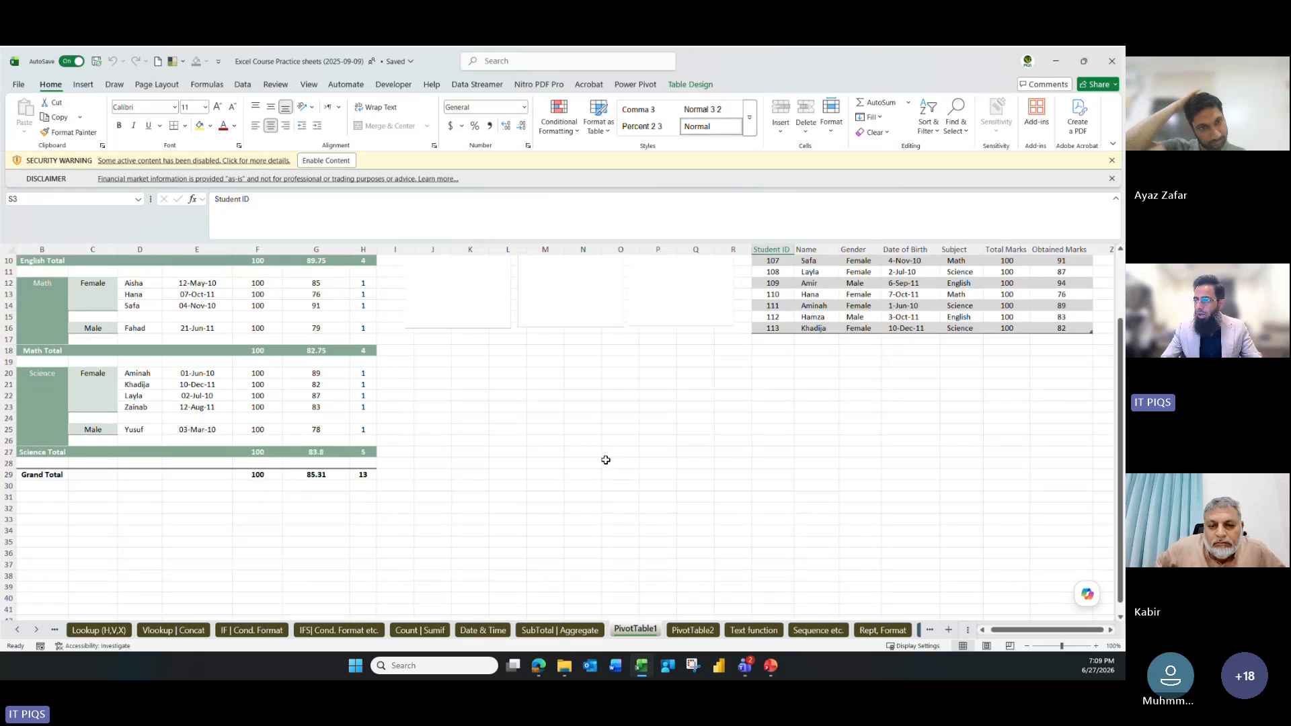
scroll(591, 452, up, 3)
scroll(531, 484, down, 3)
drag(470, 428, 614, 498)
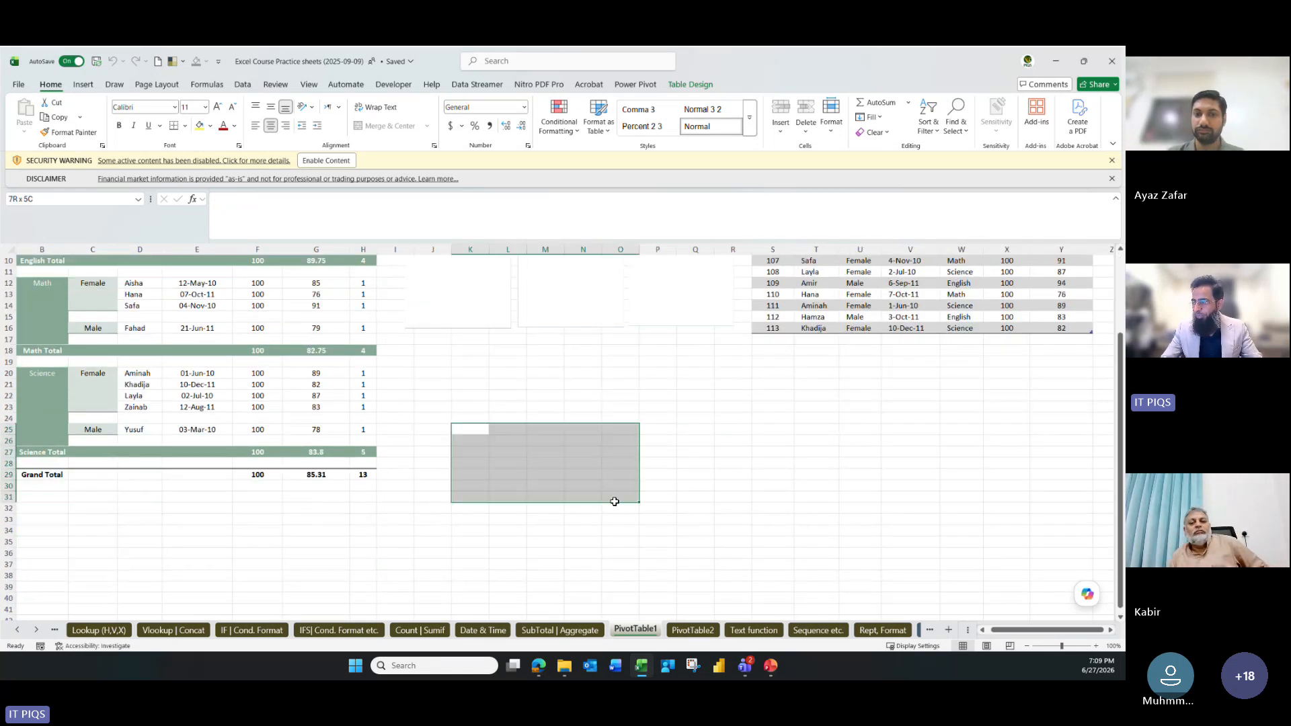
drag(552, 374, 553, 526)
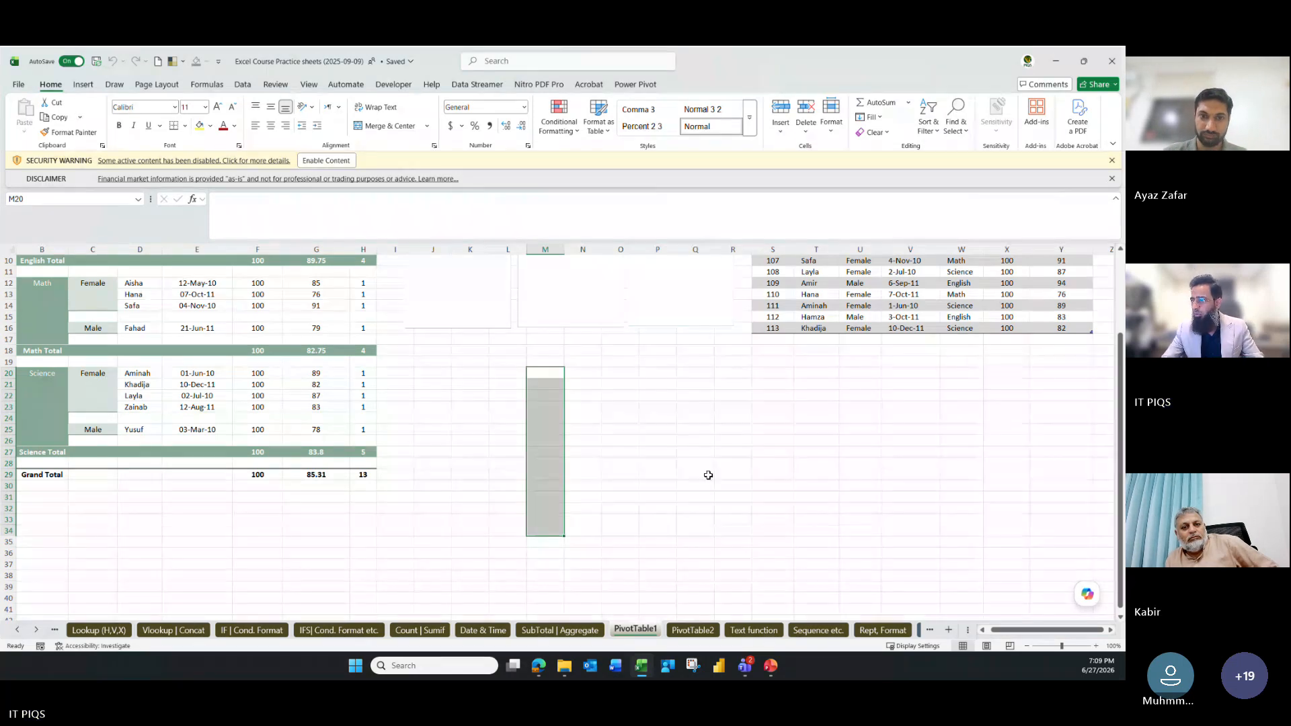
Copy the whole student table, headers included, from range S3:Y16 of the PivotTable1 sheet
scroll(708, 475, up, 3)
drag(792, 290, 1063, 429)
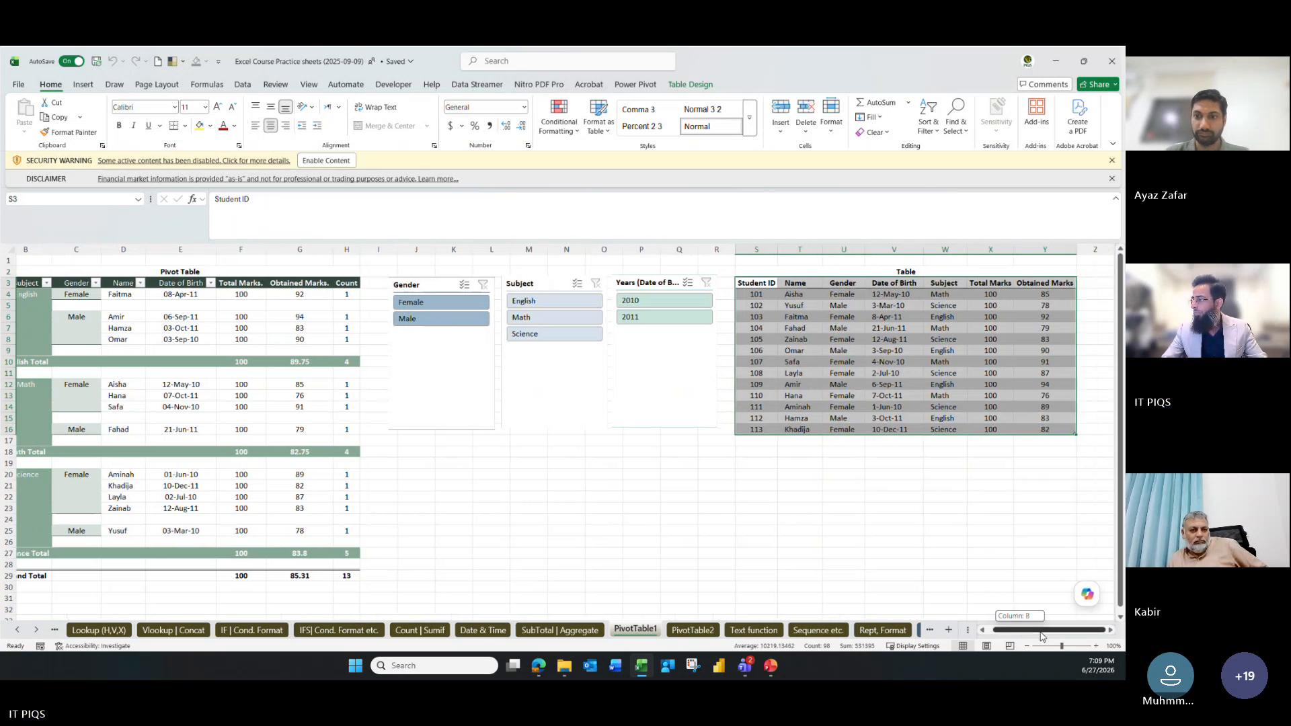
scroll(918, 432, right, 1)
click(875, 509)
drag(753, 283, 1035, 430)
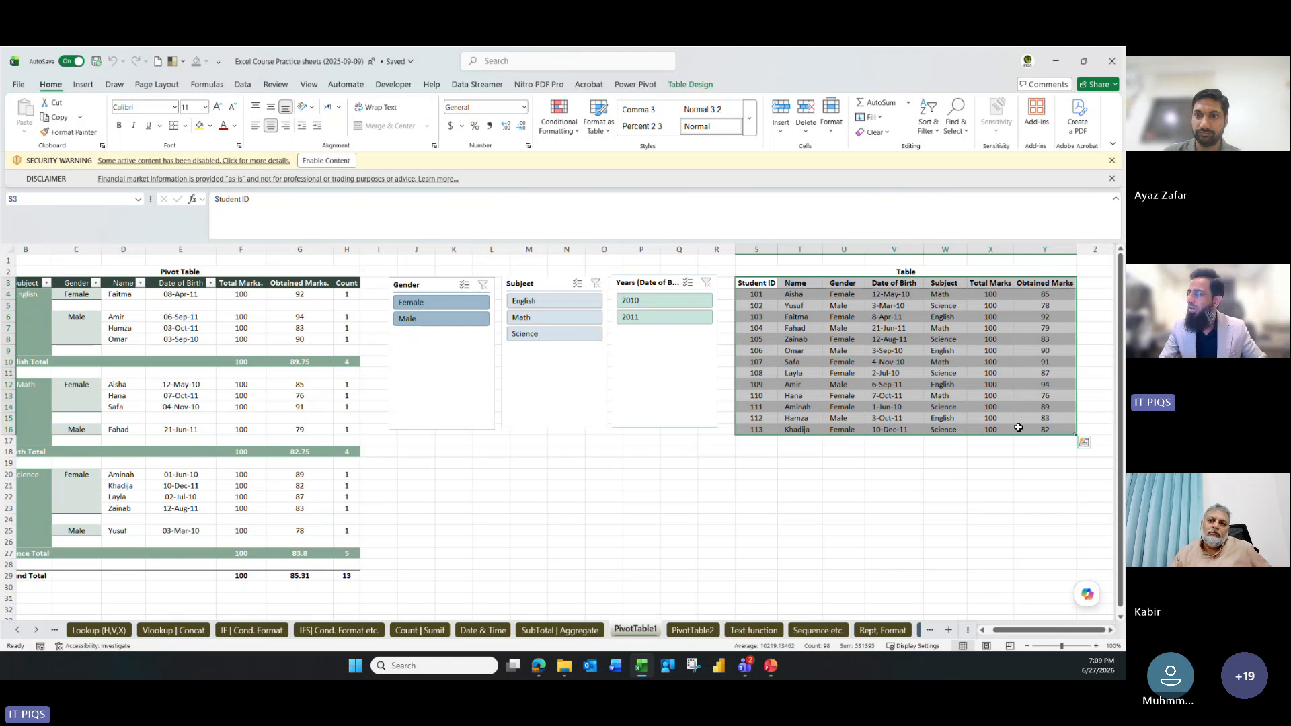
click(983, 408)
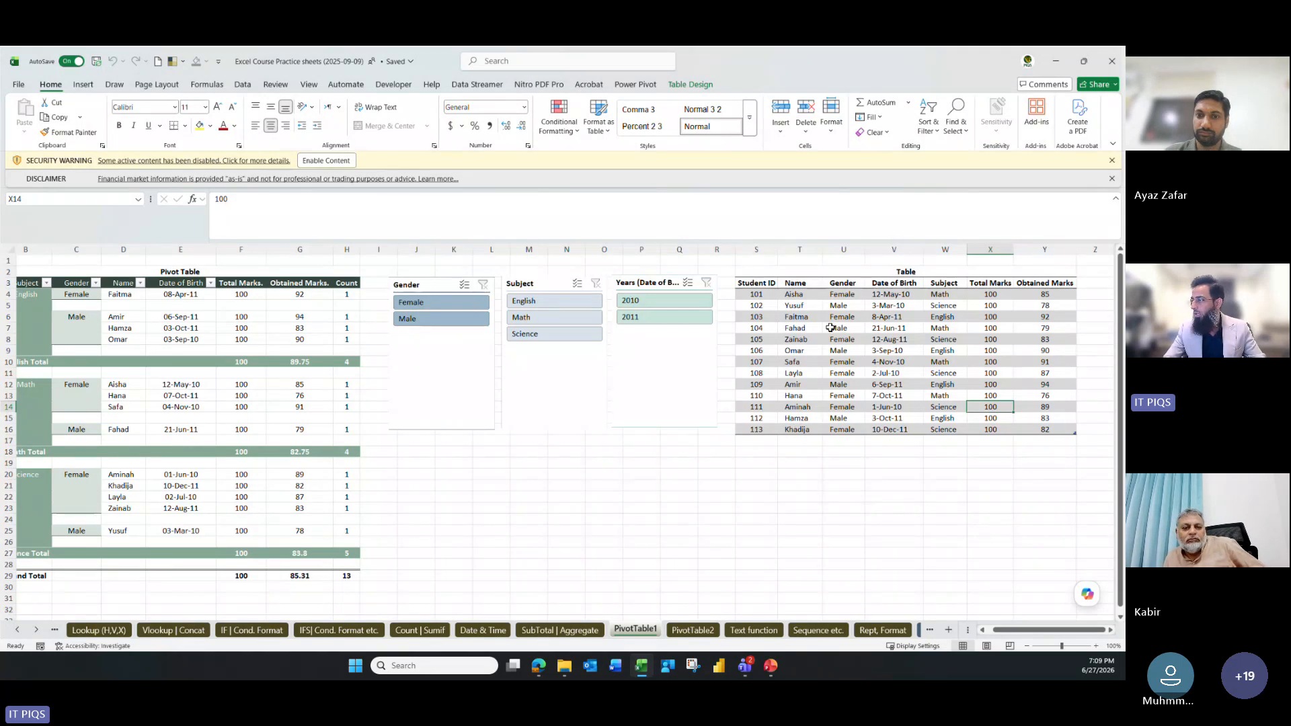
drag(749, 281, 1038, 429)
key(ctrl+c)
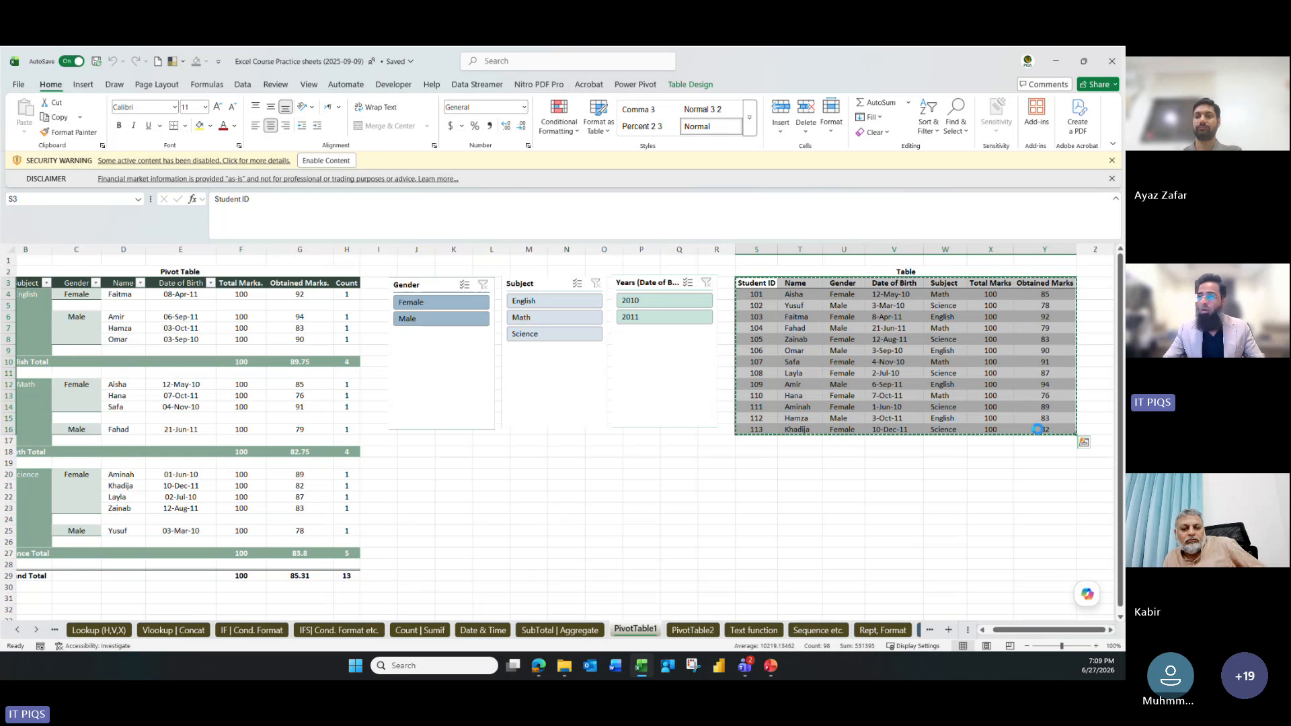
Create a new blank workbook and paste the copied student table with its formatting at cell B2
click(157, 62)
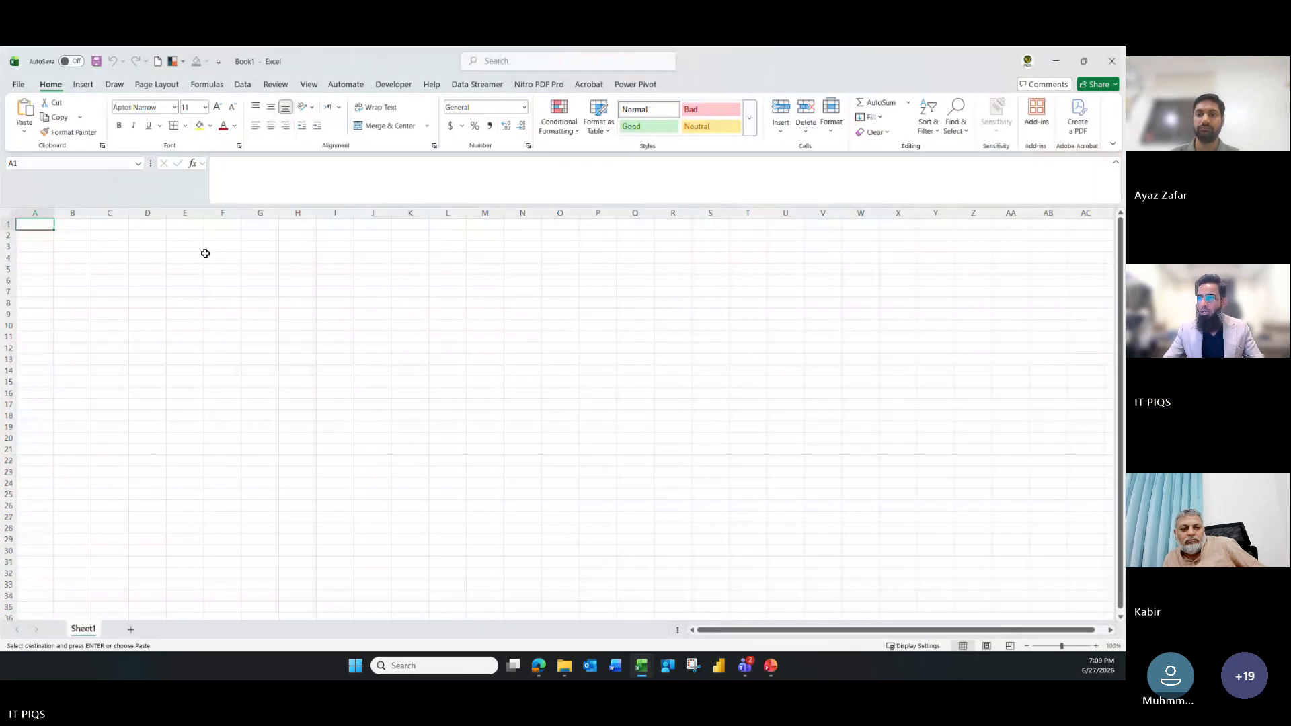
click(77, 235)
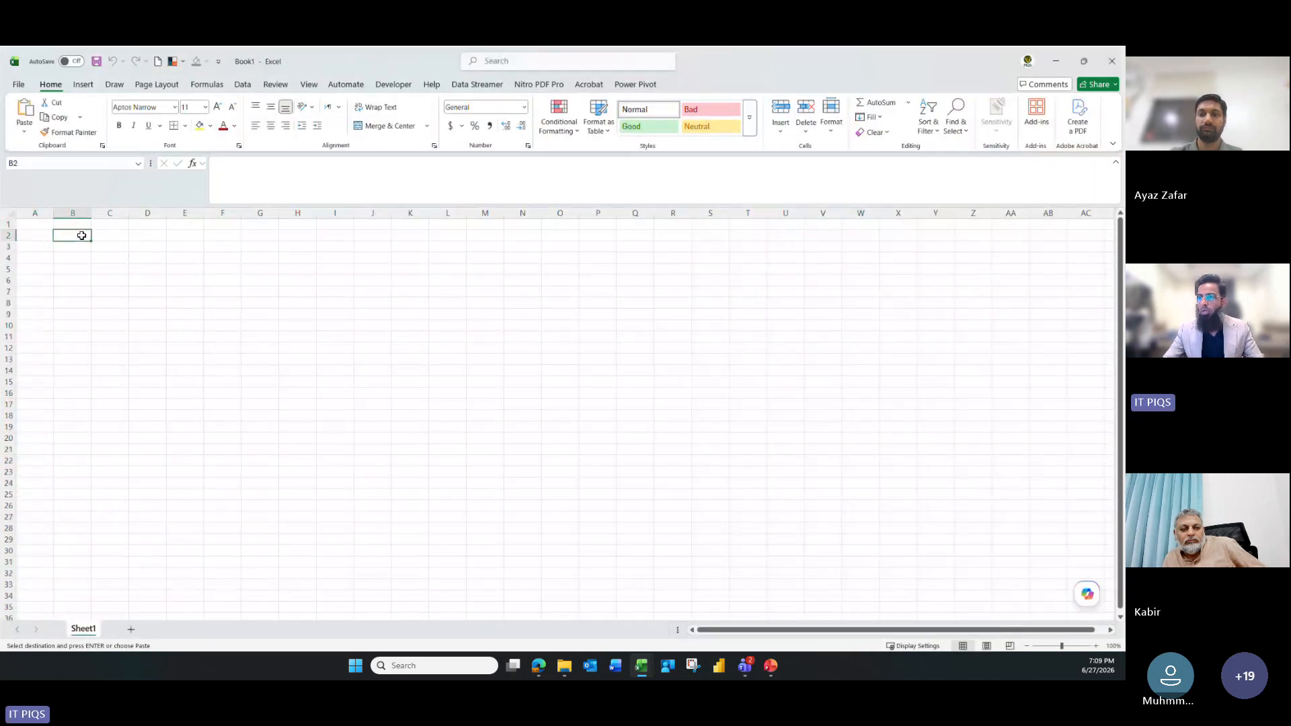
right_click(80, 235)
click(116, 319)
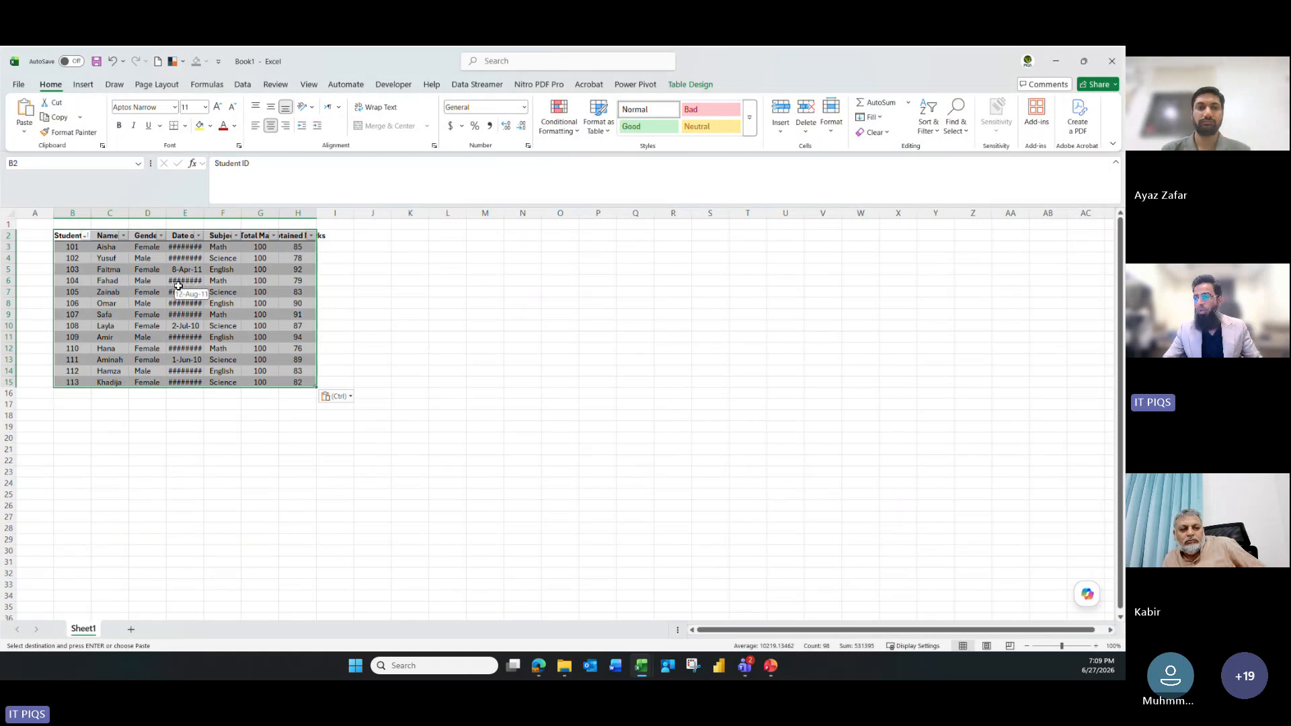
Undo the formatted paste and paste the student data at cell B2 as values only
key(ctrl+z)
right_click(81, 237)
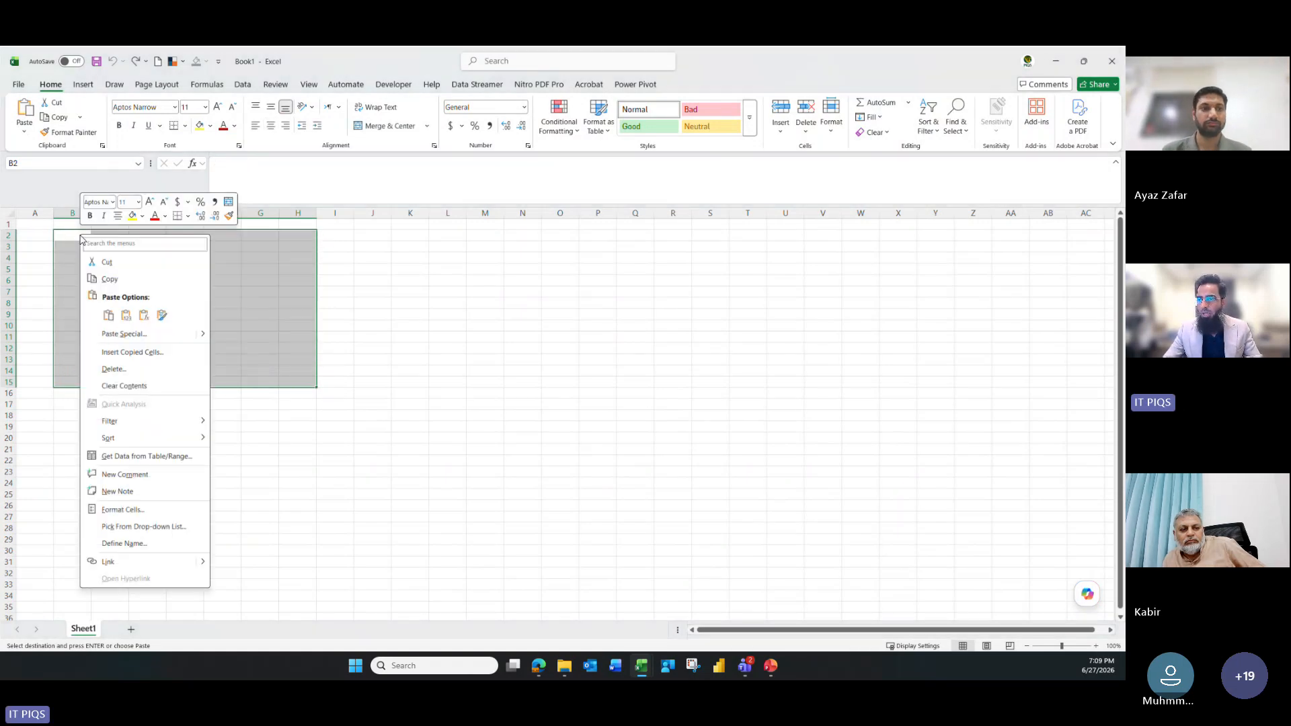
click(126, 315)
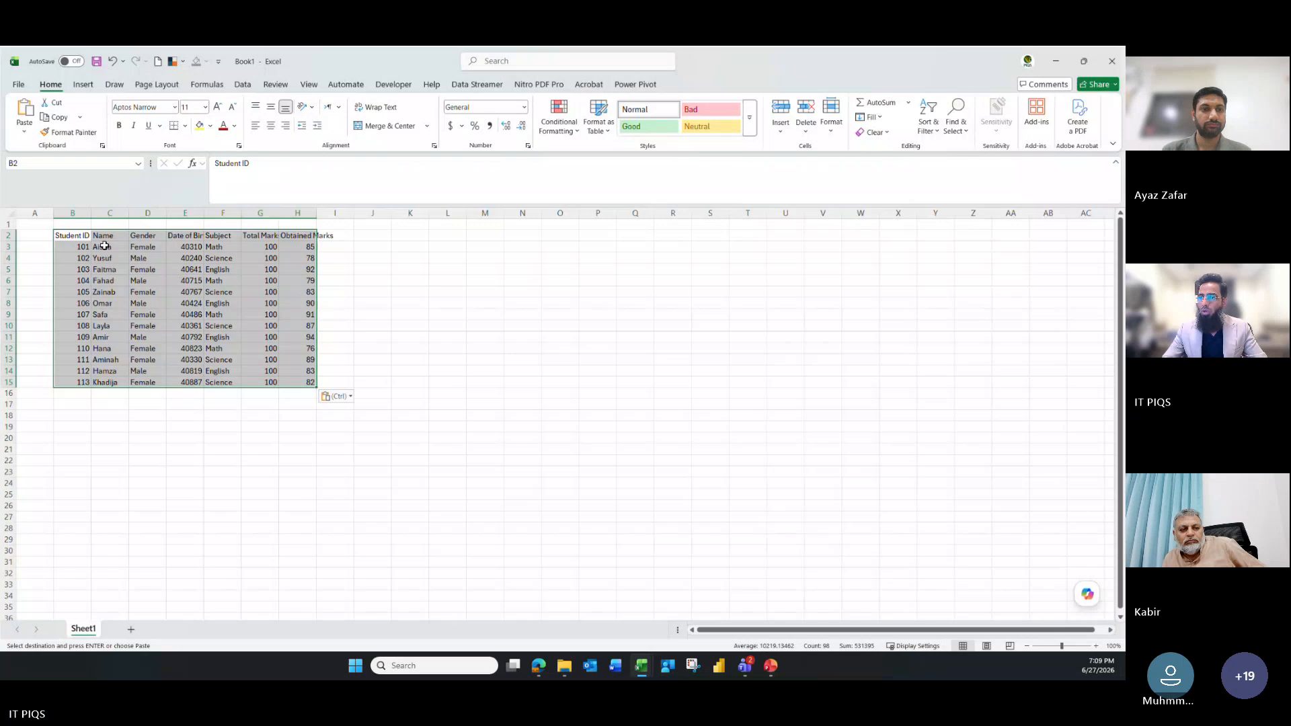
AutoFit the widths of columns B to H to the pasted student data
drag(66, 236, 294, 377)
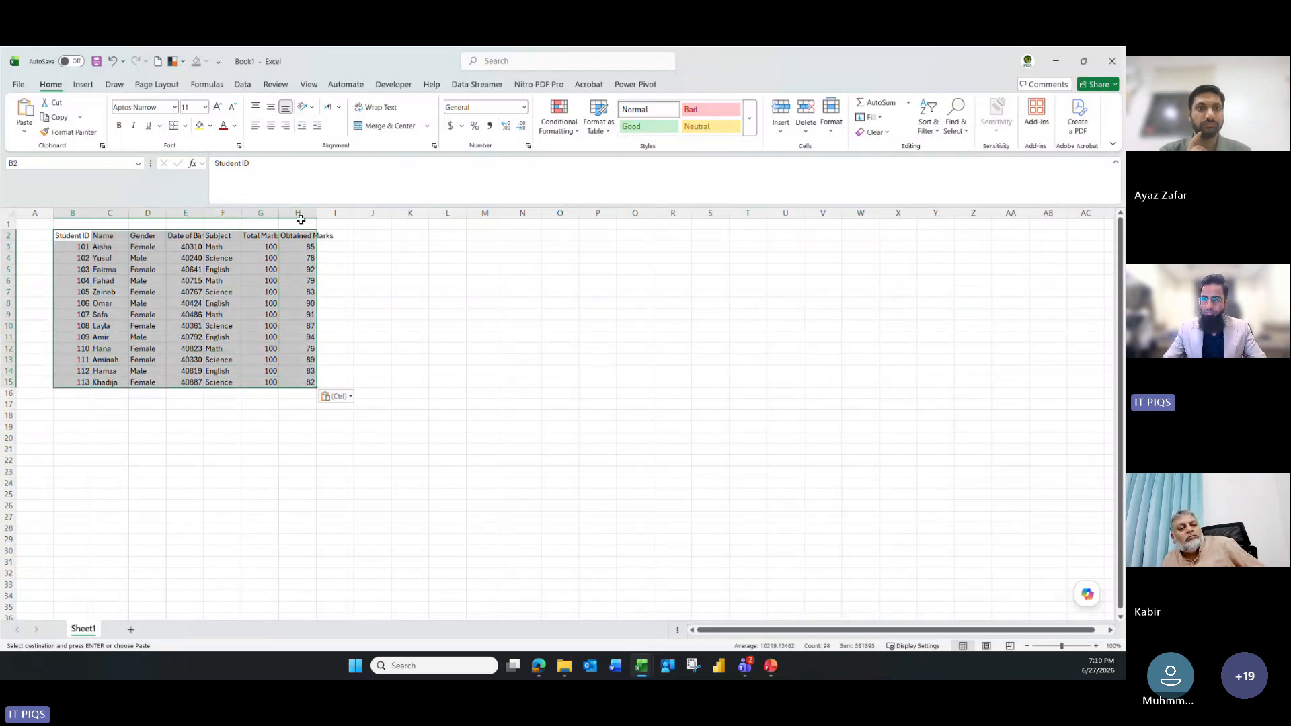
key(alt+h)
key(o)
key(i)
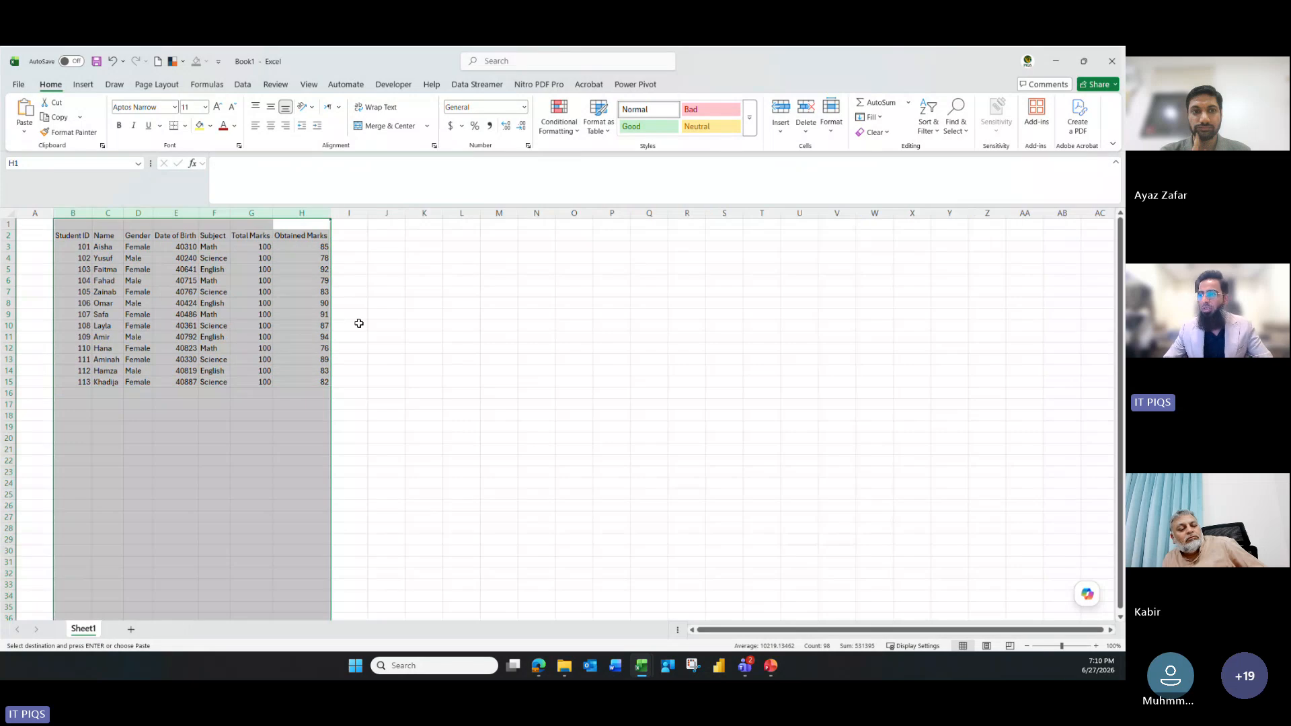
click(358, 322)
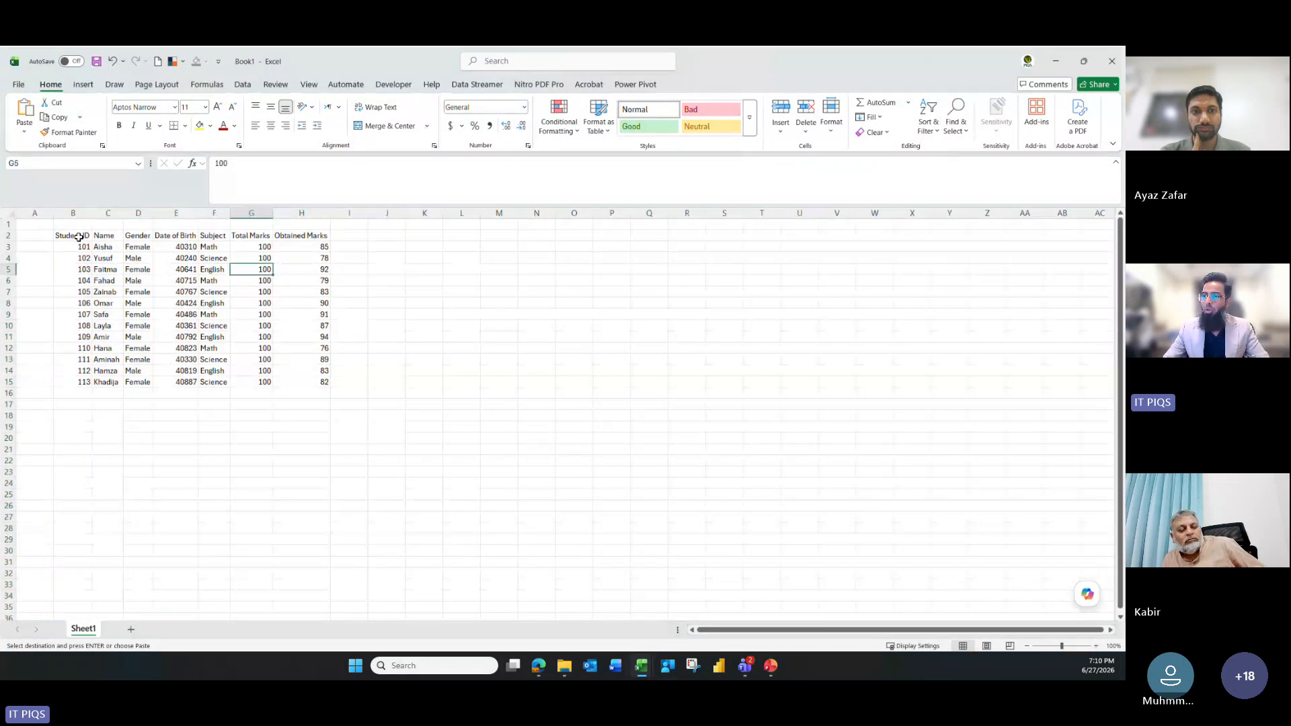
Convert the student data in B2:H15 into an Excel table, treating the first row as headers
drag(72, 236, 290, 379)
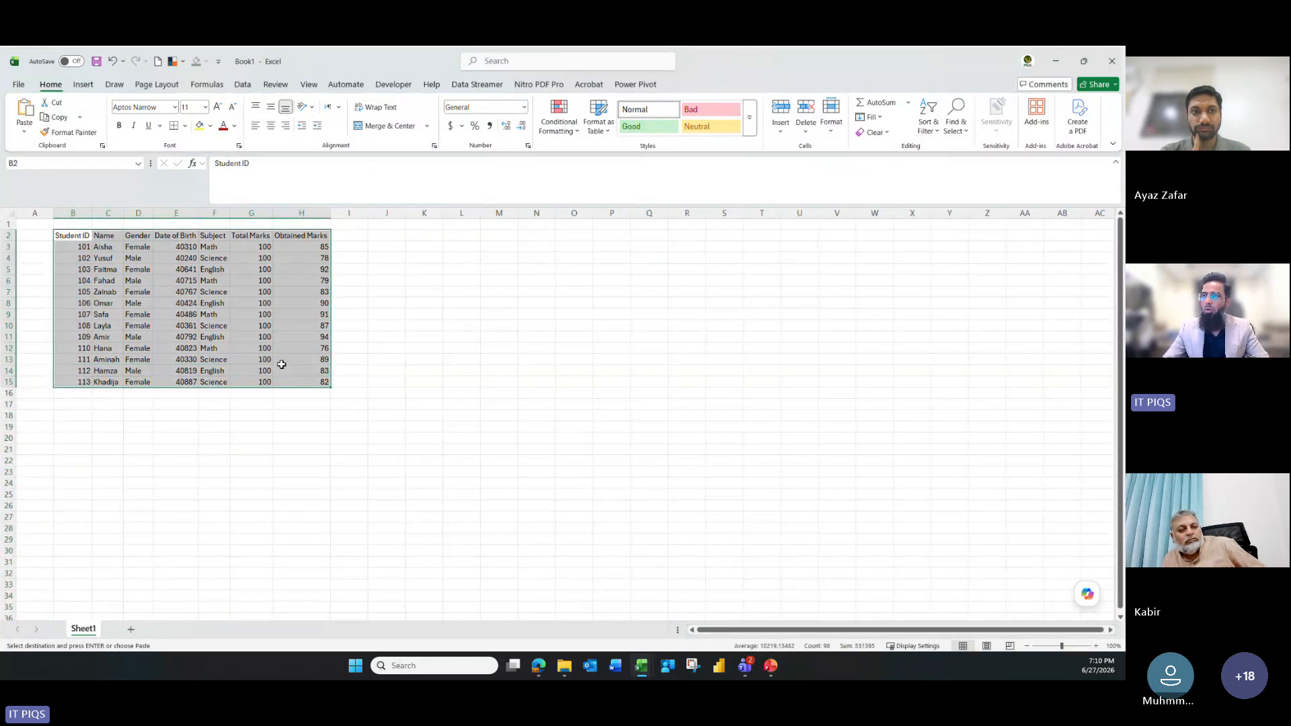
click(84, 86)
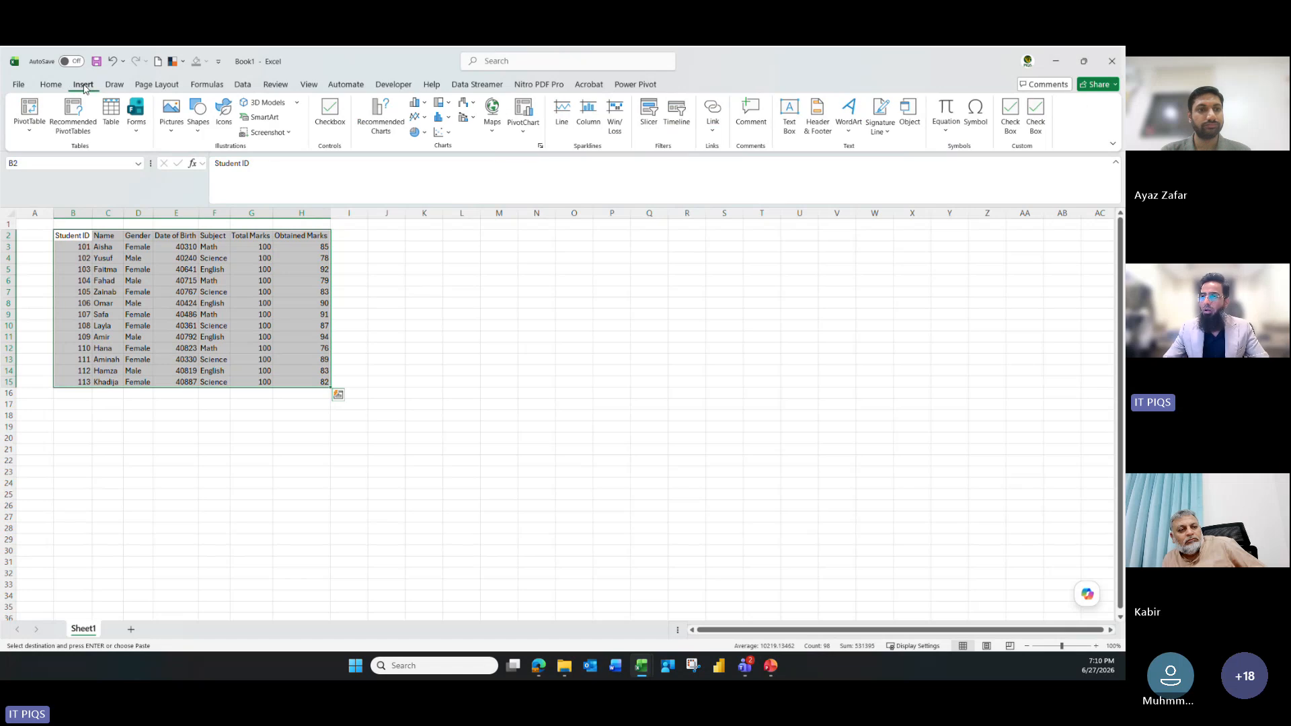
click(110, 111)
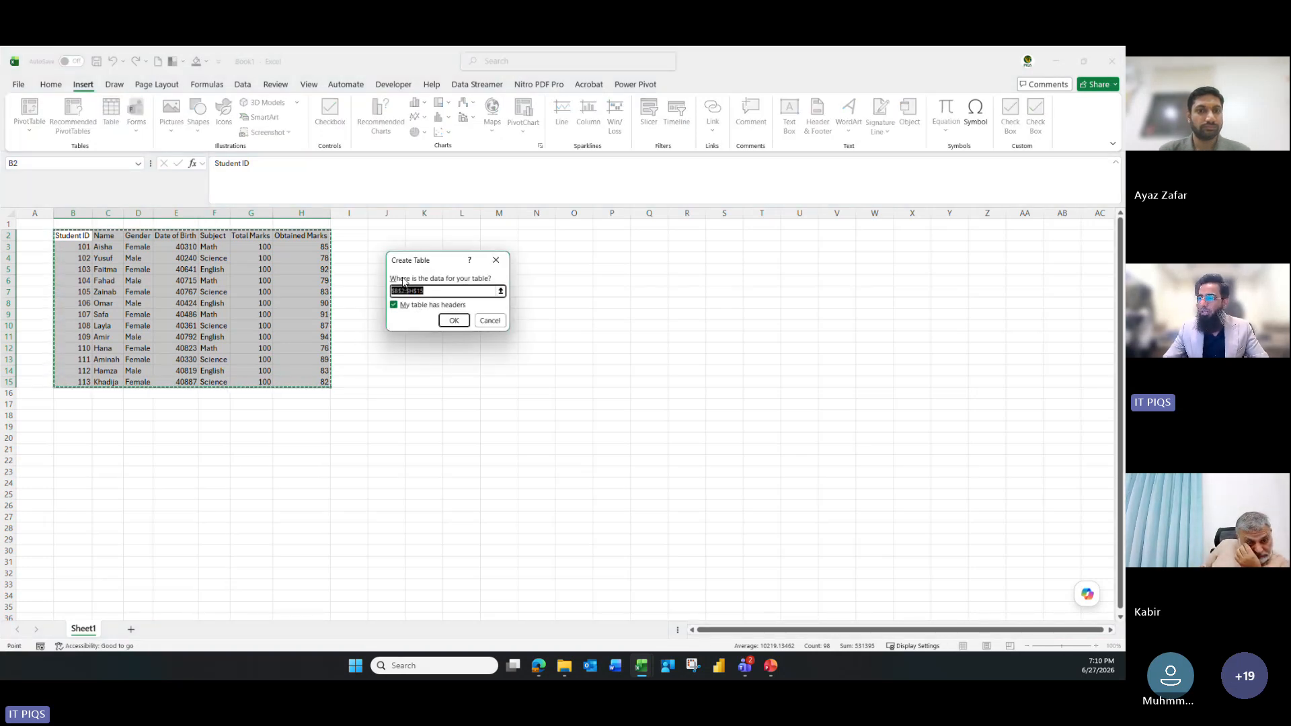
drag(420, 260, 406, 238)
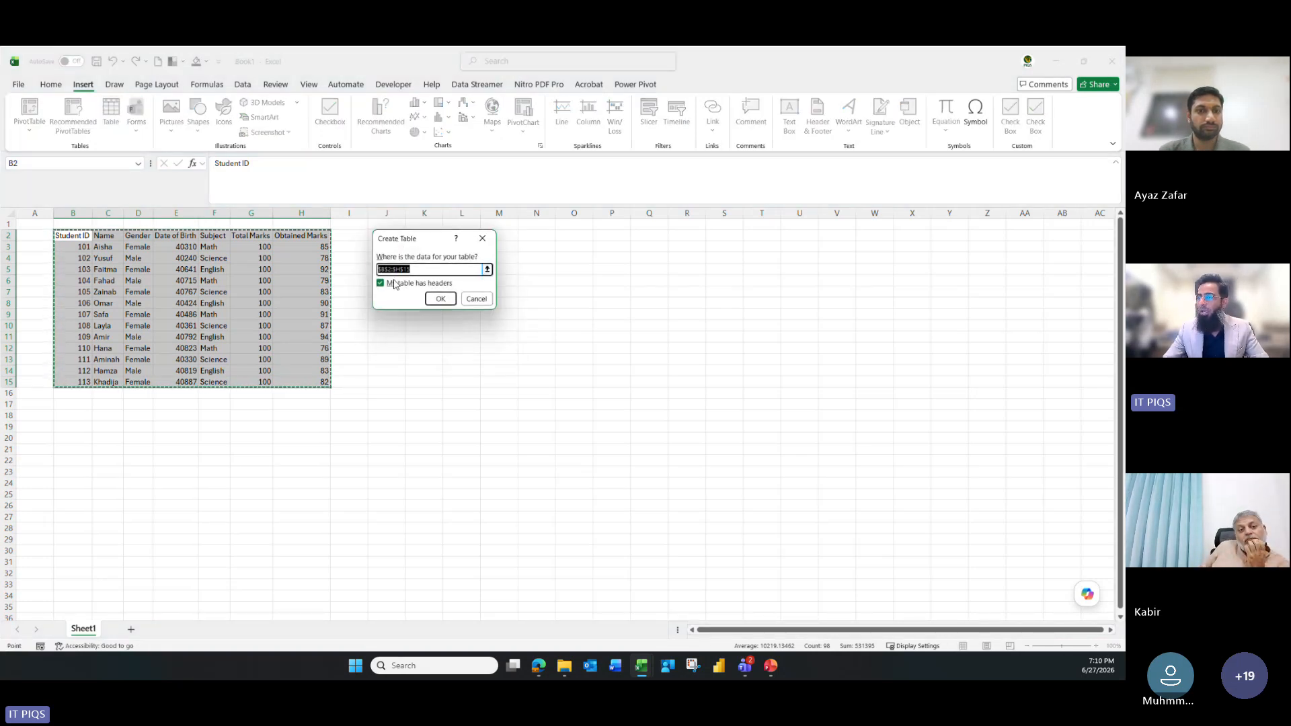
click(437, 297)
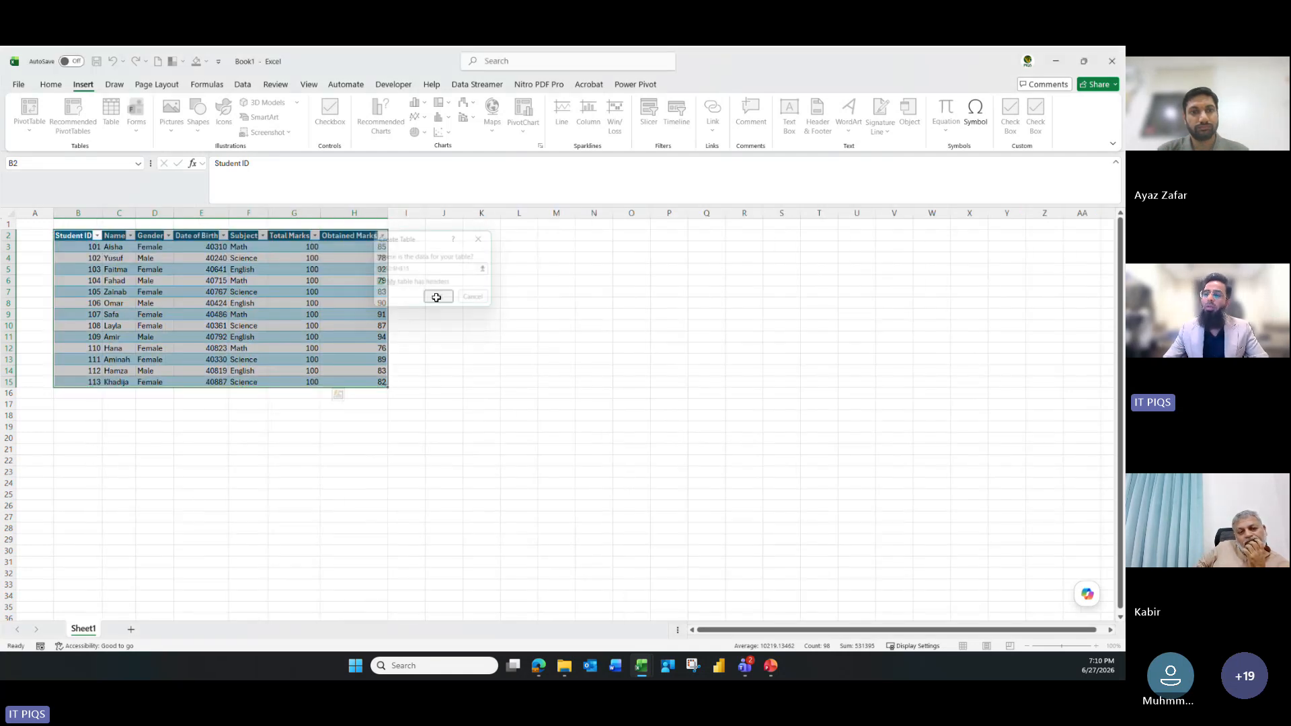
click(455, 435)
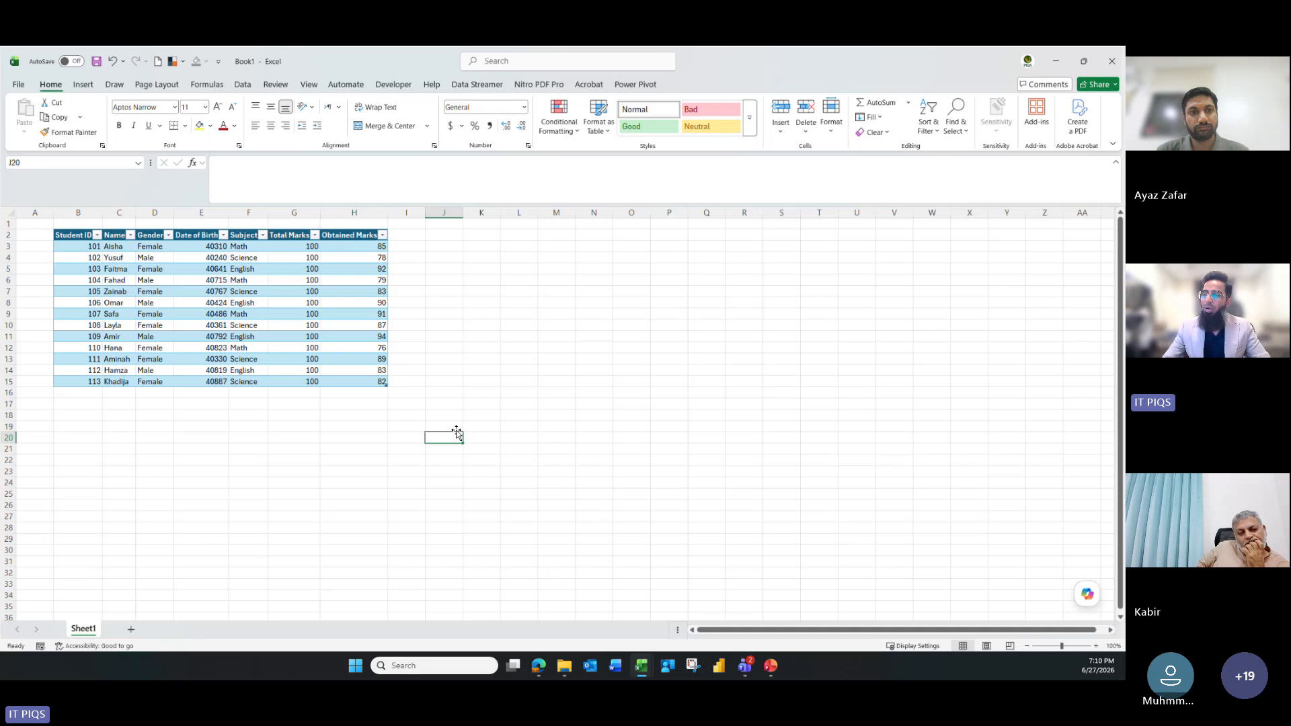
Undo the table creation to return the student data to a plain range with fitted columns
click(208, 303)
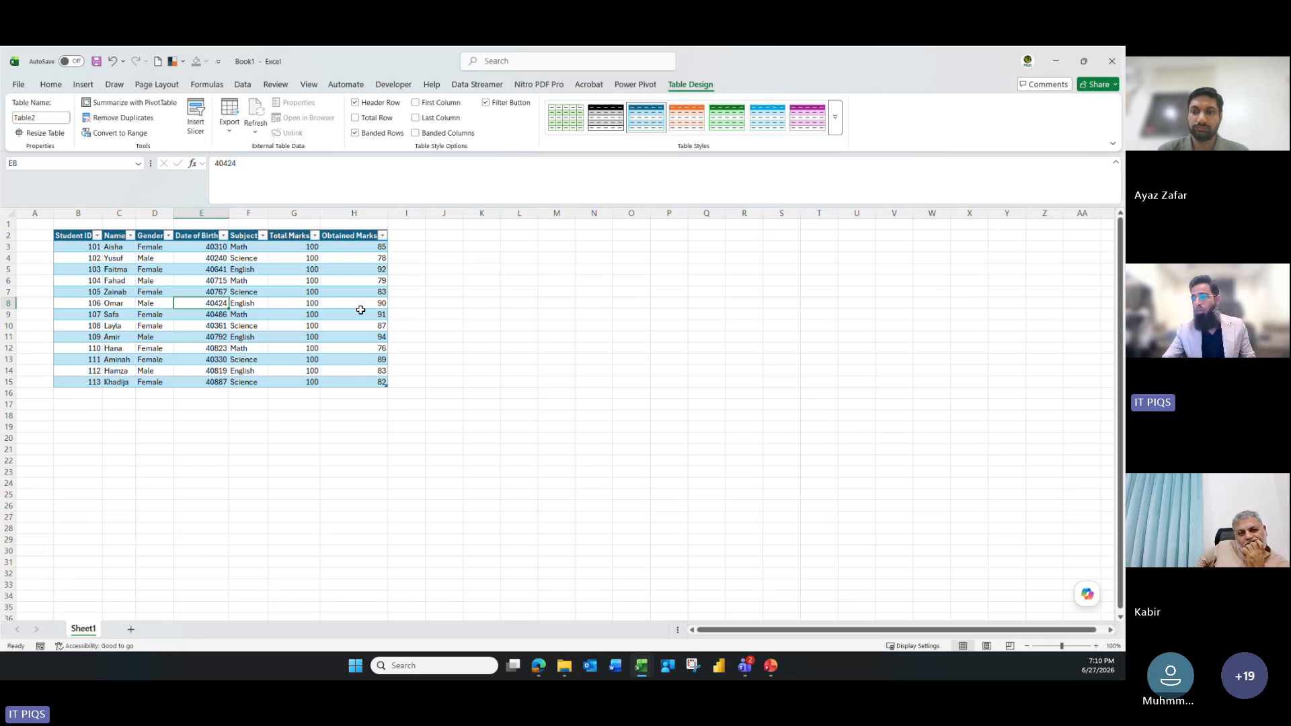
key(ctrl+z)
key(ctrl+z)
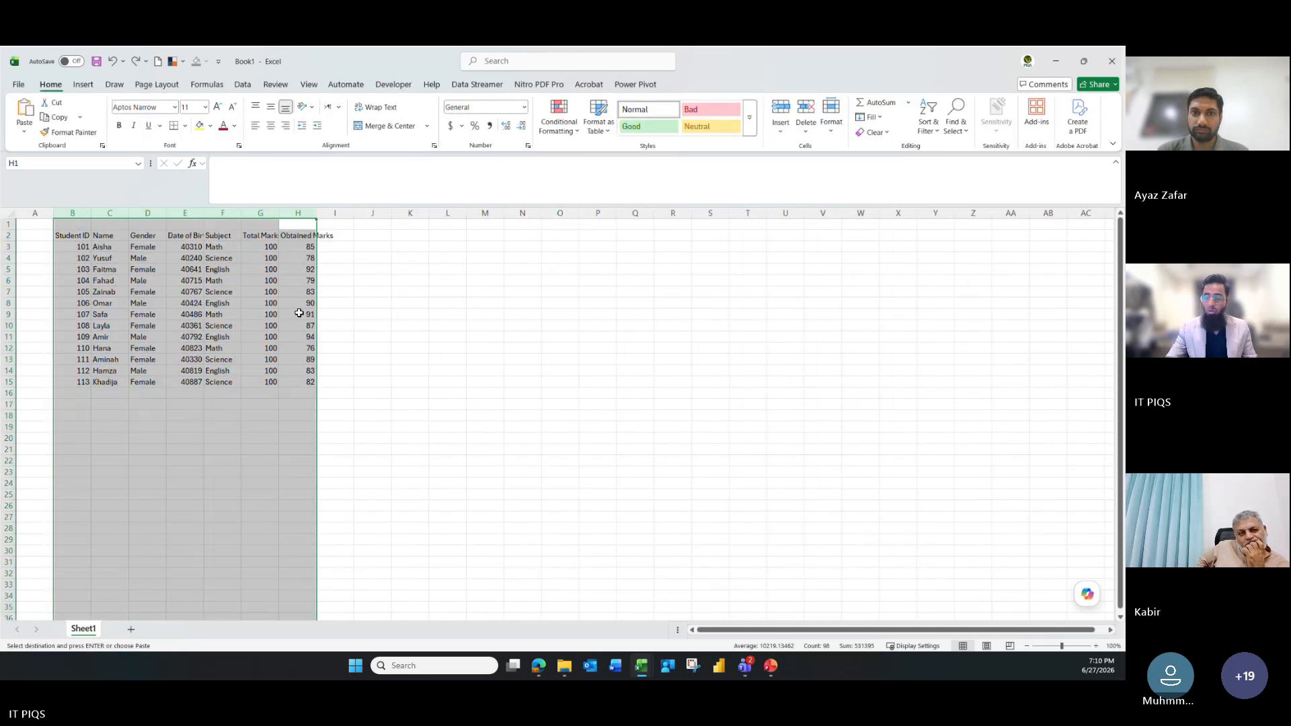
click(298, 314)
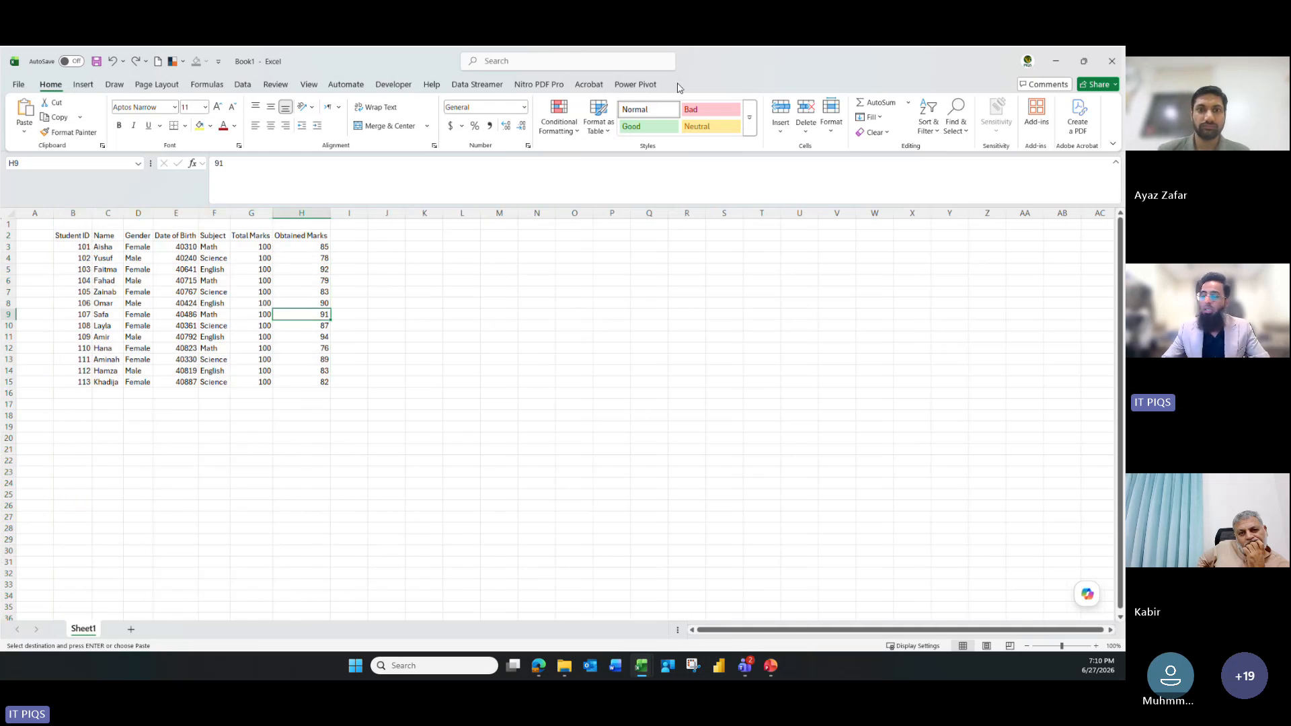
click(267, 291)
Insert a table with headers again over the plain student data range B2:H15
click(70, 237)
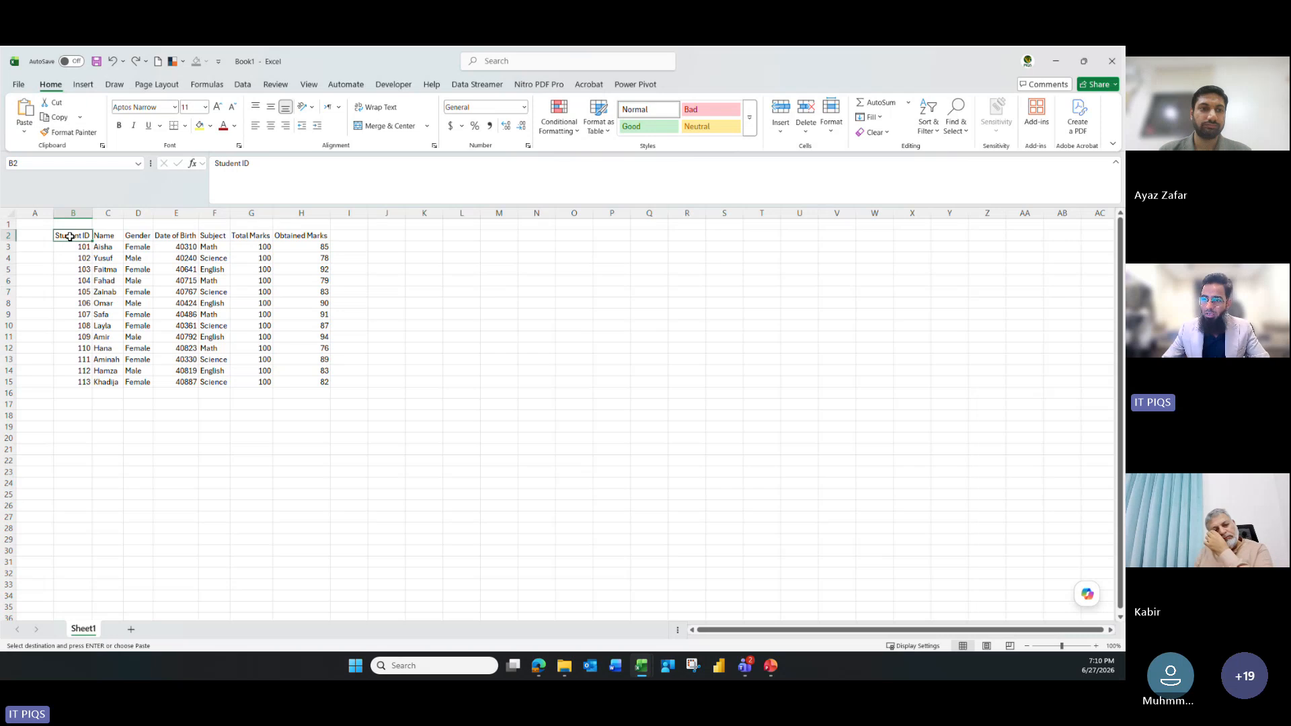
mouse_move(69, 237)
mouse_down()
mouse_move(300, 349)
mouse_move(297, 383)
mouse_up()
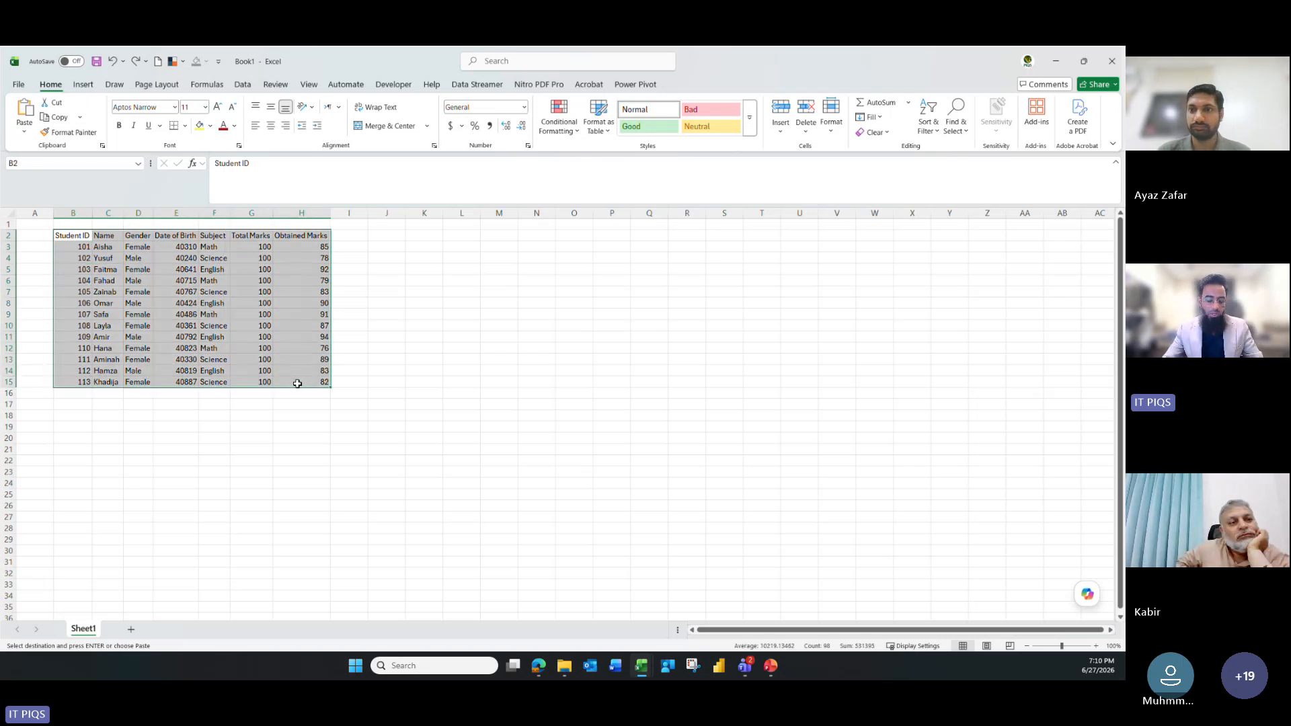
key(ctrl+t)
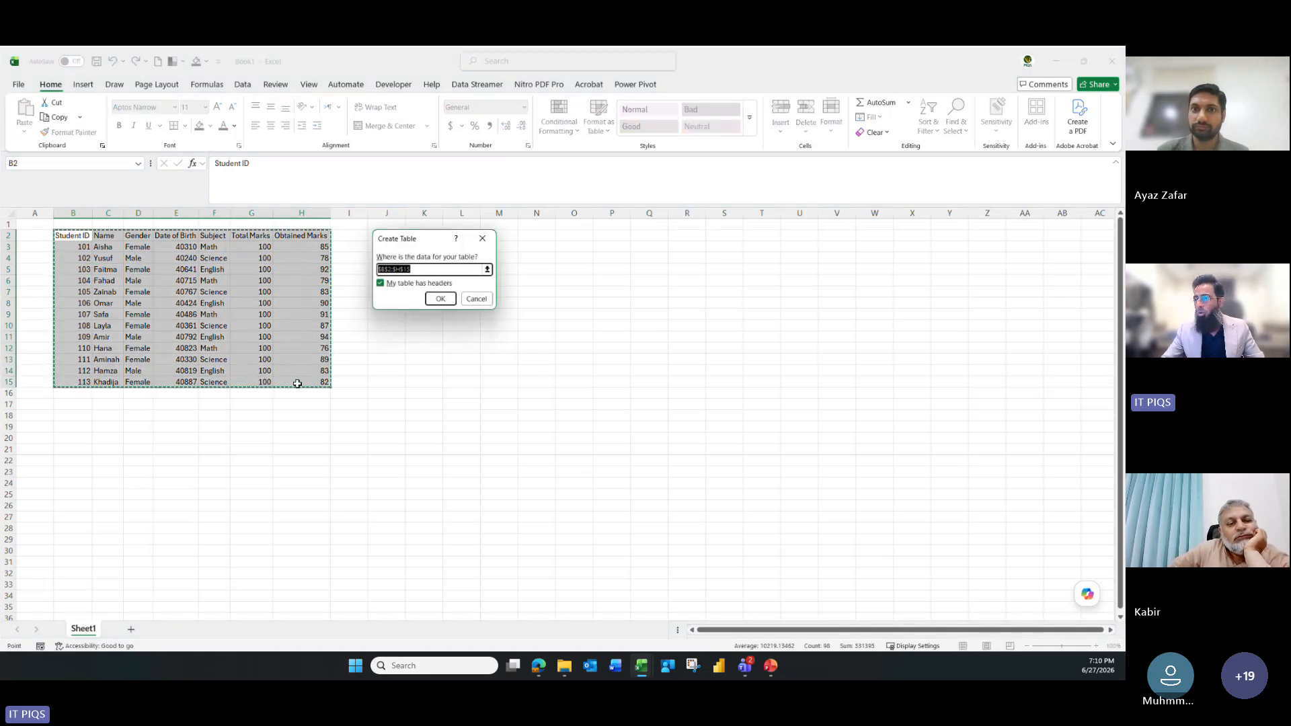
key(Escape)
click(84, 84)
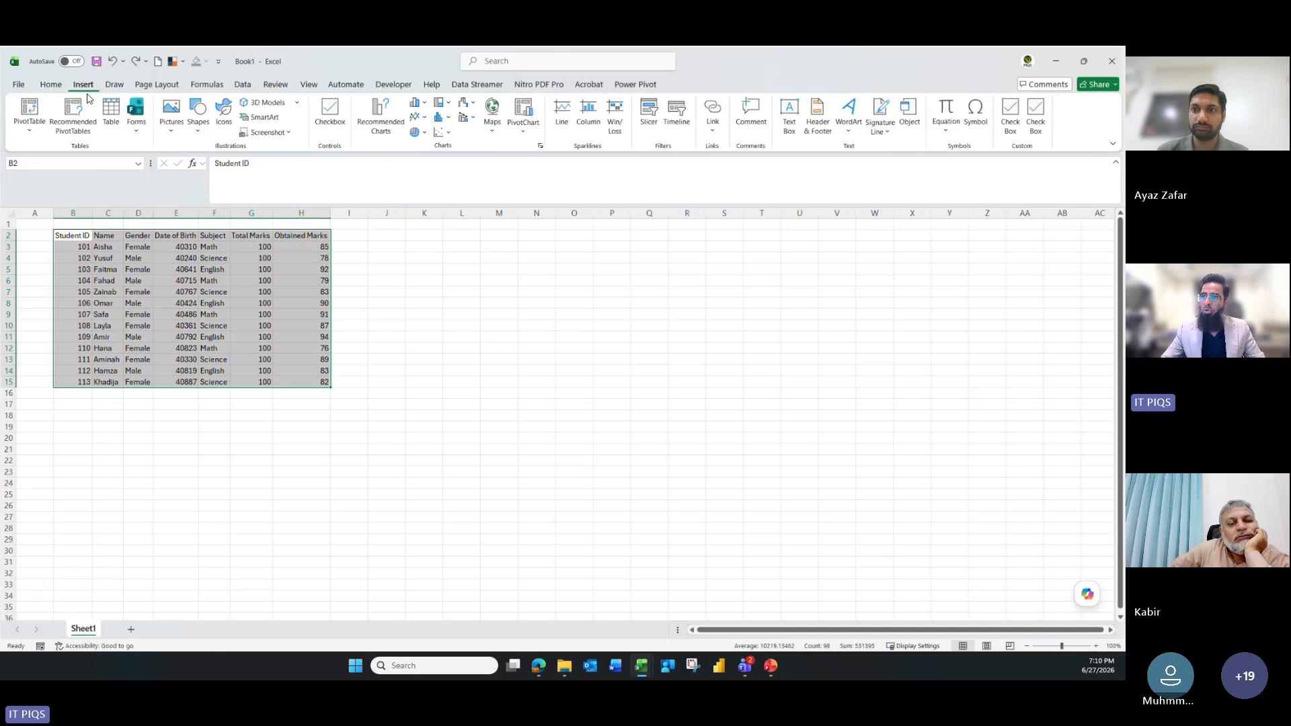
click(111, 114)
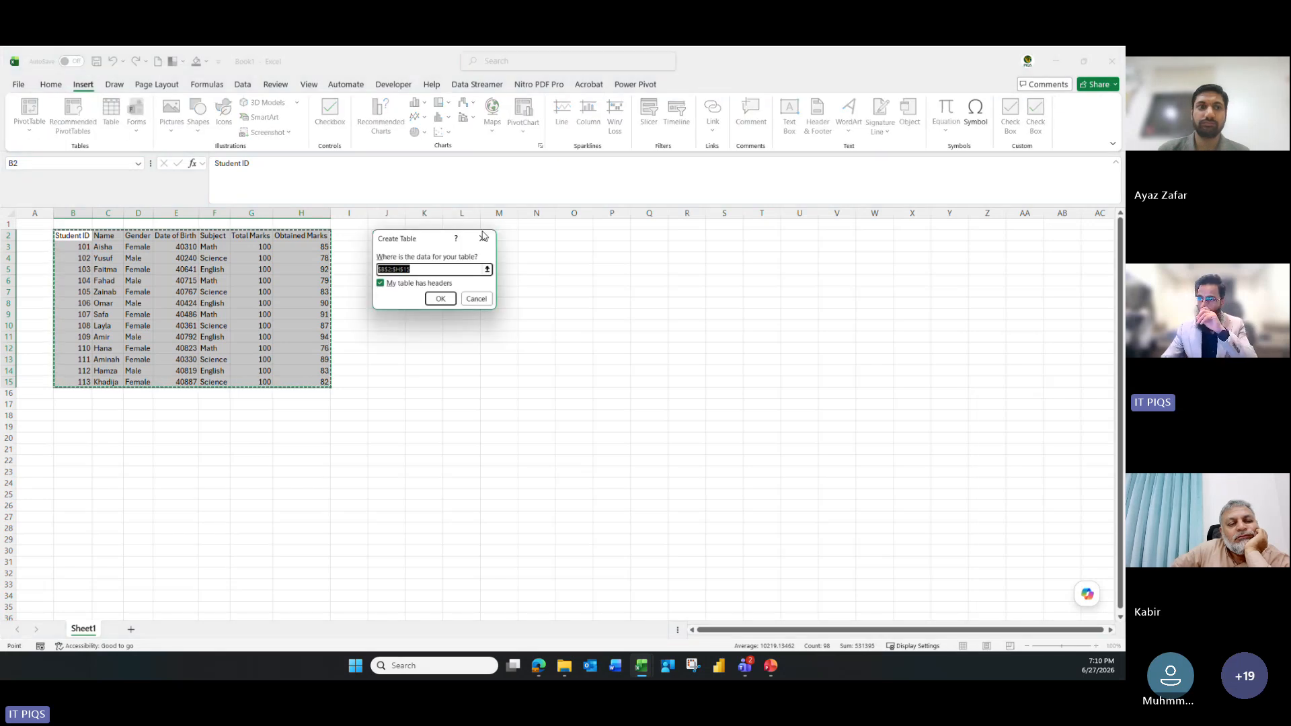
click(440, 297)
click(294, 281)
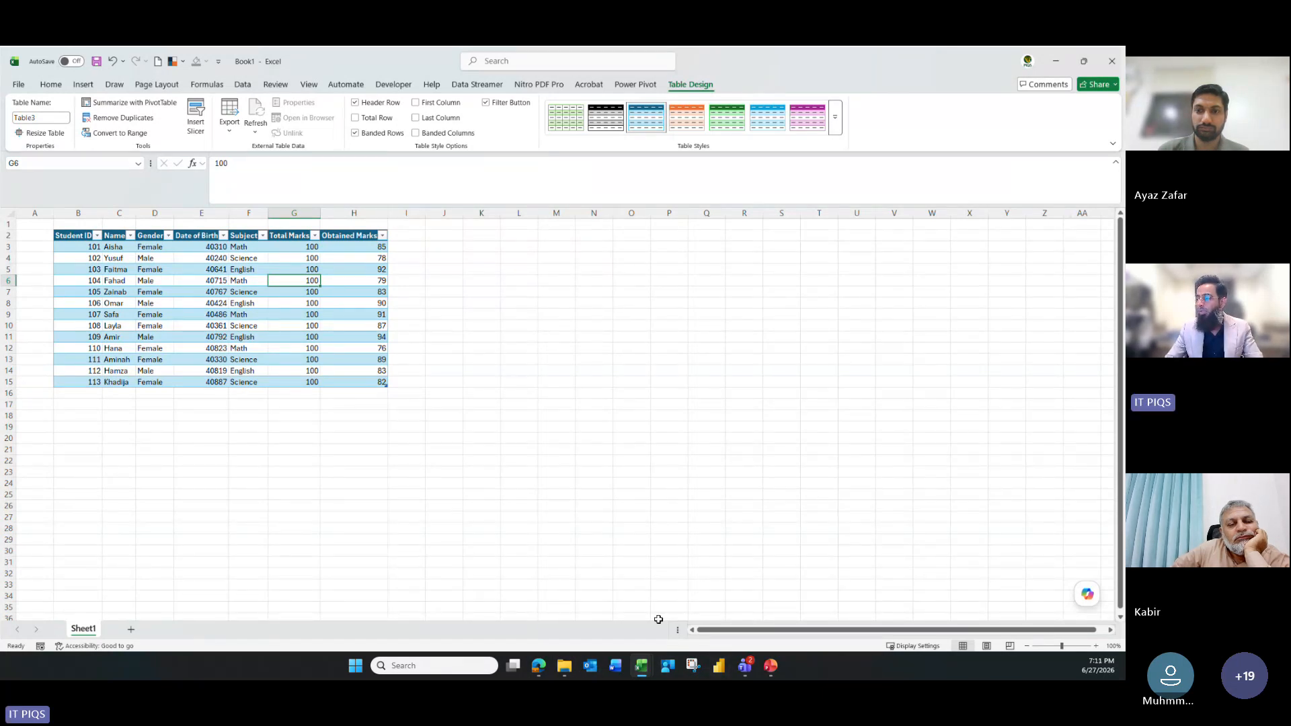
Switch to the PowerPoint presentation "MS Excel - Basic to Advance" and show slide 33, "2.2- Tables & Pivot Tables"
click(770, 665)
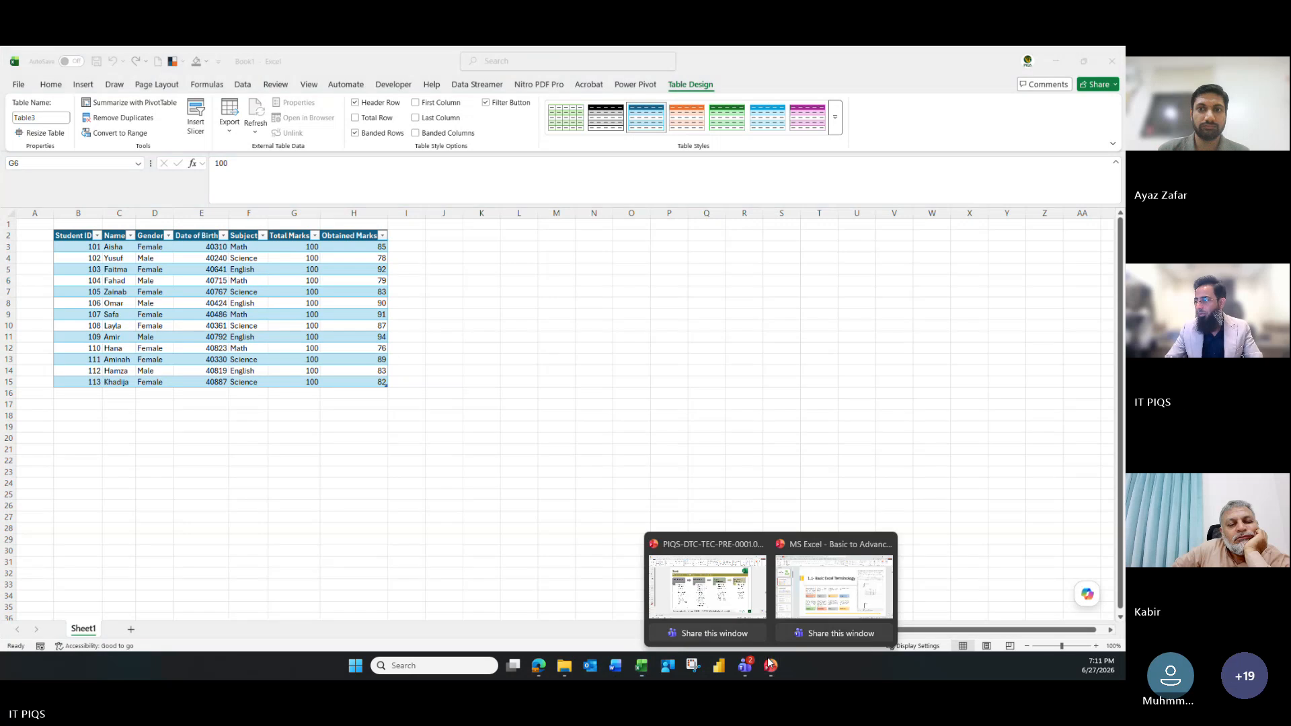
click(796, 598)
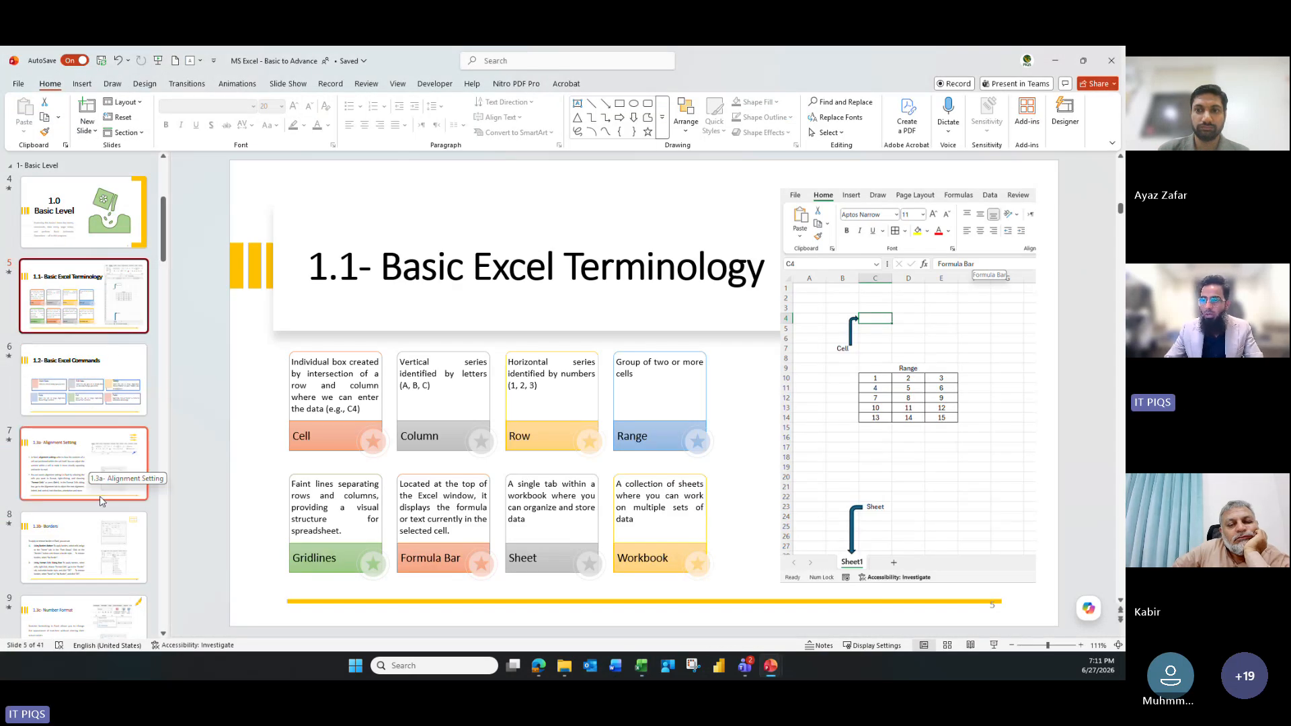
scroll(81, 452, down, 7)
scroll(80, 452, down, 10)
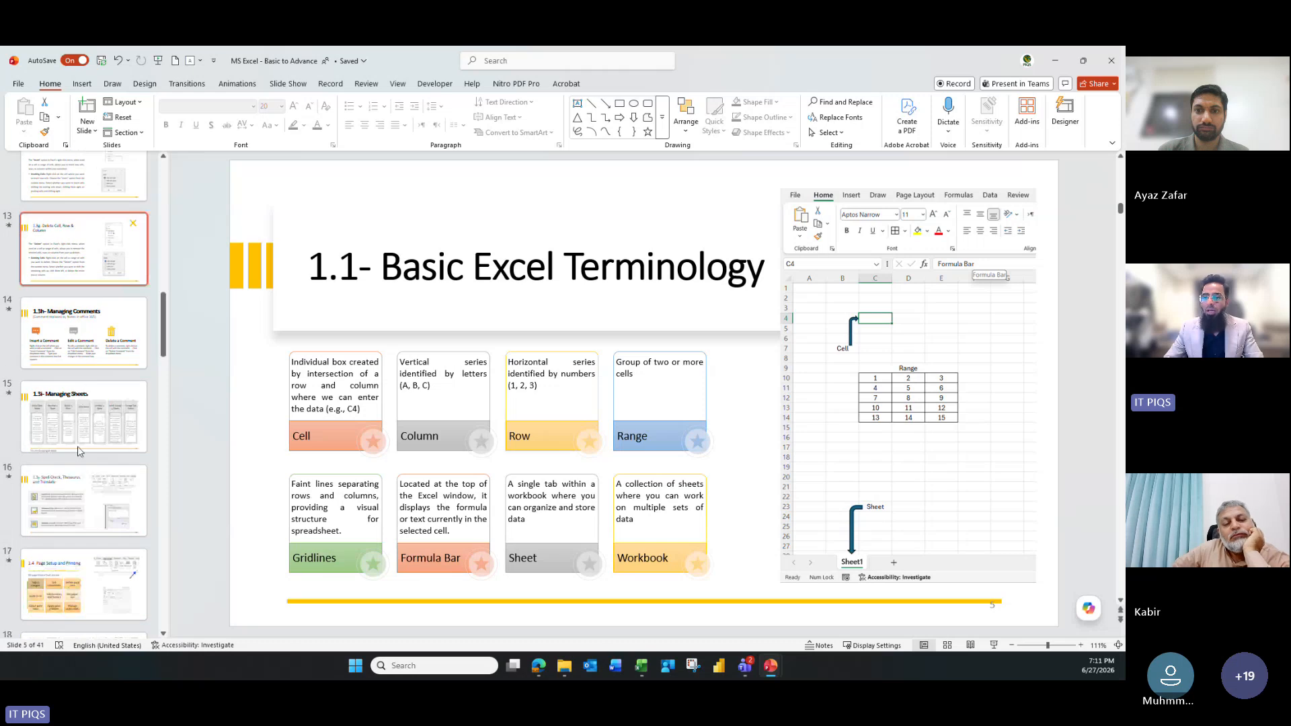
click(73, 413)
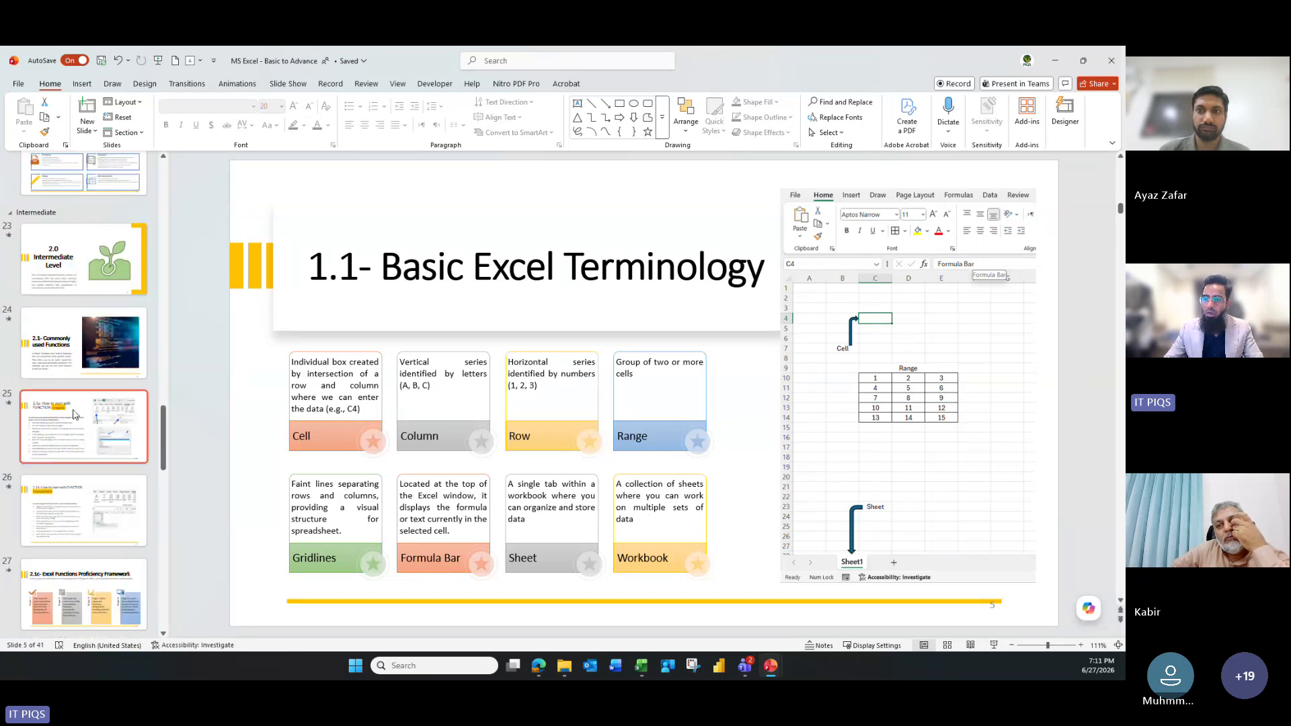
scroll(72, 414, down, 2)
click(76, 436)
scroll(76, 416, down, 7)
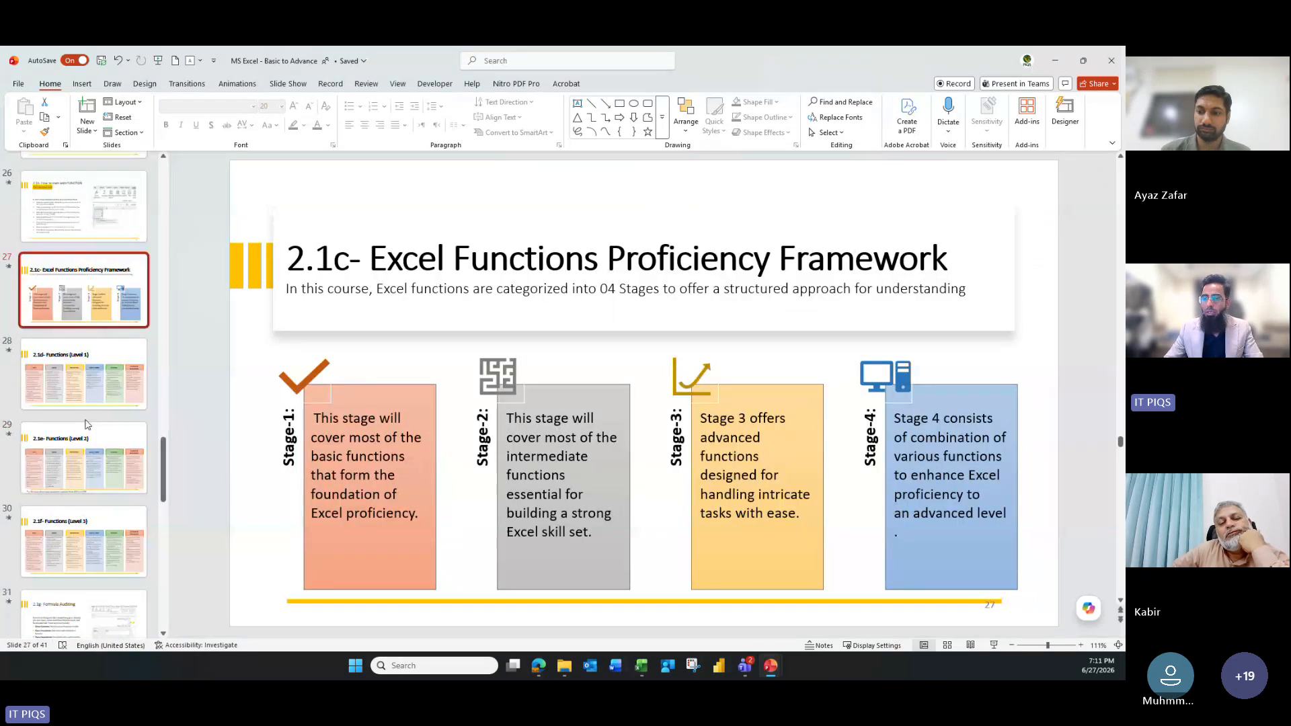
click(76, 355)
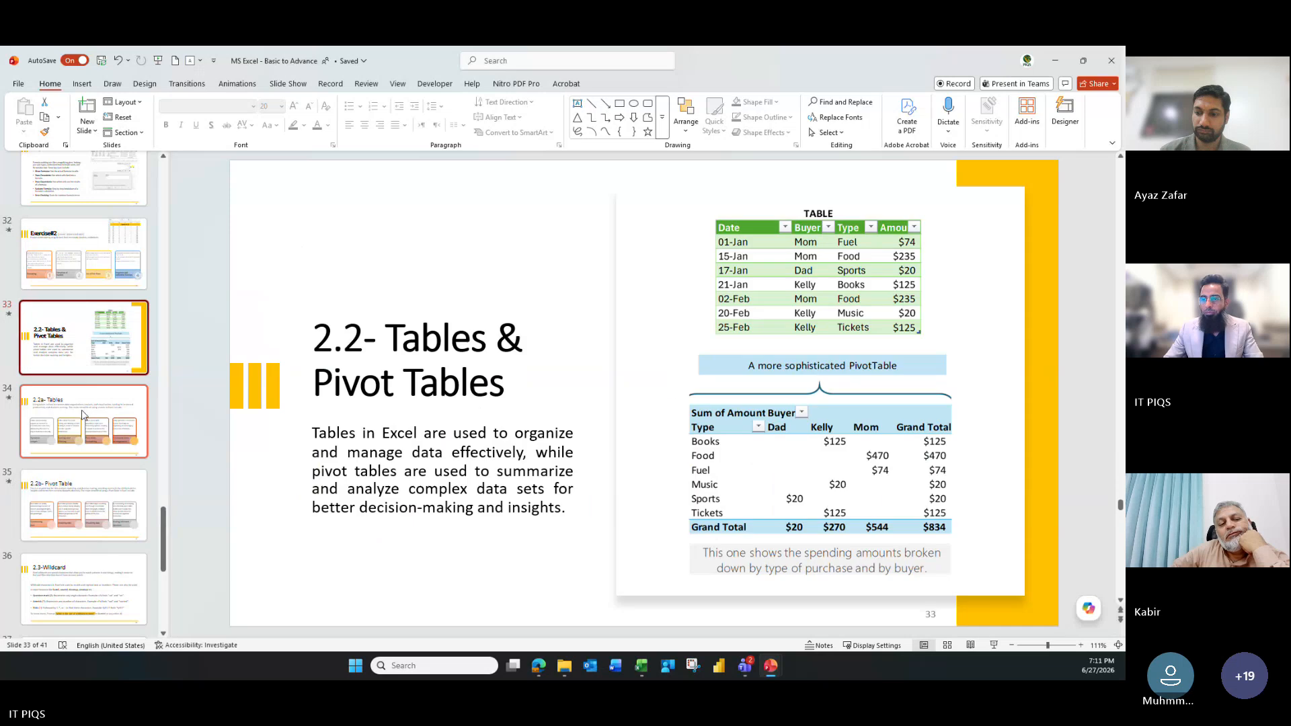
Show slide 34, "2.2a- Tables", and go through its four listed benefits of Excel tables
click(85, 421)
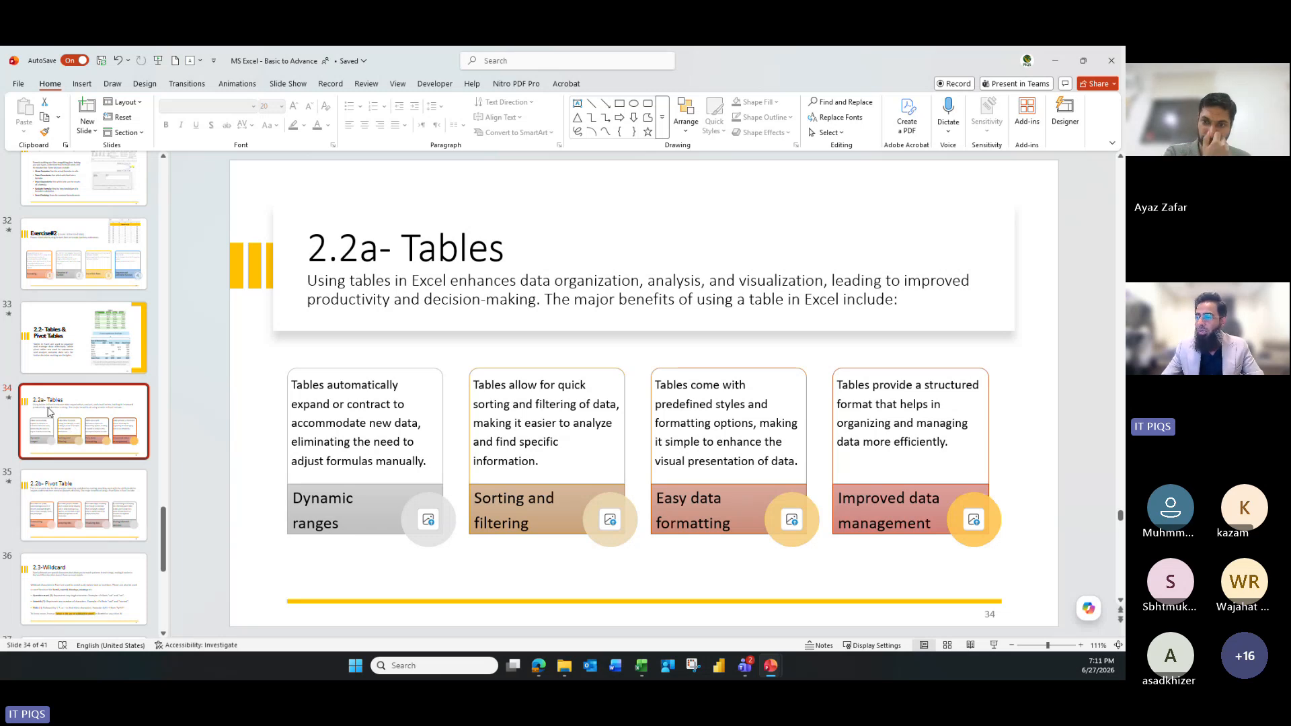
click(525, 498)
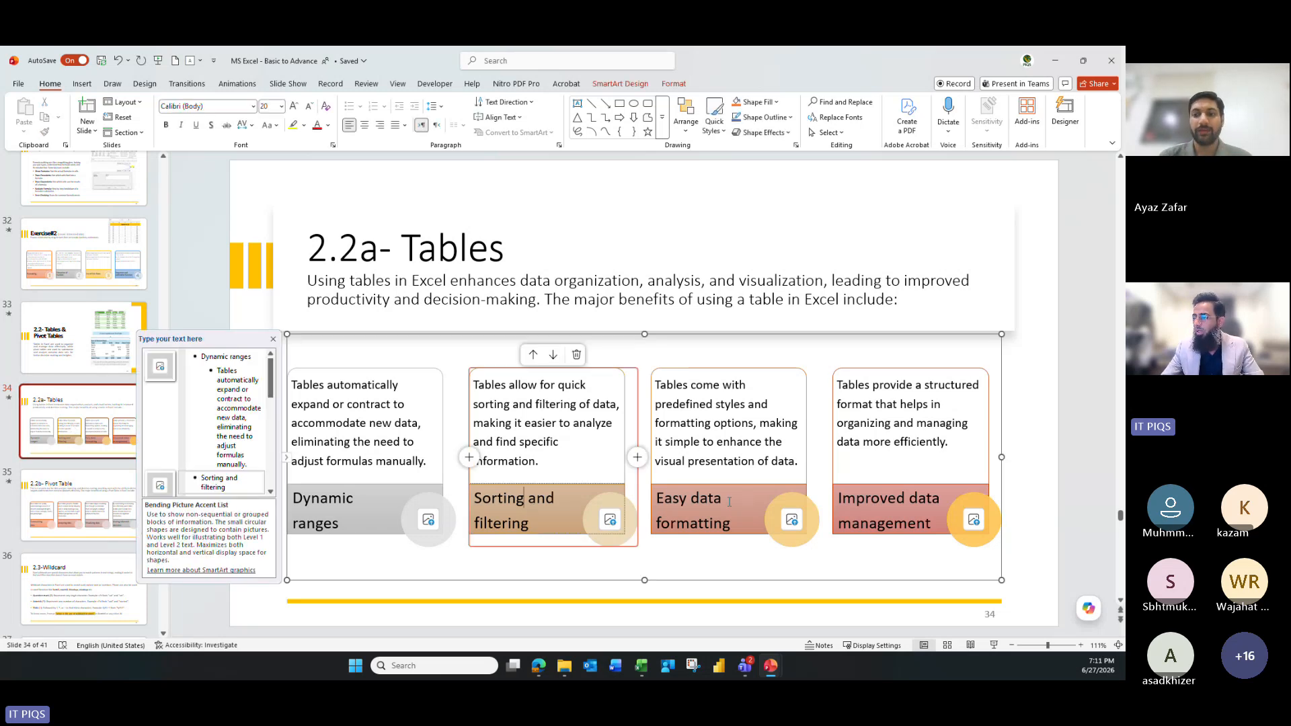
click(729, 501)
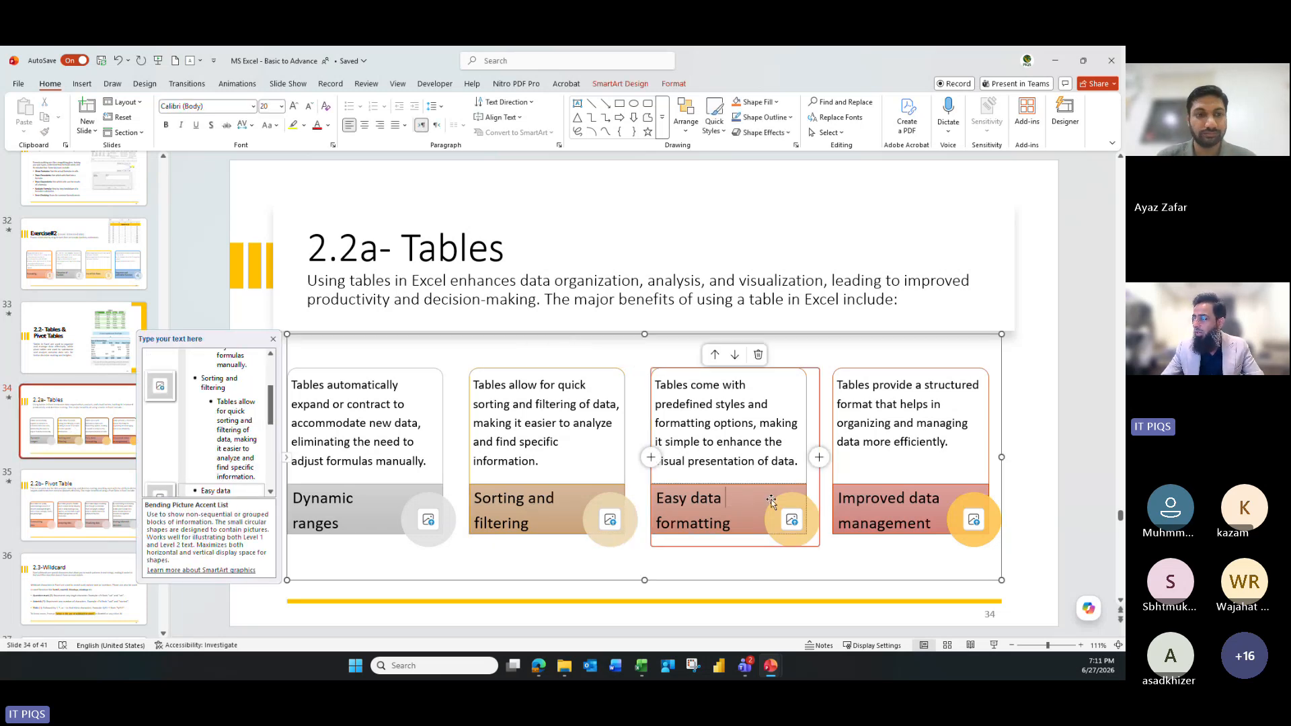
click(869, 517)
click(307, 523)
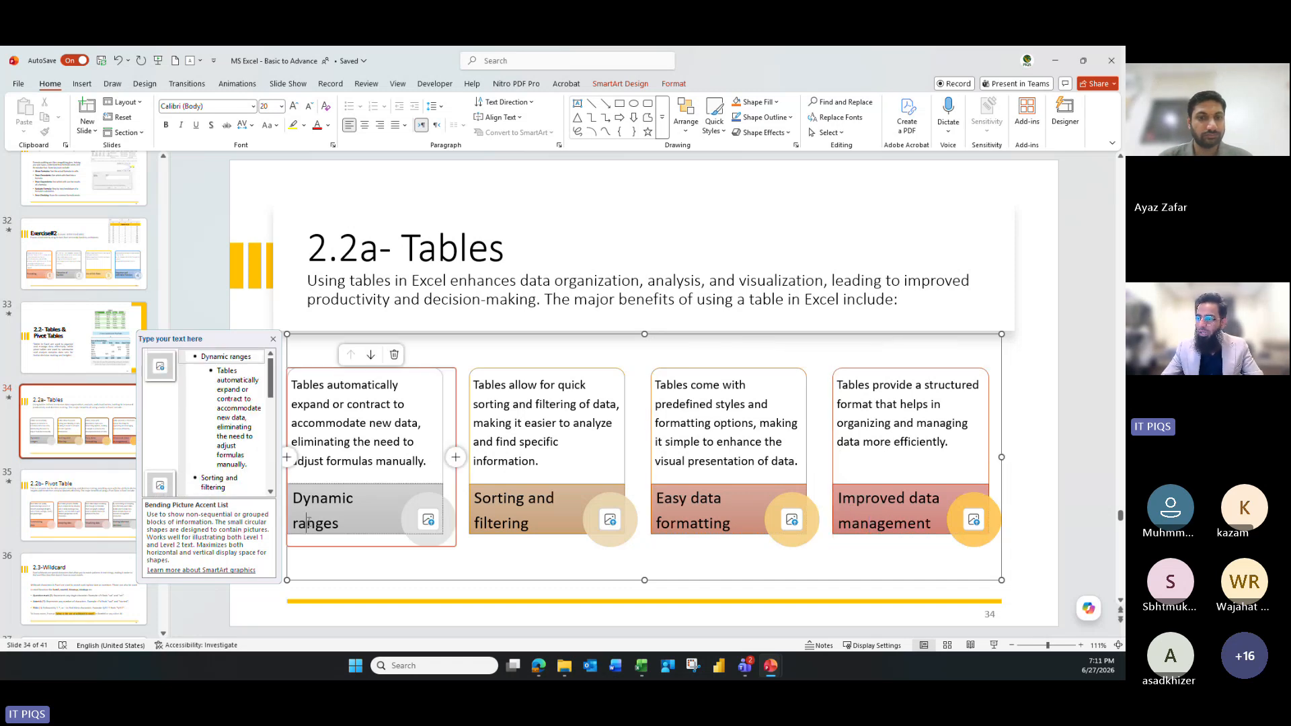
click(515, 513)
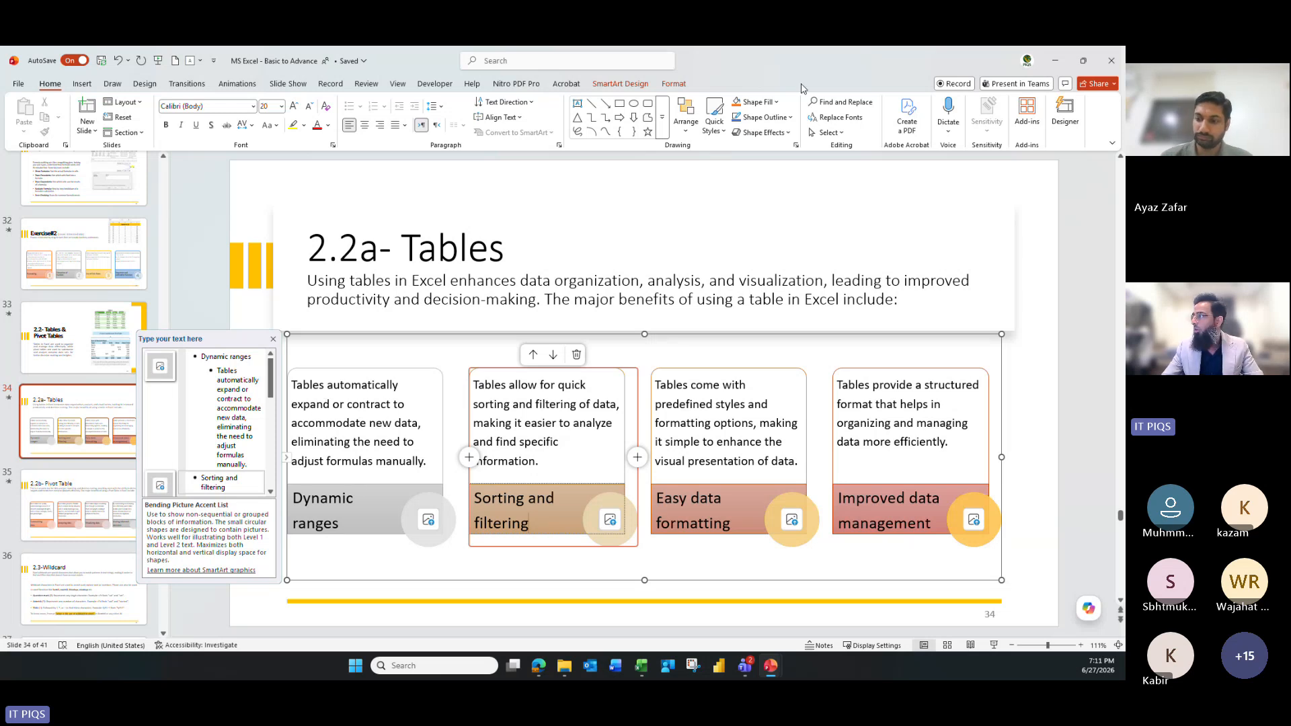
Switch to the Excel workbook and continue the Student ID column with the next two consecutive IDs in B16 and B17
key(alt+Tab)
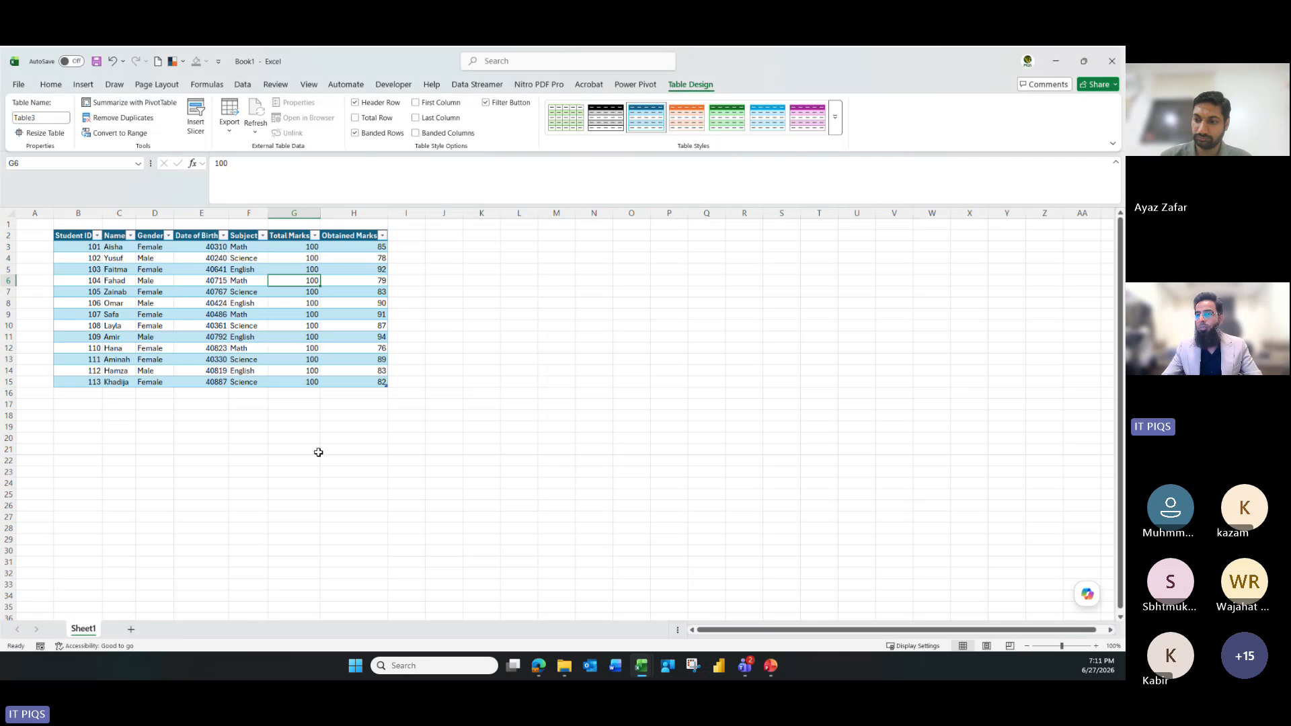
click(105, 293)
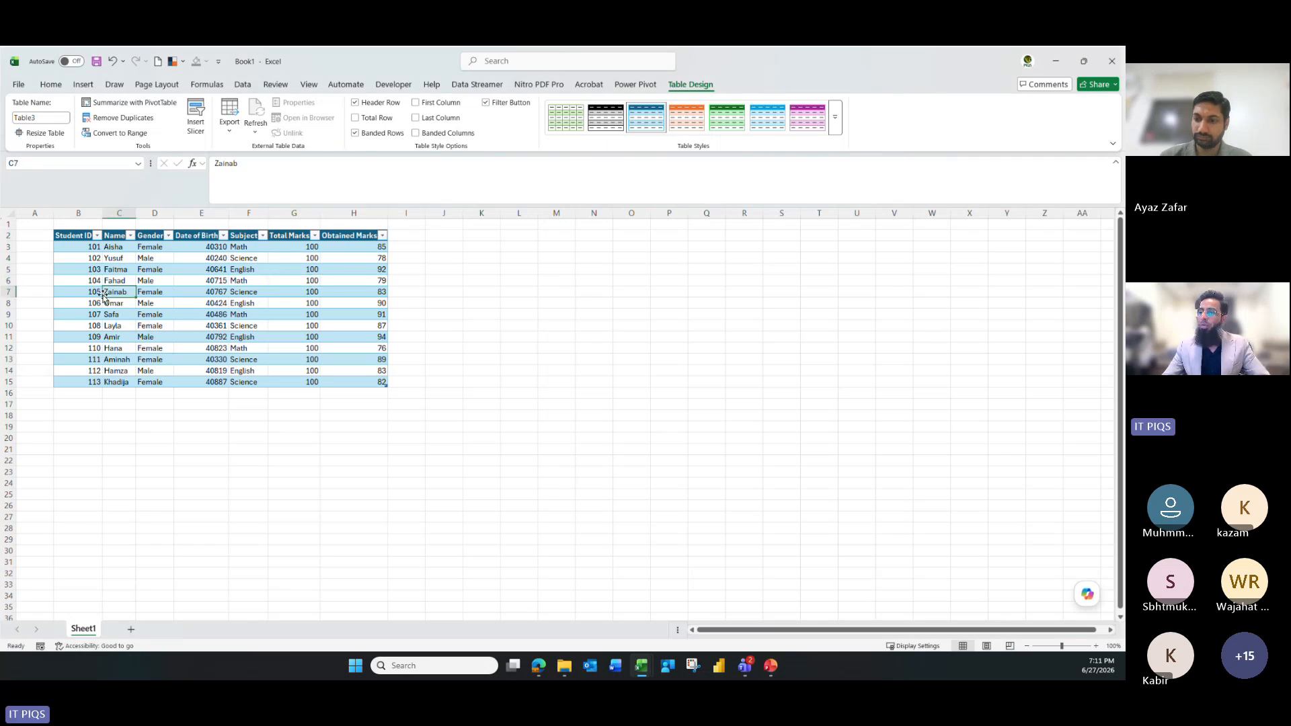
click(72, 400)
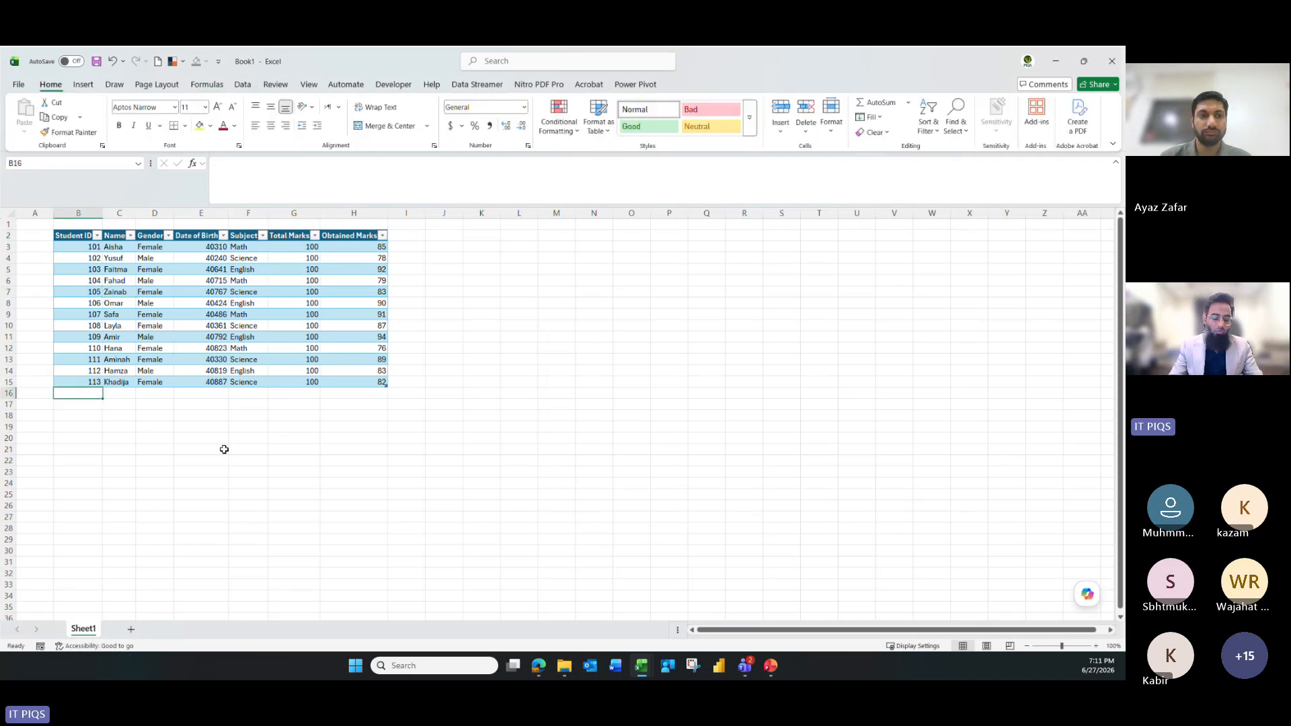
text(114)
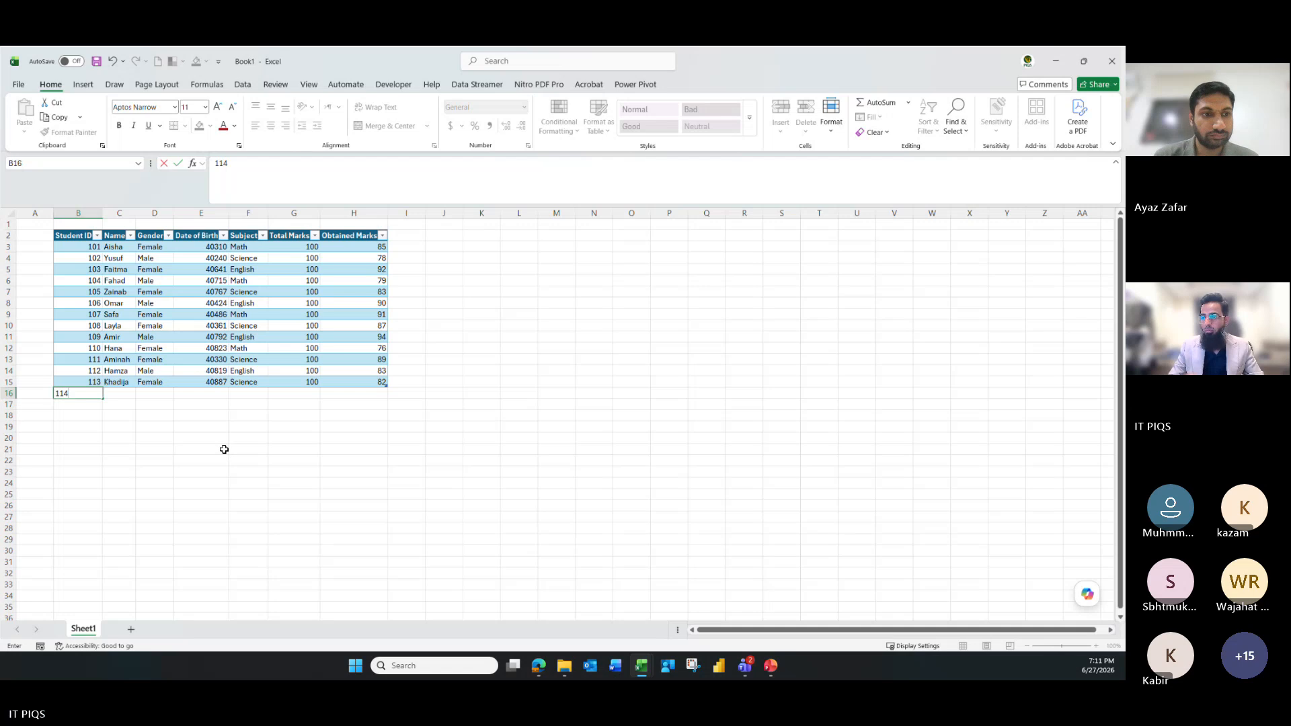
key(Return)
text(115)
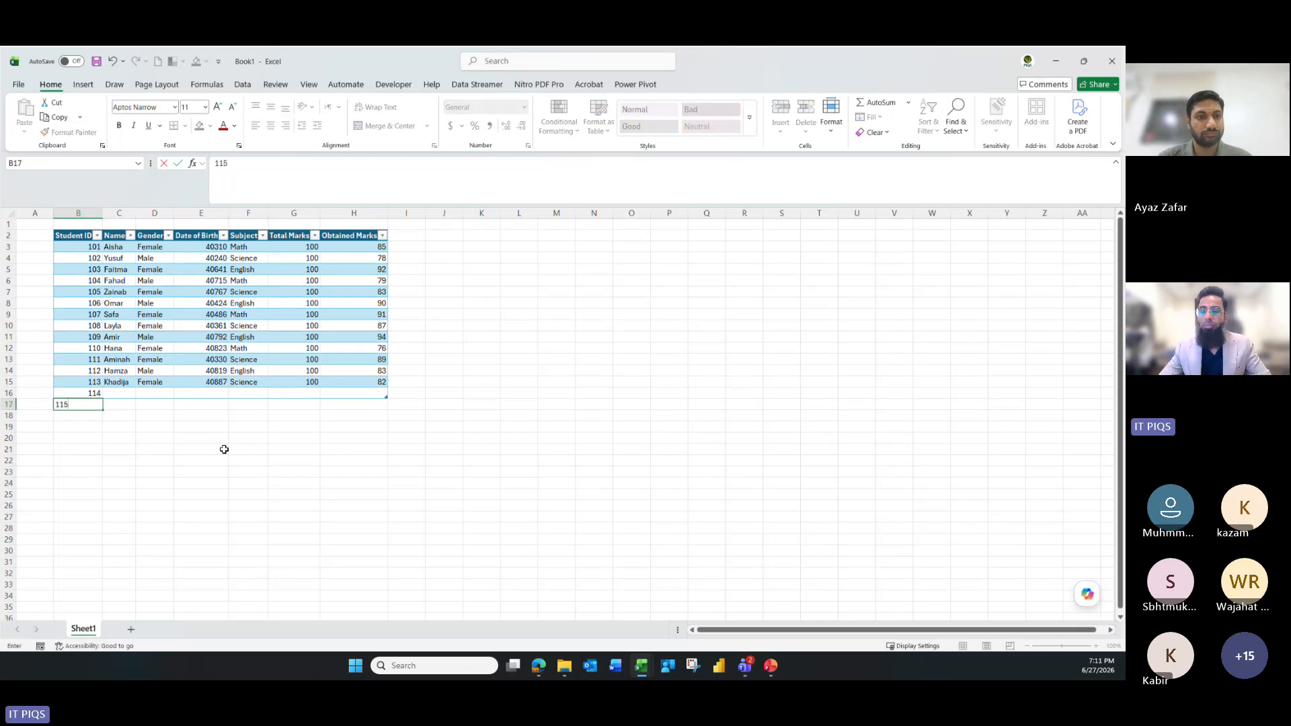
key(Return)
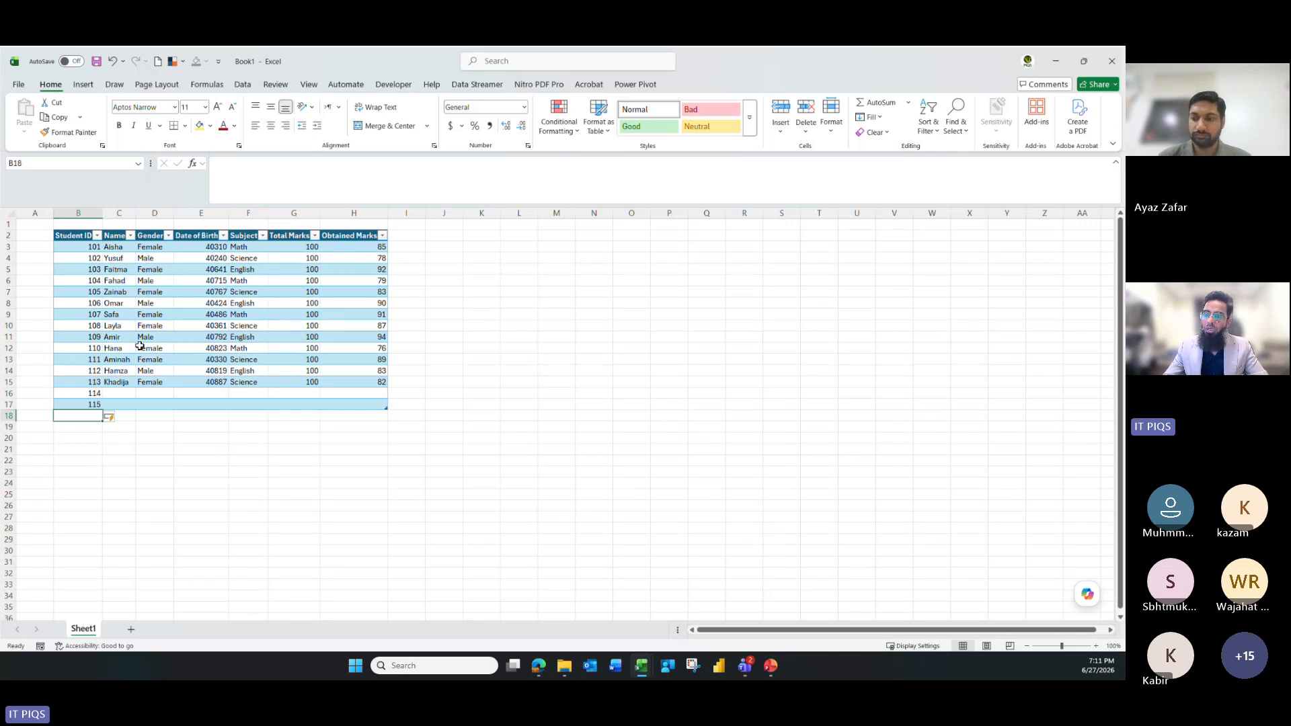
Apply the custom PIQS theme colors to the workbook
click(121, 372)
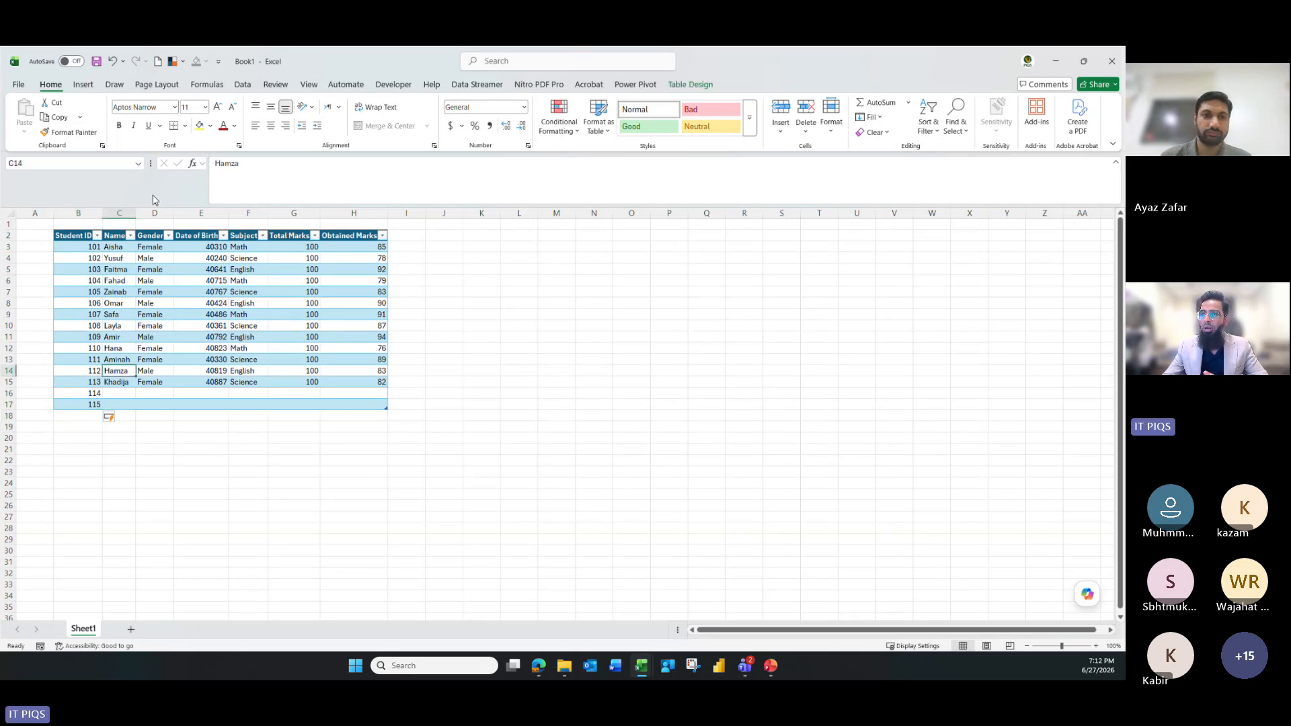
click(182, 62)
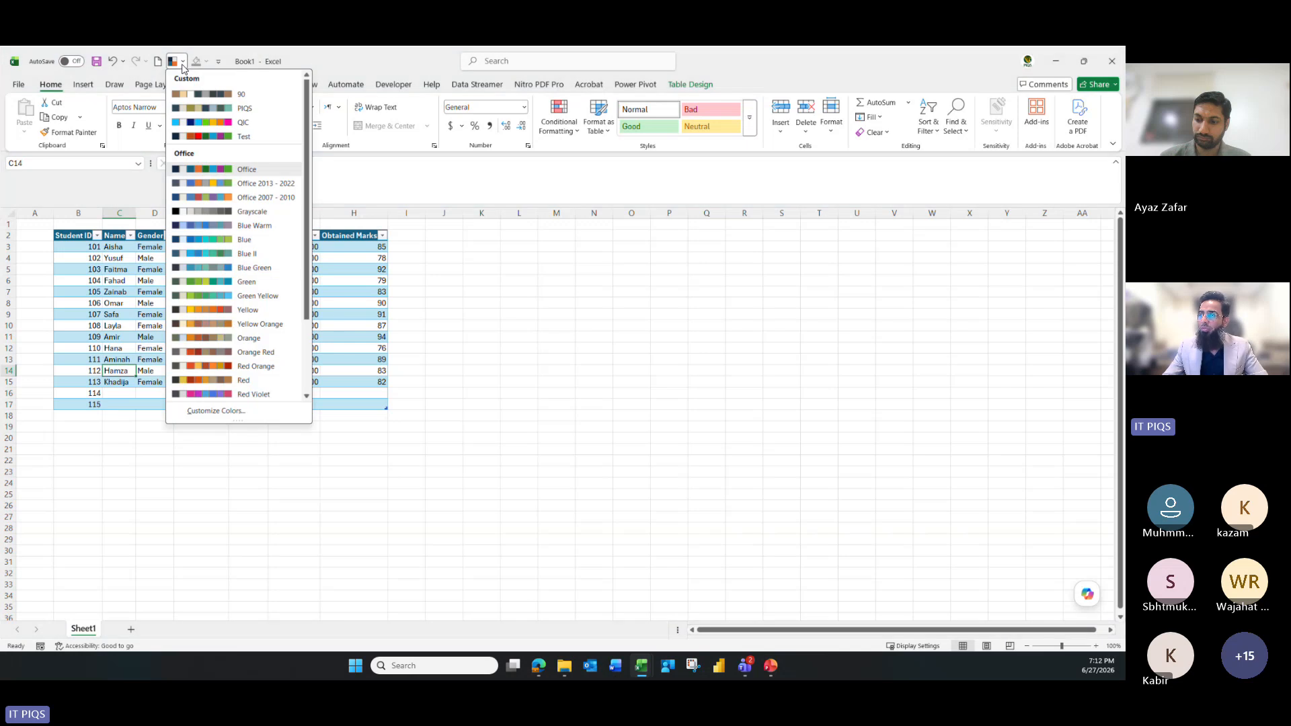
click(236, 111)
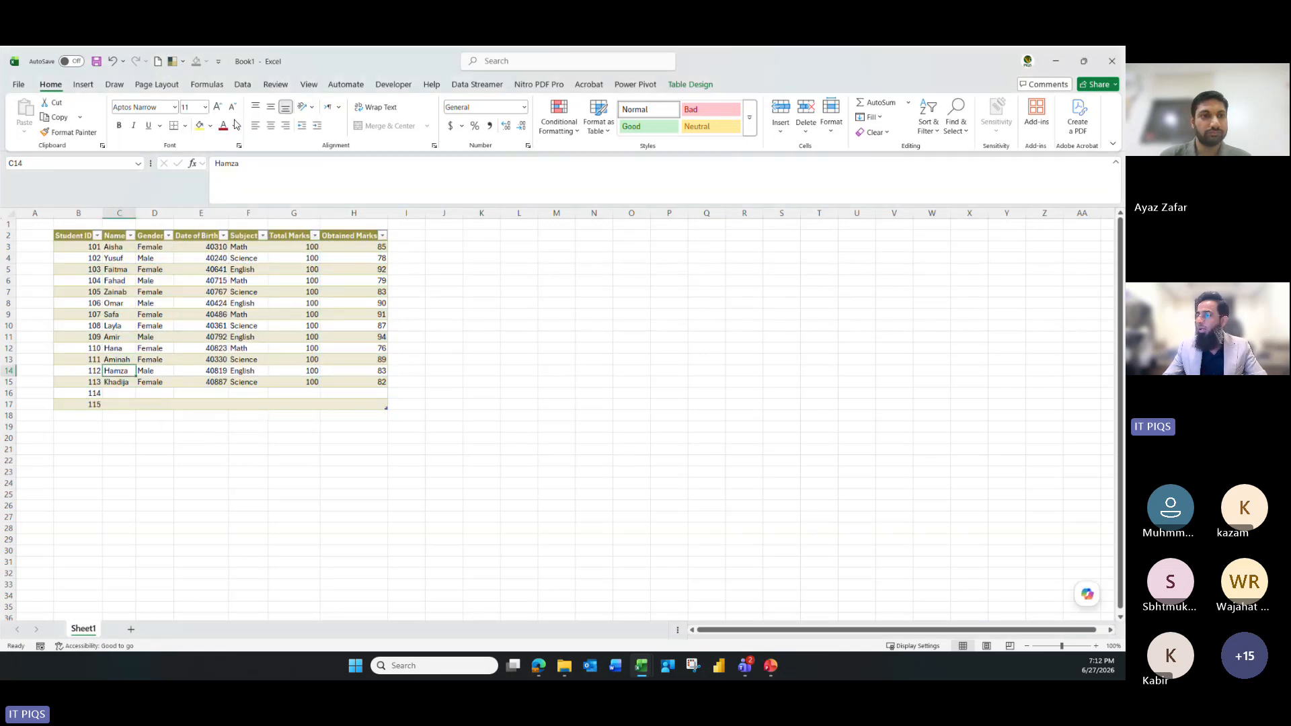
Apply a light table style with blue-grey banded rows and full cell gridlines to the student table
click(294, 303)
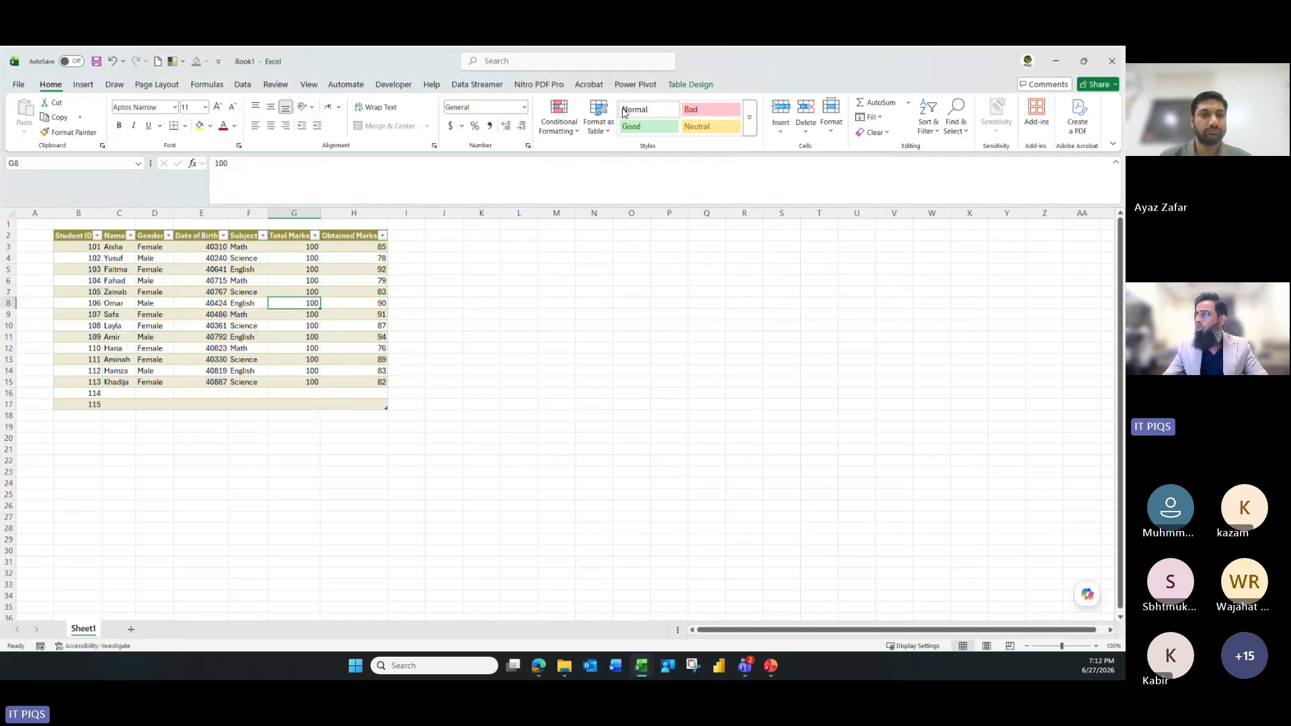
click(685, 86)
click(837, 129)
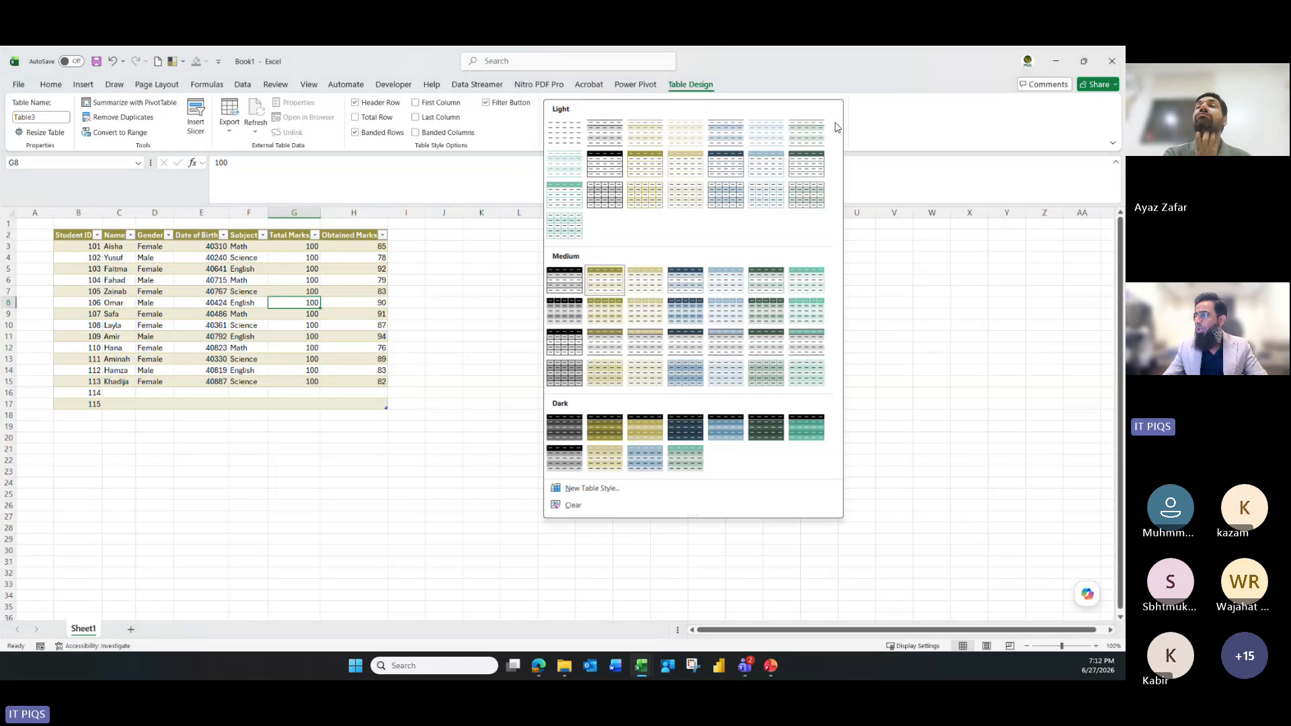
click(725, 194)
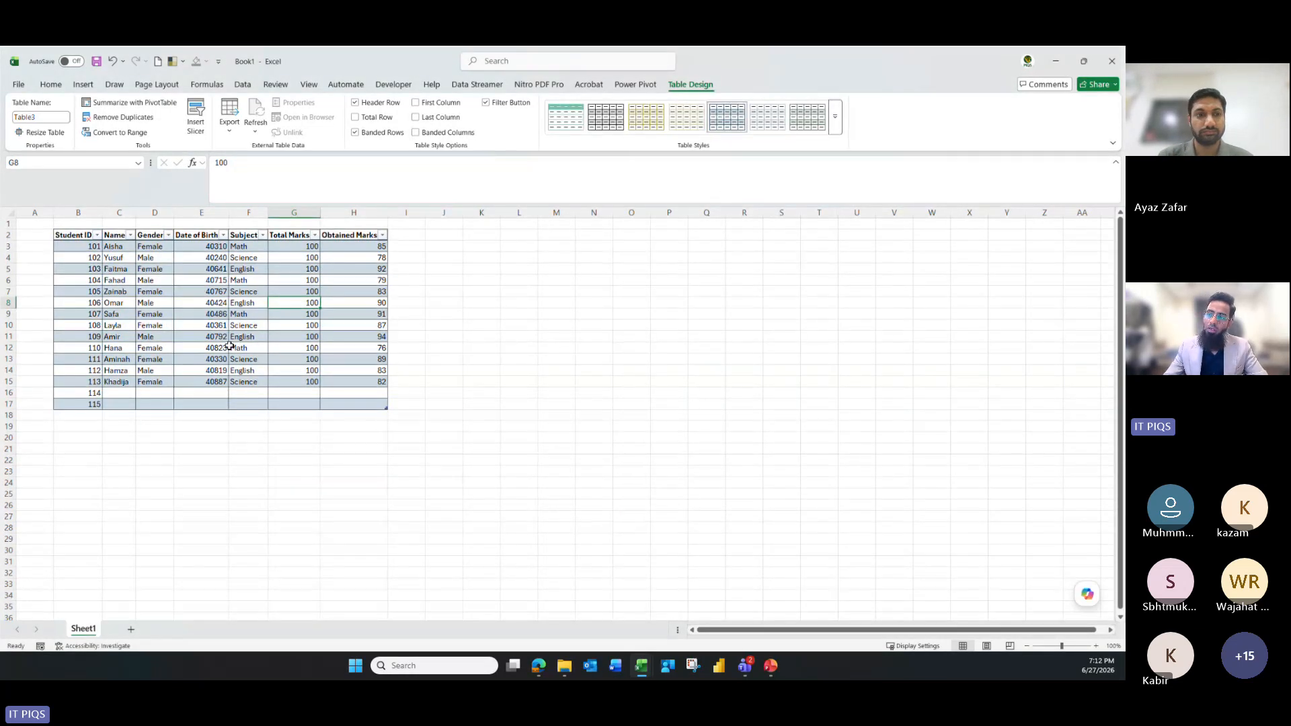
Add two more consecutive Student IDs directly below the table, in B18 and B19
click(231, 348)
click(90, 416)
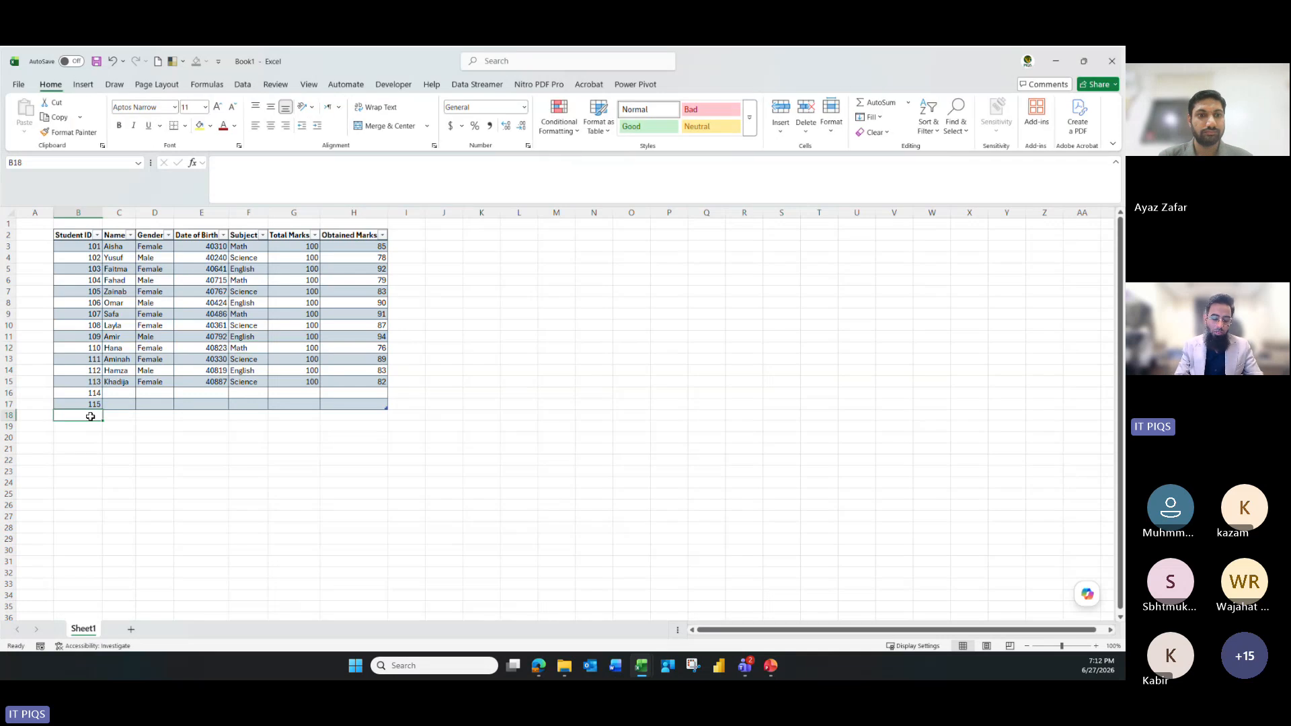
text(116)
key(Return)
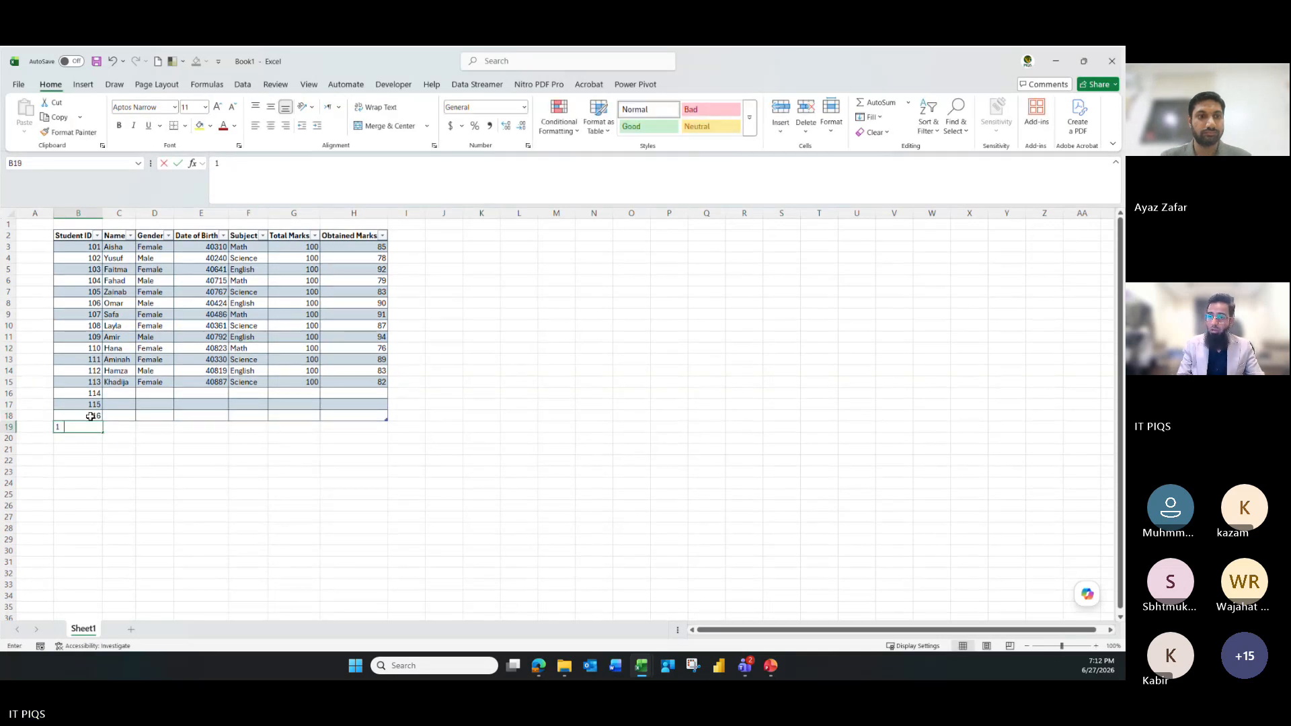
text(117)
key(Return)
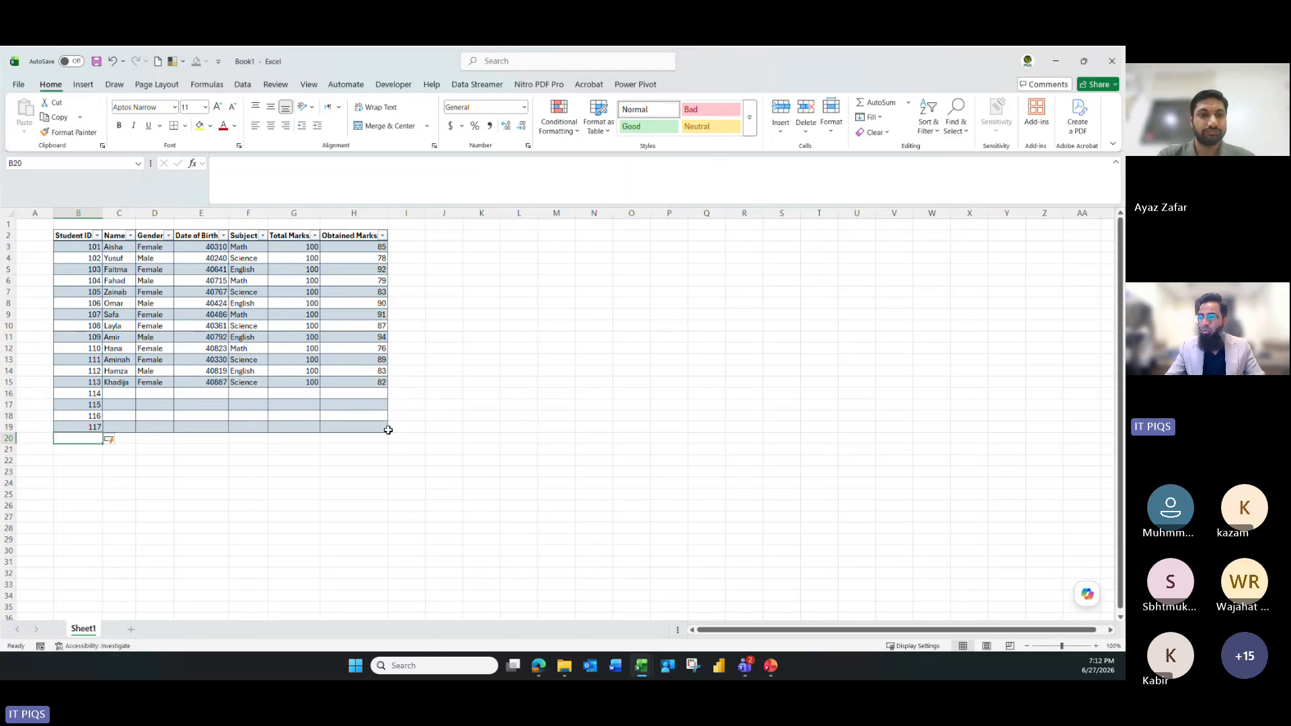
Shrink the student table so that it ends at row 12
drag(387, 431, 387, 350)
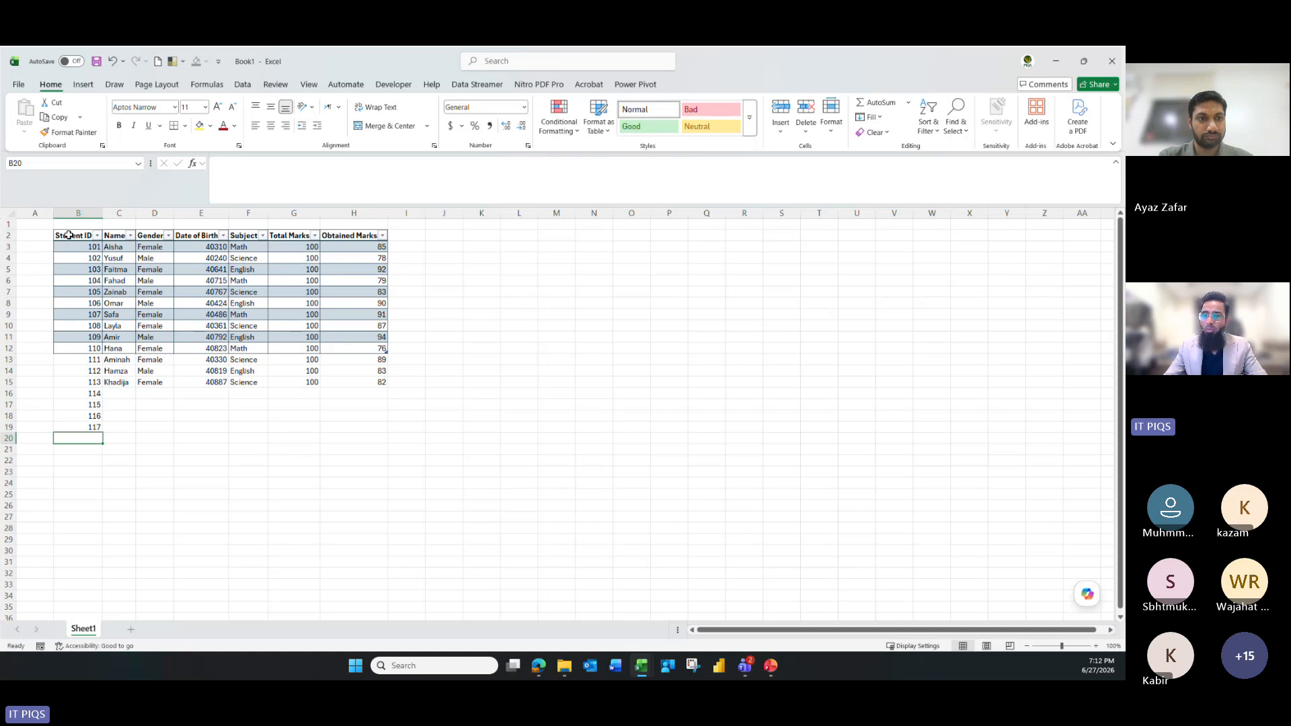
click(69, 235)
key(ctrl+a)
click(175, 313)
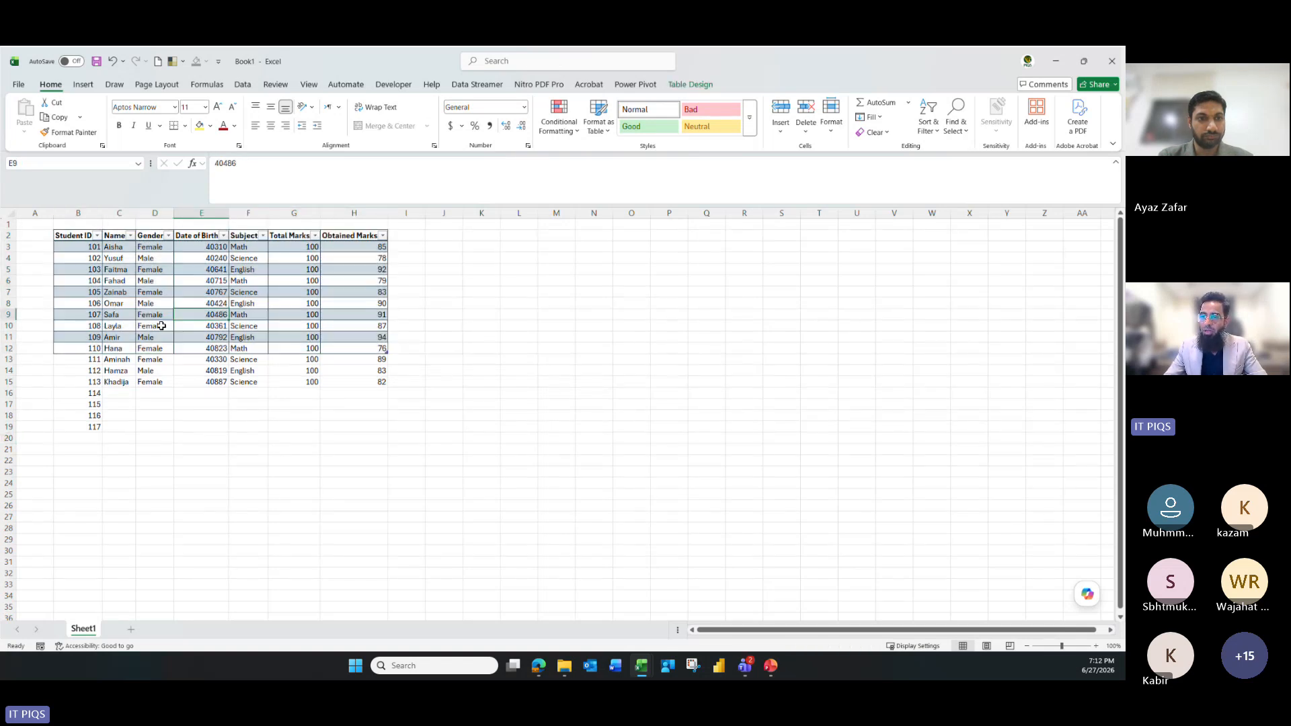
Extend the student table down to row 19 to include the excluded student rows again
drag(5, 360, 19, 423)
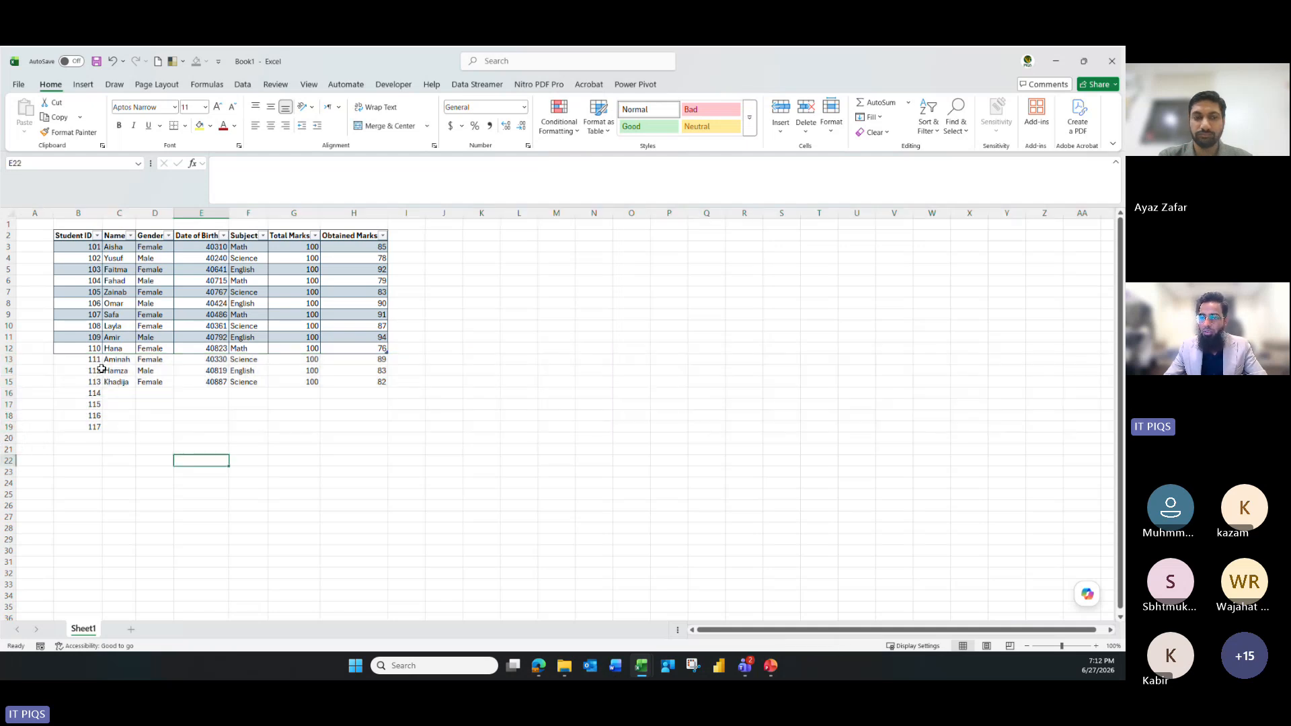
drag(93, 360, 349, 429)
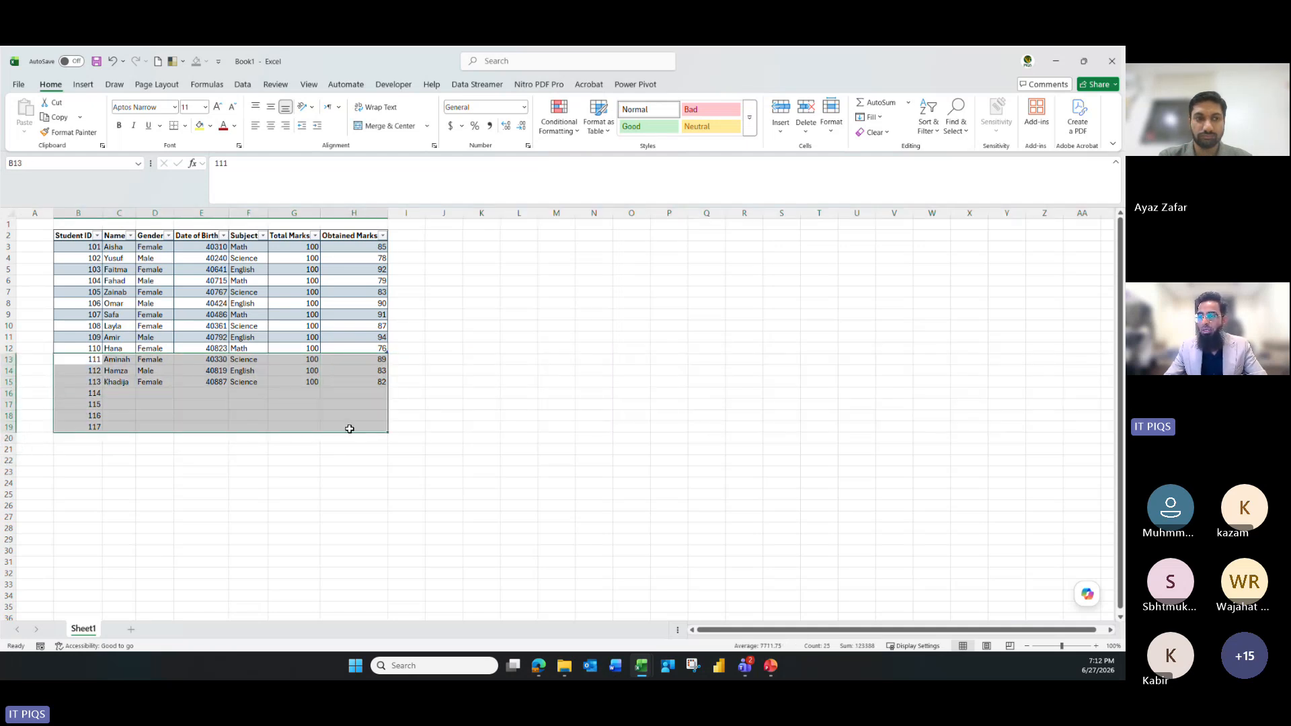
click(437, 438)
drag(407, 349, 407, 430)
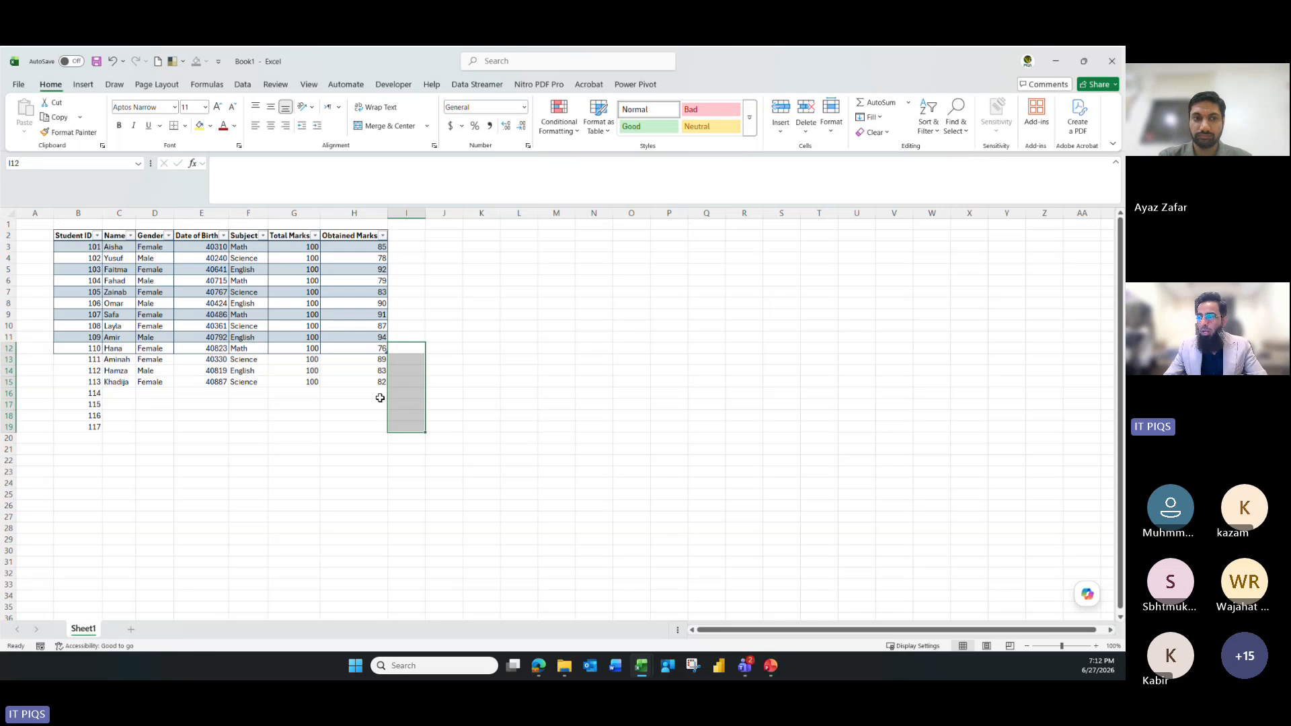
drag(351, 326, 391, 439)
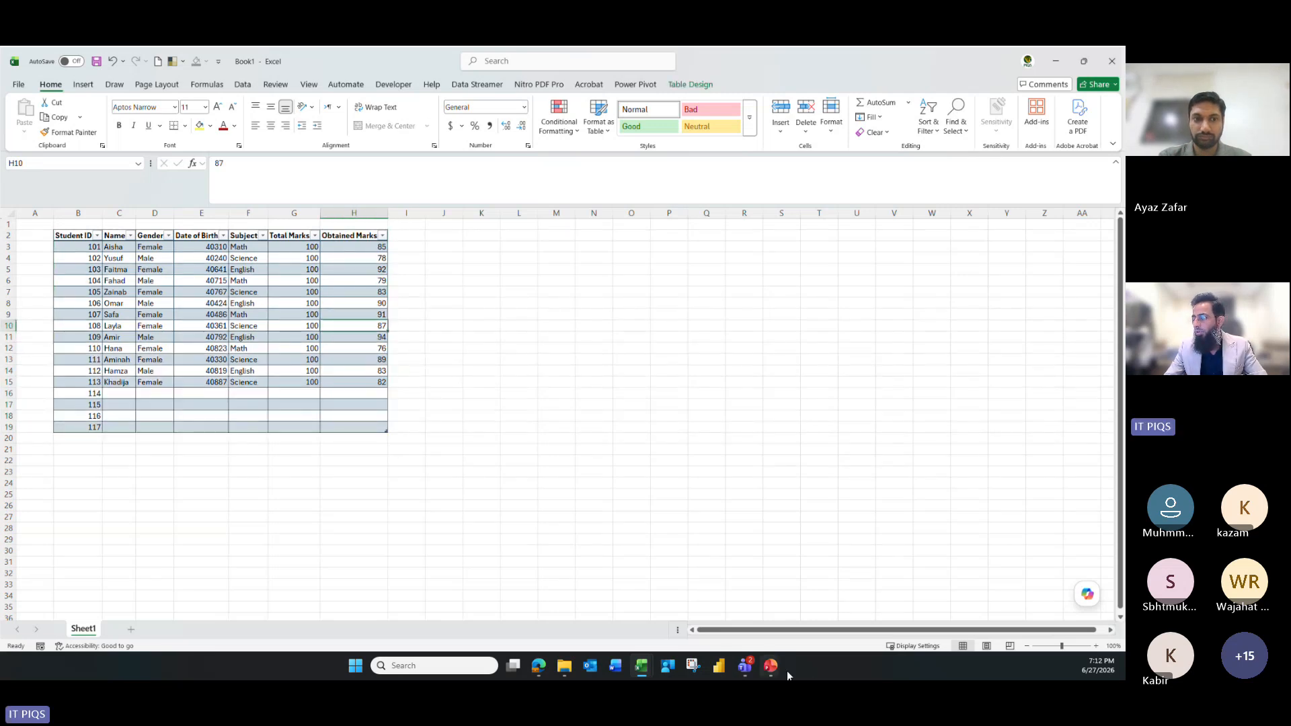
Review the sorting and filtering benefit on the PowerPoint "2.2a- Tables" slide and return to the Excel workbook
mouse_move(773, 667)
click(814, 605)
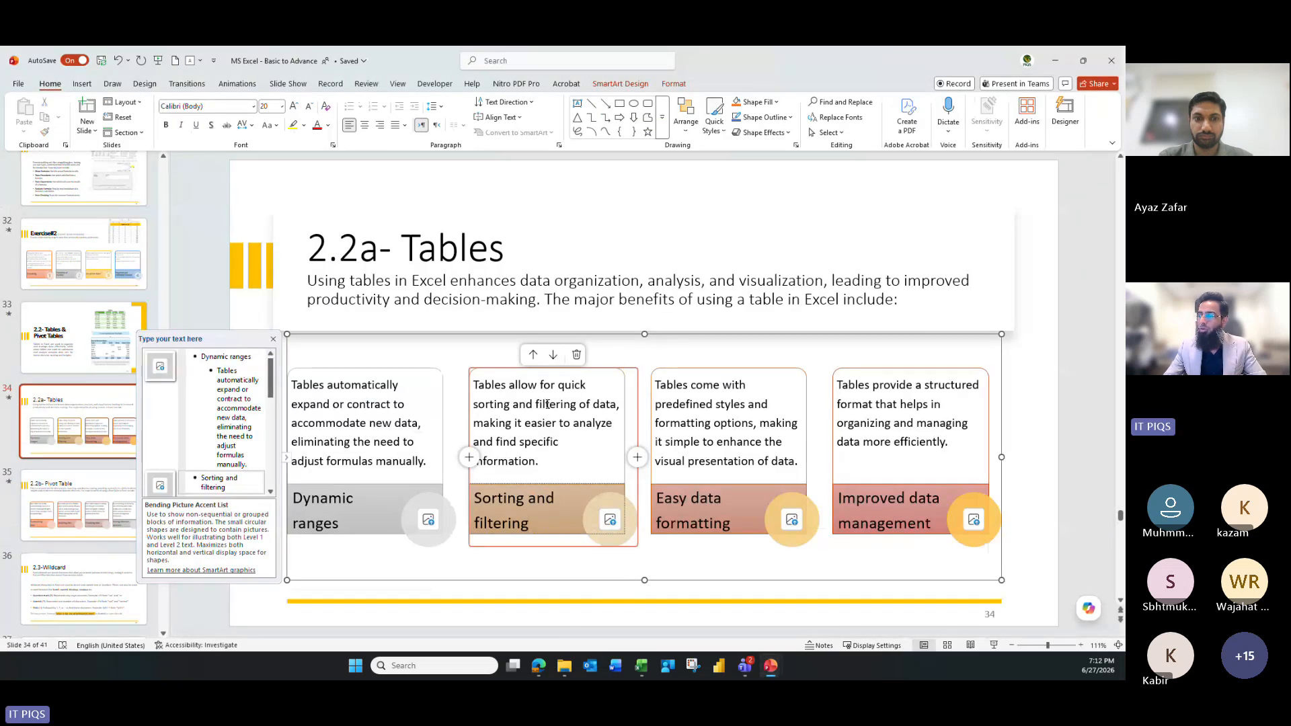
click(1064, 59)
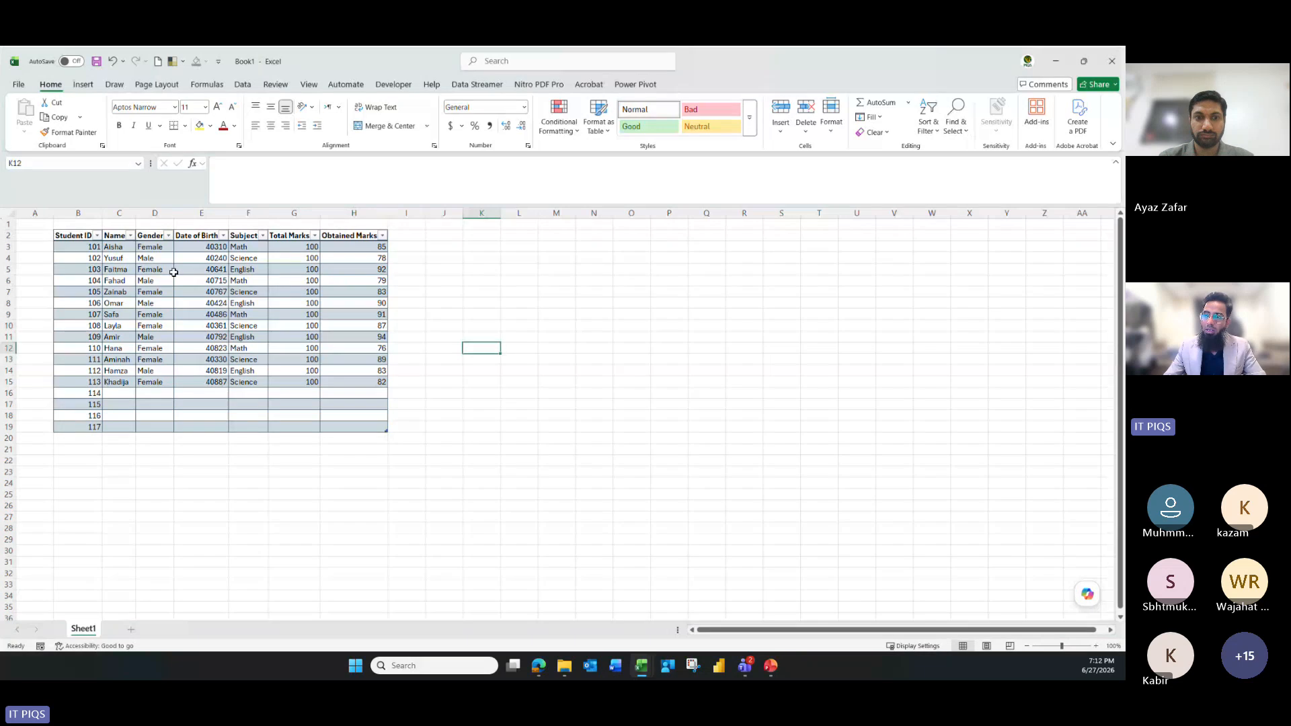
Filter the Gender column of the student table to show only Male
click(169, 236)
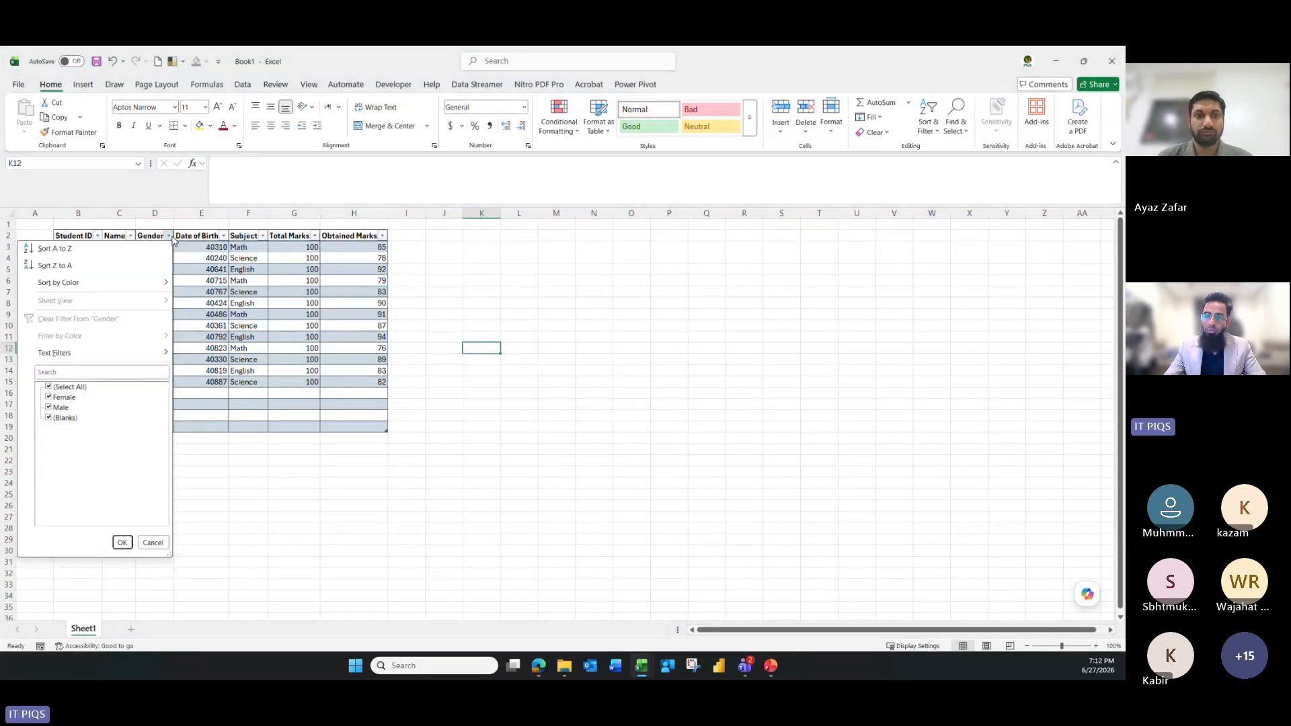
click(49, 387)
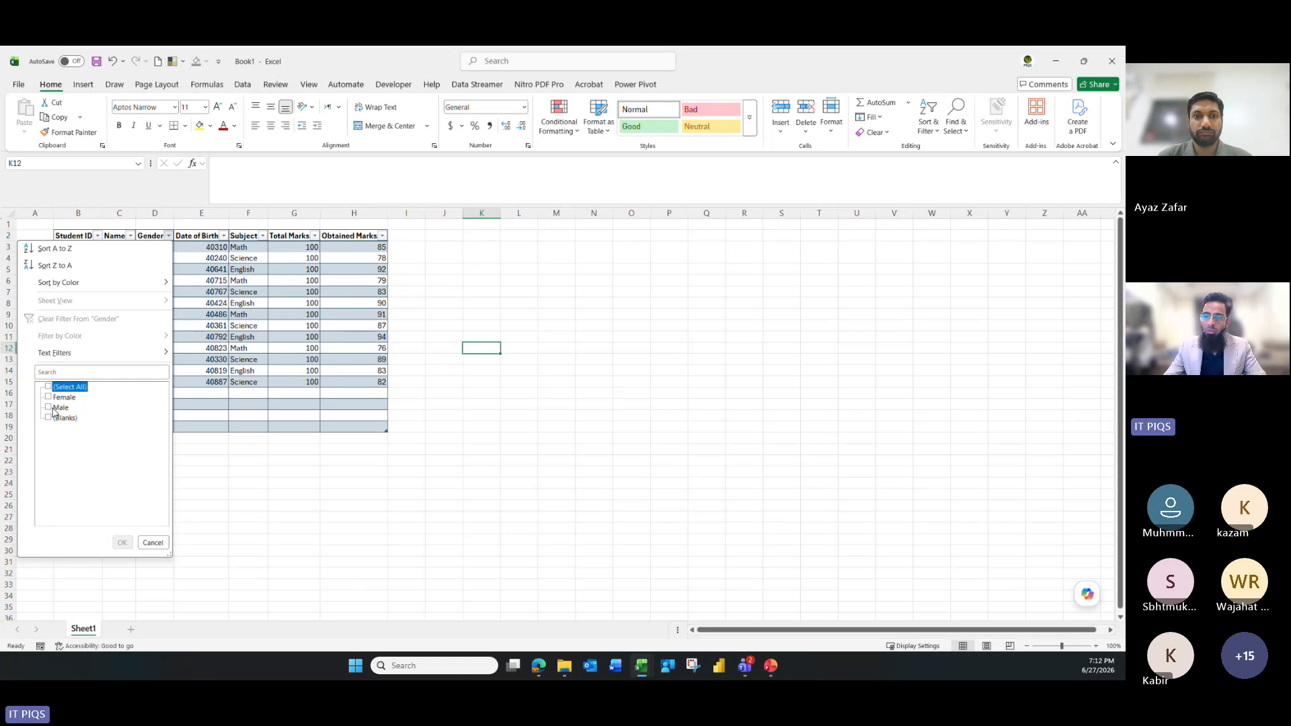
click(49, 408)
click(122, 543)
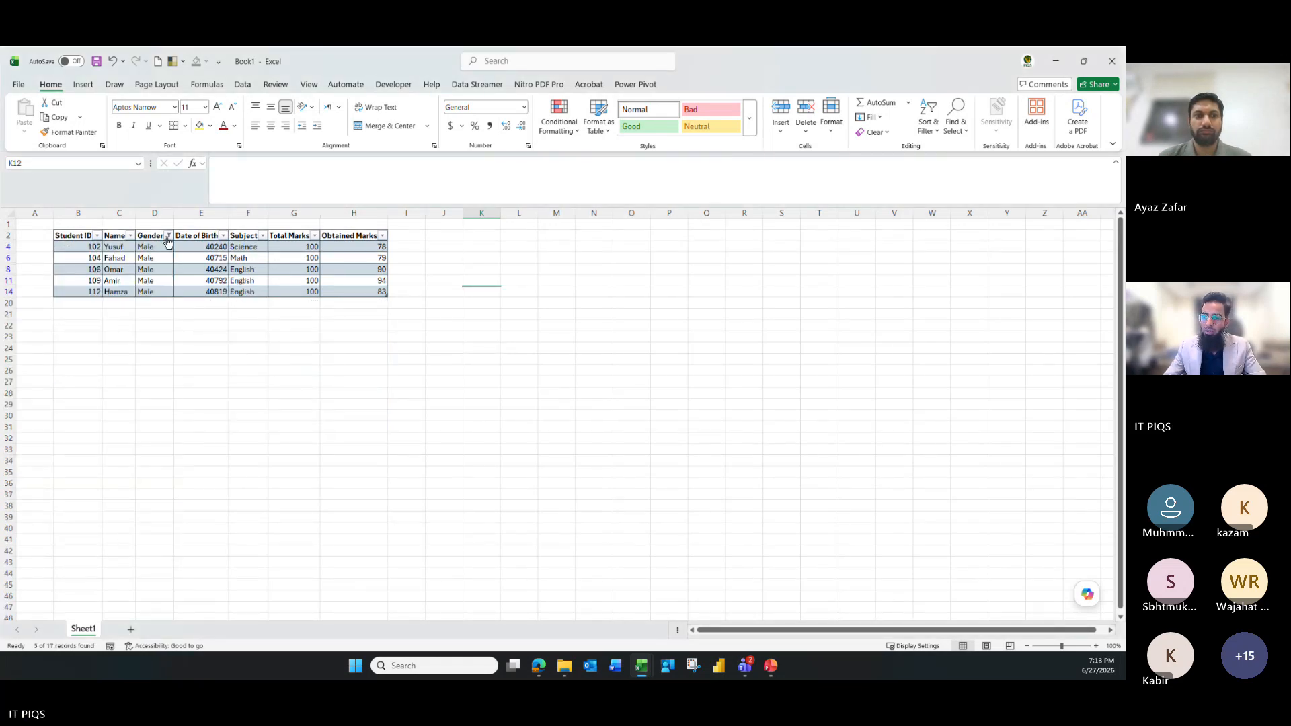
Change the Gender column's filter to show only Female
click(169, 236)
click(68, 389)
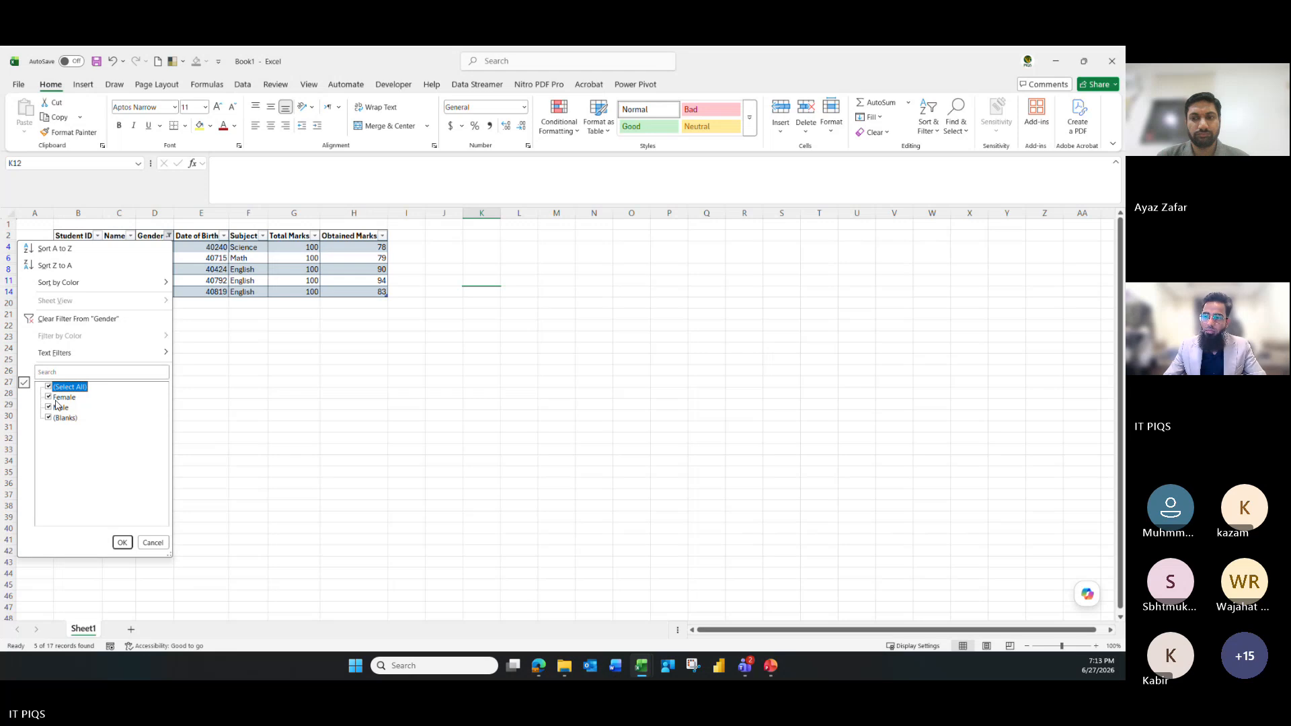
click(66, 389)
click(52, 398)
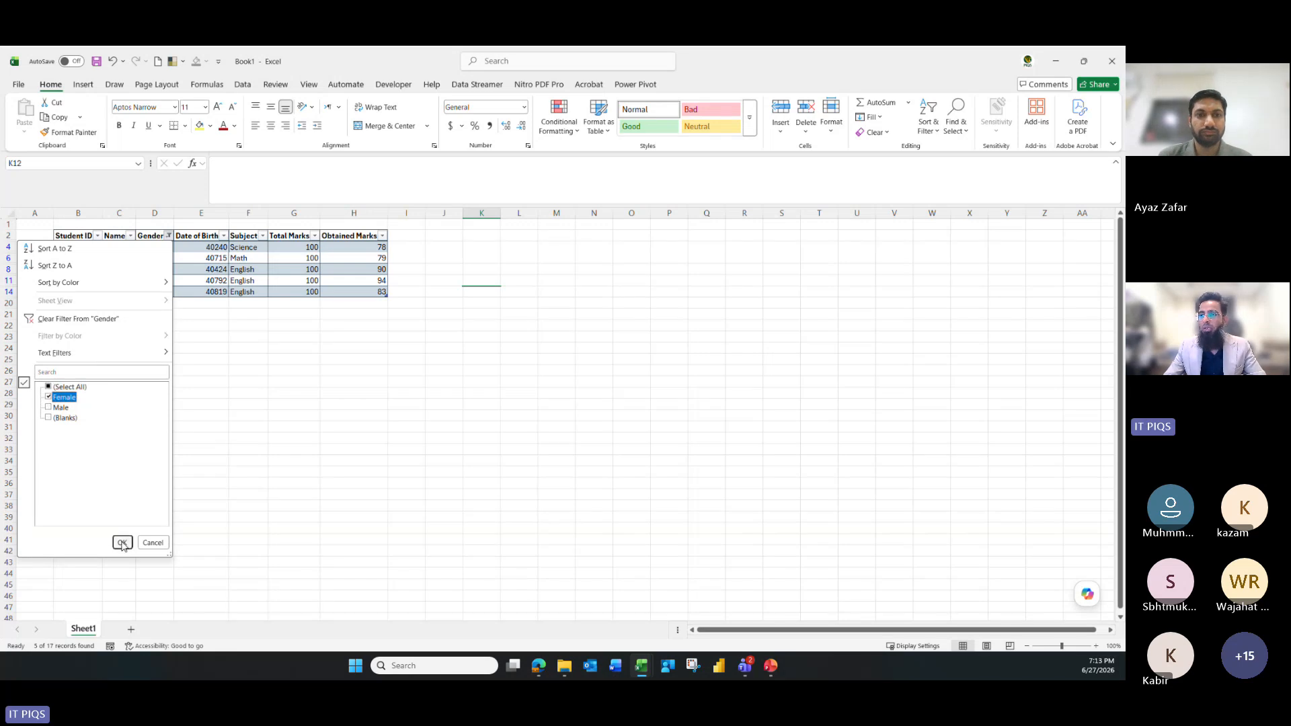
click(122, 542)
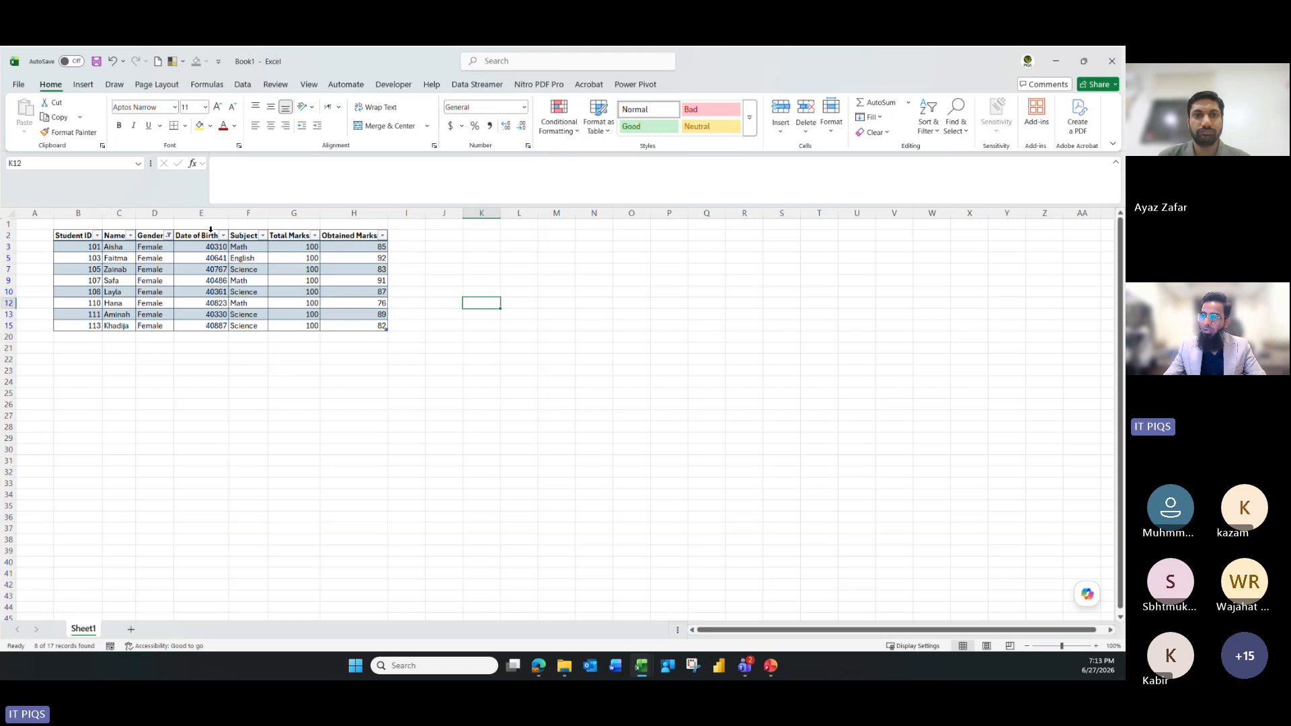
Filter the Subject column of the female student rows to show only Math
click(262, 235)
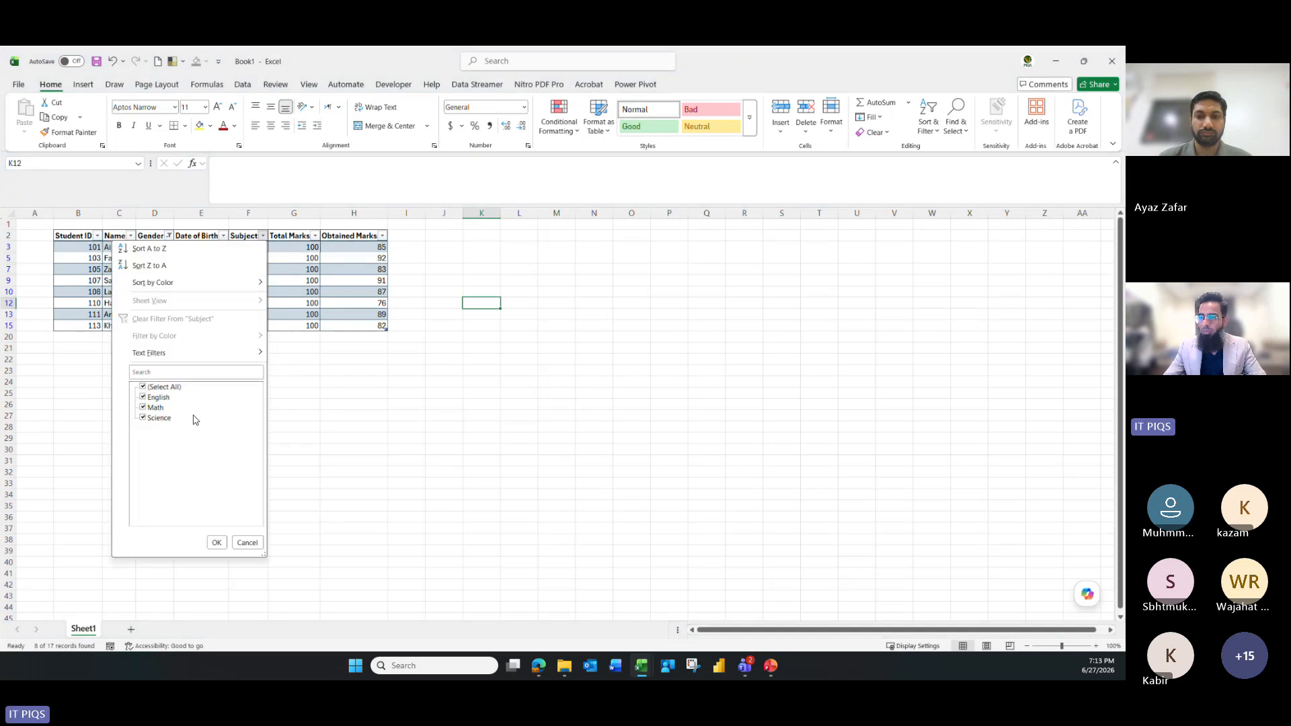
click(160, 392)
click(155, 408)
click(216, 542)
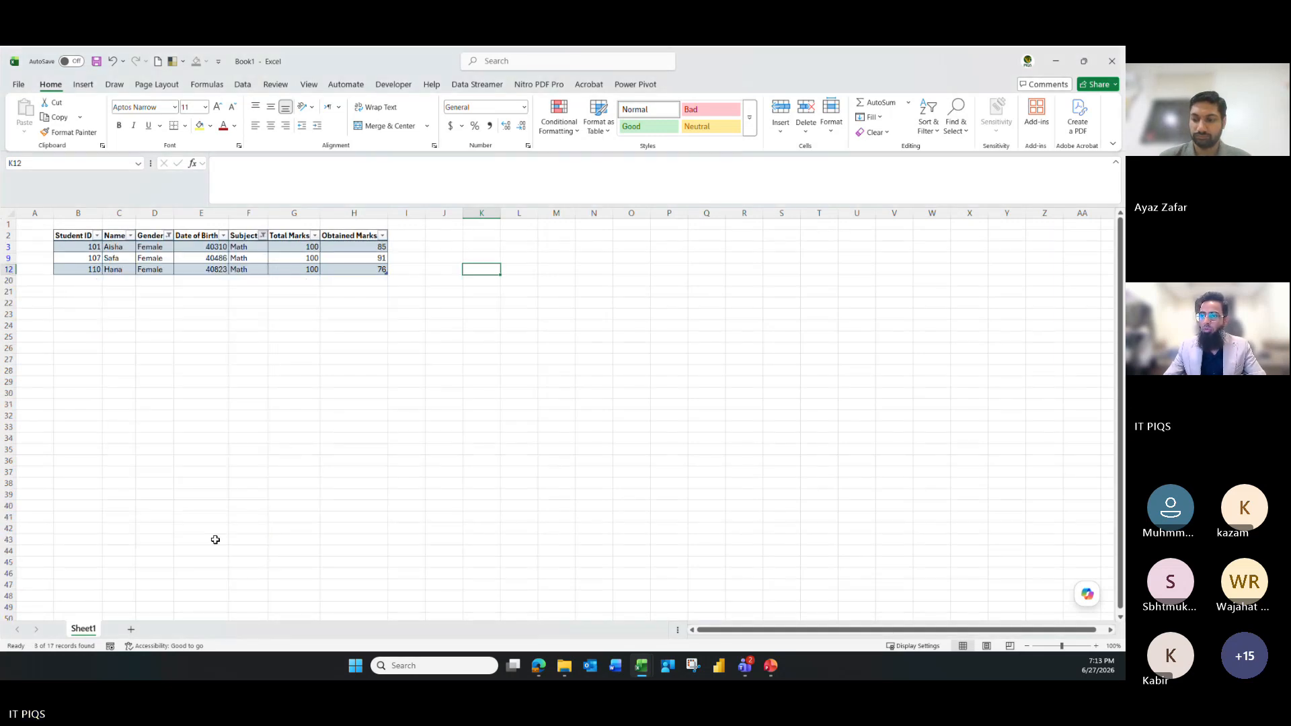
click(234, 471)
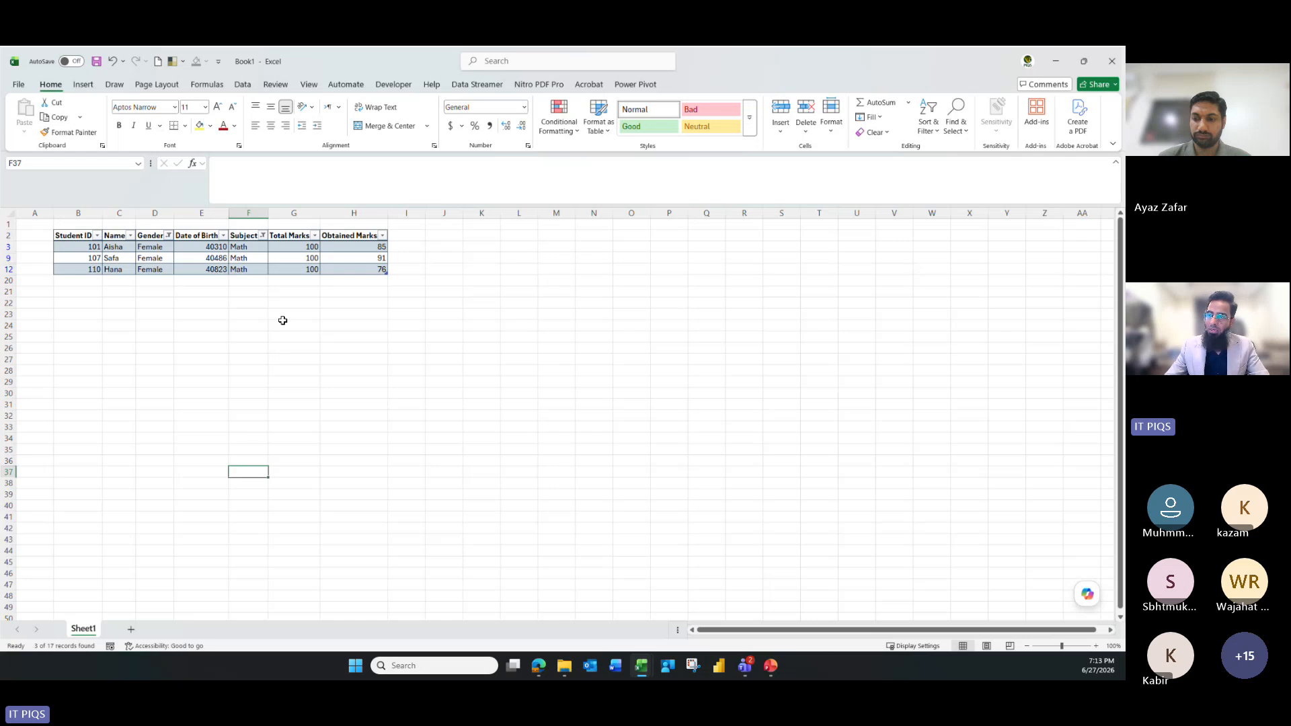
Undo the Subject and Gender filters to show the full student table again
click(262, 268)
click(682, 85)
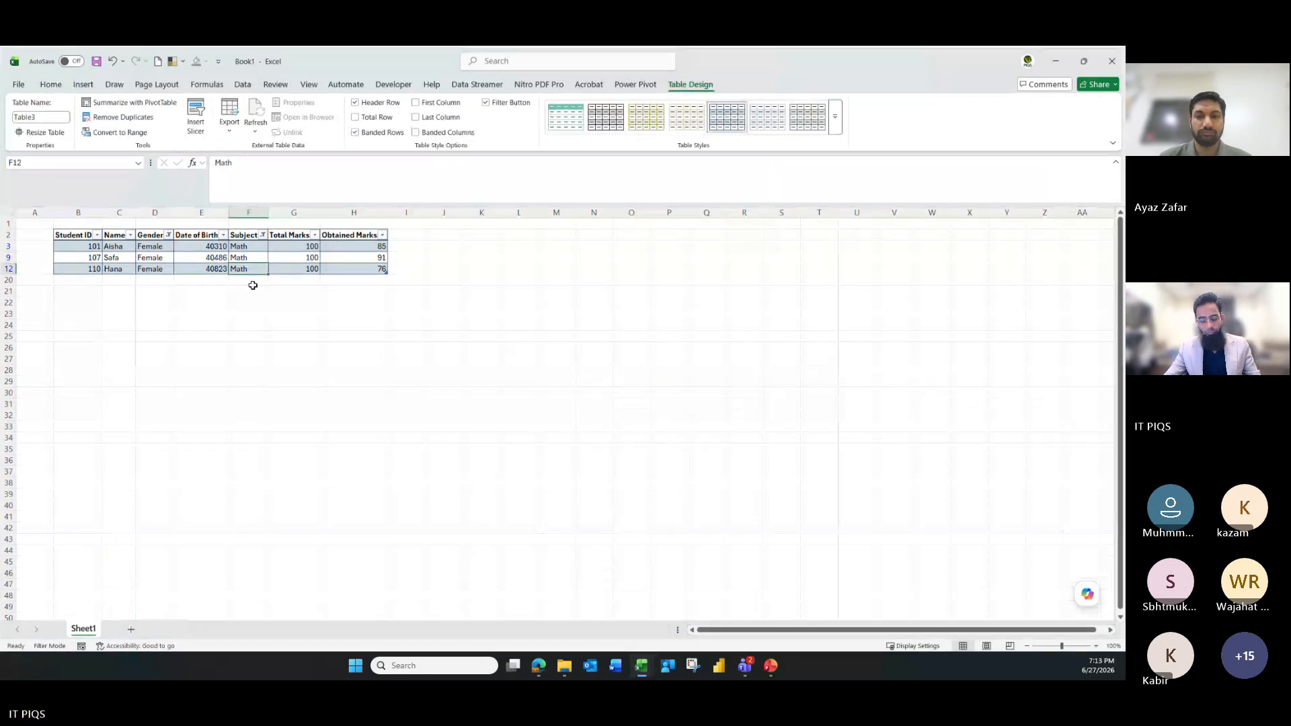
key(ctrl+shift+l)
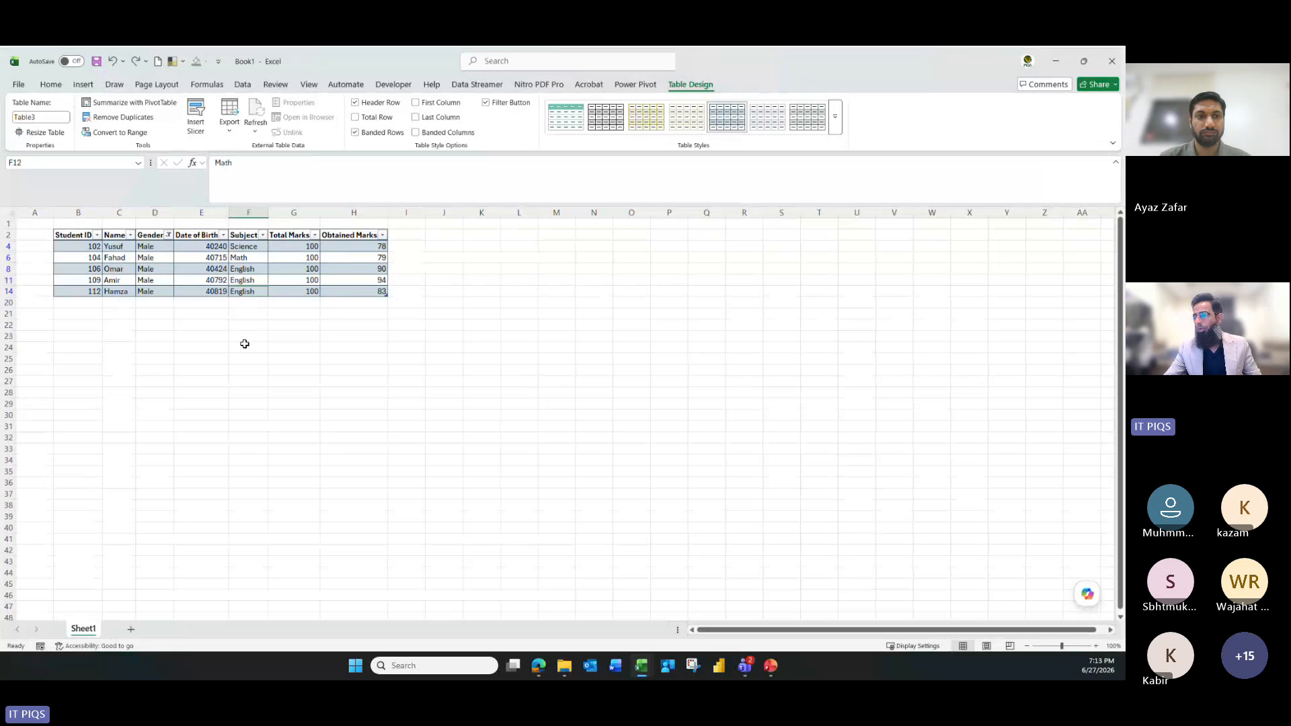
Review the formatting and data management benefits on the PowerPoint "2.2a- Tables" slide and return to the Excel workbook
mouse_move(771, 666)
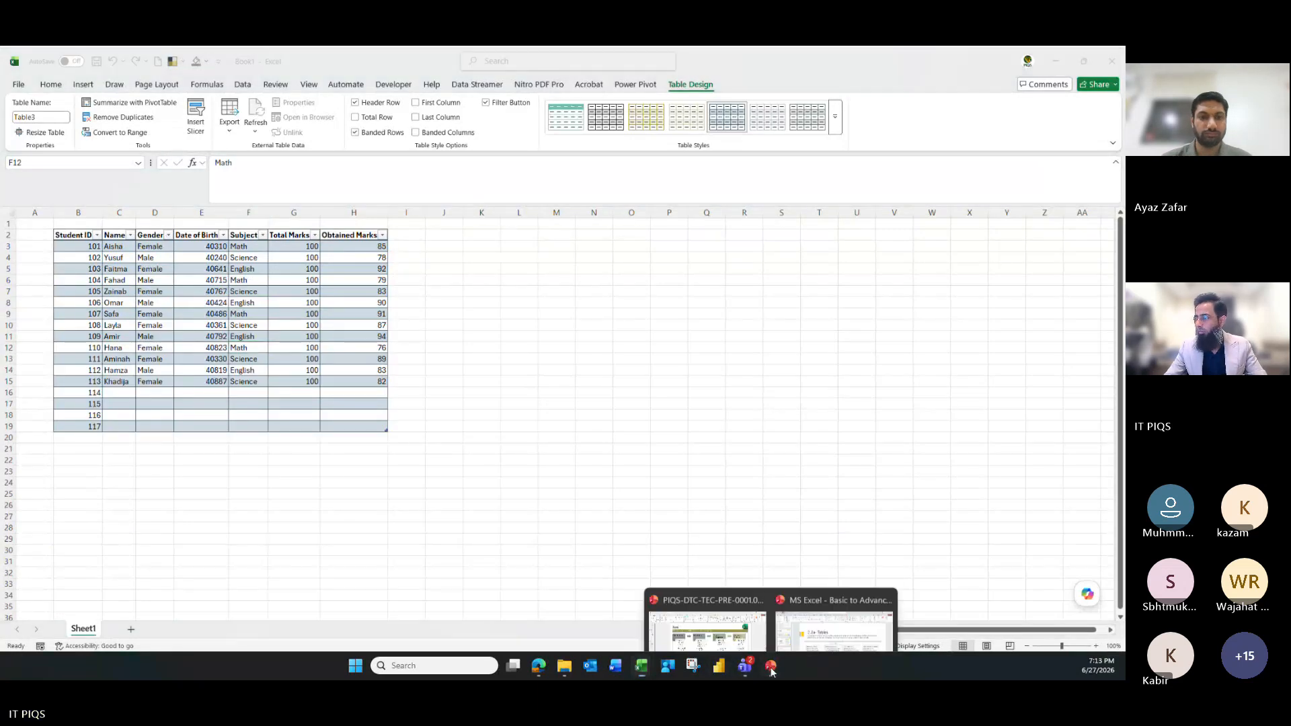
click(833, 599)
click(697, 406)
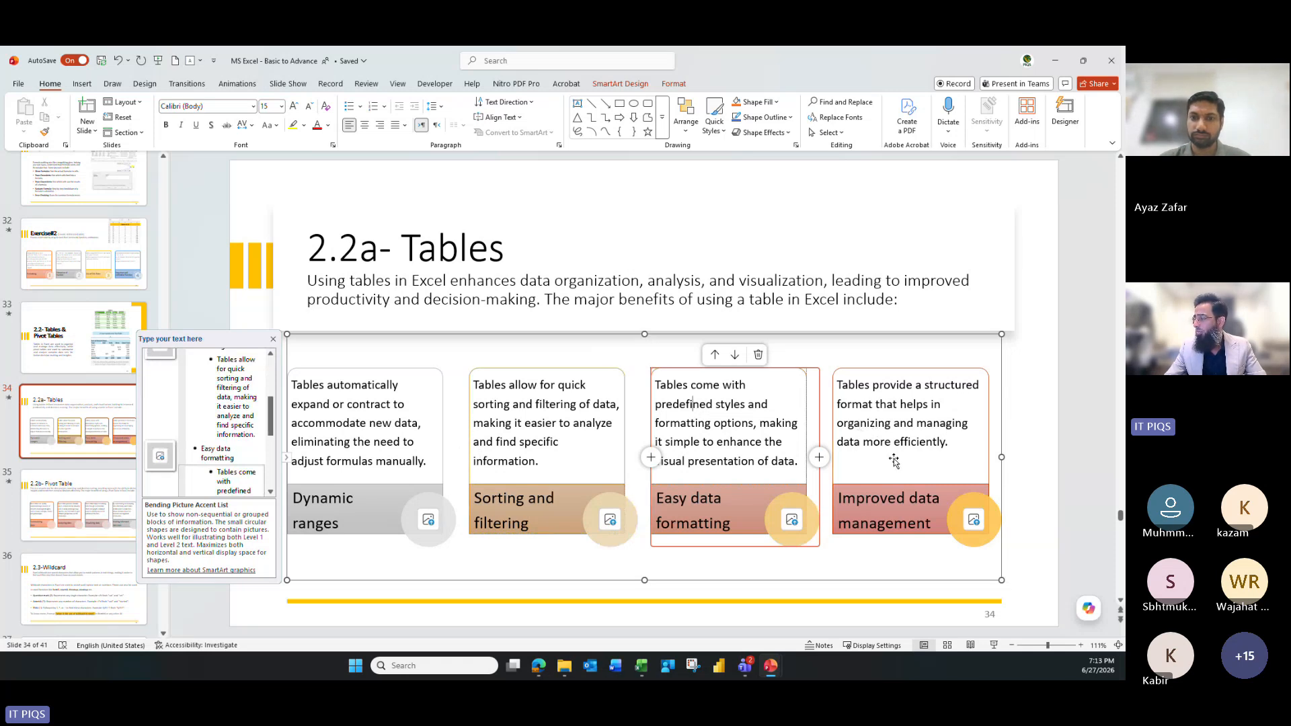
click(1053, 61)
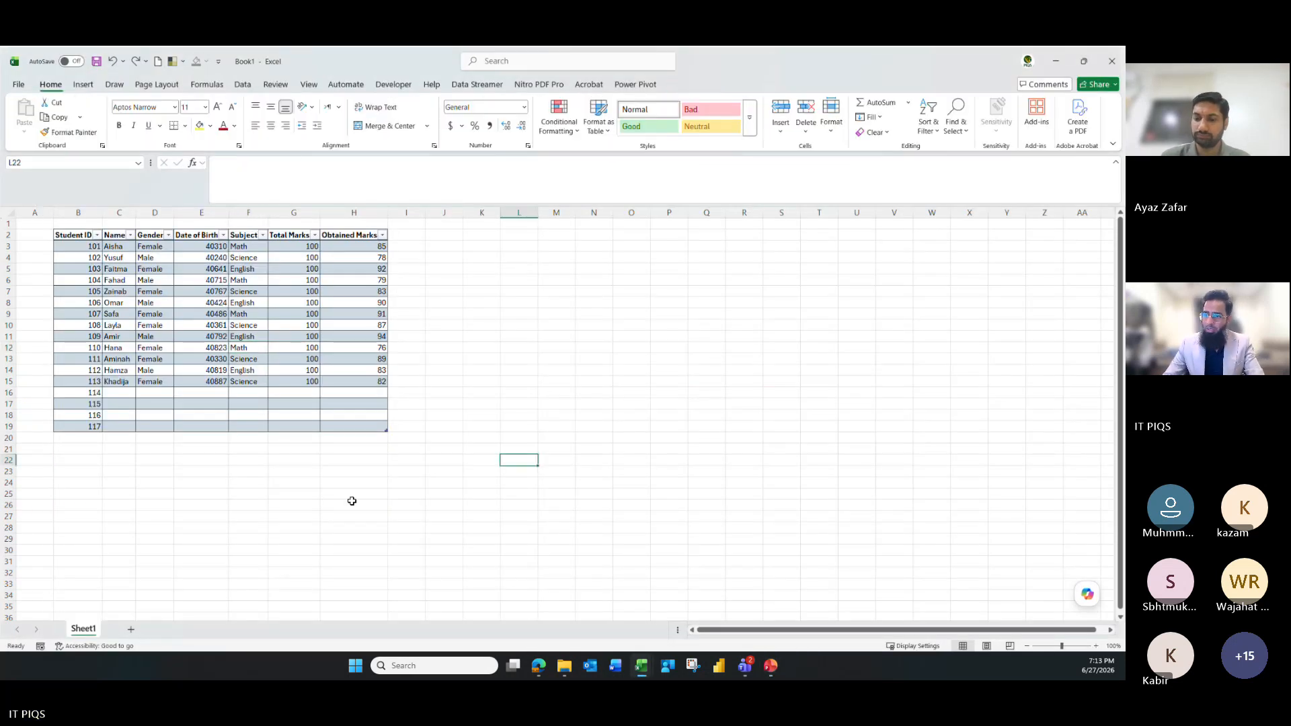
Sort the student table by the Gender column from A to Z and highlight the filled Gender cells
drag(85, 231, 379, 361)
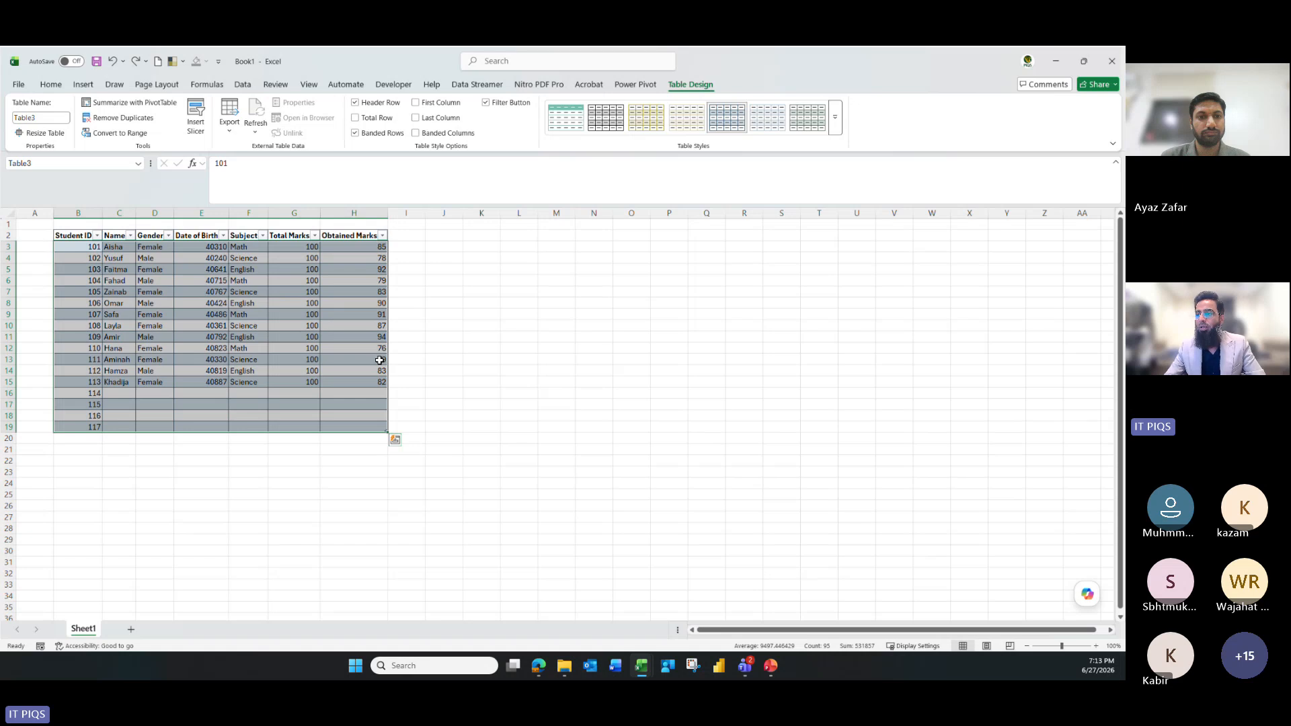
click(201, 381)
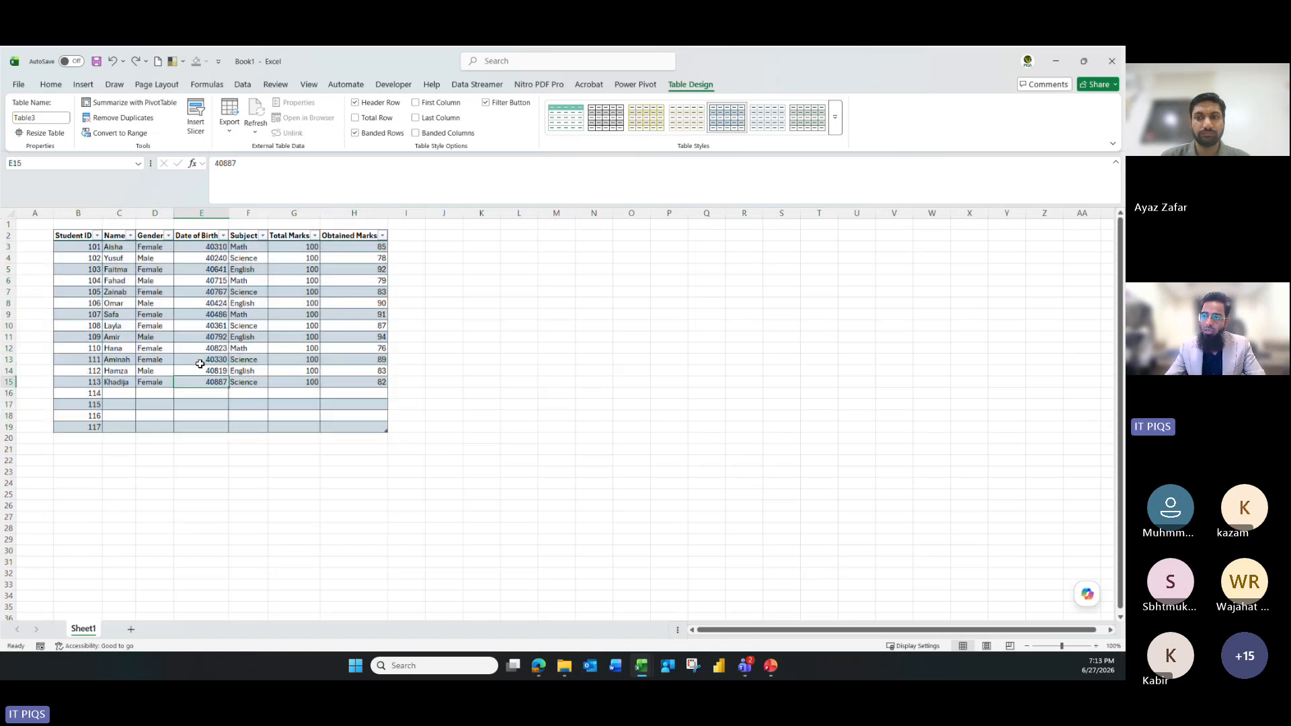
click(168, 236)
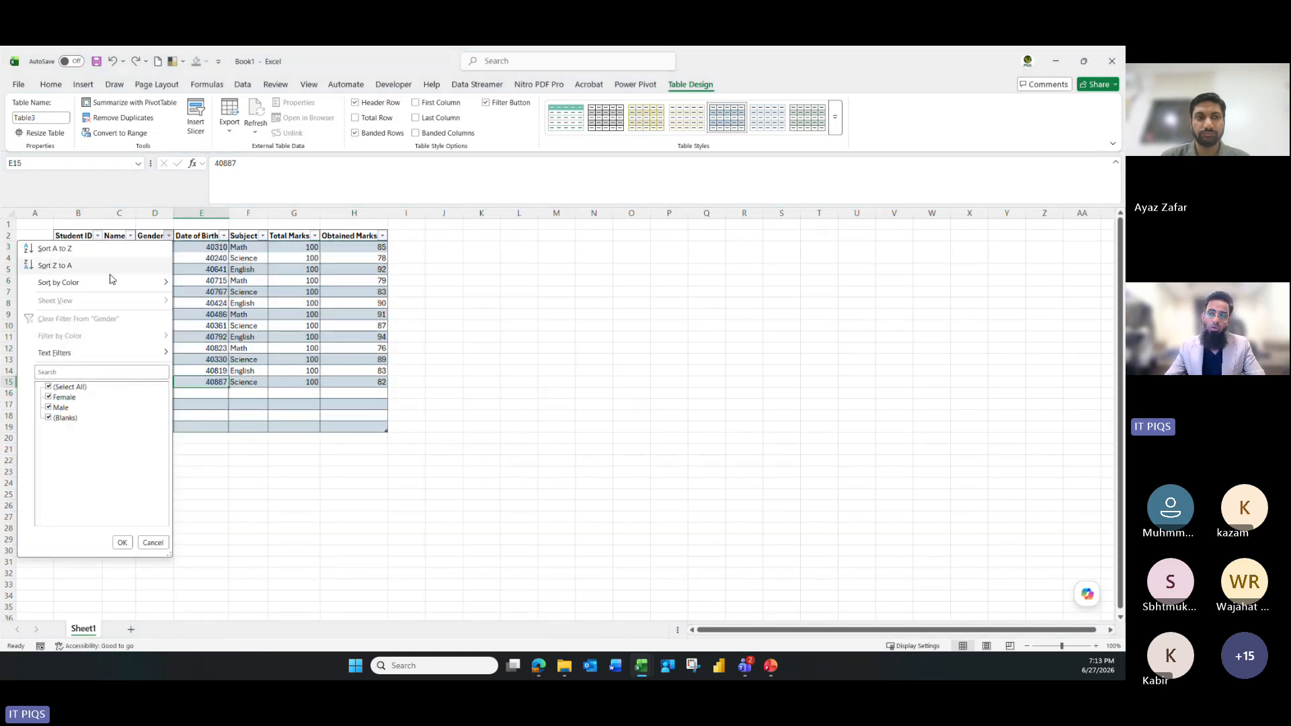
click(60, 251)
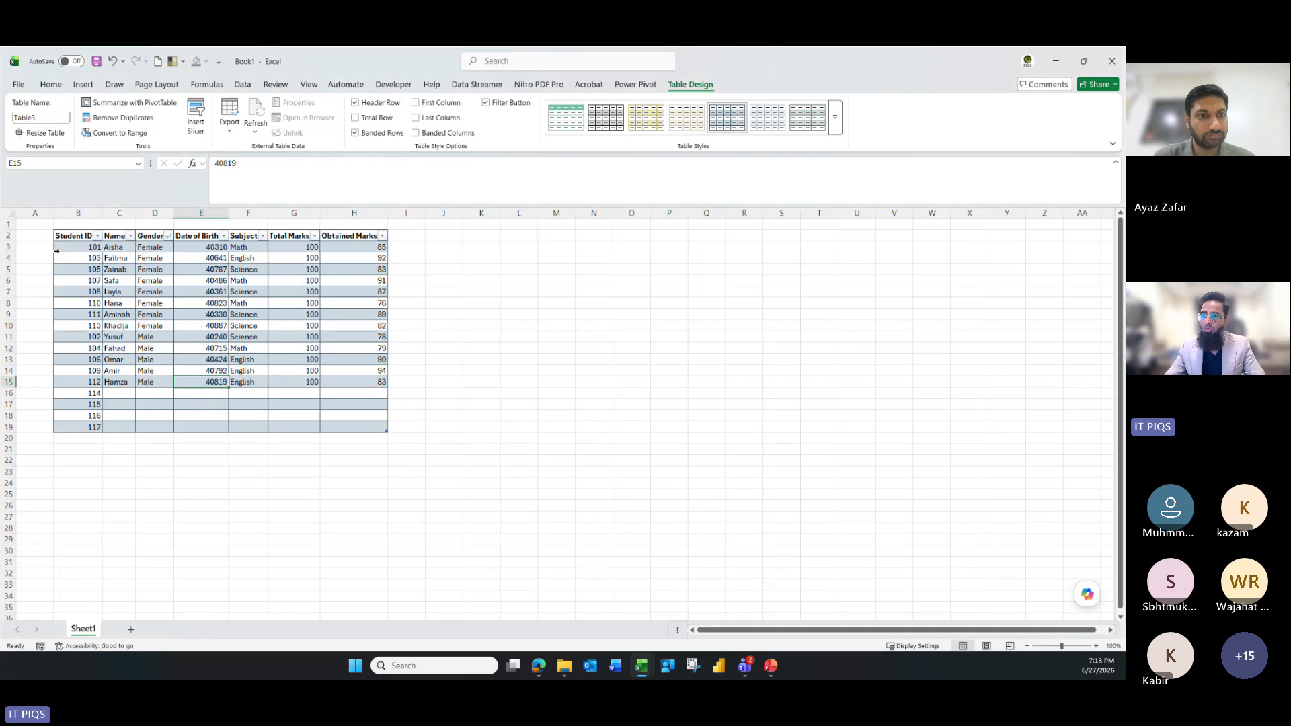
click(153, 248)
drag(153, 248, 152, 383)
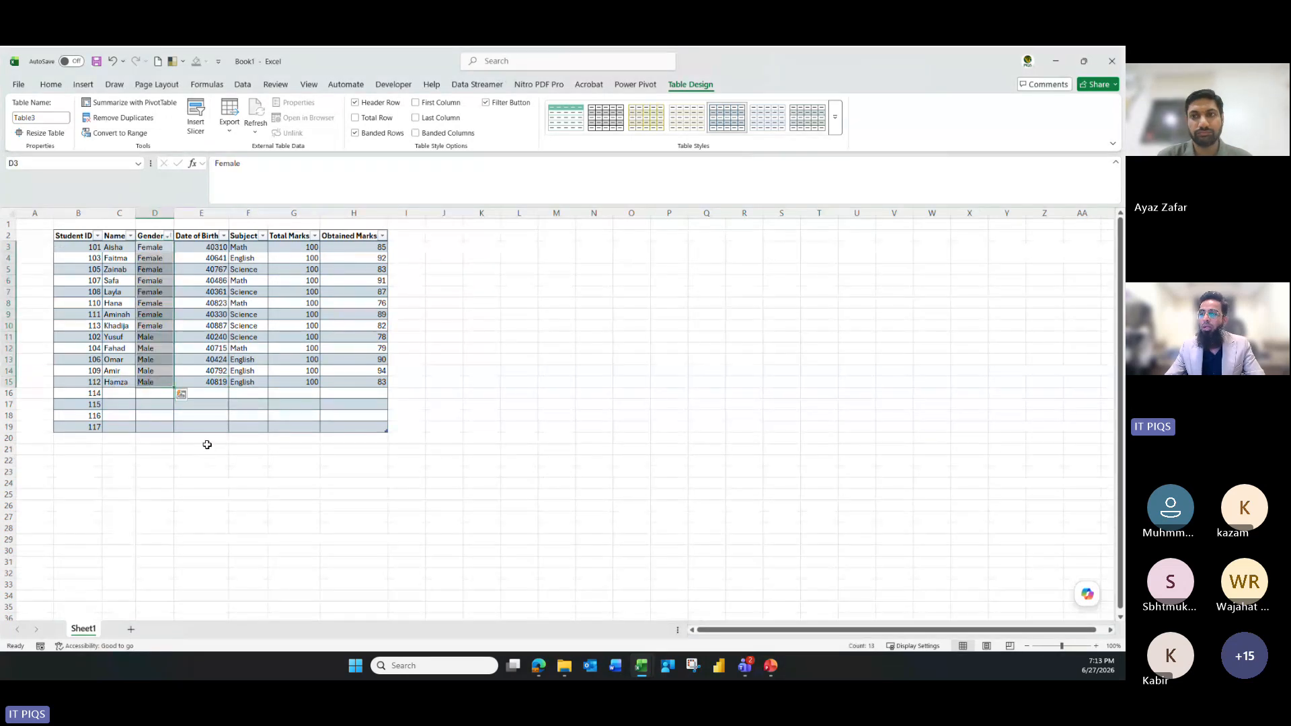
Sort the student table by the Gender column from Z to A
click(168, 238)
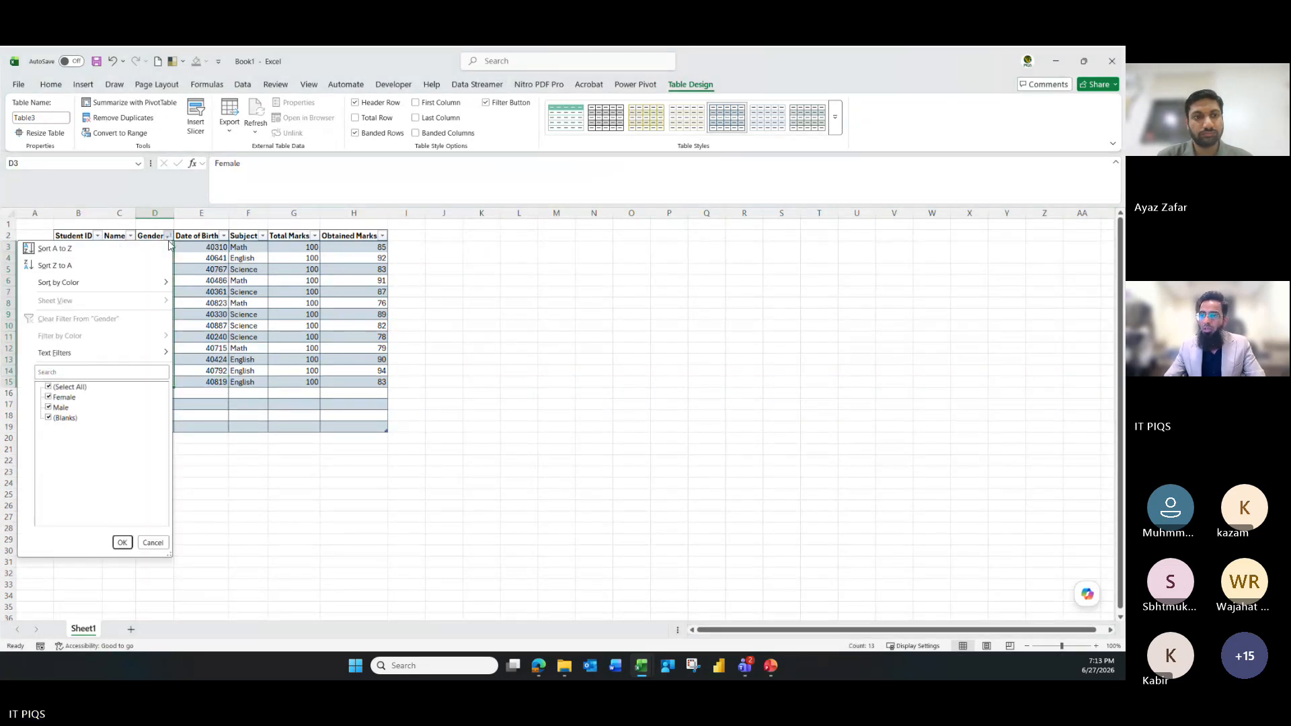
click(116, 266)
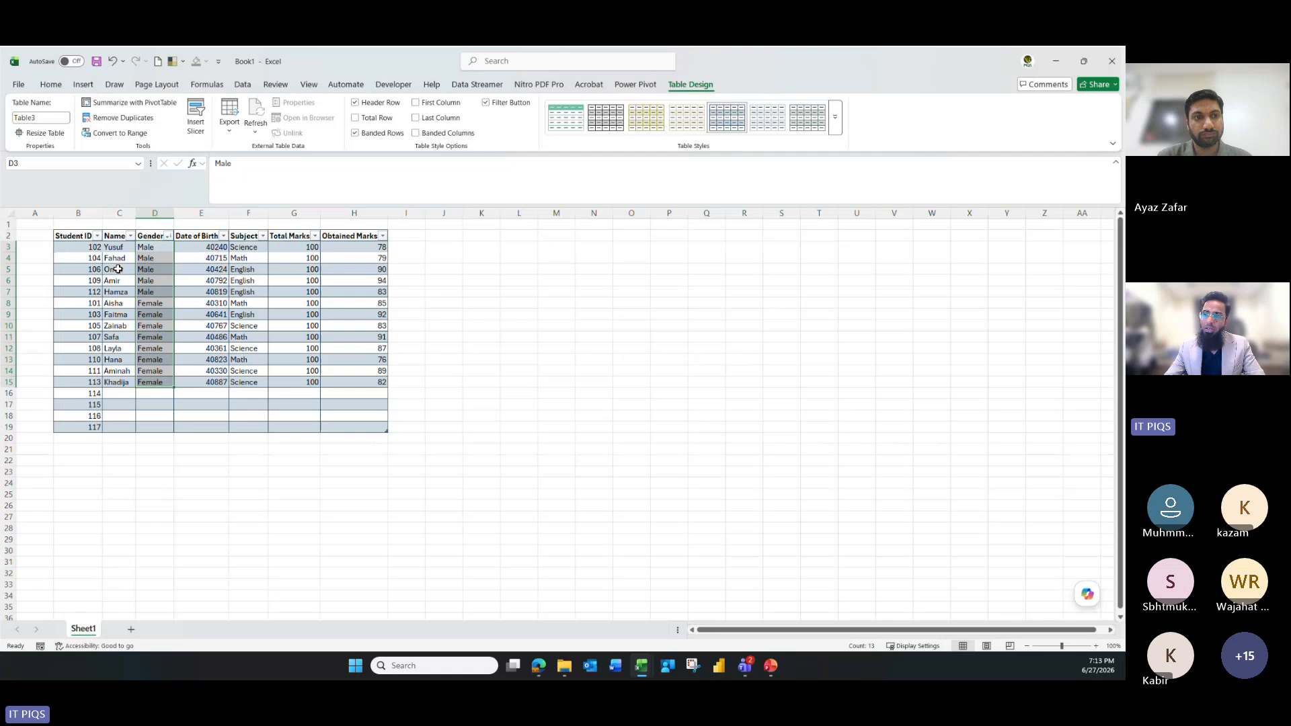
click(808, 391)
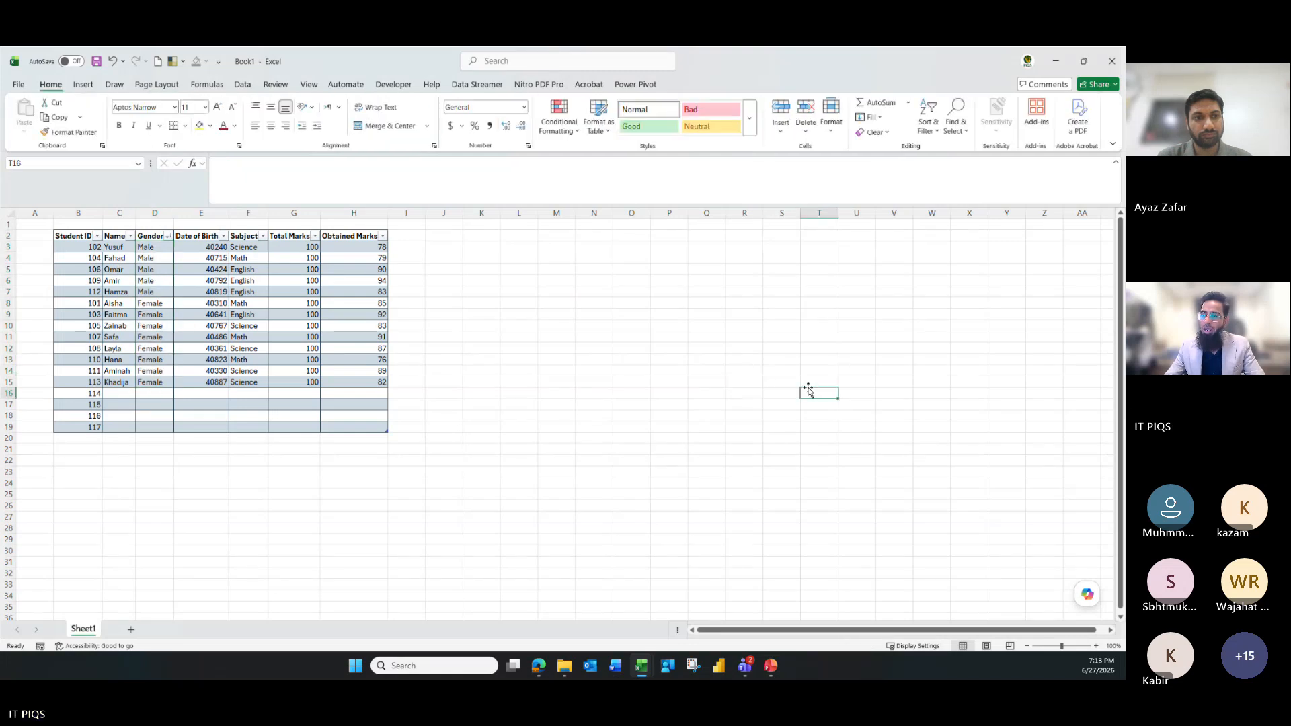
click(168, 237)
click(348, 273)
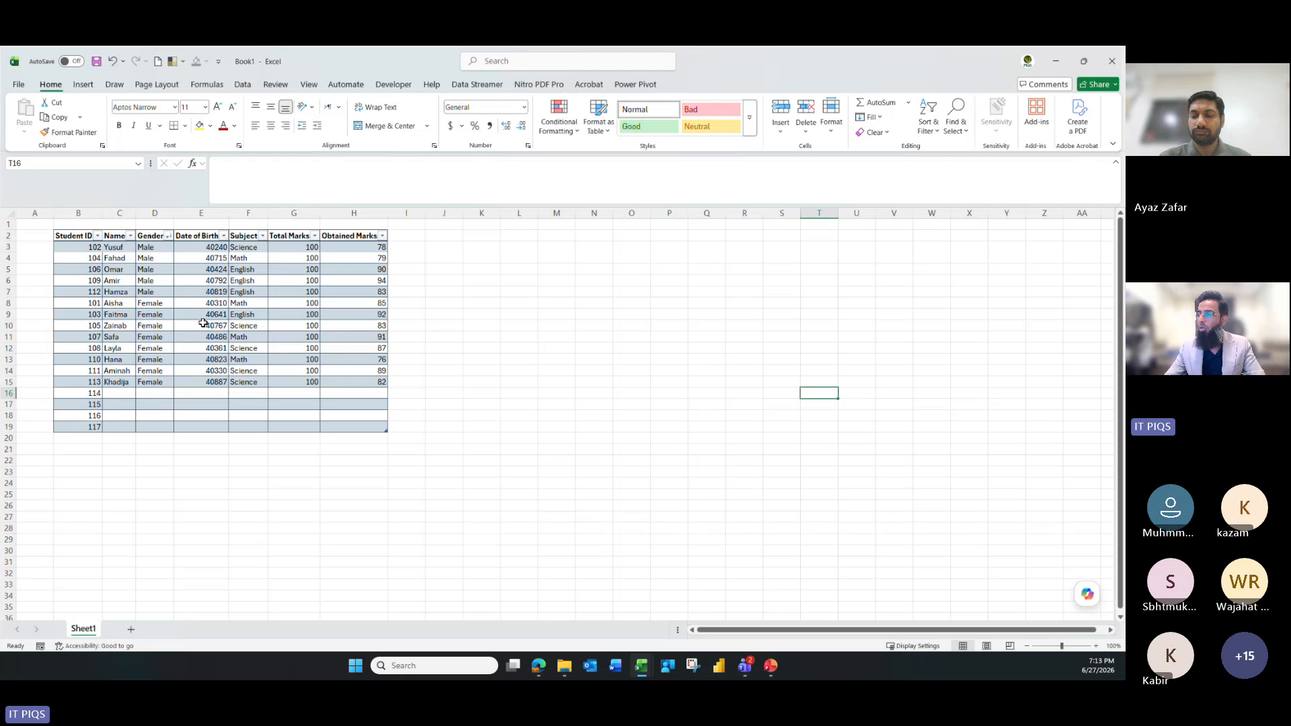
Copy the Total Marks value in cell G11 and paste it into G12
click(294, 312)
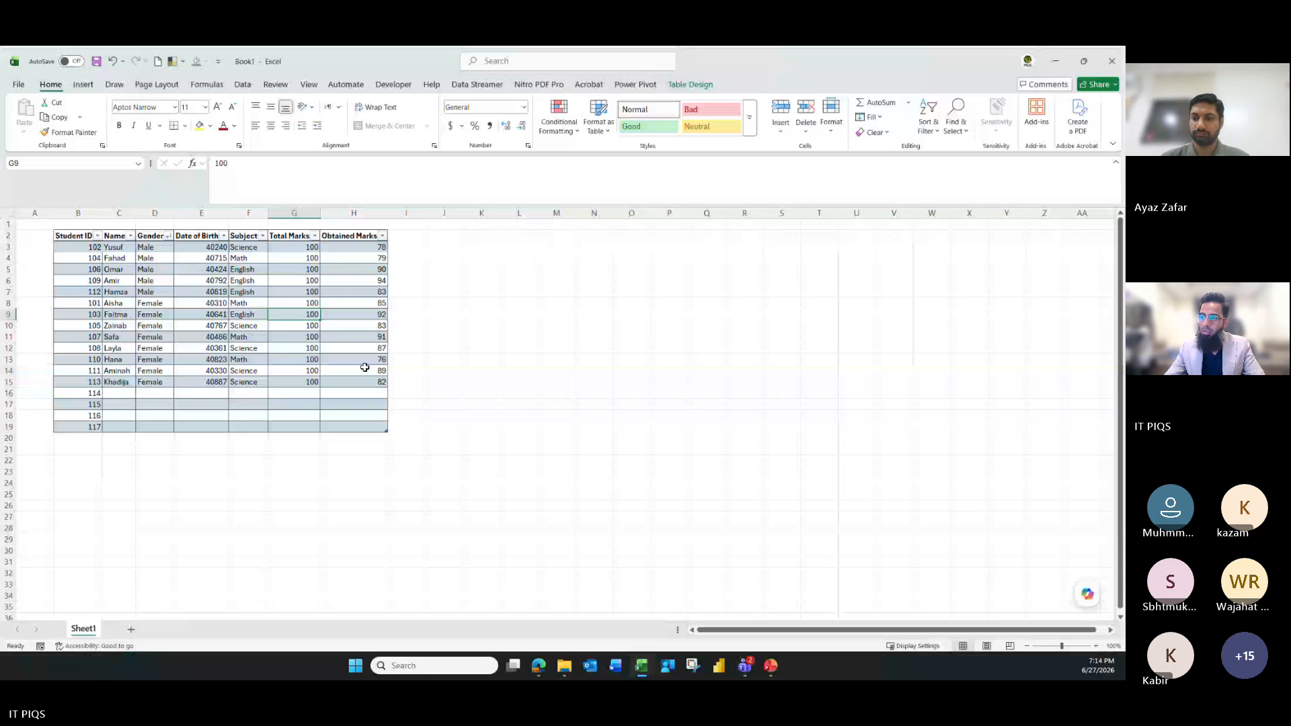
click(311, 347)
click(294, 333)
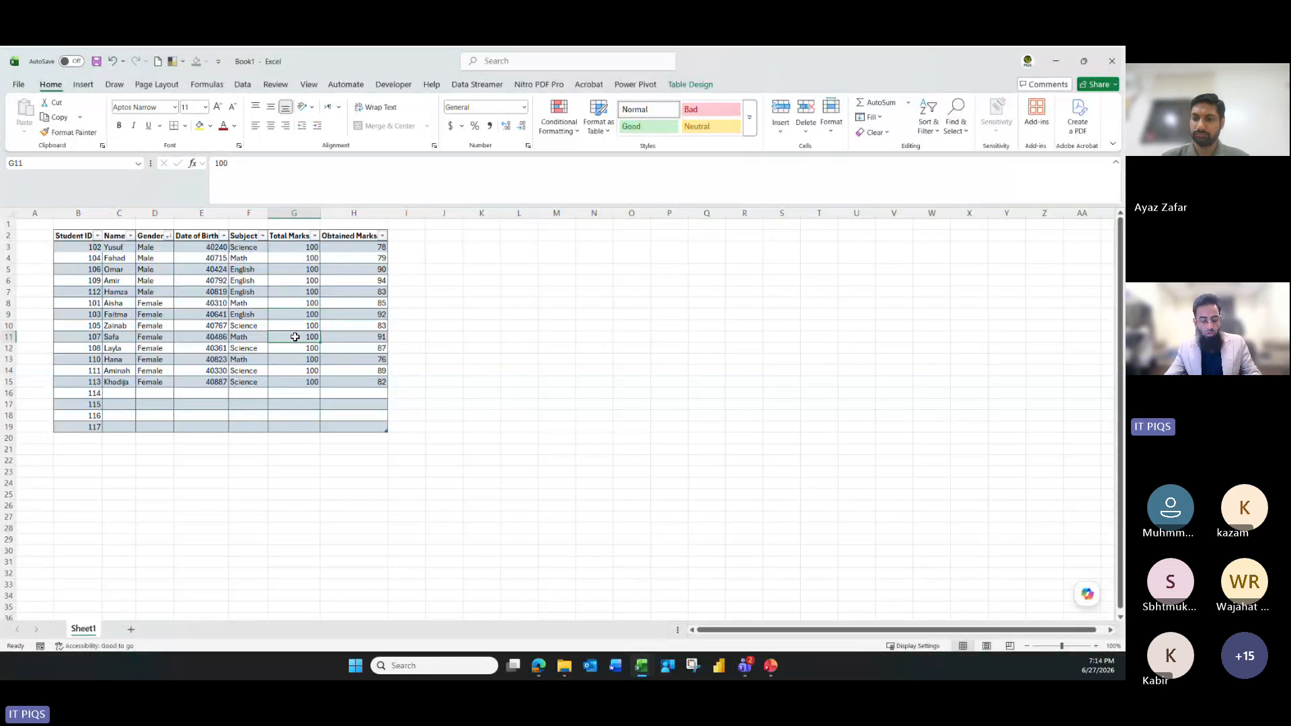
key(ctrl+c)
click(300, 349)
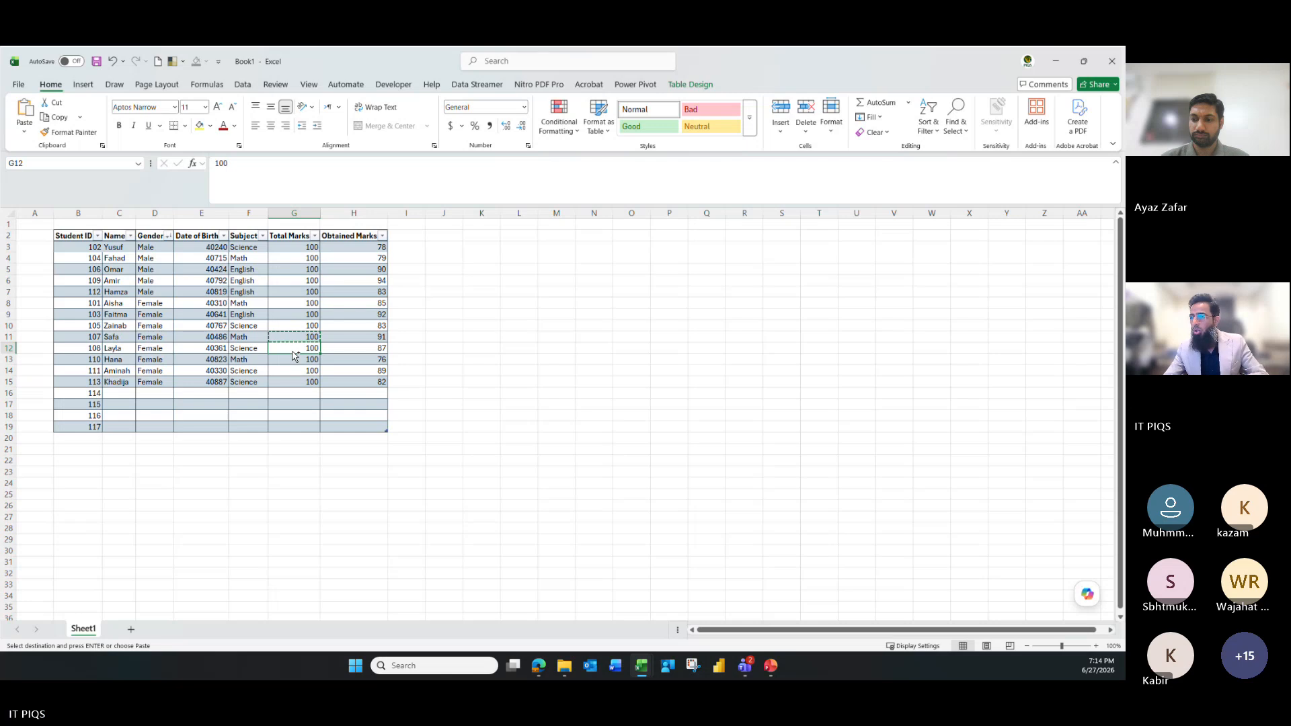
key(ctrl+v)
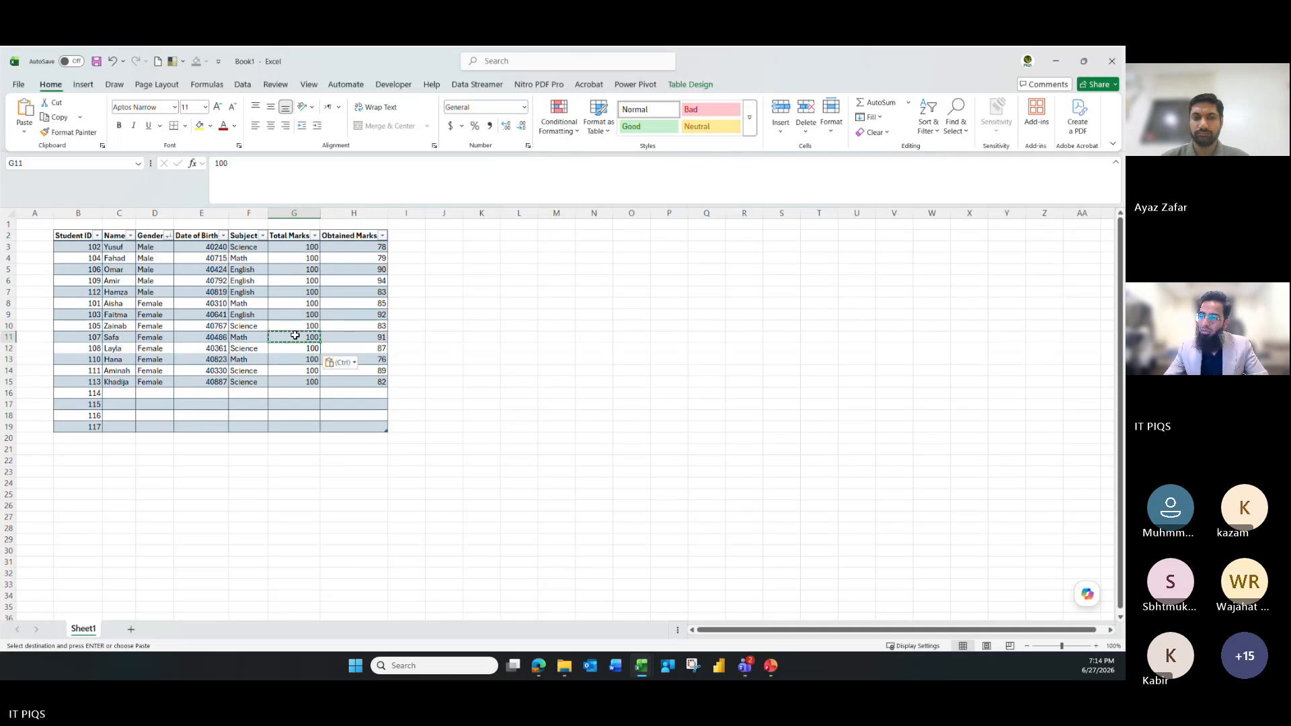
click(292, 336)
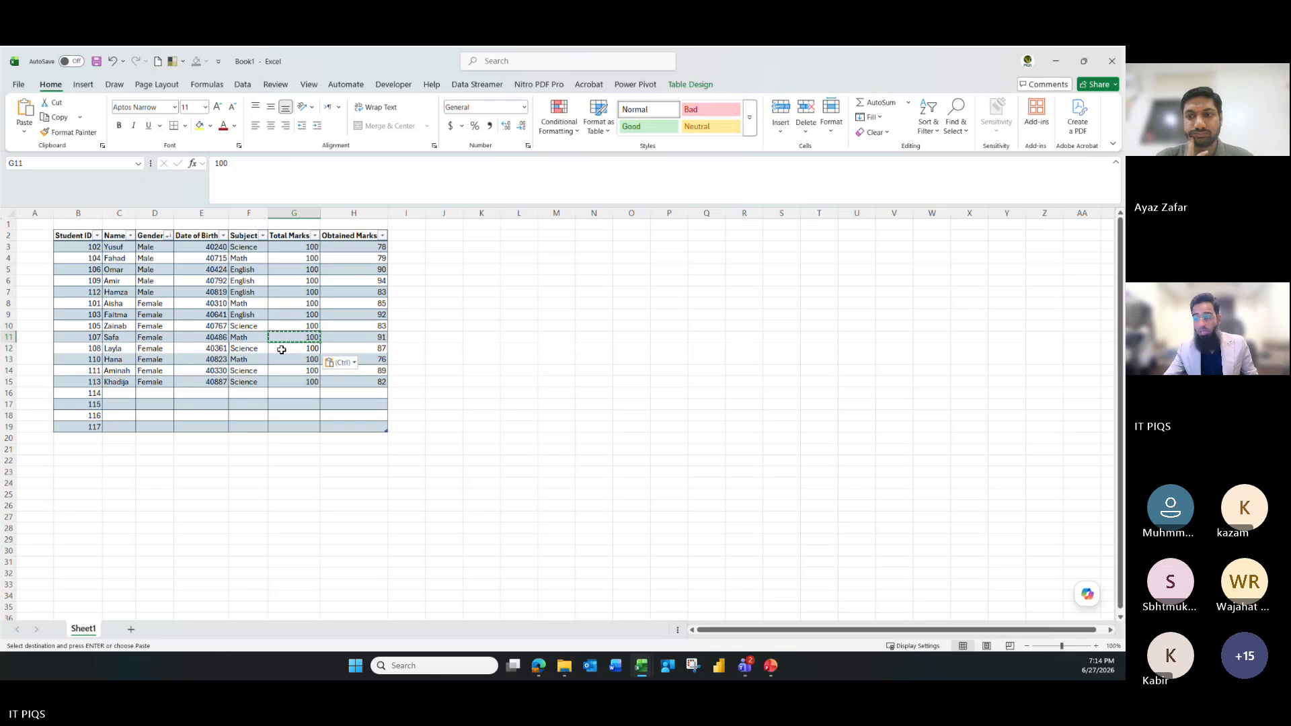
click(288, 350)
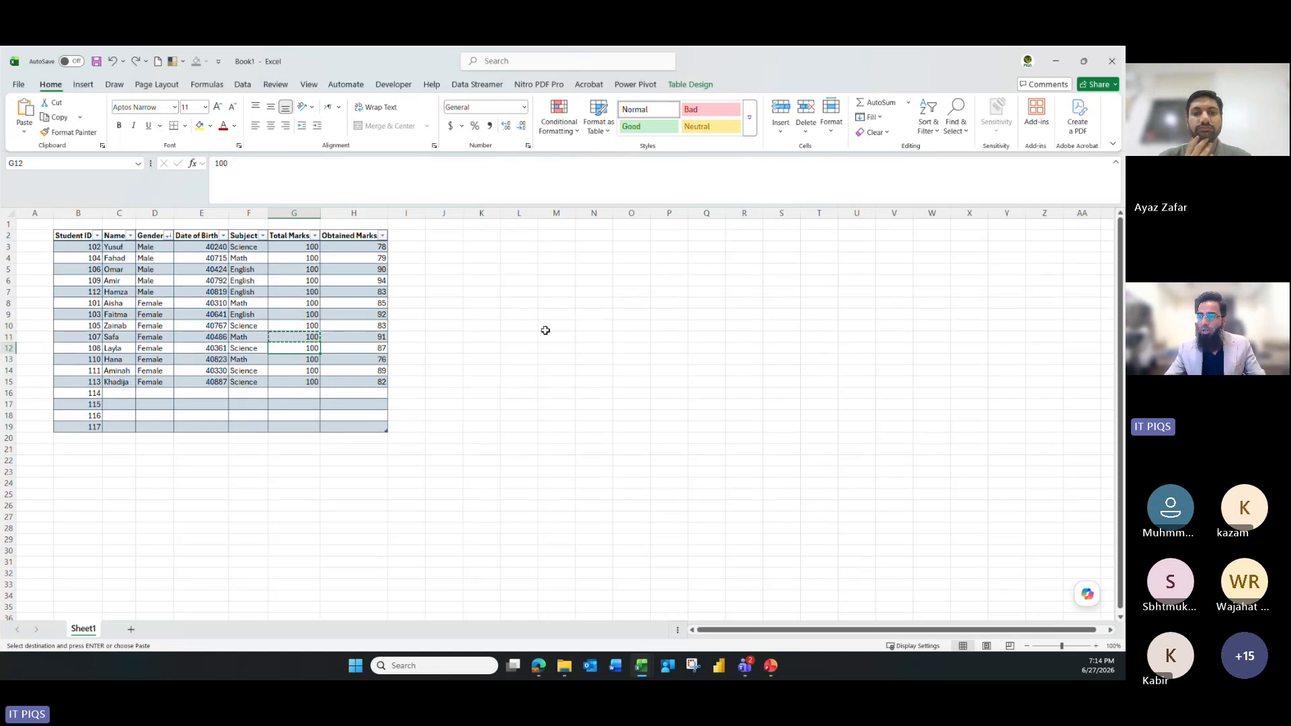
key(Escape)
click(481, 370)
Convert the student table to a normal range
right_click(282, 326)
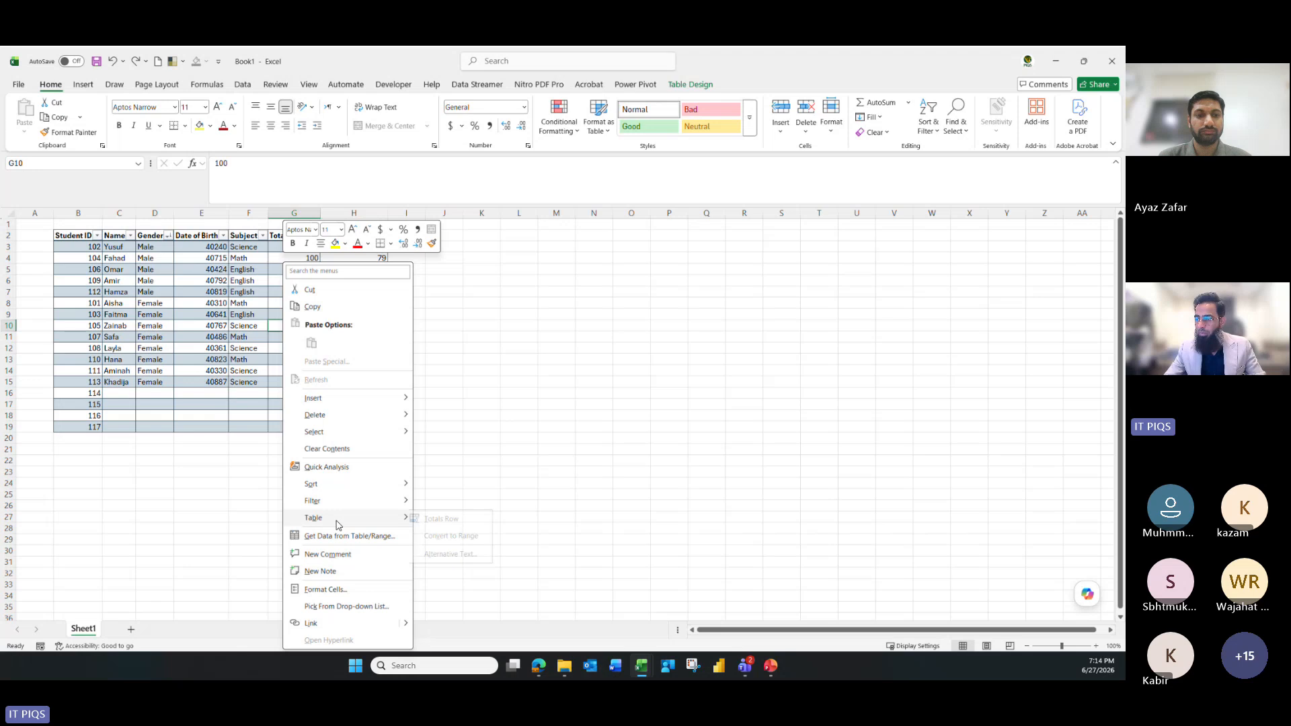
mouse_move(336, 516)
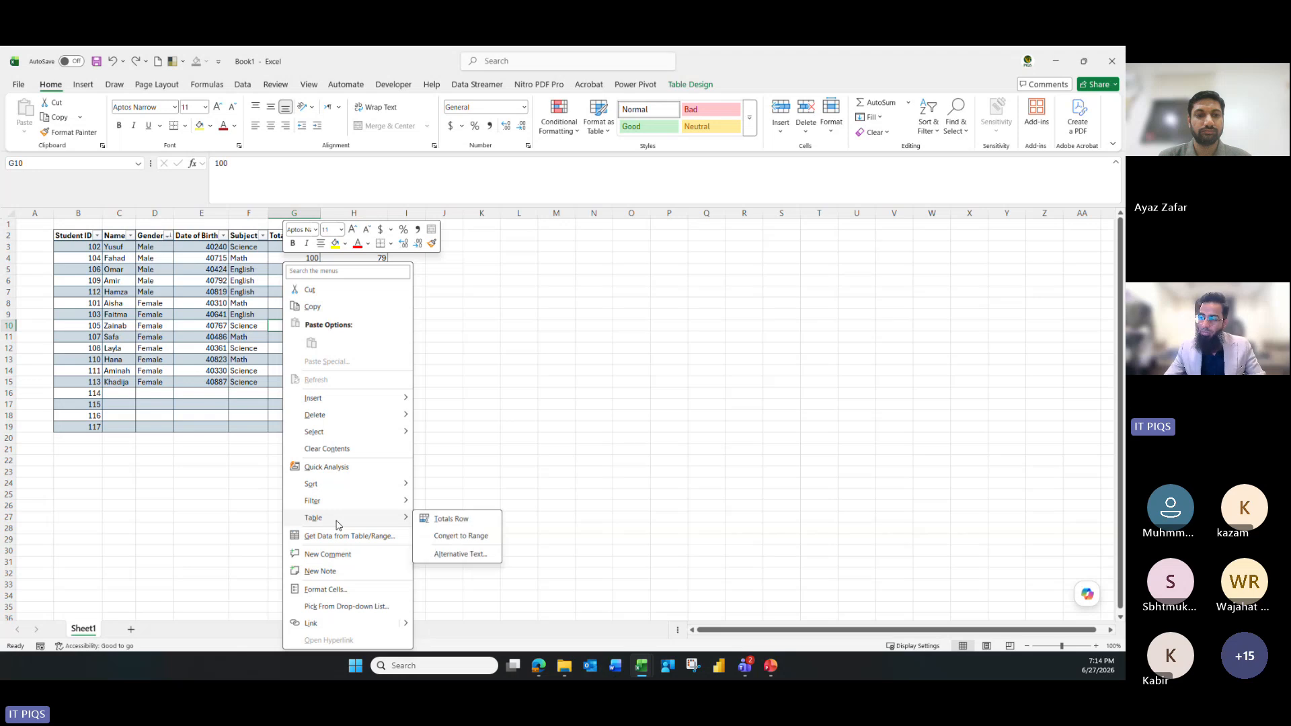
click(443, 538)
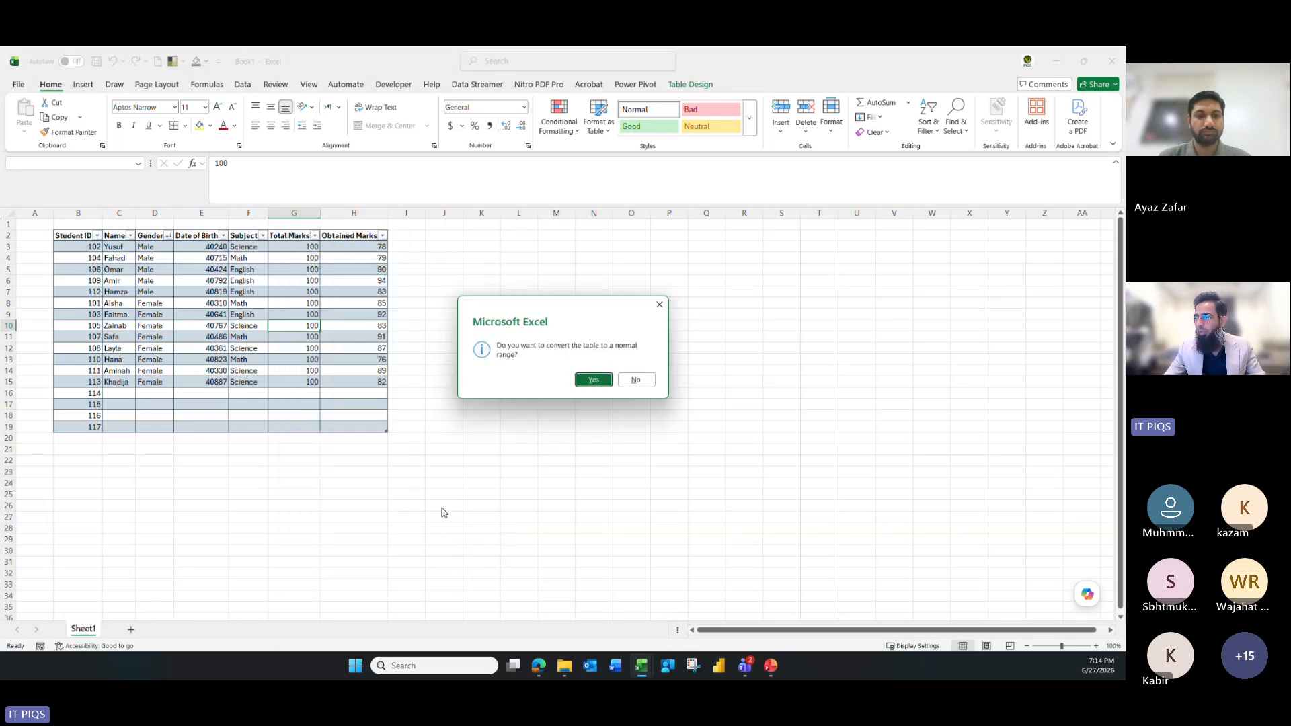
click(593, 379)
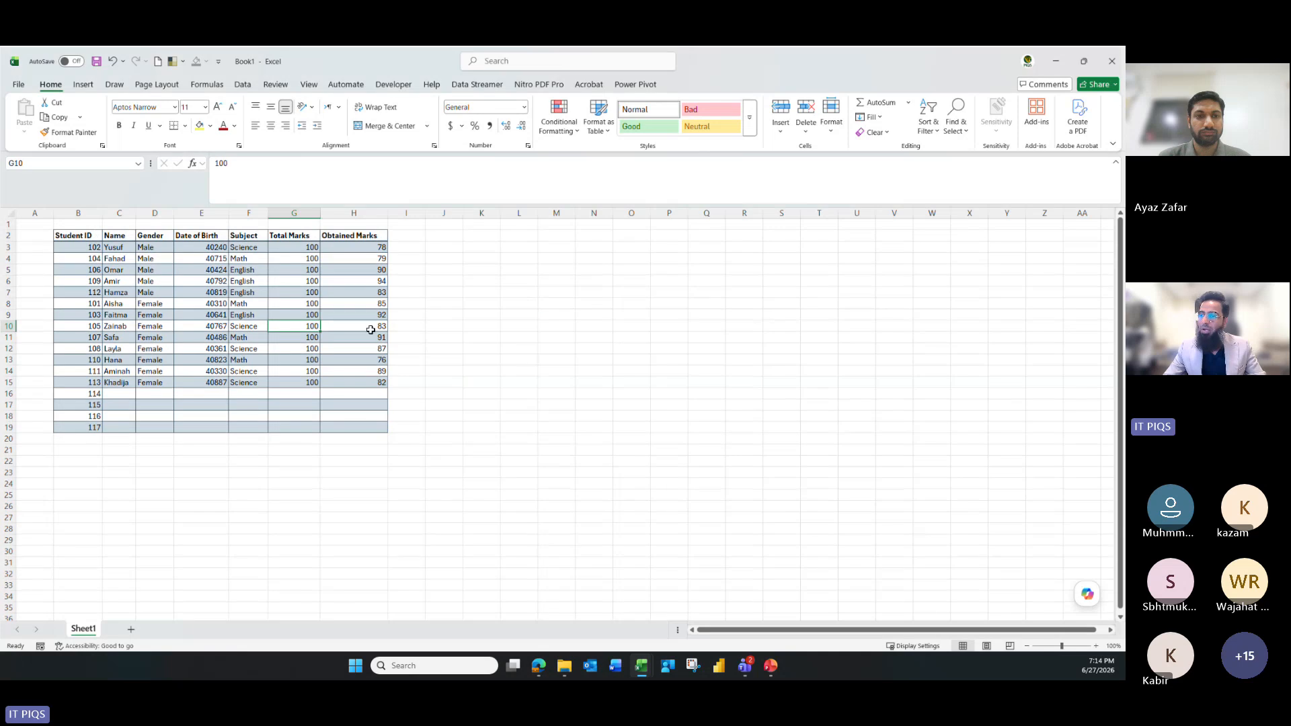
click(279, 314)
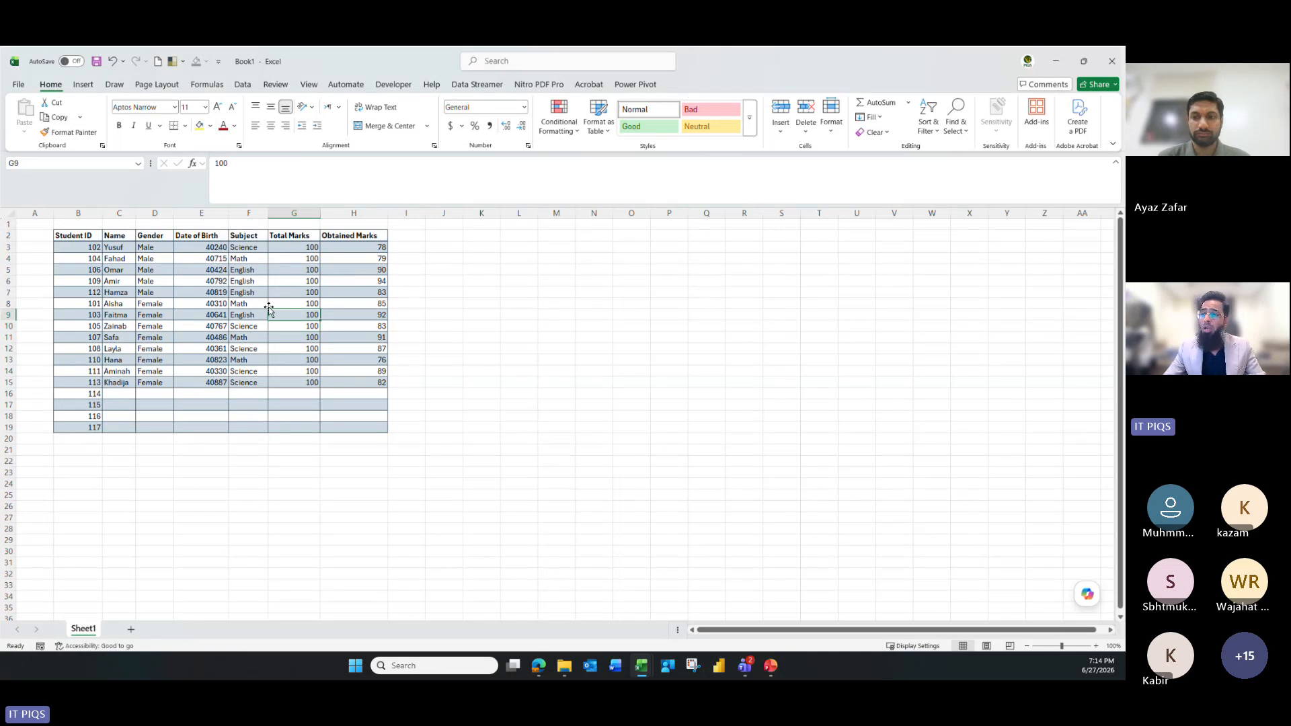
Enter the next three consecutive student IDs in cells B20 to B22 directly below the converted range
click(72, 440)
text(118)
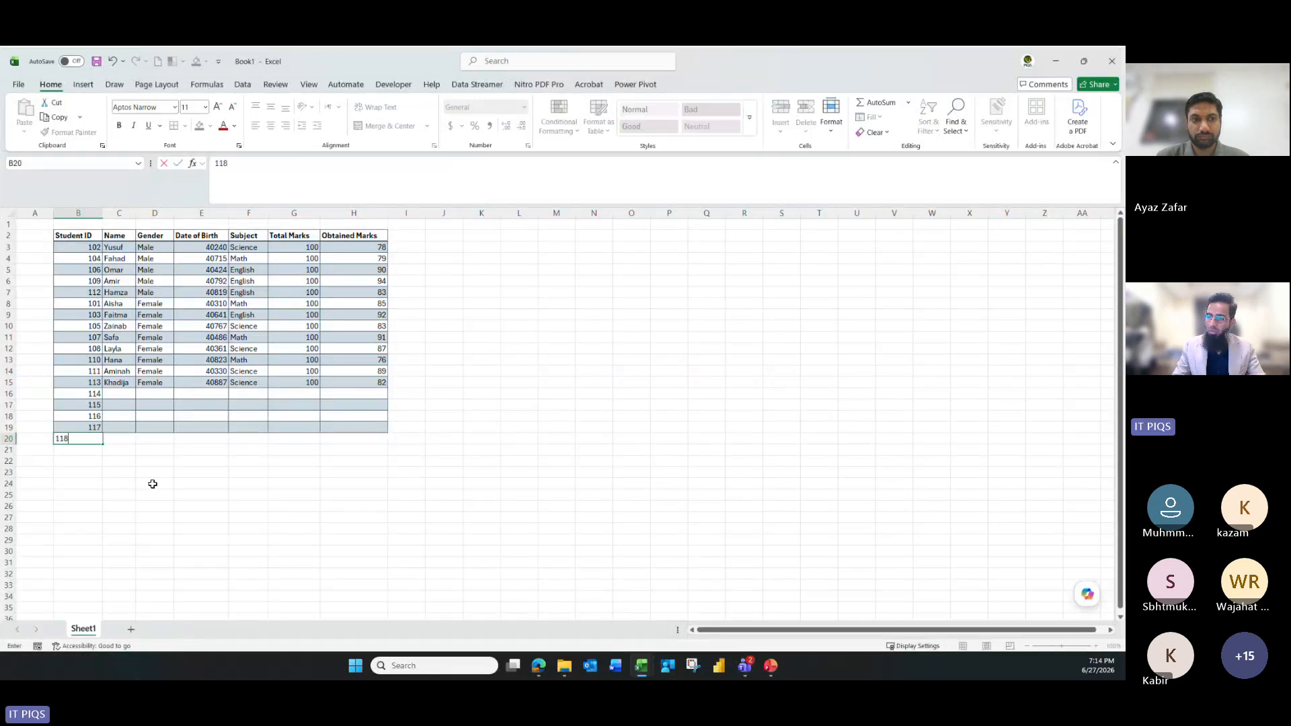
key(Return)
text(119)
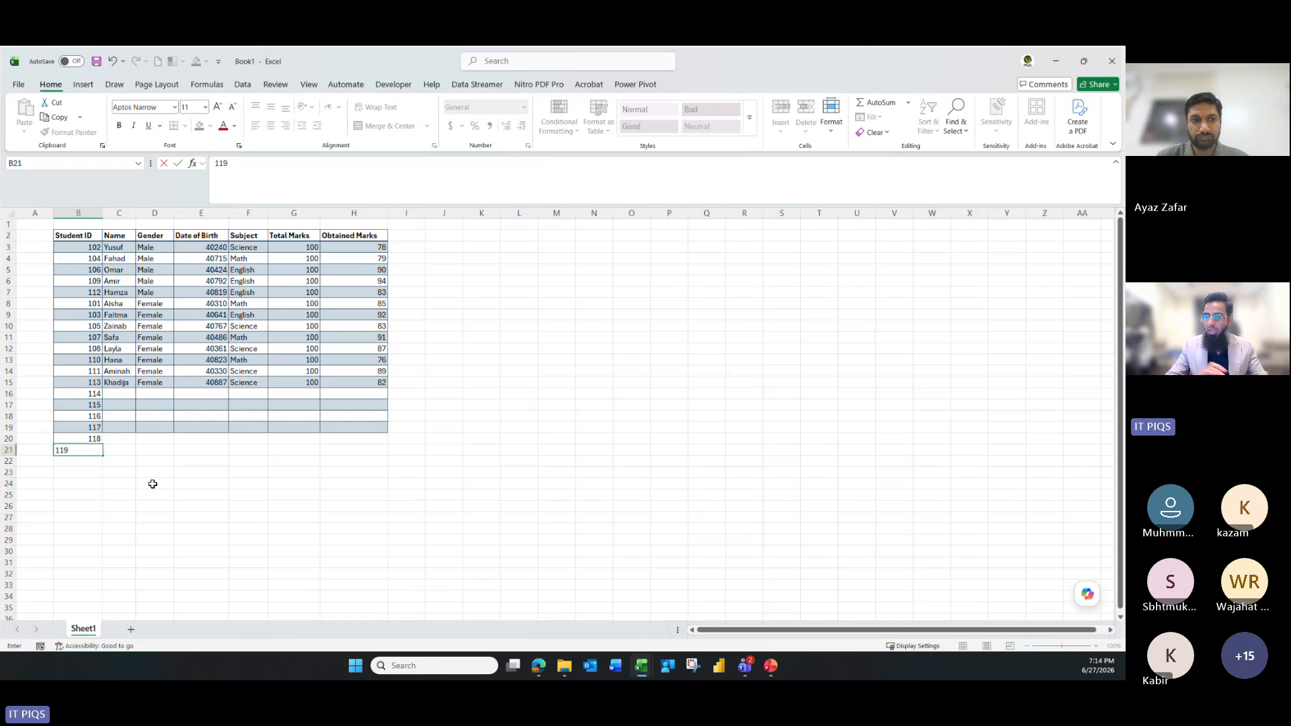
key(Return)
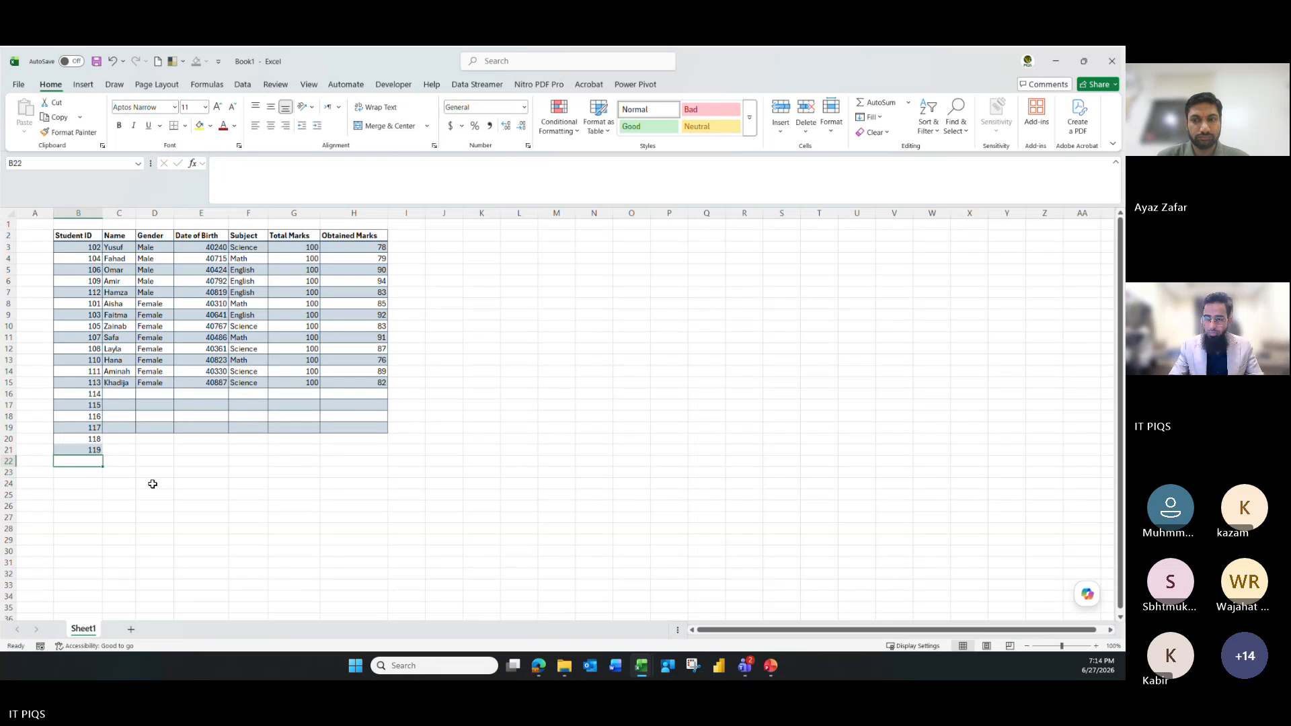
text(120)
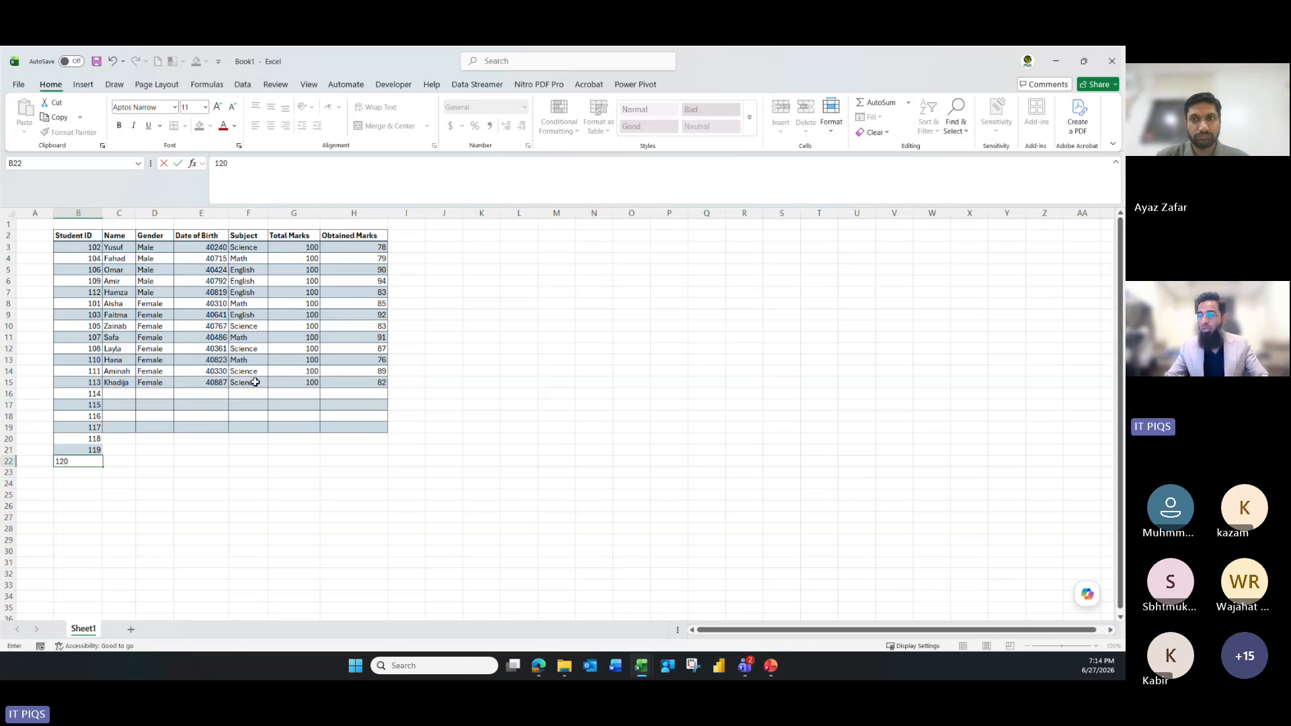
key(Return)
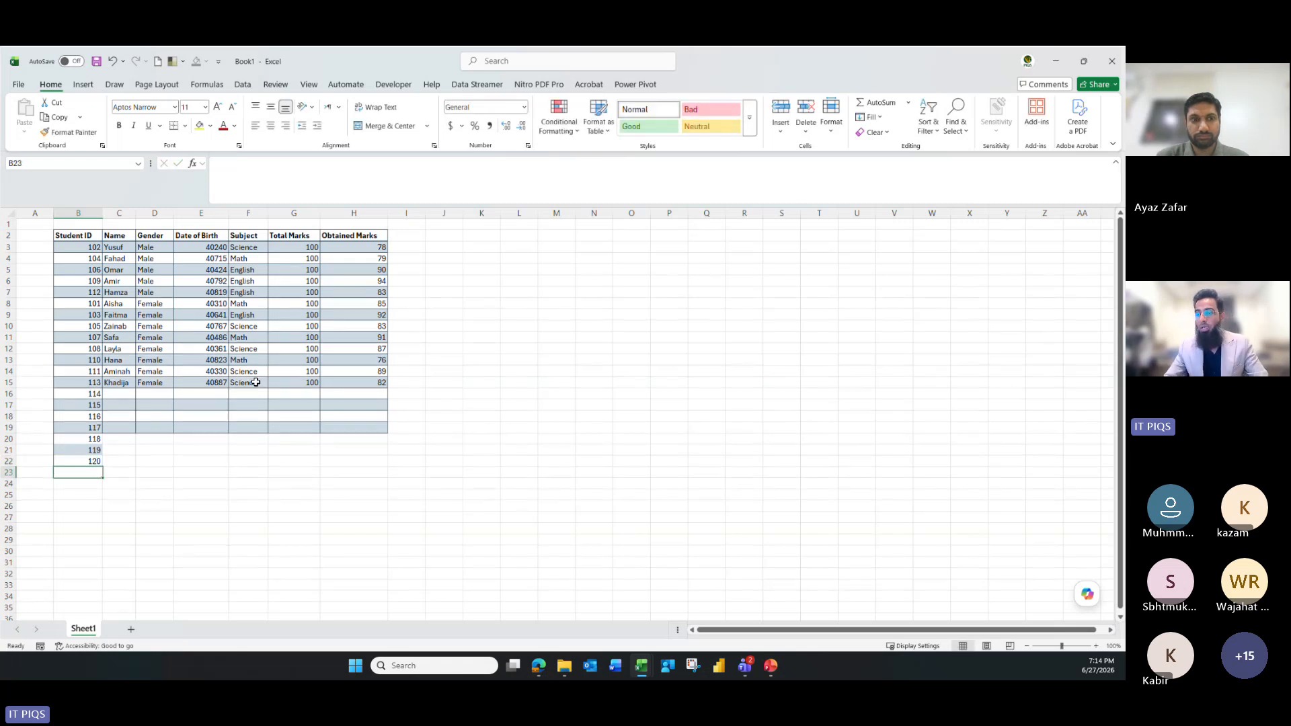
key(Up)
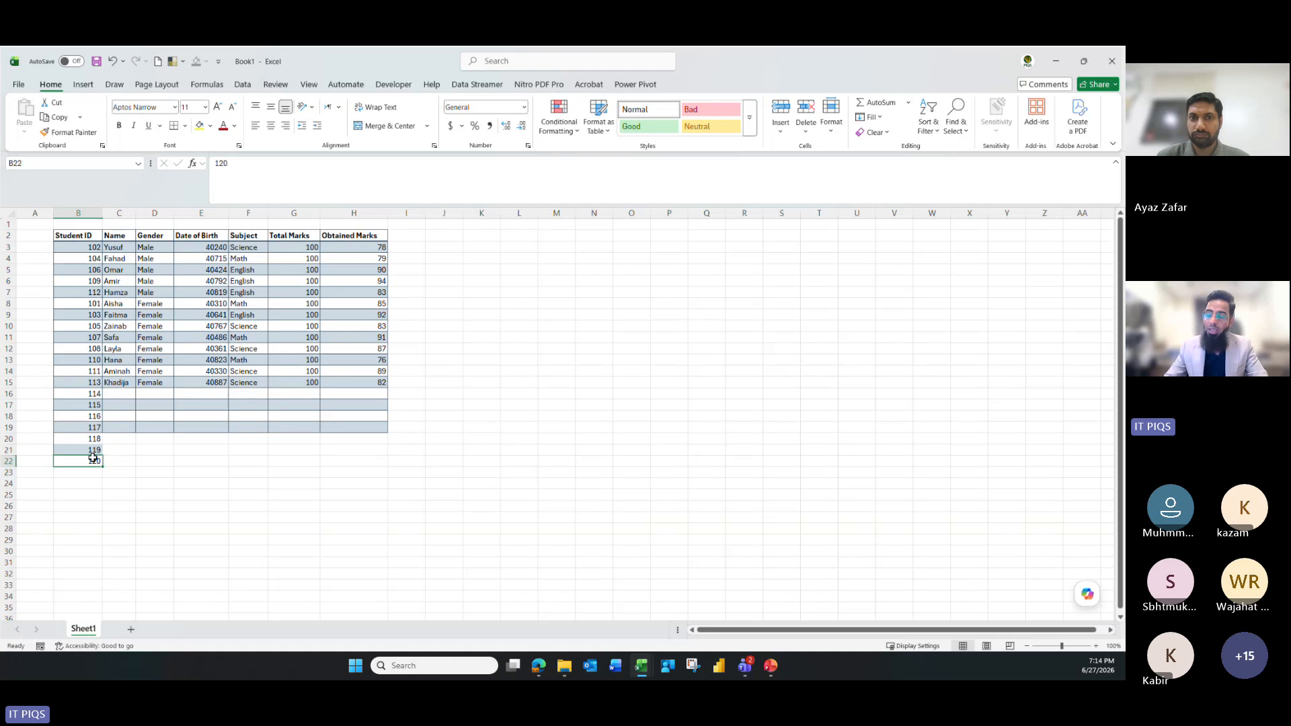
click(308, 413)
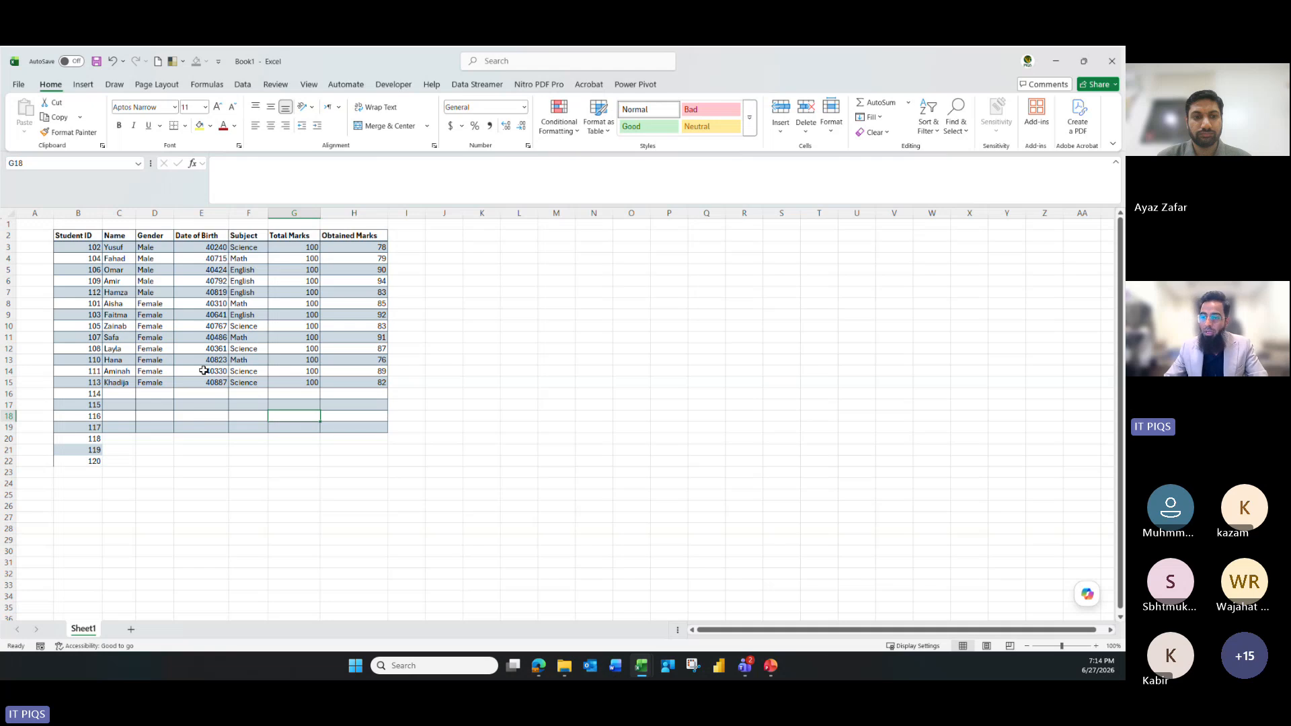
Copy the student details from C15:H15 and paste them into row 16 starting at C16
drag(84, 383, 336, 378)
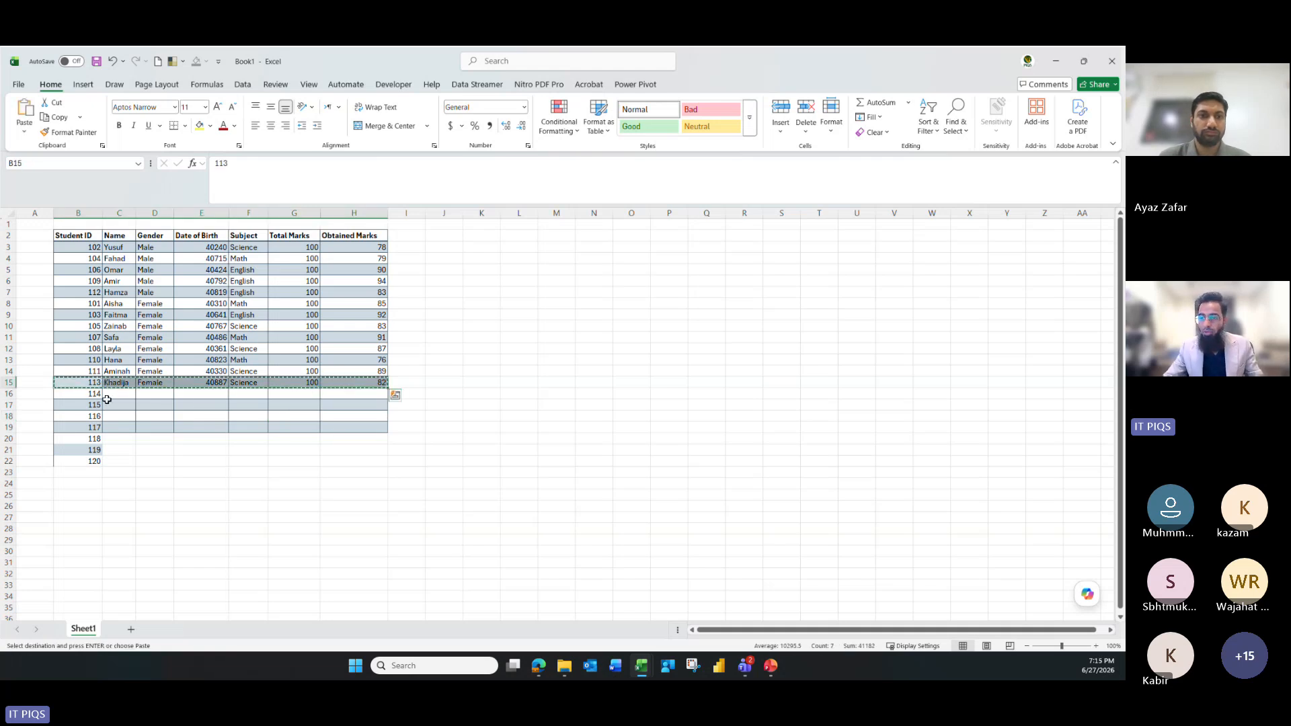
drag(115, 382, 352, 381)
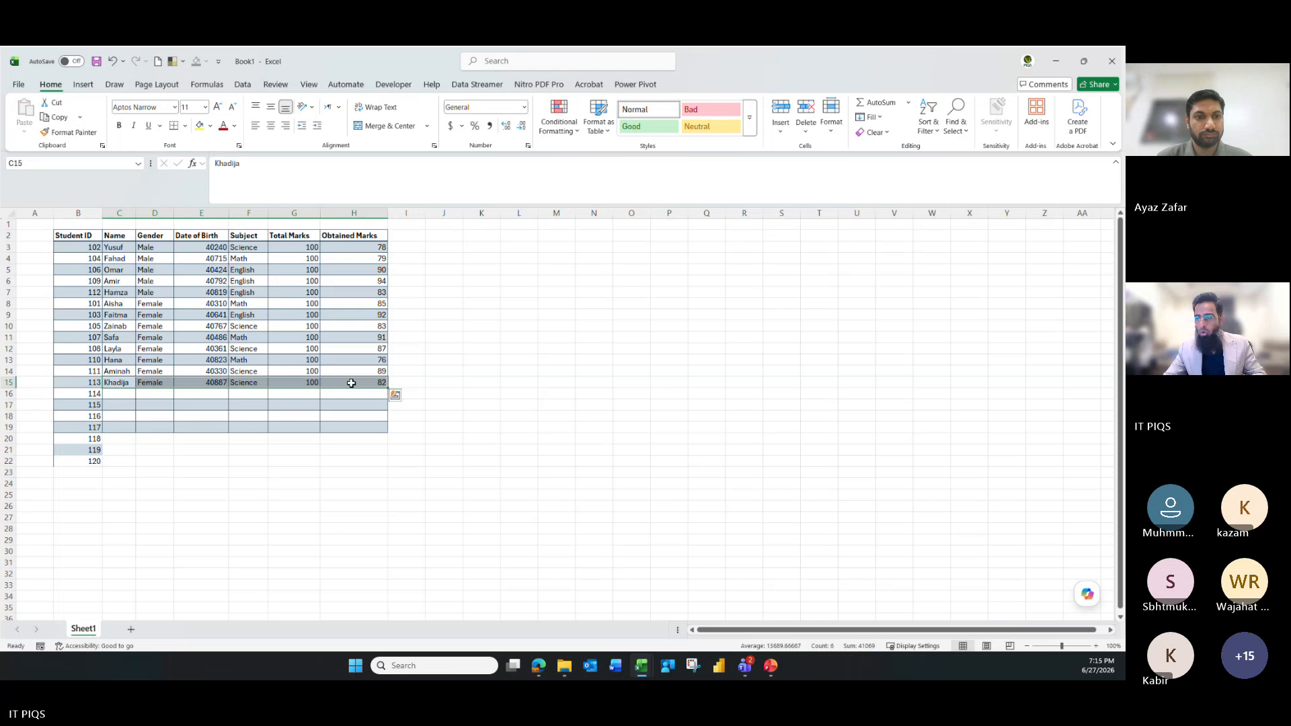
key(ctrl+c)
click(131, 393)
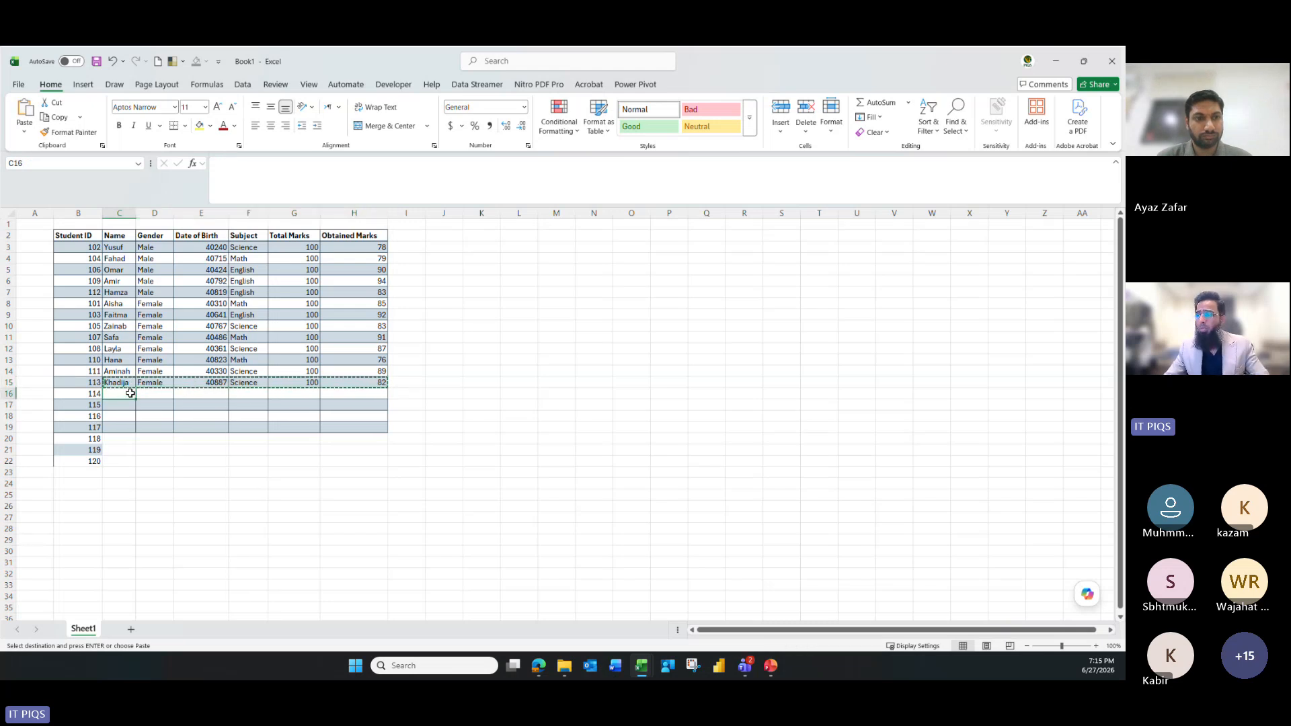
key(ctrl+v)
click(558, 416)
key(Escape)
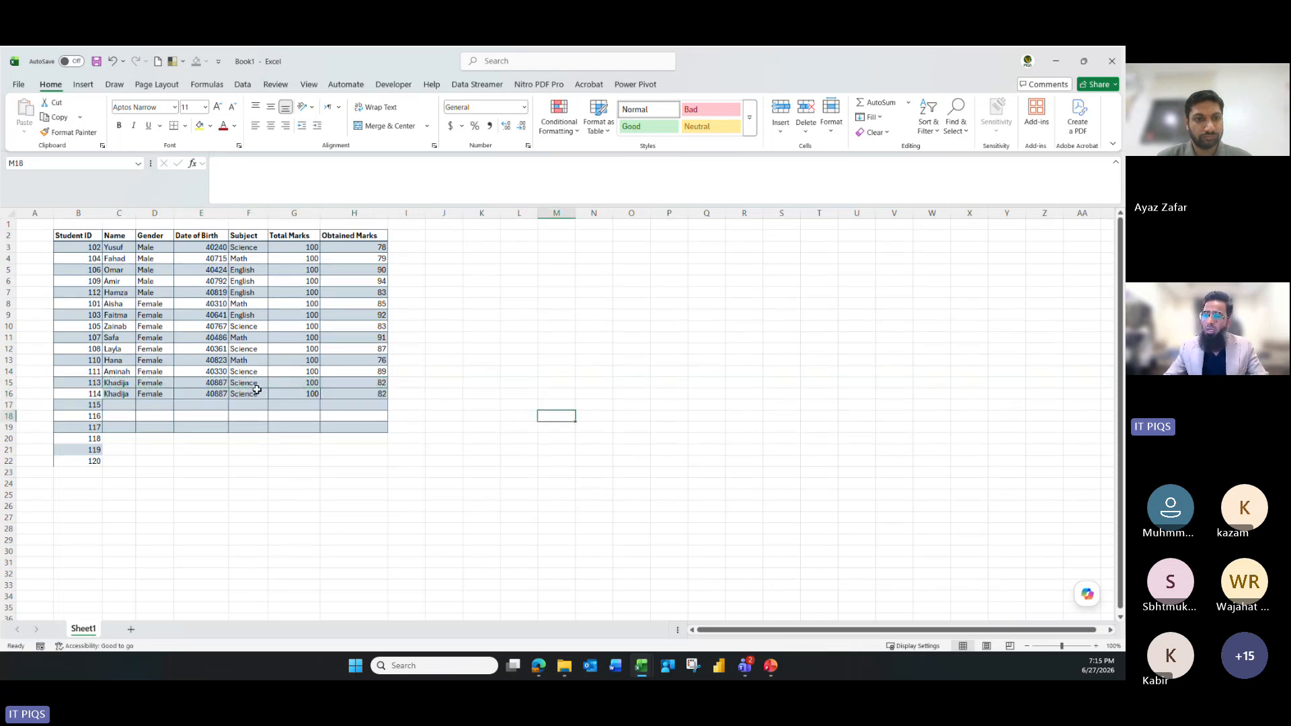
Undo the row 16 paste, the student IDs added below the range, and the conversion to a normal range
click(191, 390)
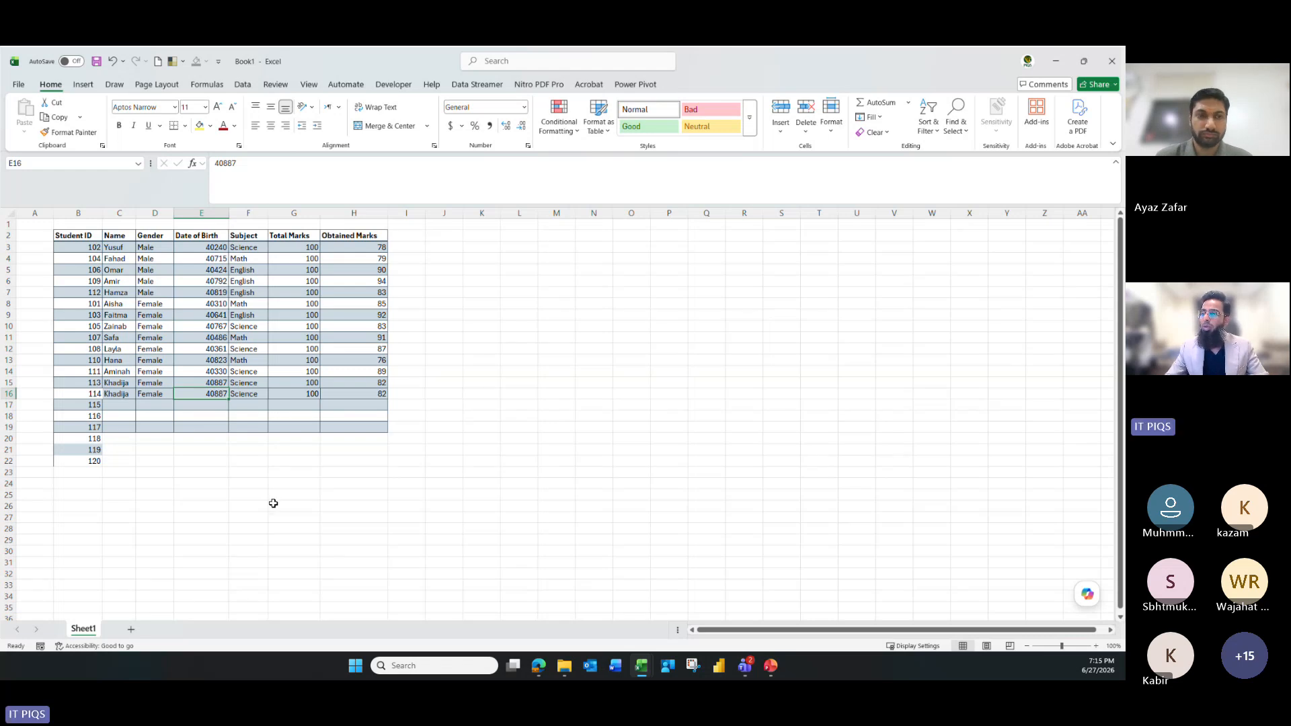
drag(94, 248, 116, 264)
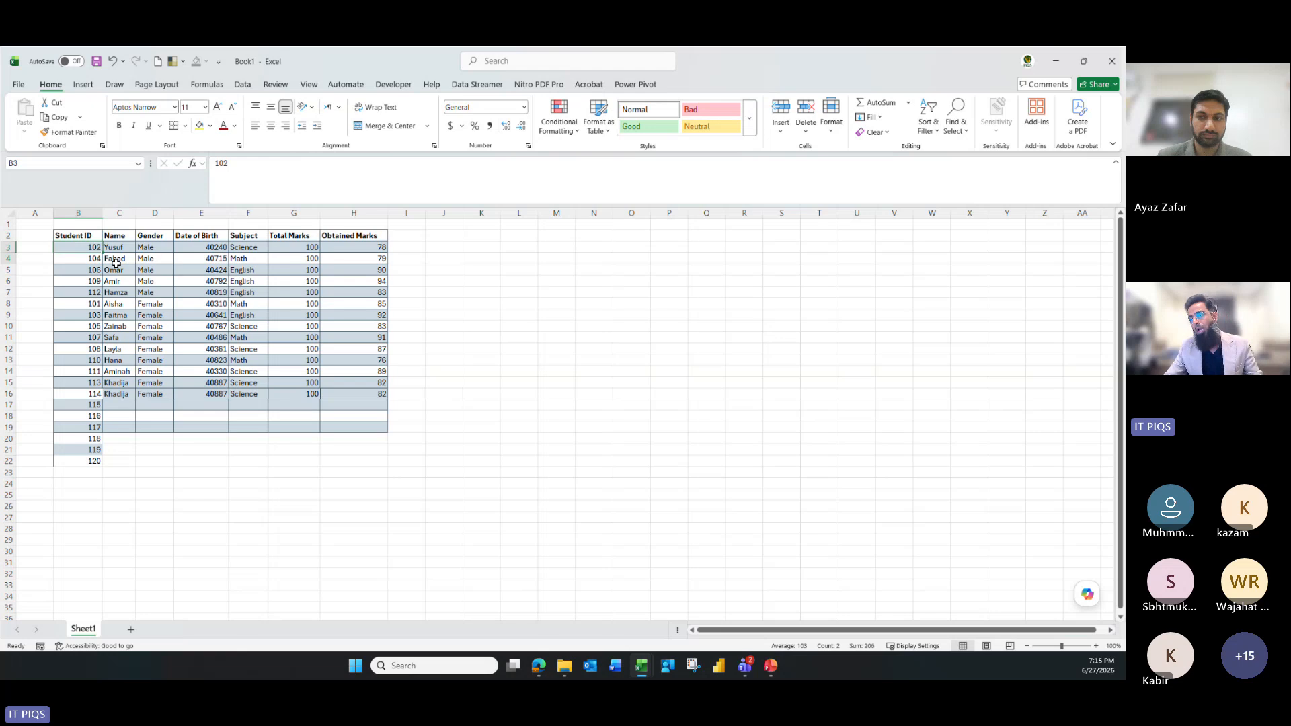
click(400, 349)
key(ctrl+z)
key(ctrl+z)
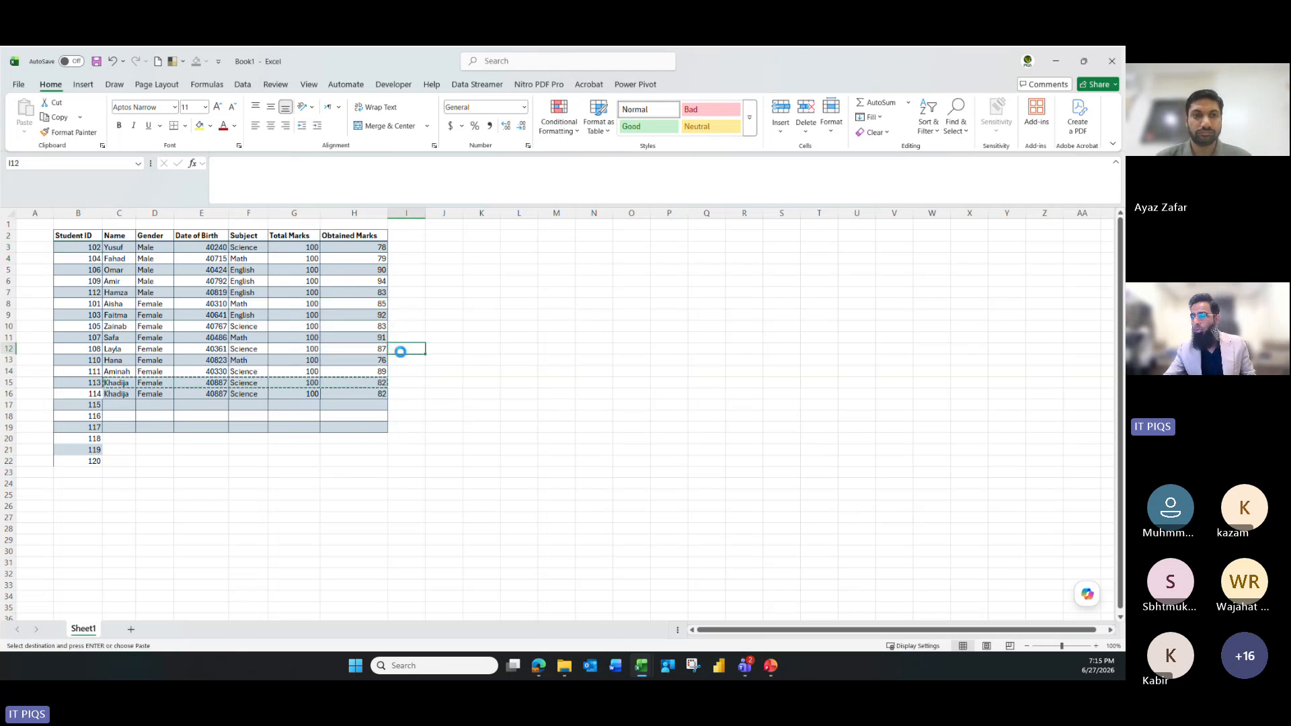
key(ctrl+z)
key(ctrl+z)
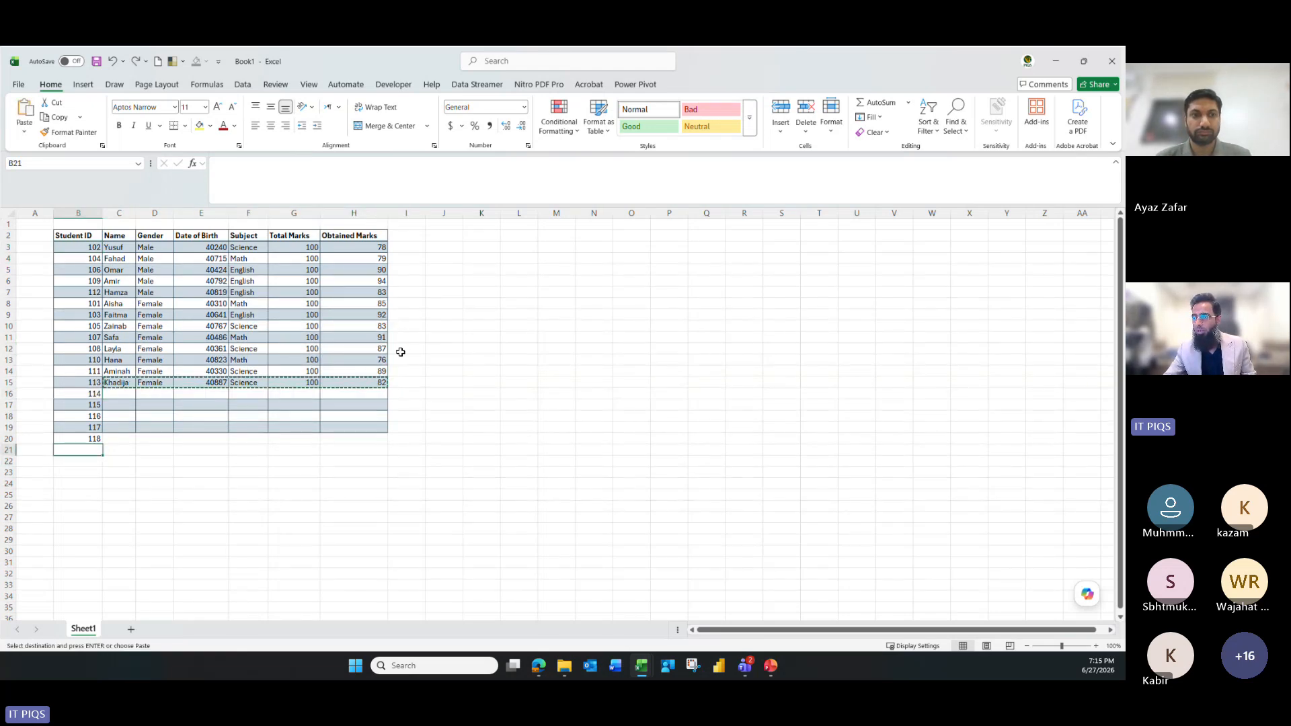
key(ctrl+z)
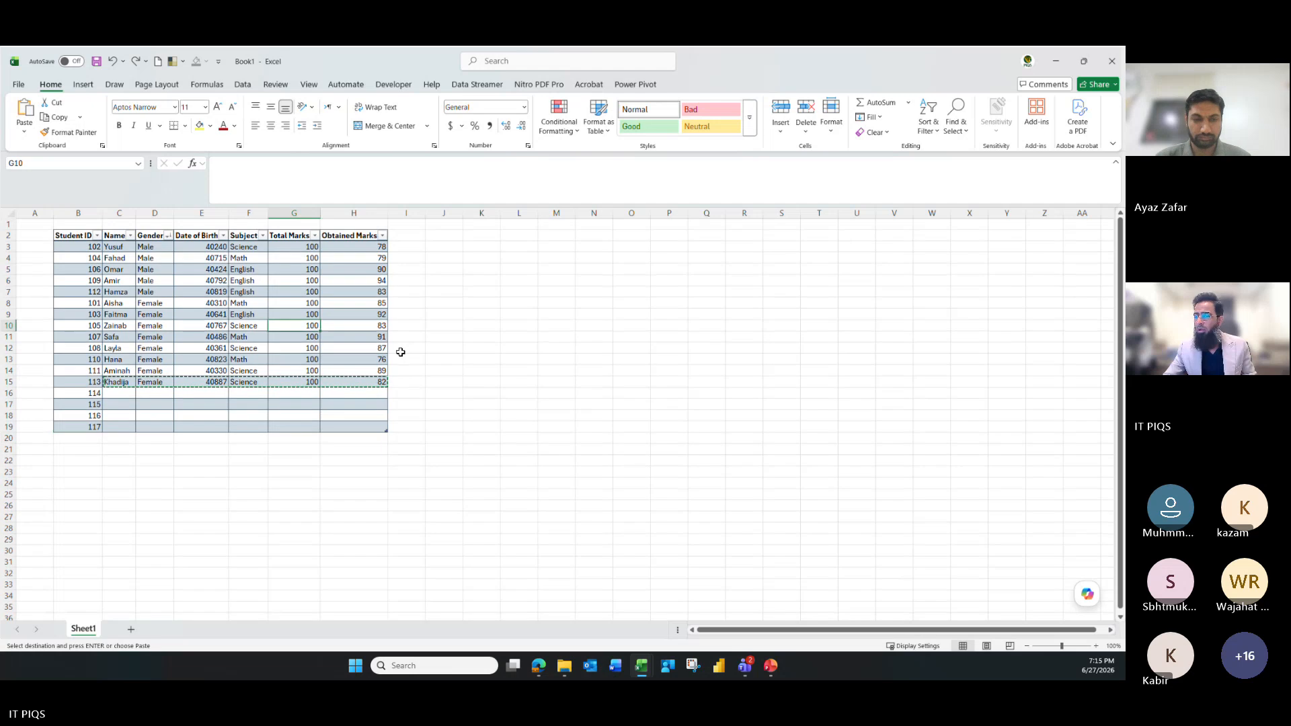
Enter the next two consecutive student IDs in cells B20 and B21 directly below the table
click(318, 336)
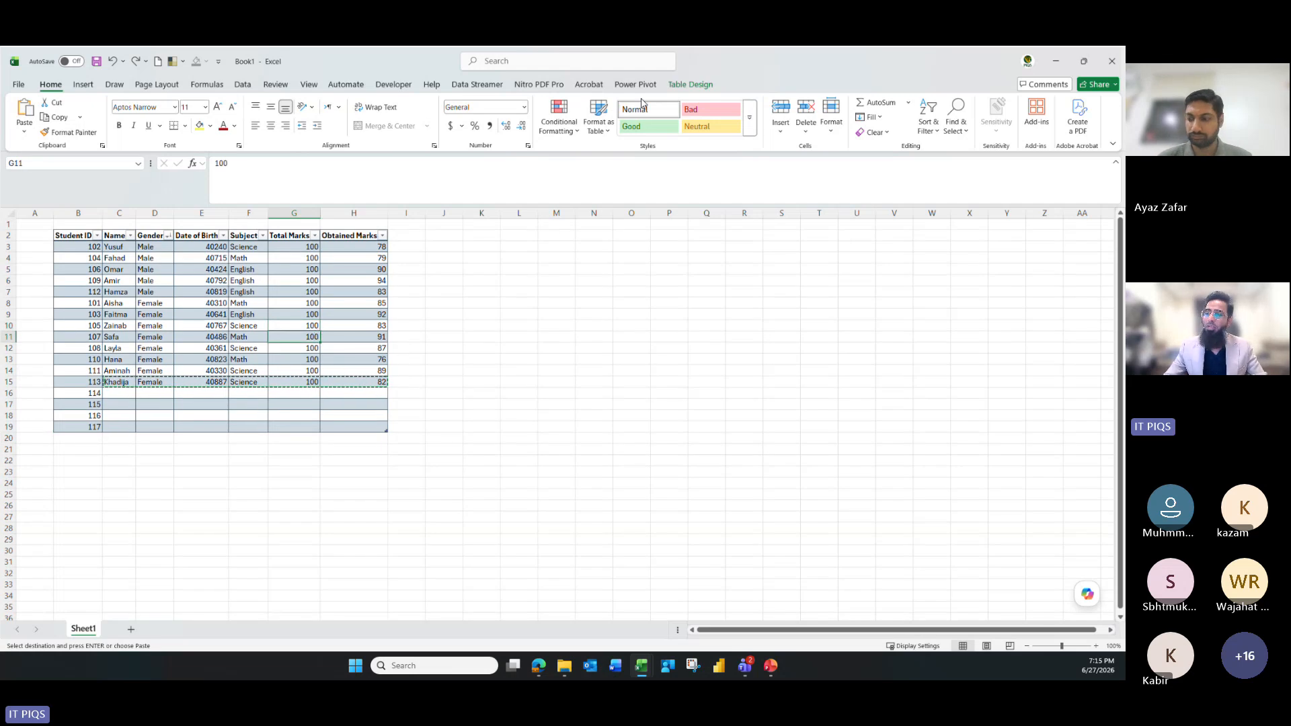
click(686, 86)
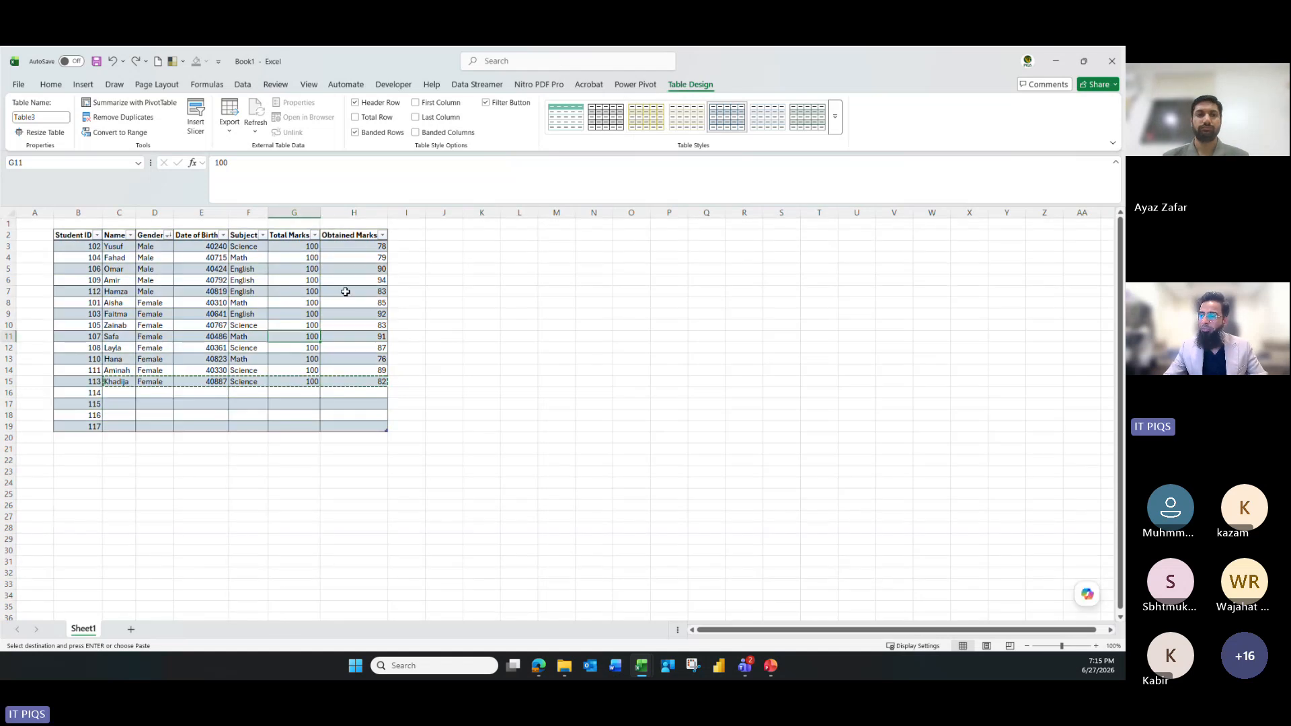
key(Escape)
click(78, 435)
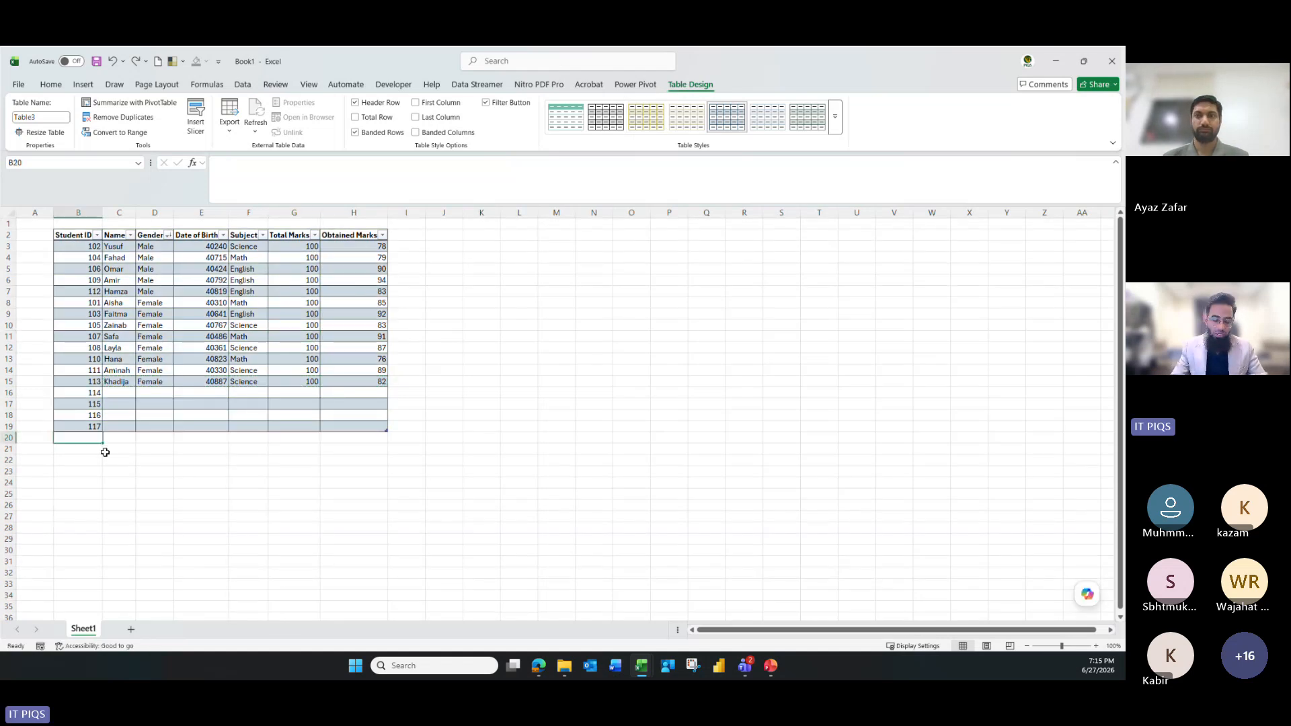
text(118)
key(Return)
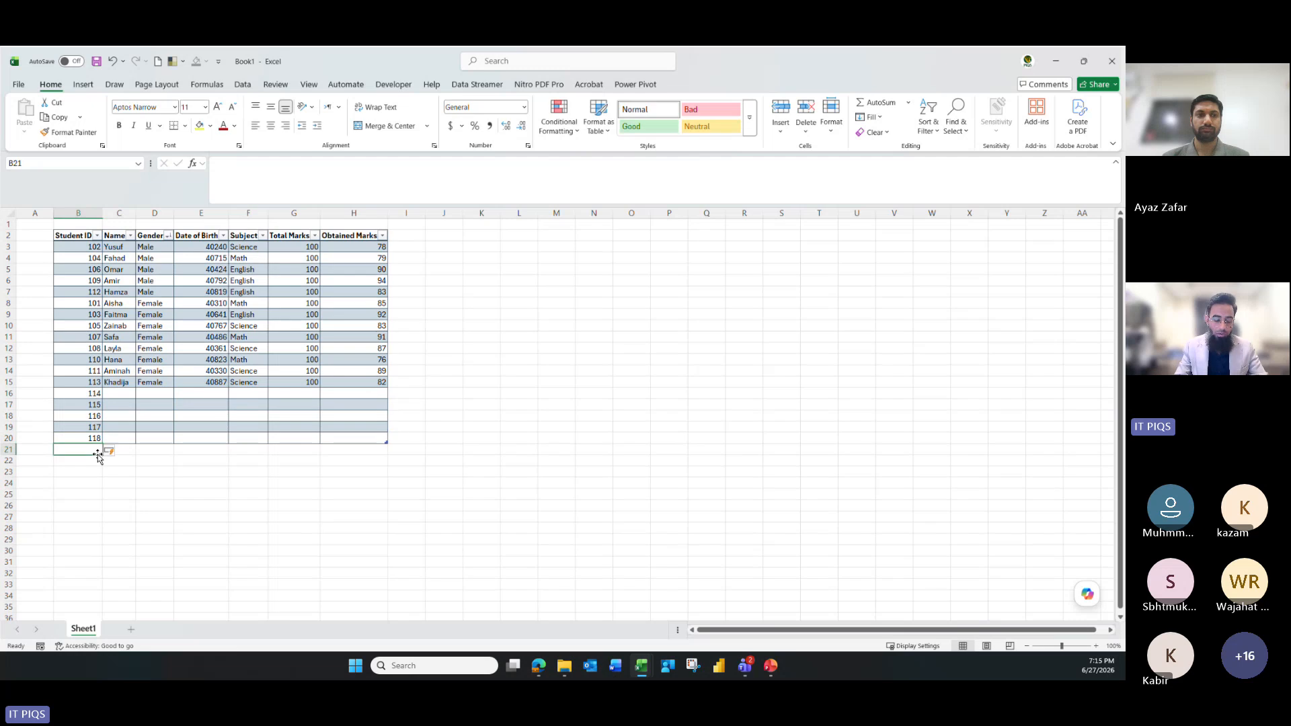
text(119)
key(Return)
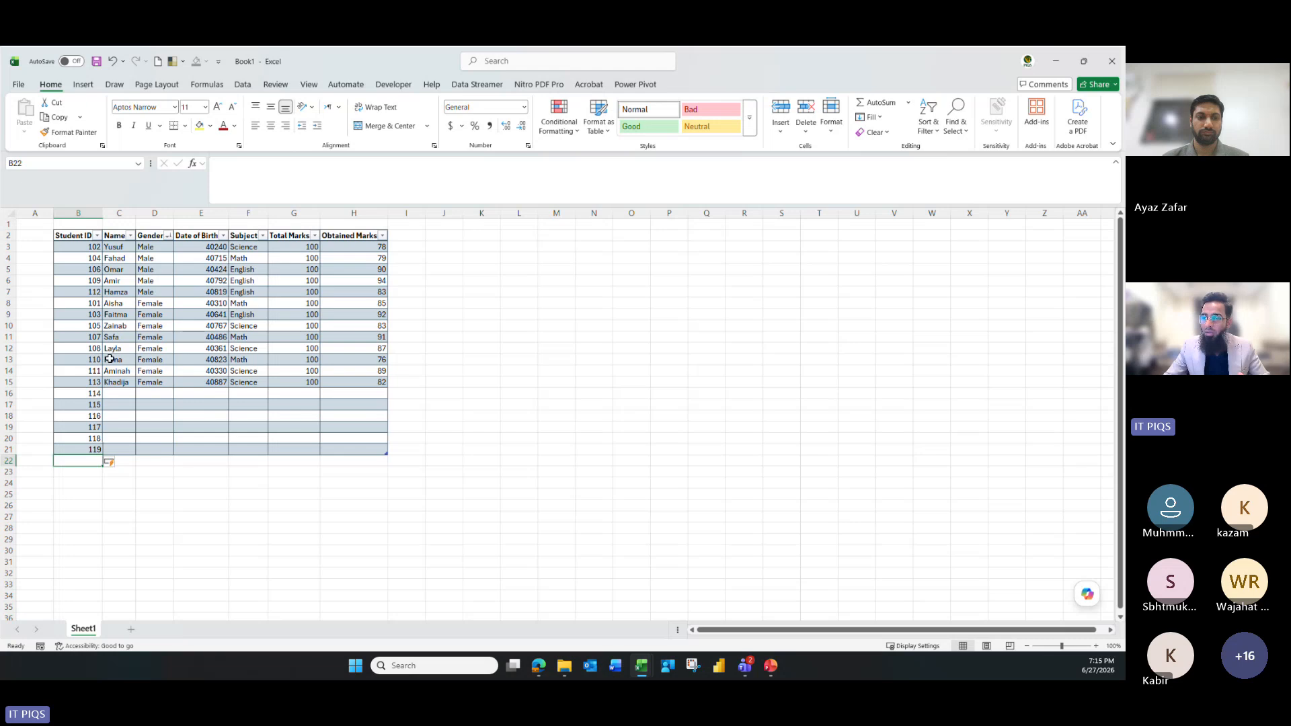
Copy the student details from C13:H13 and paste them into the table's row 16 starting at C16
drag(110, 359, 341, 361)
key(ctrl+c)
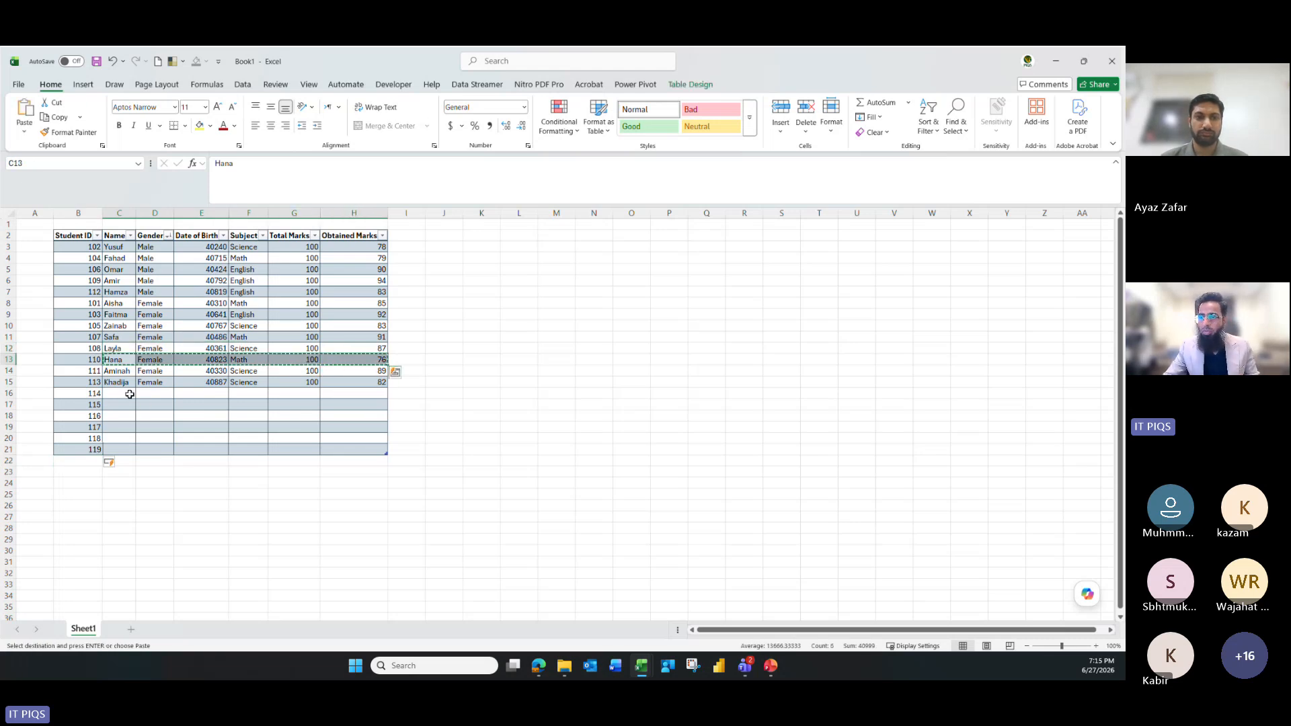
click(129, 394)
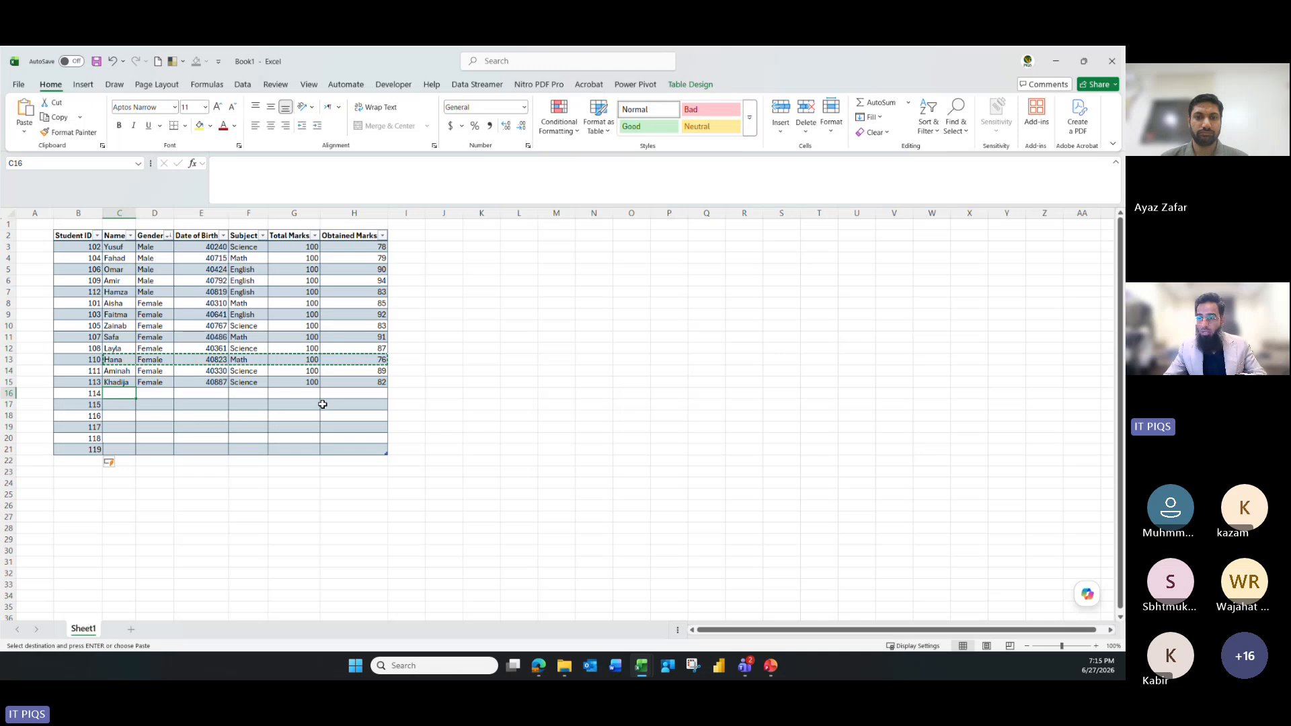
key(ctrl+v)
click(181, 426)
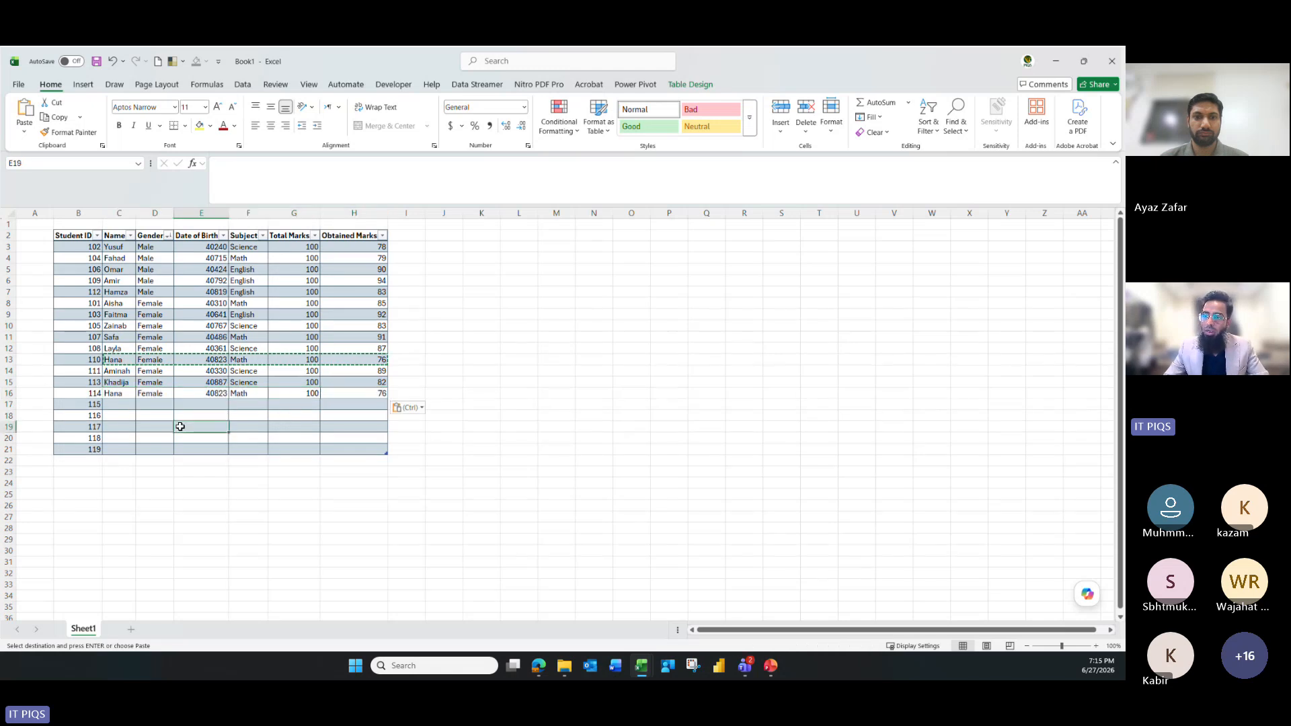
Undo the pasted student details in C16:H16 and the table's automatic expansion to row 21
drag(117, 393, 327, 390)
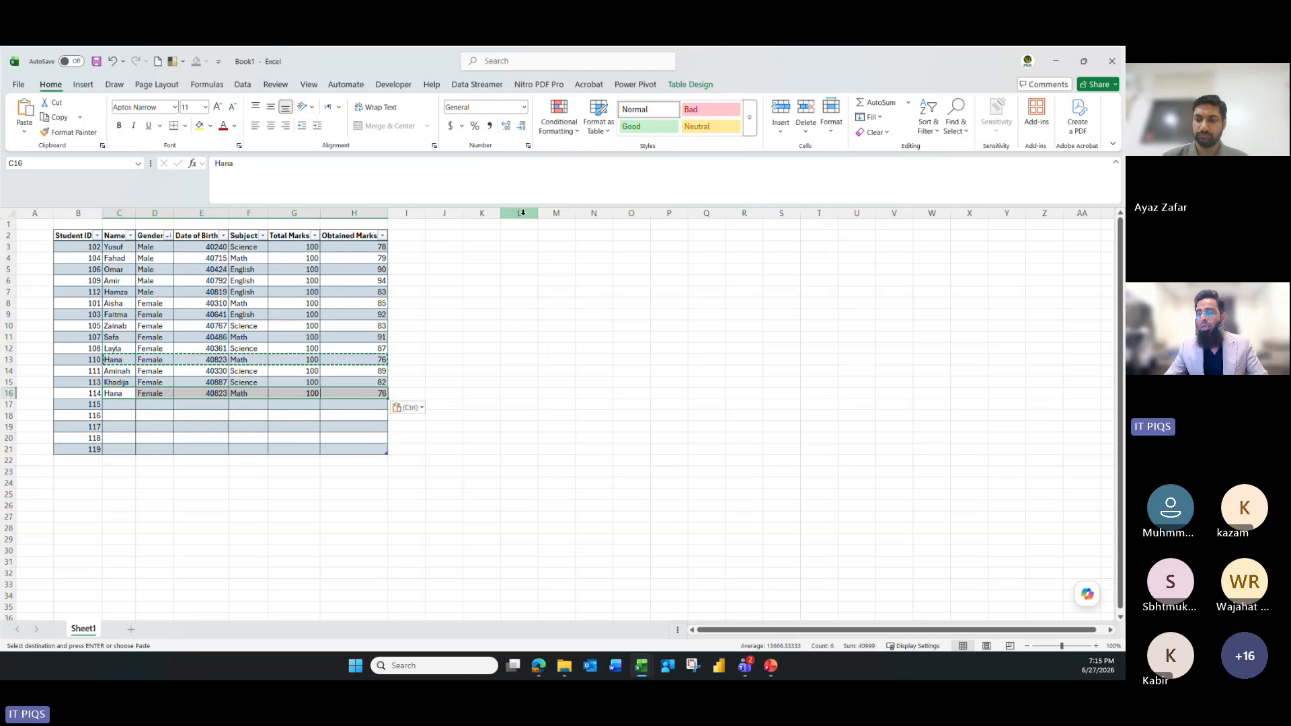
key(Escape)
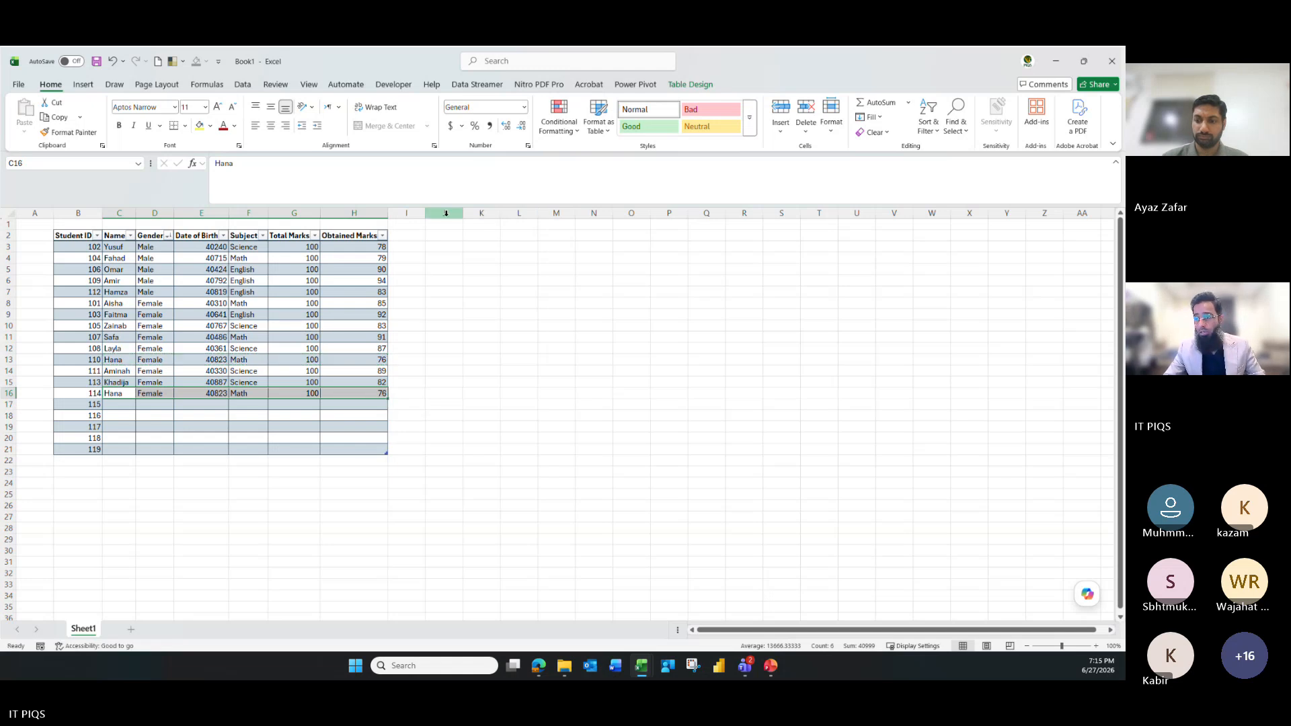
key(ctrl+z)
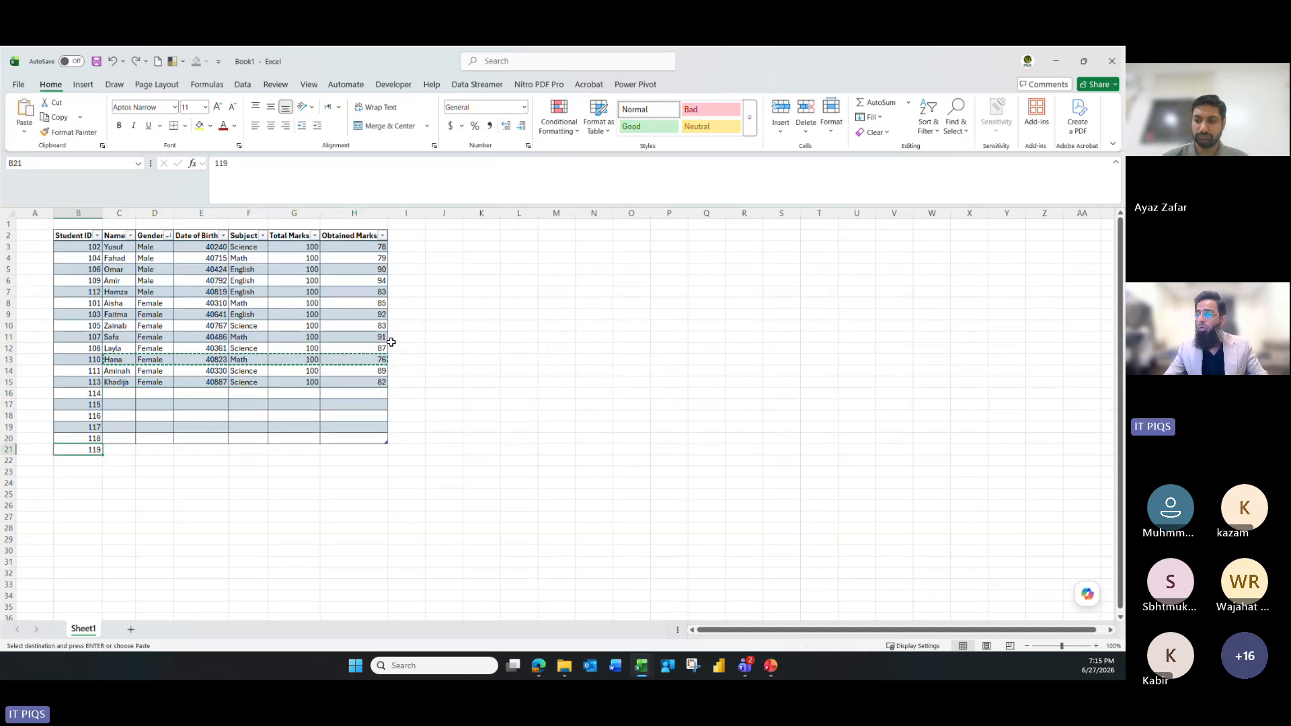
click(449, 349)
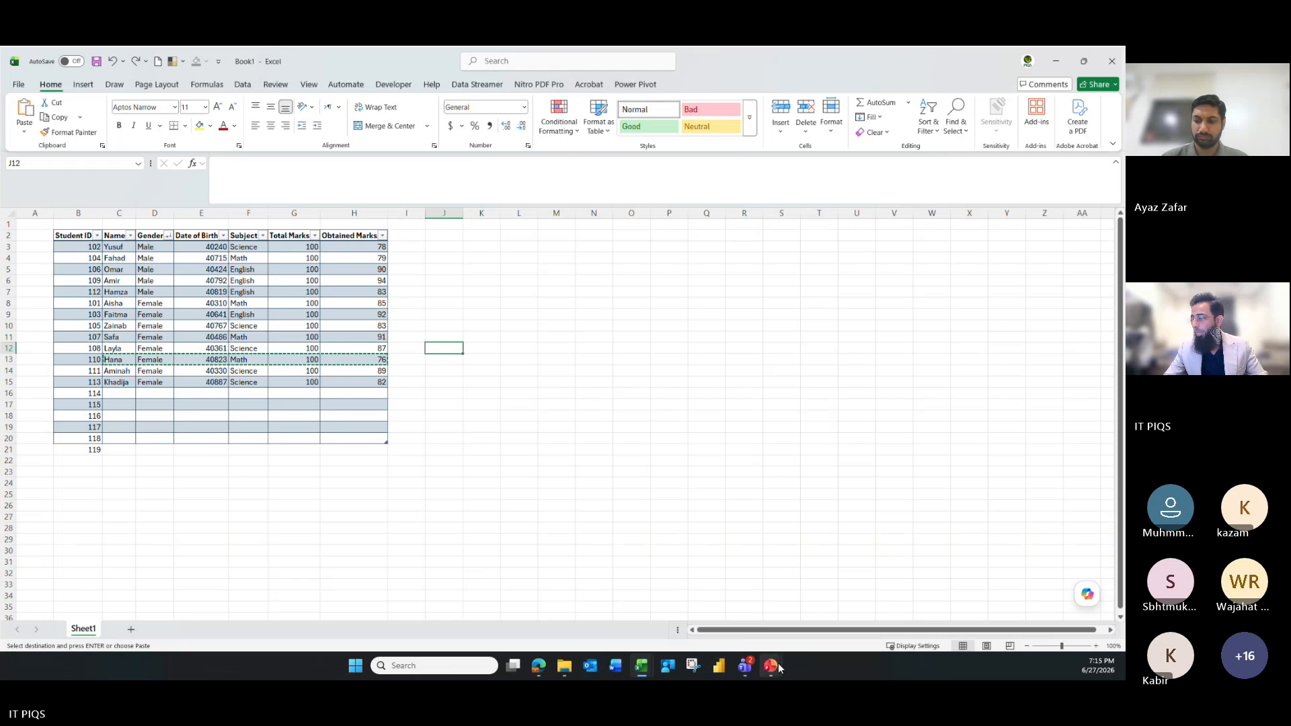
Switch to the PowerPoint deck, review the Easy data formatting benefit on the 2.2a- Tables slide, and return to the Excel workbook
mouse_move(771, 665)
click(832, 597)
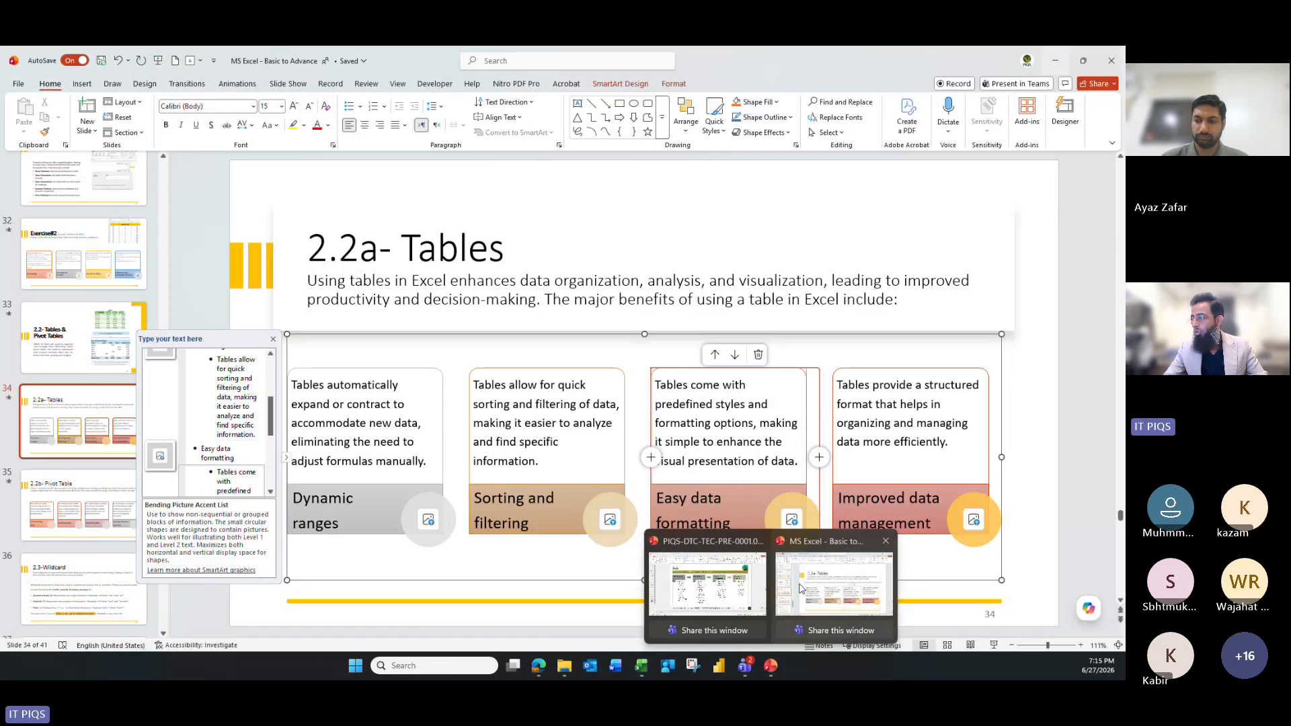
click(832, 597)
click(697, 410)
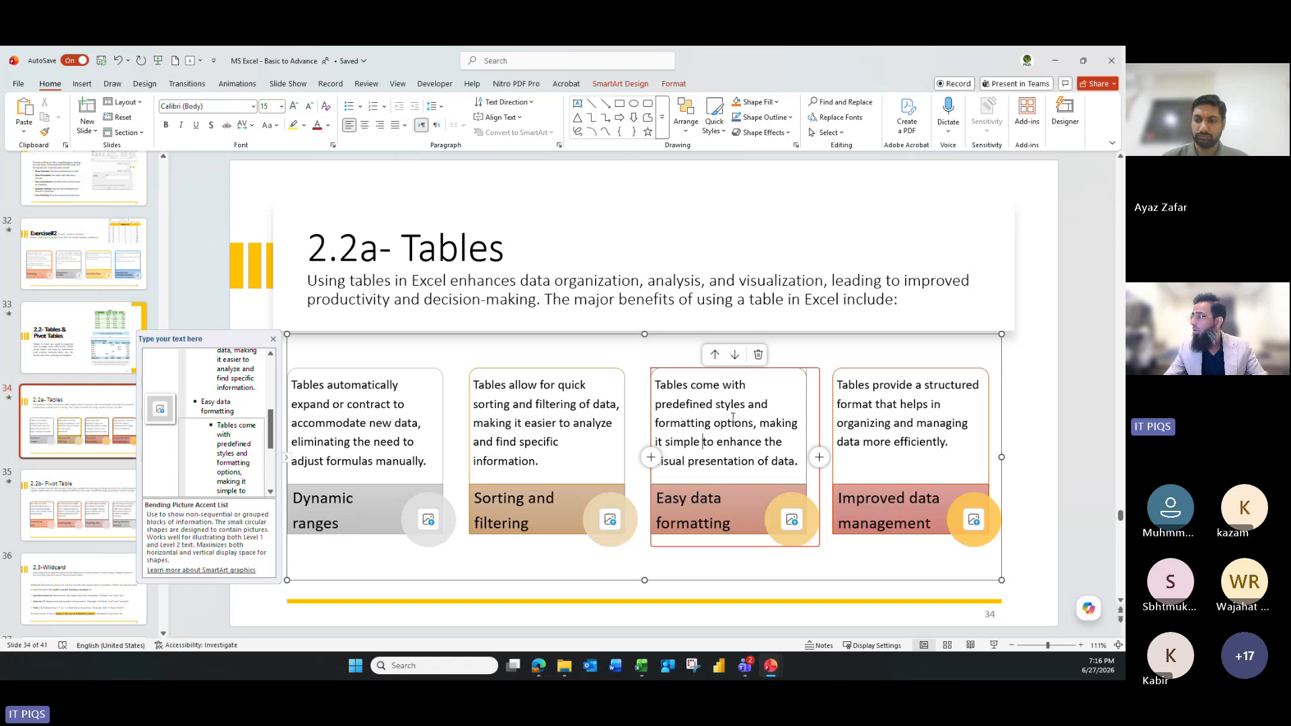
key(alt+Tab)
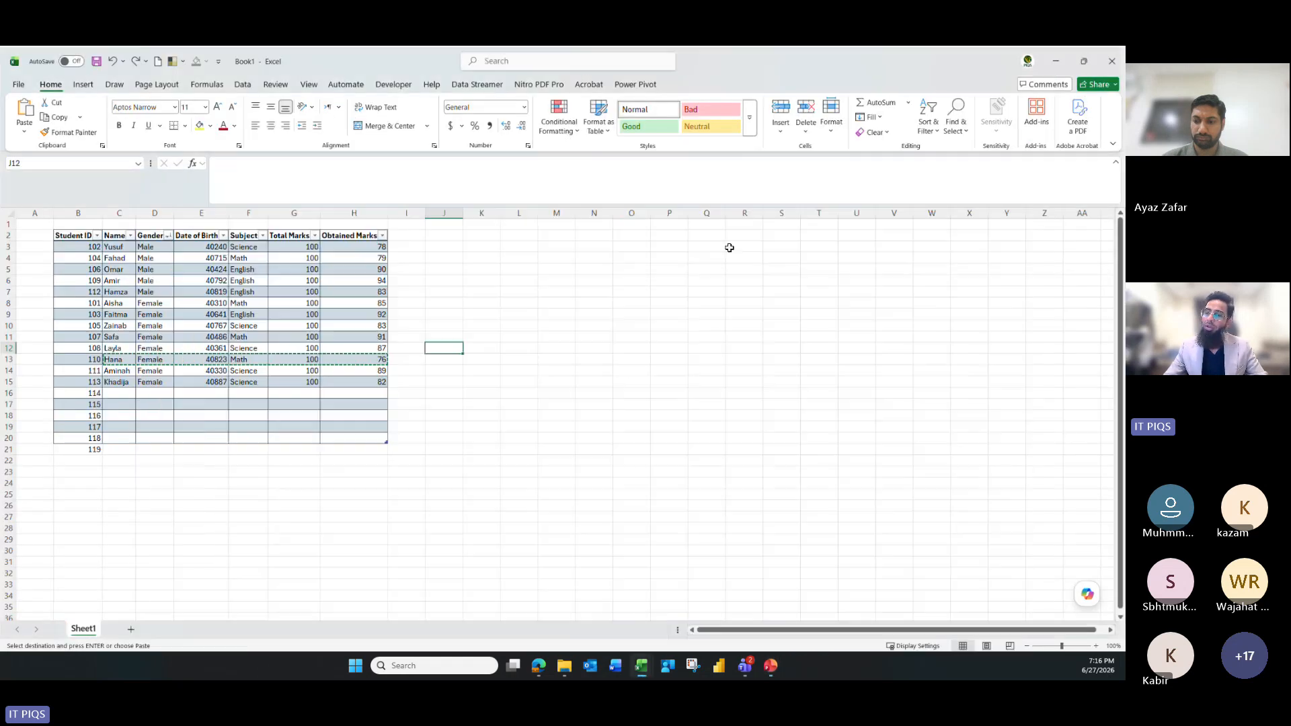
Format the Date of Birth cells E3:E20 as Short Date
click(296, 269)
key(Escape)
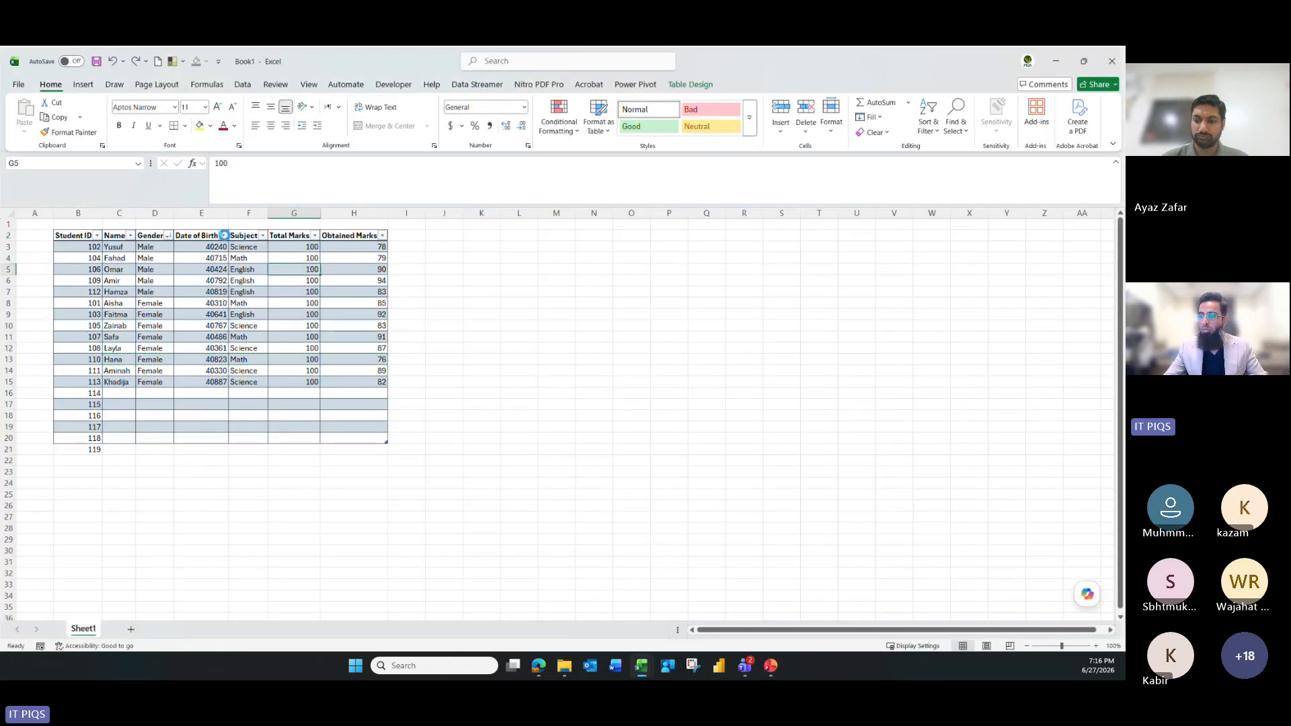
click(224, 236)
click(268, 299)
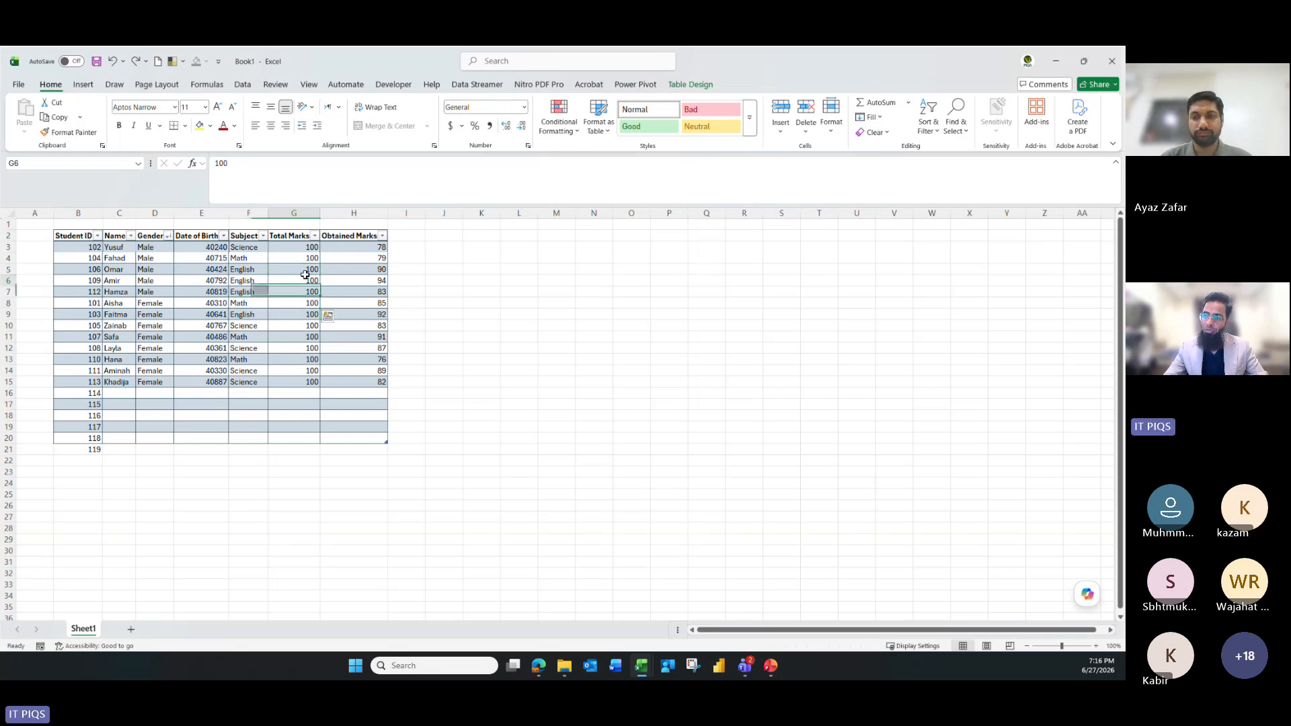
click(301, 278)
drag(205, 247, 200, 372)
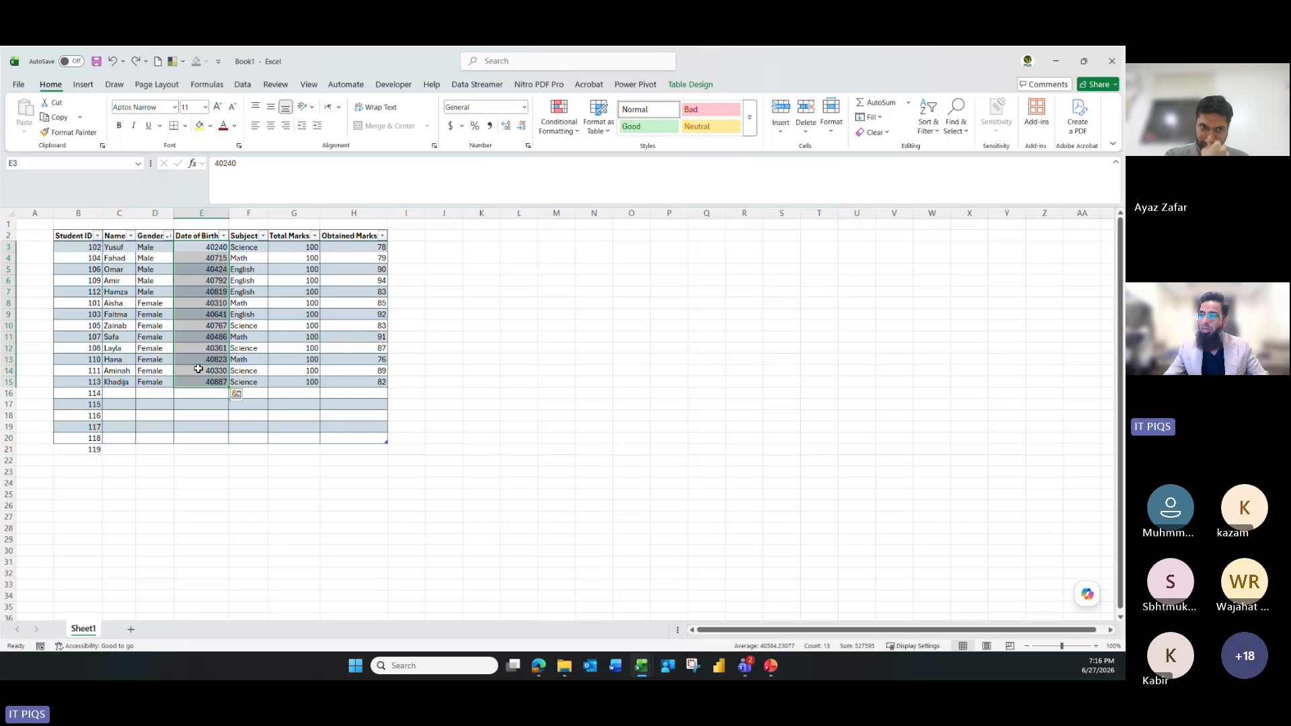
click(192, 249)
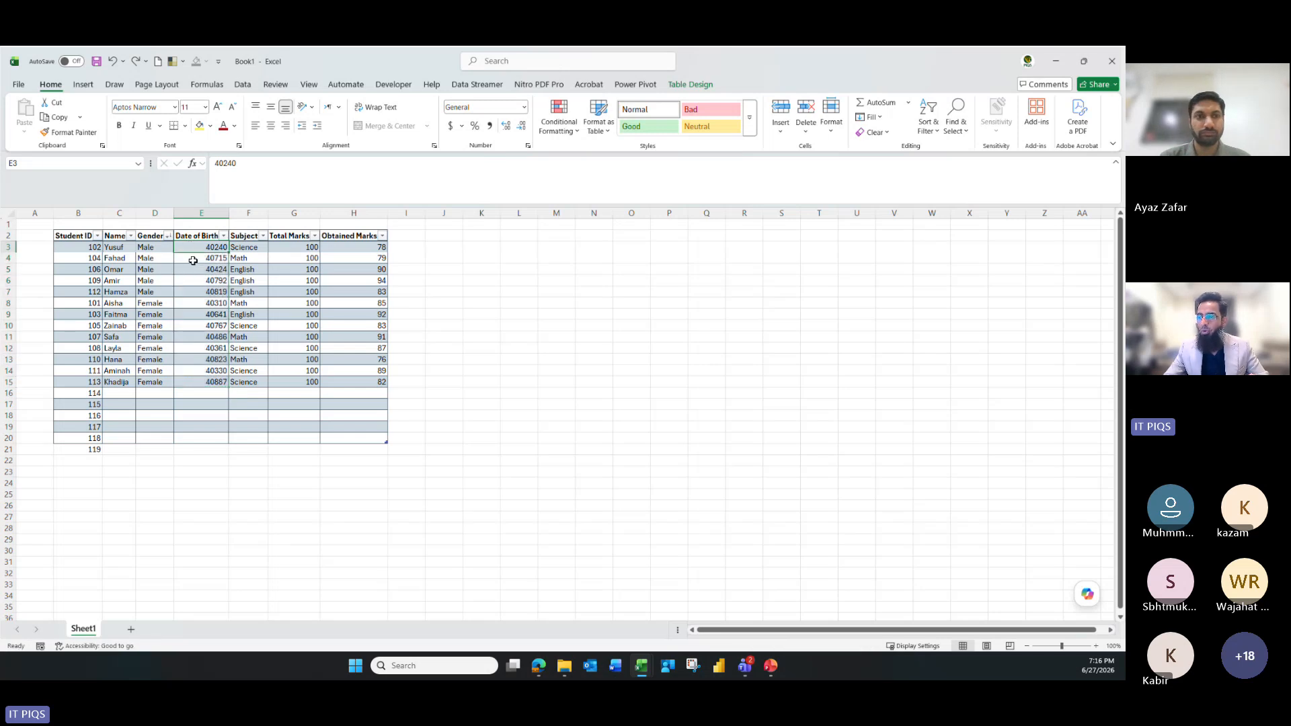
drag(198, 248, 195, 437)
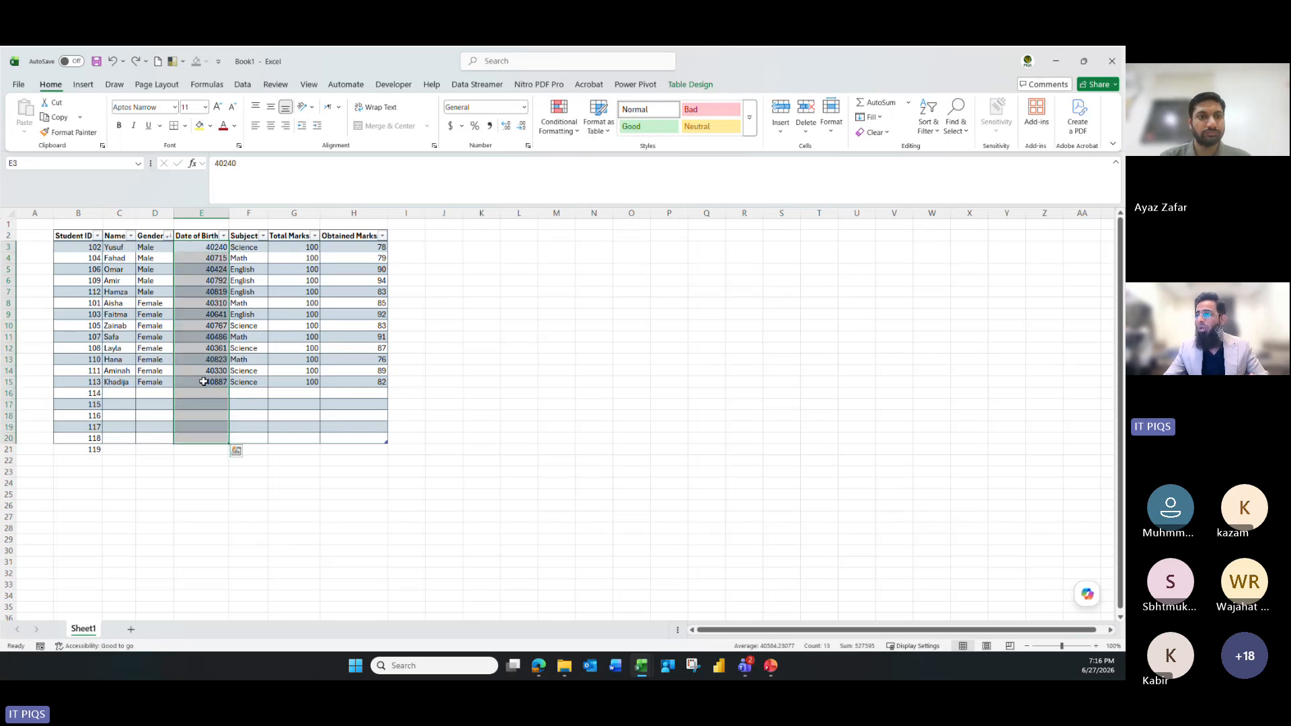
click(522, 107)
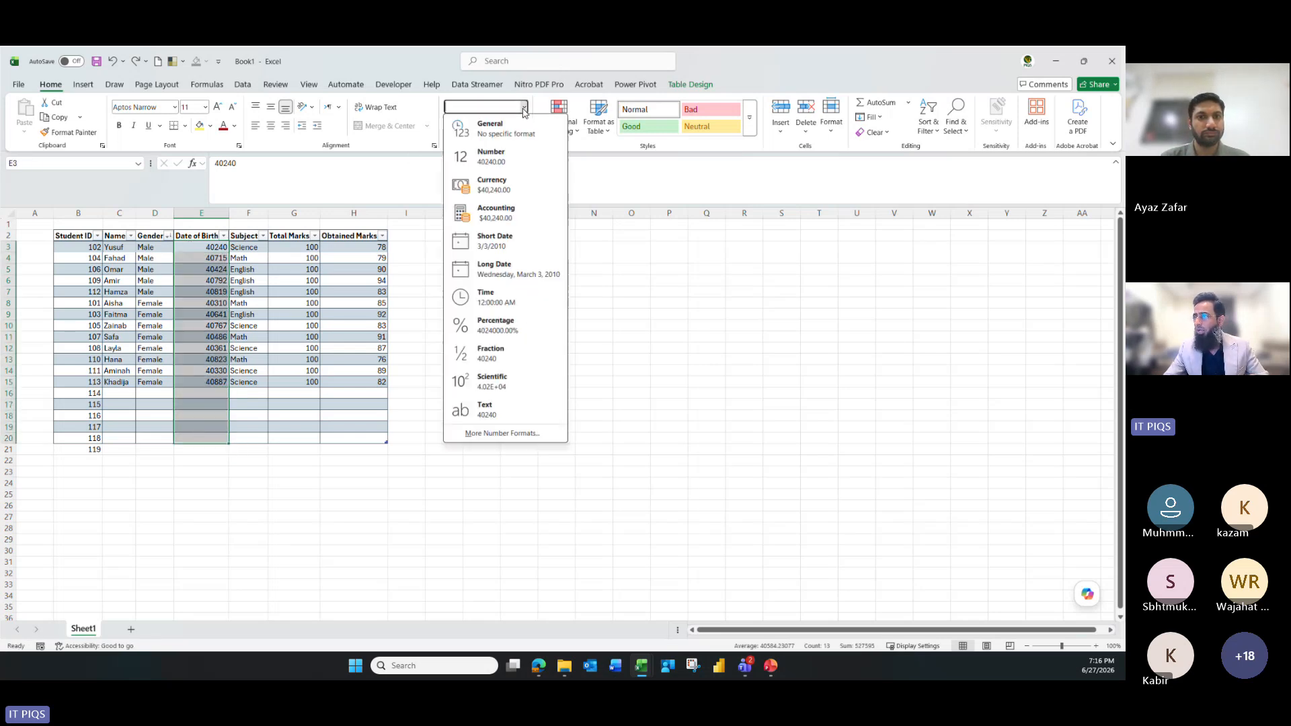
click(505, 245)
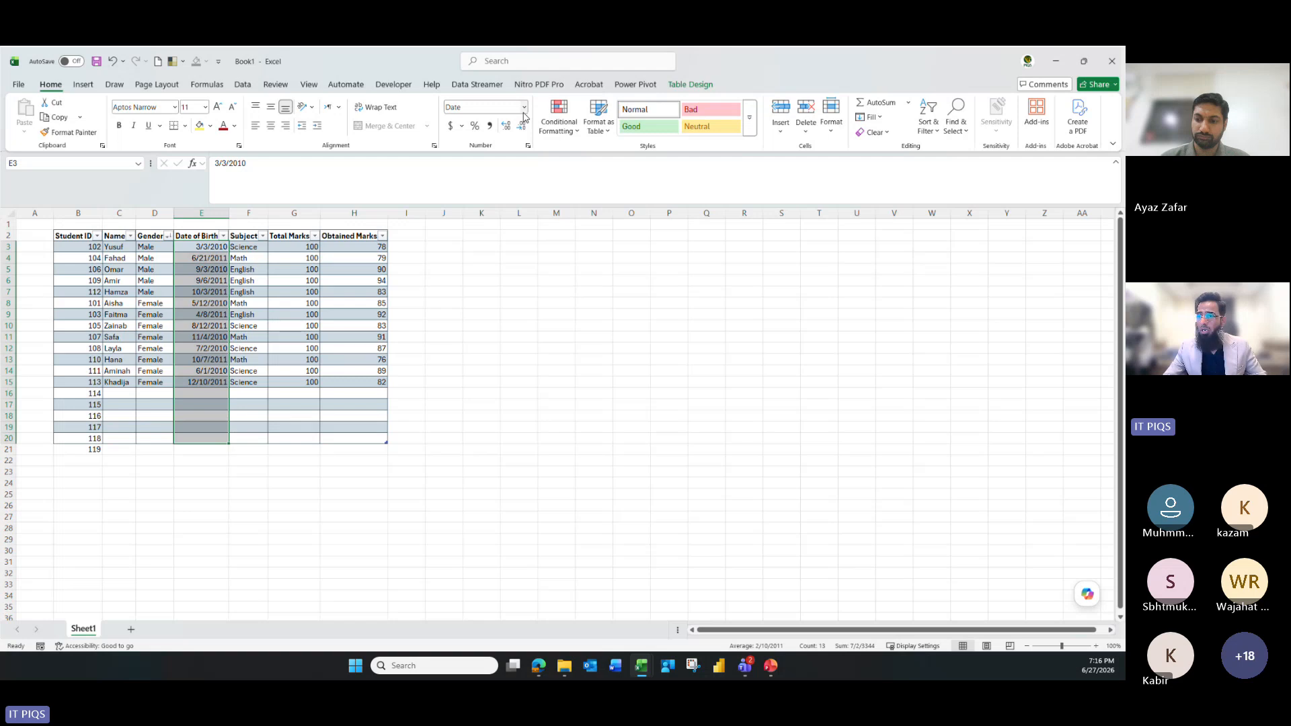
Format the Date of Birth cells E3:E20 with the 14-Mar-12 date type that uses a two-digit day
right_click(201, 262)
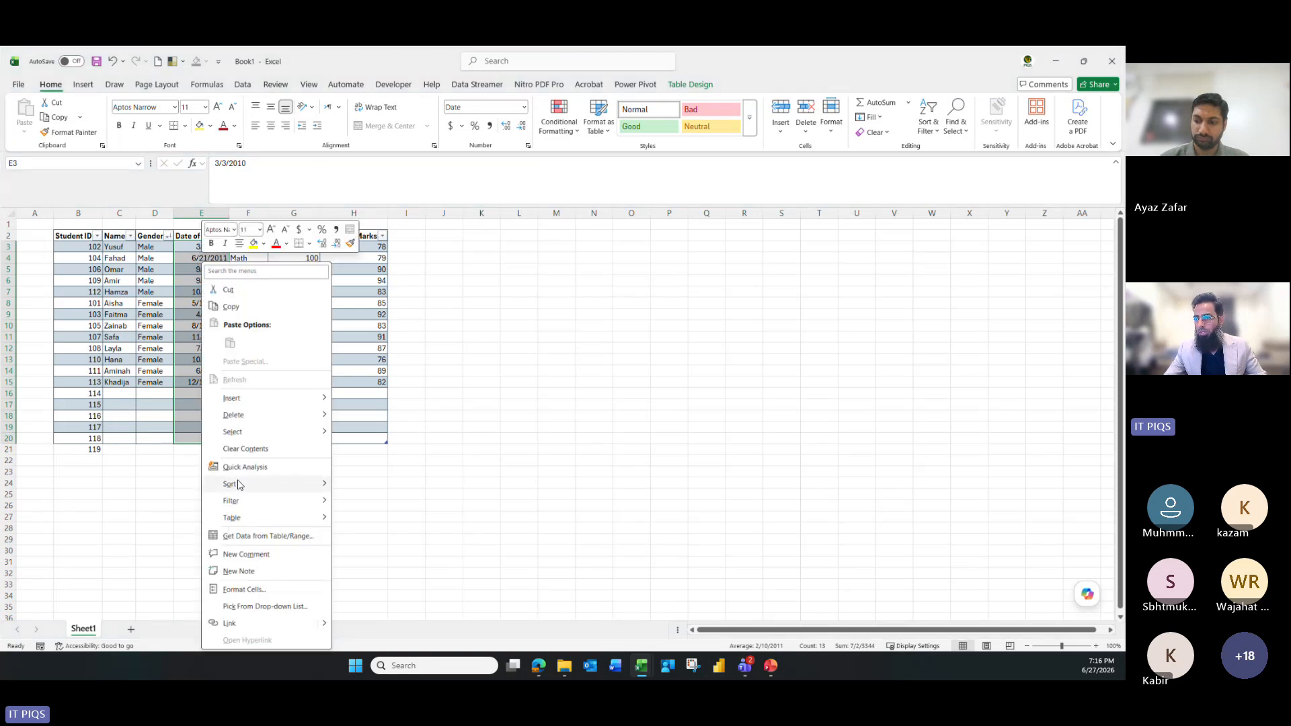
click(243, 590)
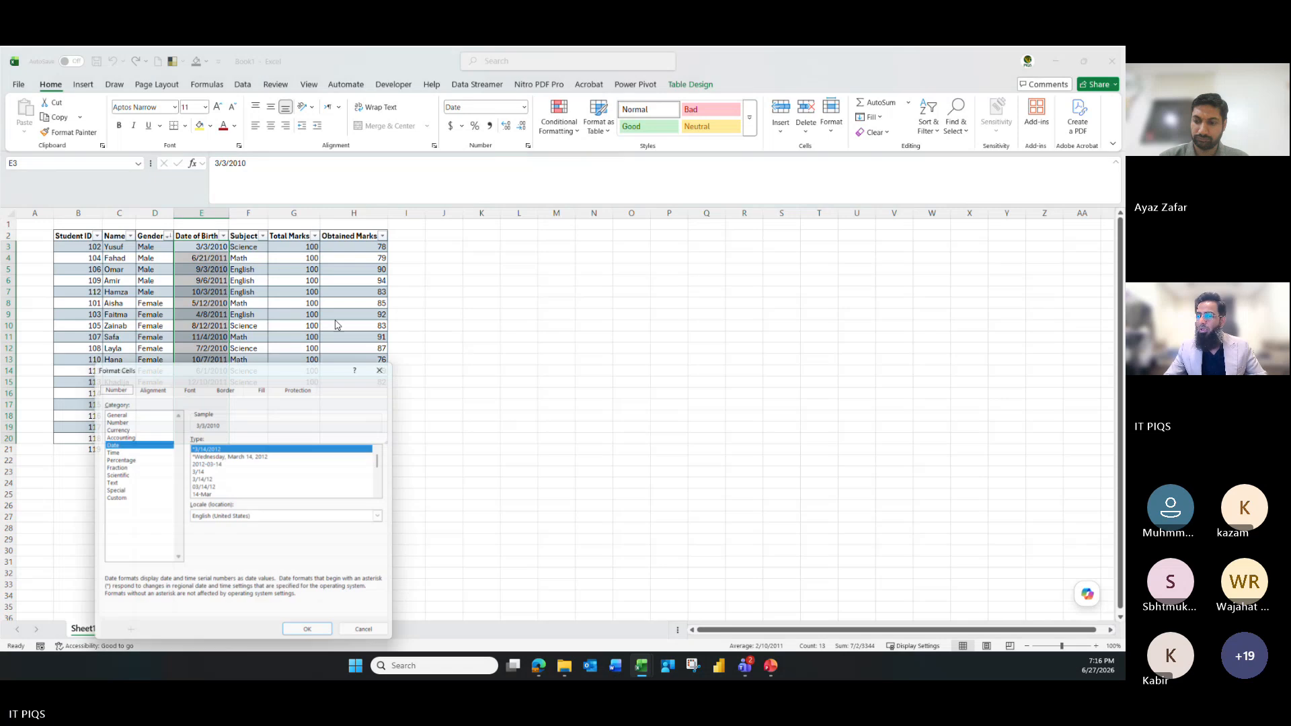
drag(298, 363, 621, 181)
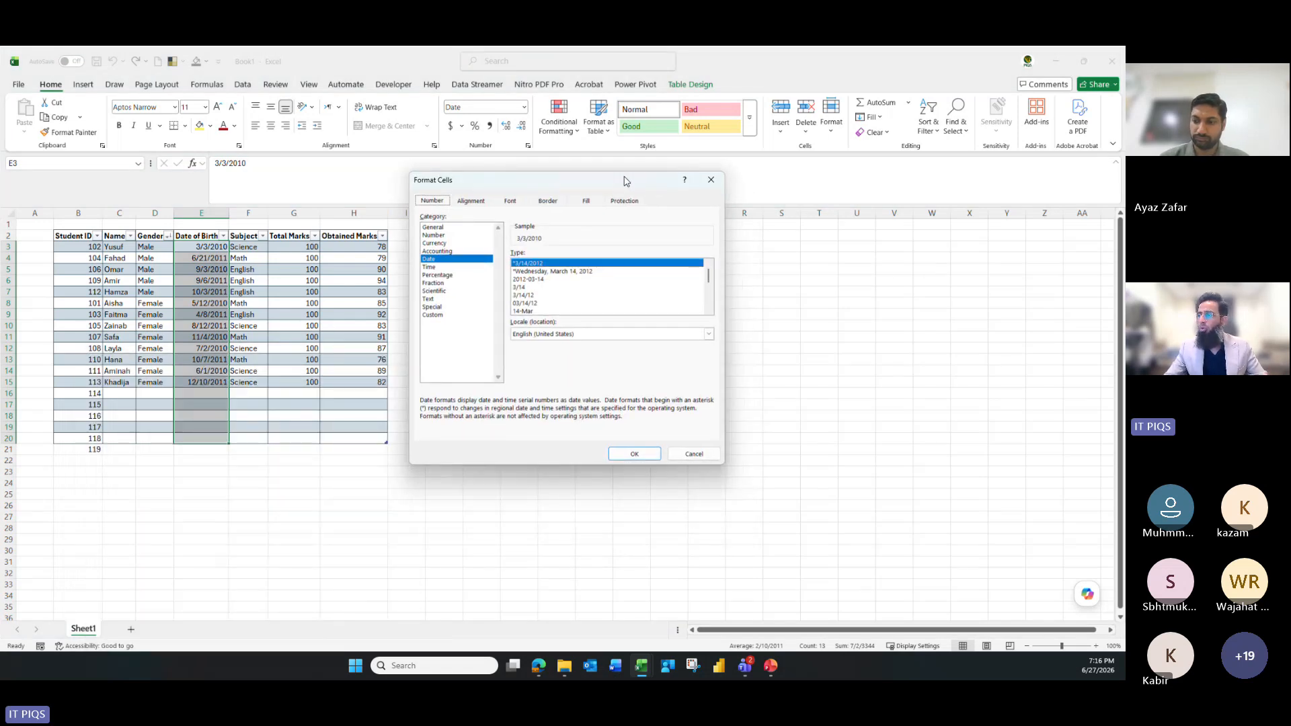
click(543, 279)
scroll(543, 284, down, 2)
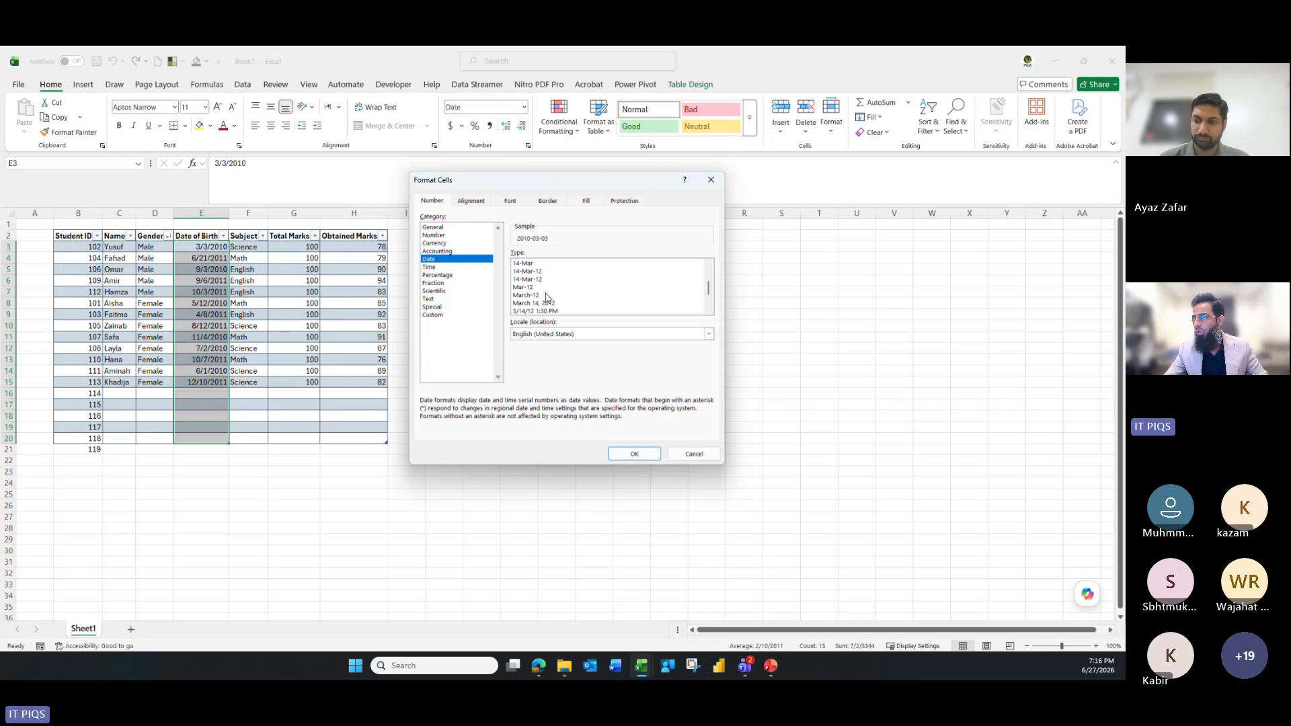
click(536, 280)
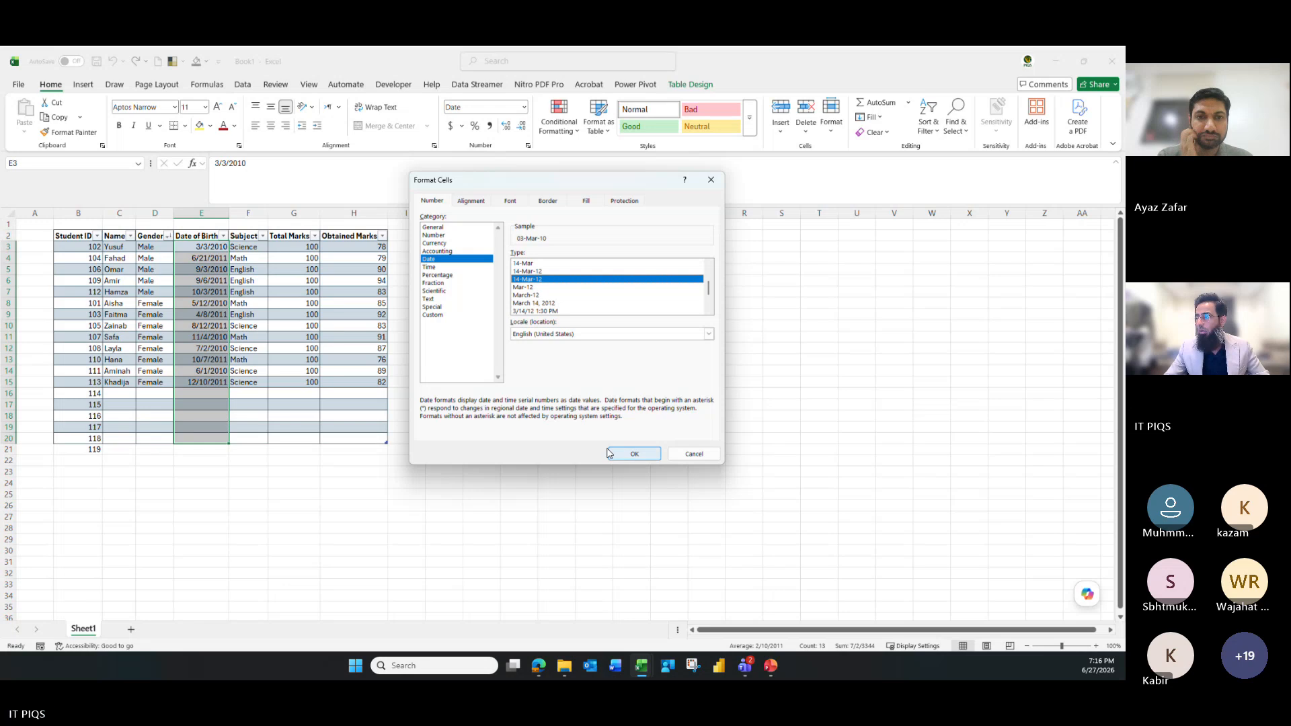
click(634, 454)
Enter the date 7/2 in the empty cell L14 and reselect that cell
click(515, 370)
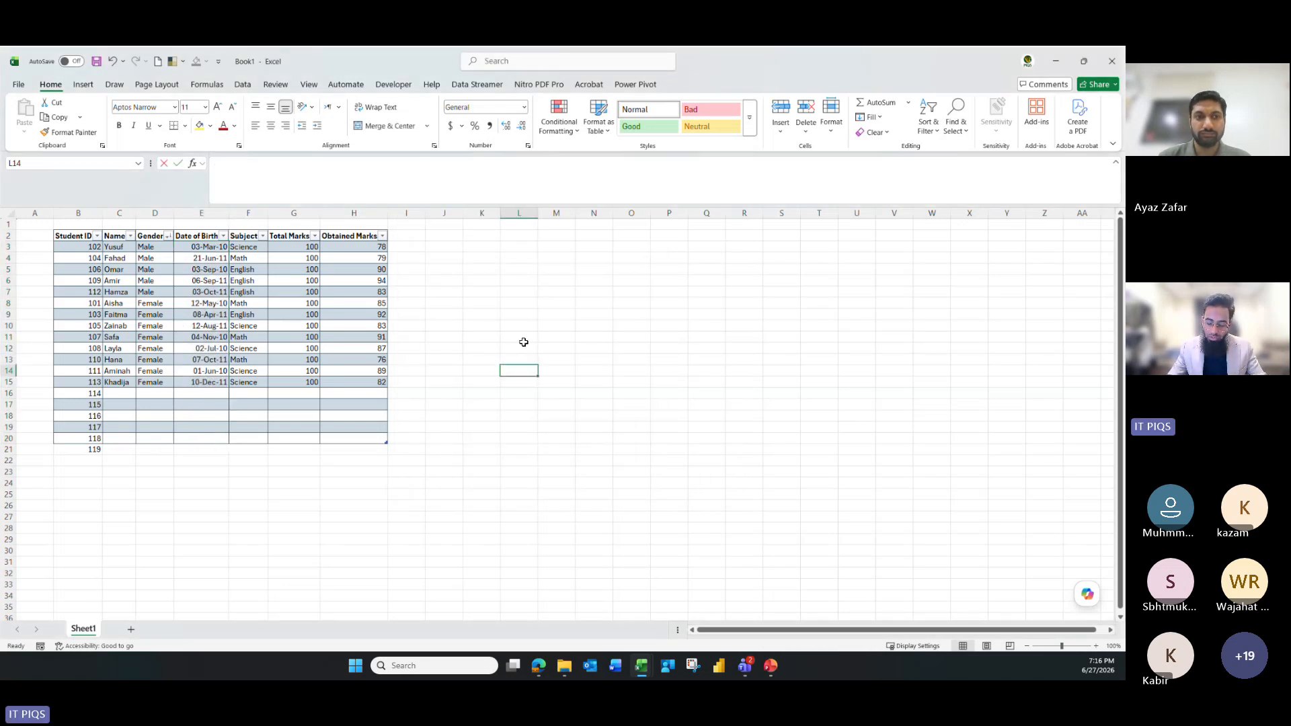
text(7)
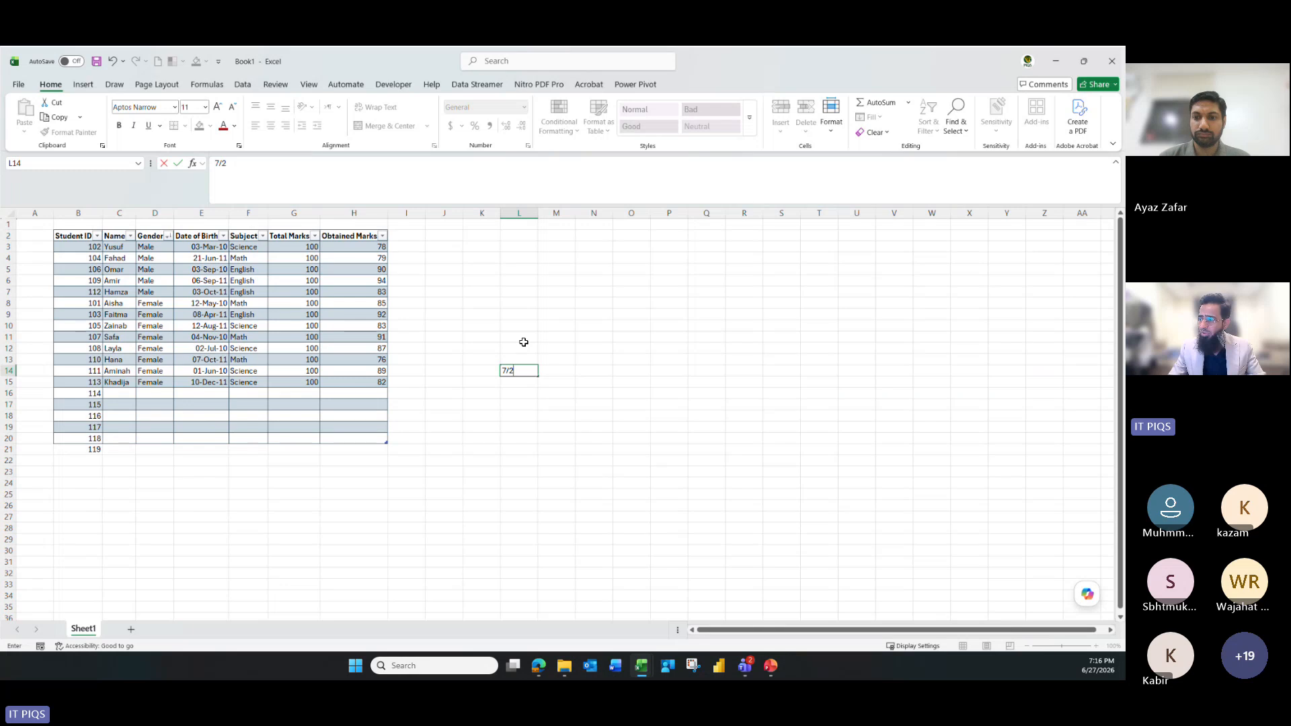
text(/2)
key(Return)
key(Up)
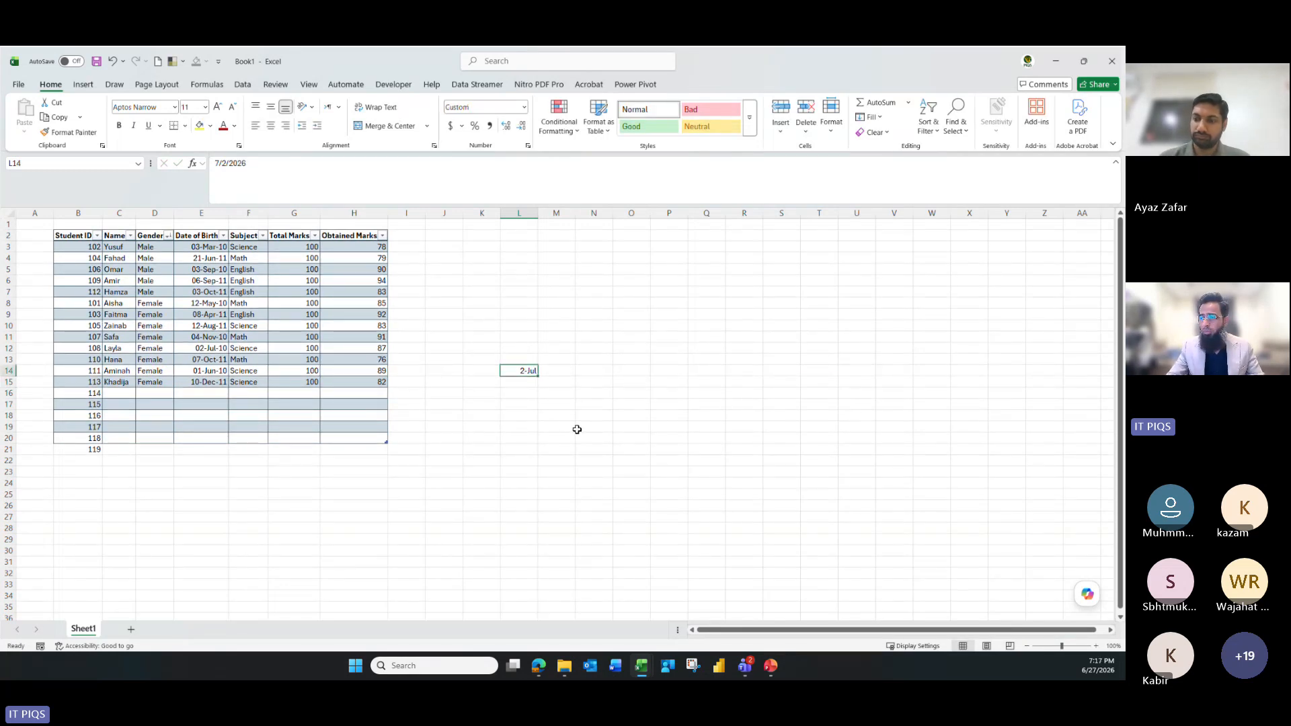
Undo the date entry in L14 and the 14-Mar-12 format on the Date of Birth cells, and select E12
key(ctrl+z)
key(ctrl+z)
click(214, 360)
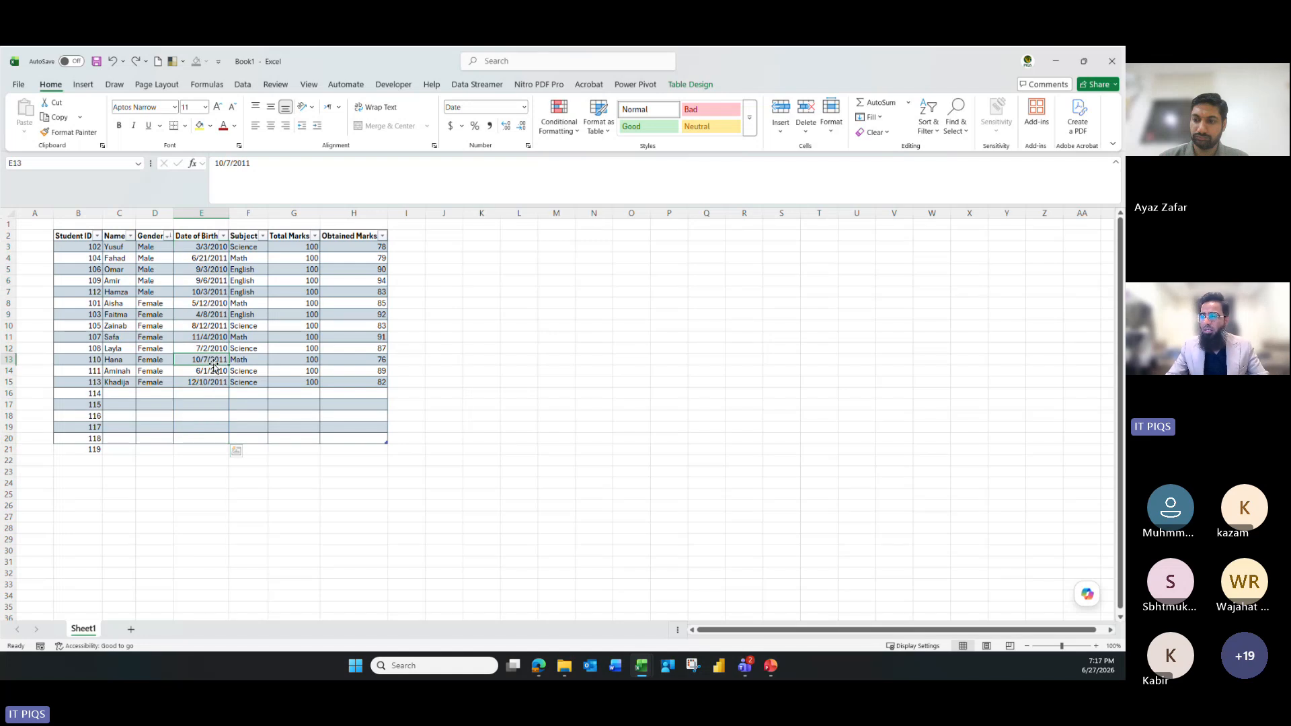
click(195, 347)
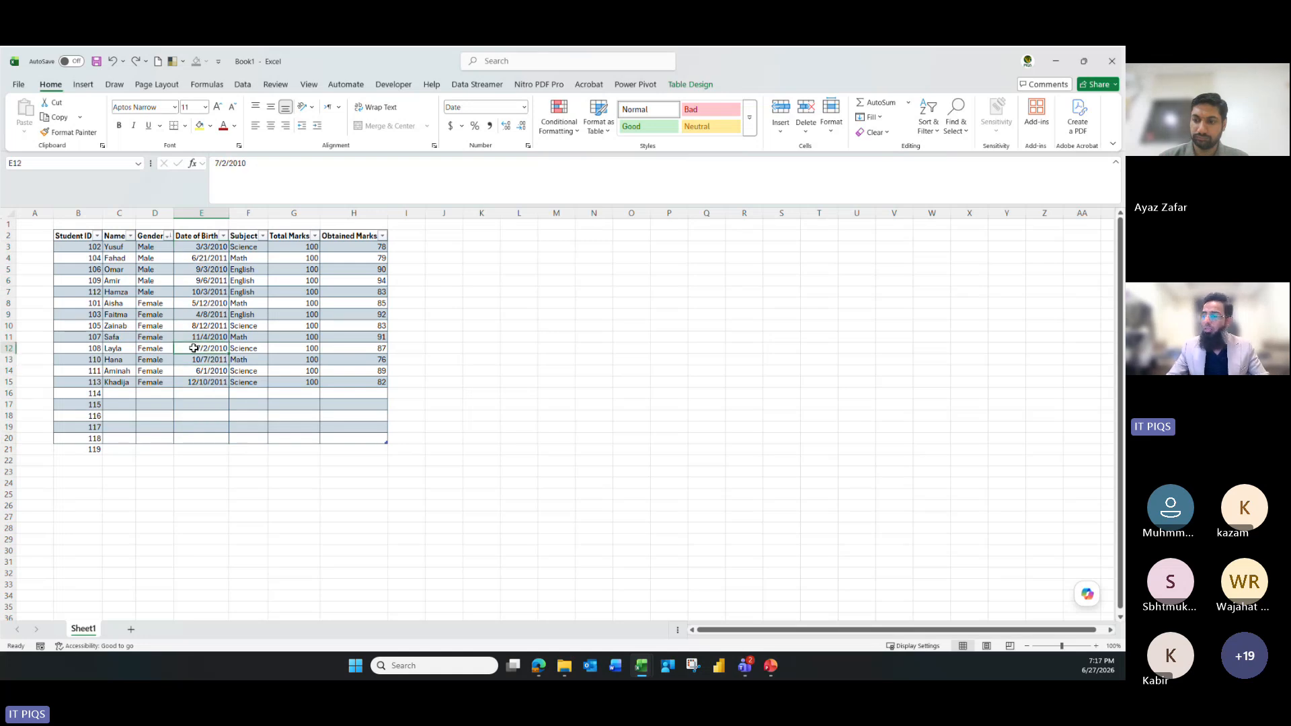
Compare the month/day order of the Date of Birth values with the computer's system date and calendar
mouse_move(1090, 670)
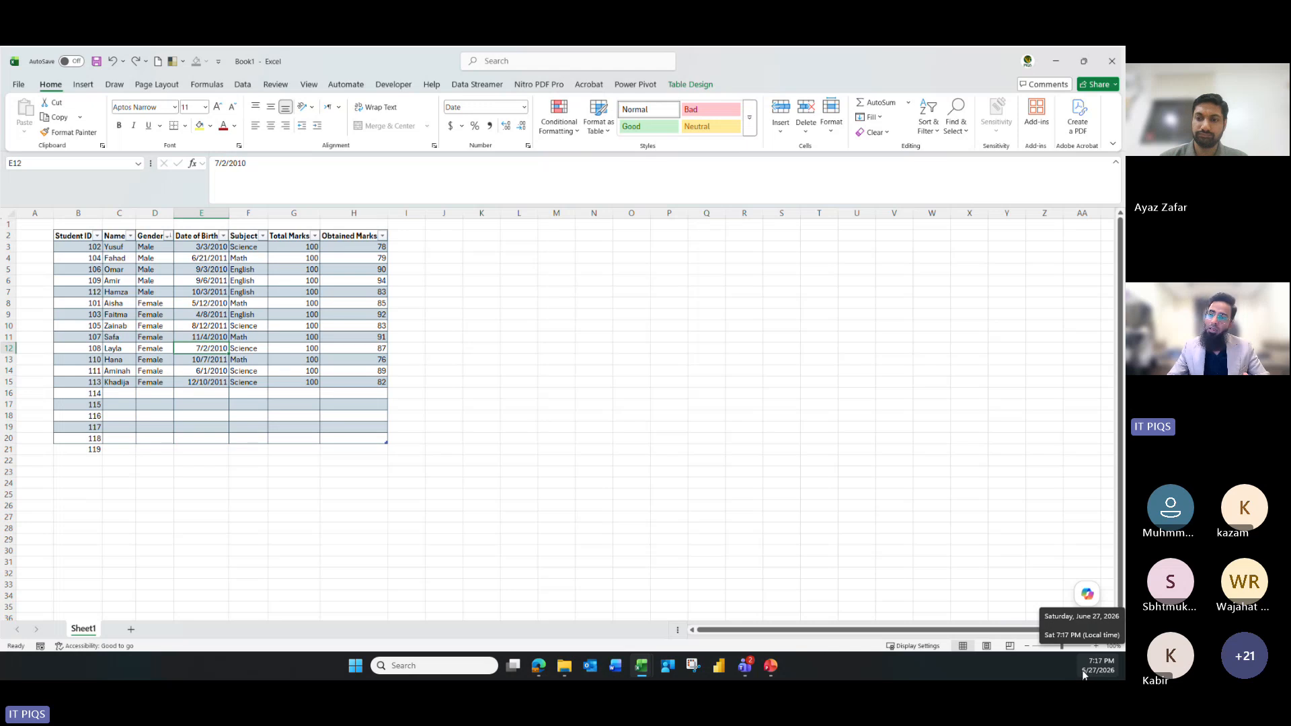
click(201, 371)
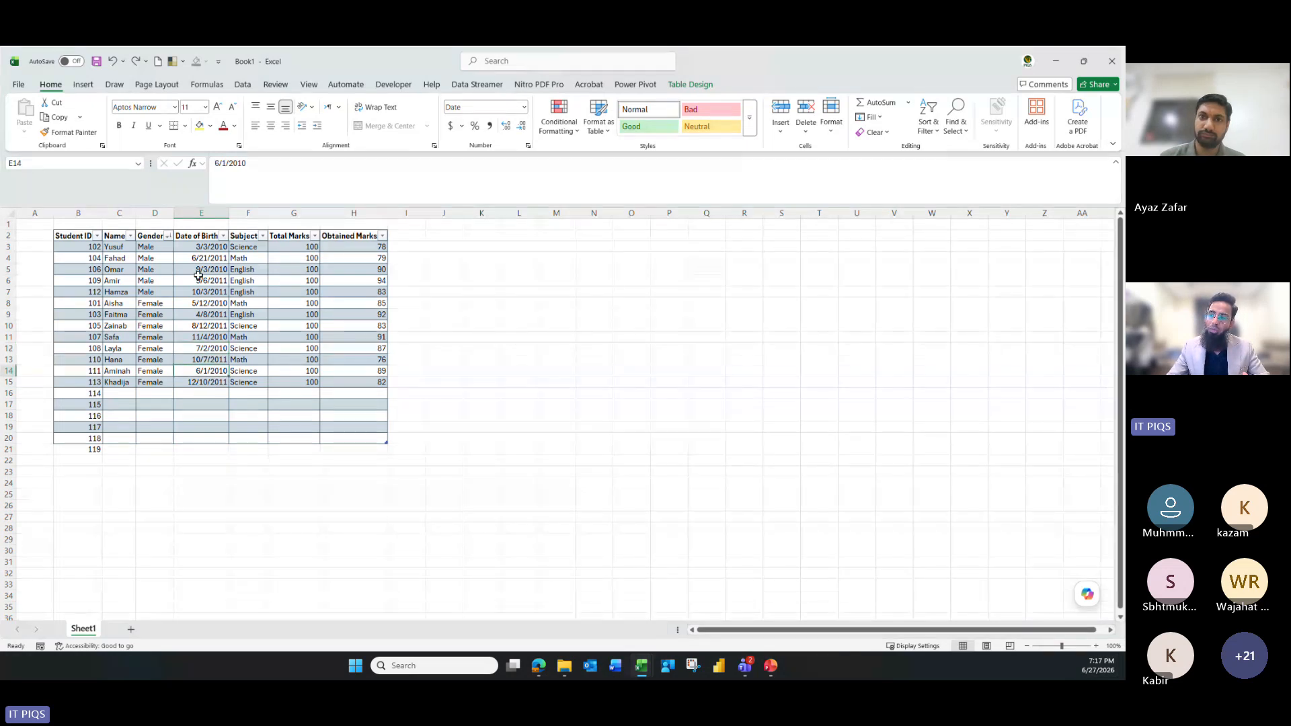
drag(199, 272, 199, 377)
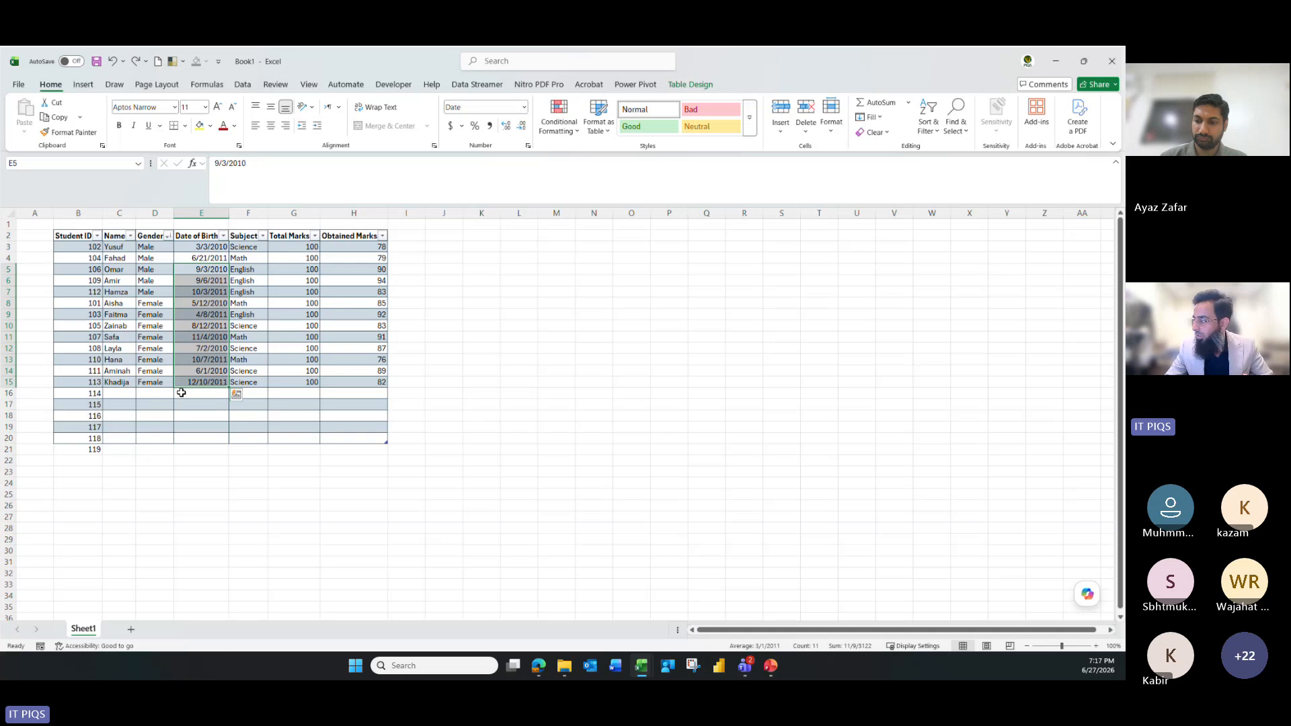
click(1087, 667)
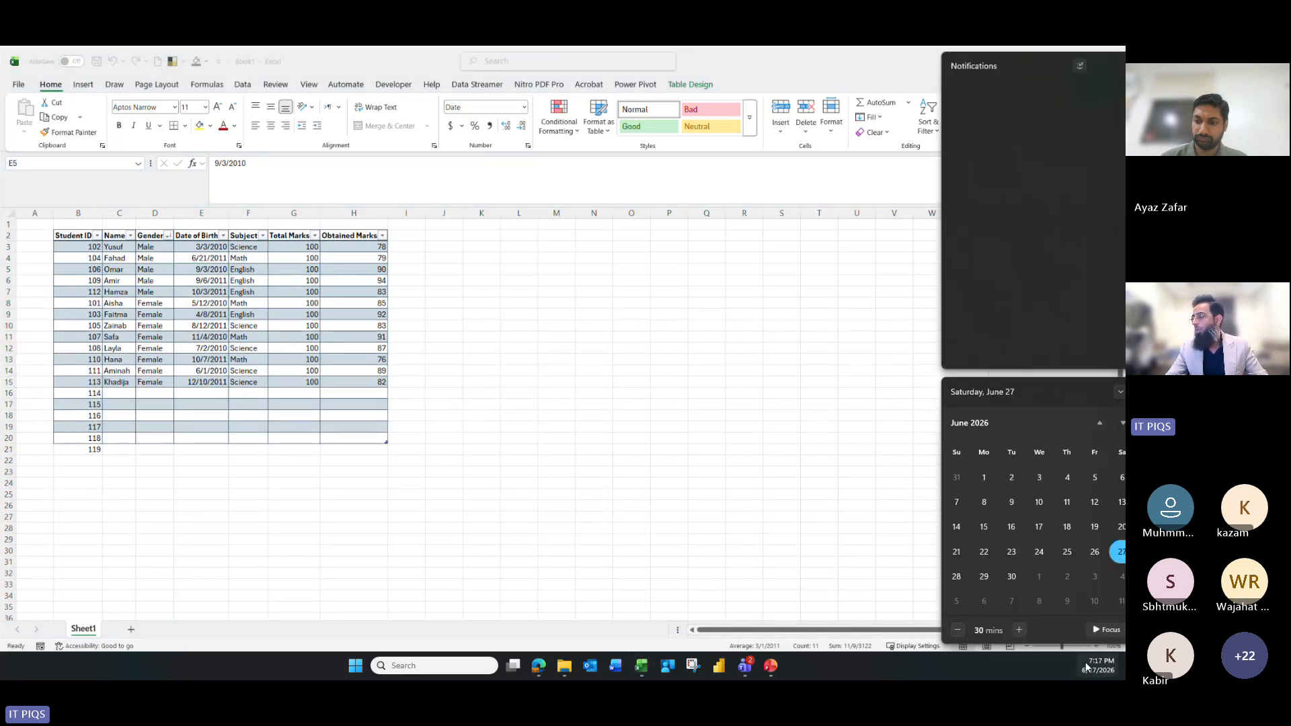
click(1087, 666)
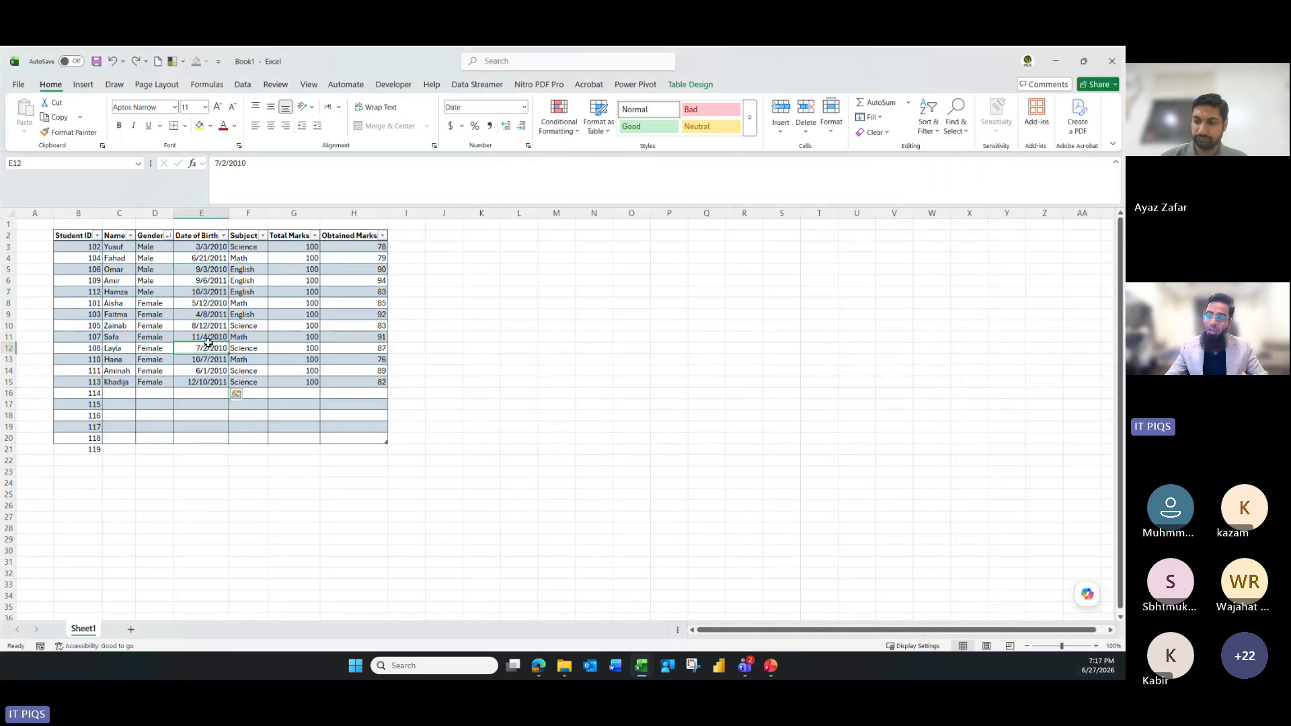
click(185, 347)
Format the Date of Birth cells E3:E20 with the two-digit-day 14-Mar-12 date type
drag(205, 246, 209, 443)
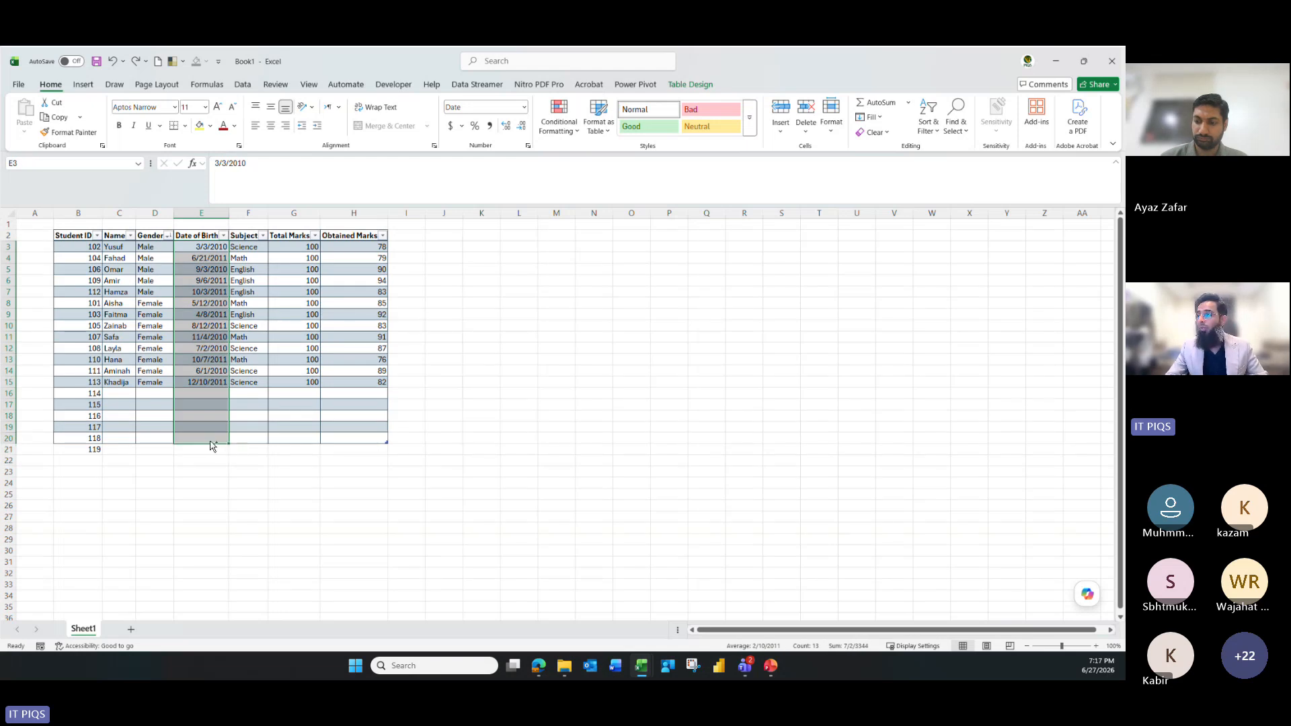
key(ctrl+1)
click(401, 219)
scroll(400, 225, down, 1)
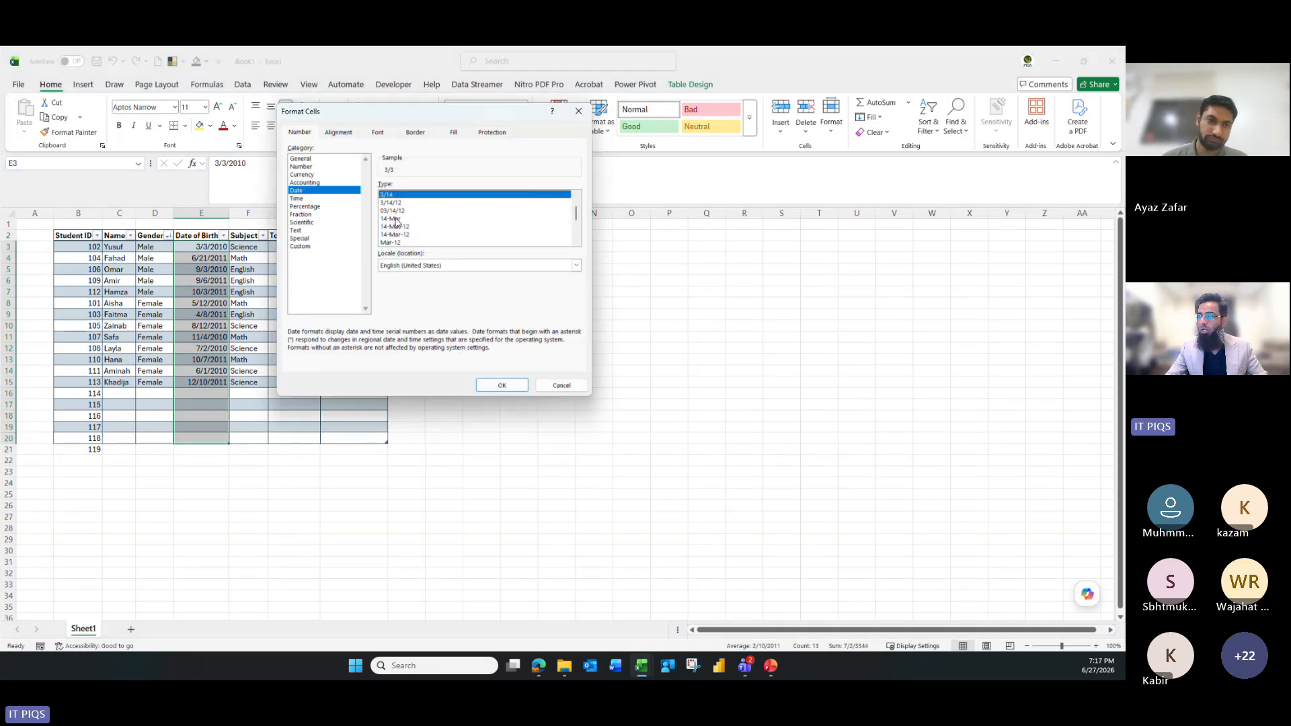
click(396, 235)
key(Return)
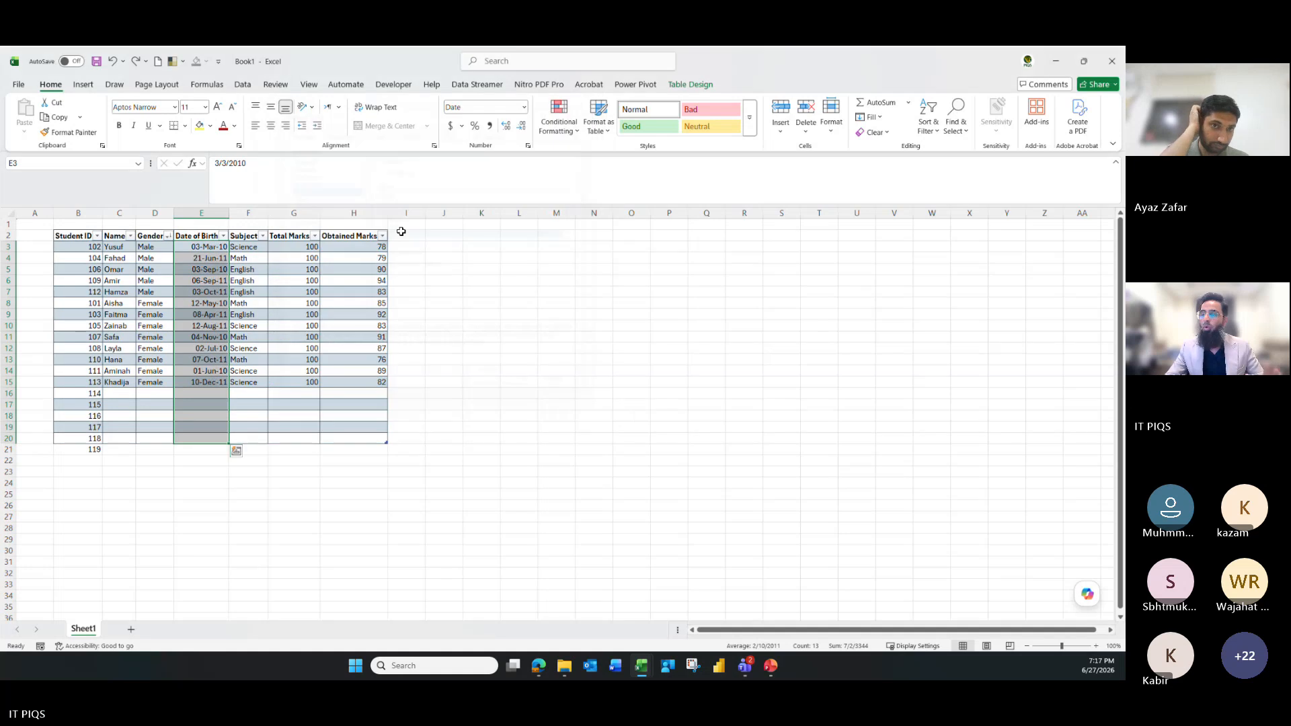
click(515, 360)
key(ctrl+s)
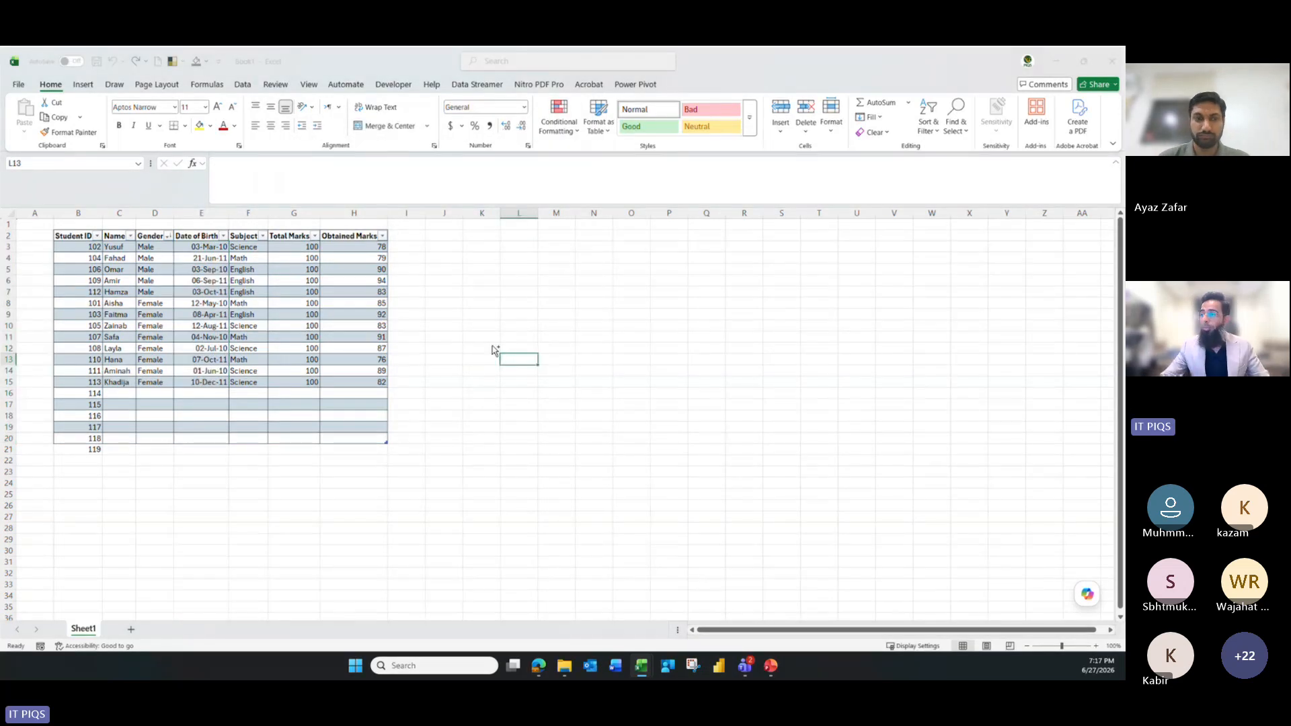
click(673, 493)
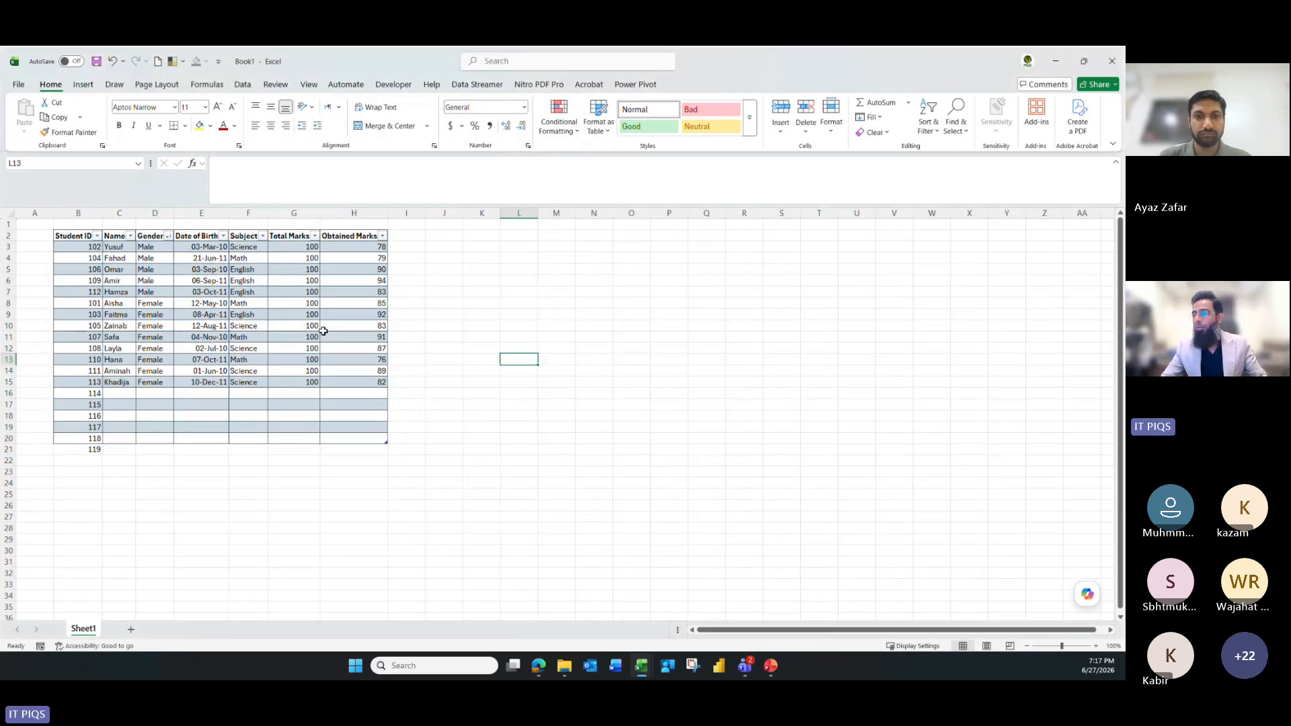
Apply the Medium table style with a dark blue header and light blue banded rows to the student table
click(322, 327)
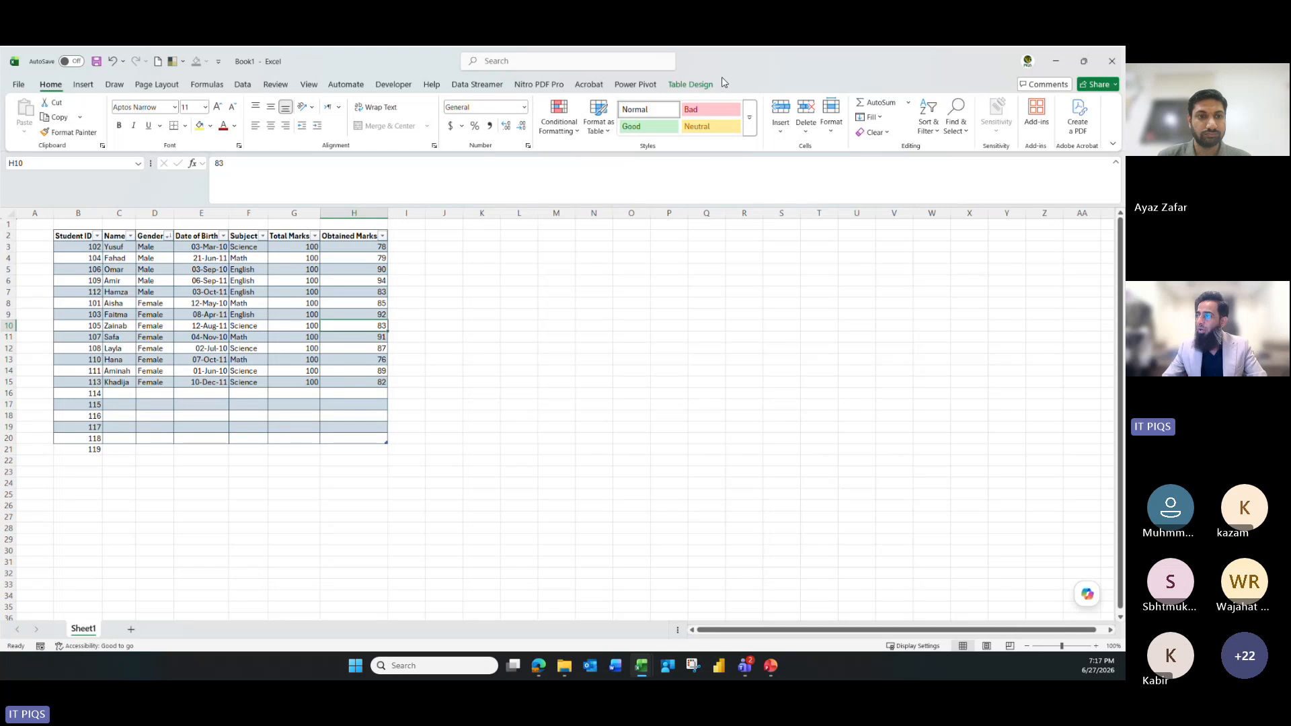
click(246, 292)
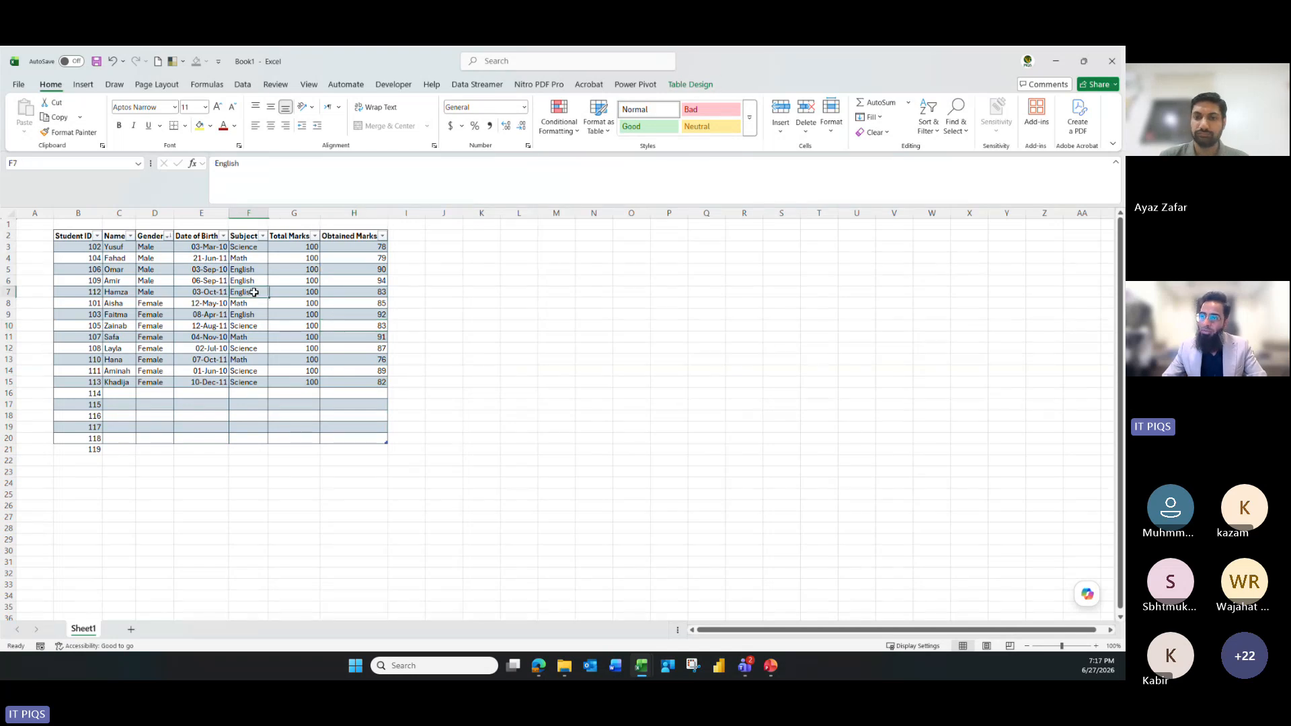
click(687, 84)
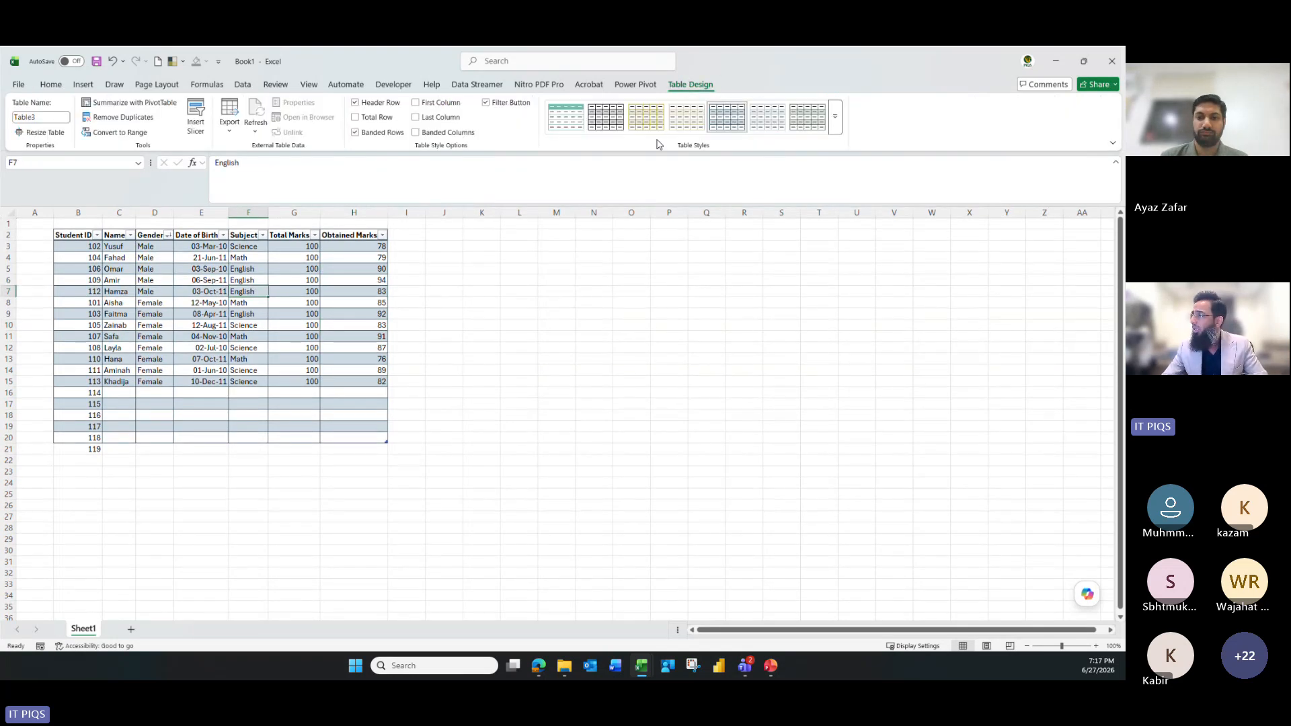
click(835, 116)
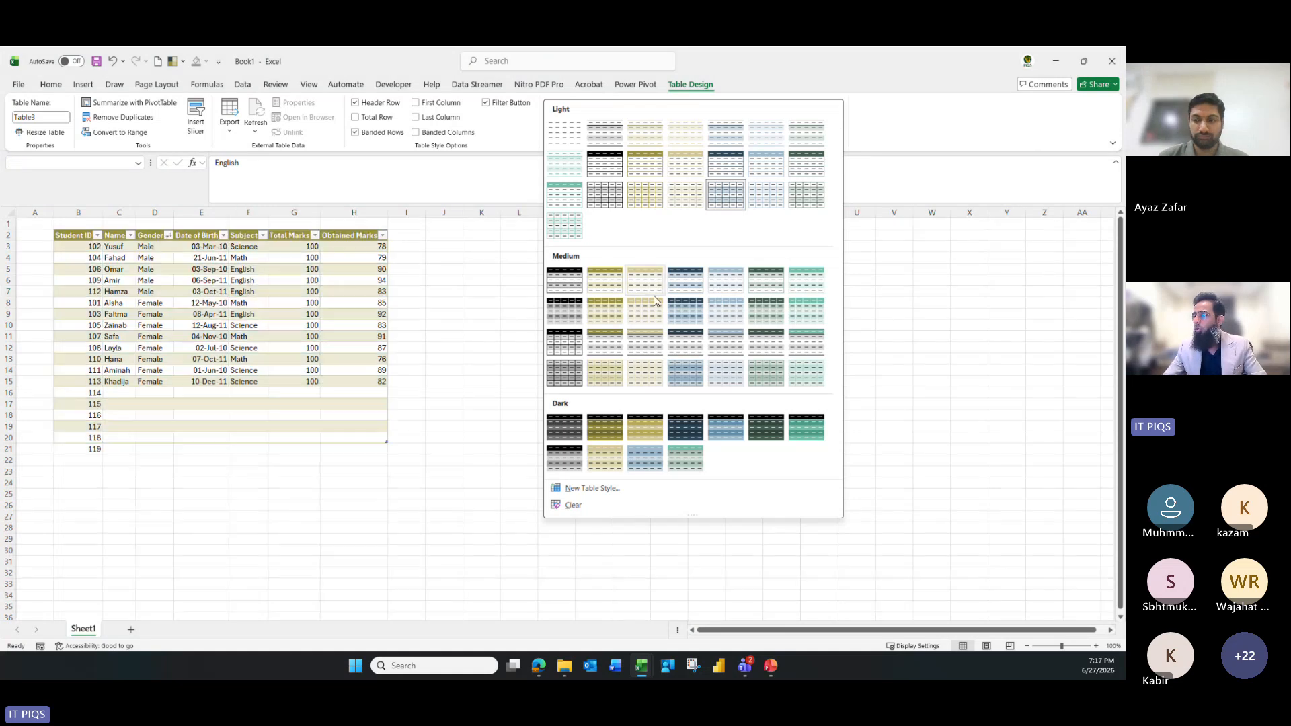
click(680, 282)
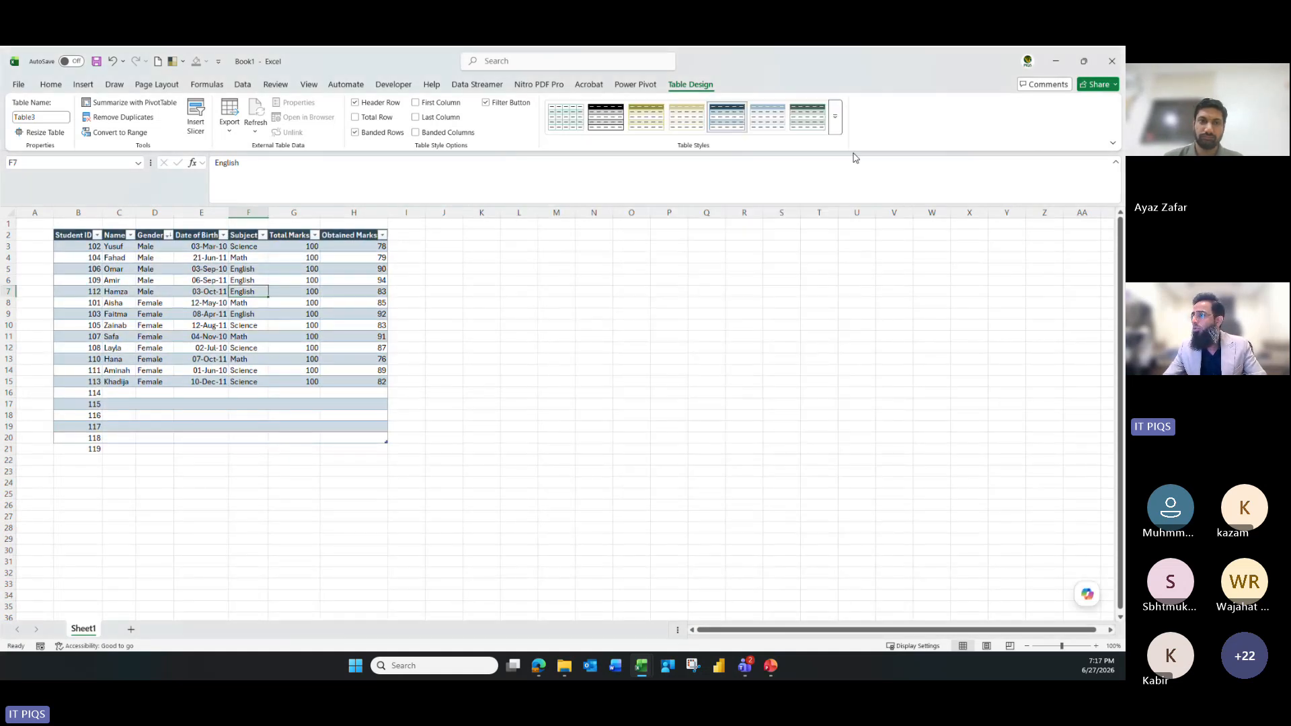
Try the dark green banded Medium style on the student table, followed by the Medium style with a tan header and grey bands
click(835, 116)
click(772, 308)
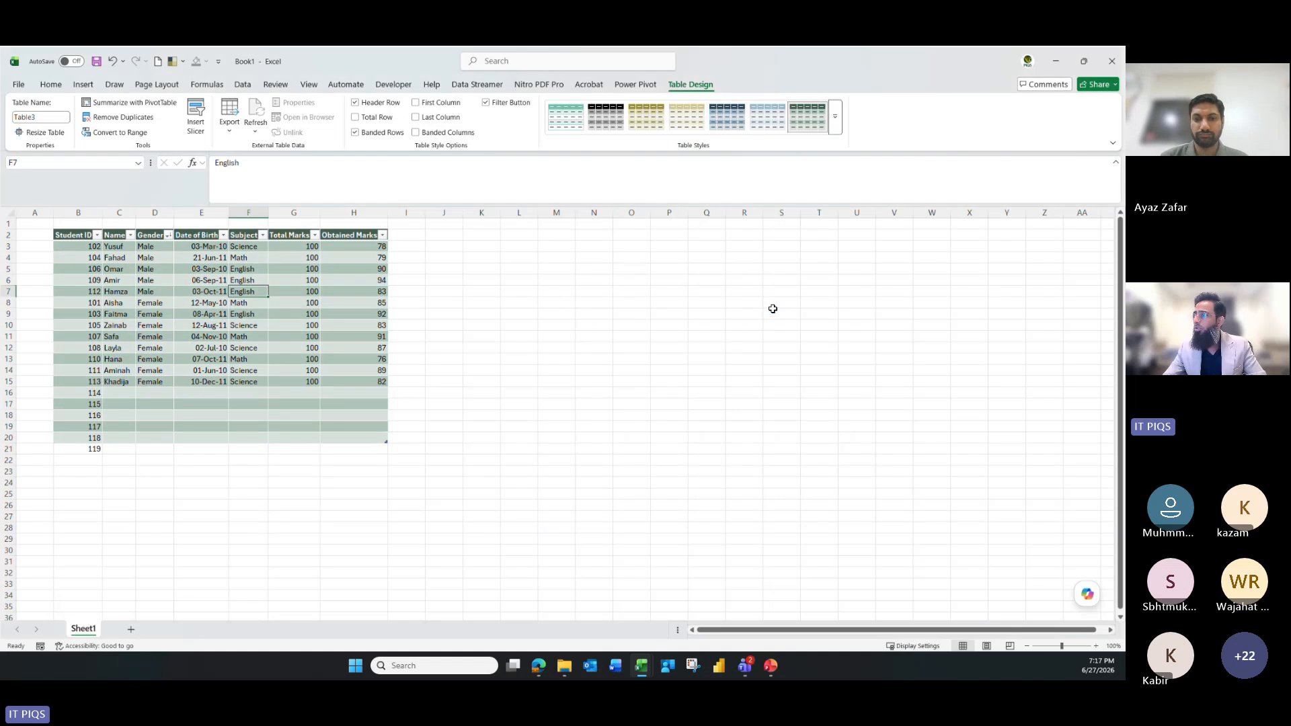
click(836, 116)
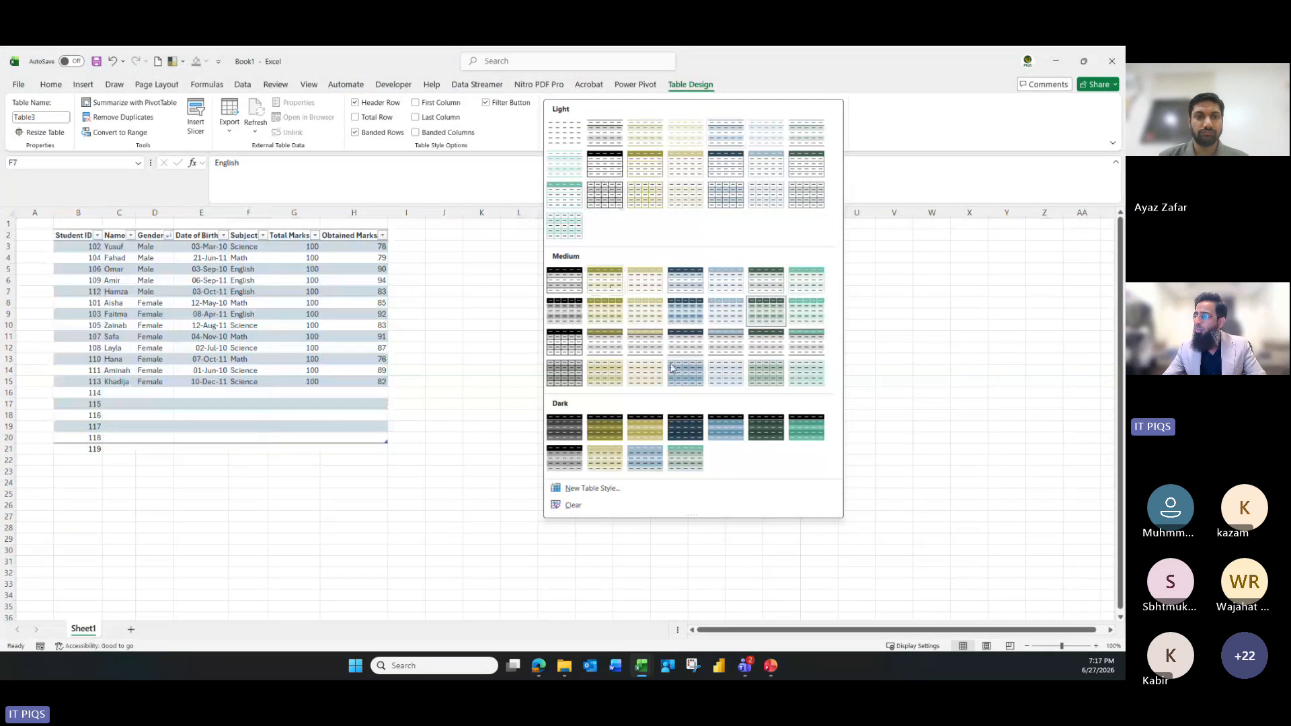
click(645, 341)
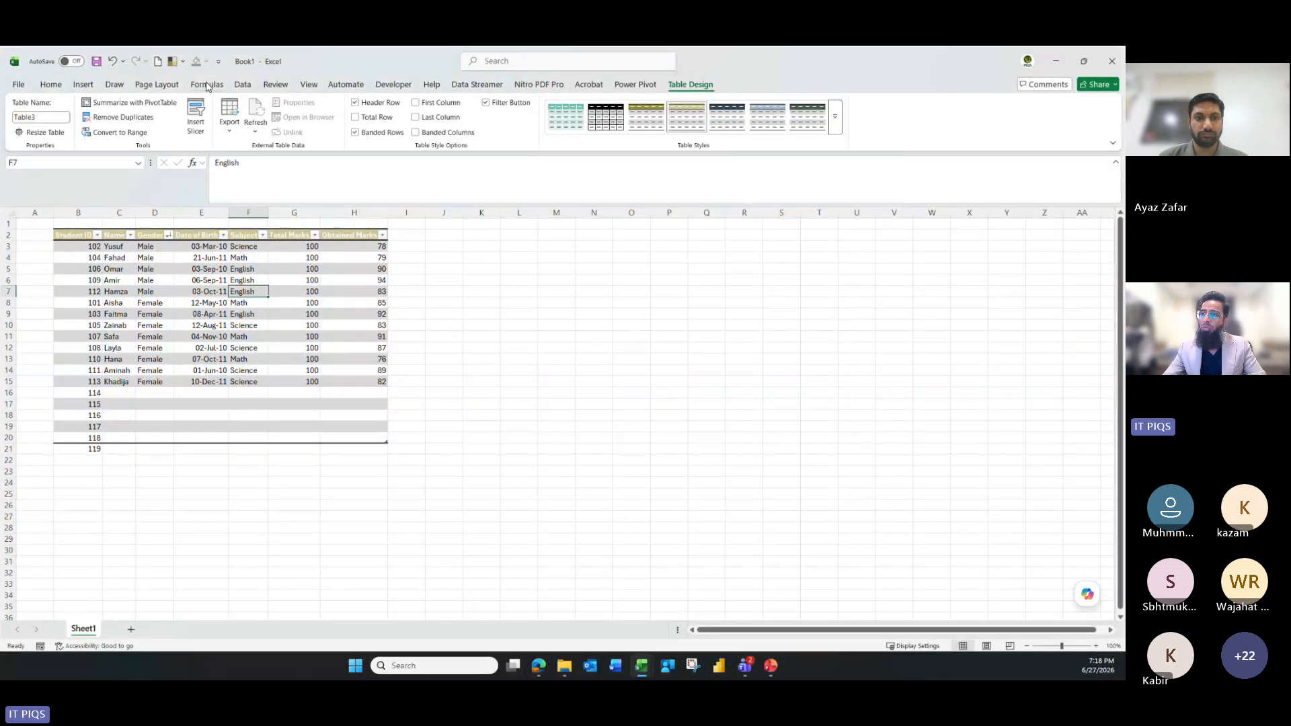
Change the workbook's theme colors to Blue Green and apply the grey Medium banded style to the student table
click(177, 62)
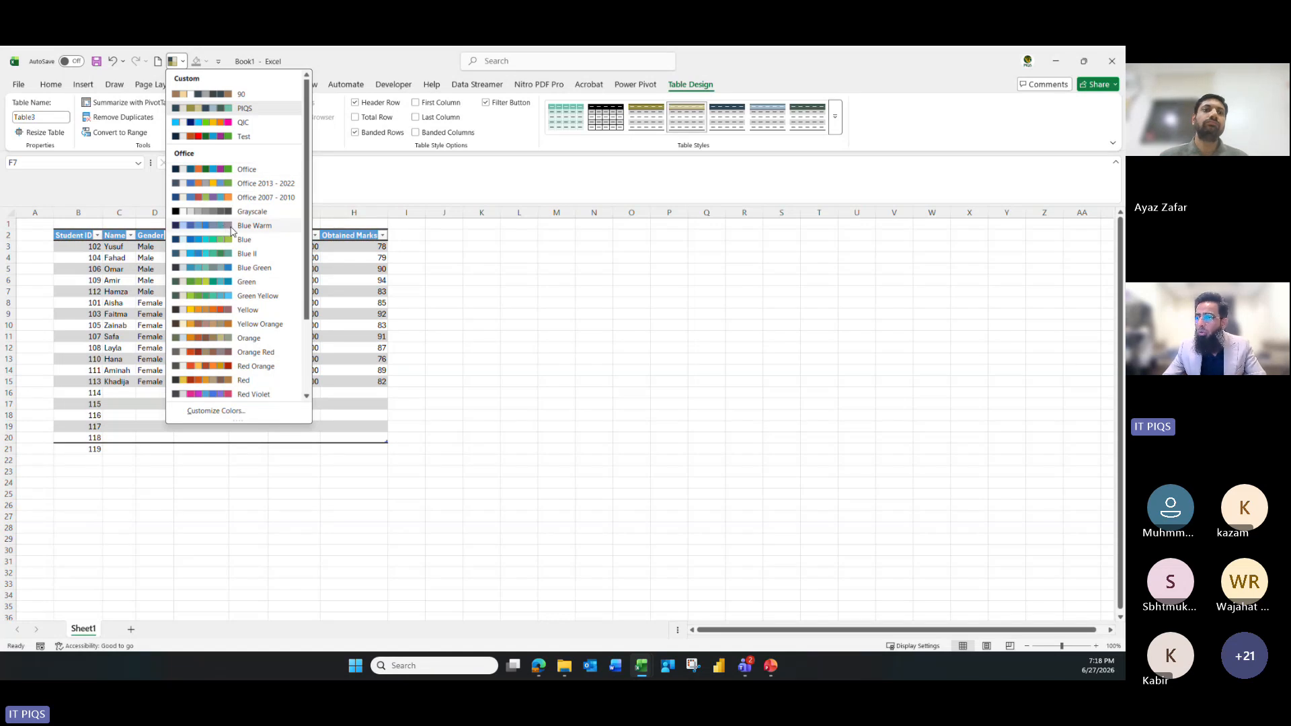
click(244, 268)
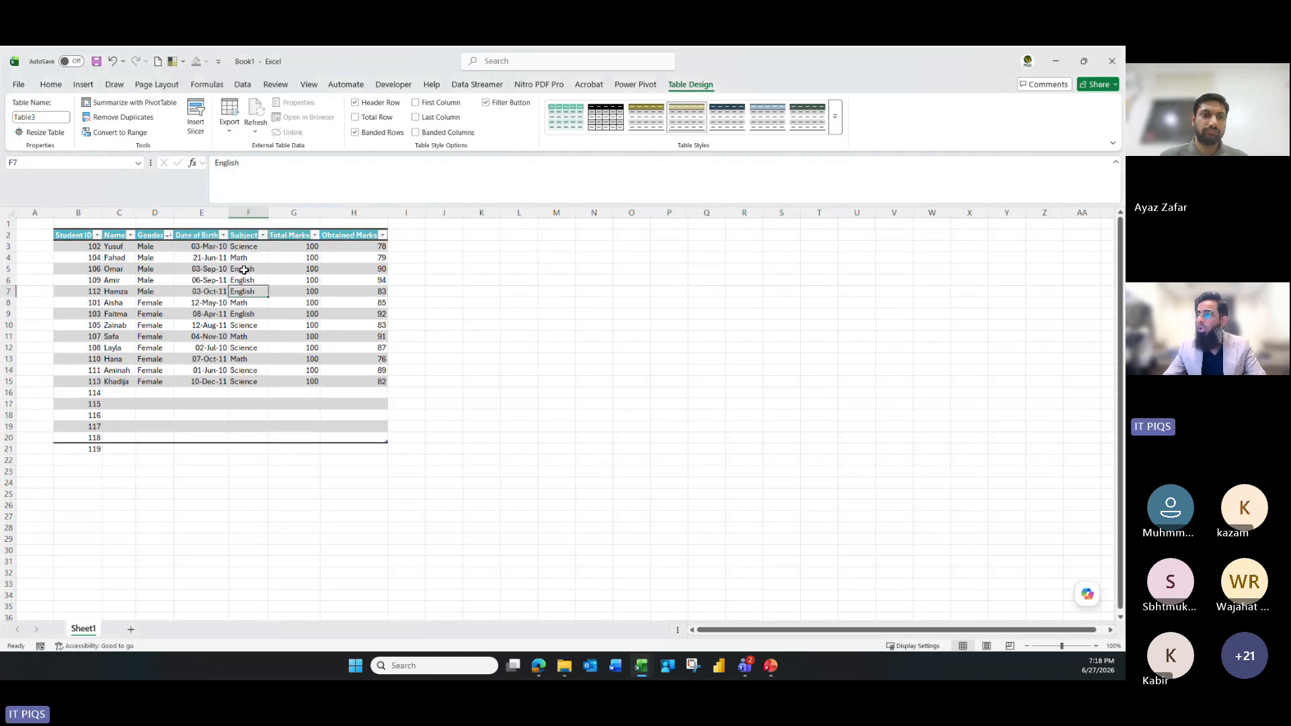
click(835, 122)
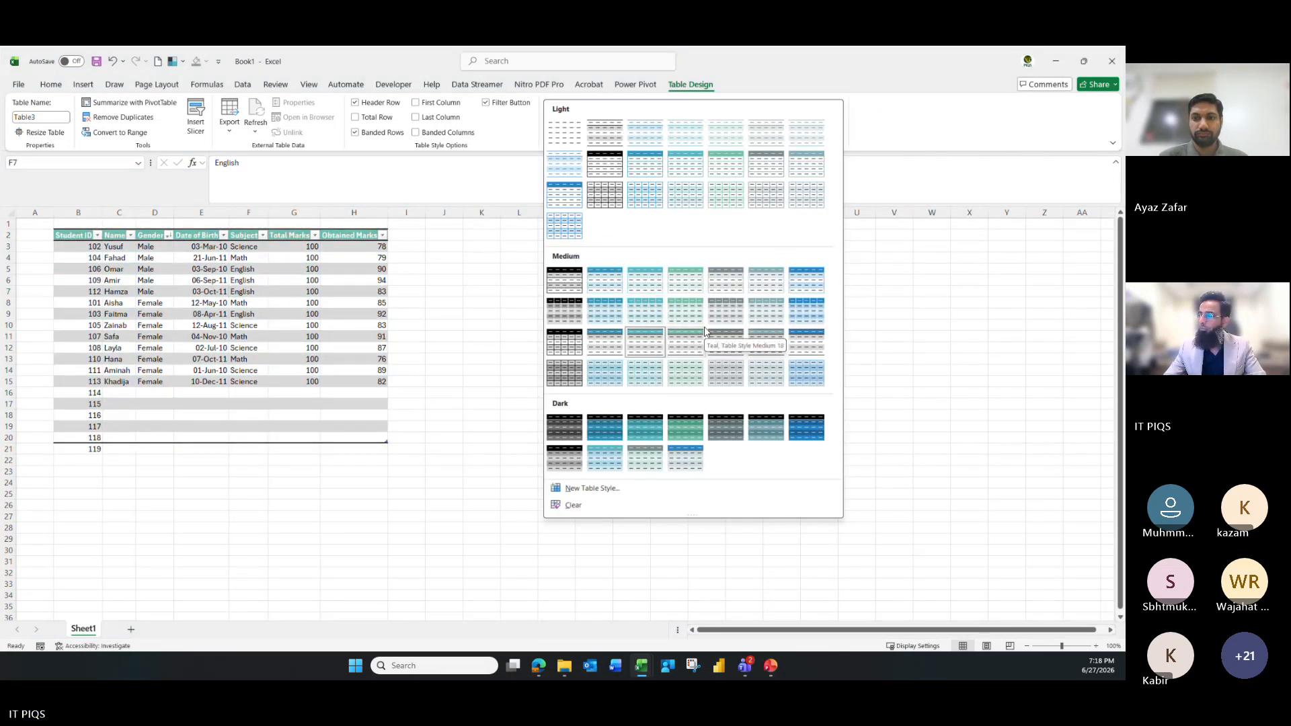
click(719, 316)
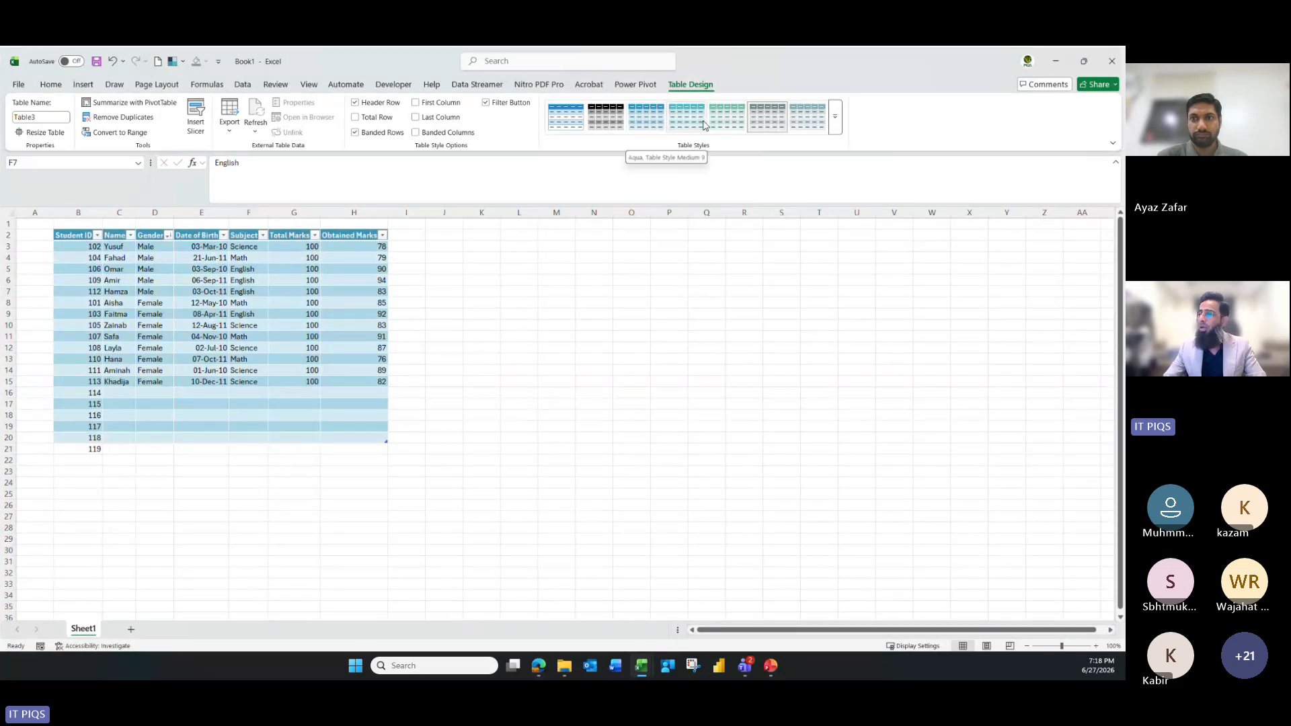
Apply the Light table style with grey banded rows and gridlines to the student table
click(836, 121)
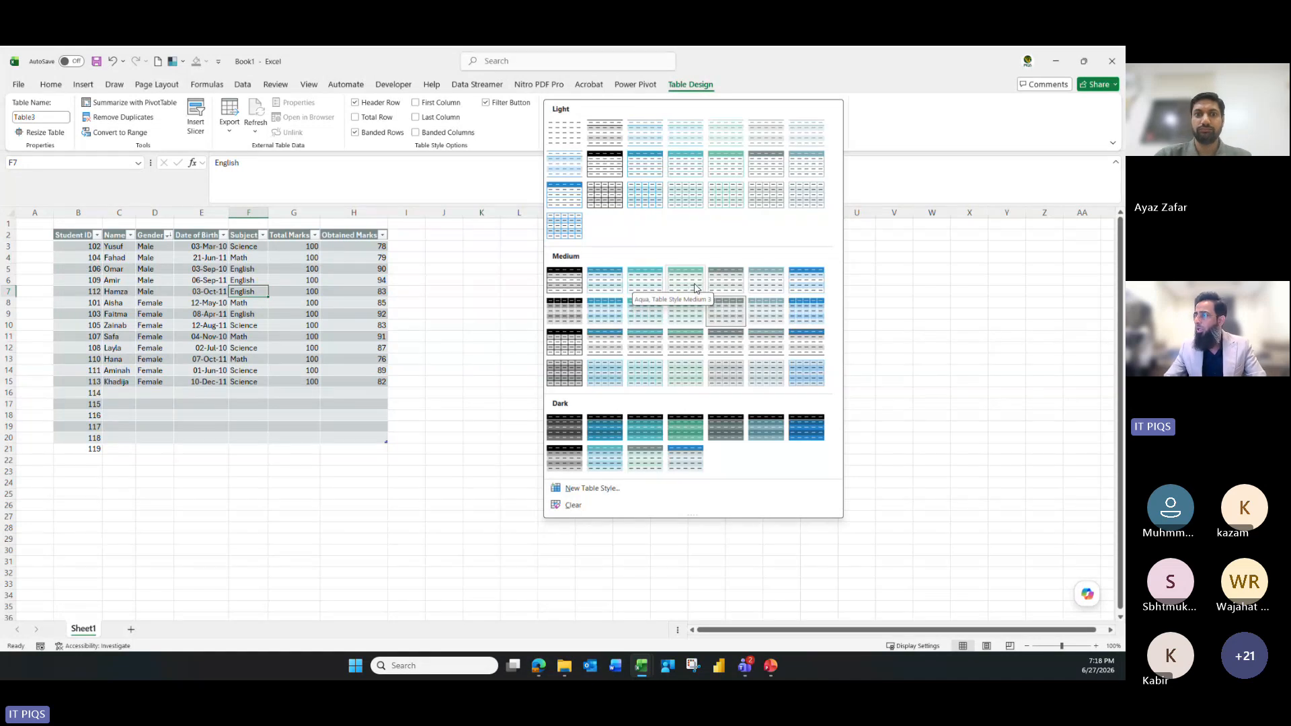
click(759, 206)
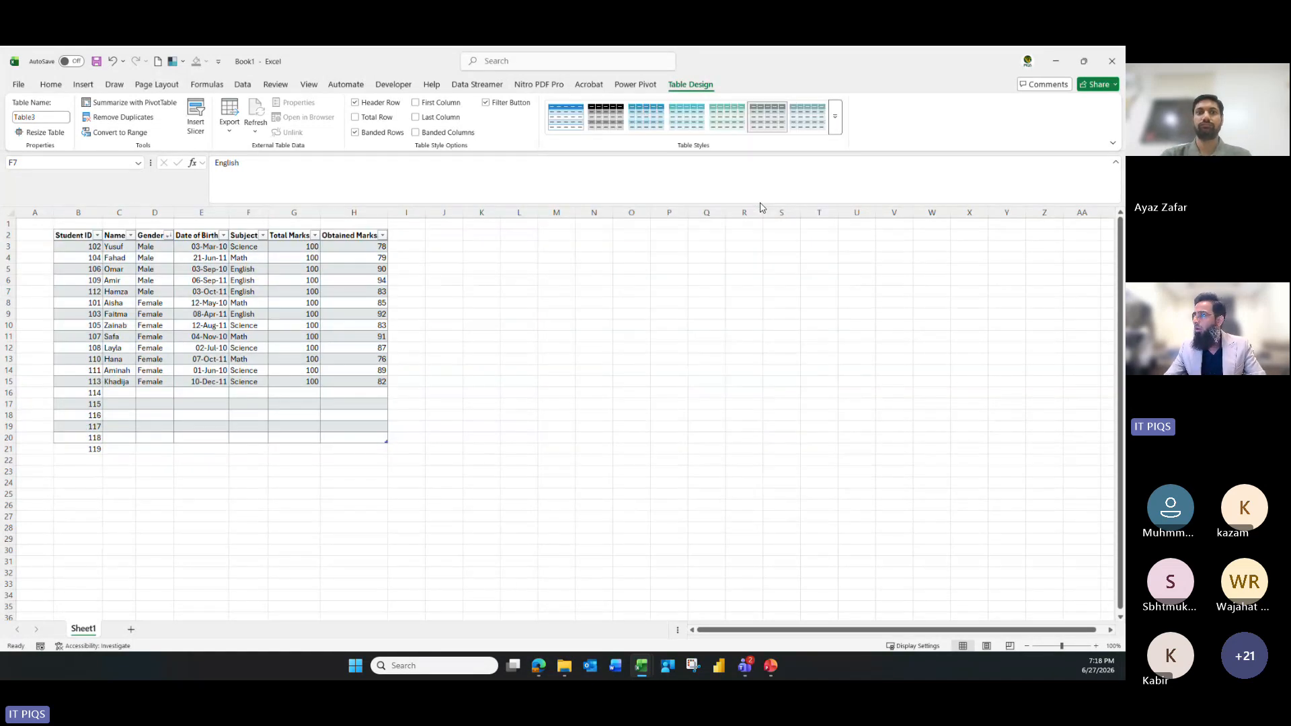
click(835, 118)
click(968, 274)
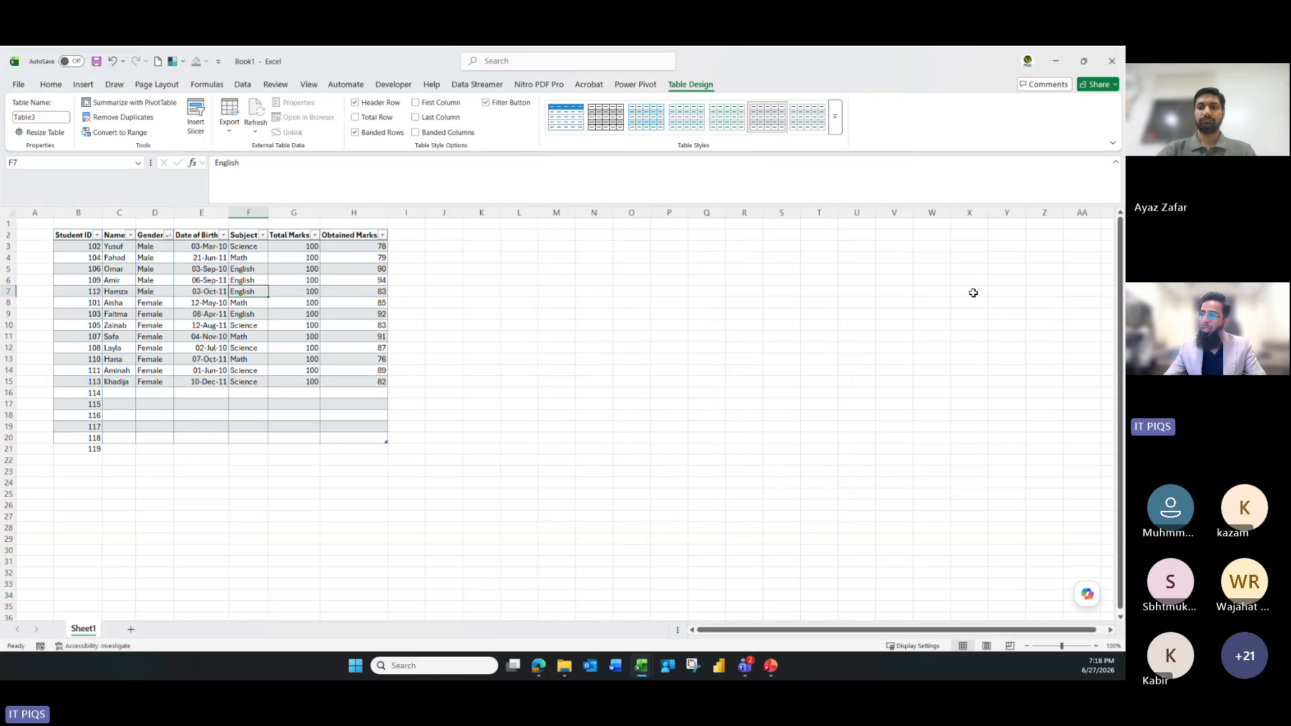
Hide and restore the student table's filter buttons, and do the same with its header row
click(340, 324)
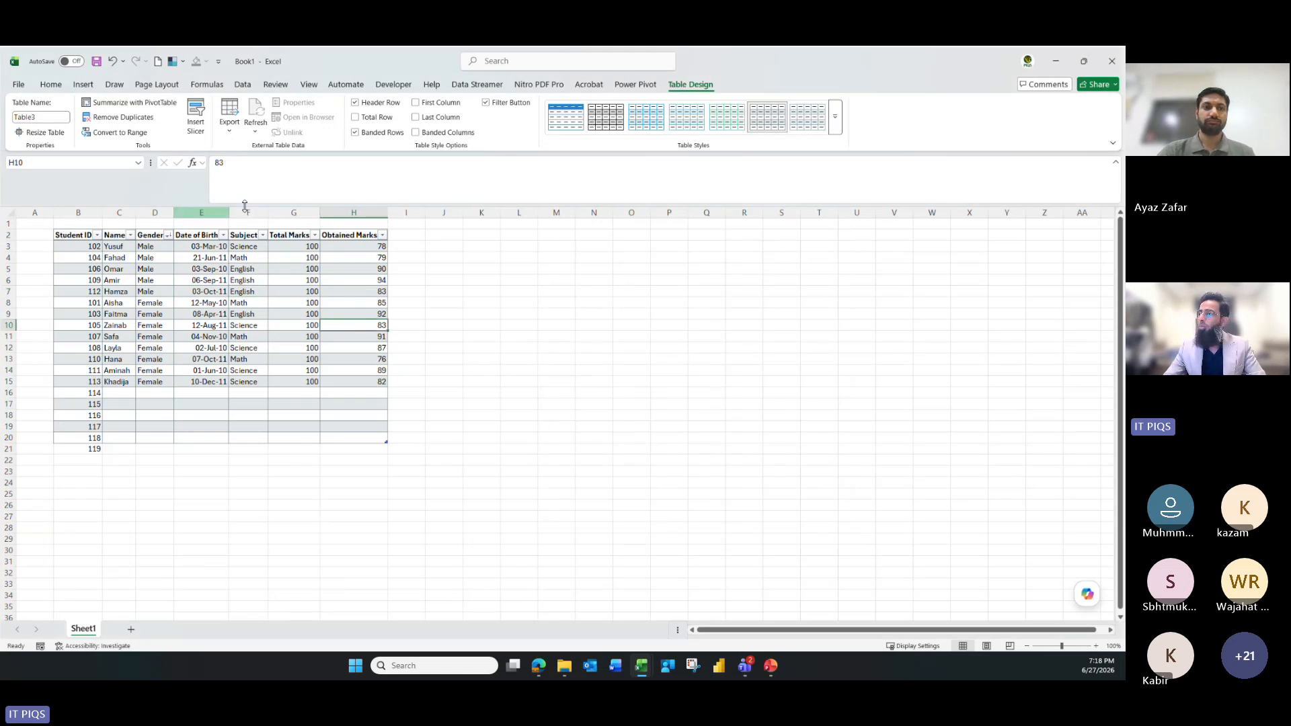
click(485, 105)
click(82, 235)
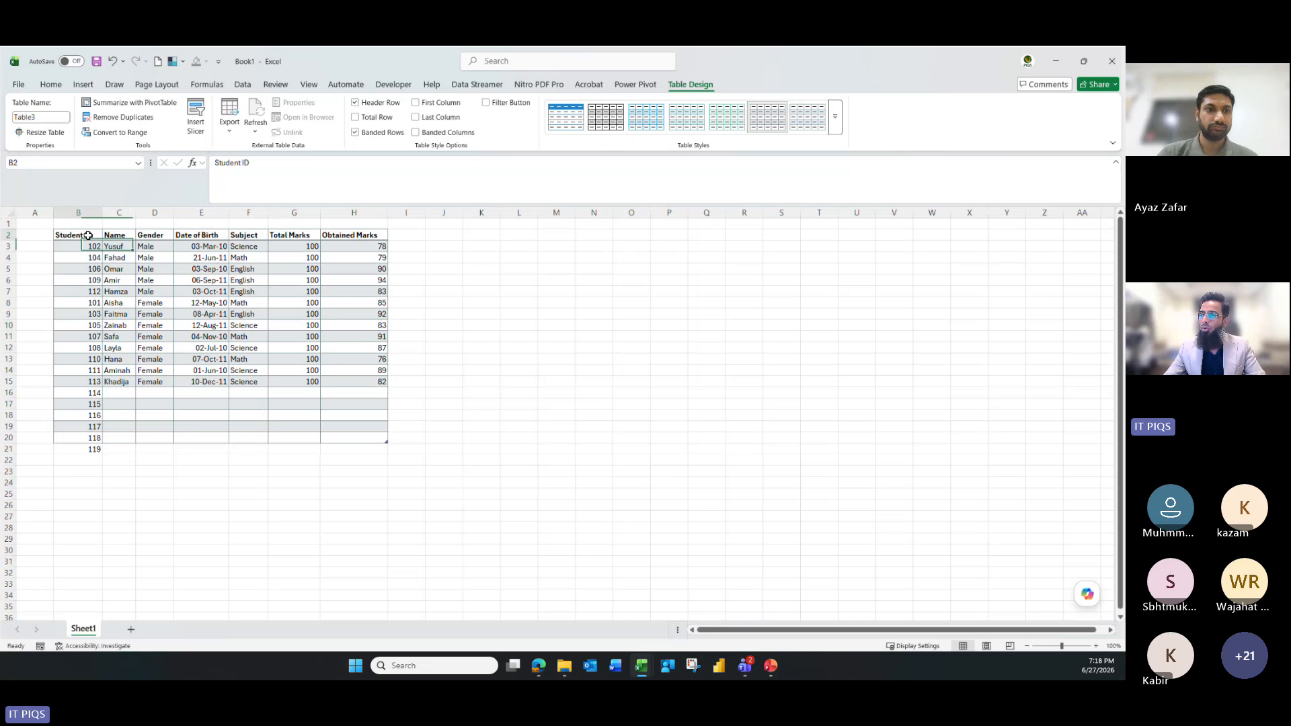
click(202, 293)
click(498, 105)
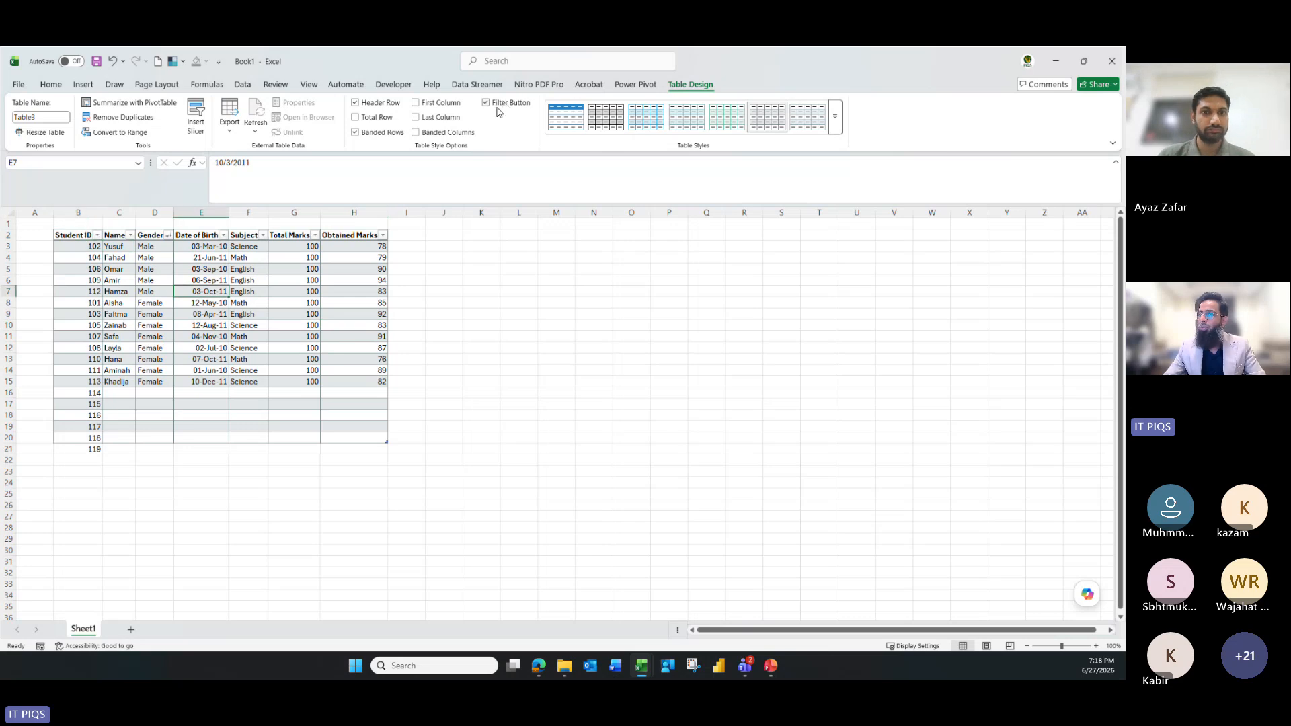
click(381, 106)
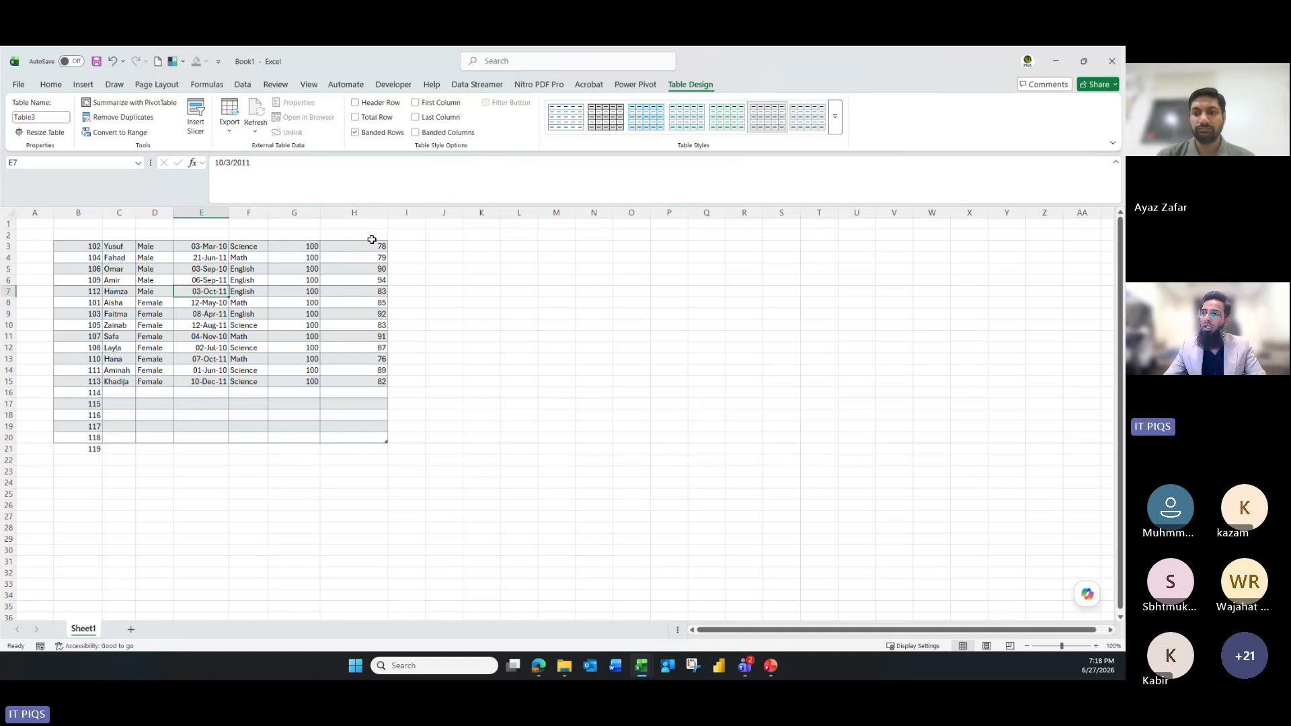
click(251, 276)
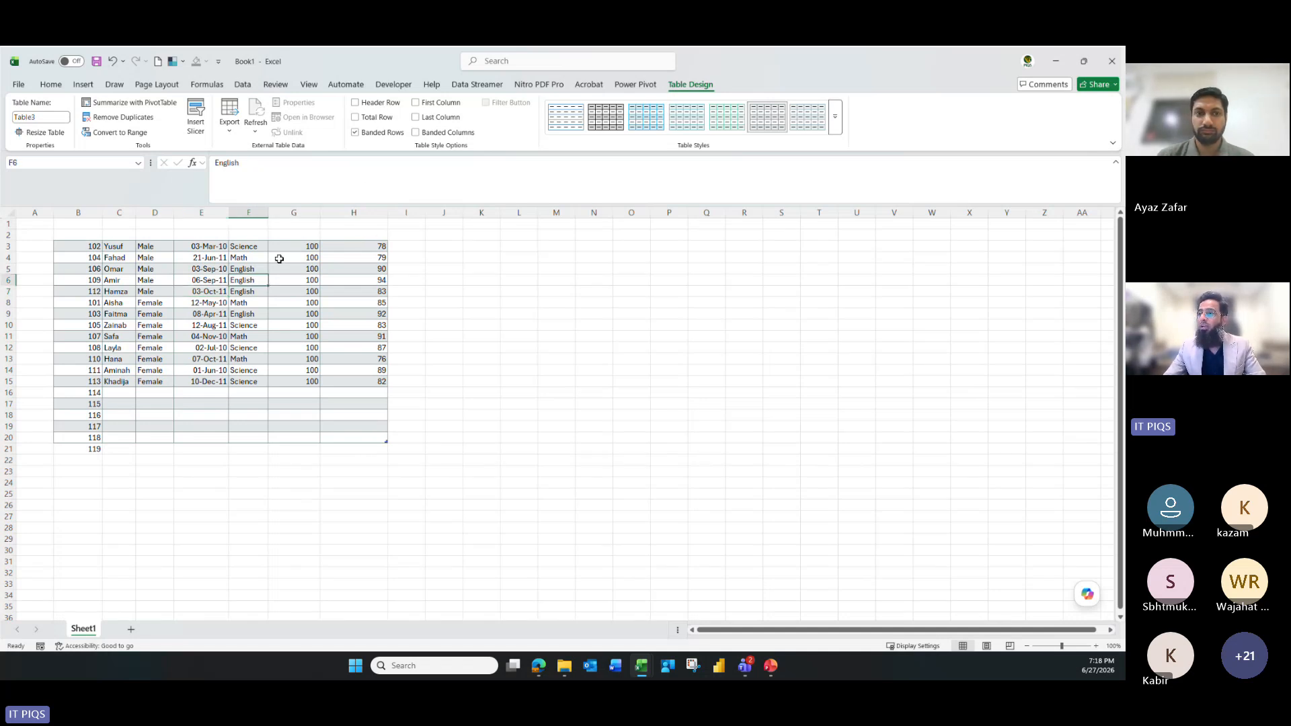
Add a total row to the student table and clear the leftover ID 119 below it
click(356, 117)
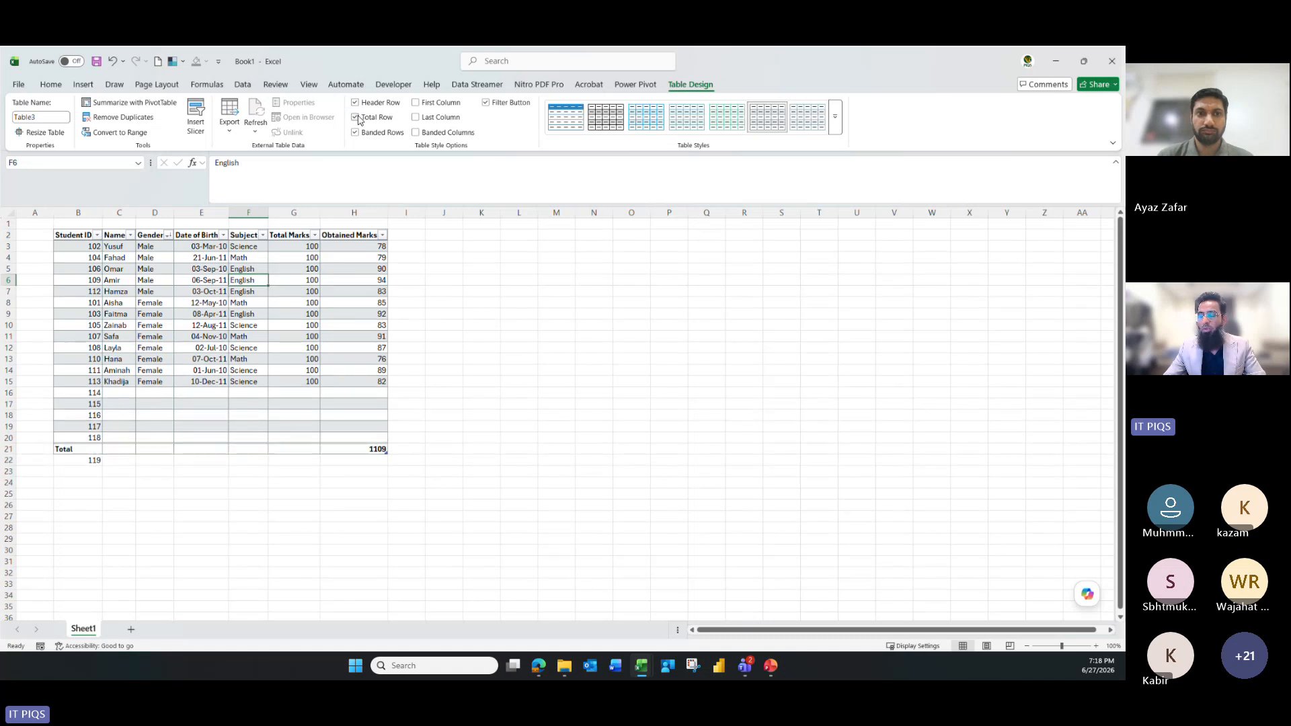
click(91, 461)
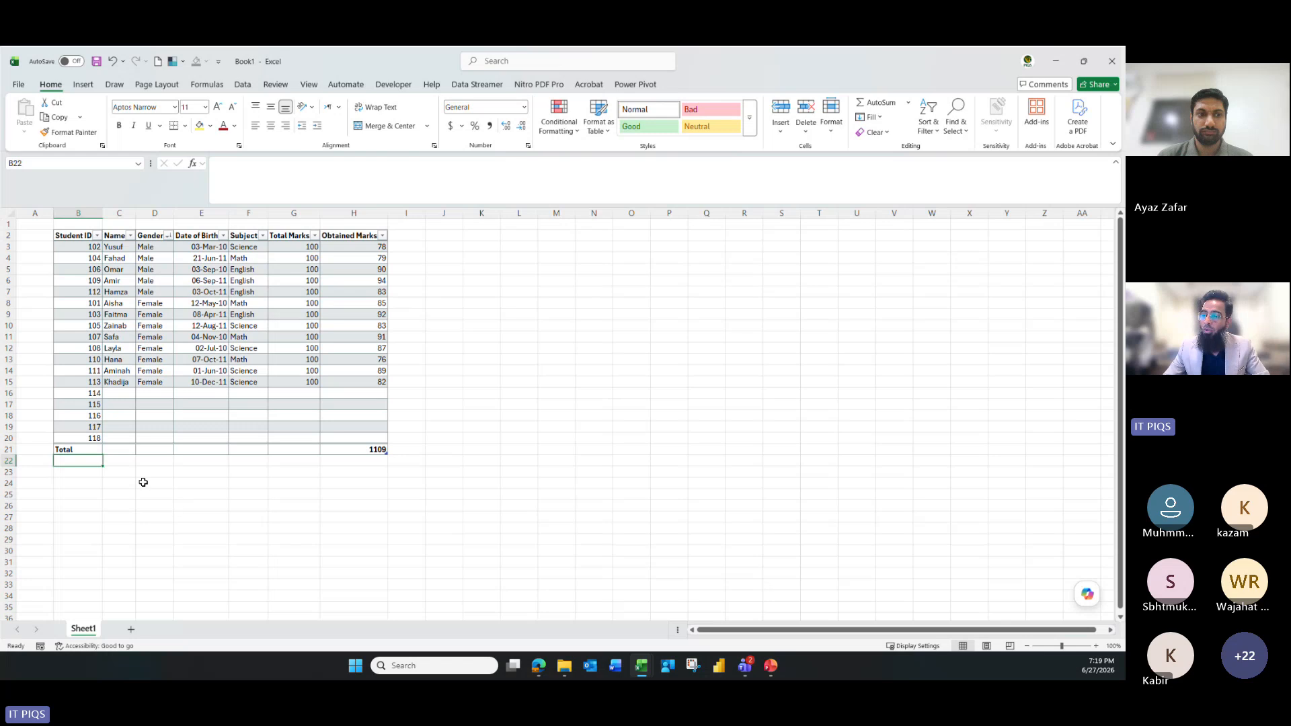
click(77, 447)
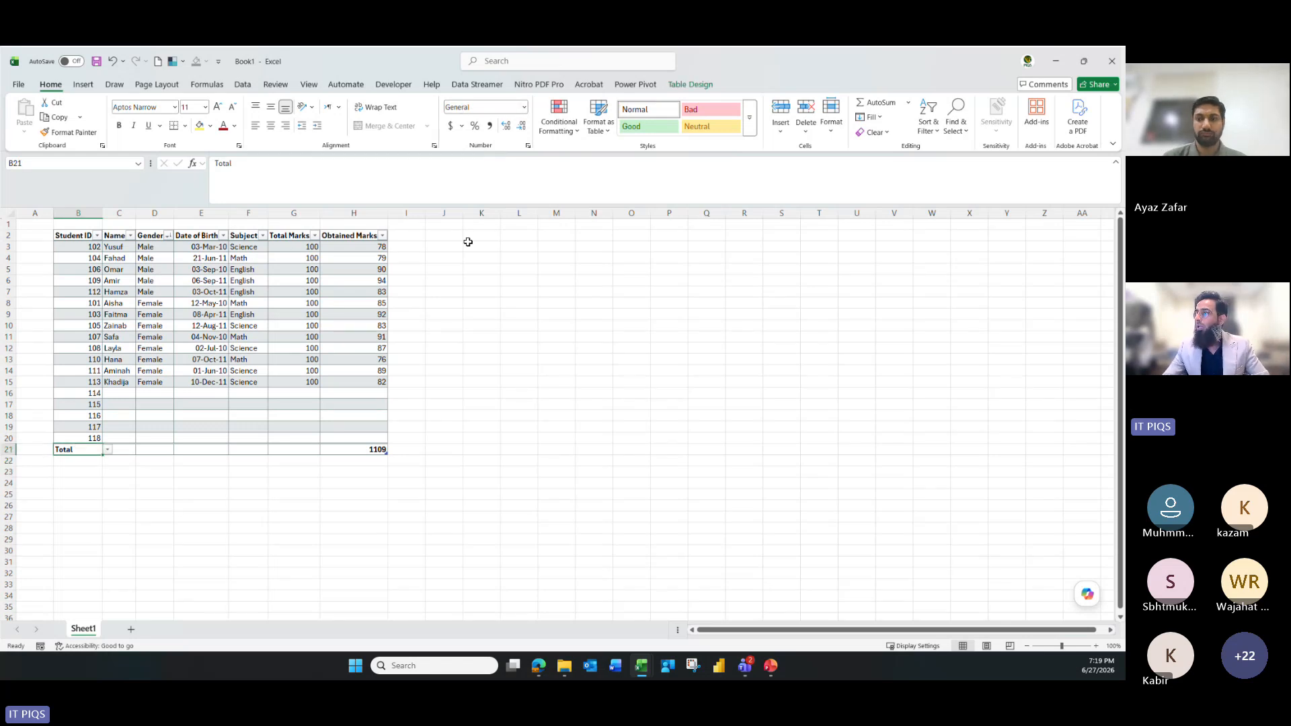
Insert slicers for Gender and Subject and place them side by side to the right of the student table
click(684, 85)
click(199, 291)
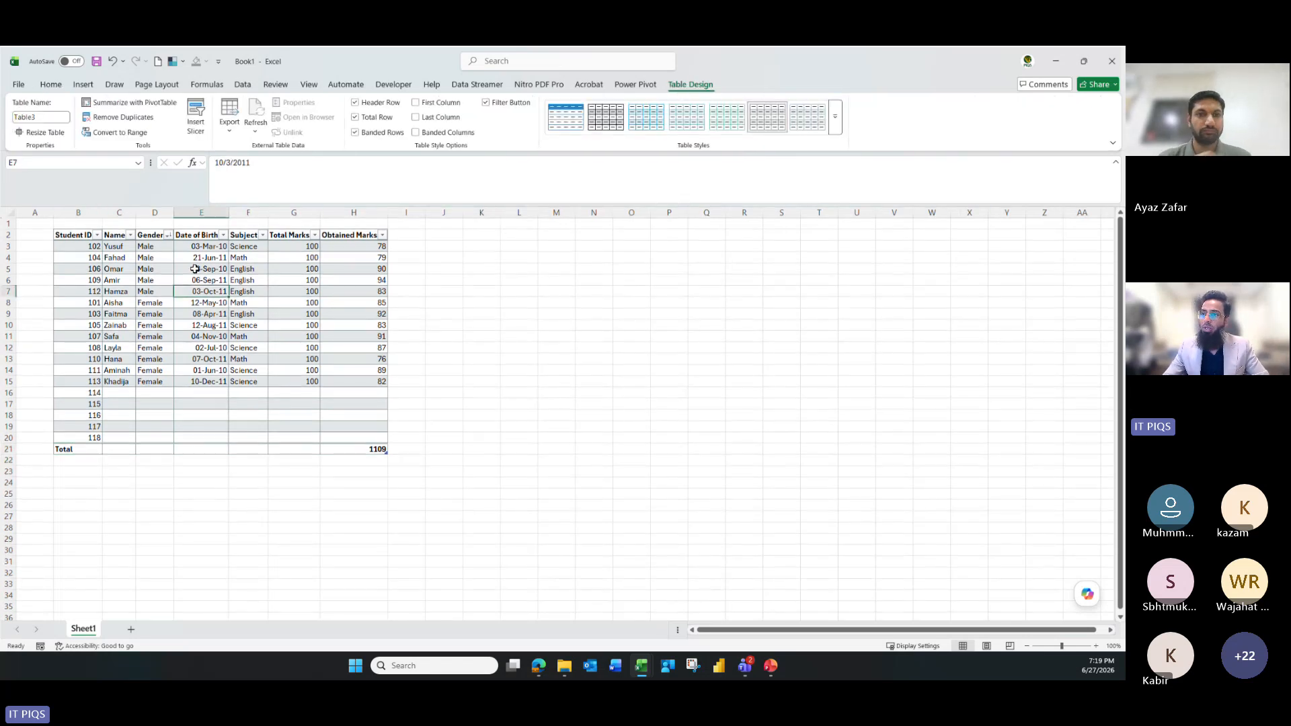
click(199, 122)
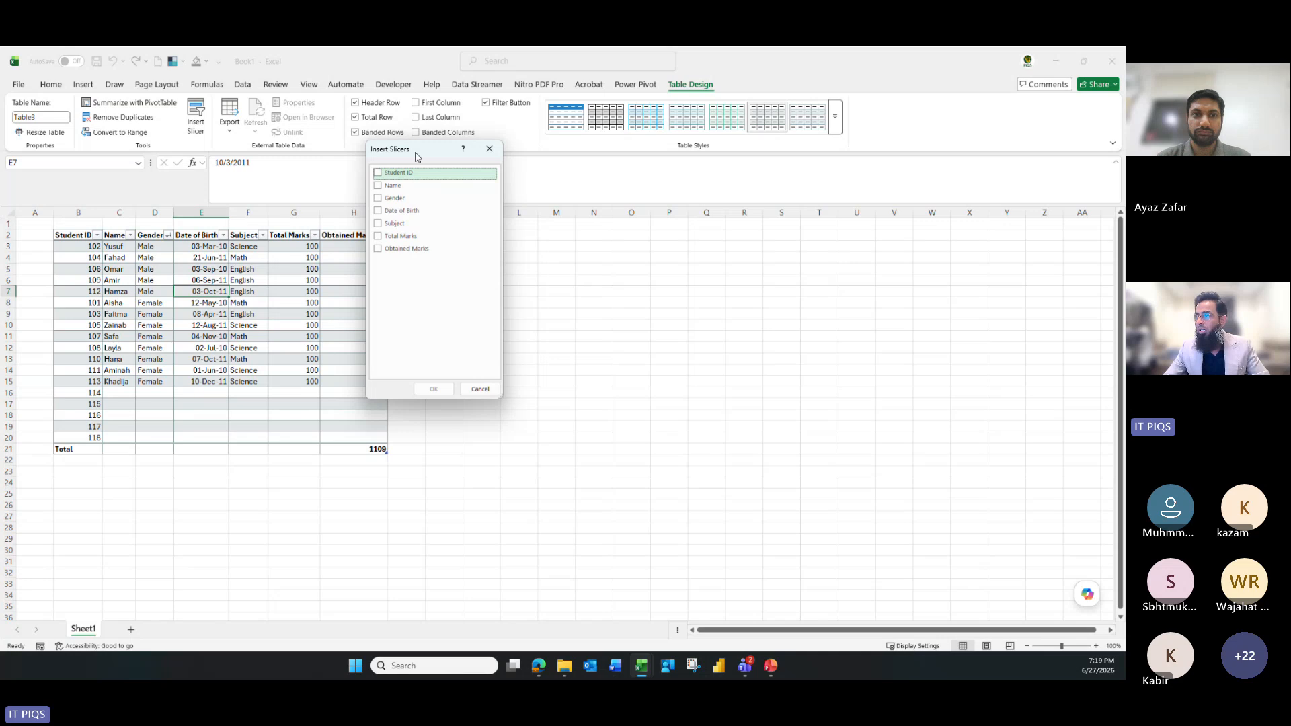
drag(416, 156, 654, 175)
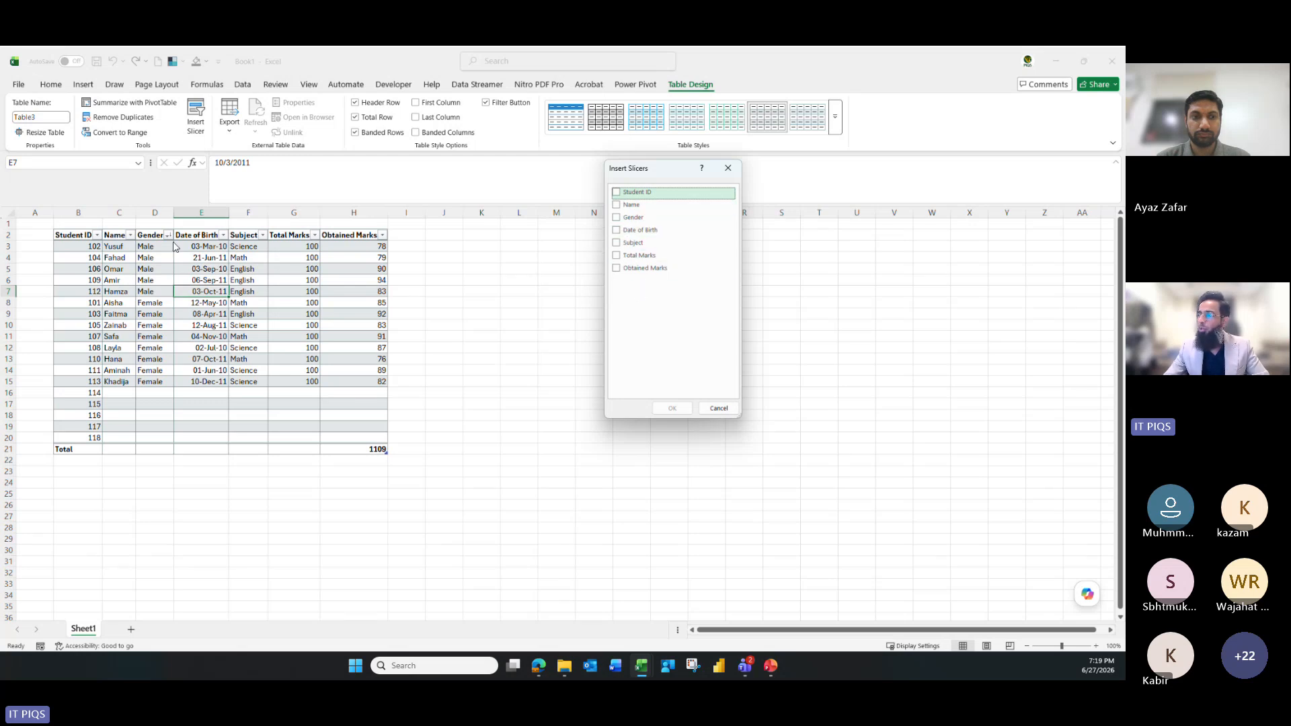
click(617, 218)
click(617, 244)
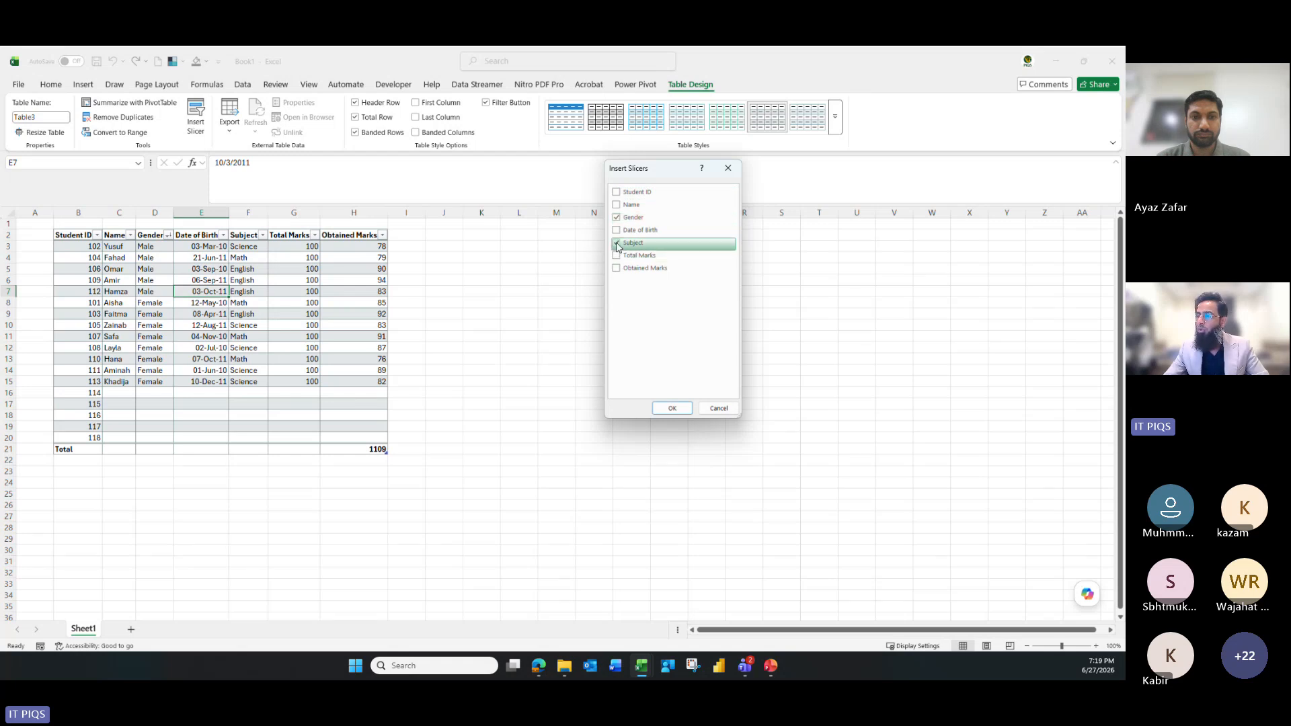
click(672, 408)
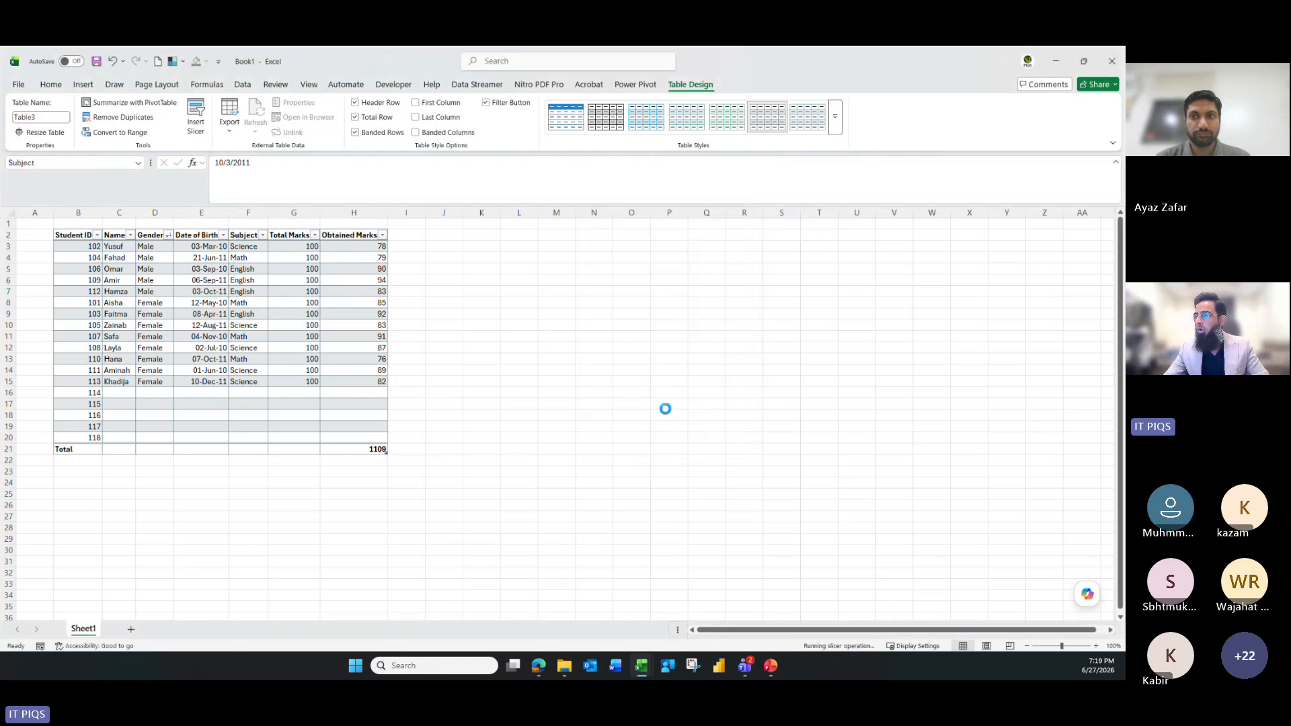
drag(515, 338, 442, 242)
drag(576, 367, 583, 242)
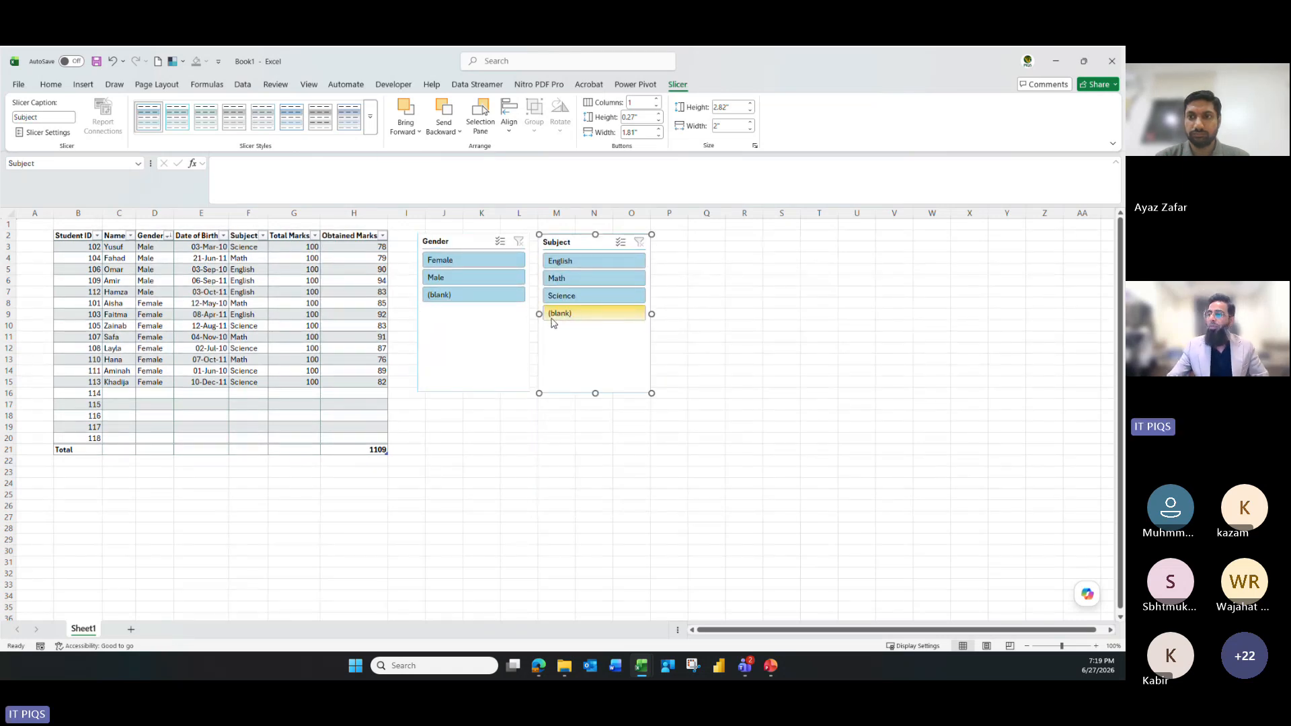
Use the slicers to filter for Male Math students and for Female Math students, and clear both slicer filters
click(480, 276)
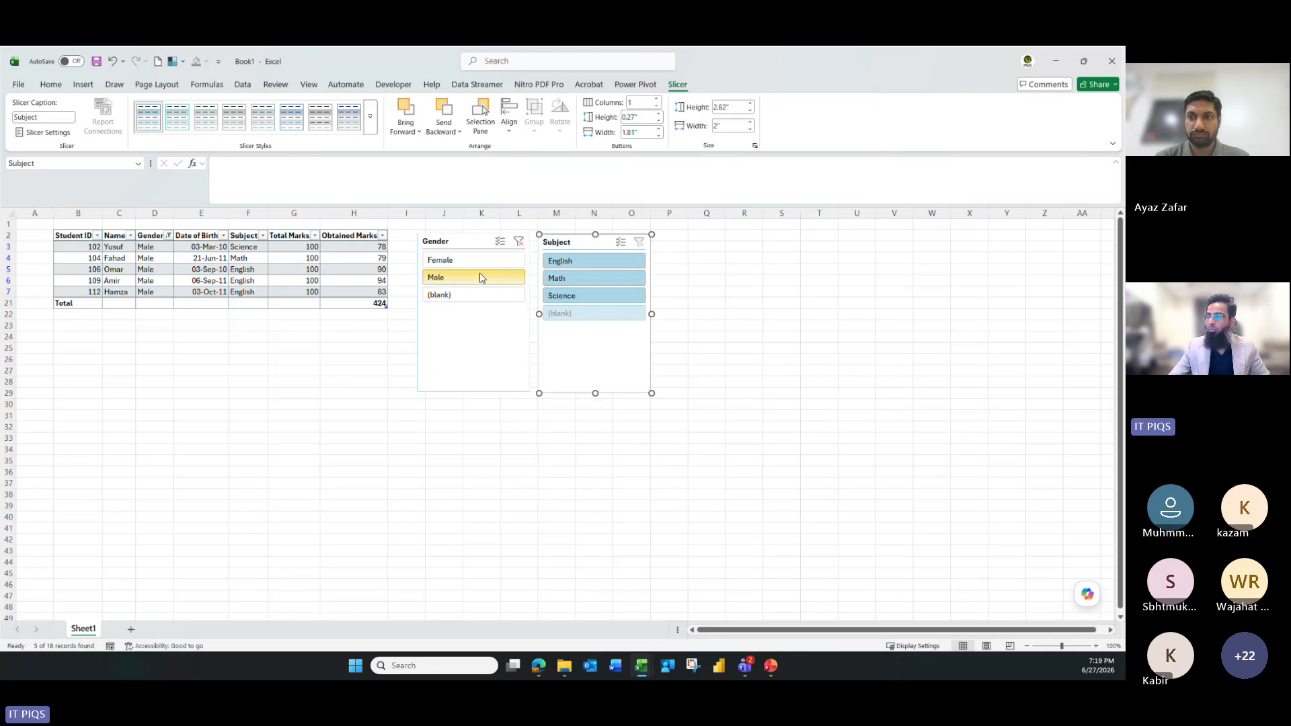
click(577, 284)
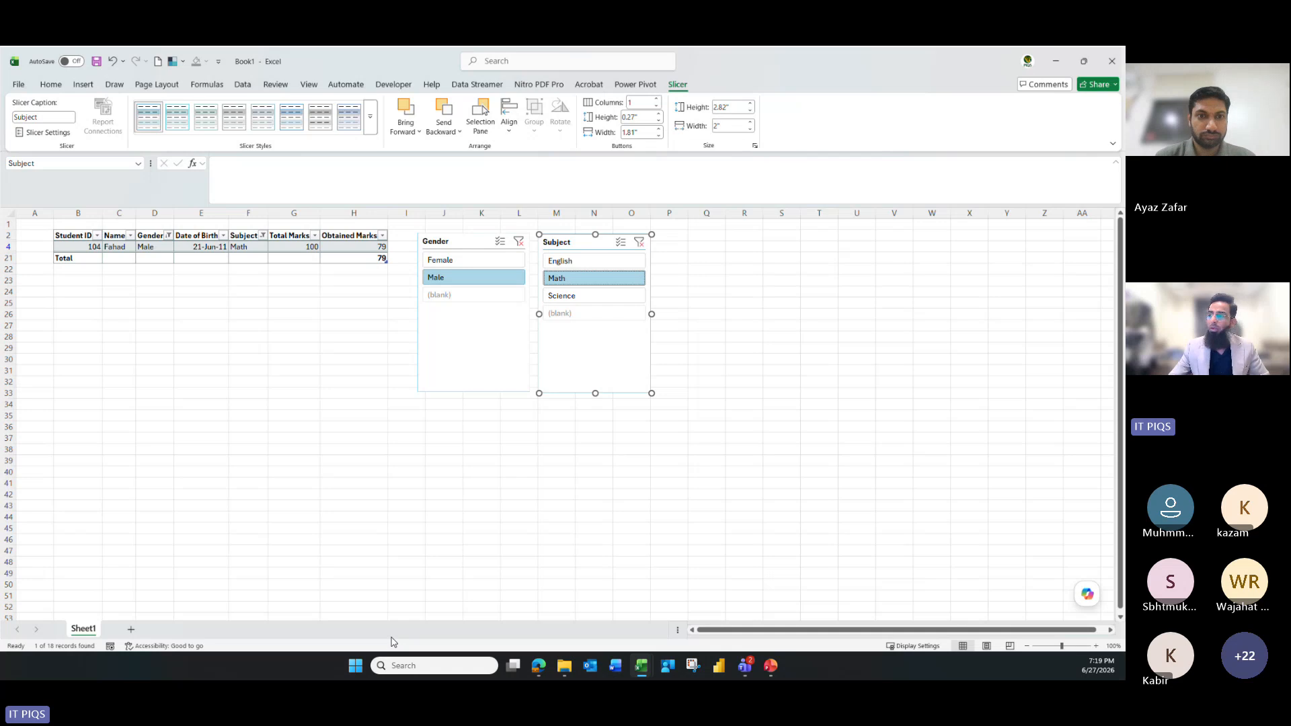
click(469, 266)
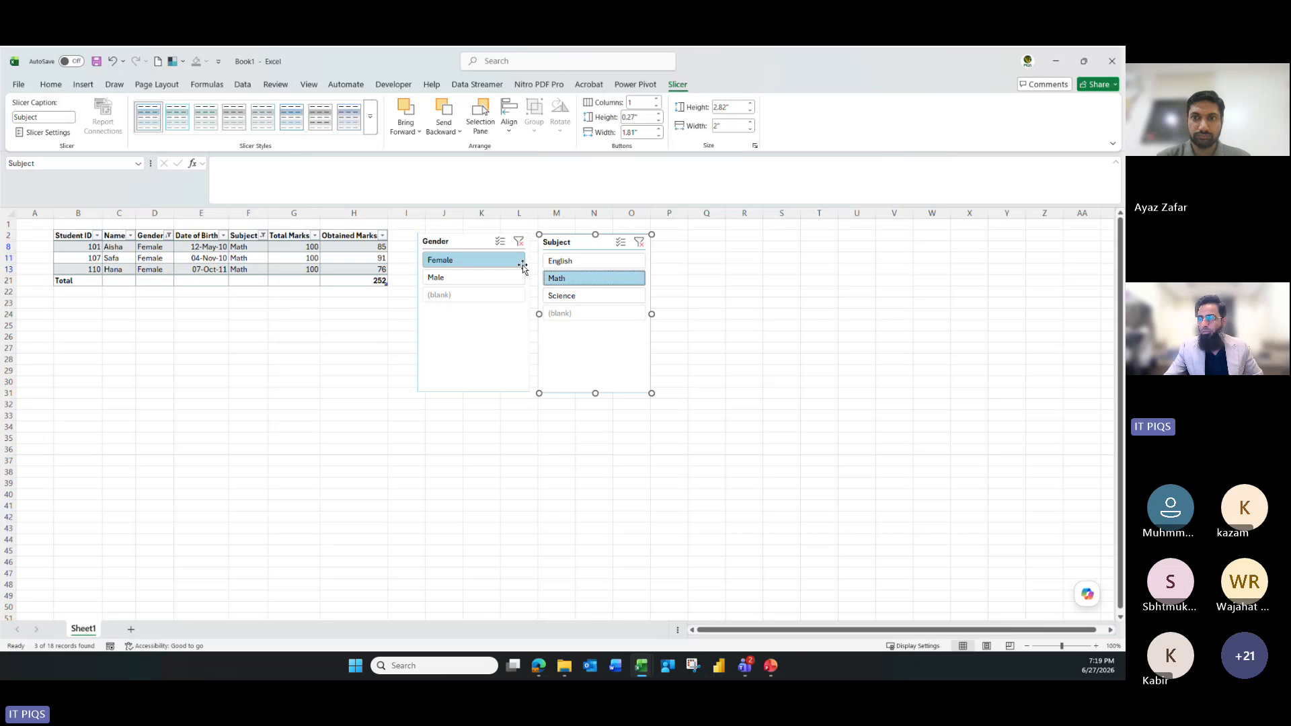
click(455, 243)
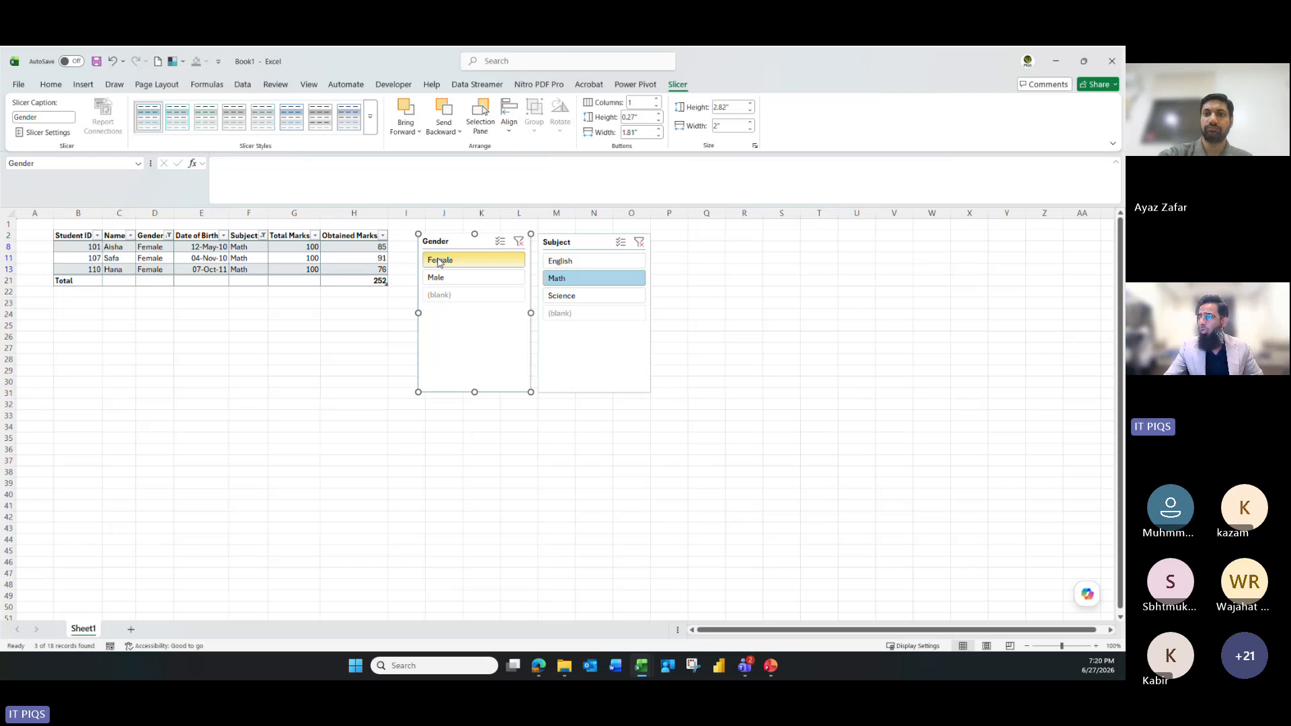
click(518, 241)
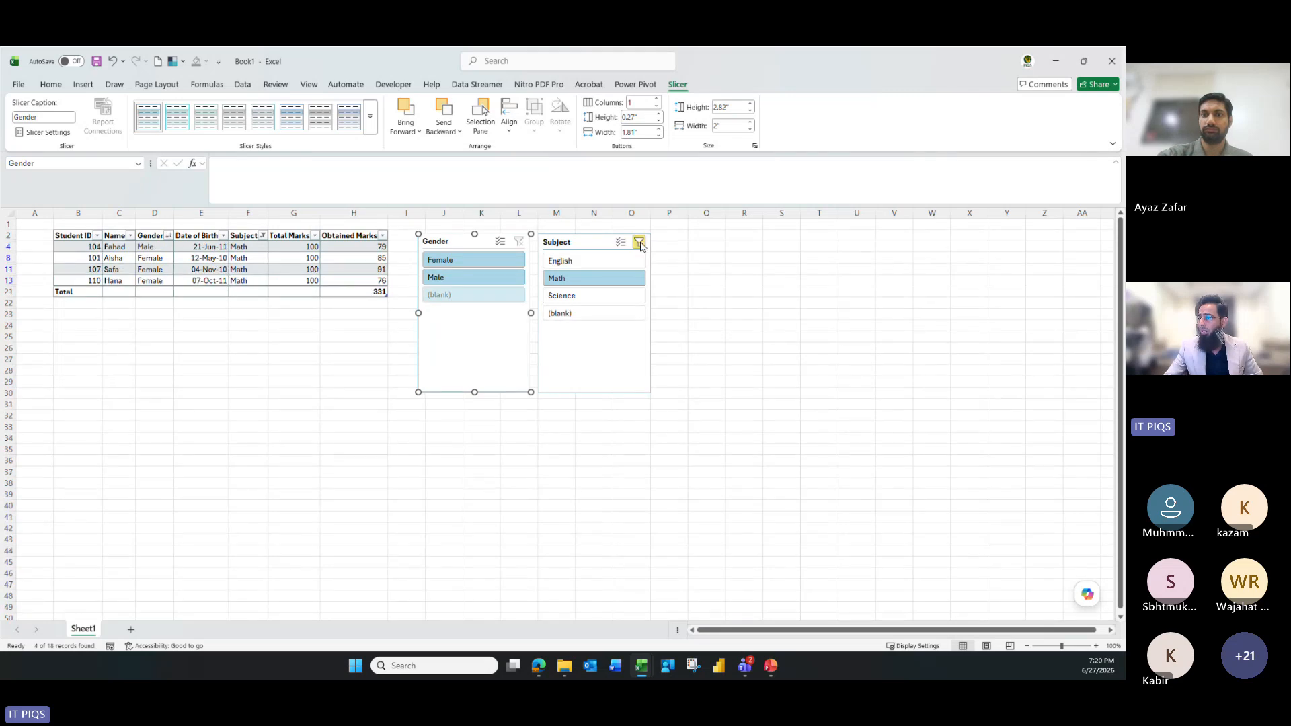
click(638, 243)
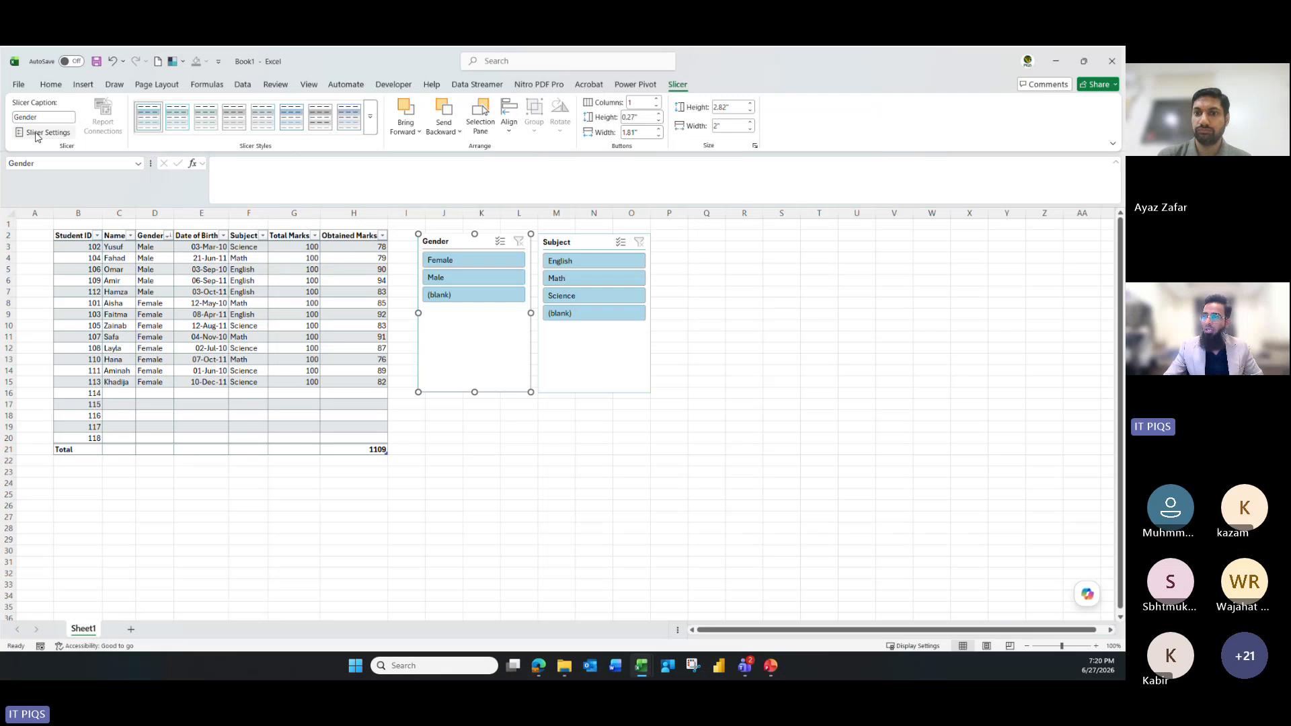
Apply the Dark blue slicer style to the Gender slicer and the Dark teal style to the Subject slicer
click(369, 123)
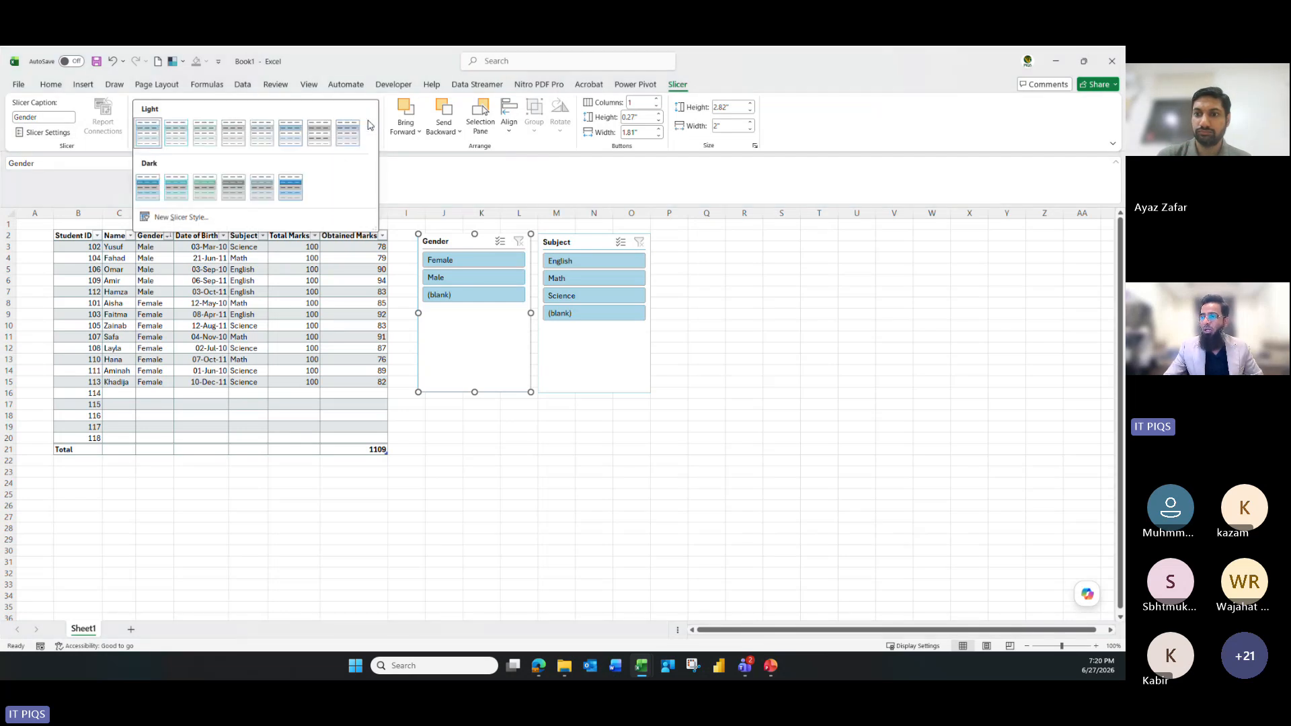
click(295, 189)
click(571, 241)
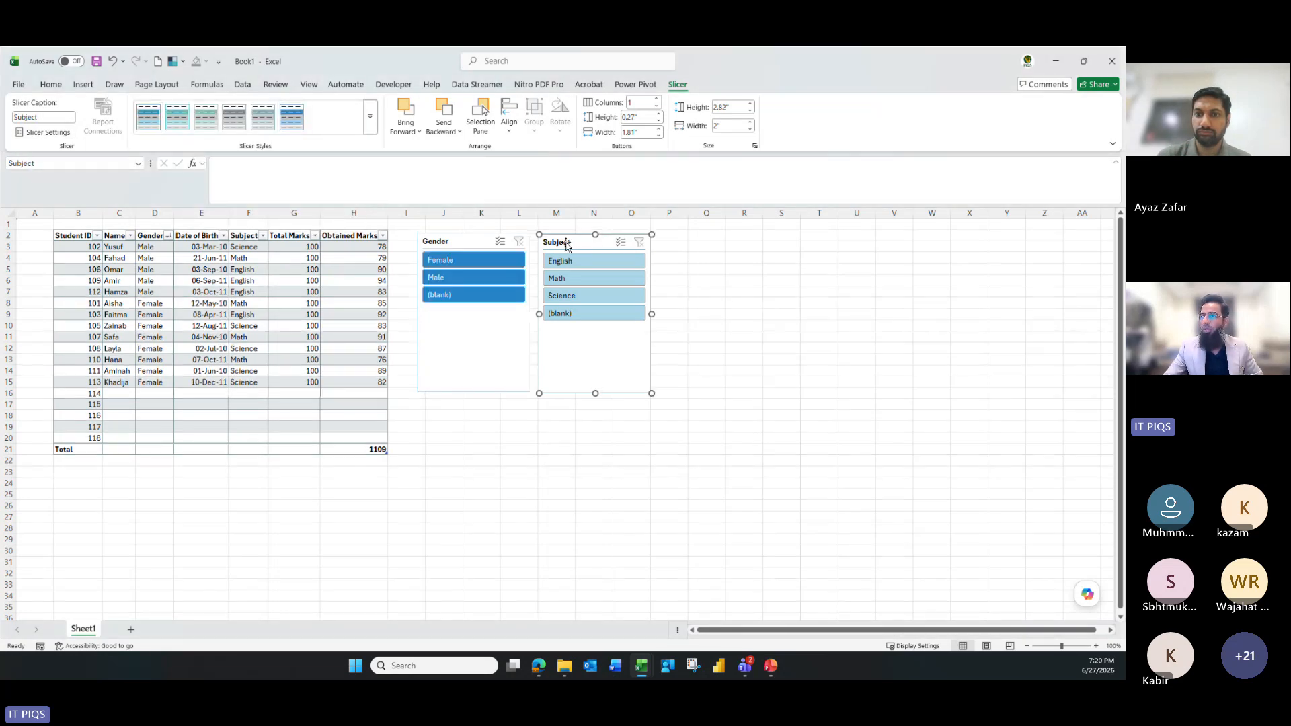
click(169, 120)
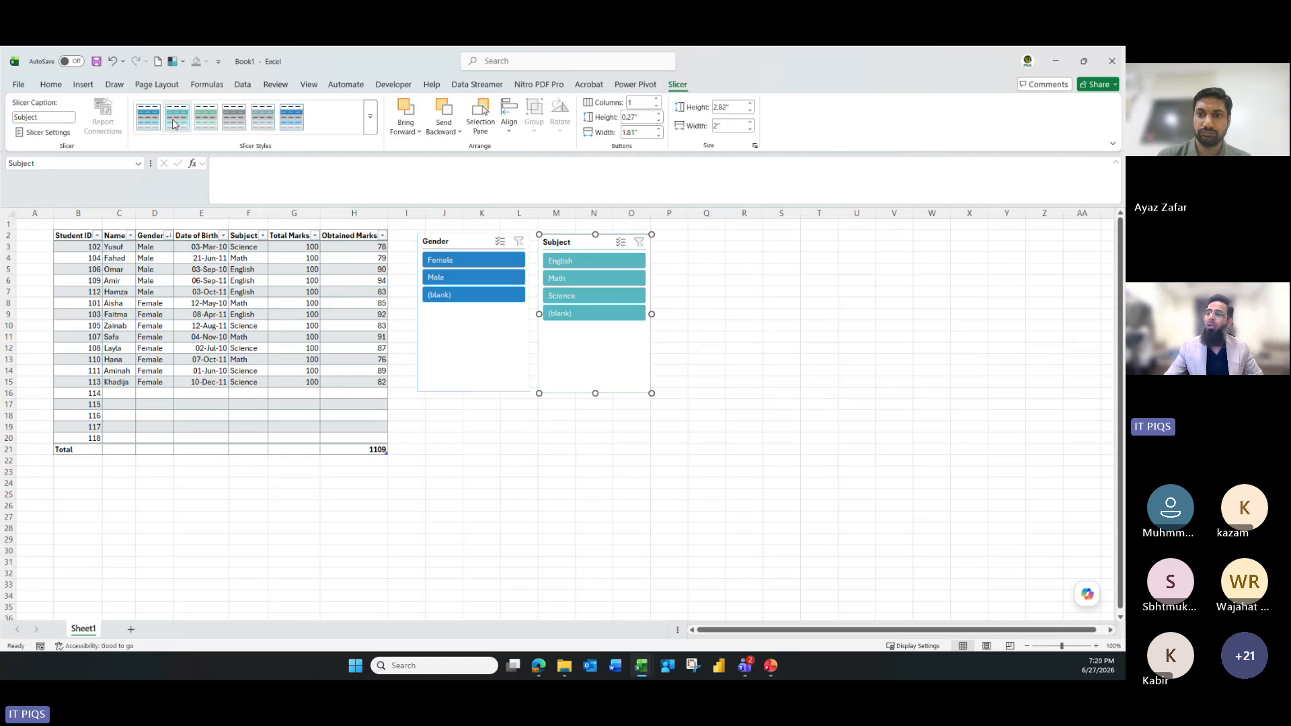
click(438, 246)
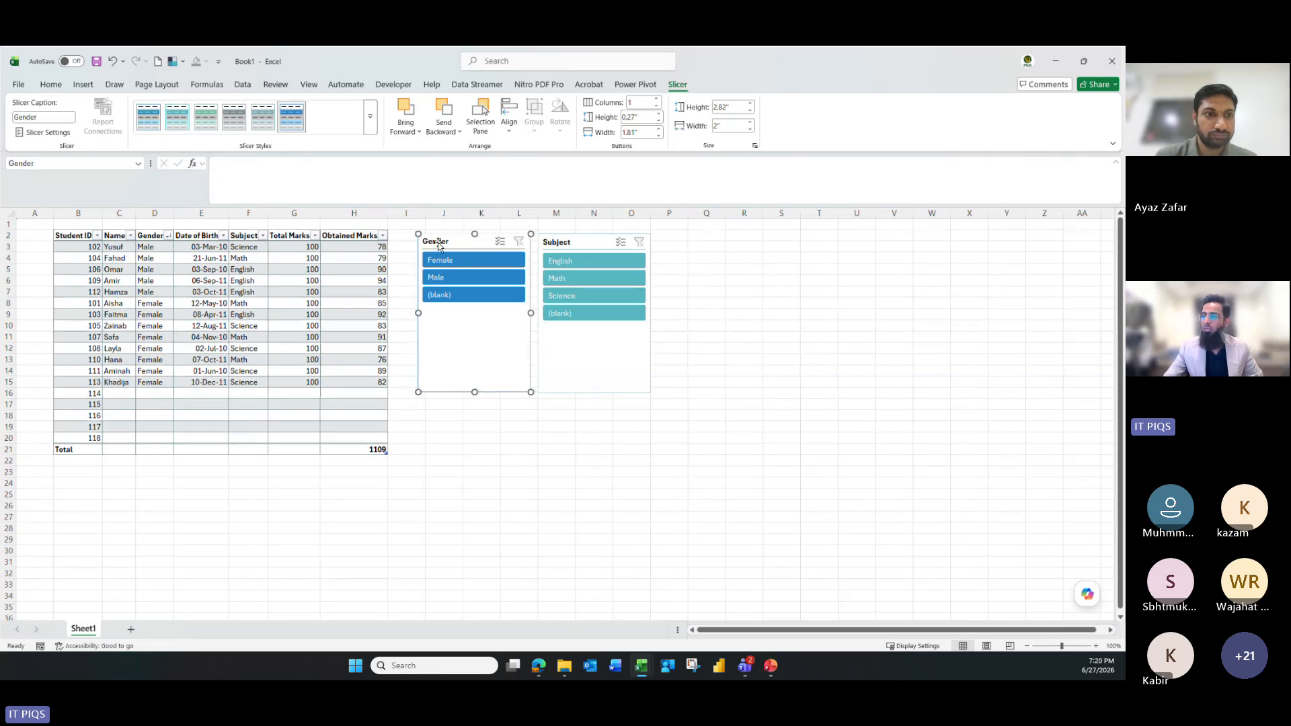
click(35, 133)
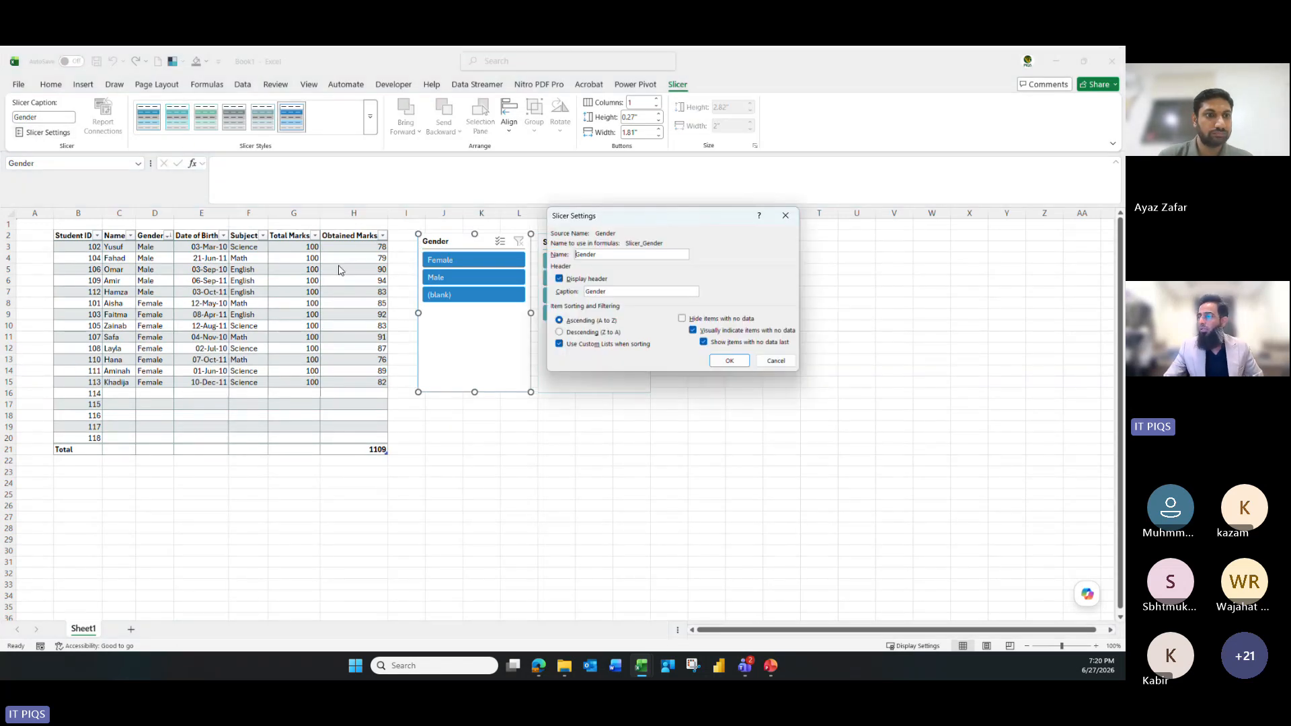
drag(665, 215, 790, 138)
click(899, 282)
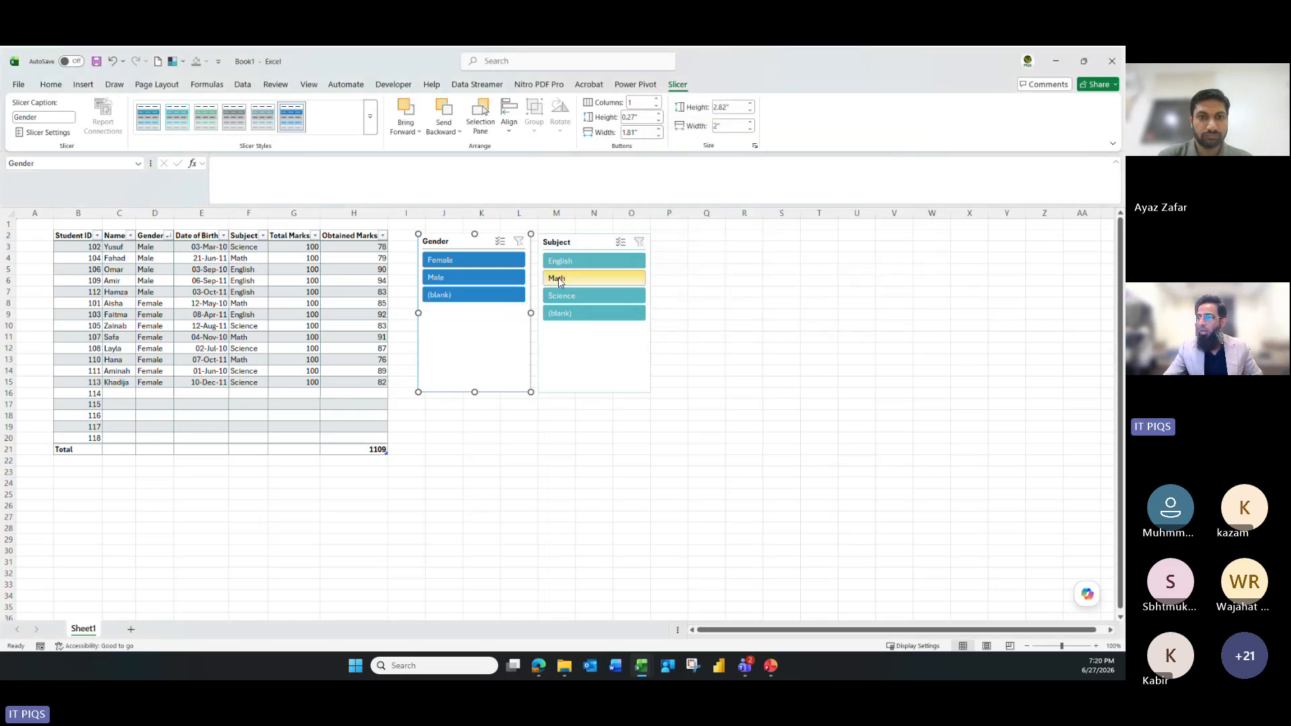
Filter the student table by Math and clear that filter, and filter it by Male with the Gender slicer
click(558, 279)
click(638, 242)
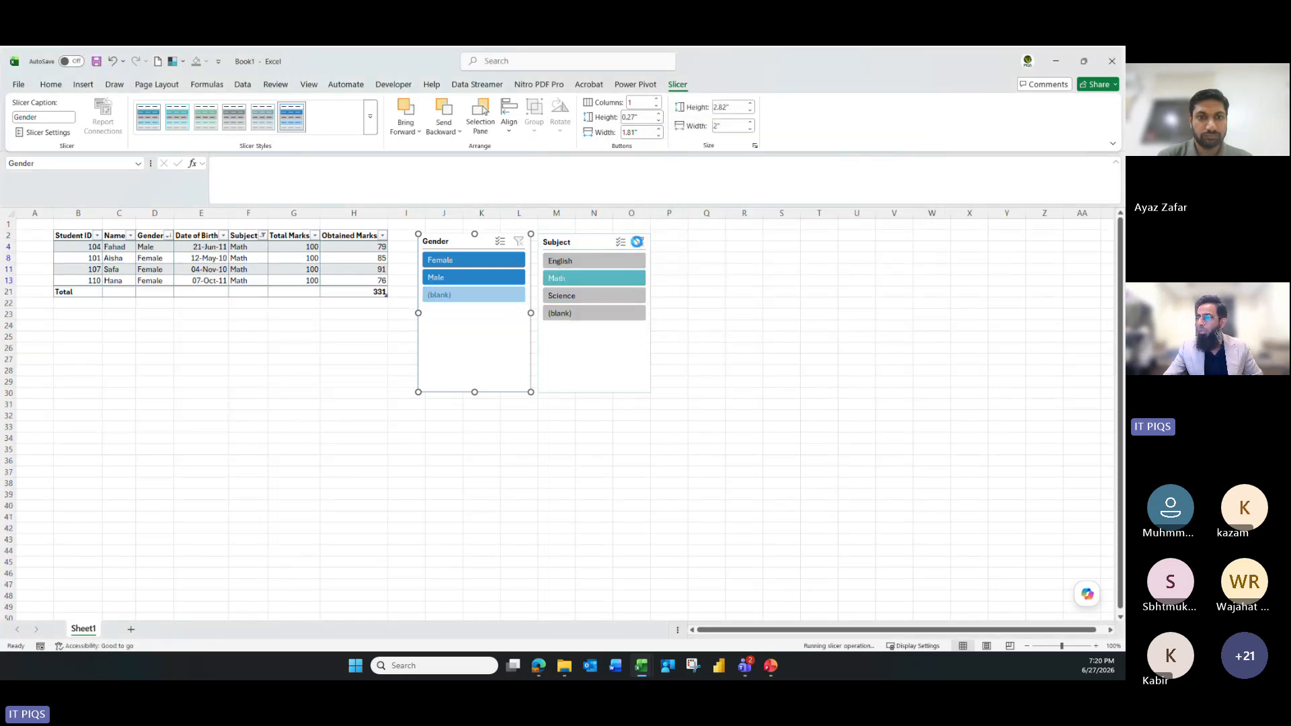
click(515, 273)
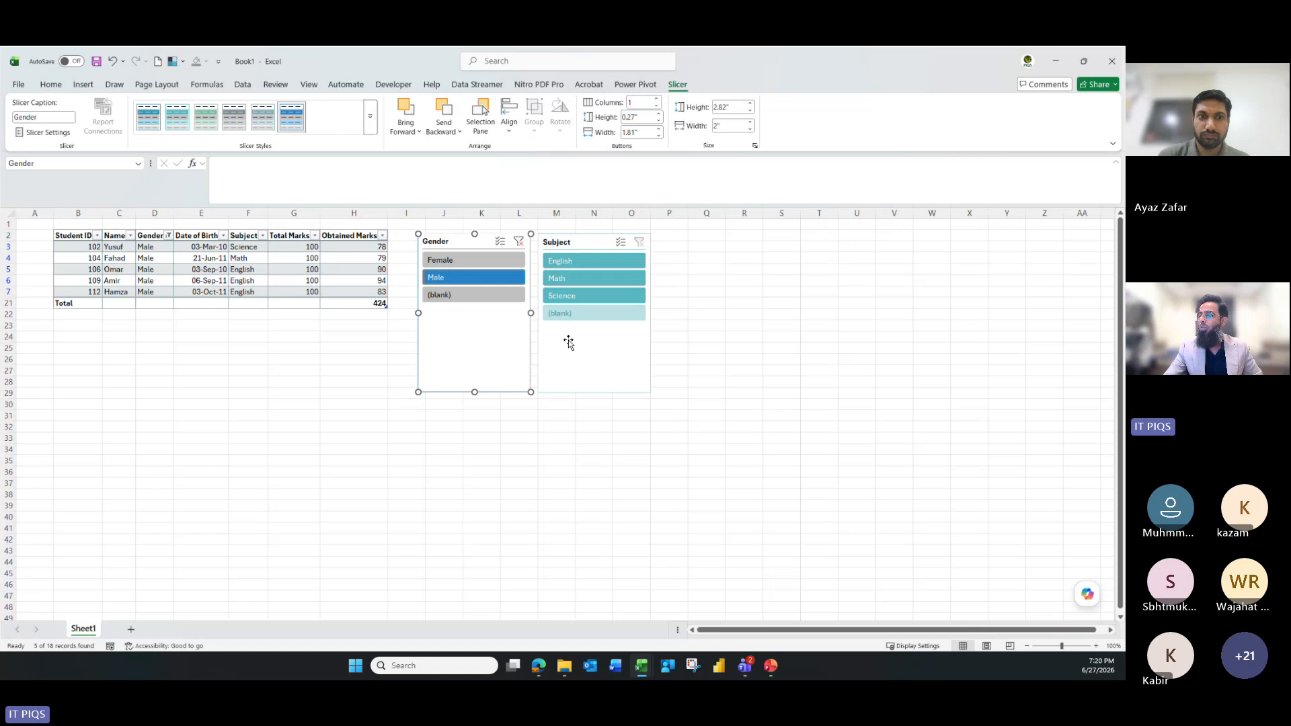
Set the Subject slicer to hide items with no data
click(558, 246)
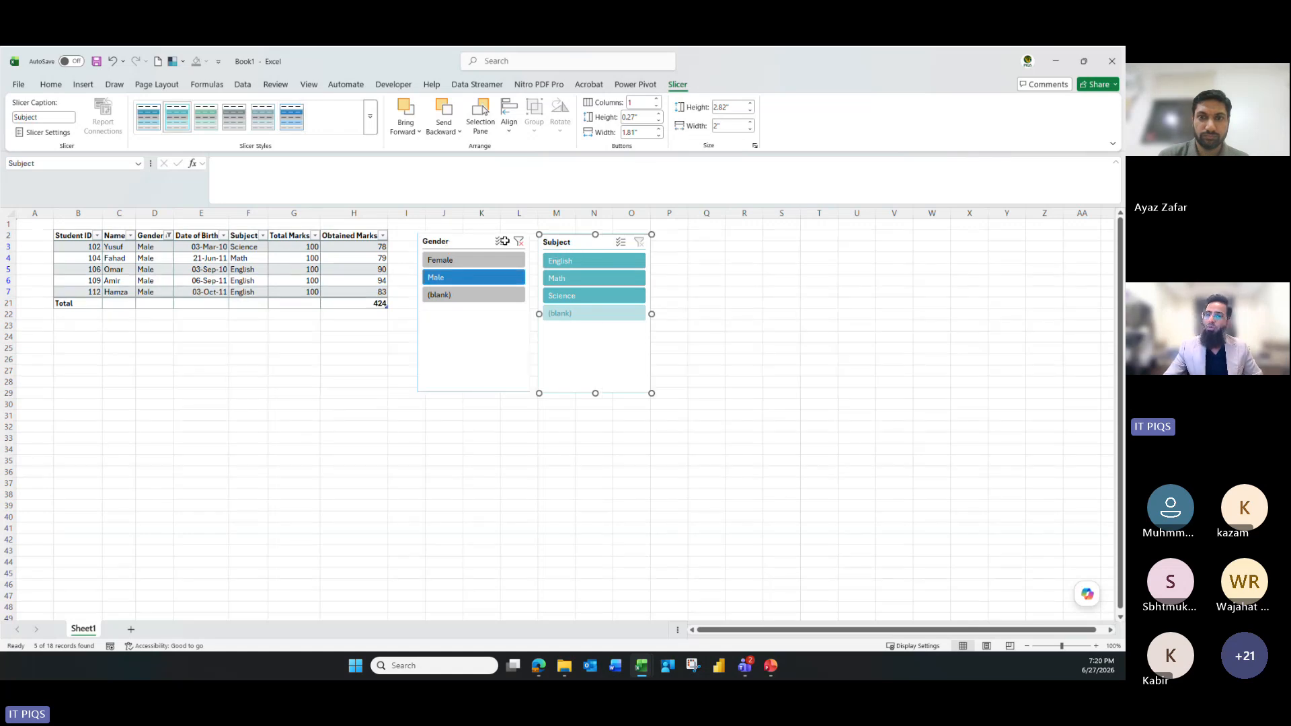
click(67, 133)
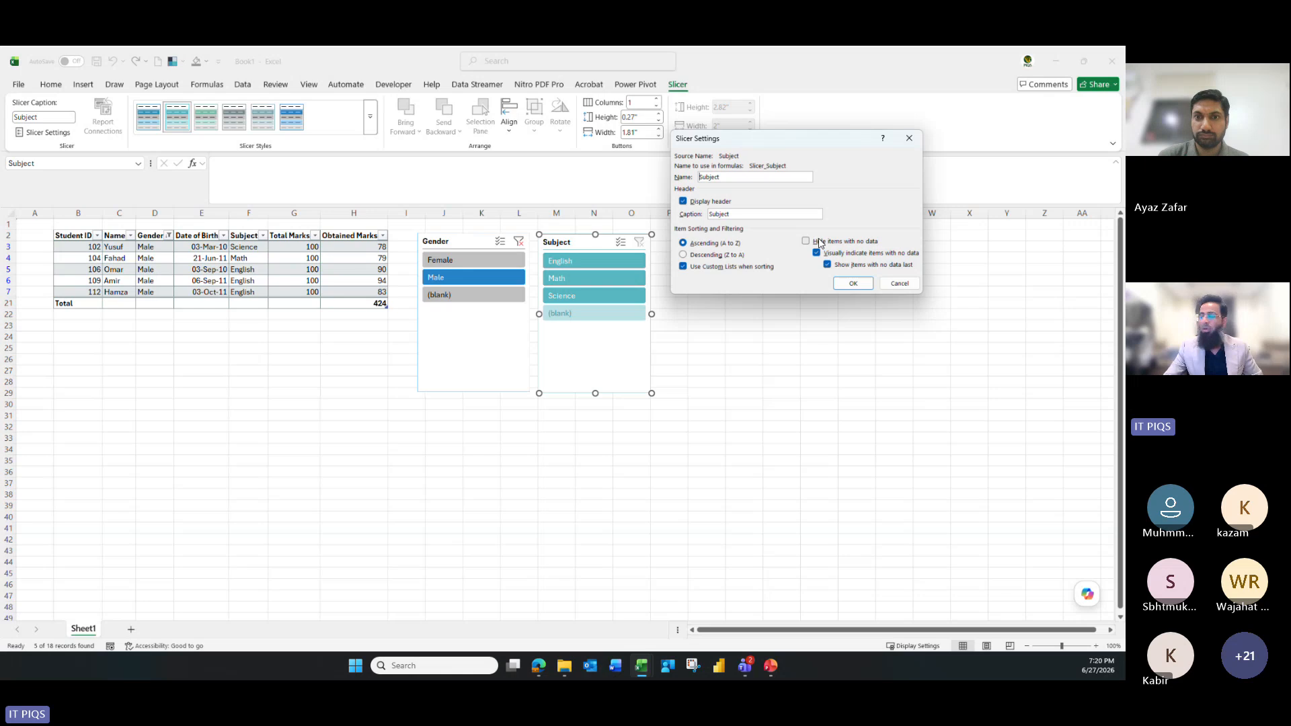
click(818, 242)
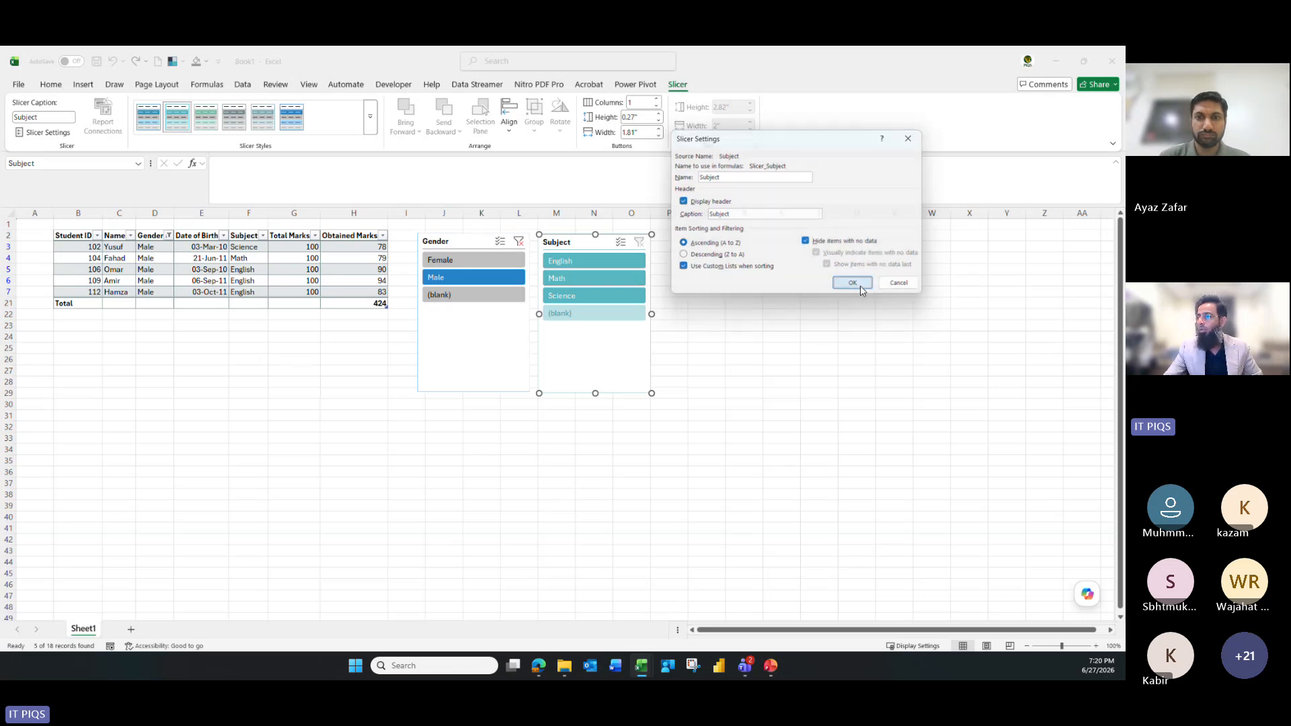
click(852, 283)
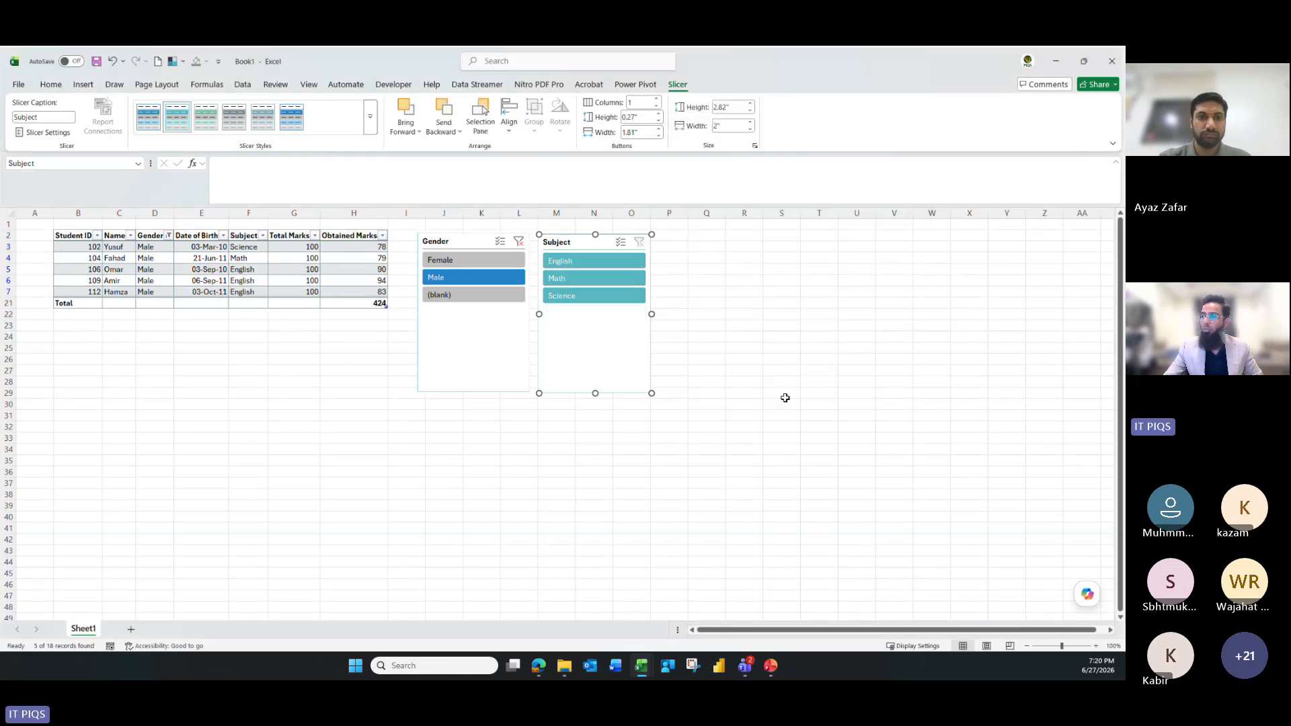
Test the slicers by filtering for Female alone and, with that cleared, for the English subject combined with blank gender
click(447, 260)
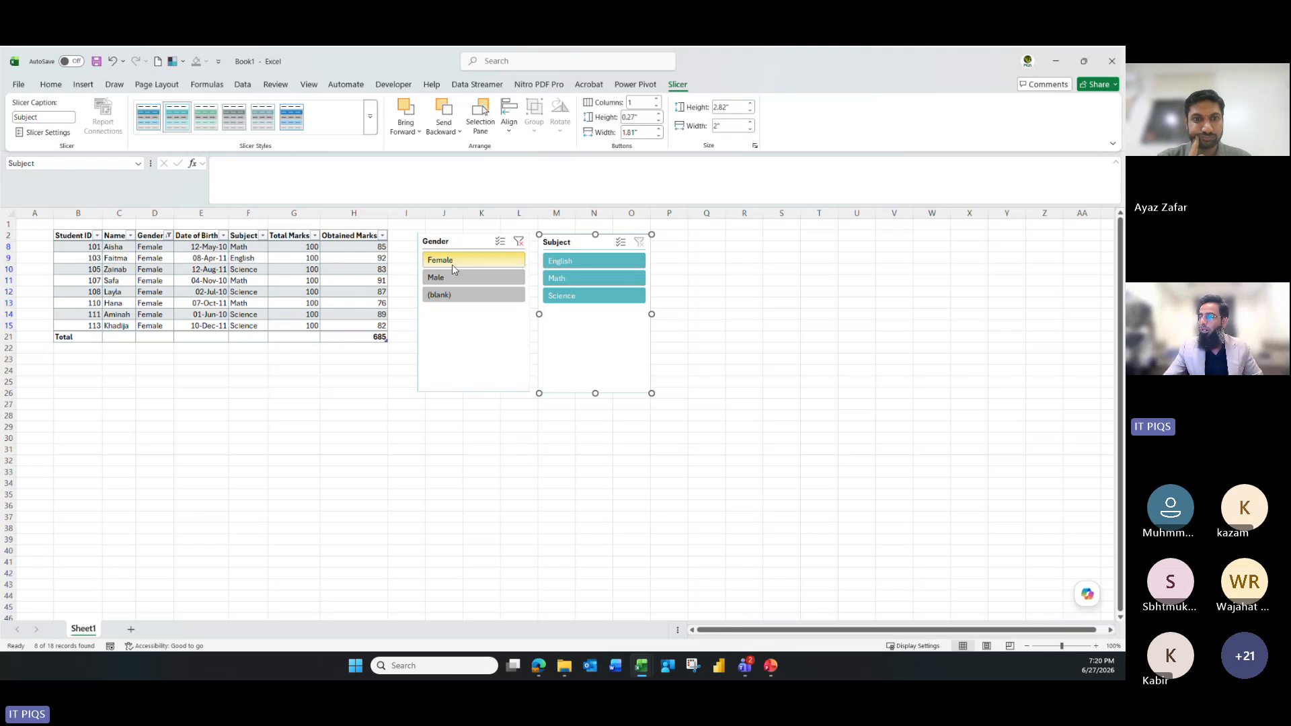
click(517, 242)
click(589, 263)
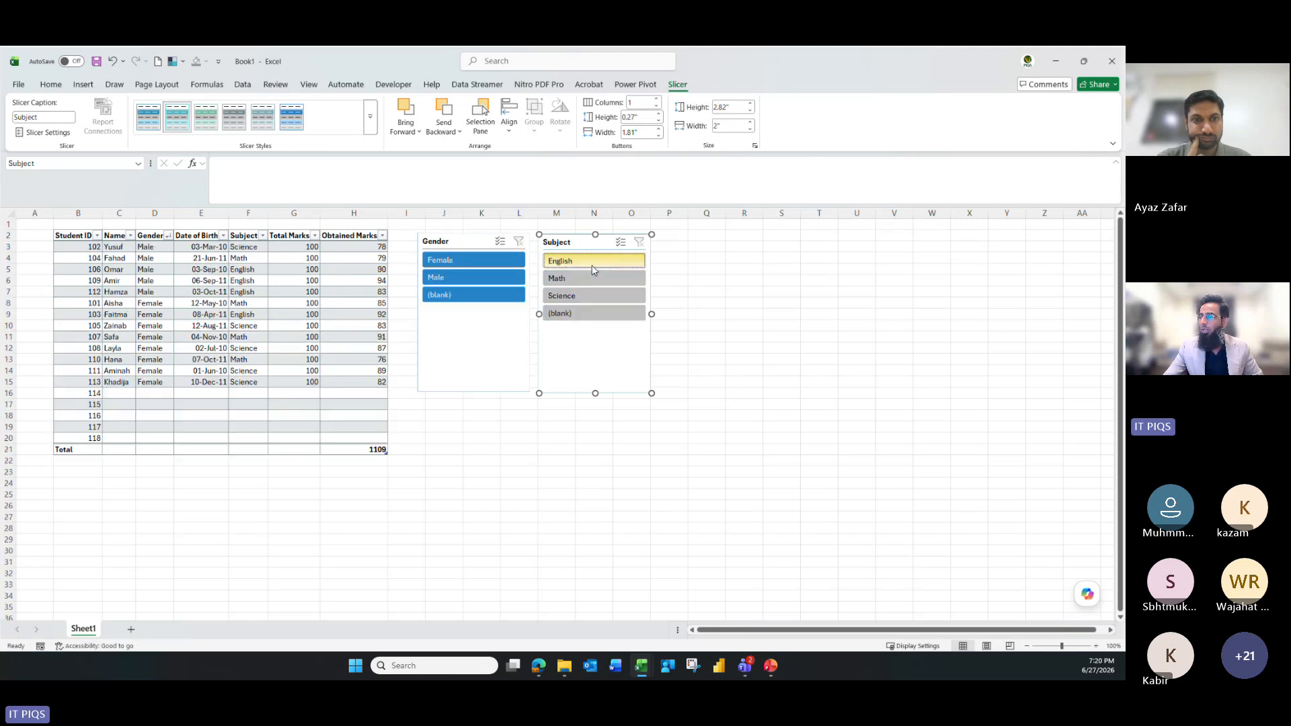
click(455, 298)
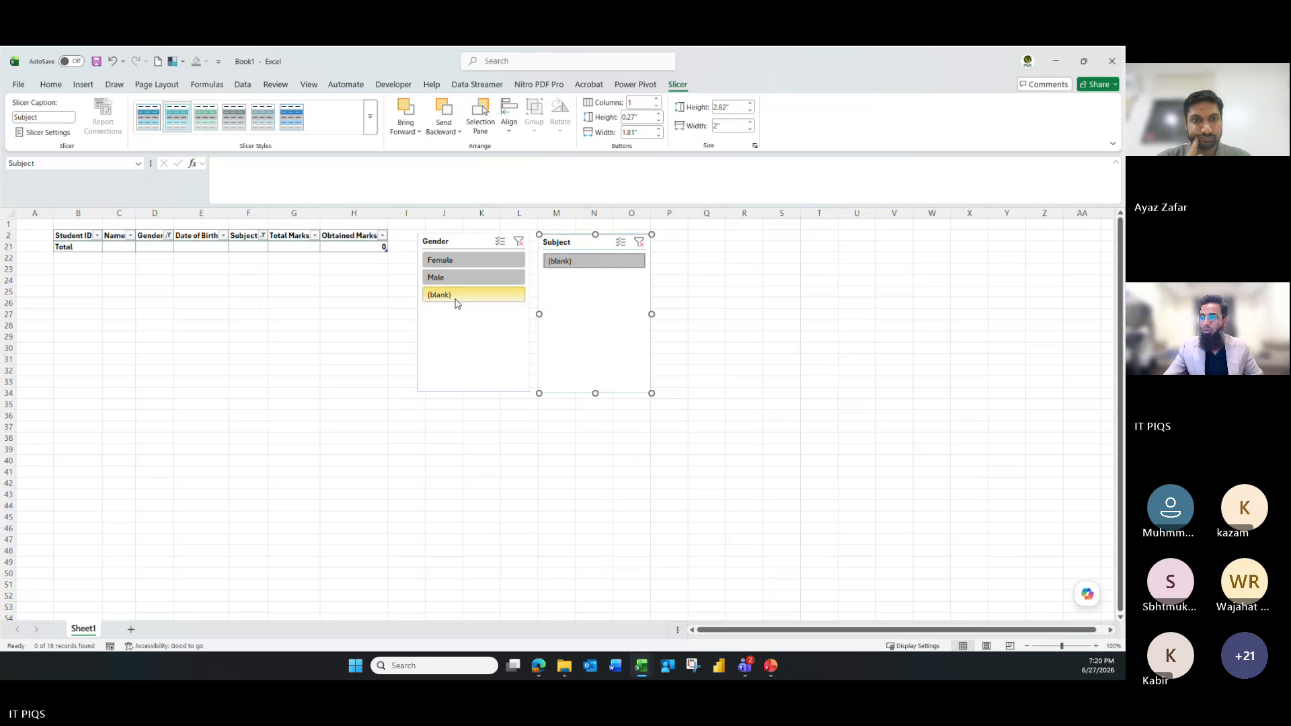
Clear the Gender filter and set the Gender slicer to hide items with no data
click(518, 241)
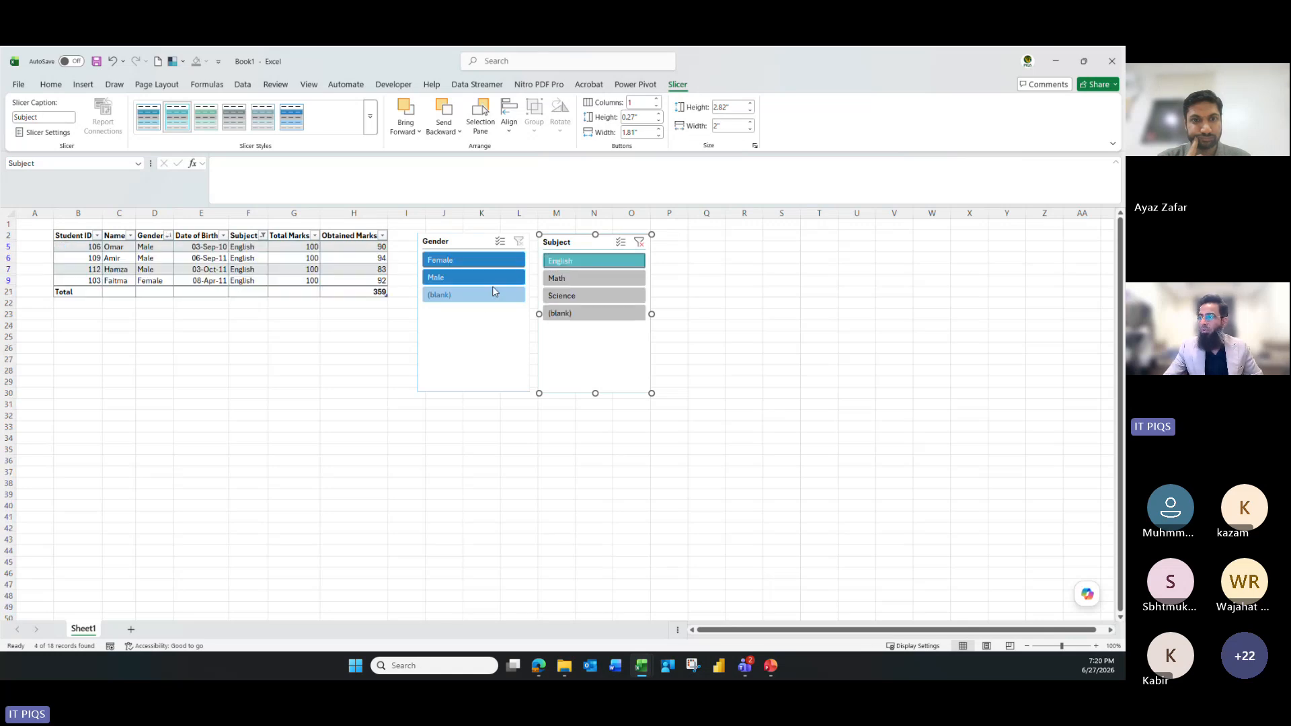
click(464, 241)
click(53, 134)
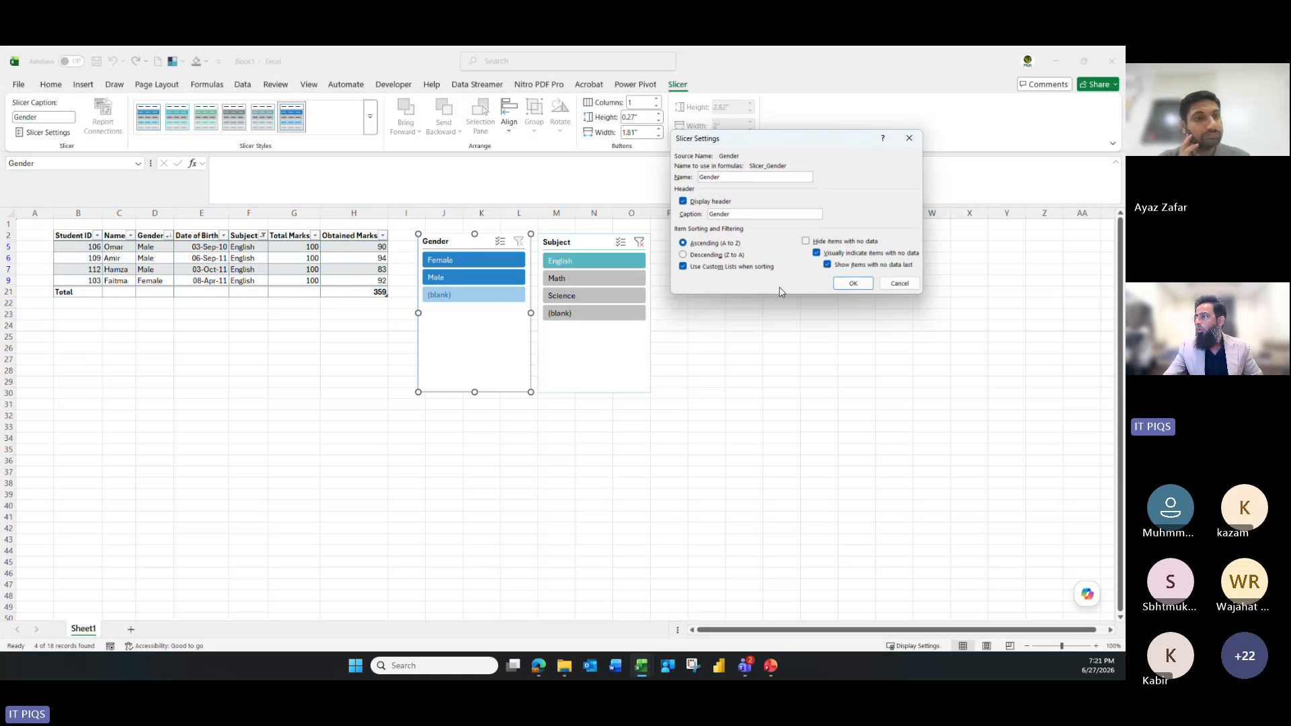
click(806, 242)
click(852, 283)
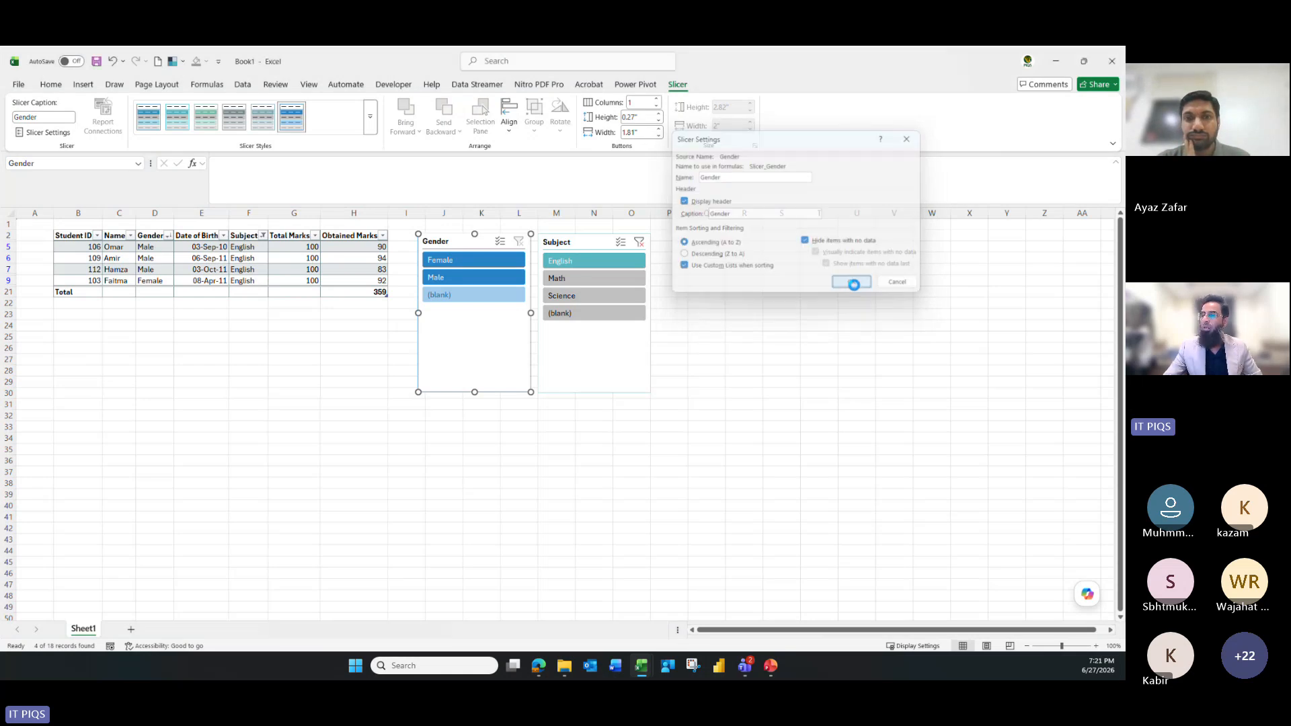
click(780, 337)
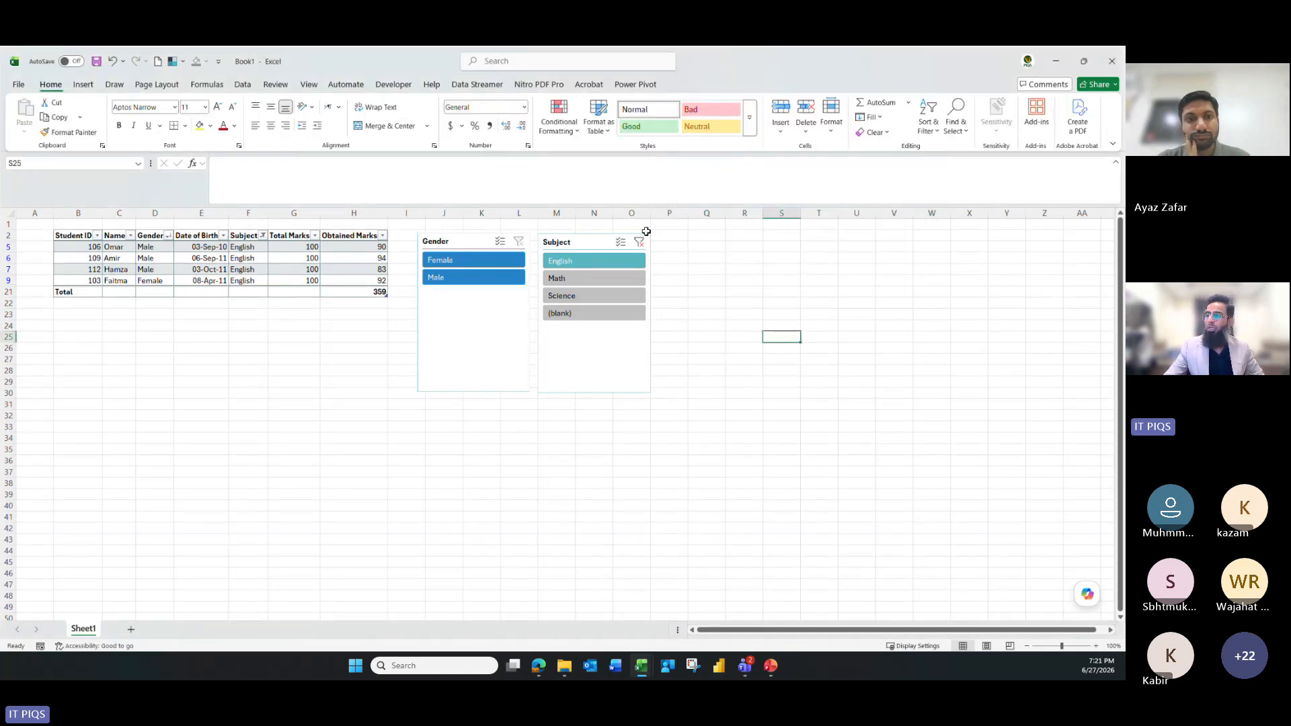
Clear the Subject filter, and test the slicers by filtering for Male and for English separately, clearing each filter
click(639, 242)
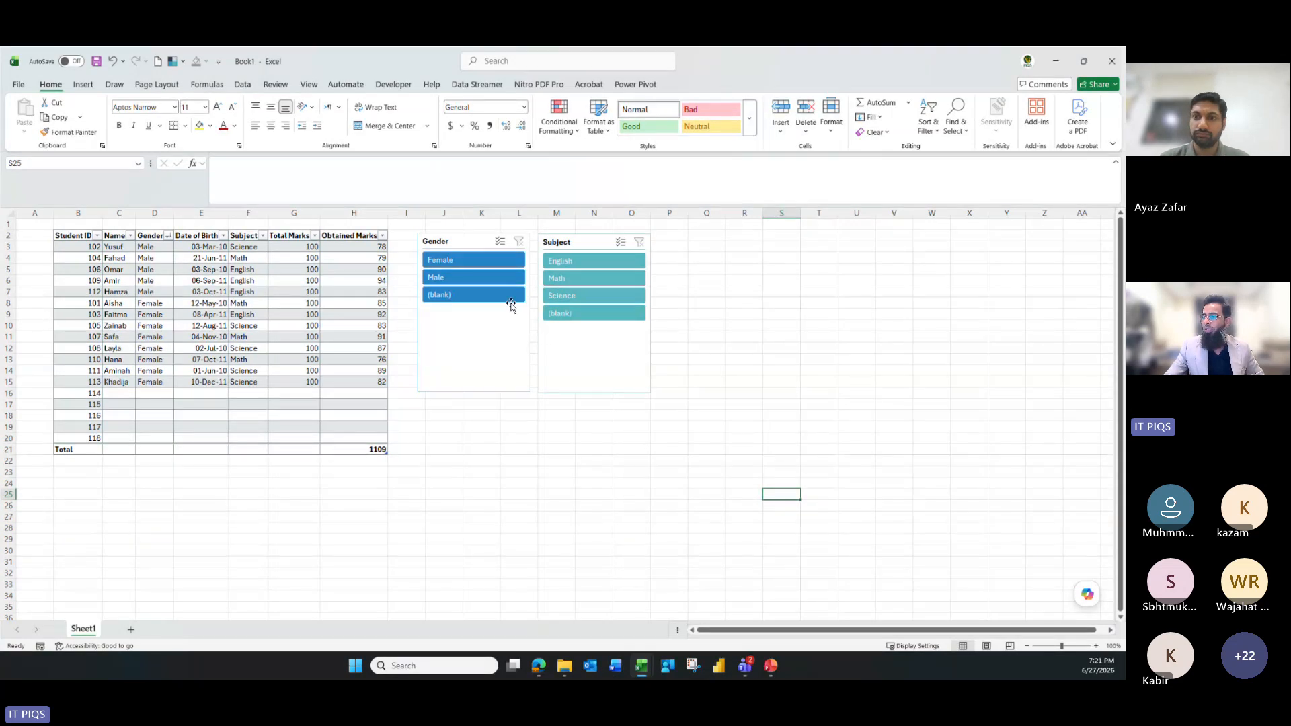
click(479, 284)
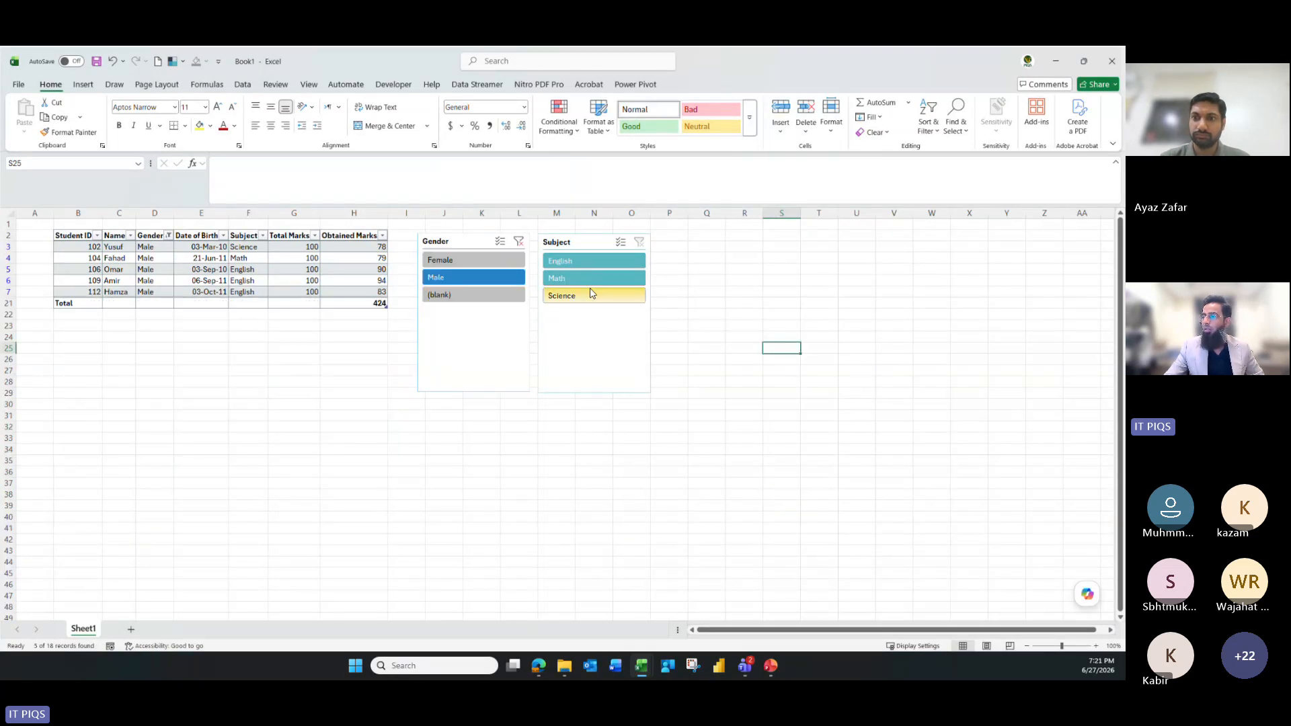
click(518, 241)
click(594, 261)
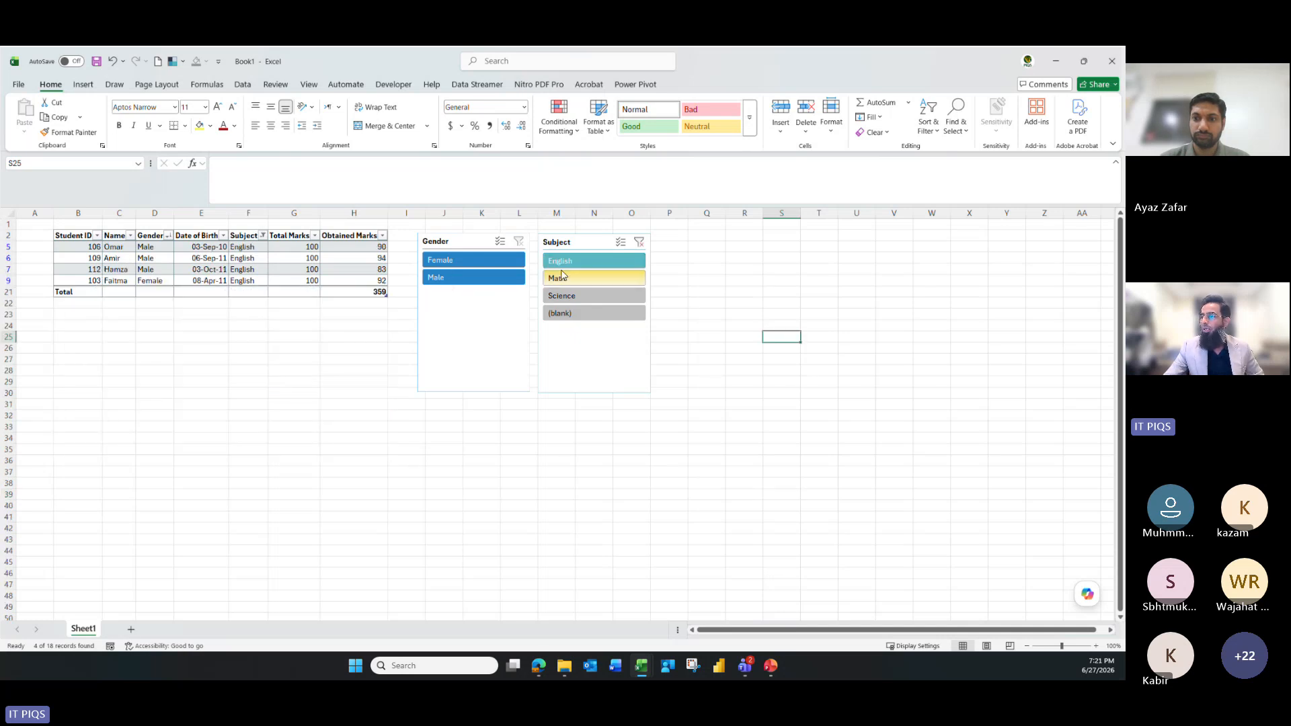
click(639, 244)
Insert a slicer for the student table's Name column and place it directly beside the Subject slicer
click(313, 302)
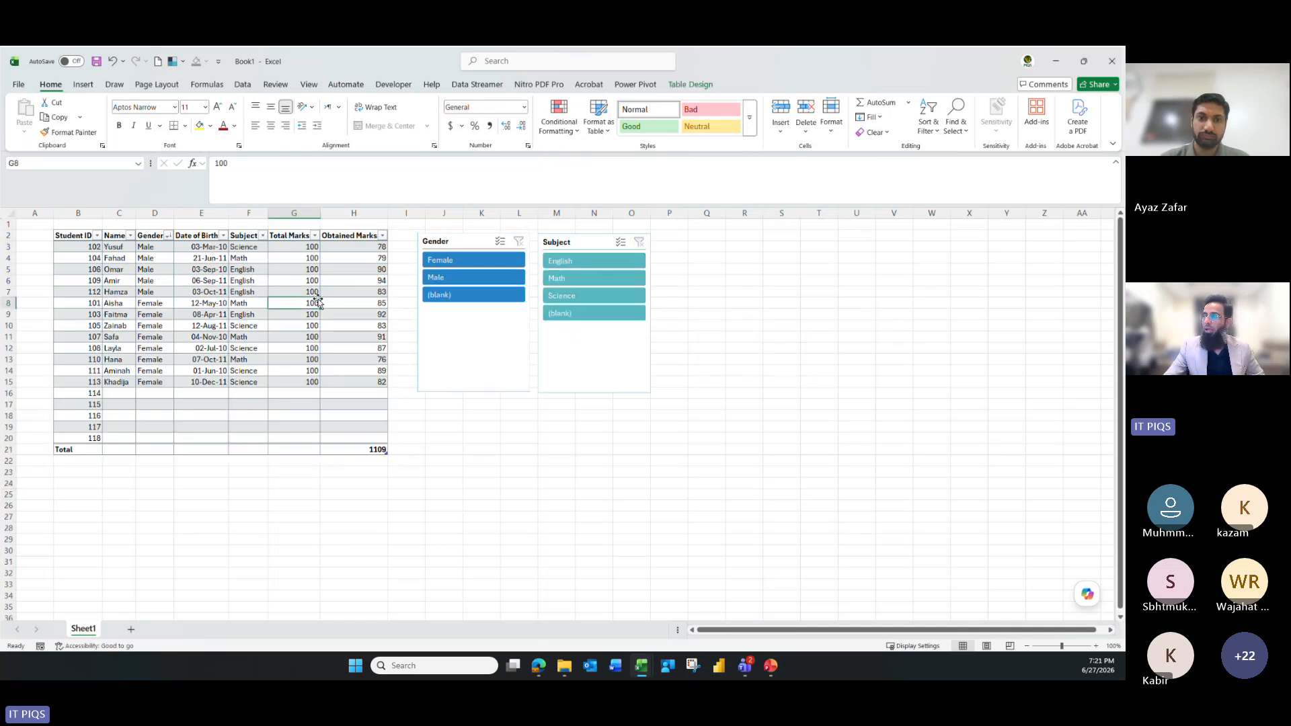
click(217, 276)
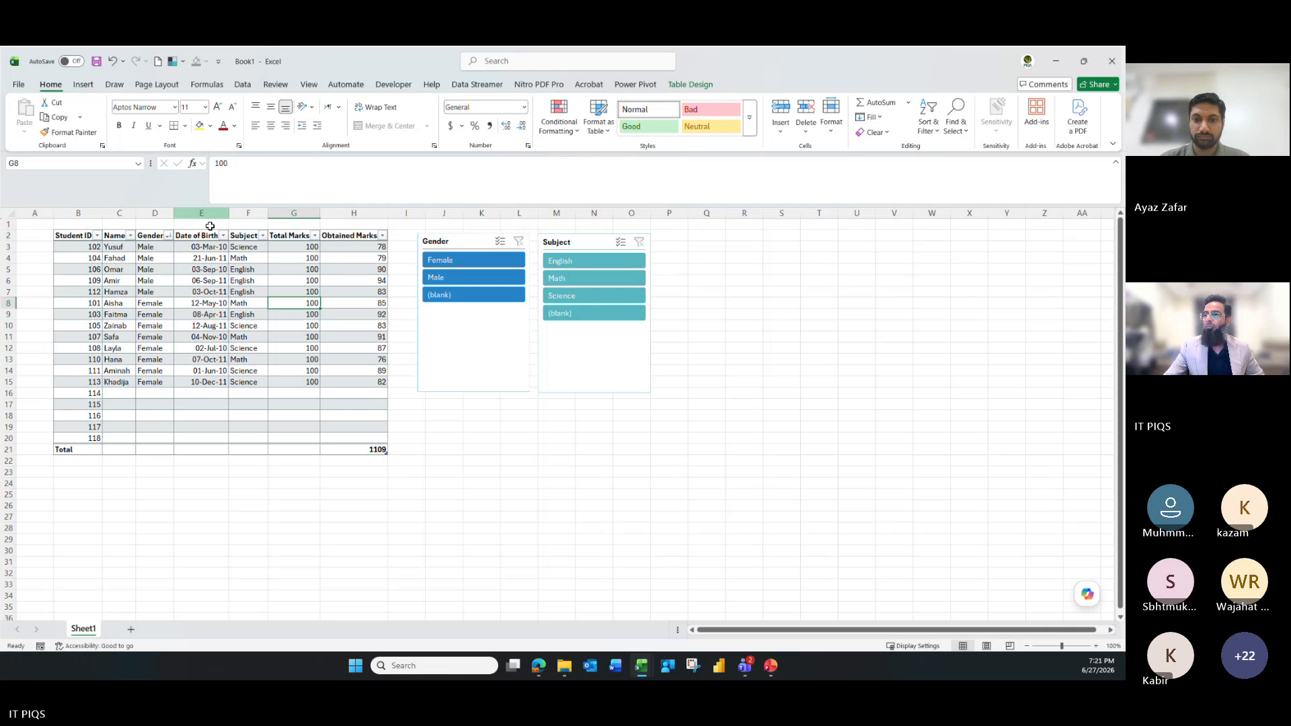
click(680, 86)
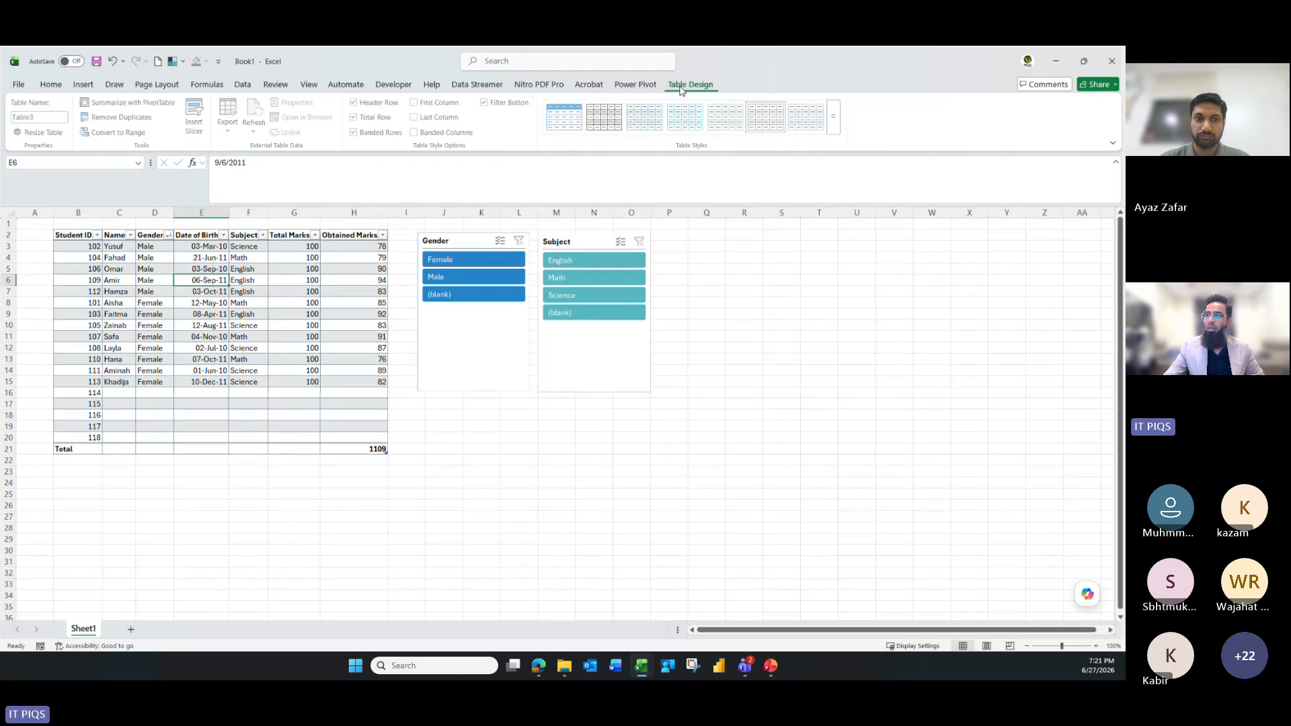
click(196, 115)
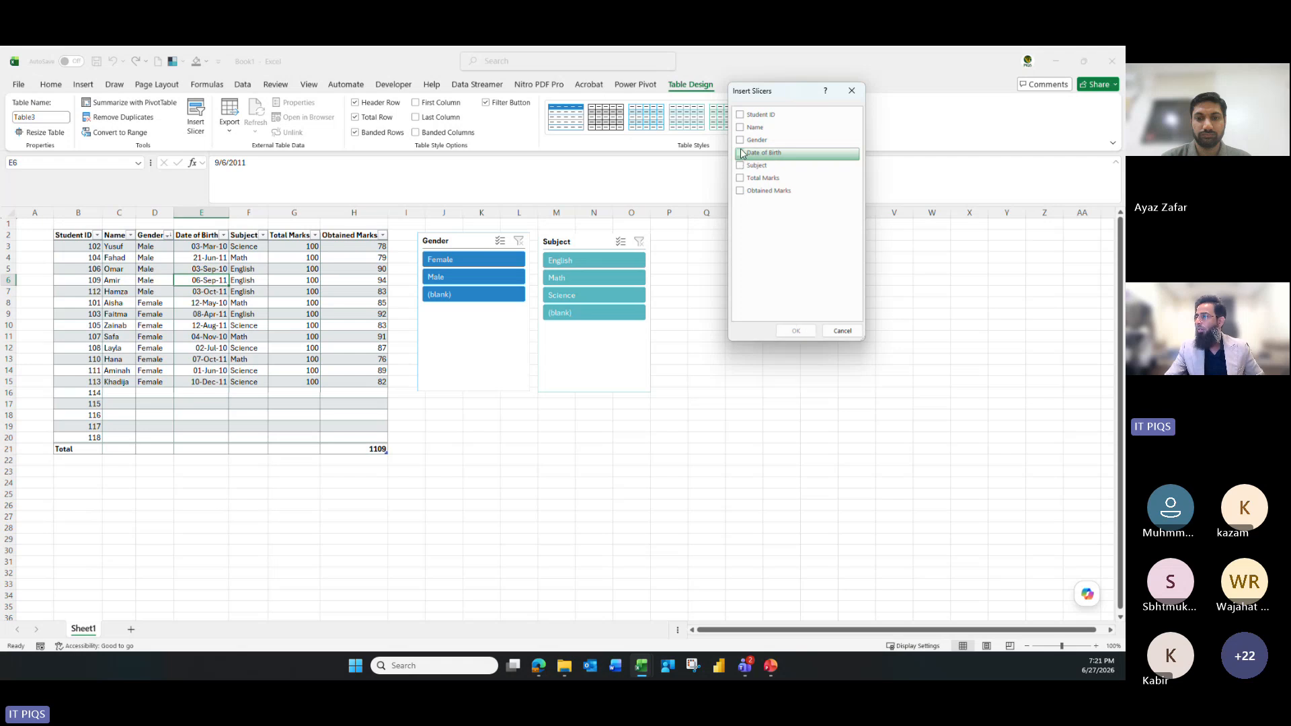
click(740, 127)
click(795, 330)
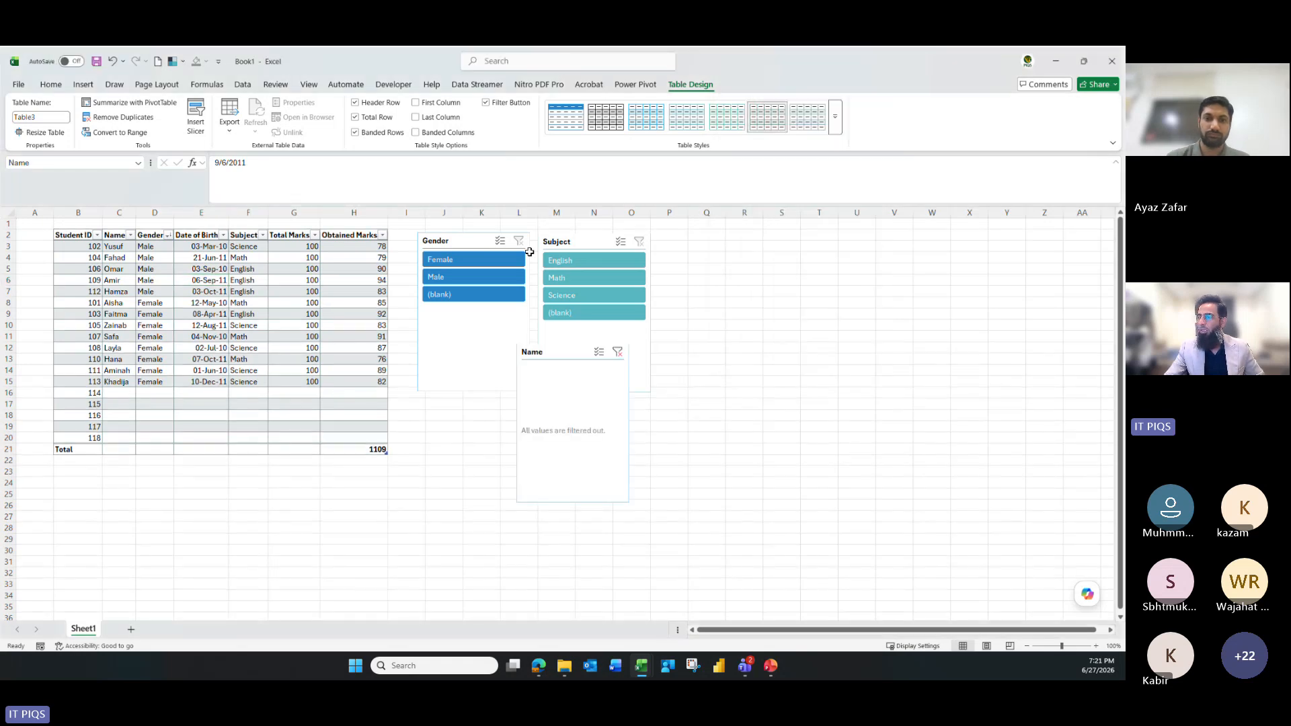
drag(538, 356, 681, 251)
Apply the Dark gray slicer style to the Name slicer
click(370, 126)
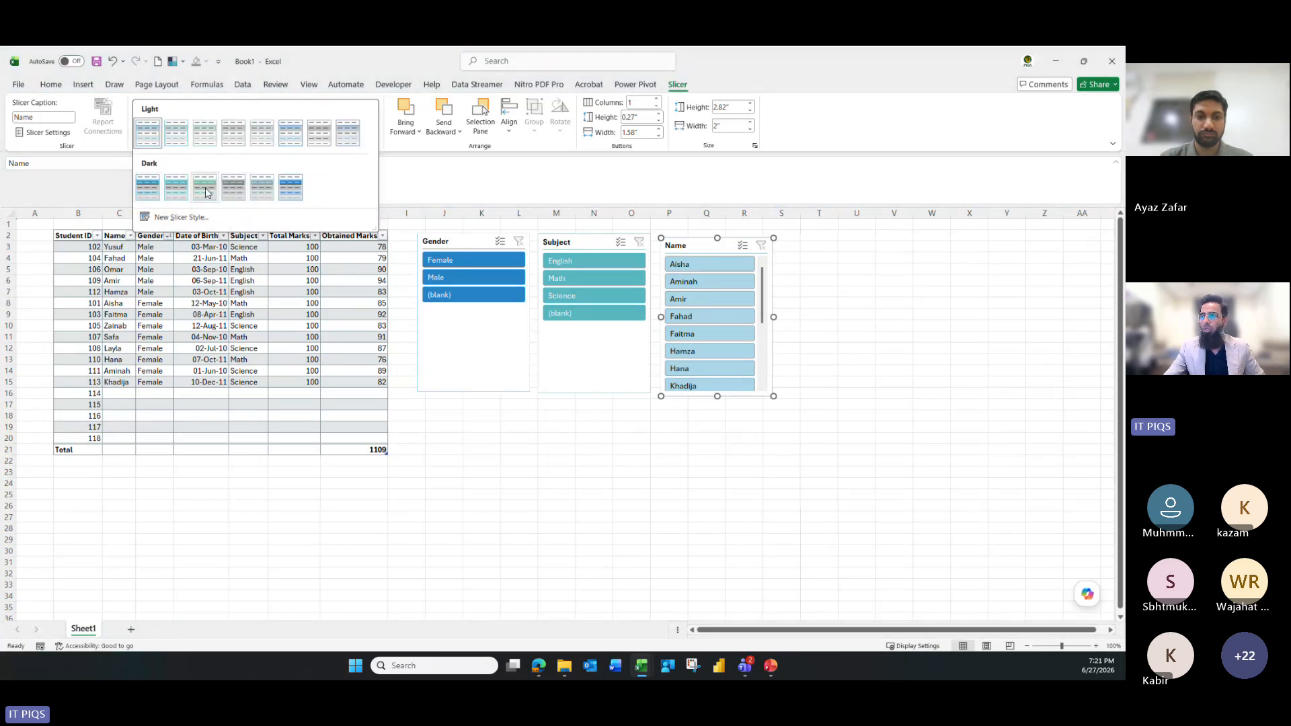
click(233, 188)
click(858, 306)
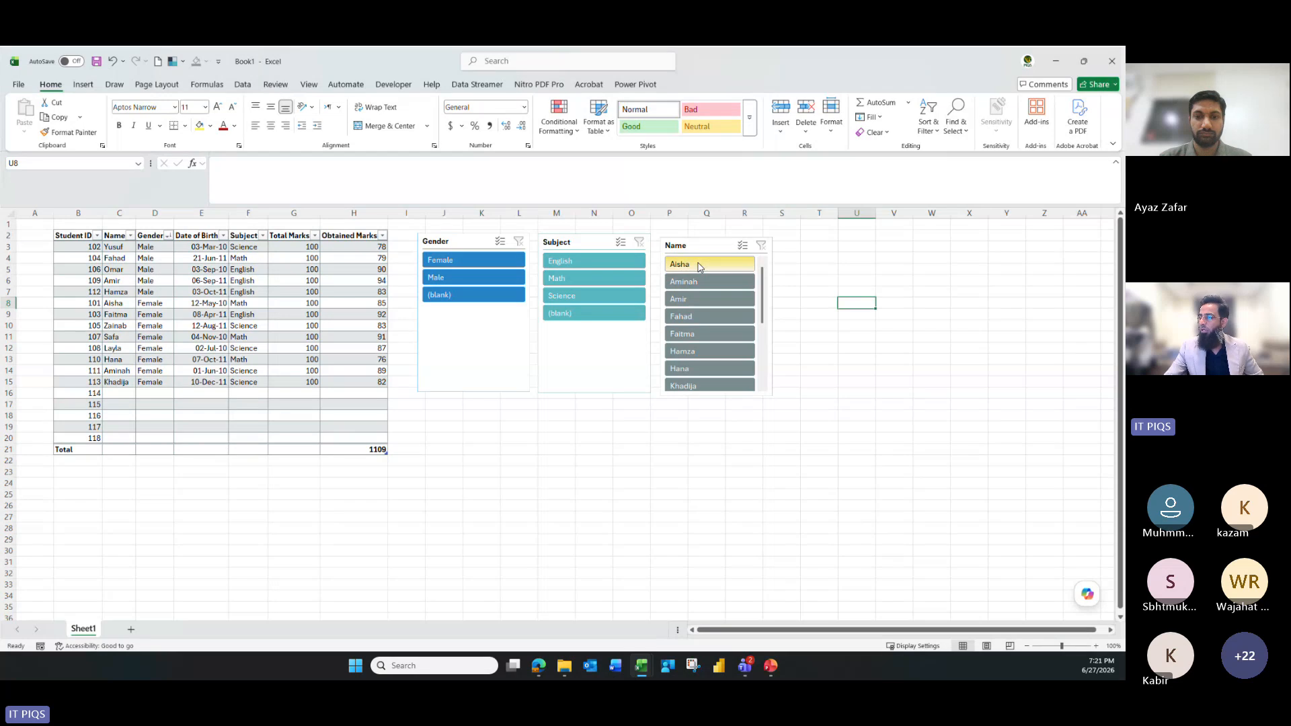
Filter the table by the first student in the Name slicer and turn off hiding items with no data for the Gender slicer
click(699, 266)
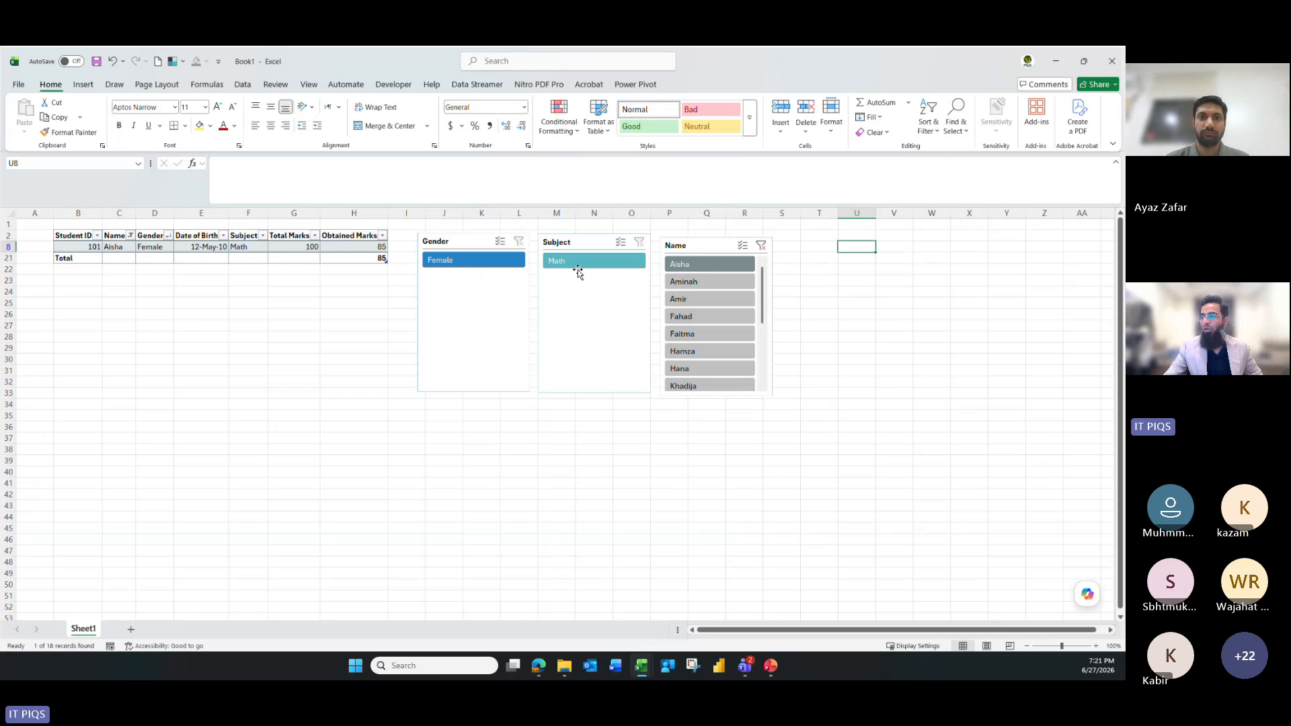
click(445, 240)
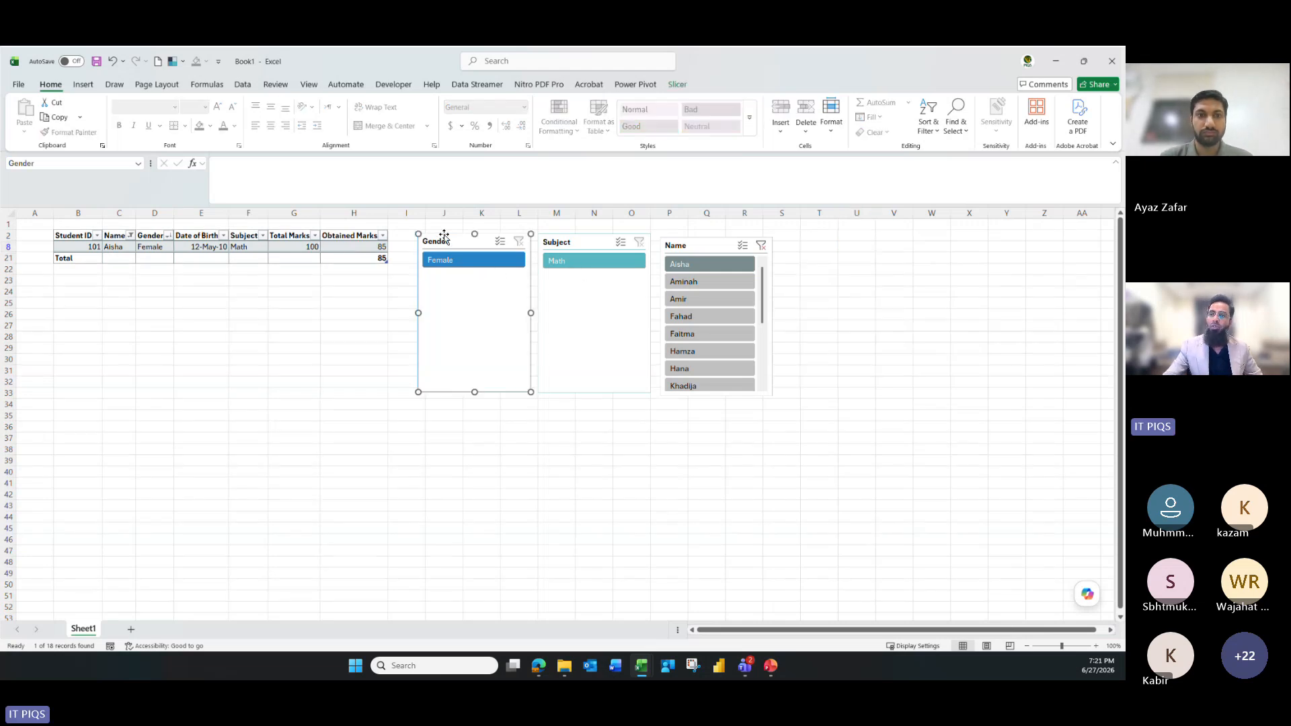
click(678, 85)
click(58, 134)
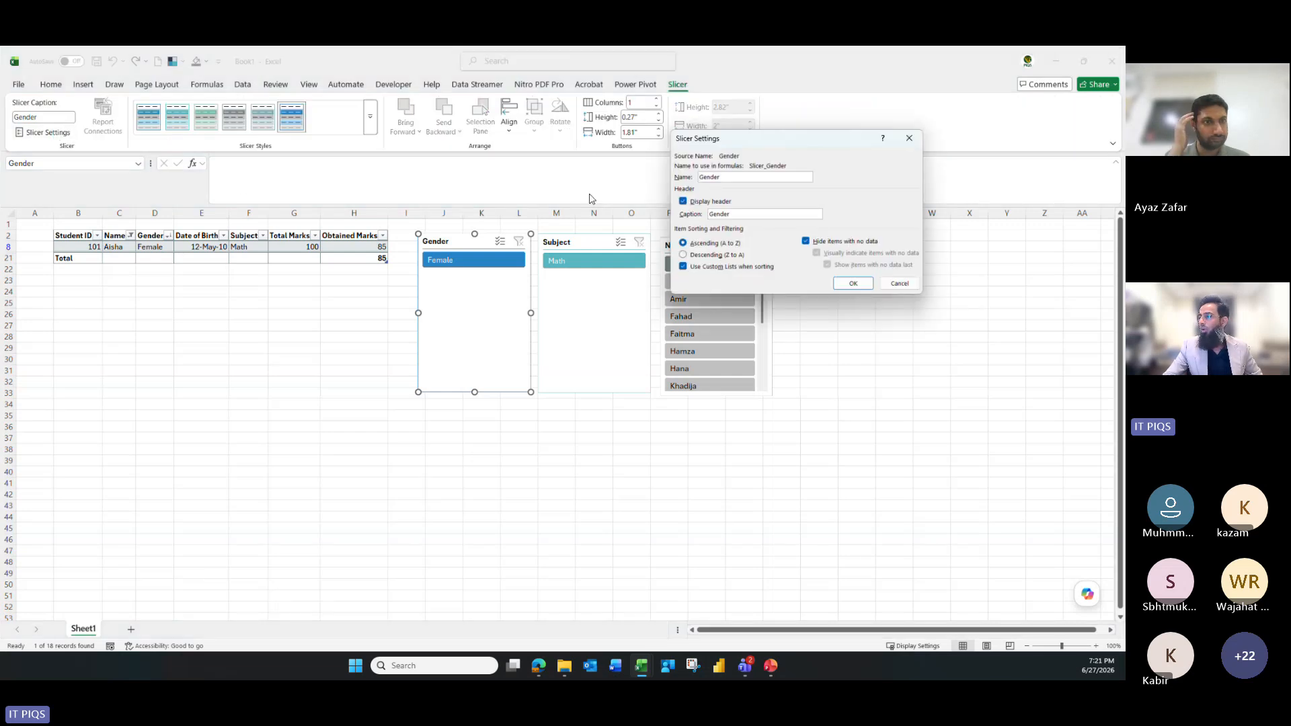
click(827, 244)
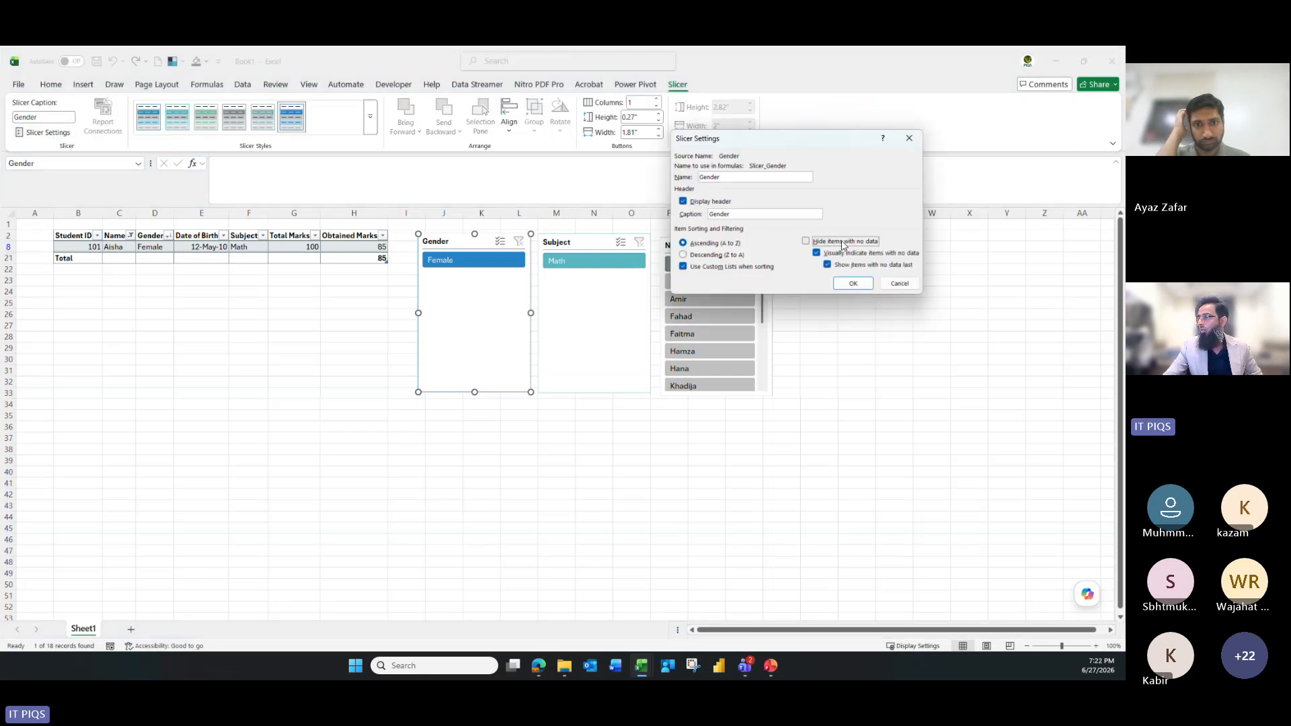
click(852, 283)
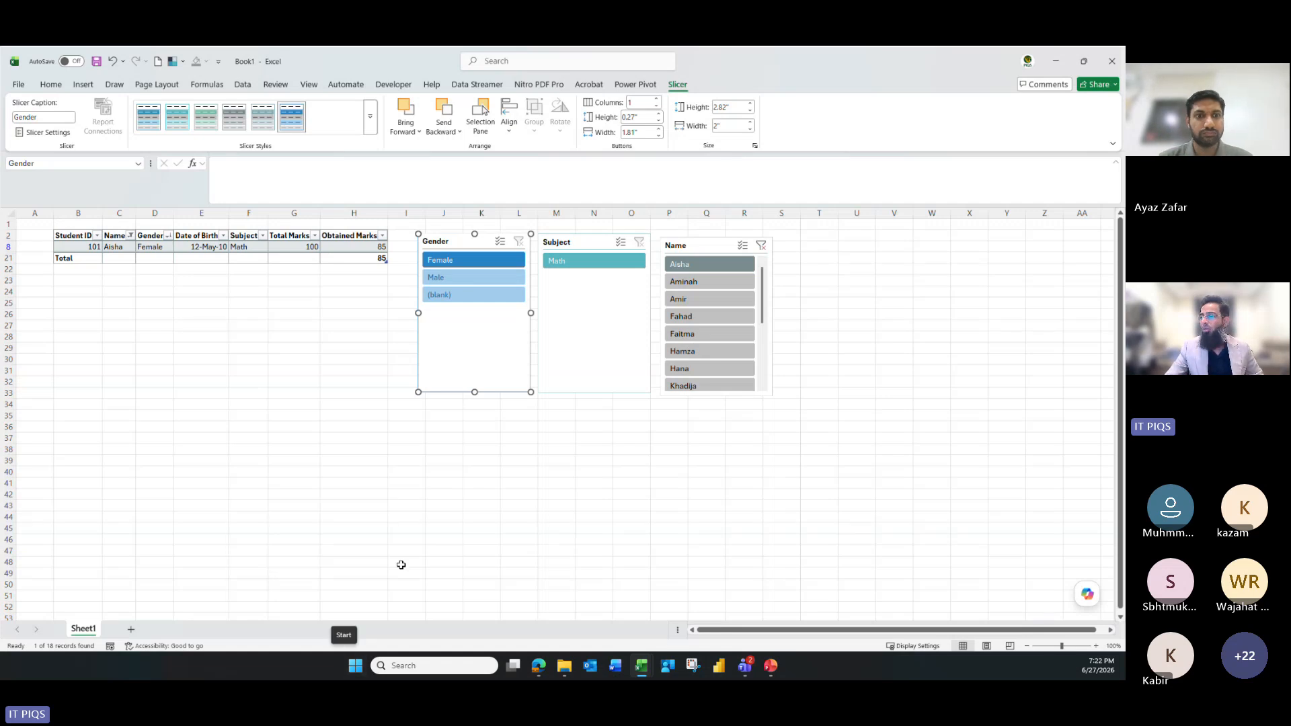
Set the Gender slicer to hide items with no data again and clear the Name filter
click(65, 134)
click(825, 243)
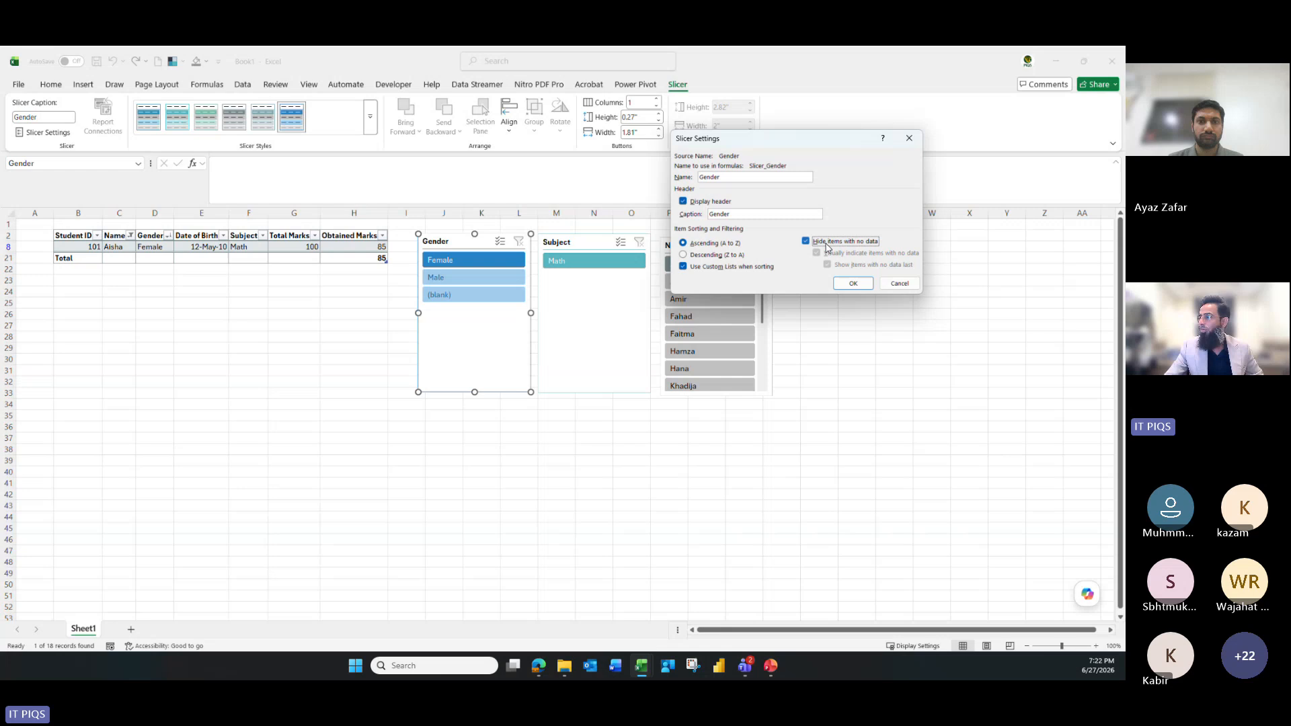
click(853, 285)
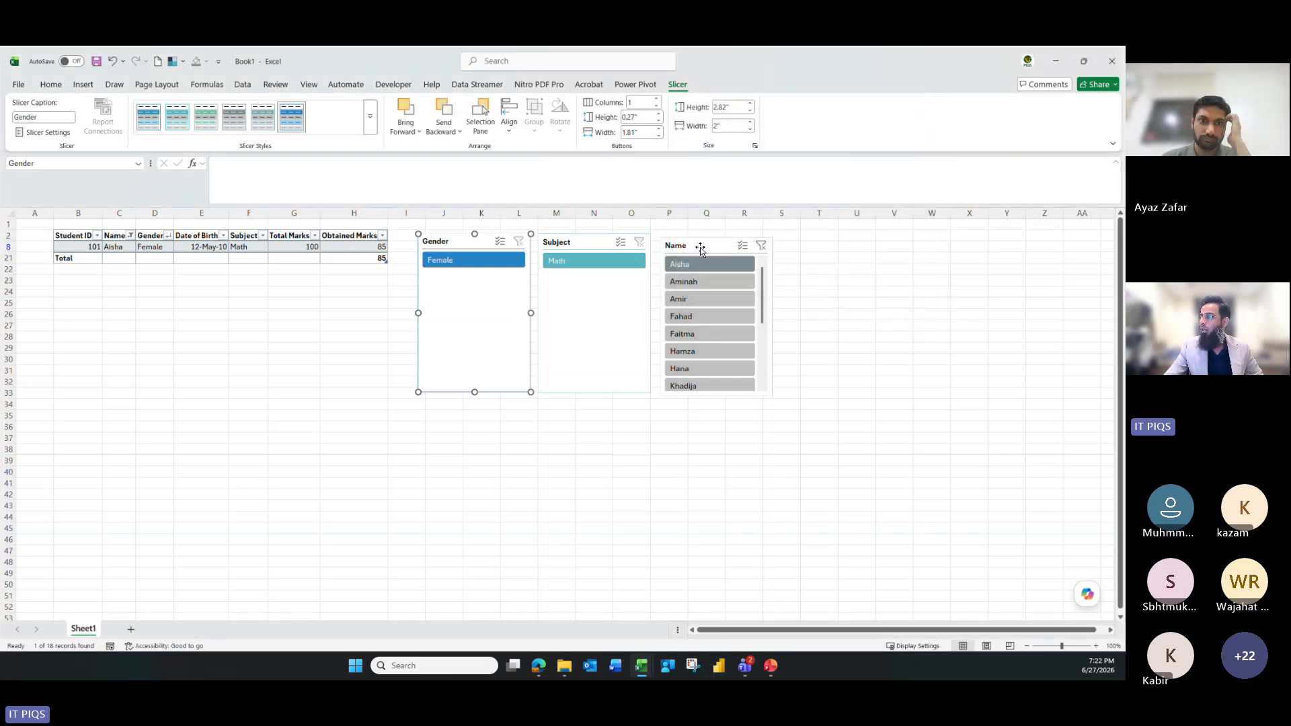
click(761, 246)
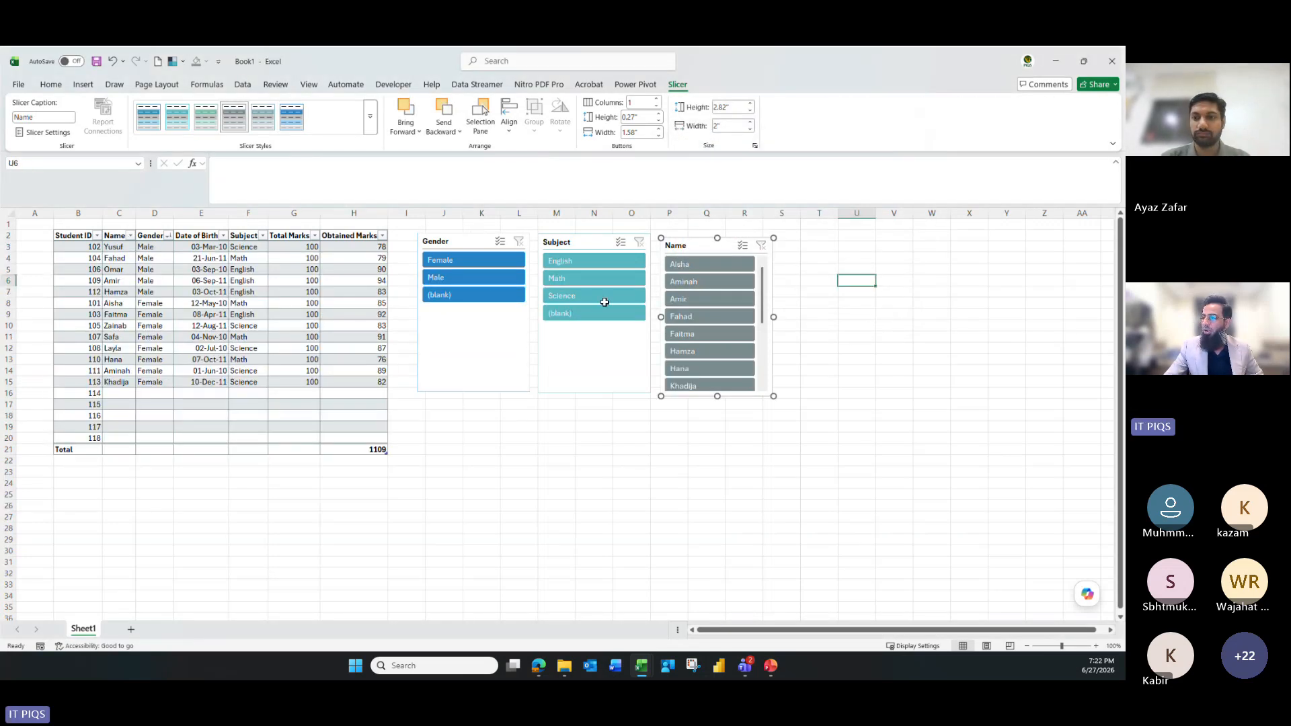
Filter by Male, set the Name slicer to hide items with no data, and clear the Gender filter
click(467, 281)
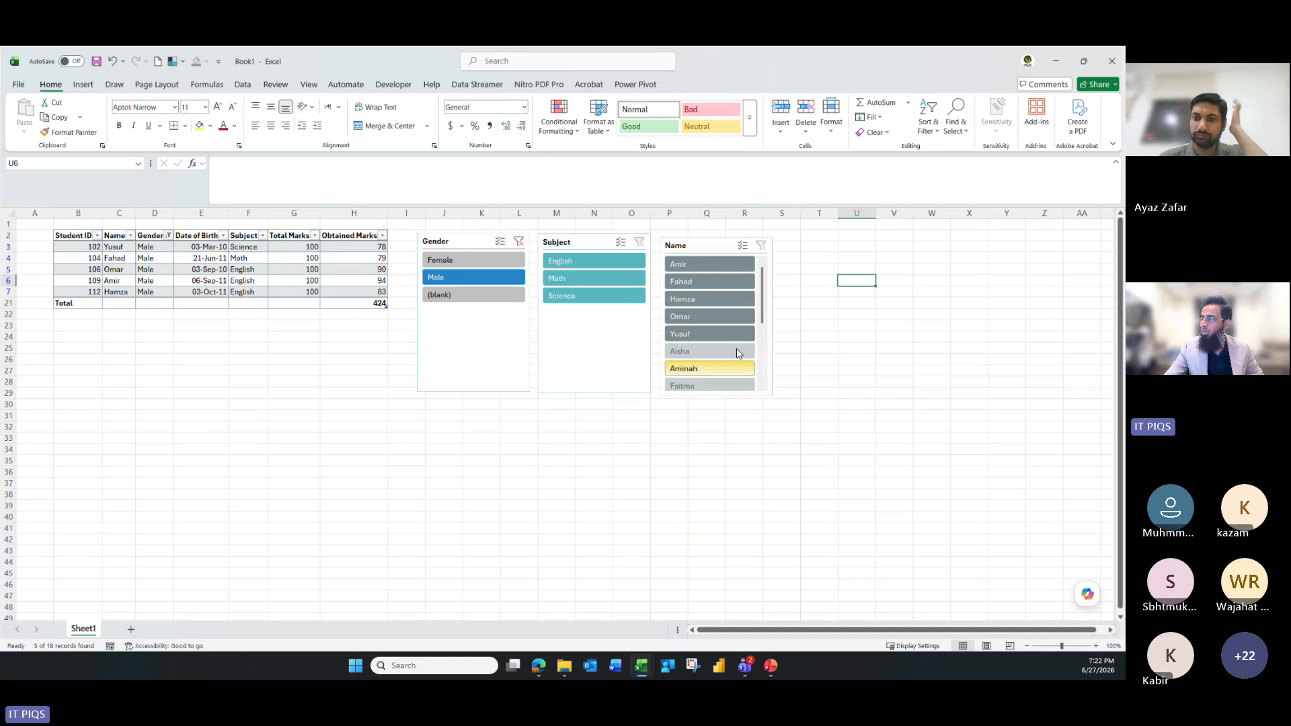
mouse_move(762, 309)
mouse_down()
mouse_move(758, 362)
mouse_move(758, 296)
mouse_up()
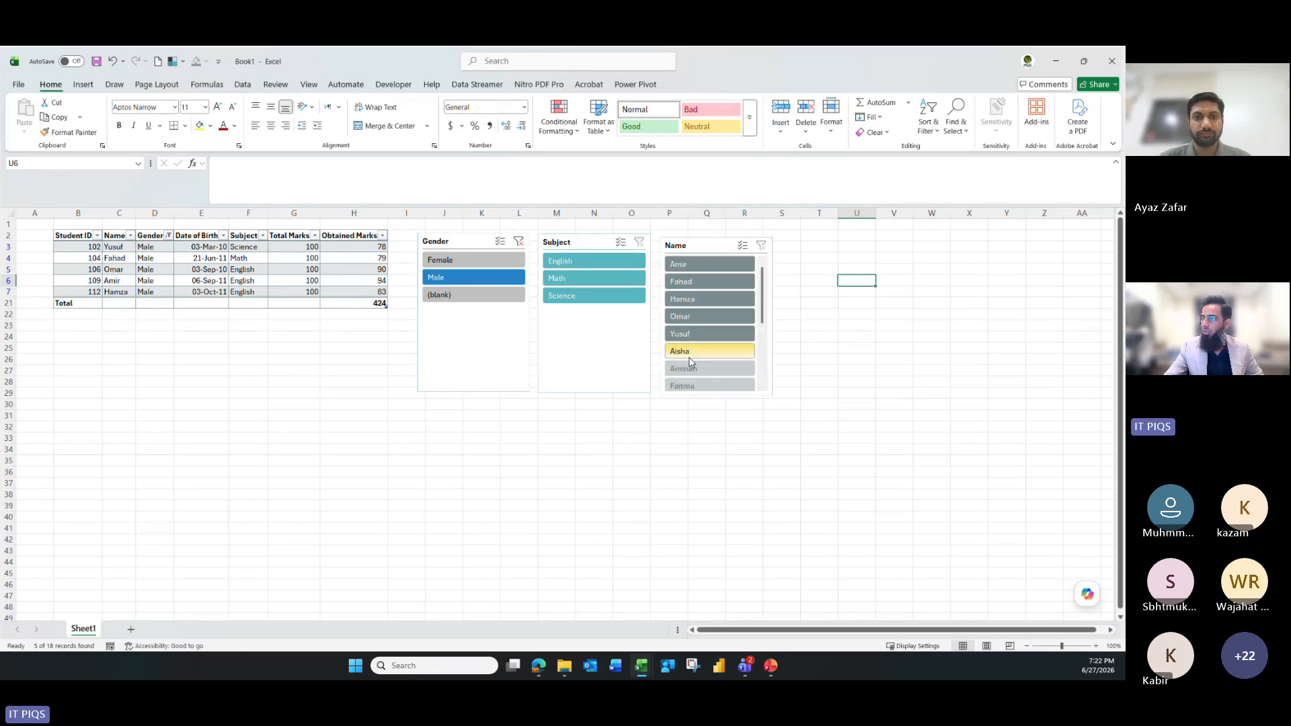
click(677, 248)
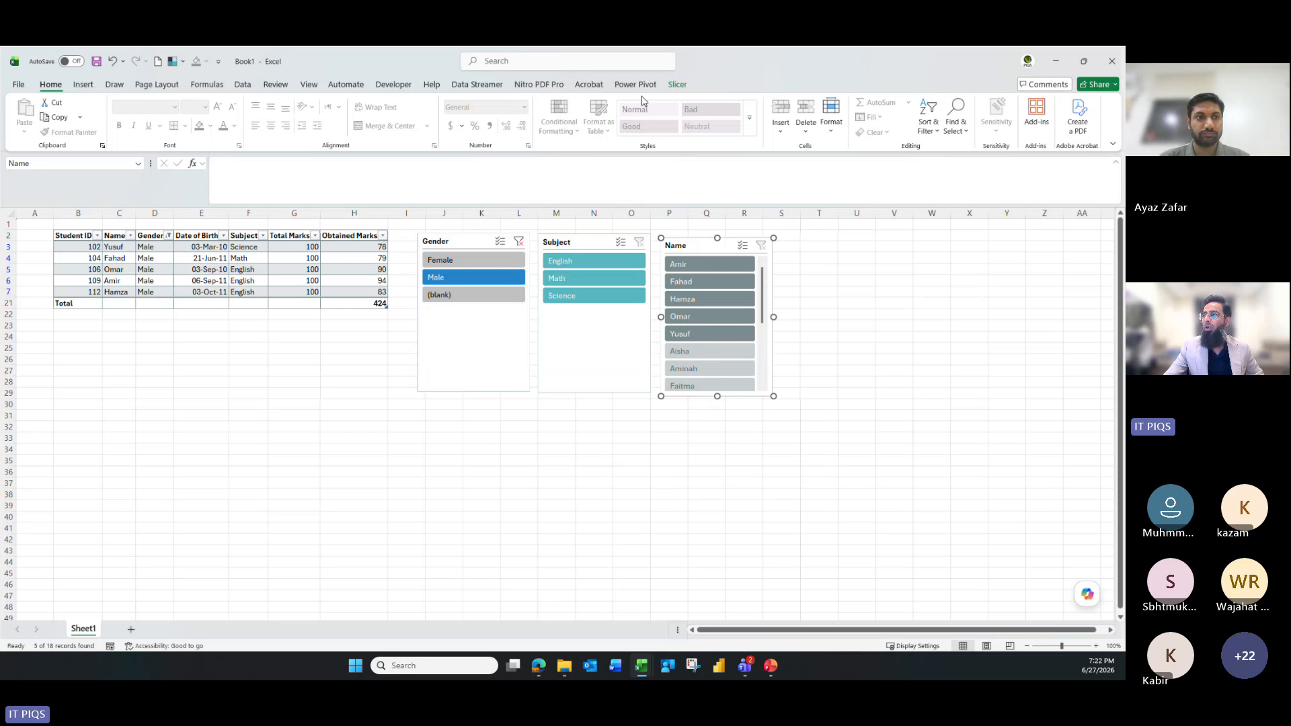
click(675, 86)
click(73, 134)
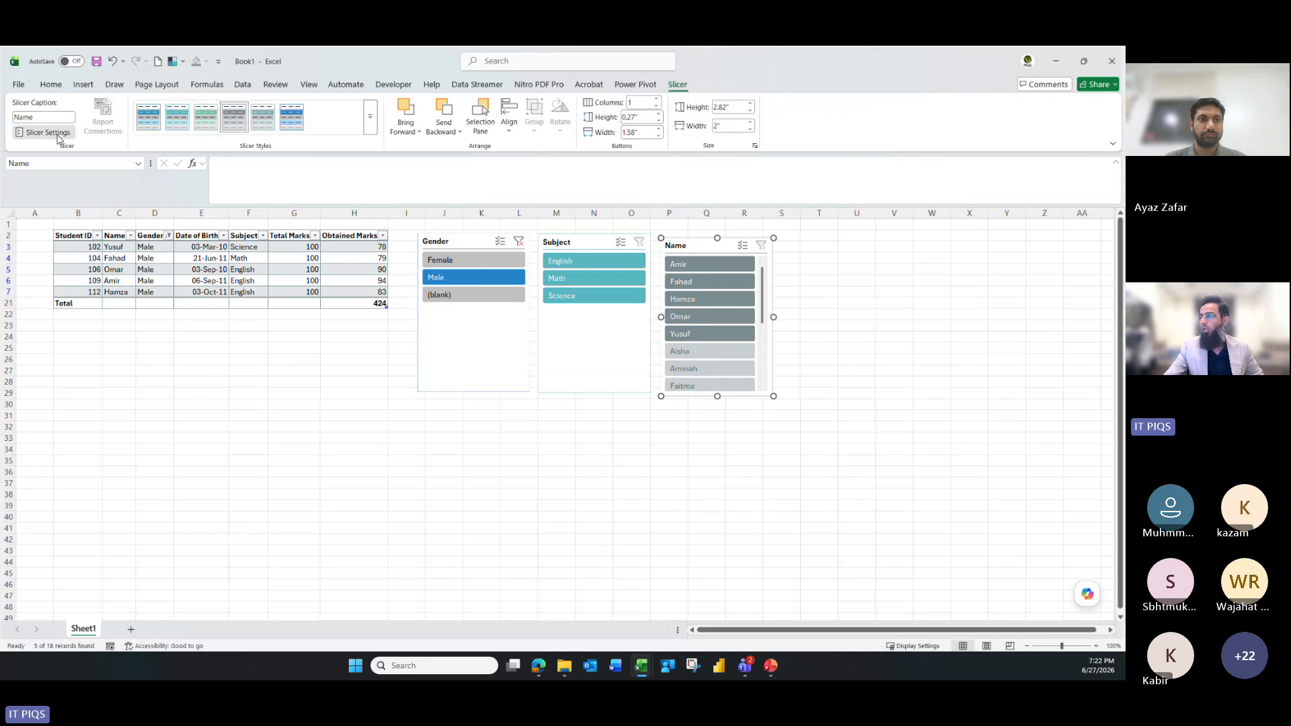
click(805, 241)
click(852, 283)
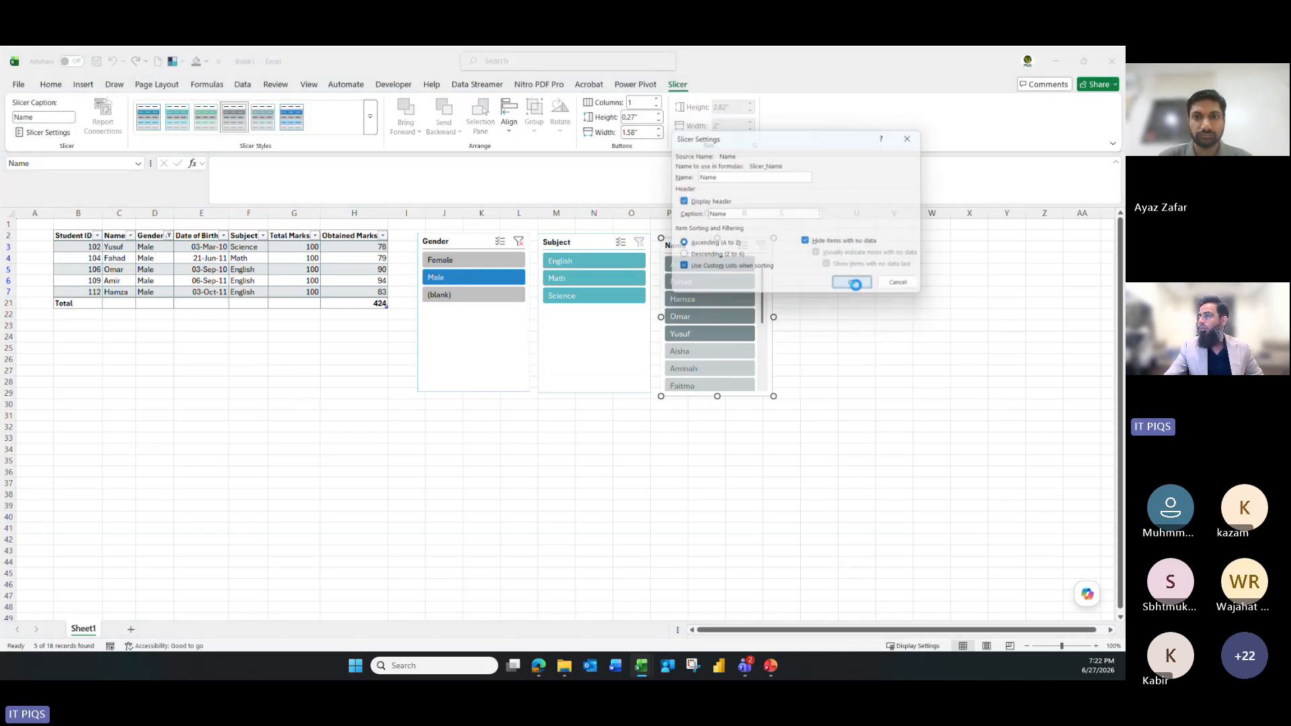
click(853, 348)
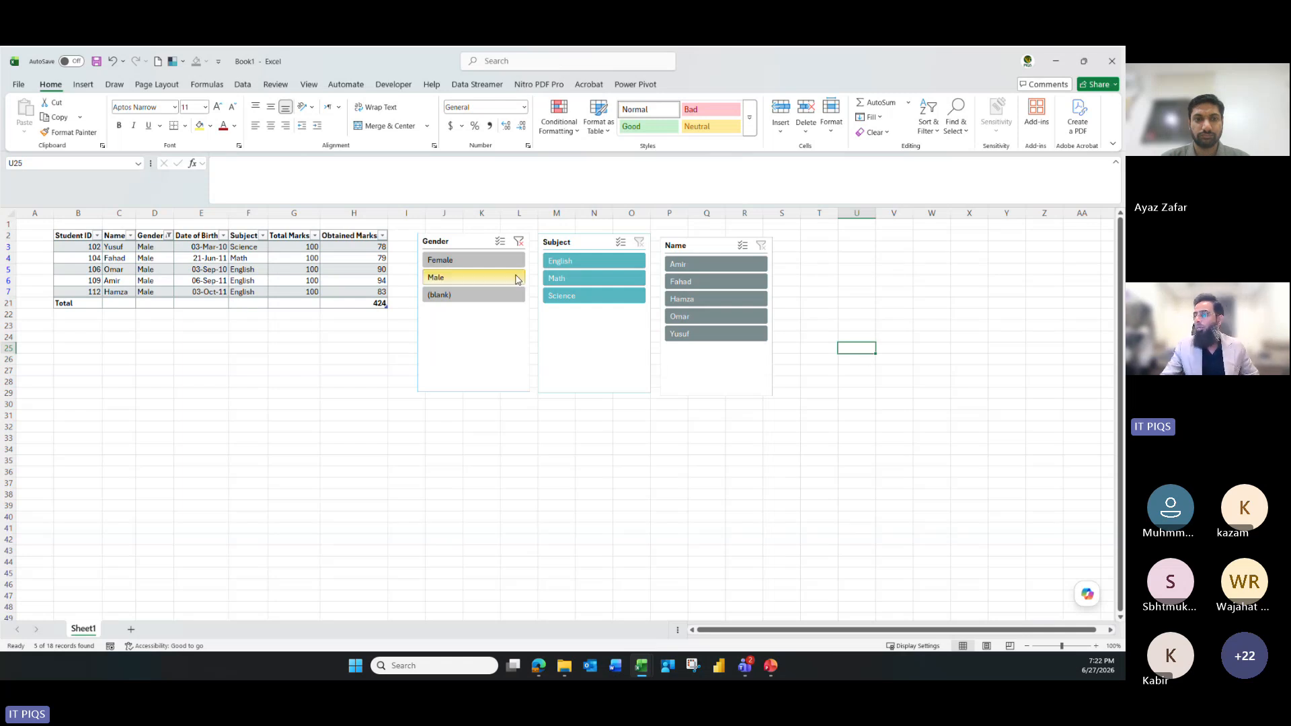
click(518, 243)
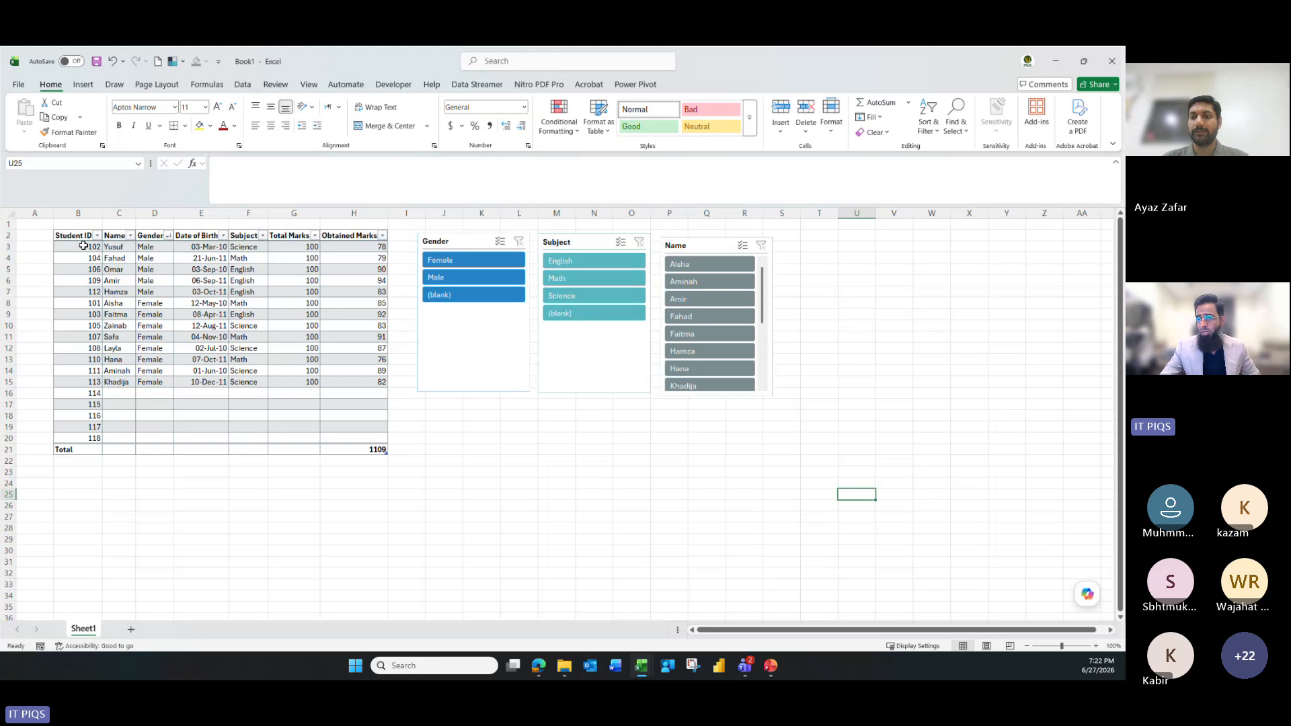
Convert the student table to a normal range
drag(83, 246, 331, 436)
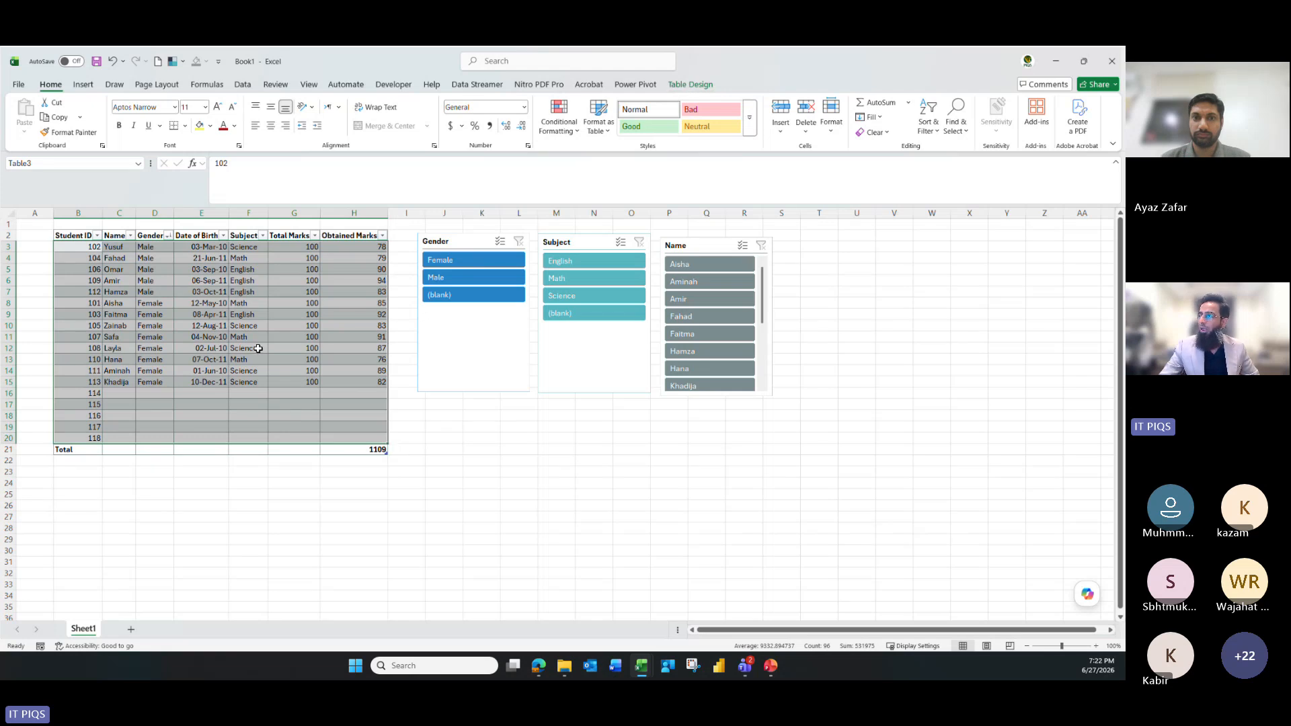
click(681, 86)
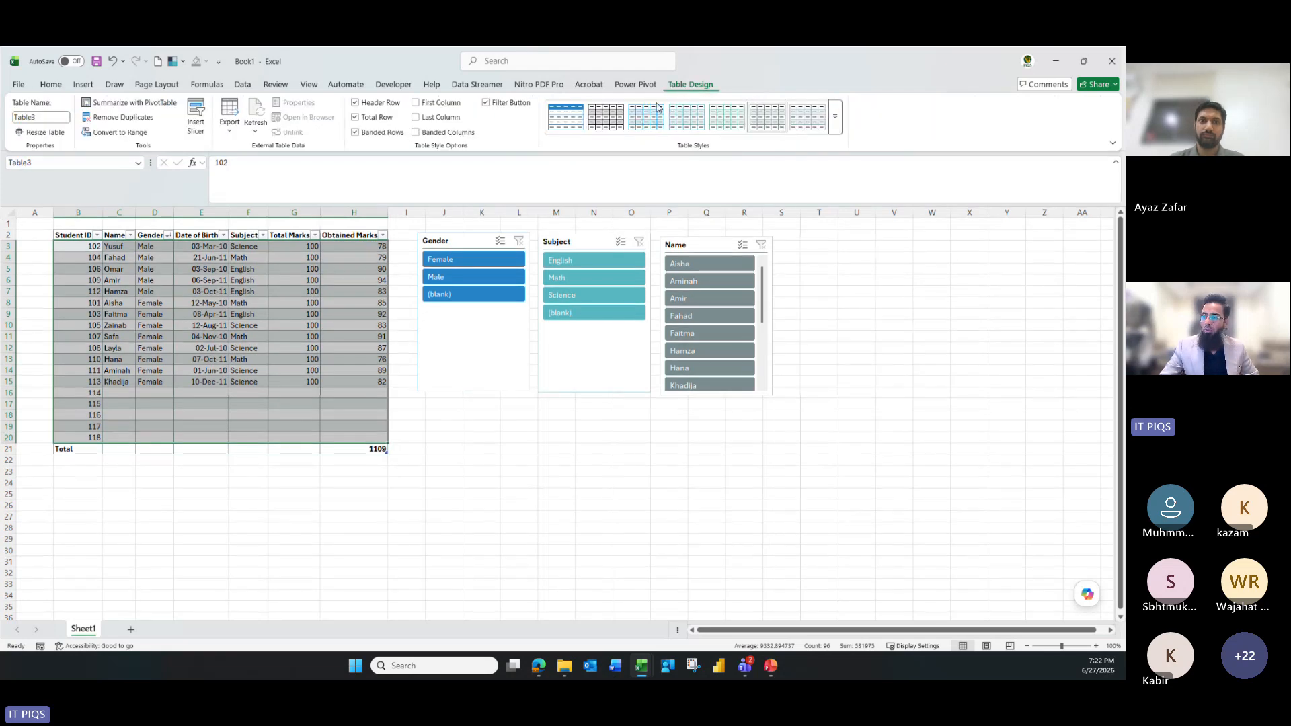
right_click(227, 333)
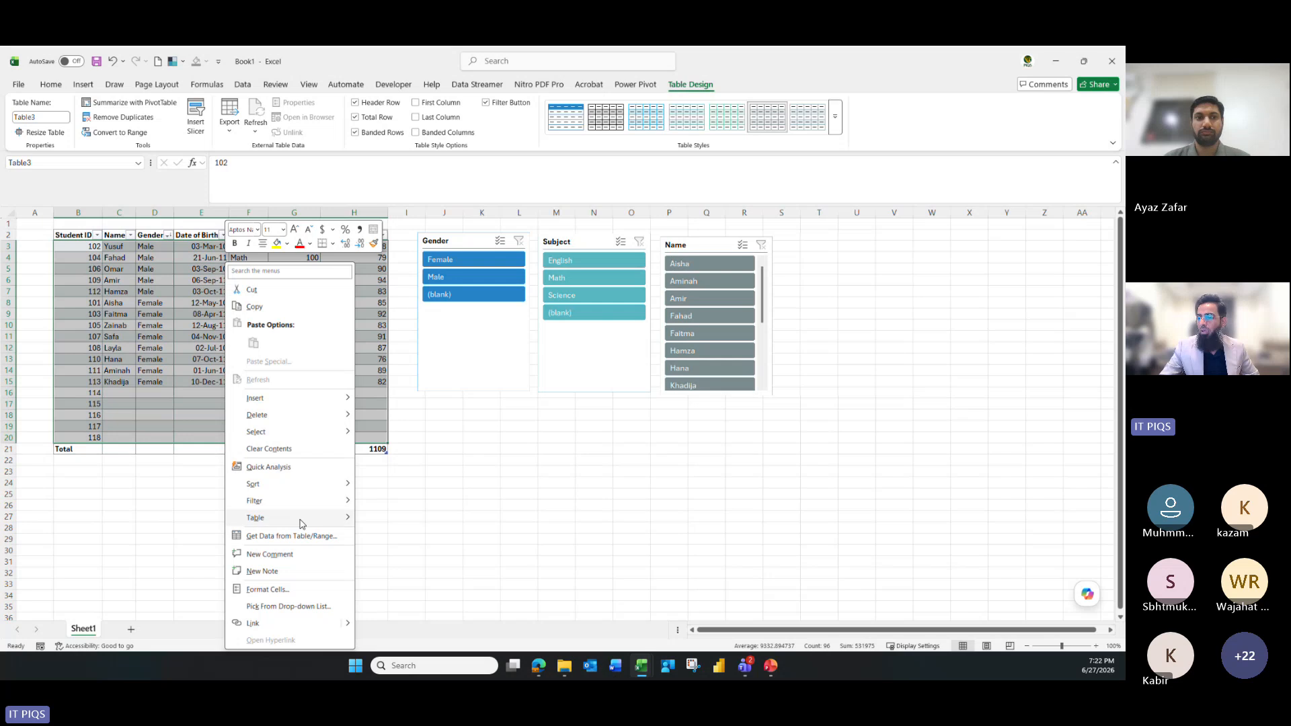
mouse_move(336, 517)
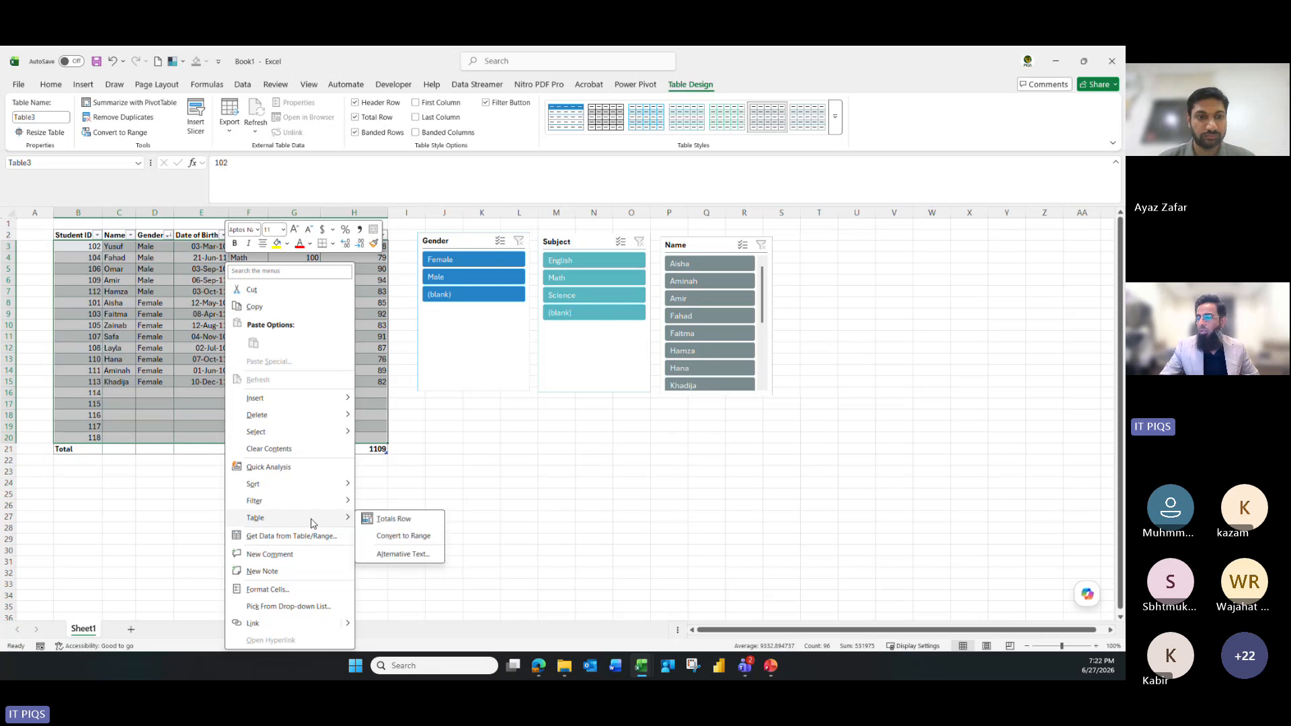
click(383, 536)
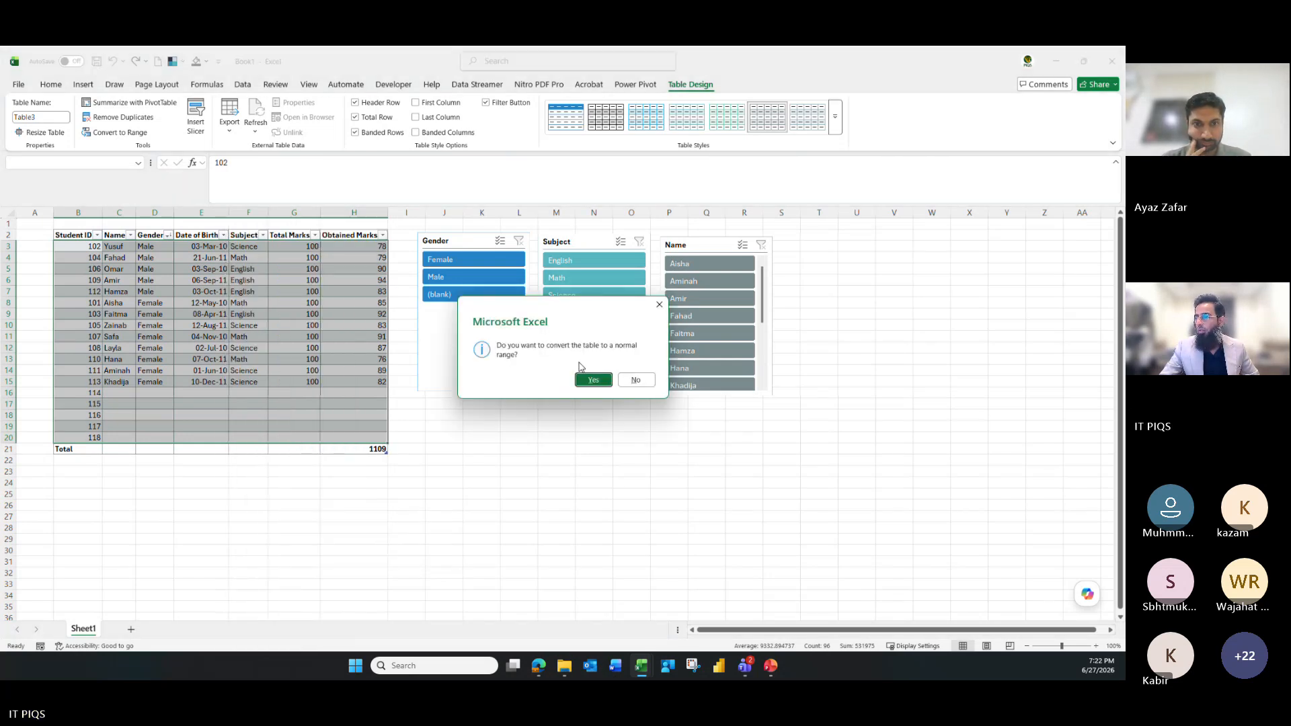
click(592, 379)
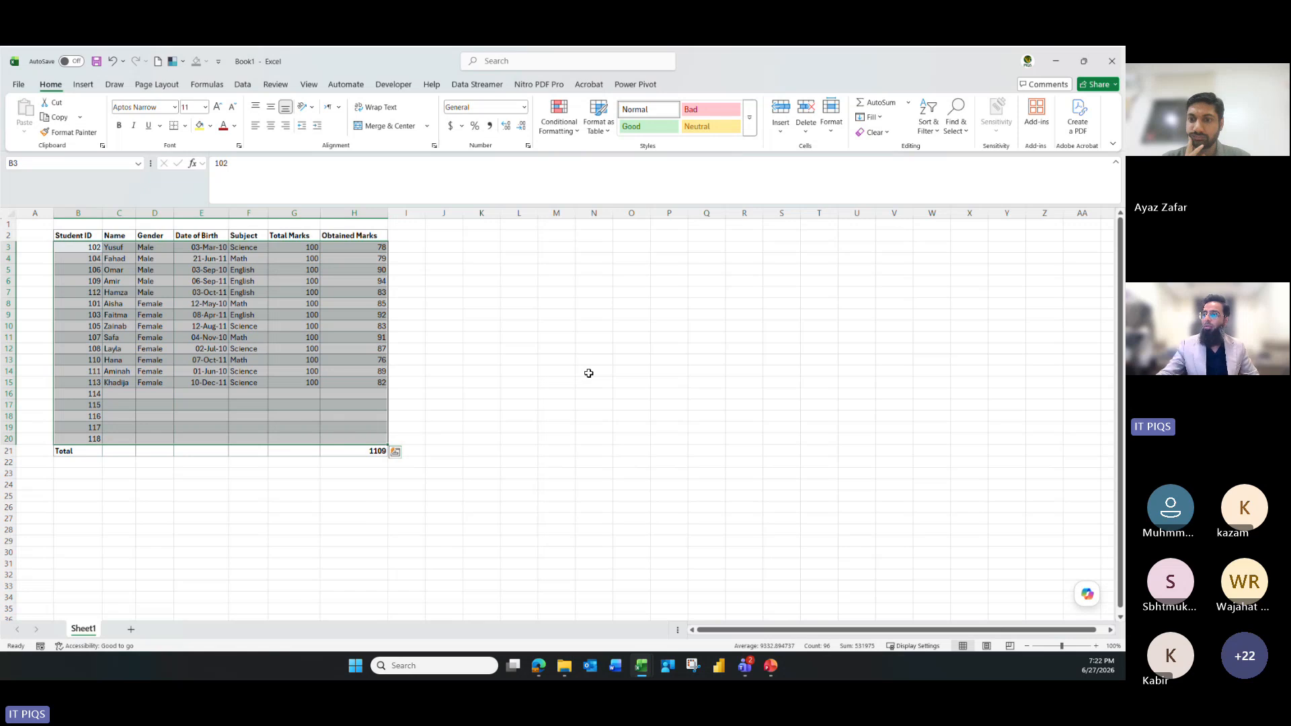
Add filters to the header row of the plain student data range, including its total row
click(562, 349)
click(354, 326)
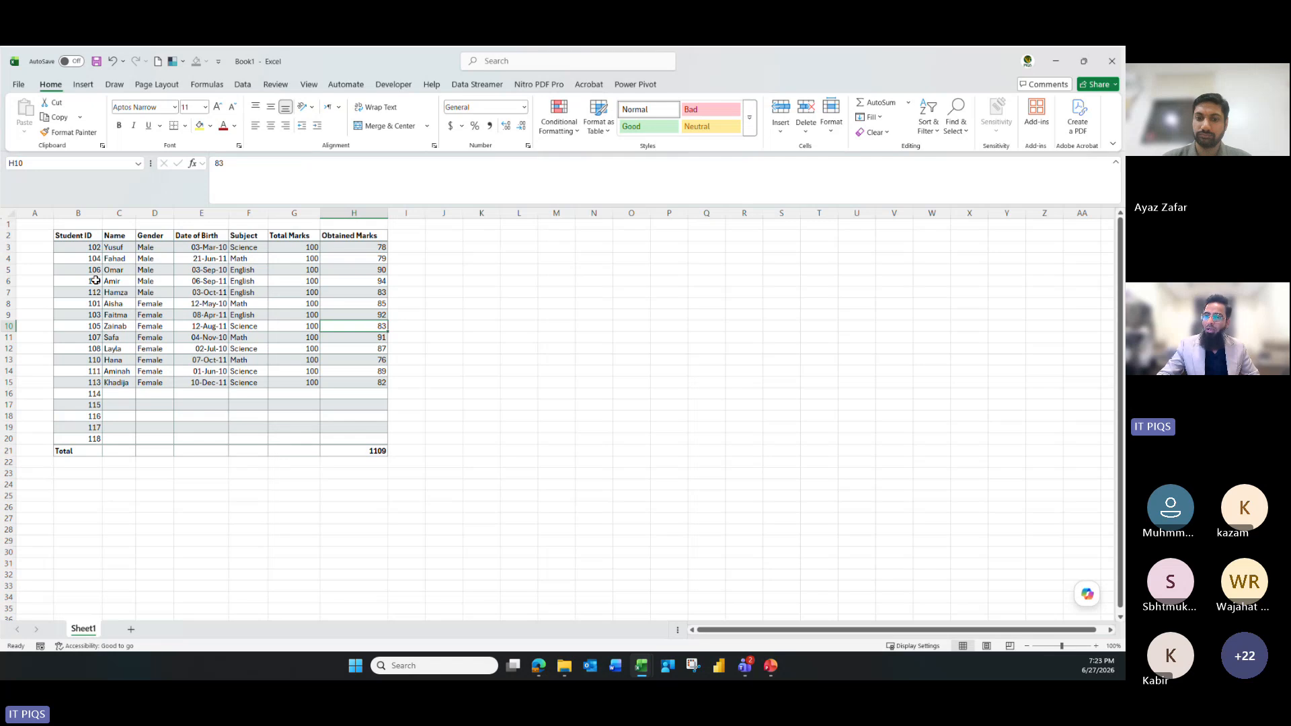
drag(83, 236, 337, 450)
click(243, 84)
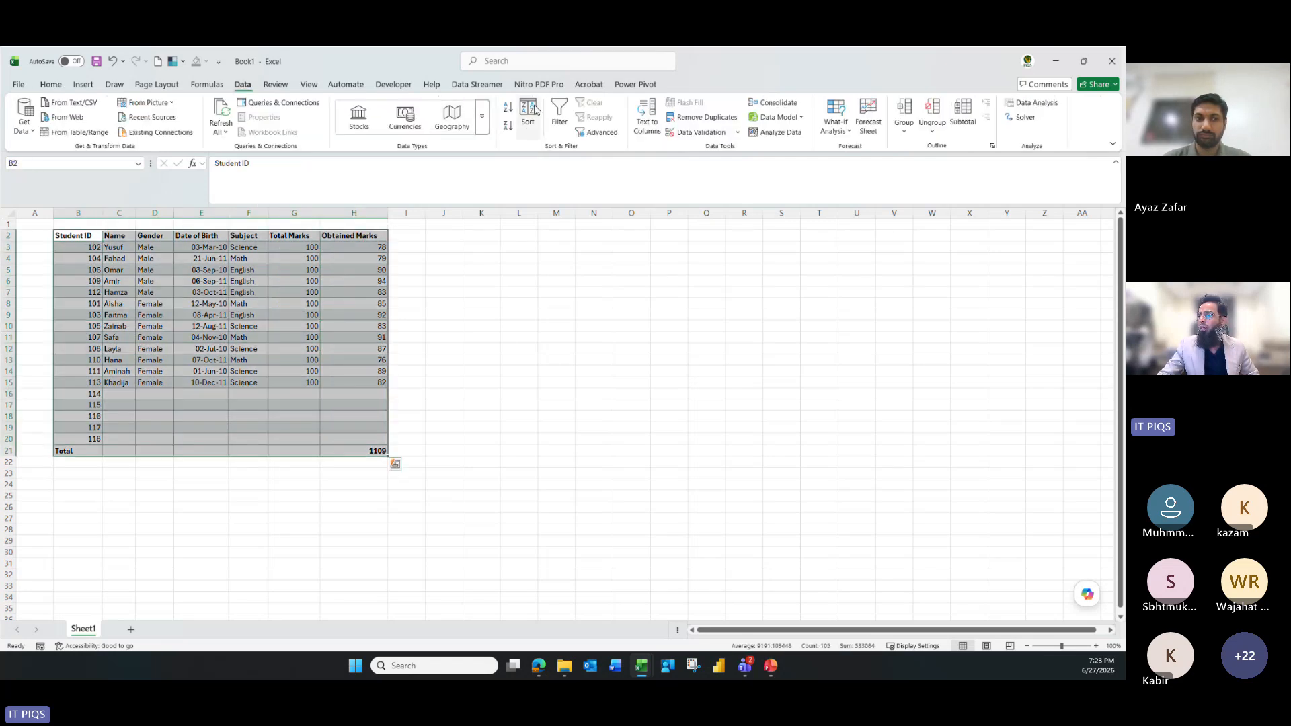
click(560, 111)
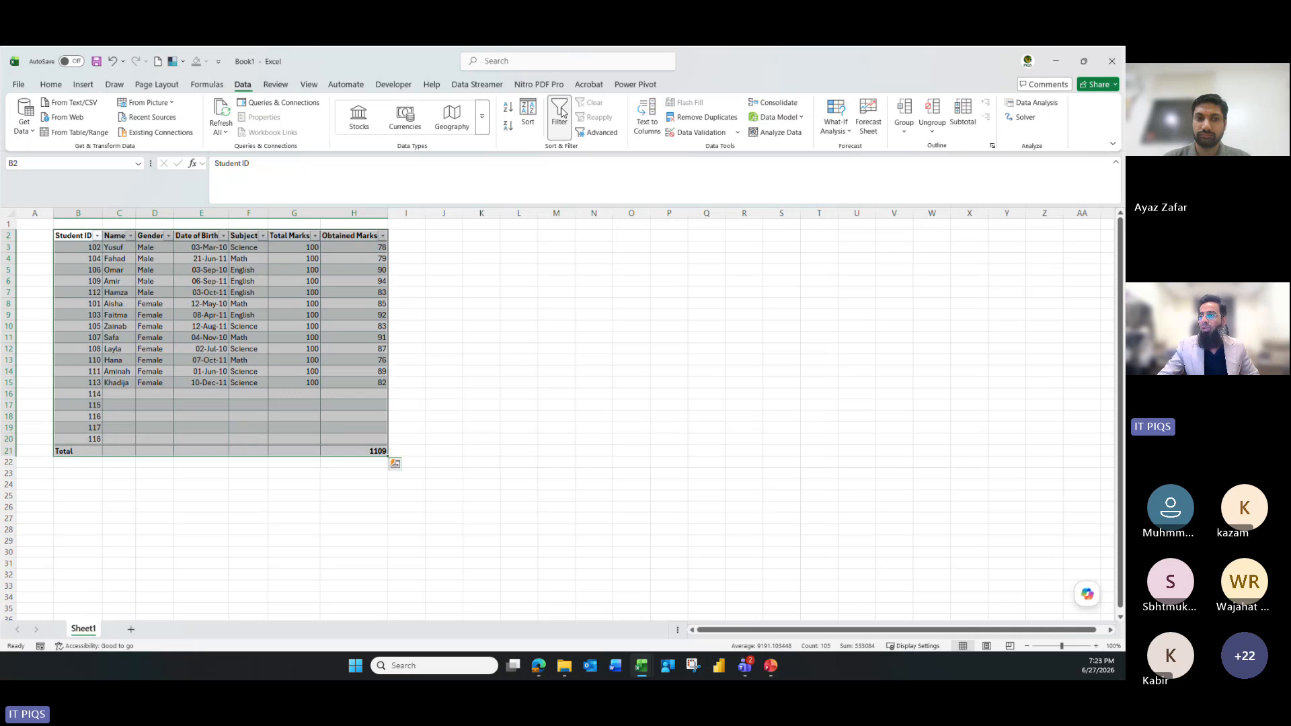
click(481, 280)
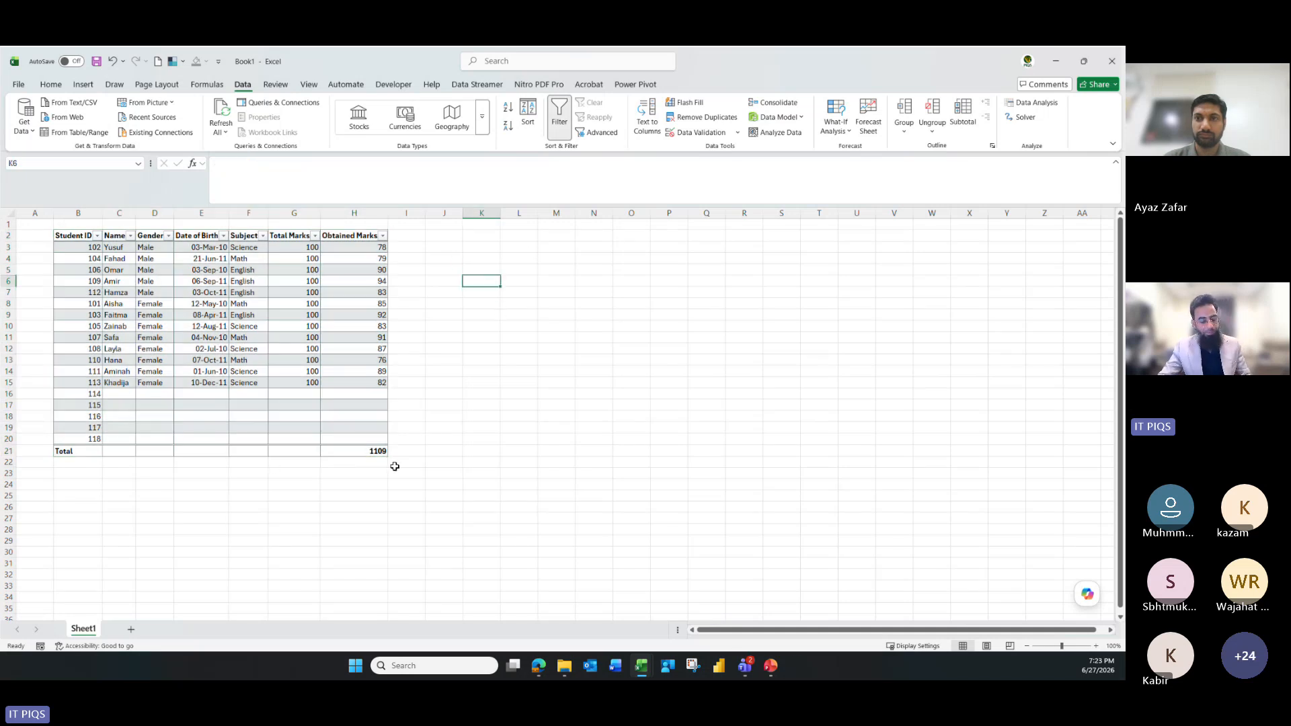
Undo the added filters and the conversion of the student table to a normal range
key(ctrl+z)
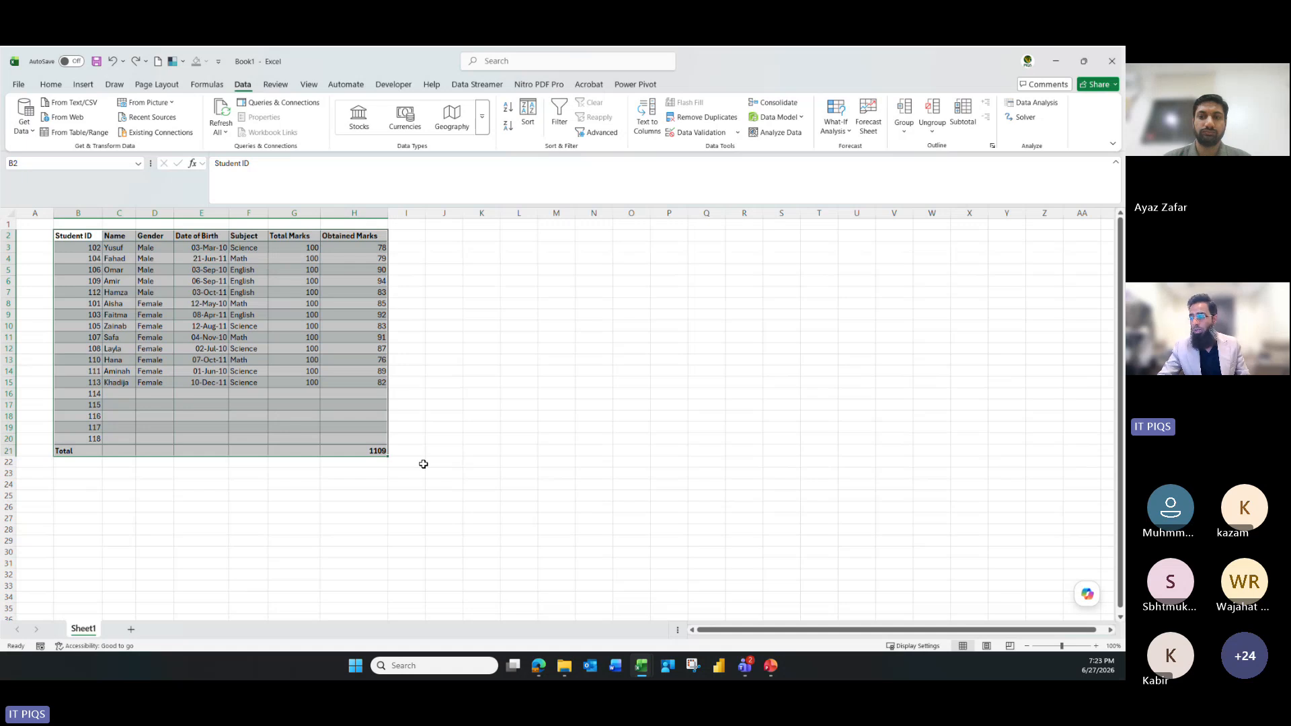
key(ctrl+z)
click(434, 426)
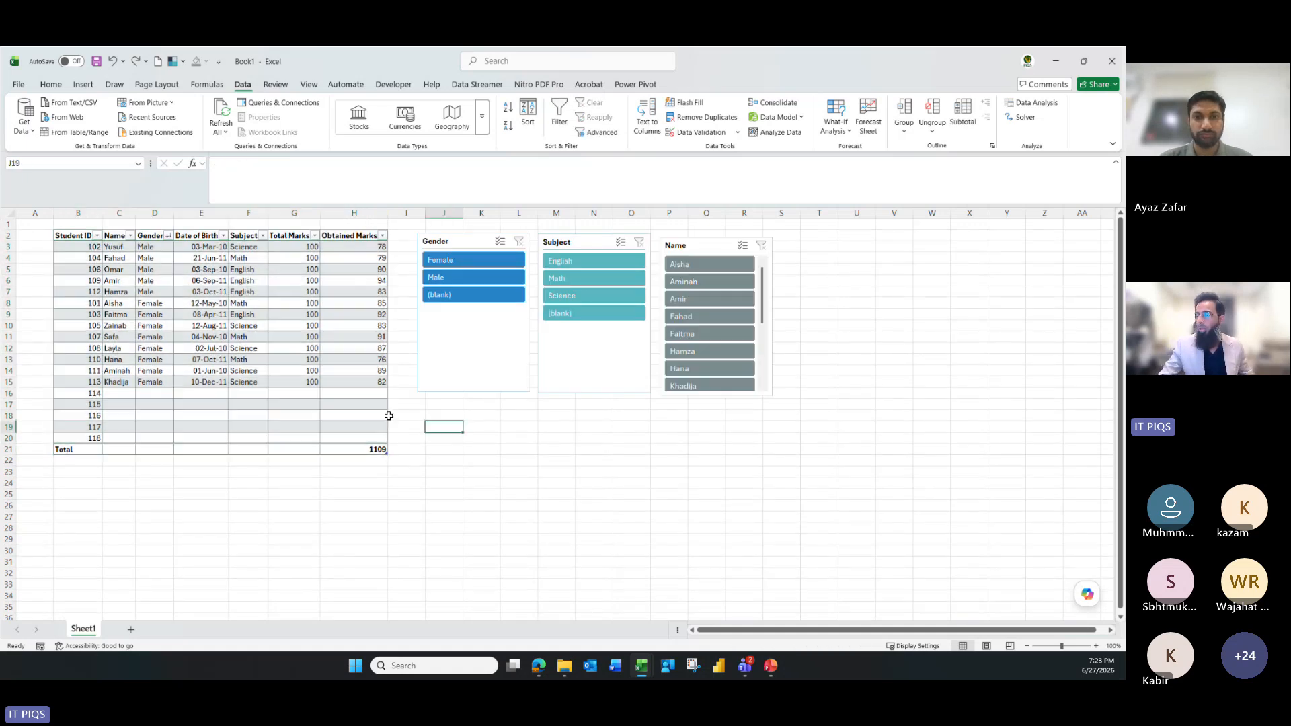
Try to rename the student table as "Student Record"
click(266, 344)
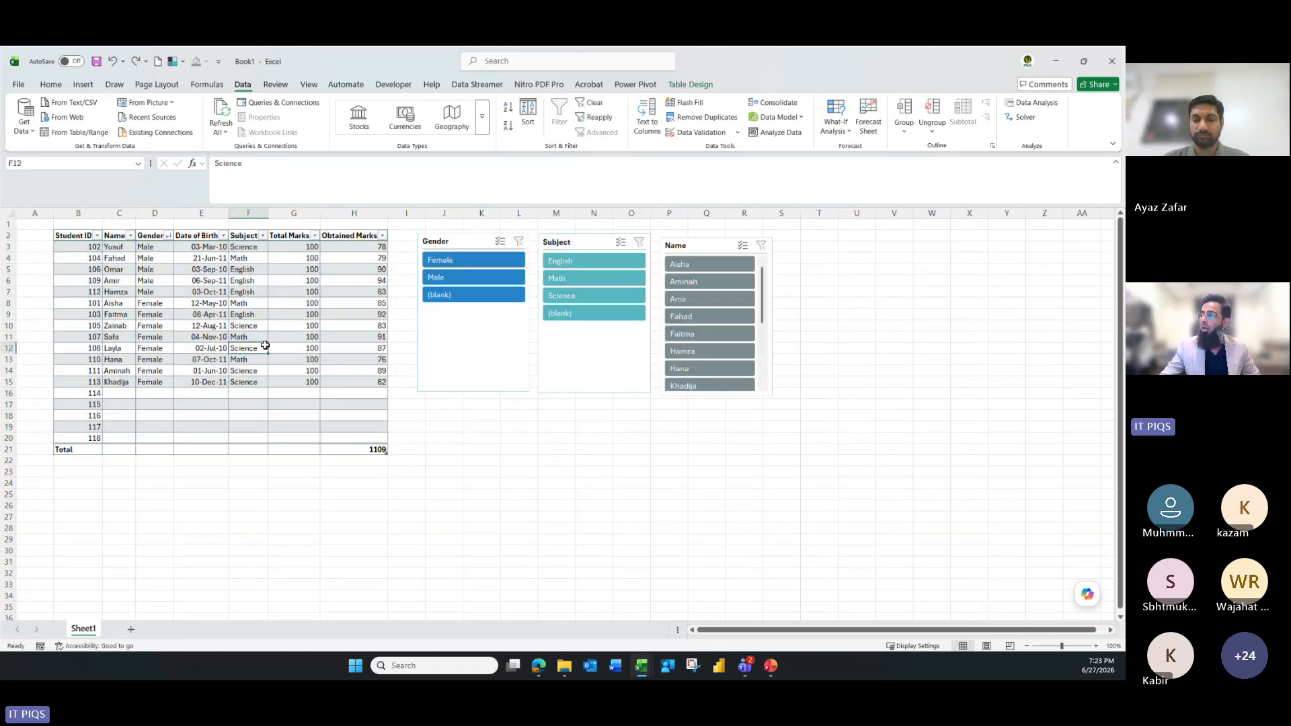
click(693, 84)
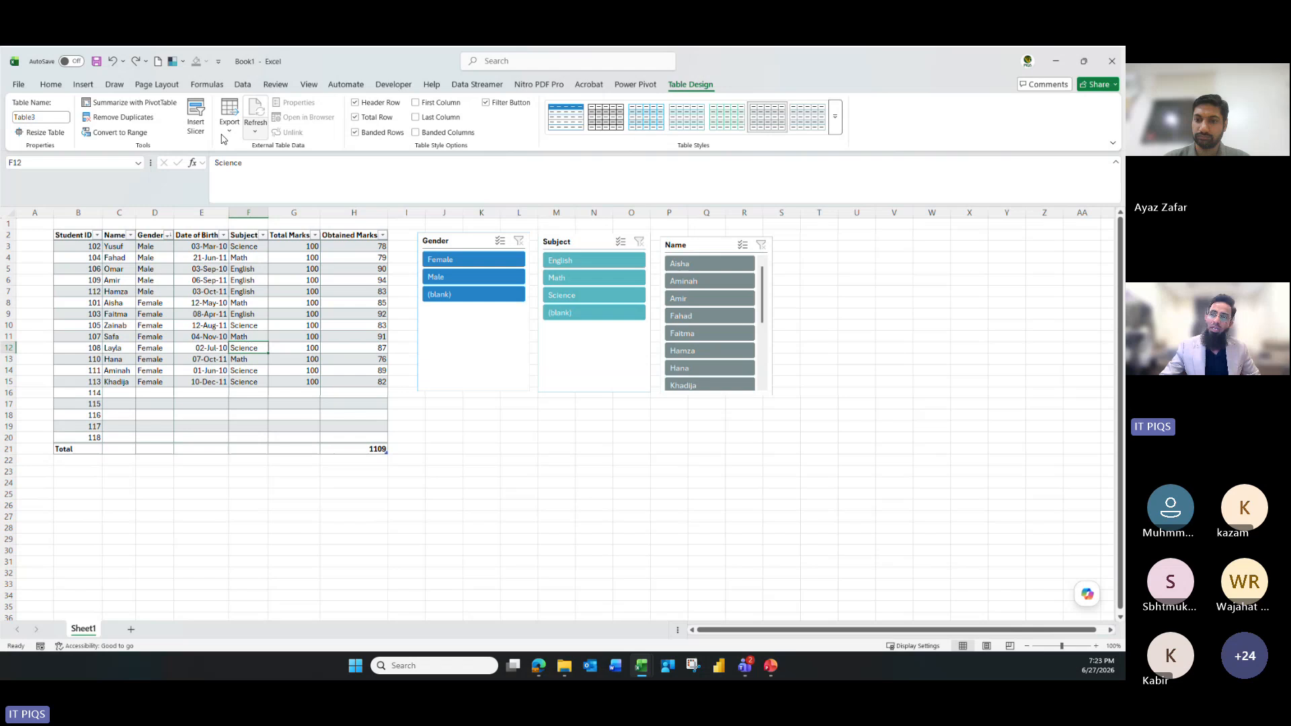
click(44, 118)
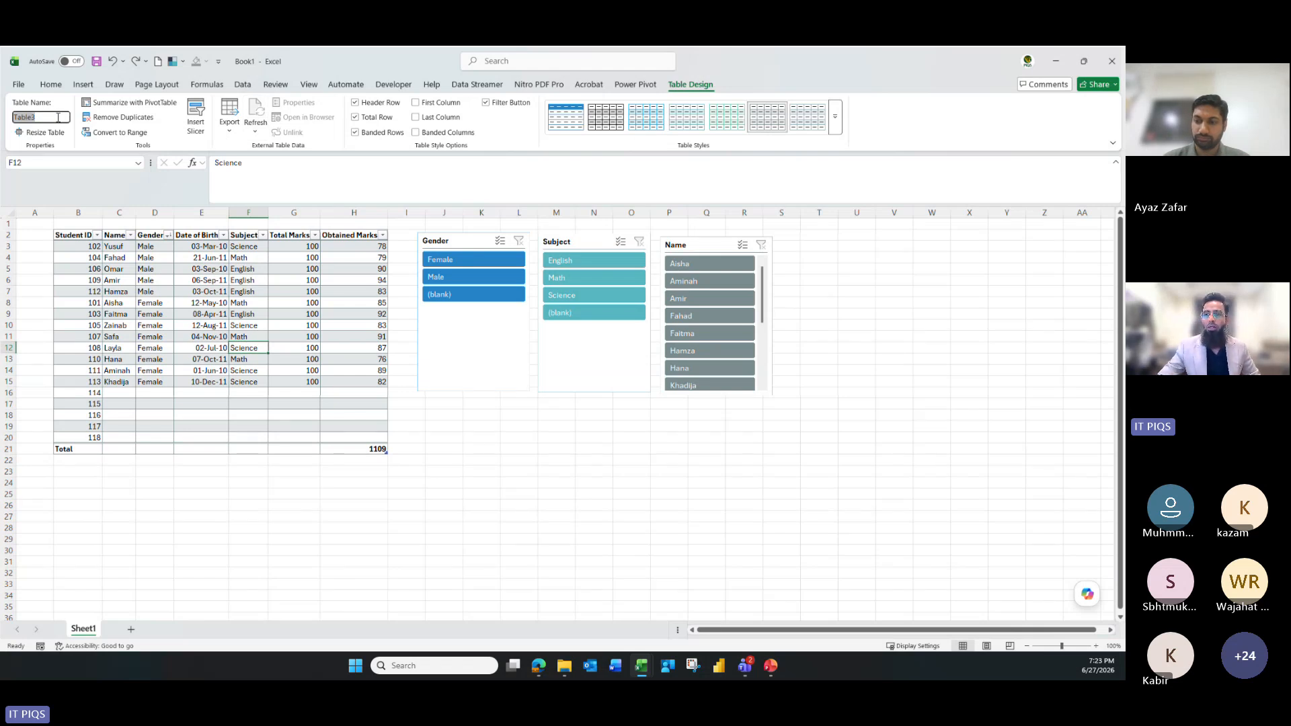
text(S)
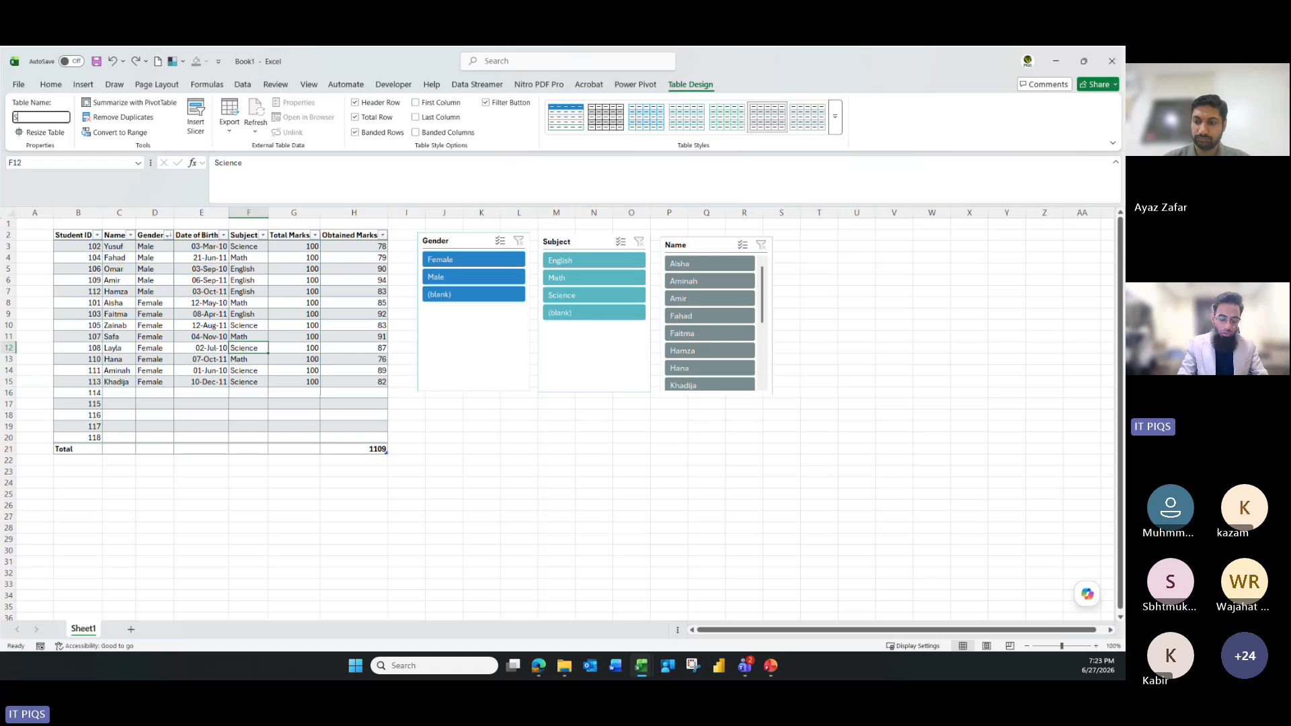
text(tude)
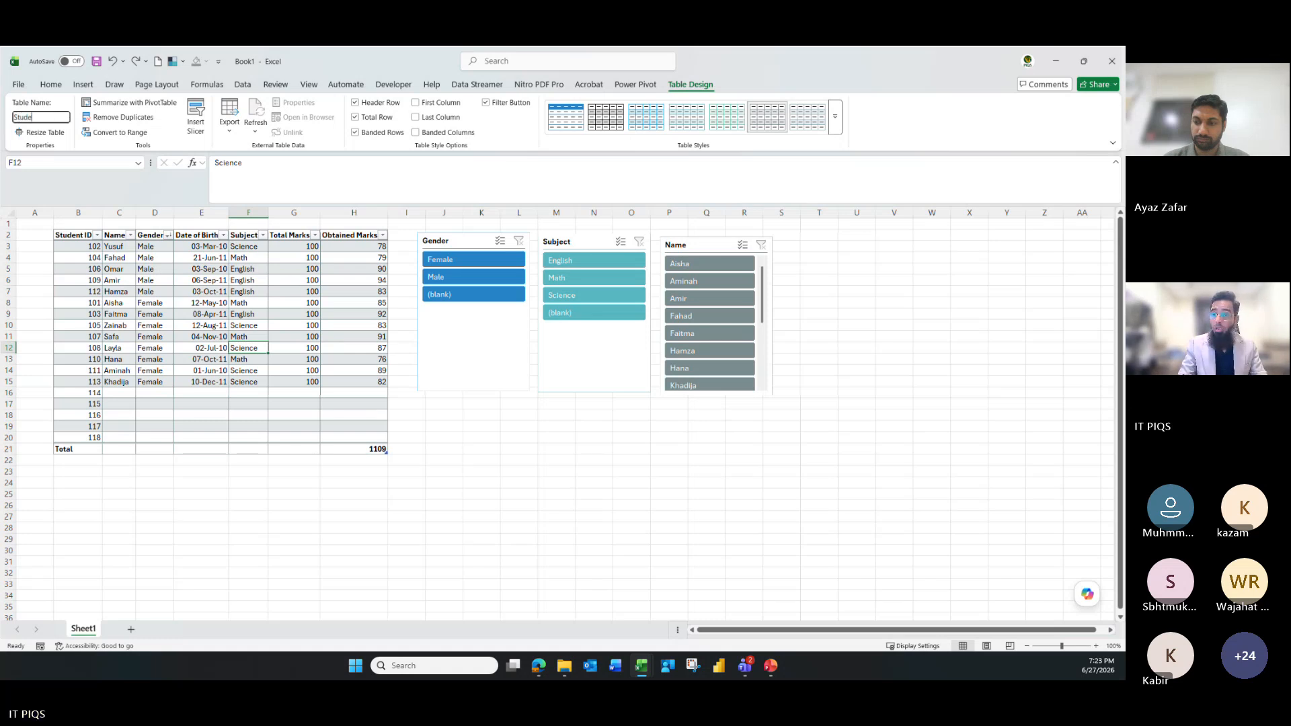
text(nt Reco)
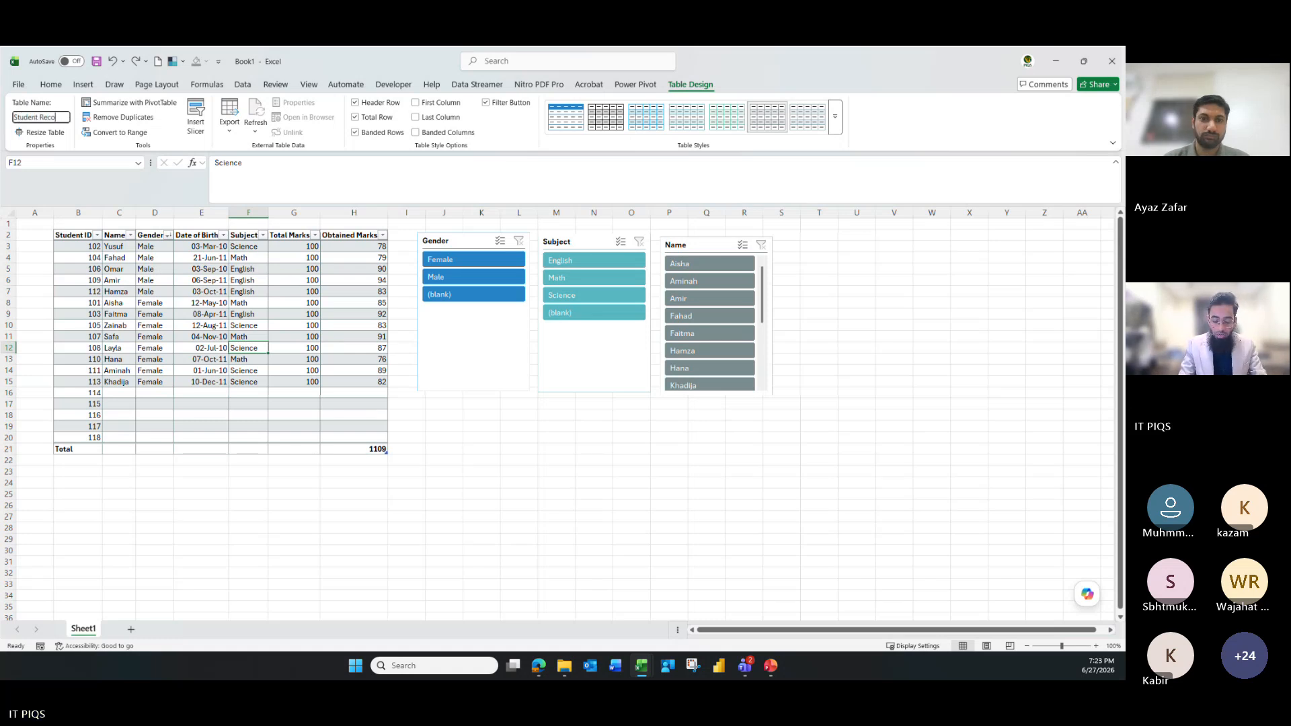
text(rd)
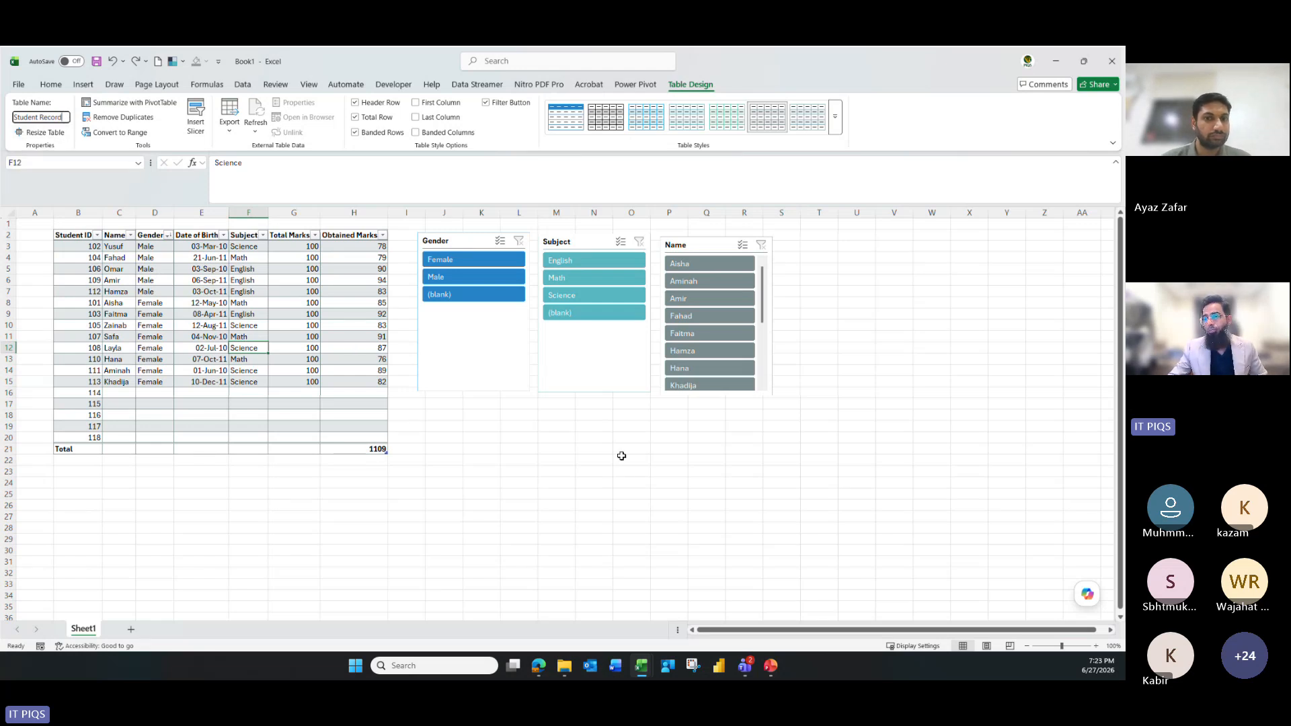
key(Return)
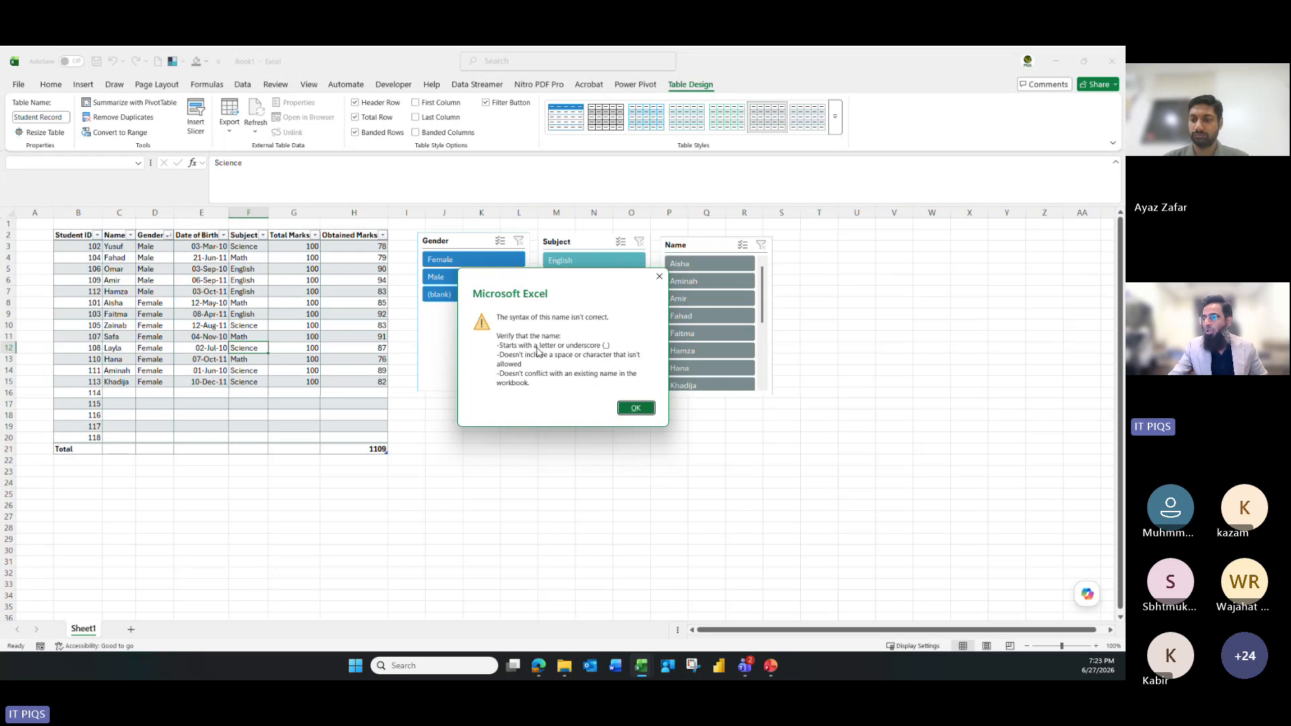
click(635, 408)
Rename the student table as Student_Record
click(56, 121)
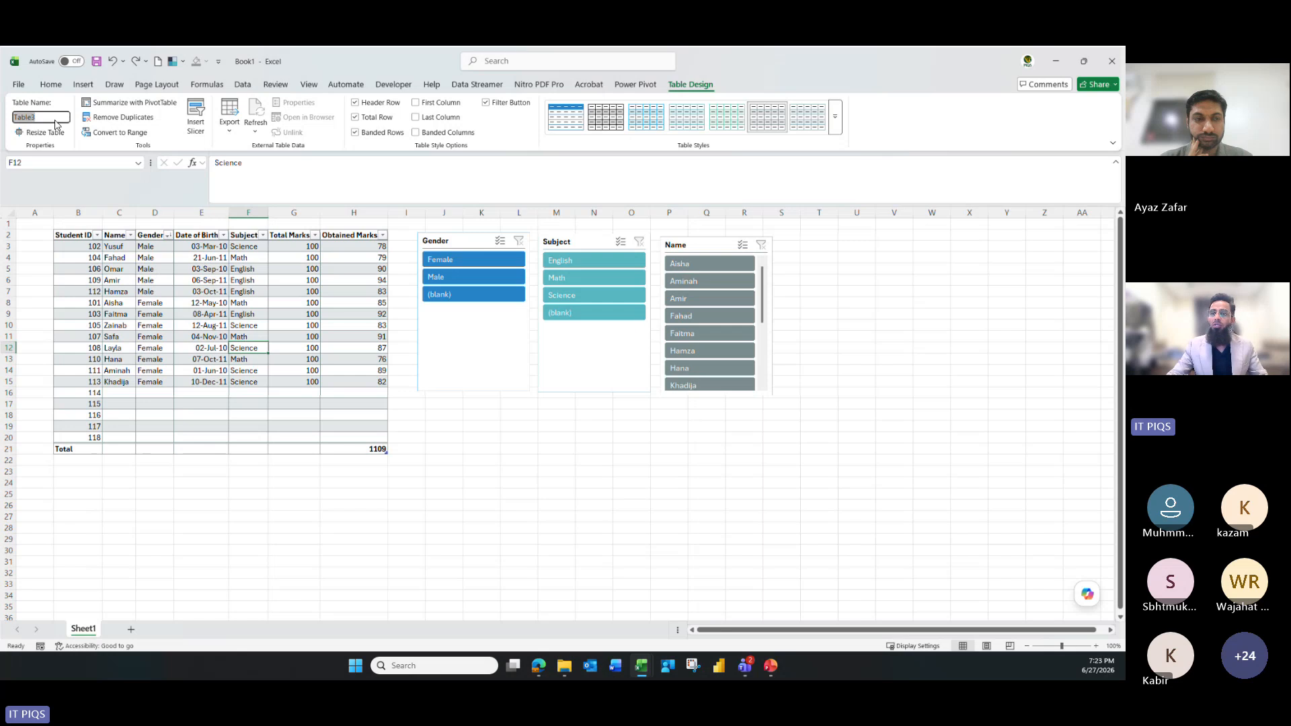
text(Stud)
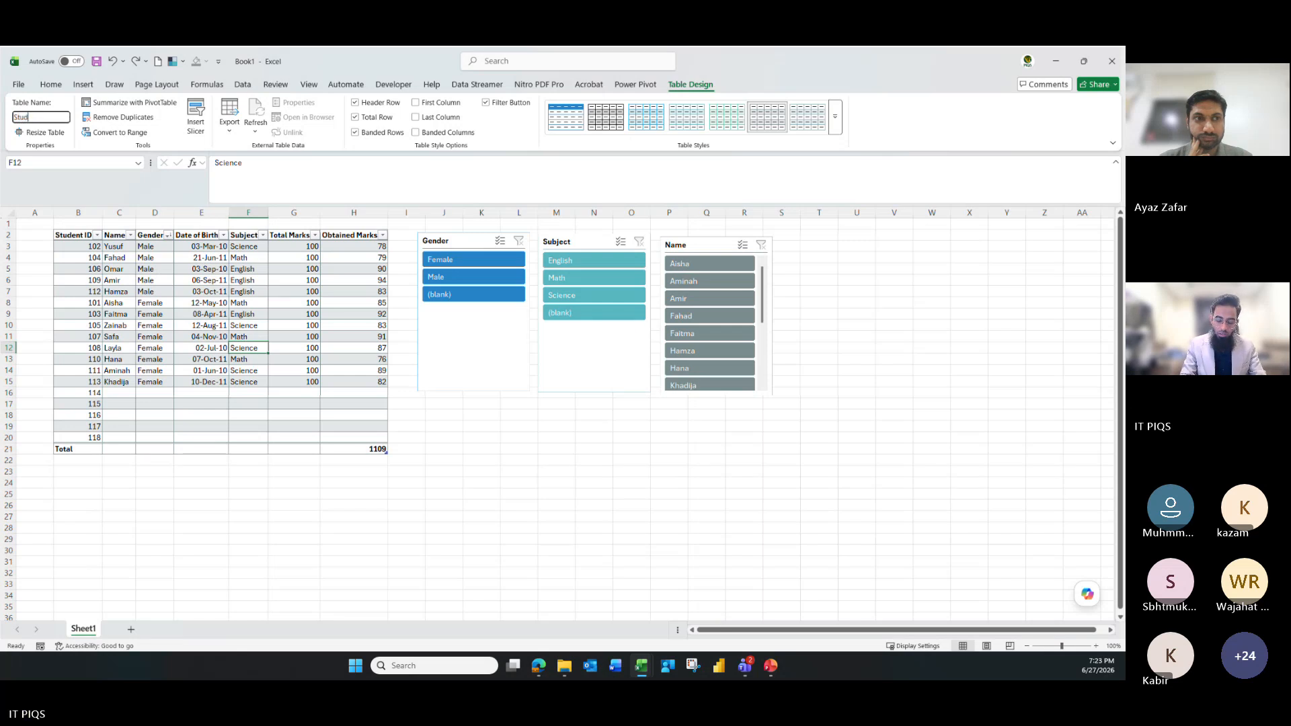
text(ent_Record)
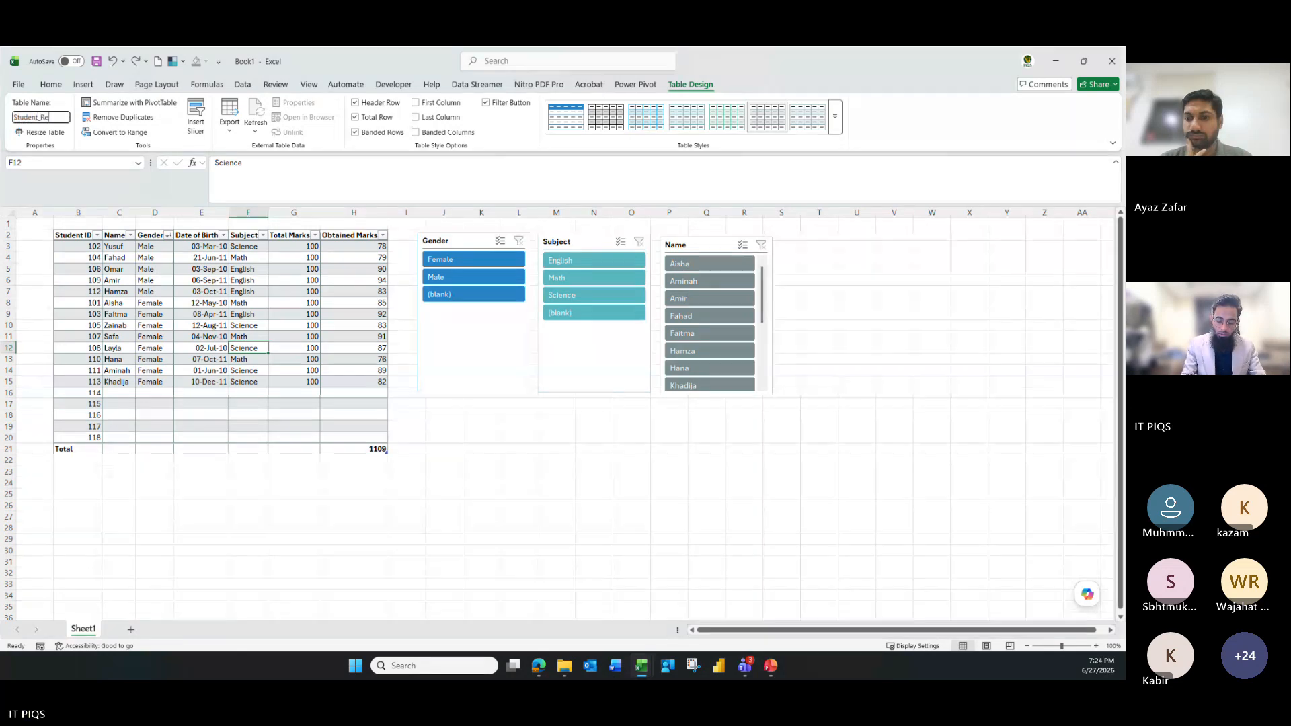
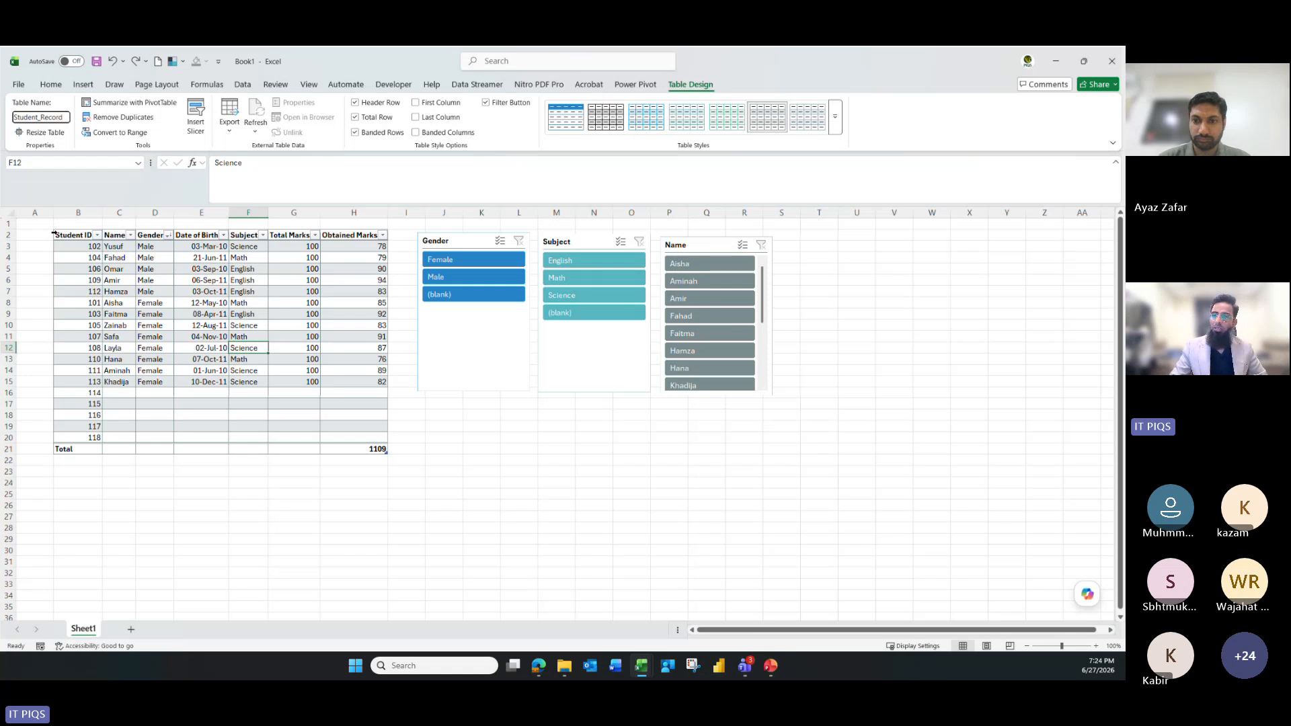
click(570, 481)
click(288, 335)
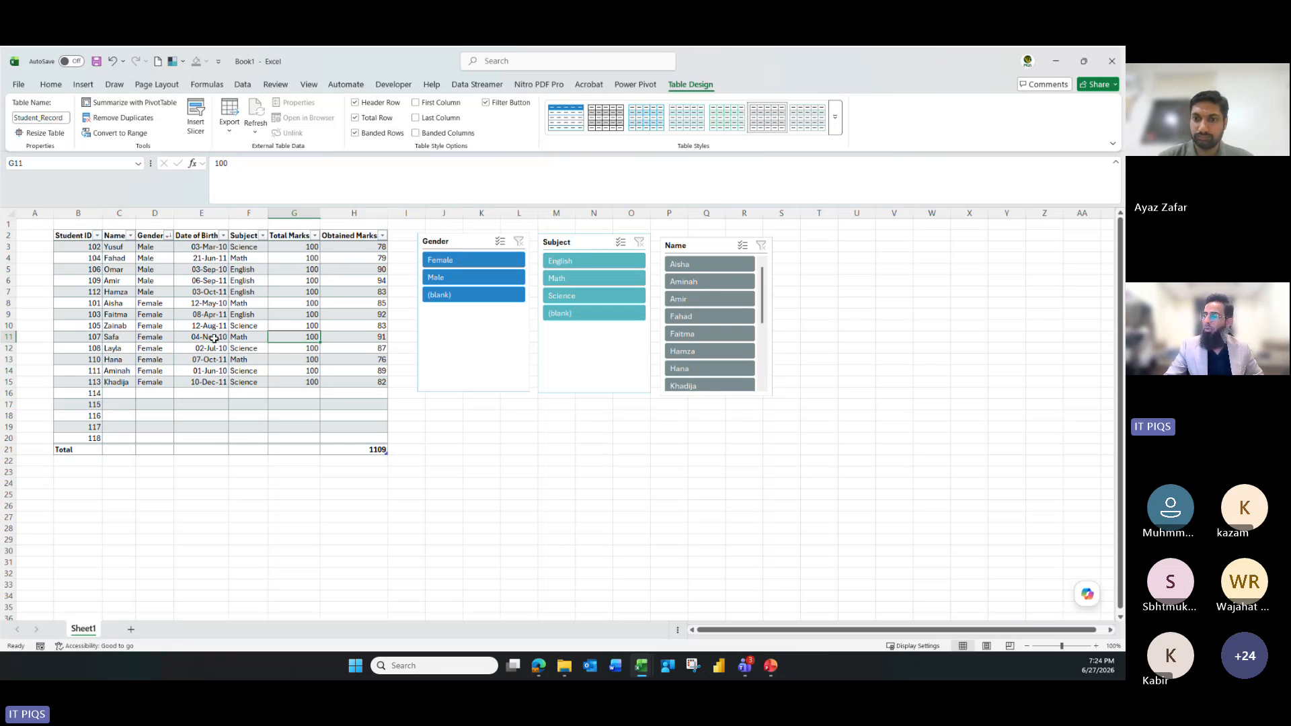
Delete the Gender, Subject and Name slicers beside the student table
click(437, 241)
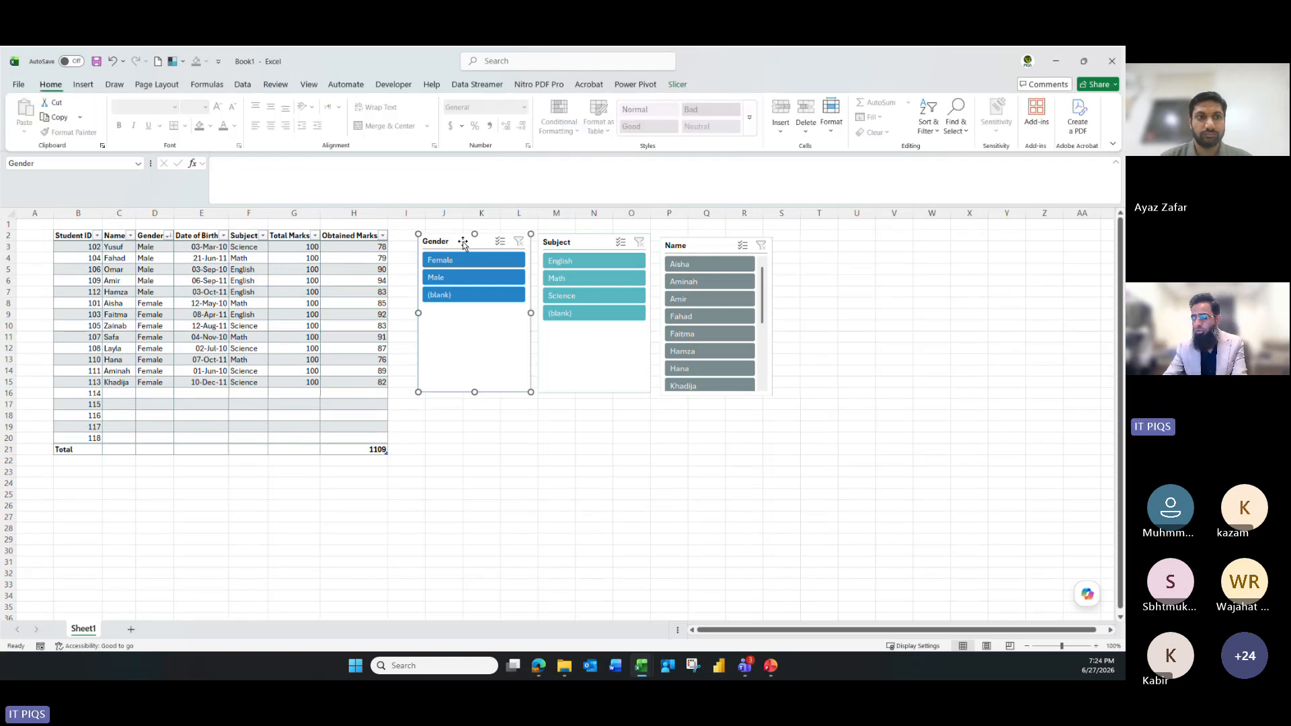
key(Delete)
click(565, 248)
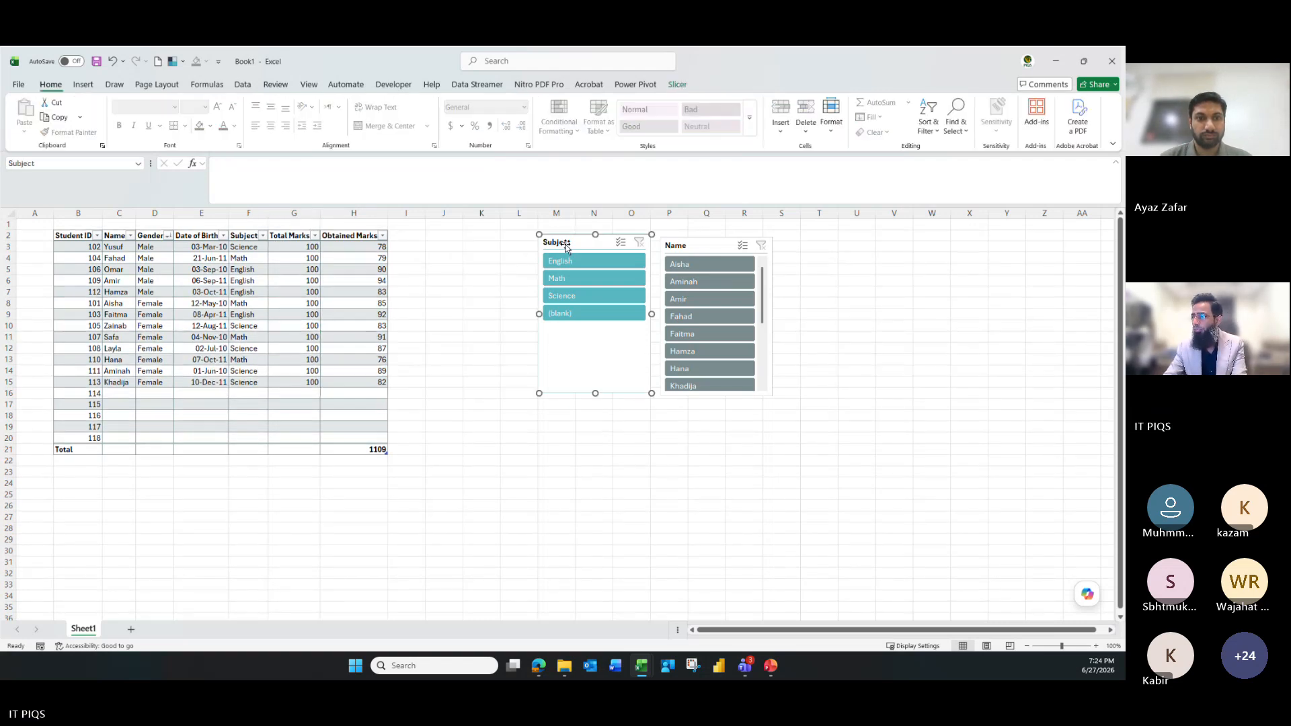
key(Delete)
click(696, 246)
key(Delete)
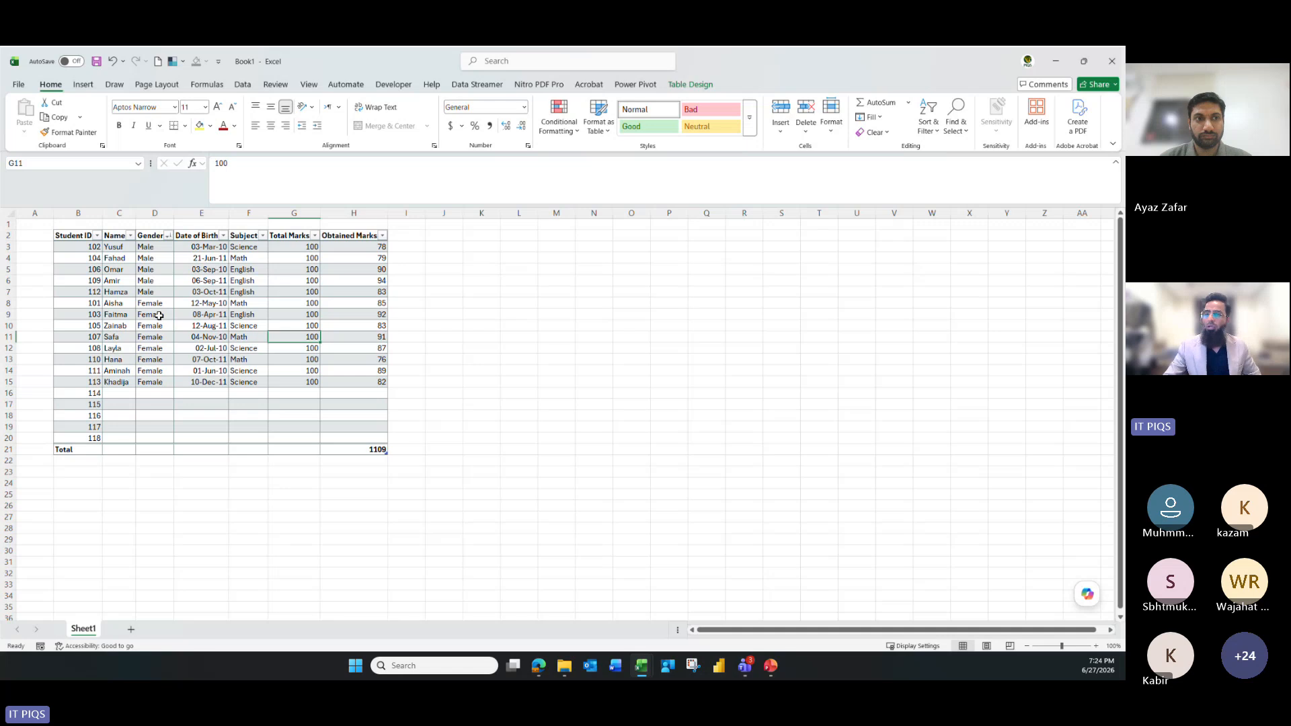
click(86, 248)
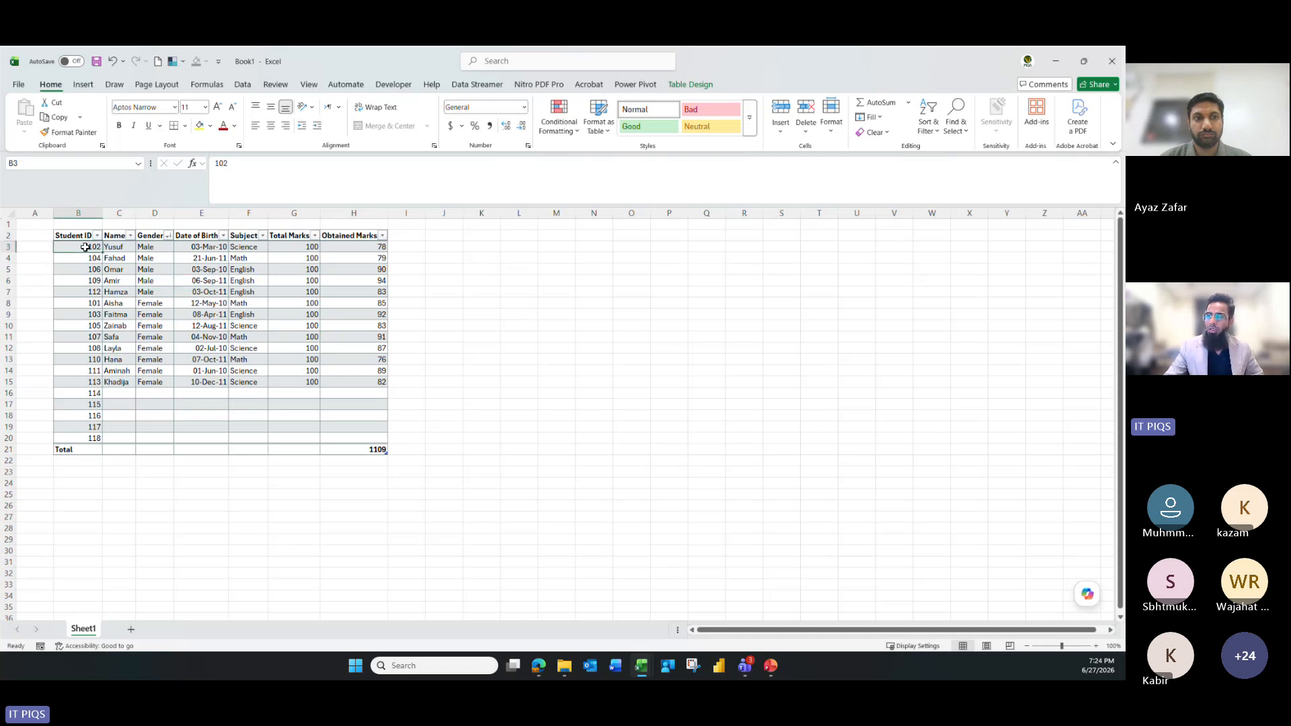
drag(82, 246, 353, 396)
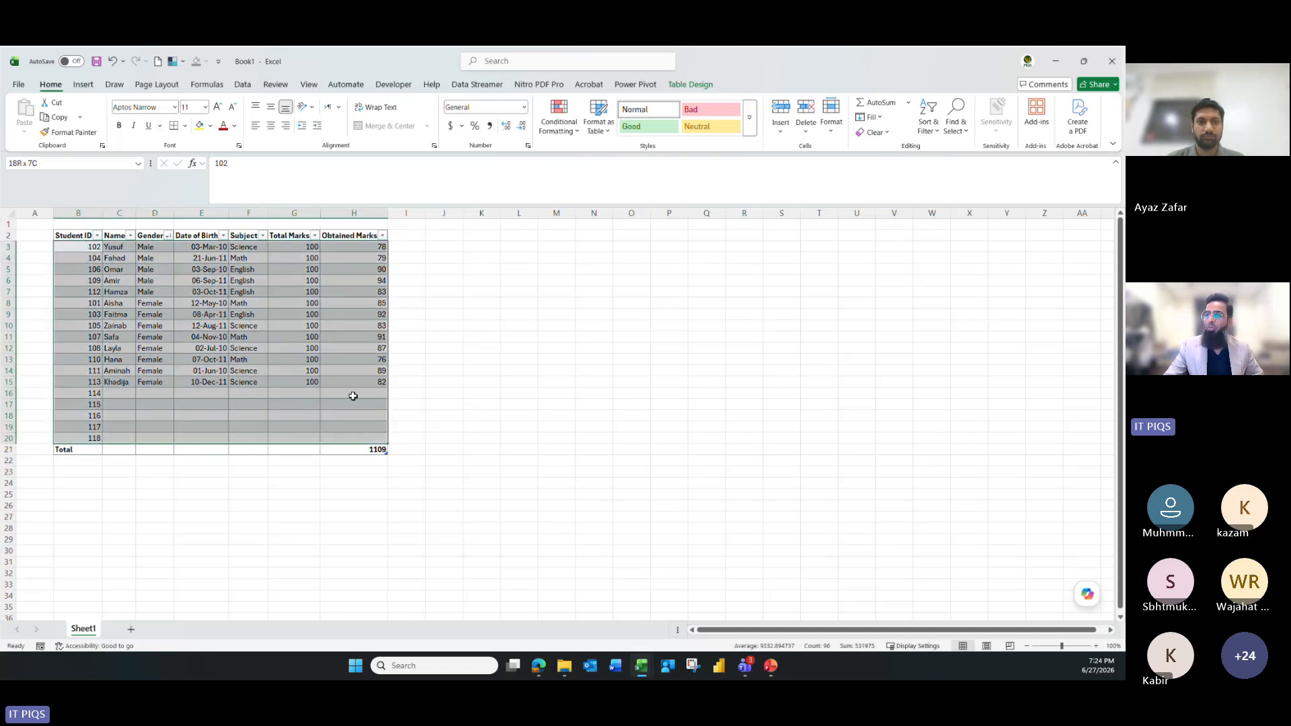
click(83, 84)
click(21, 124)
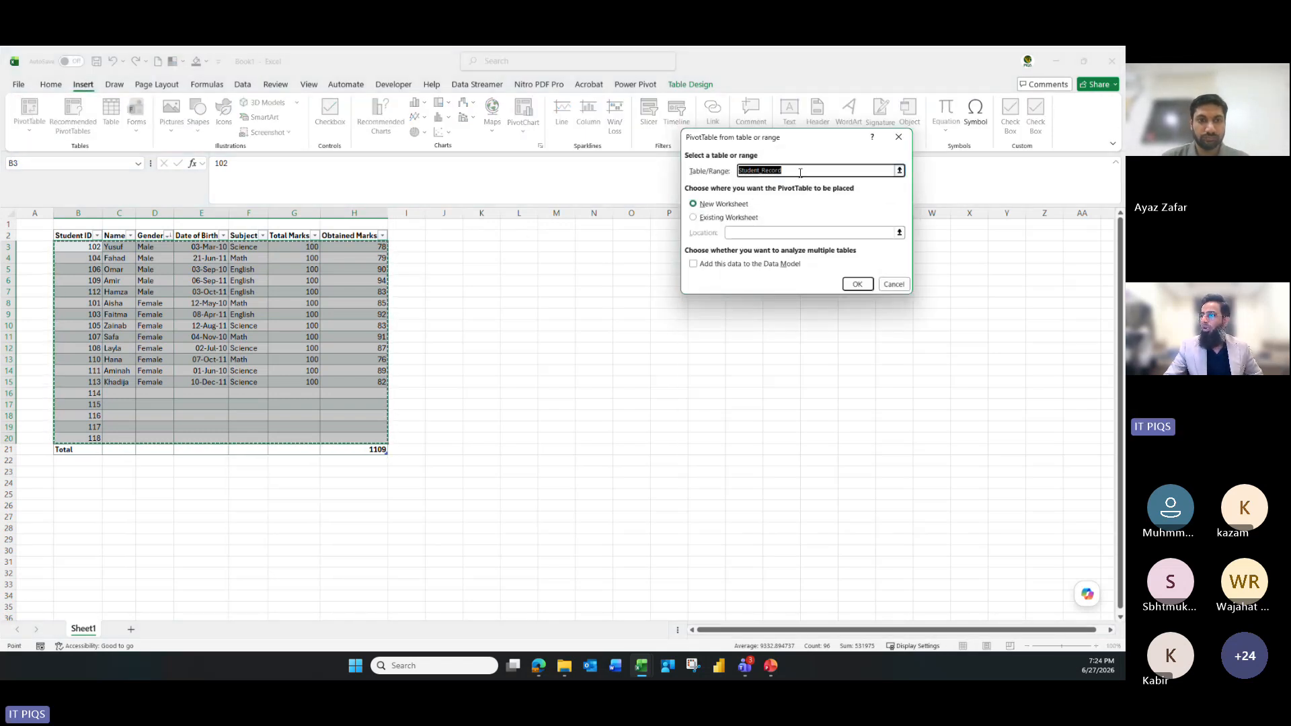
click(772, 172)
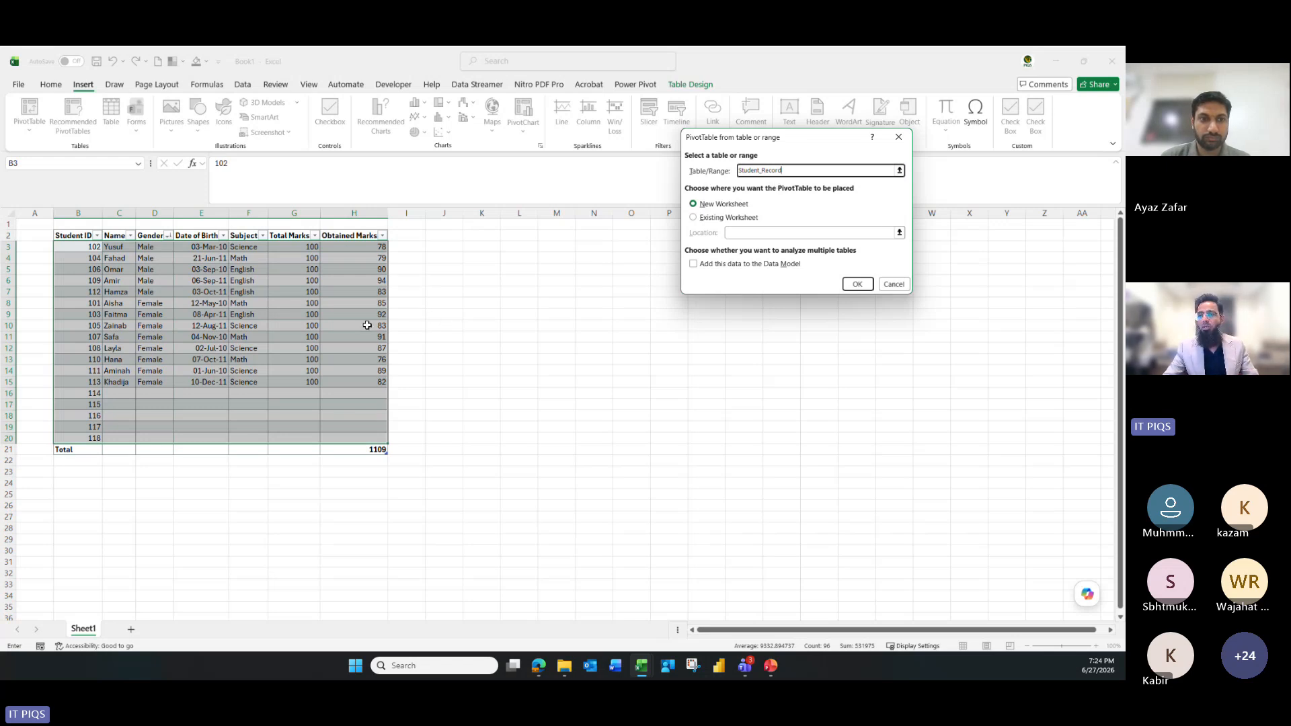
key(Escape)
Insert a PivotTable based on the Student_Record table into the existing worksheet at cell K2 of Sheet1
click(205, 303)
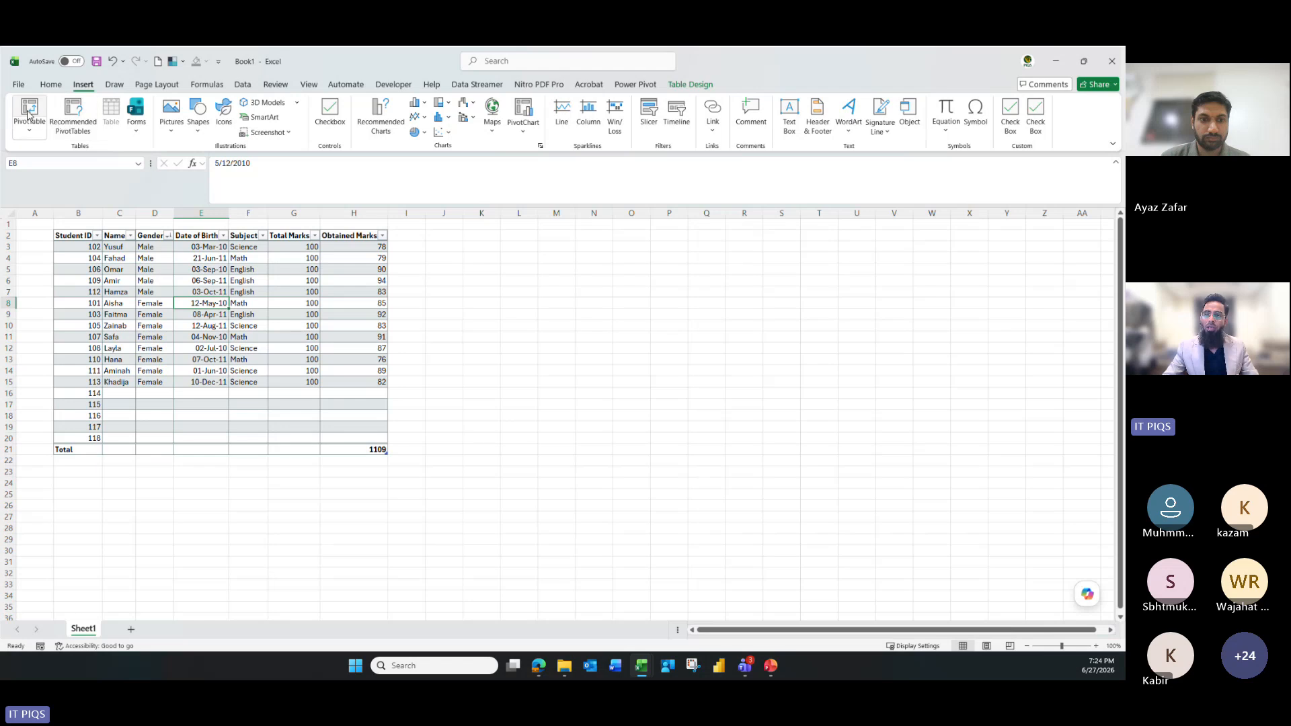
click(29, 111)
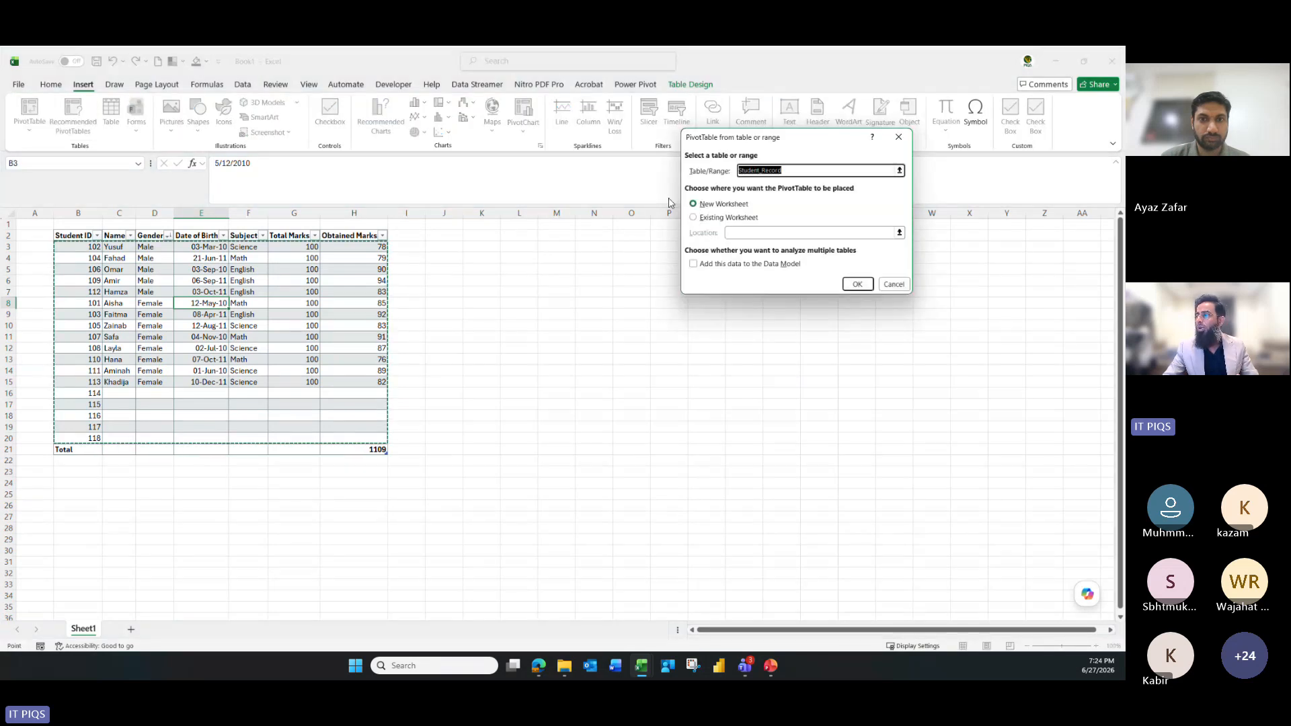
click(804, 168)
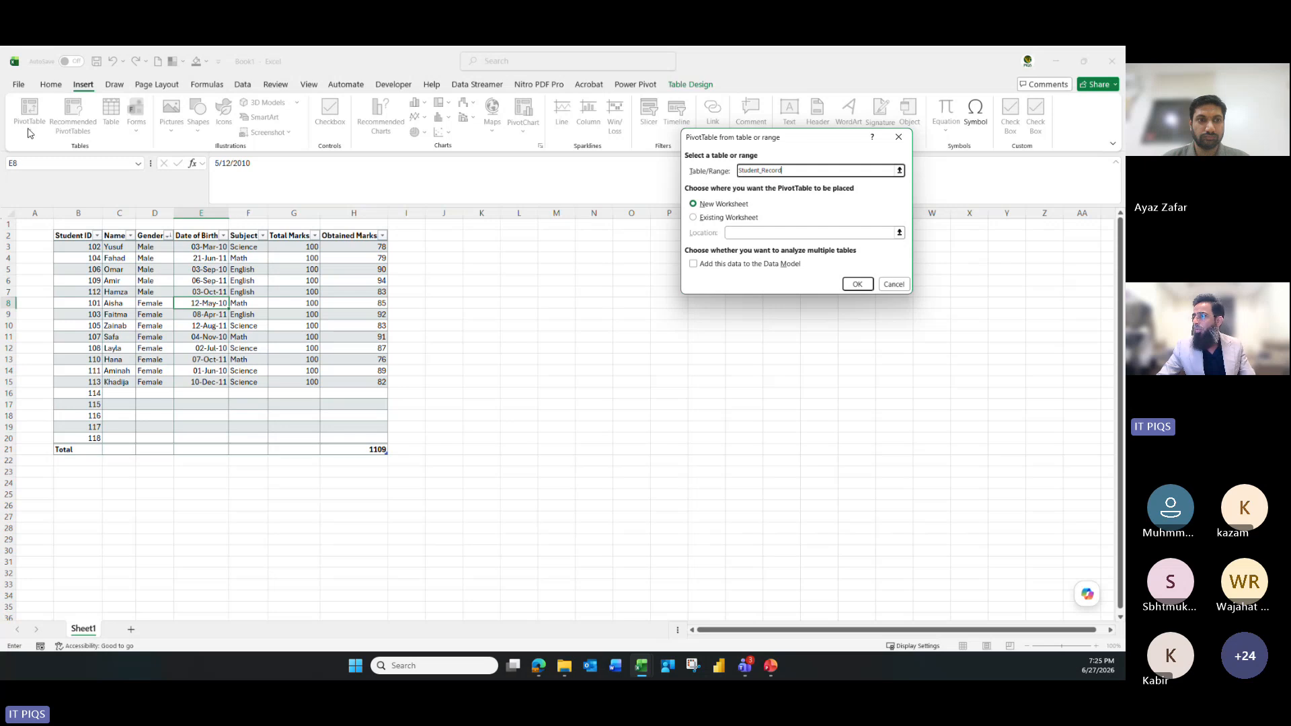
drag(745, 139, 548, 228)
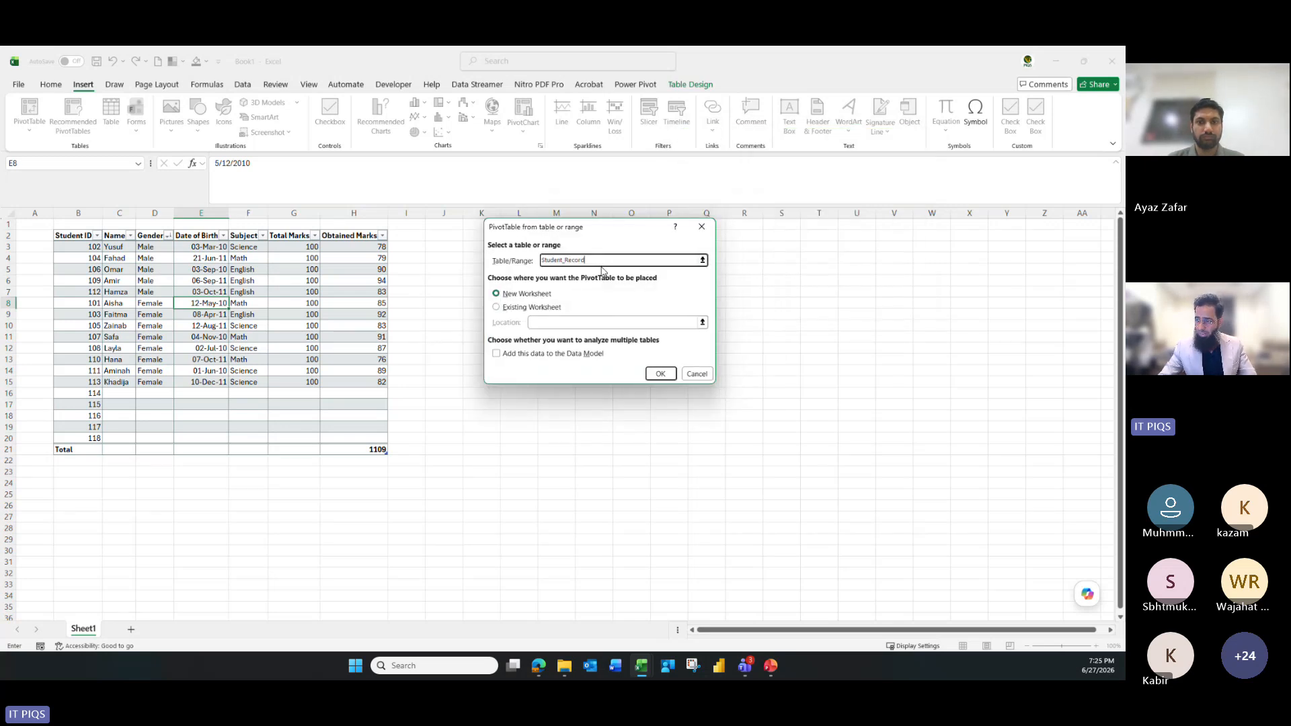
click(519, 307)
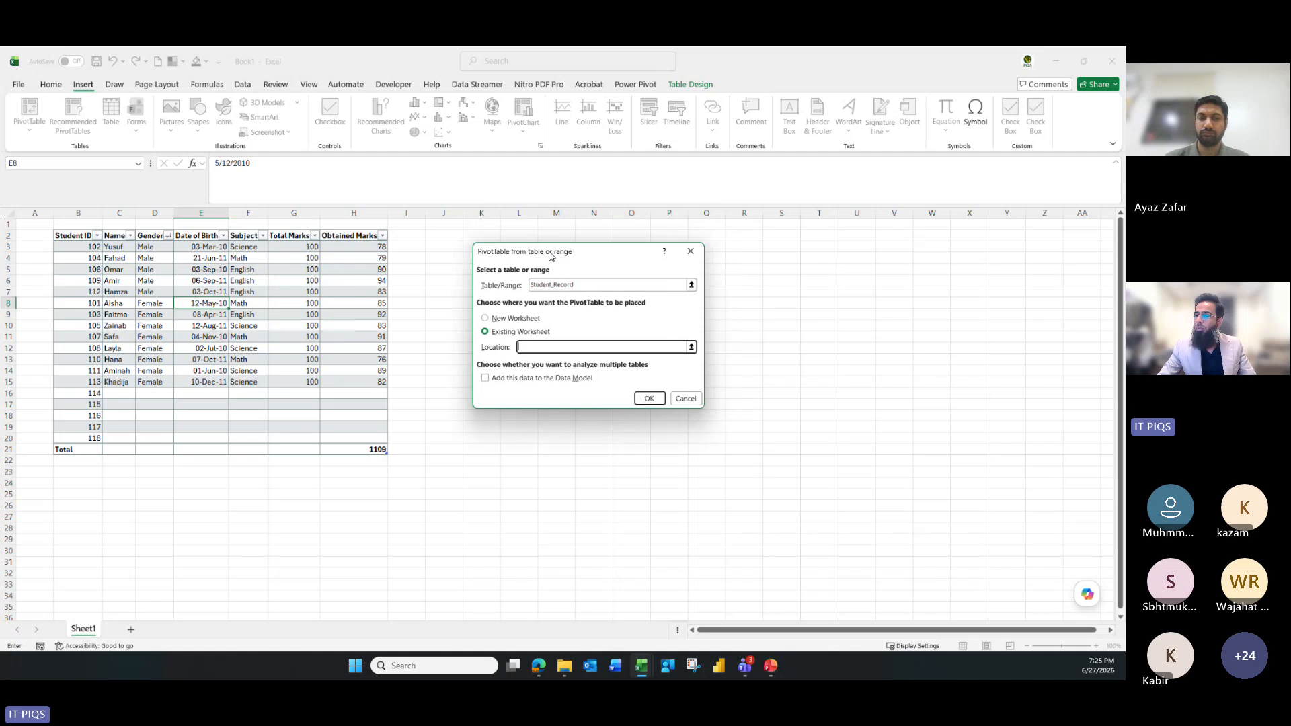
drag(561, 229, 767, 250)
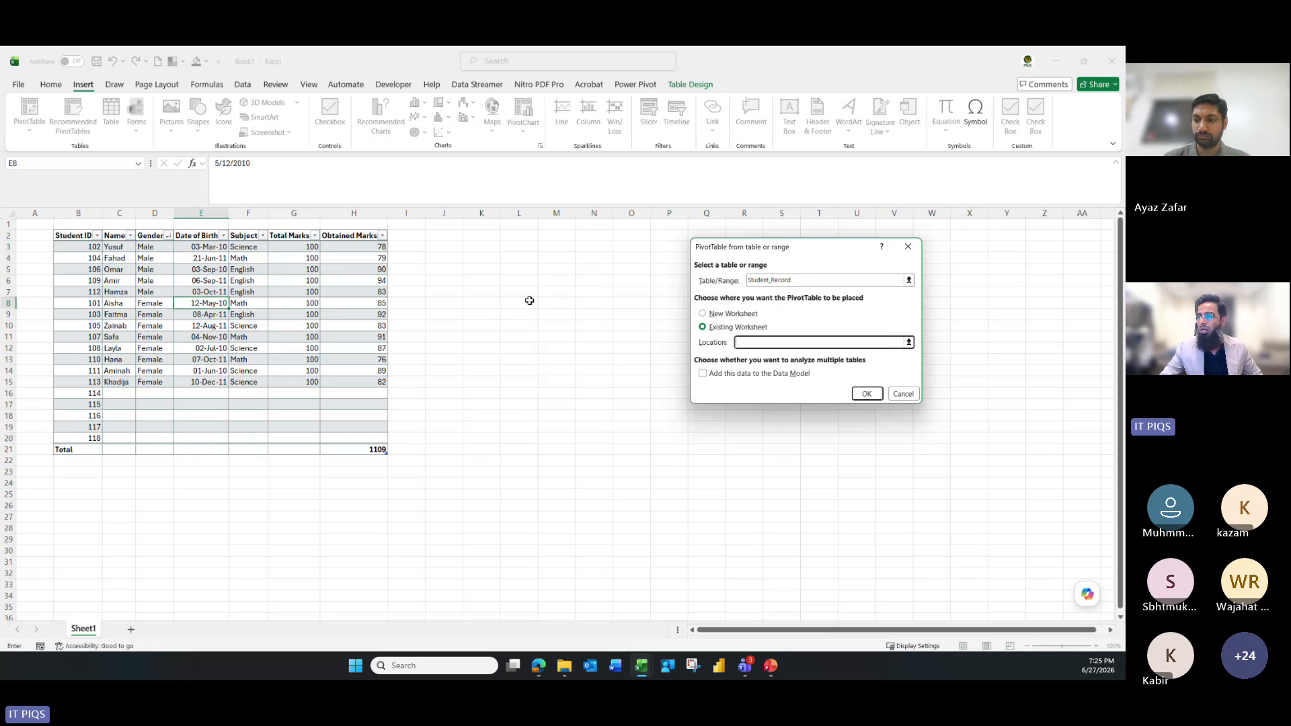
click(472, 237)
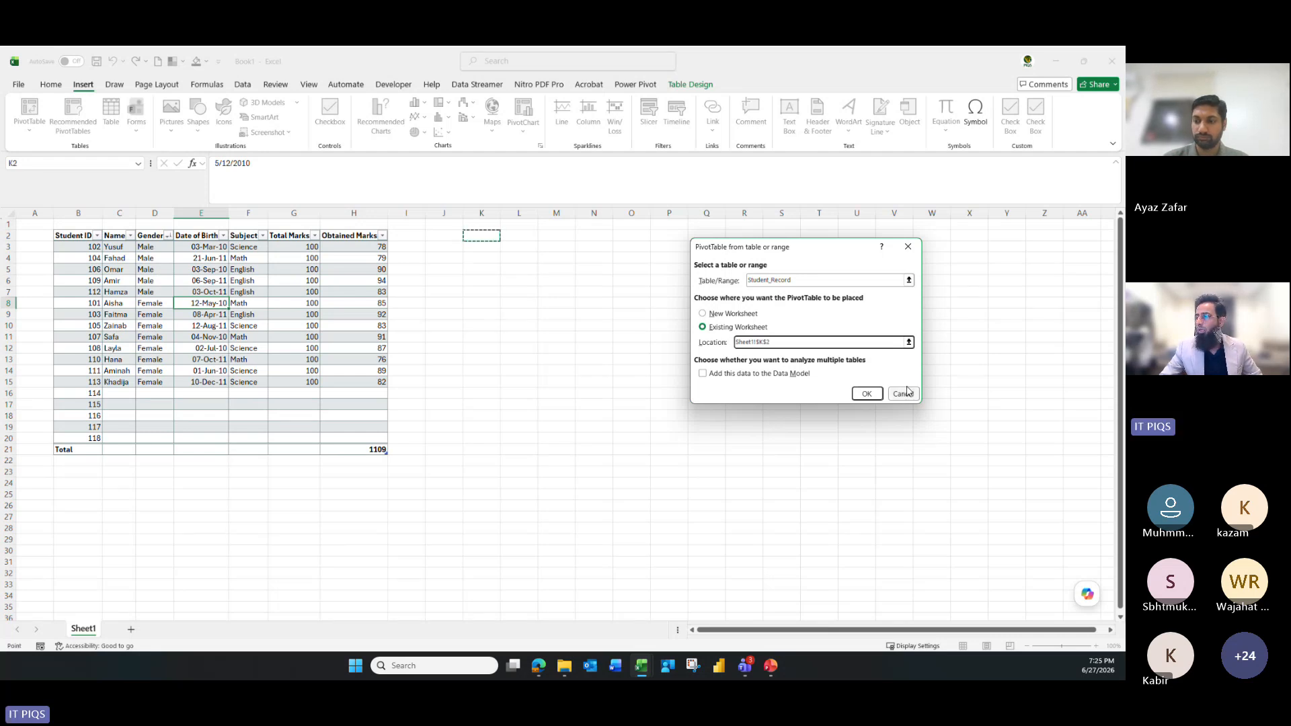
click(866, 394)
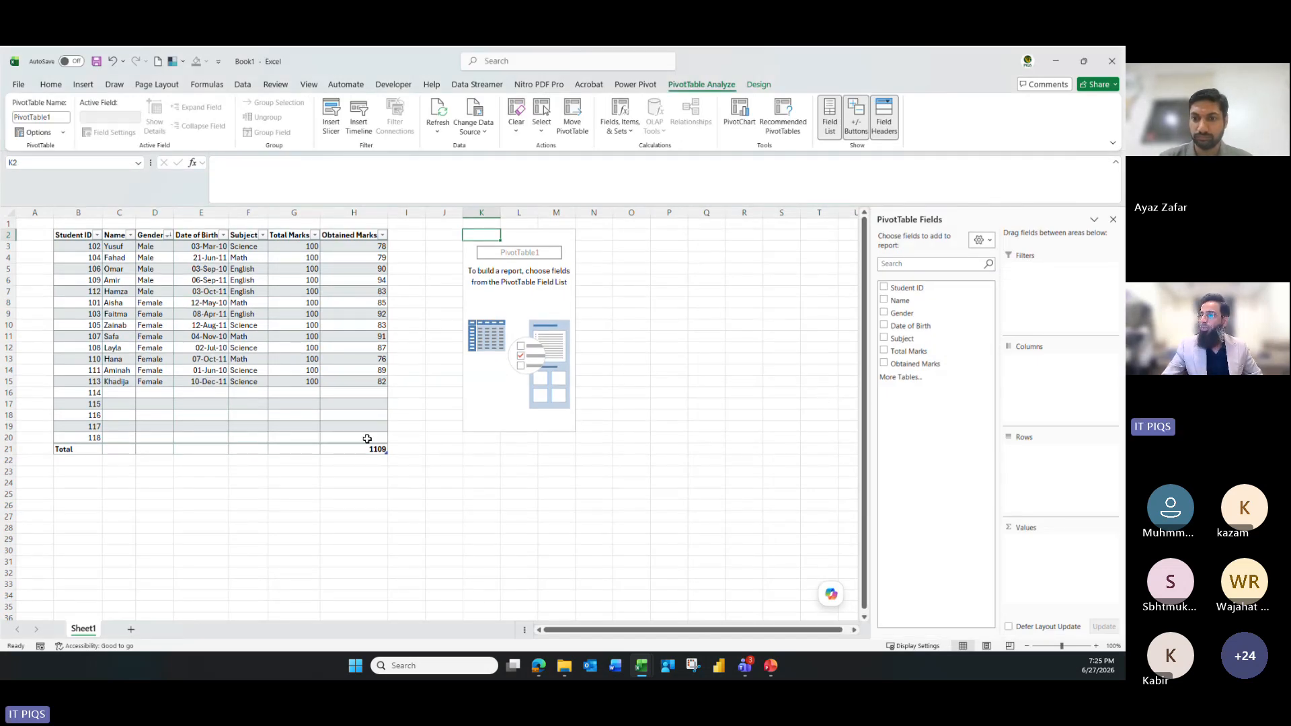
click(519, 280)
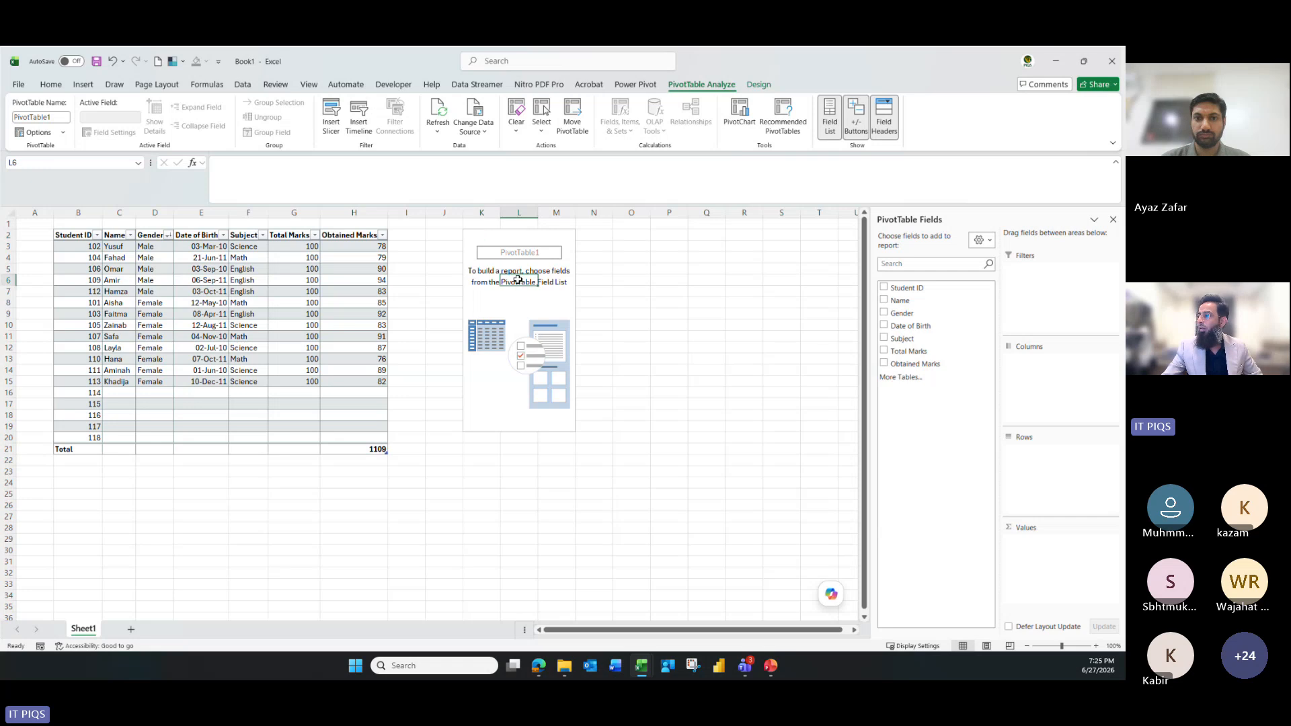
Turn off the filter buttons on the Student_Record table's header row
click(239, 270)
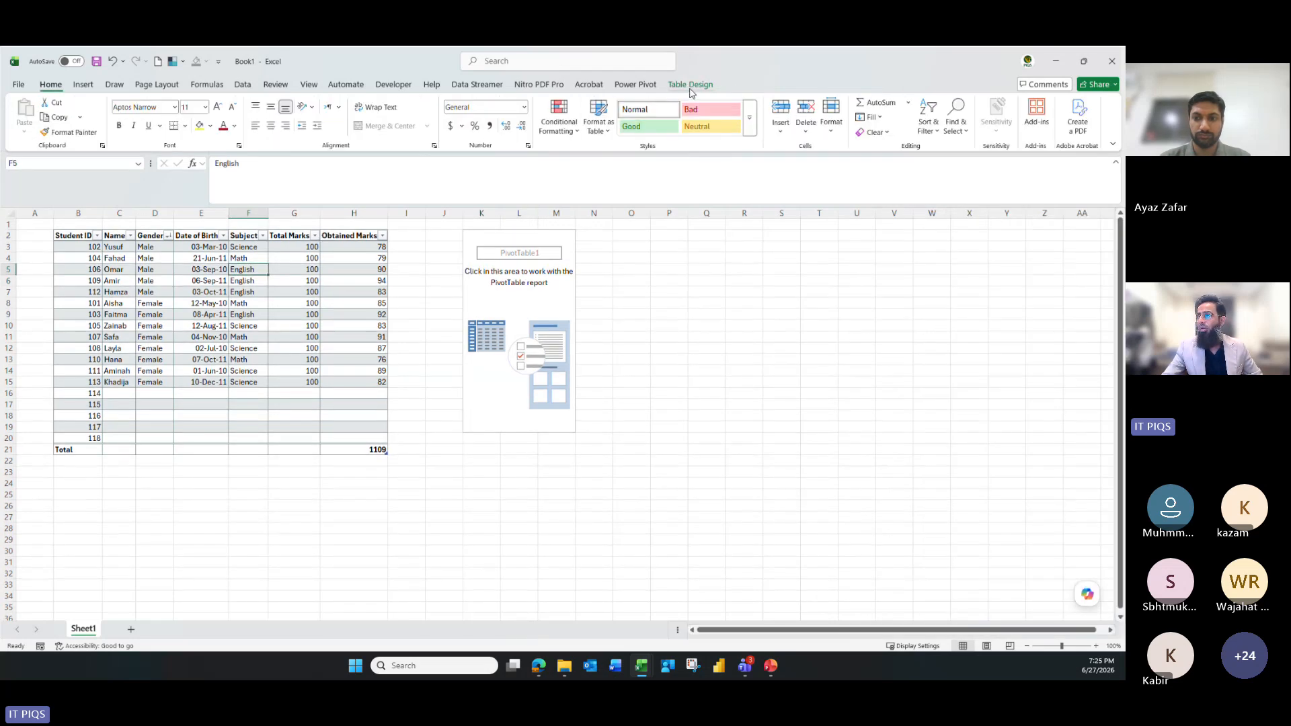
click(690, 86)
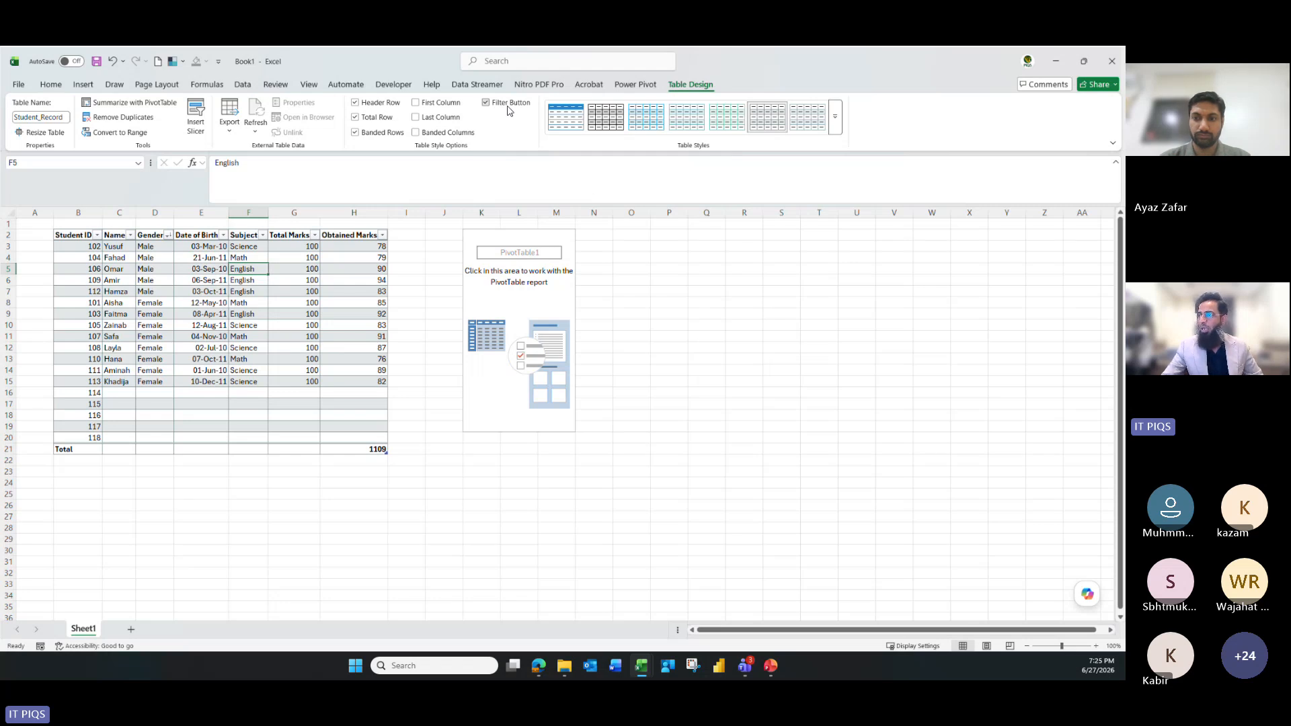
click(509, 107)
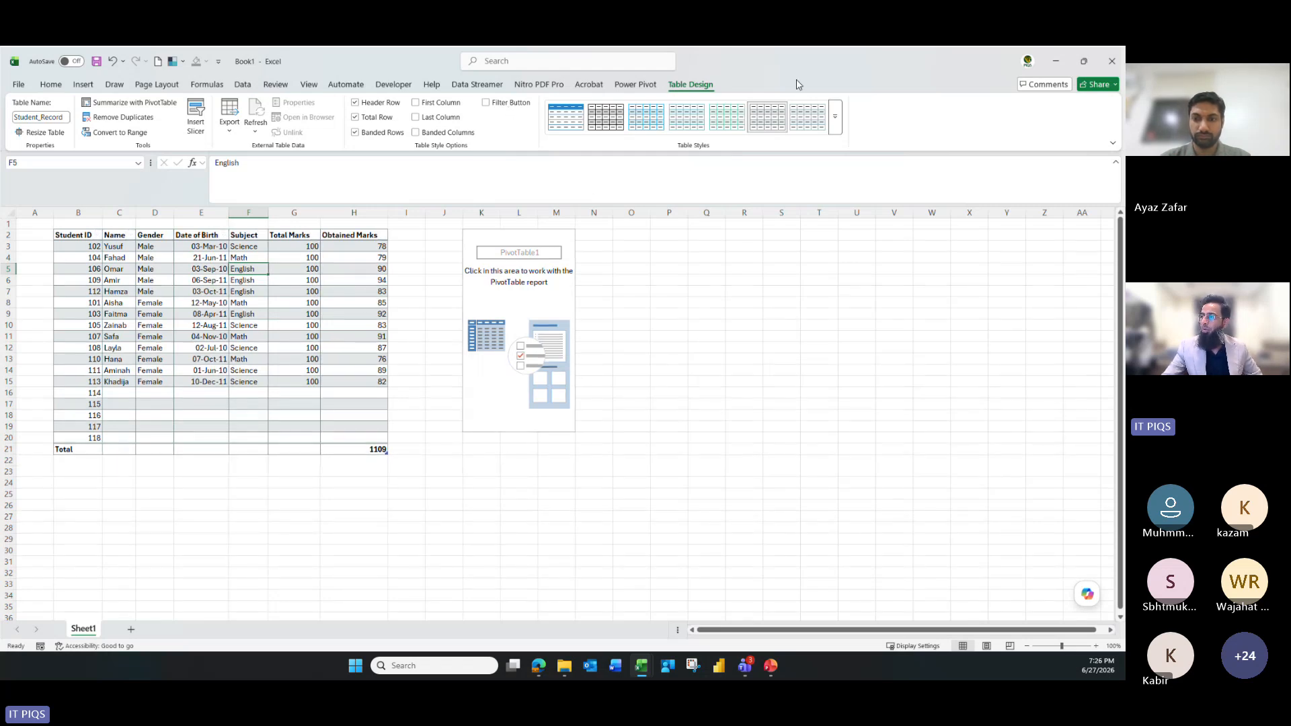
Add Gender, Name and Subject, in that order, as the PivotTable's row fields, and remove Total Marks from its values
click(530, 291)
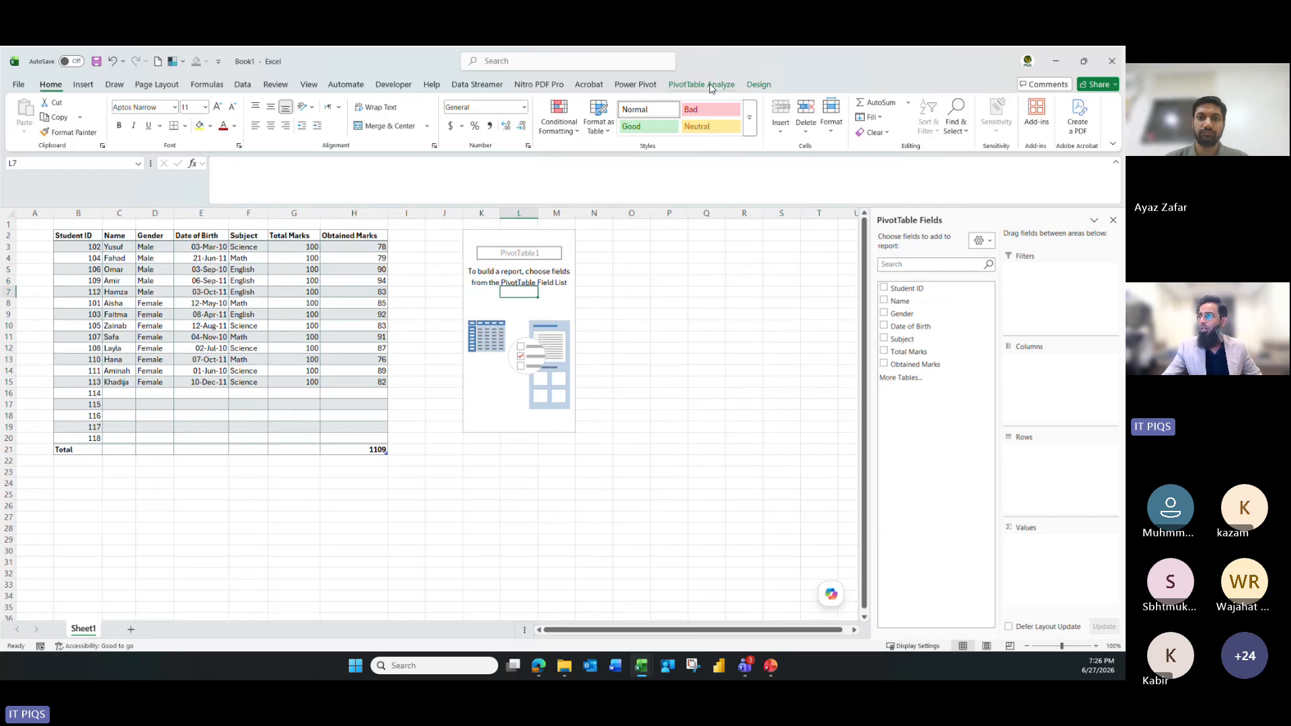
click(712, 87)
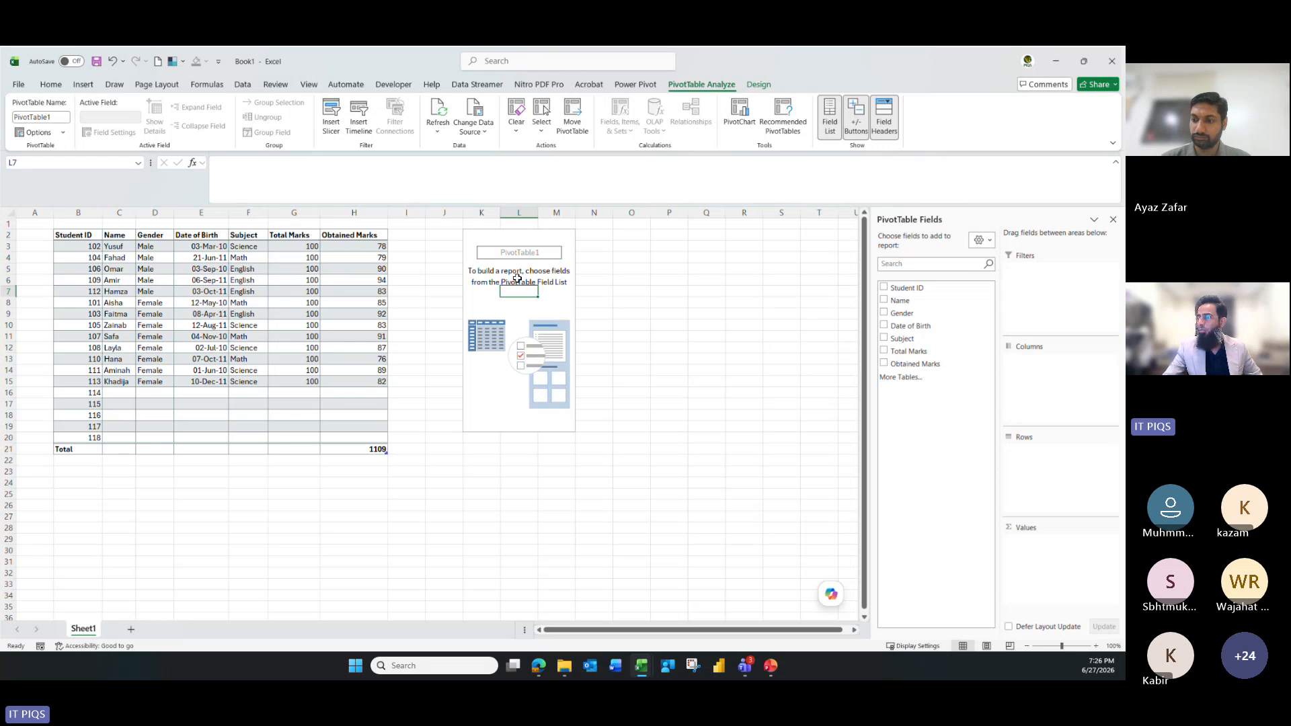
click(883, 314)
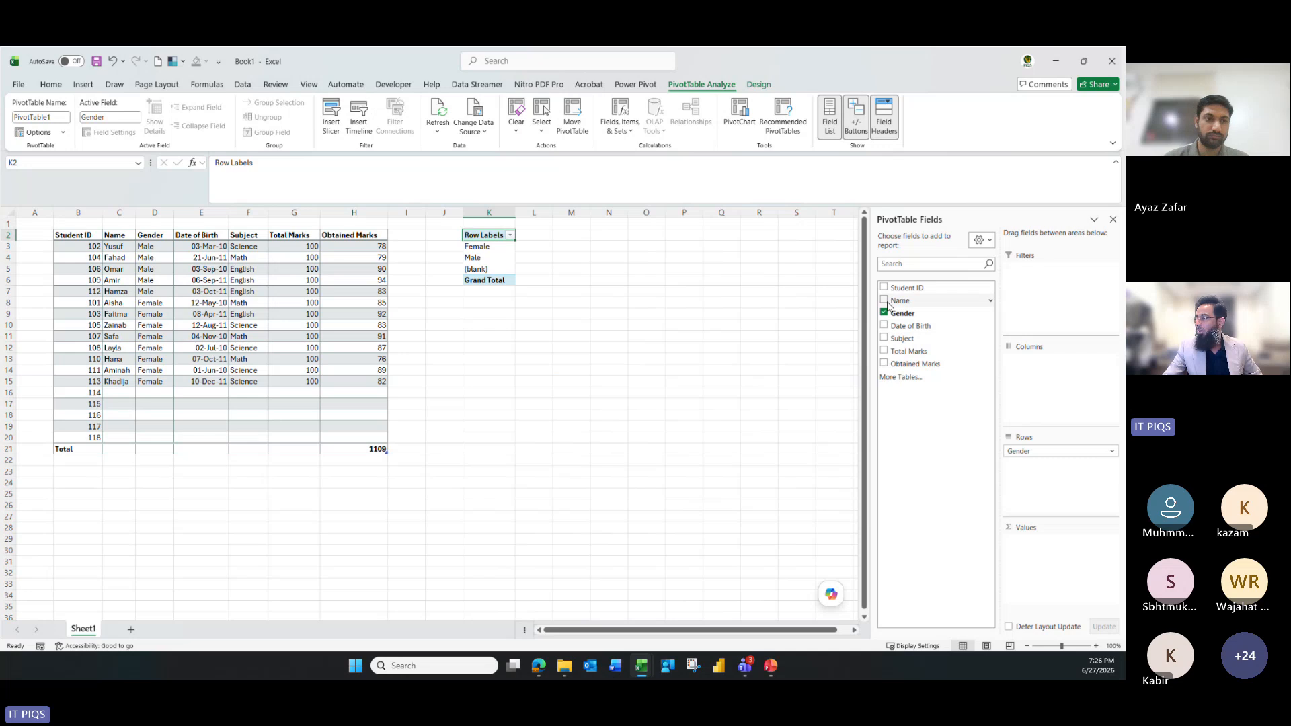
click(884, 301)
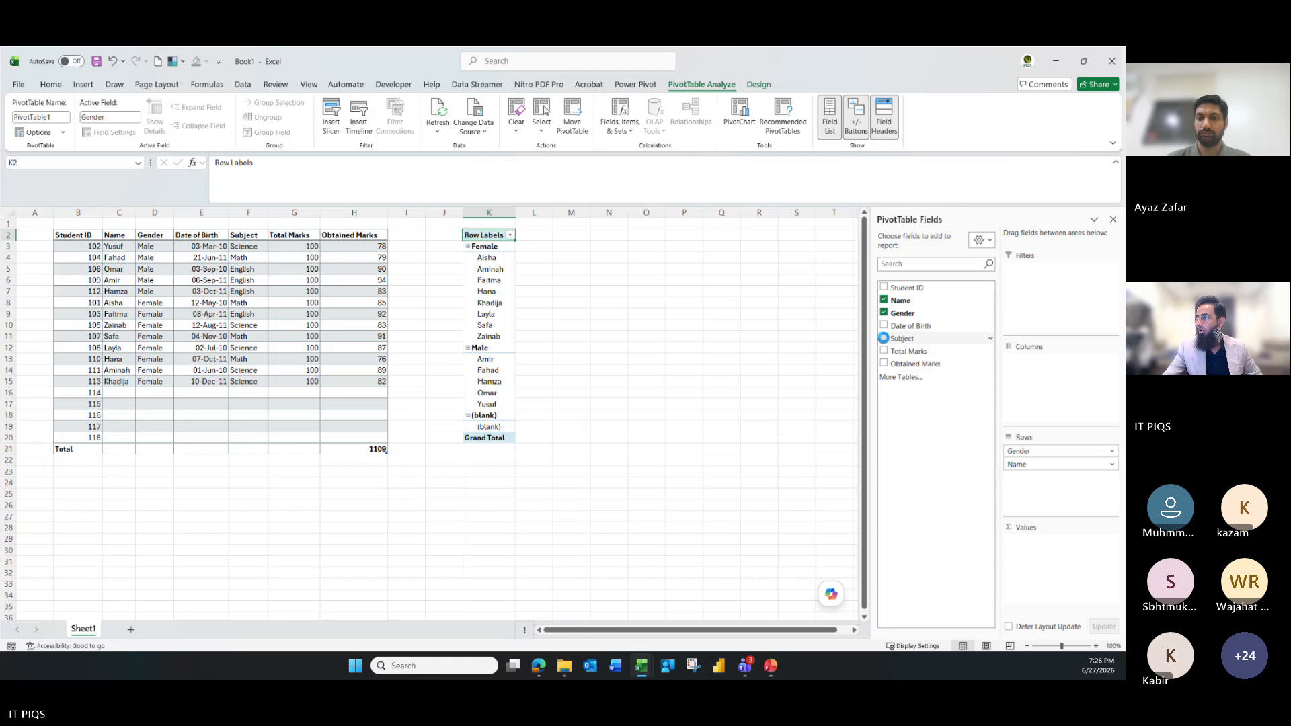
click(884, 340)
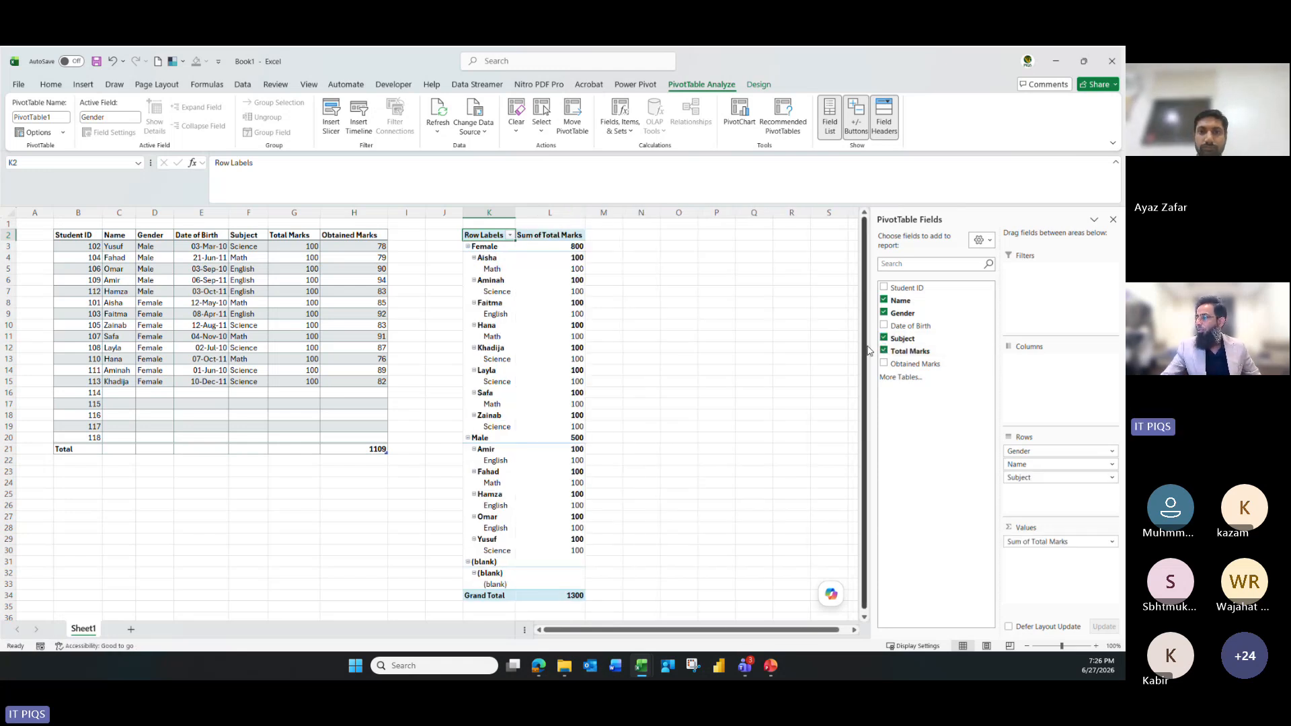
click(884, 351)
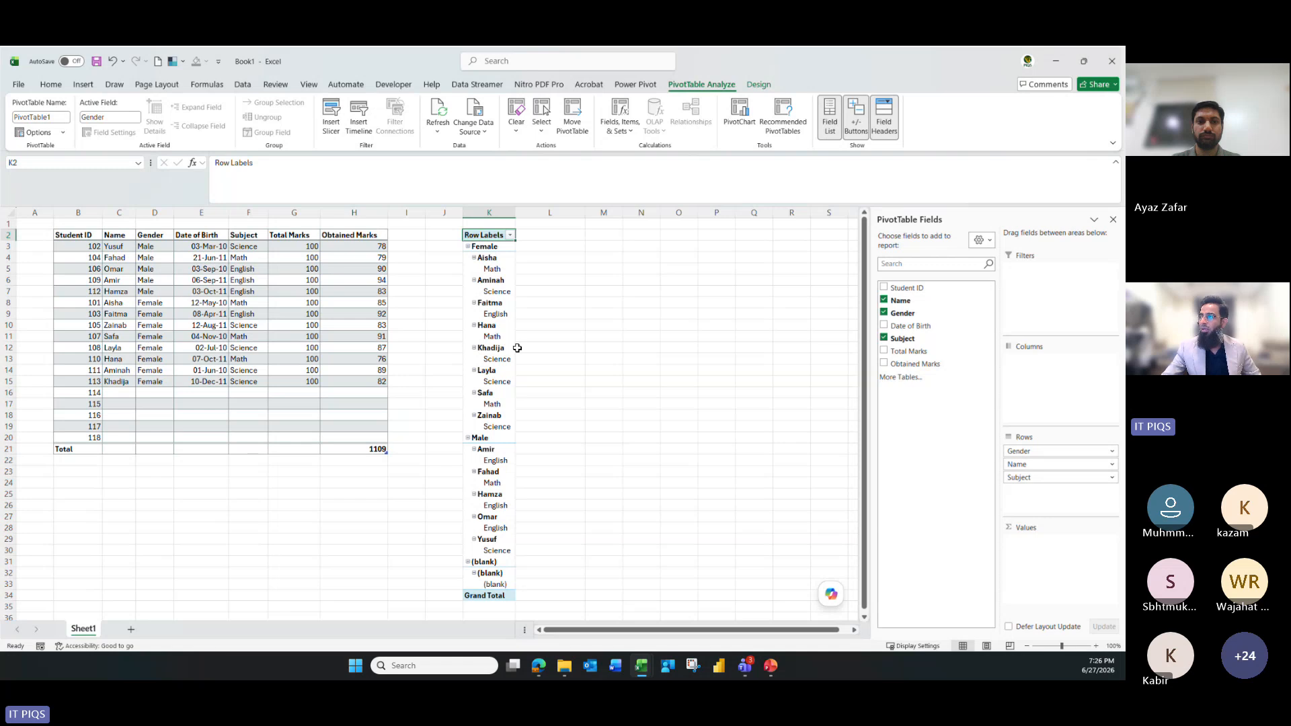
Show the PivotTable in tabular form and hide its expand/collapse (+/-) buttons
click(757, 86)
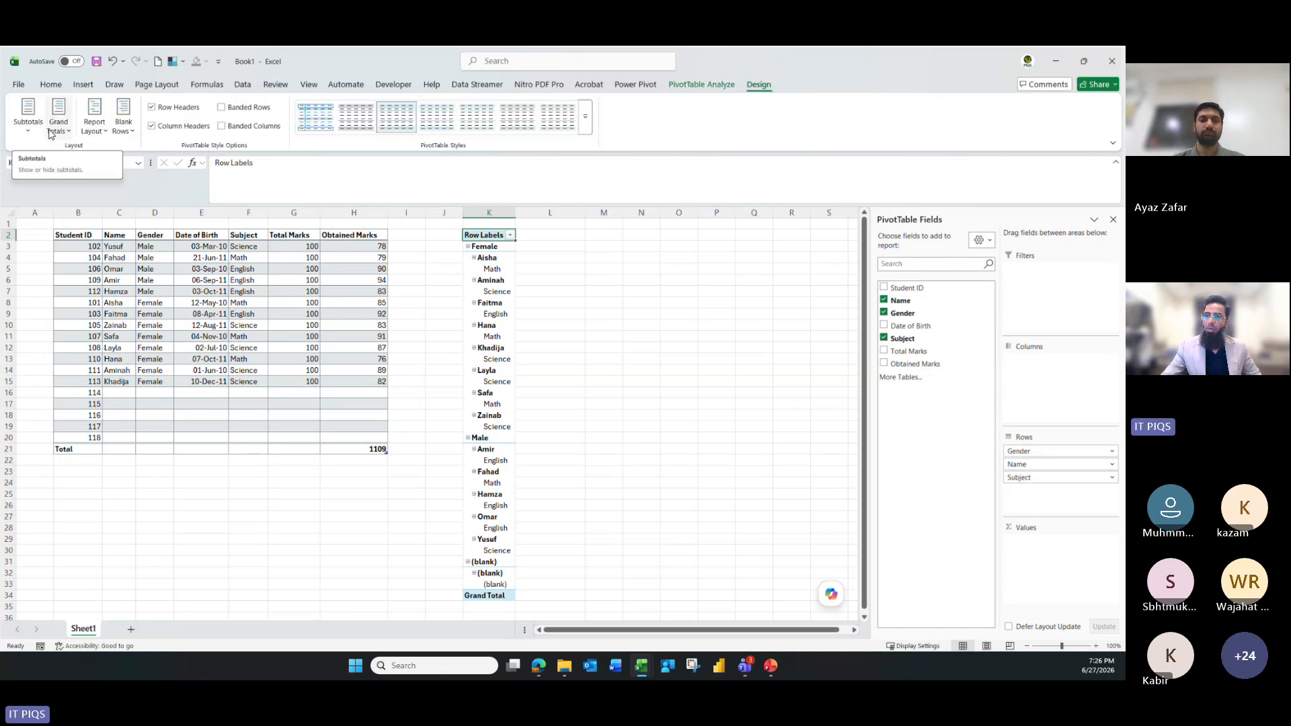
click(93, 131)
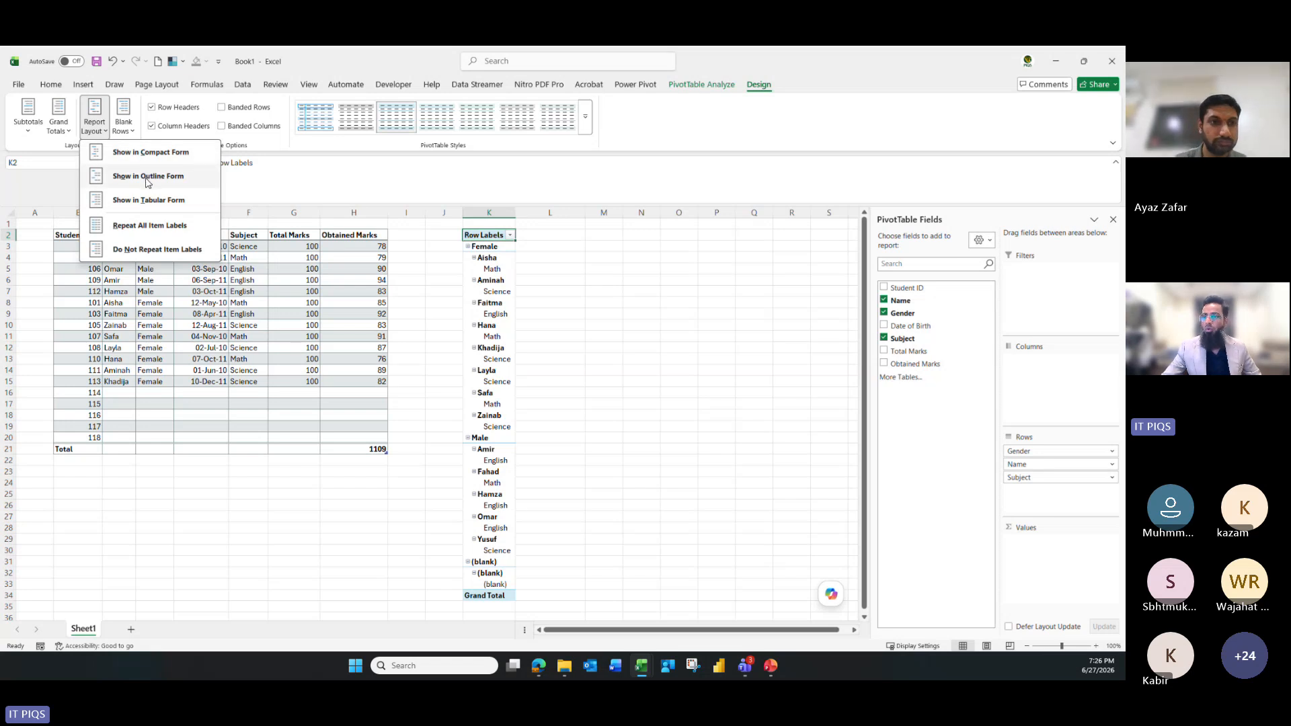
click(150, 202)
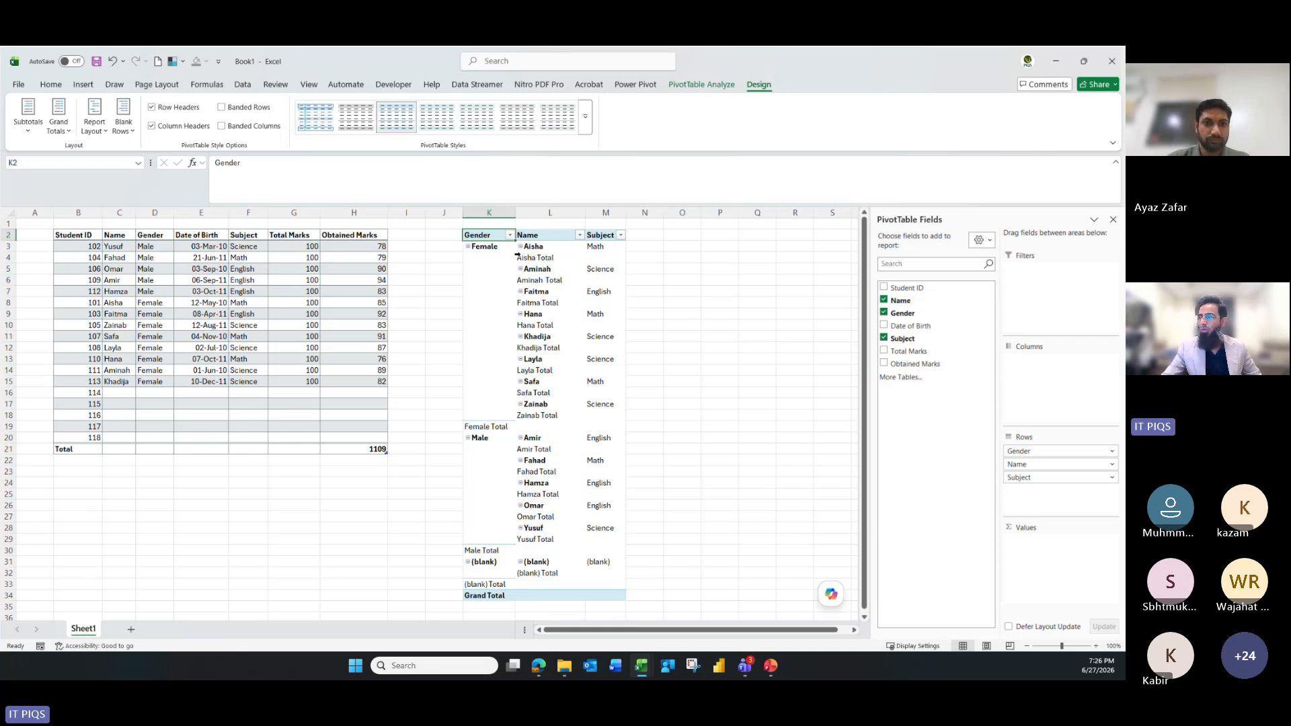
click(709, 91)
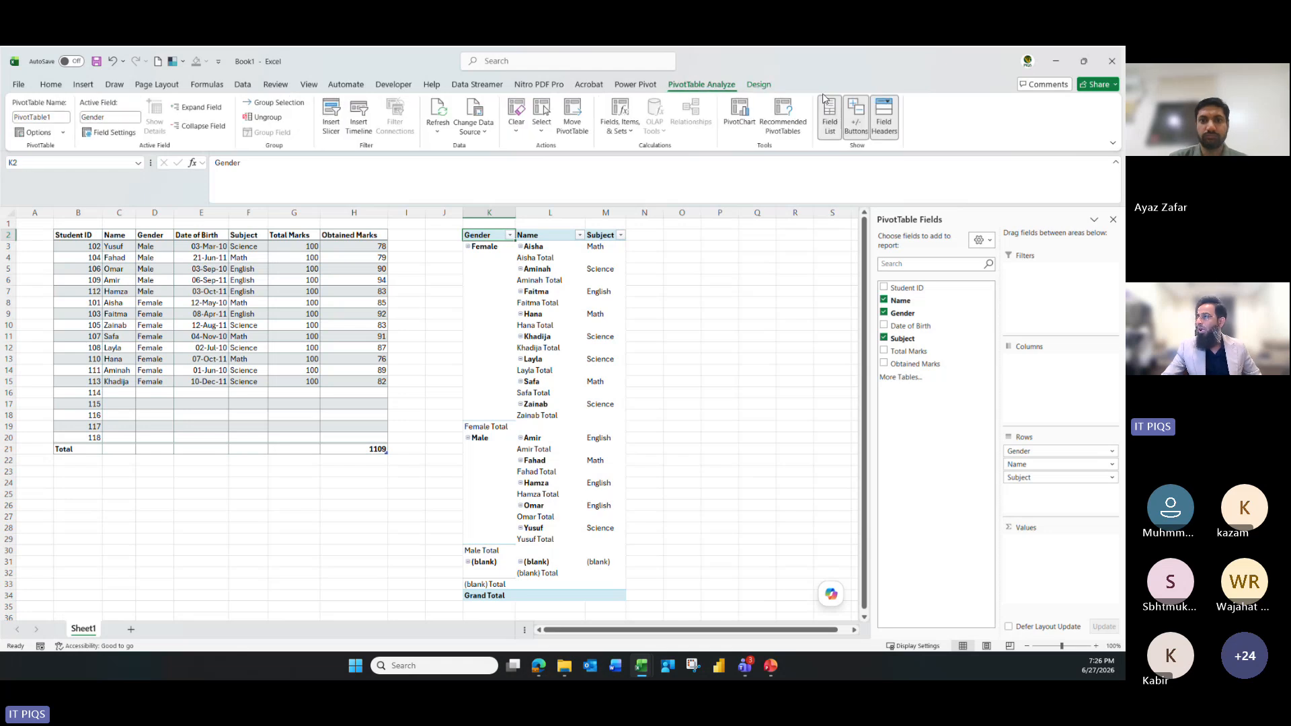
click(855, 119)
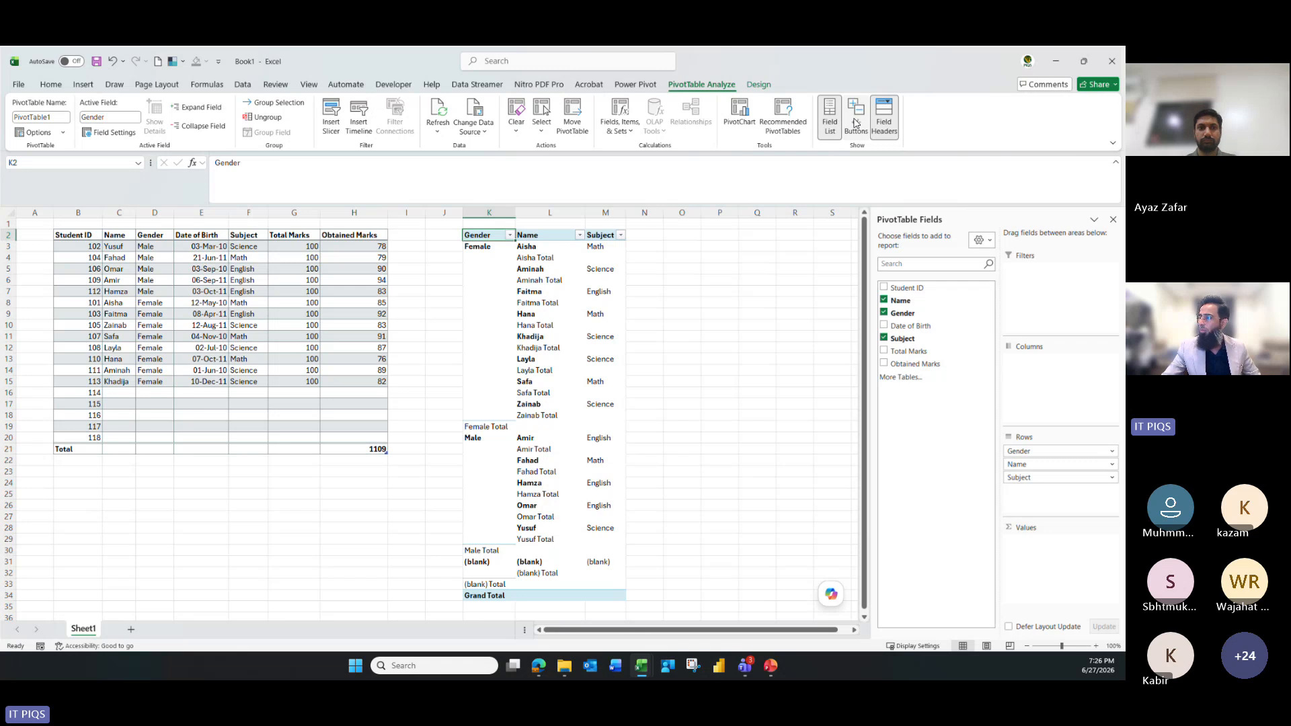
Show the expand/collapse buttons in the pivot table and hide them again
click(855, 119)
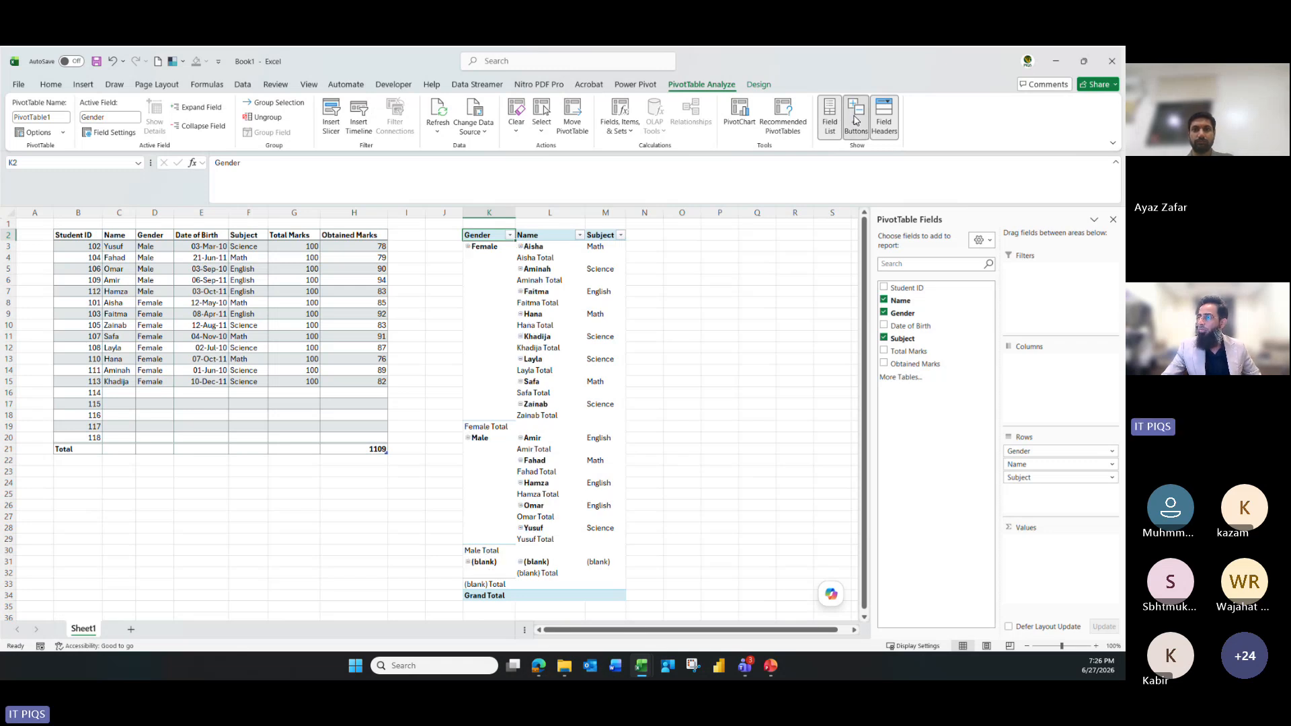
click(855, 119)
right_click(536, 293)
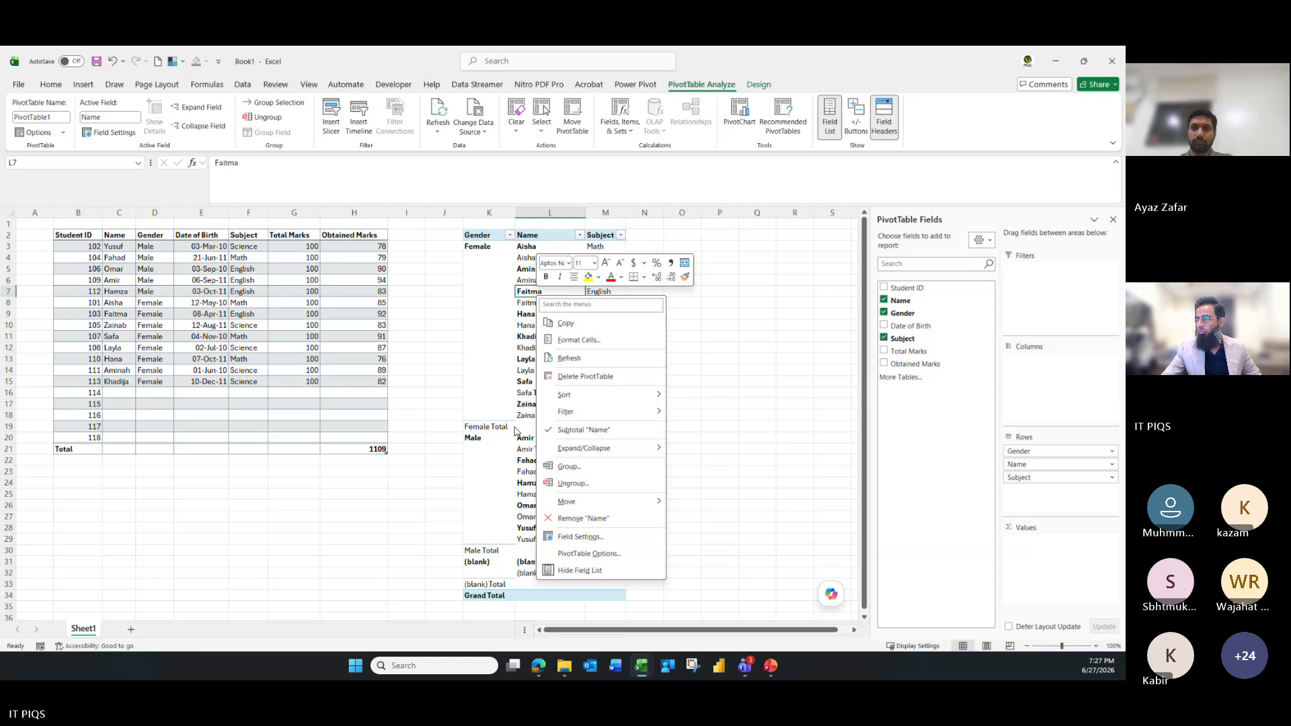
key(Escape)
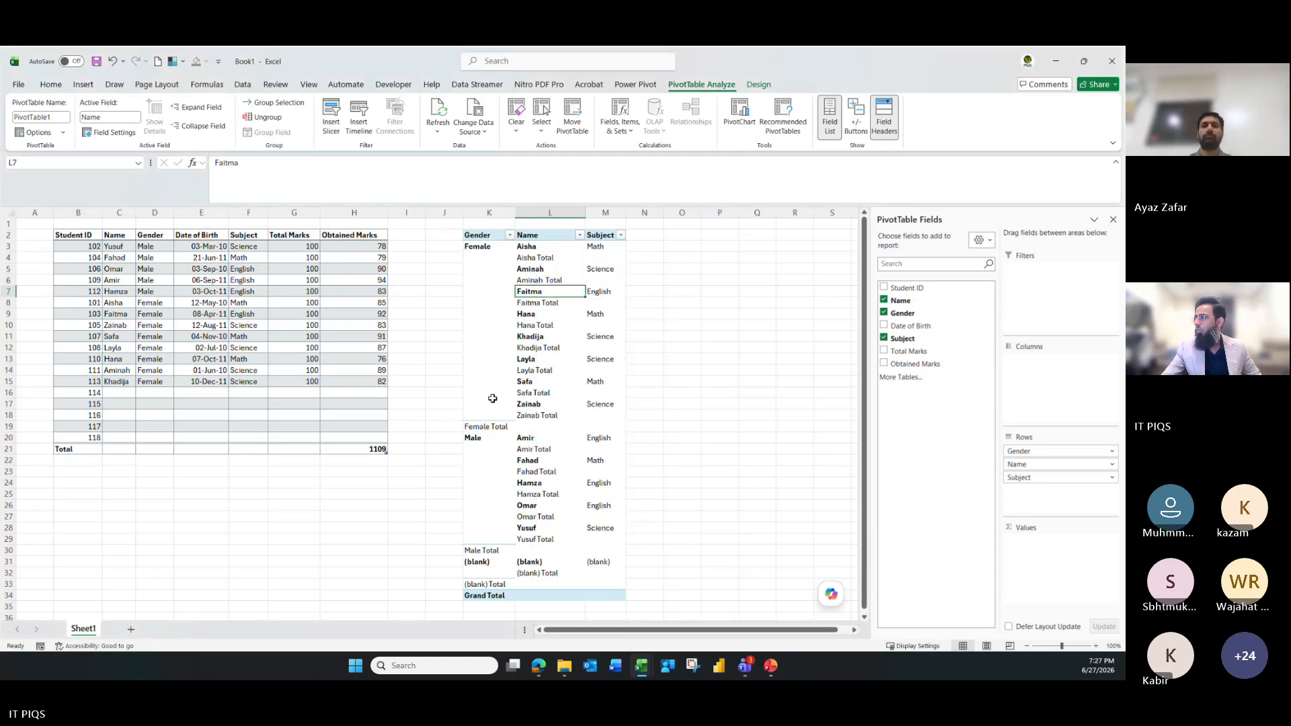
Hide the PivotTable Fields pane and bring it back, including by selecting outside and inside the pivot table
click(829, 122)
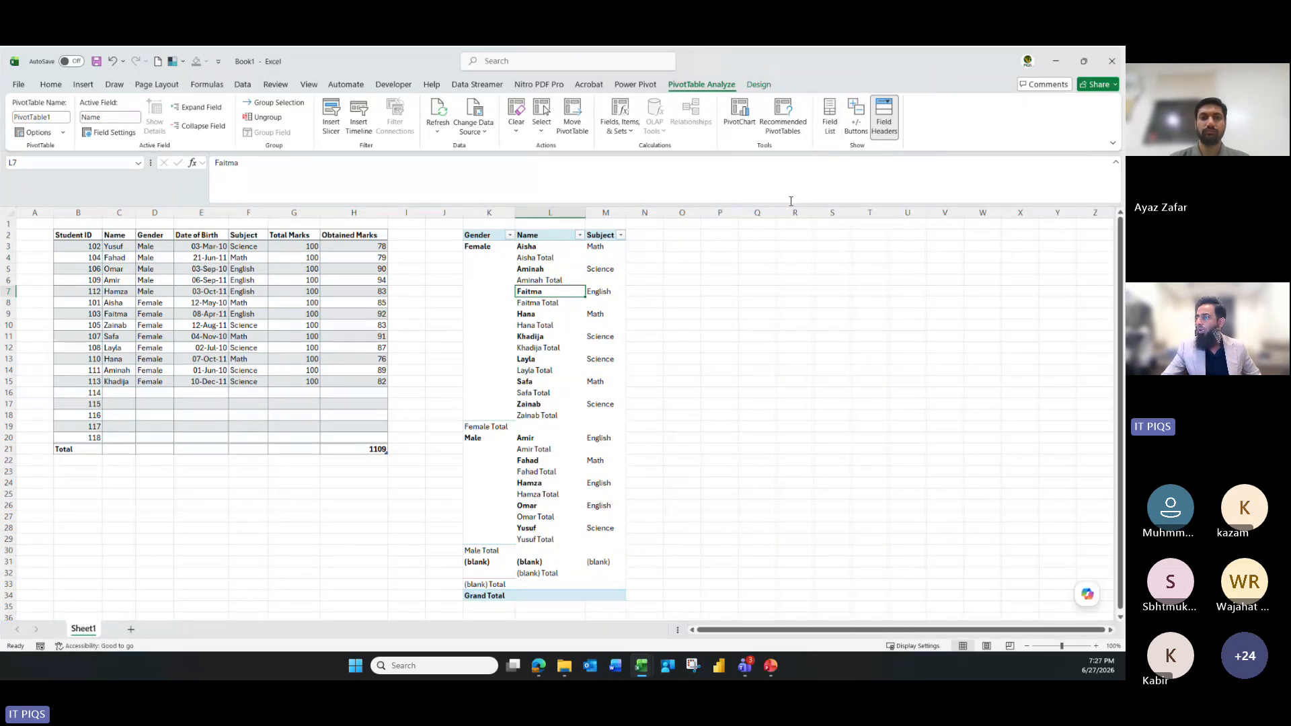
right_click(543, 319)
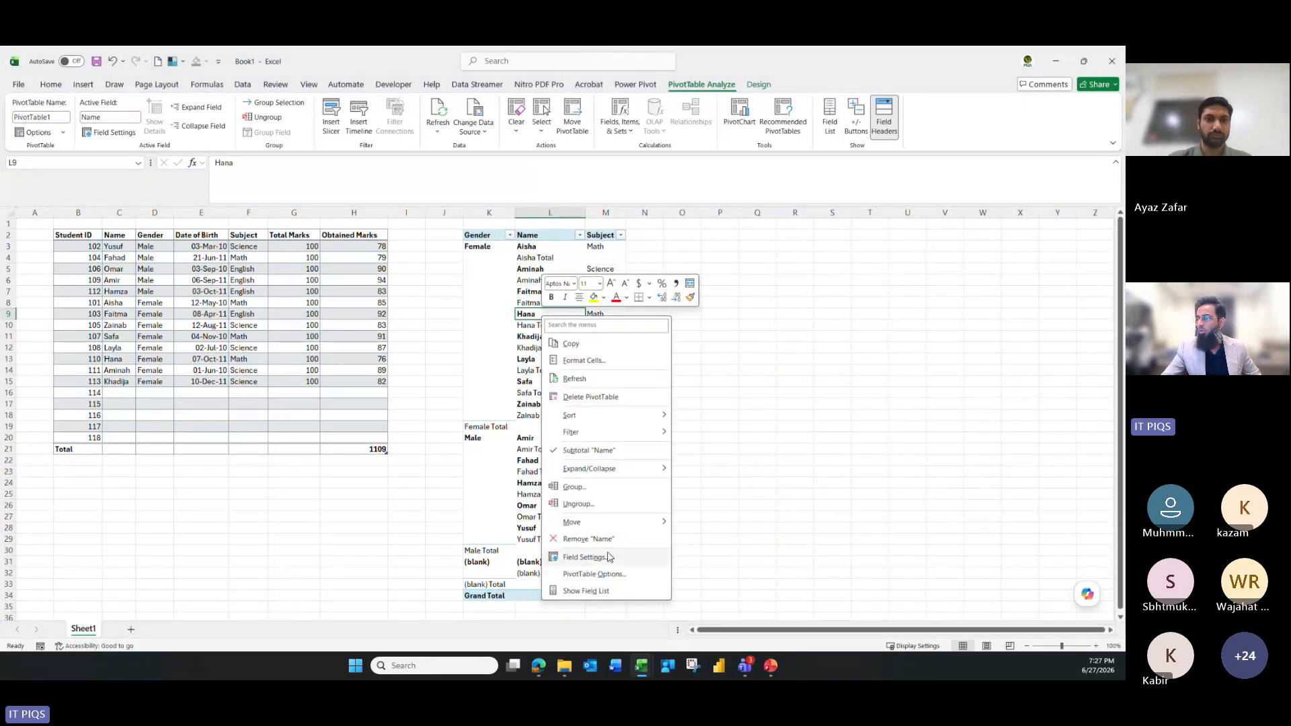
click(590, 589)
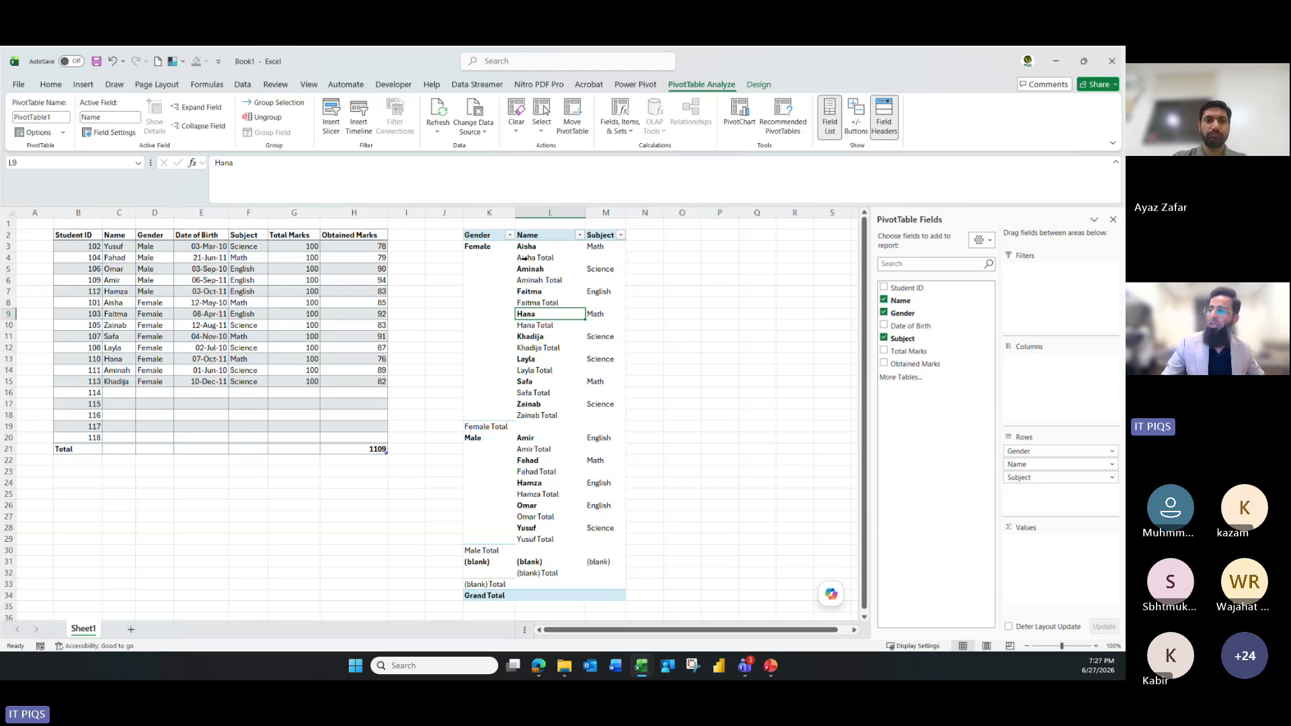
click(357, 314)
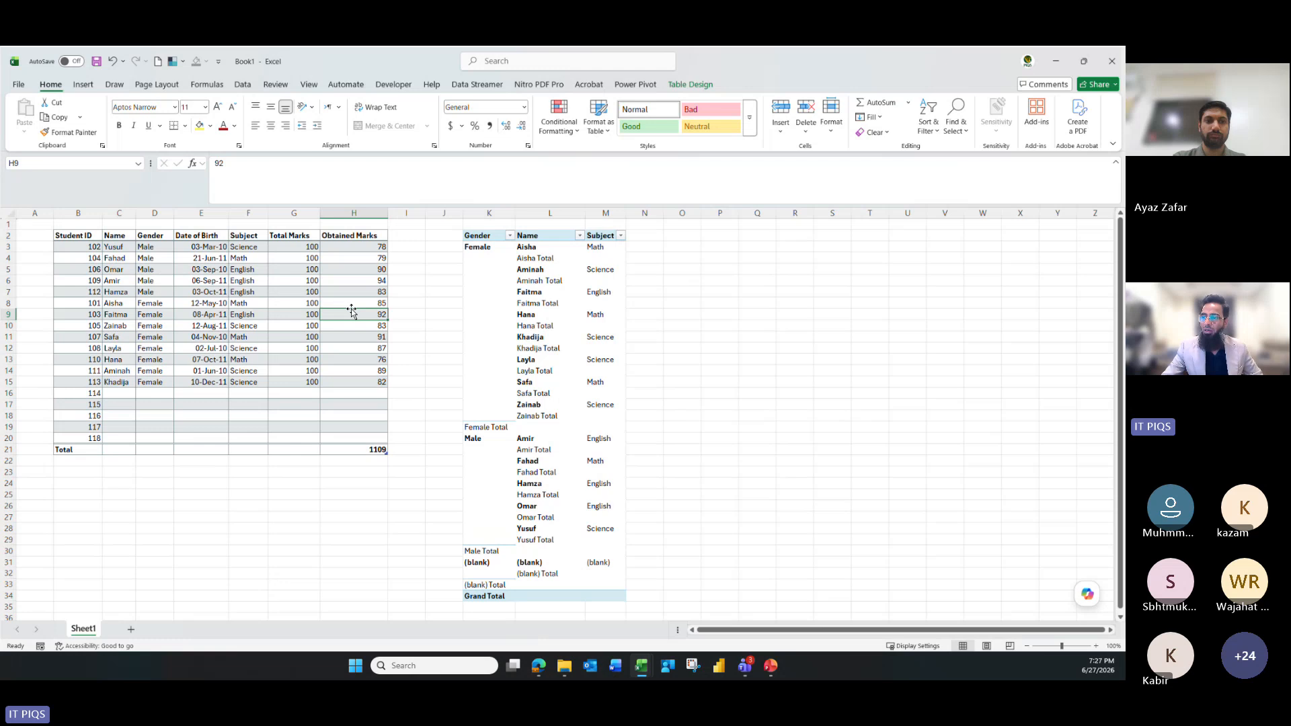
click(492, 303)
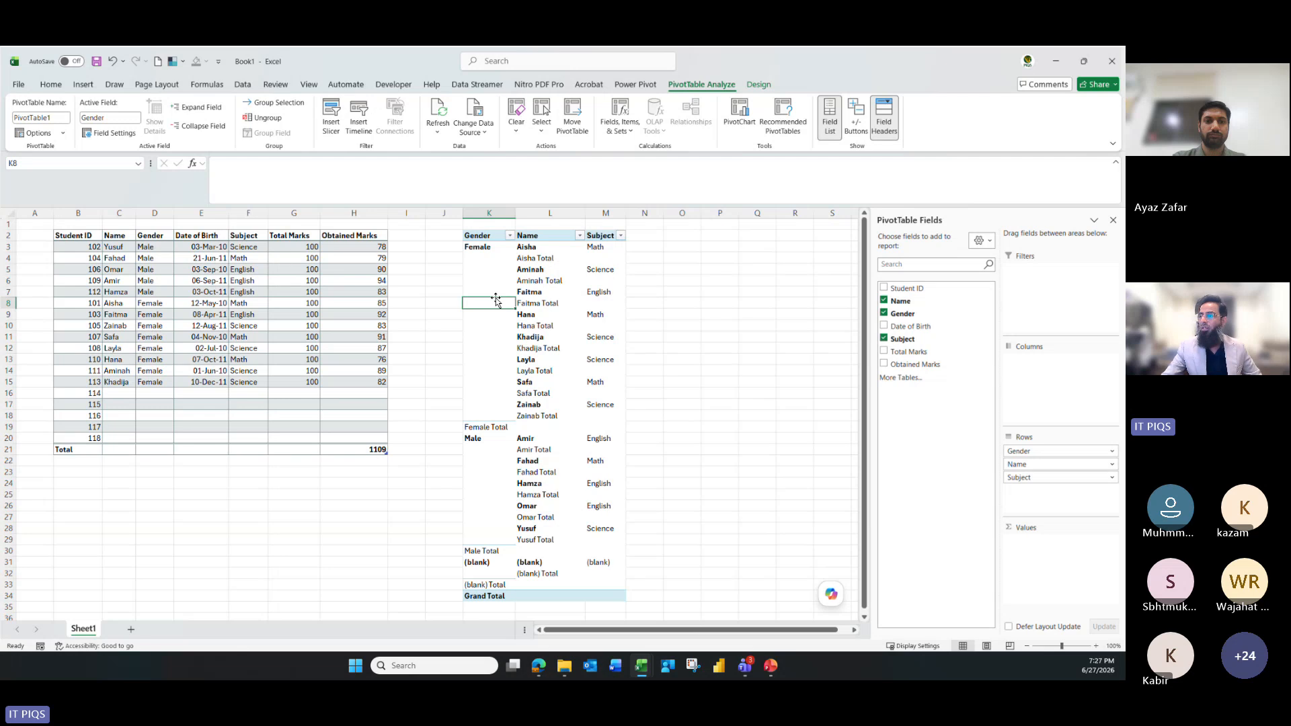
Examine the subtotal rows under each name and how the Female and Male groups are laid out in the pivot table
click(534, 327)
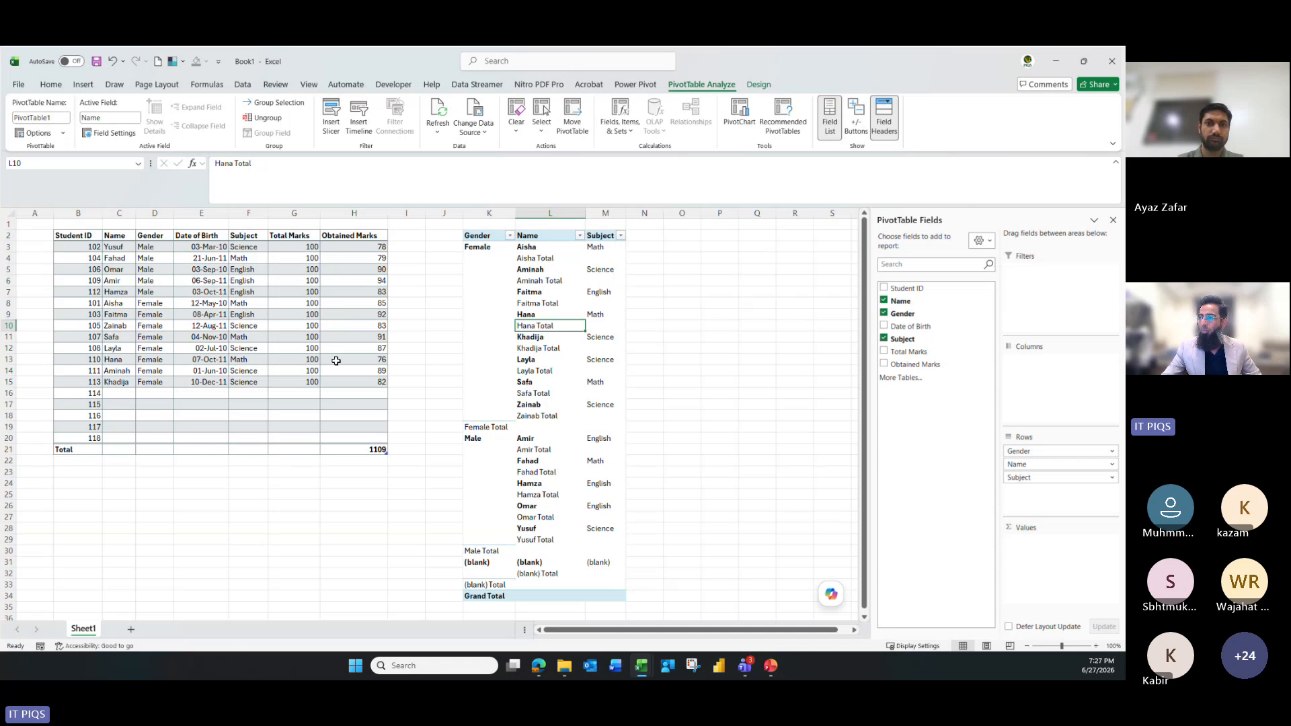
click(558, 354)
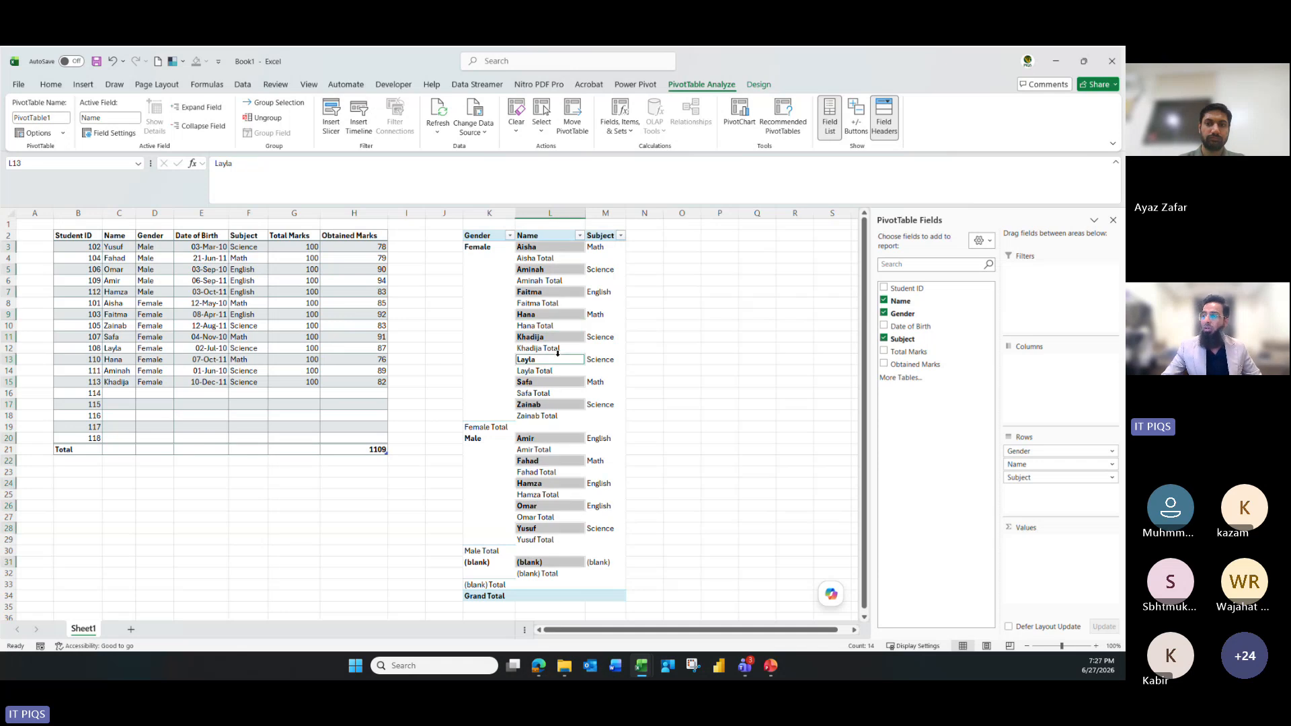
click(556, 327)
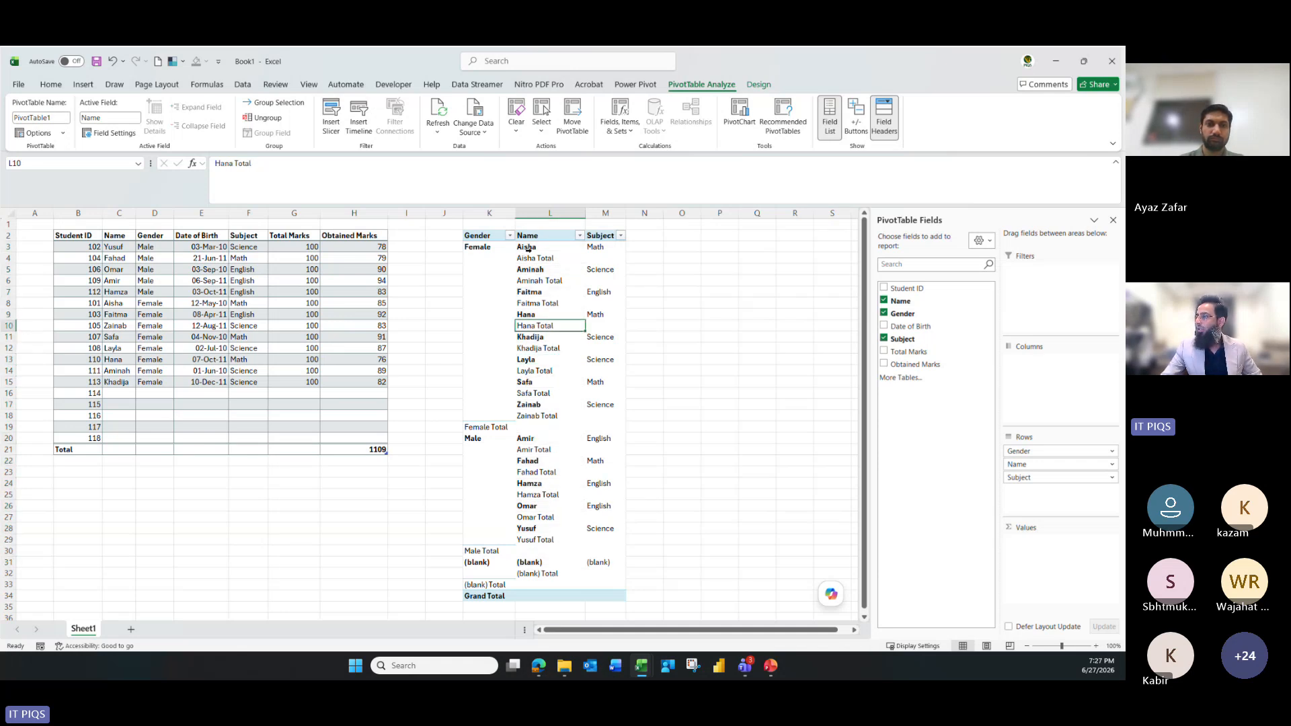
click(529, 249)
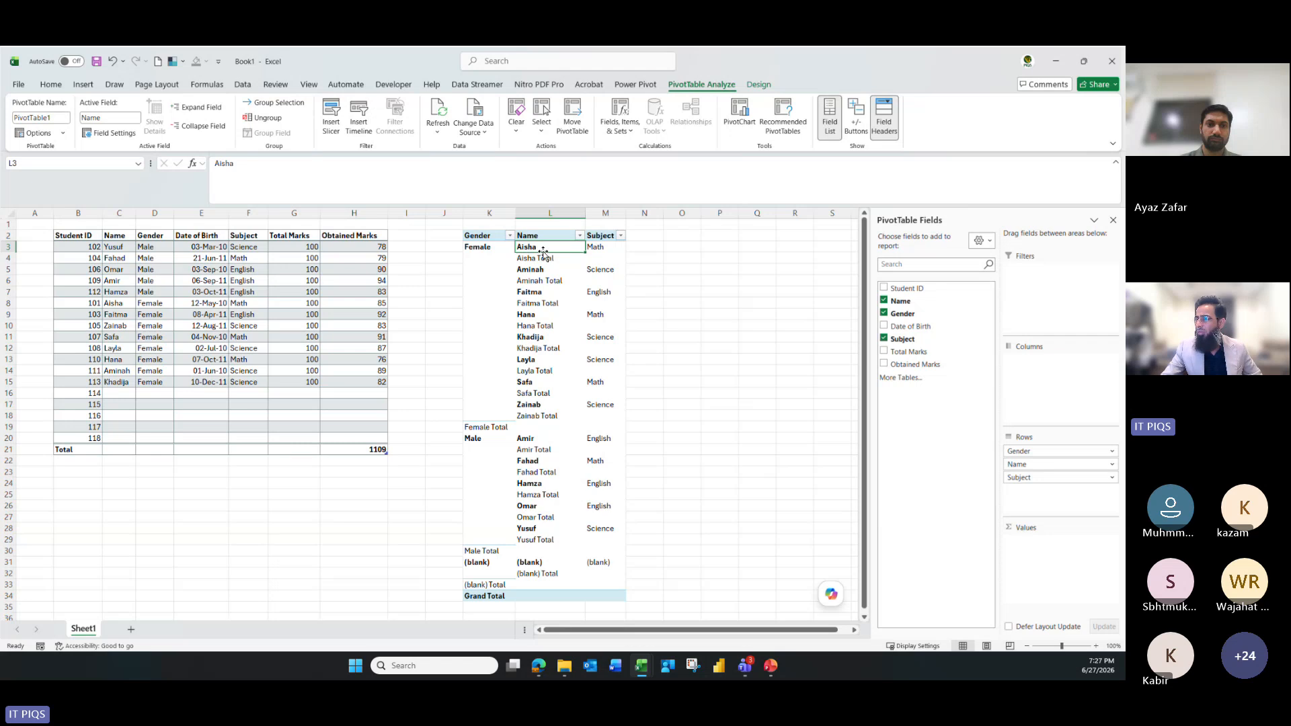
click(547, 263)
click(542, 271)
click(544, 279)
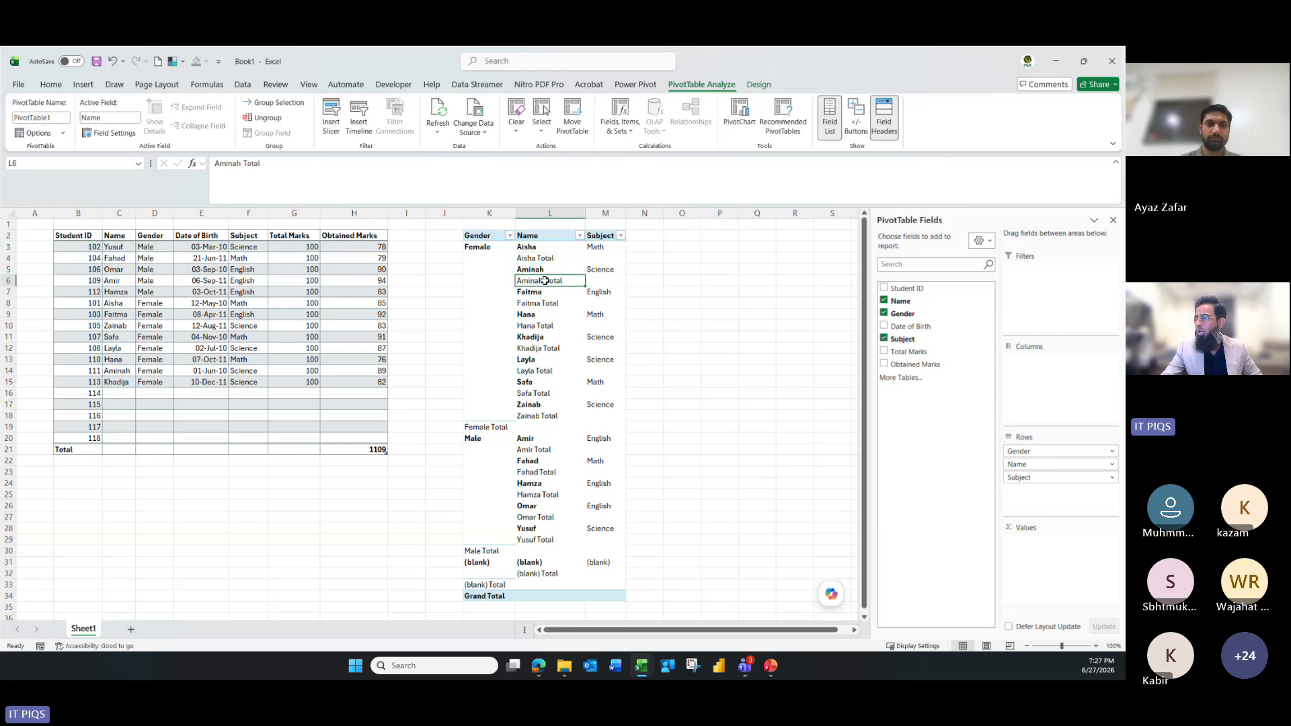
click(639, 304)
click(493, 247)
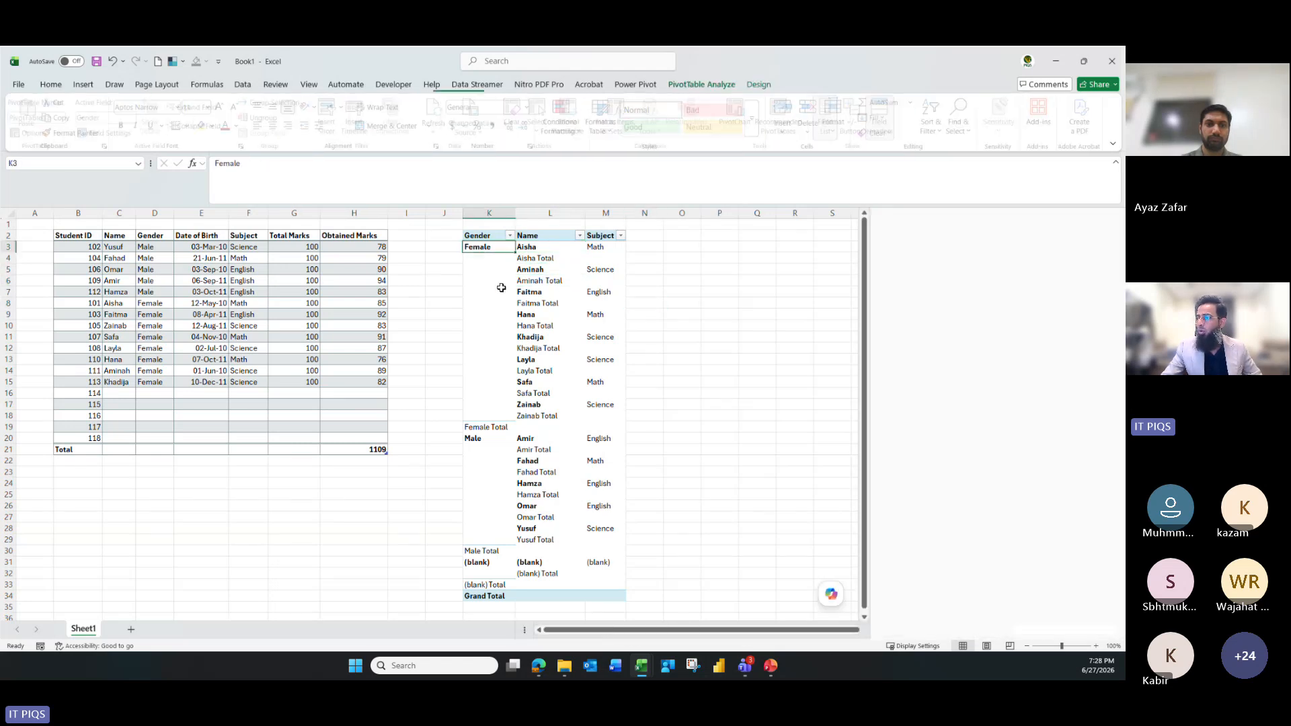
drag(493, 247, 603, 405)
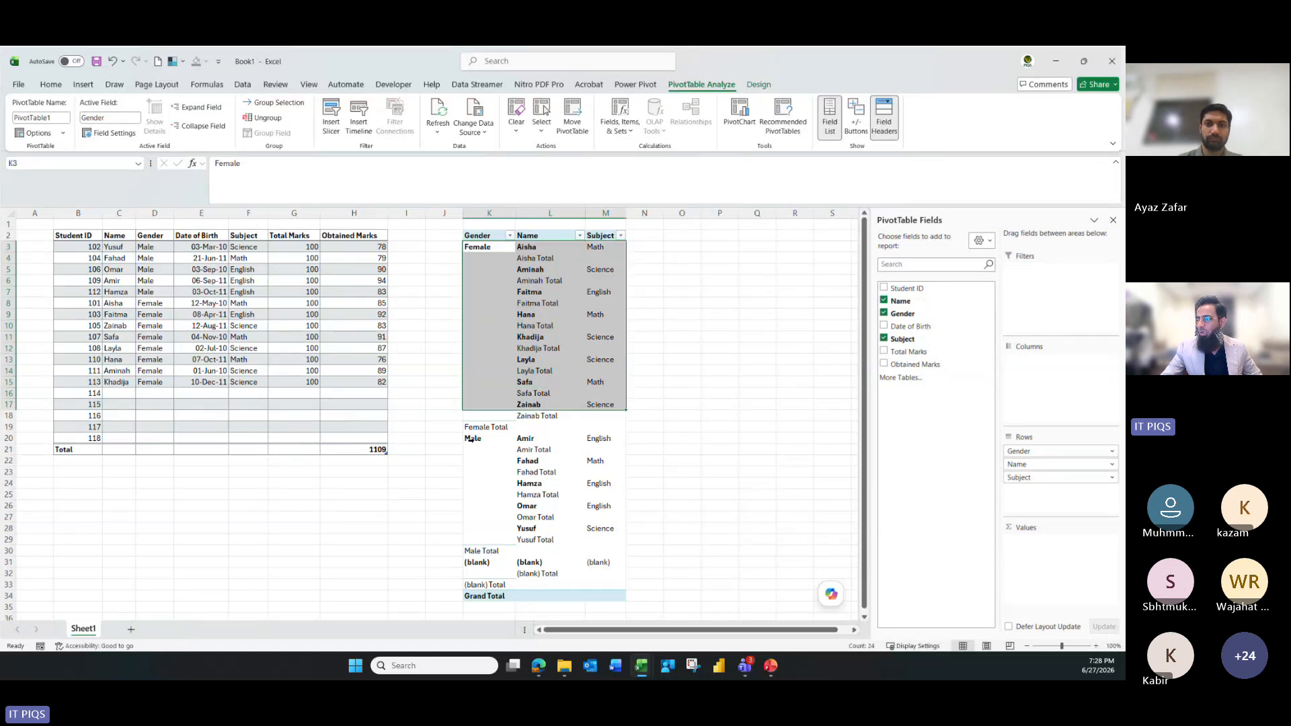
drag(471, 439, 605, 541)
click(757, 381)
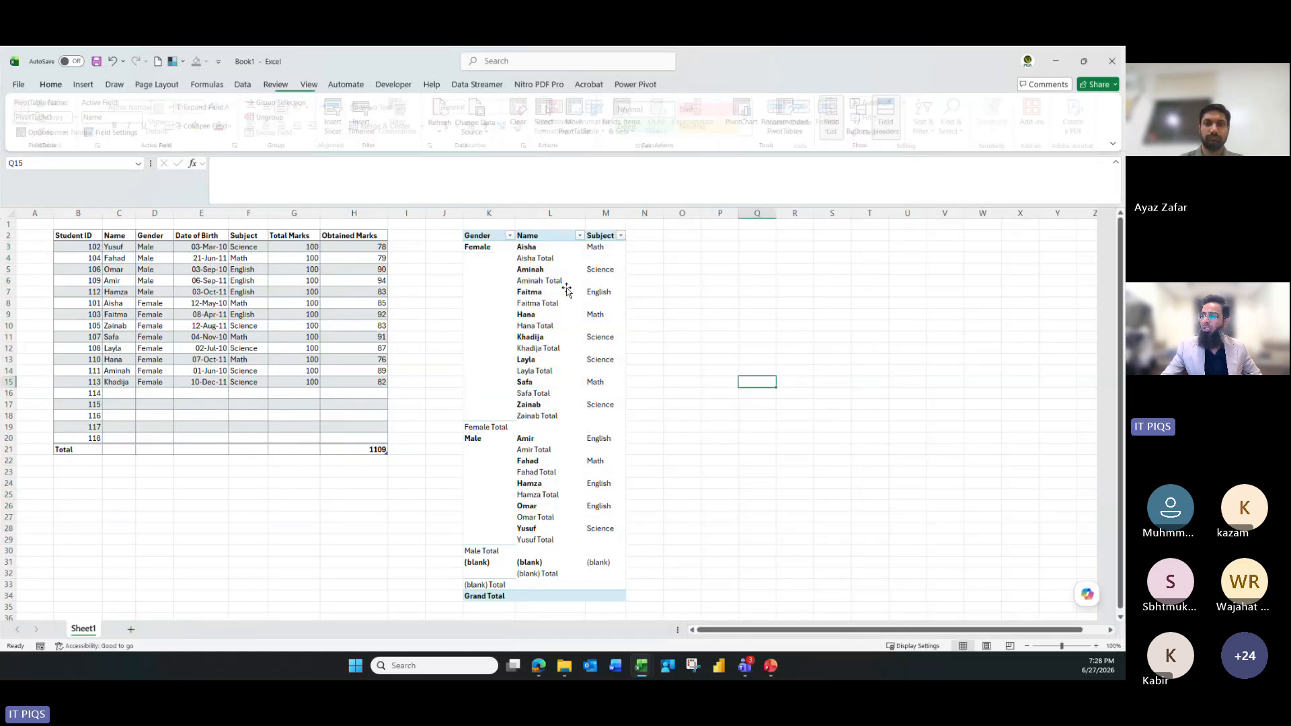
click(534, 269)
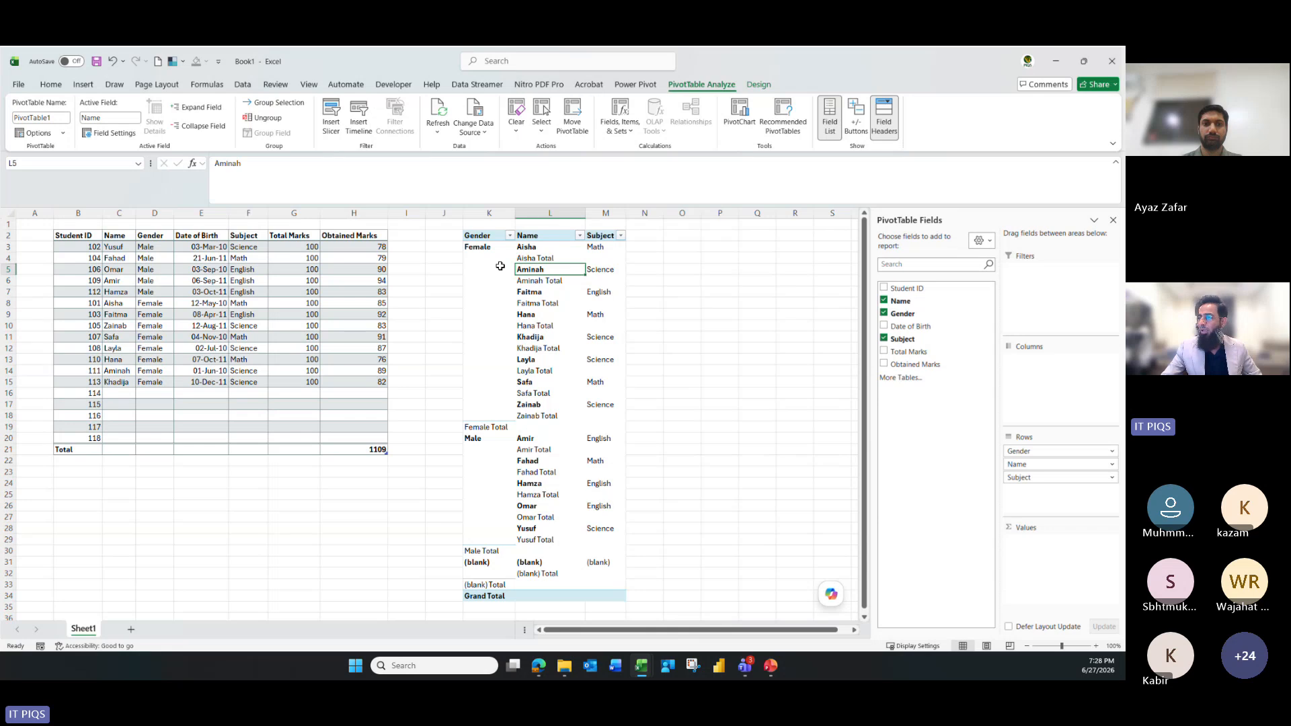
Set the subtotals of the pivot table's Name field to None and check its field settings
click(488, 249)
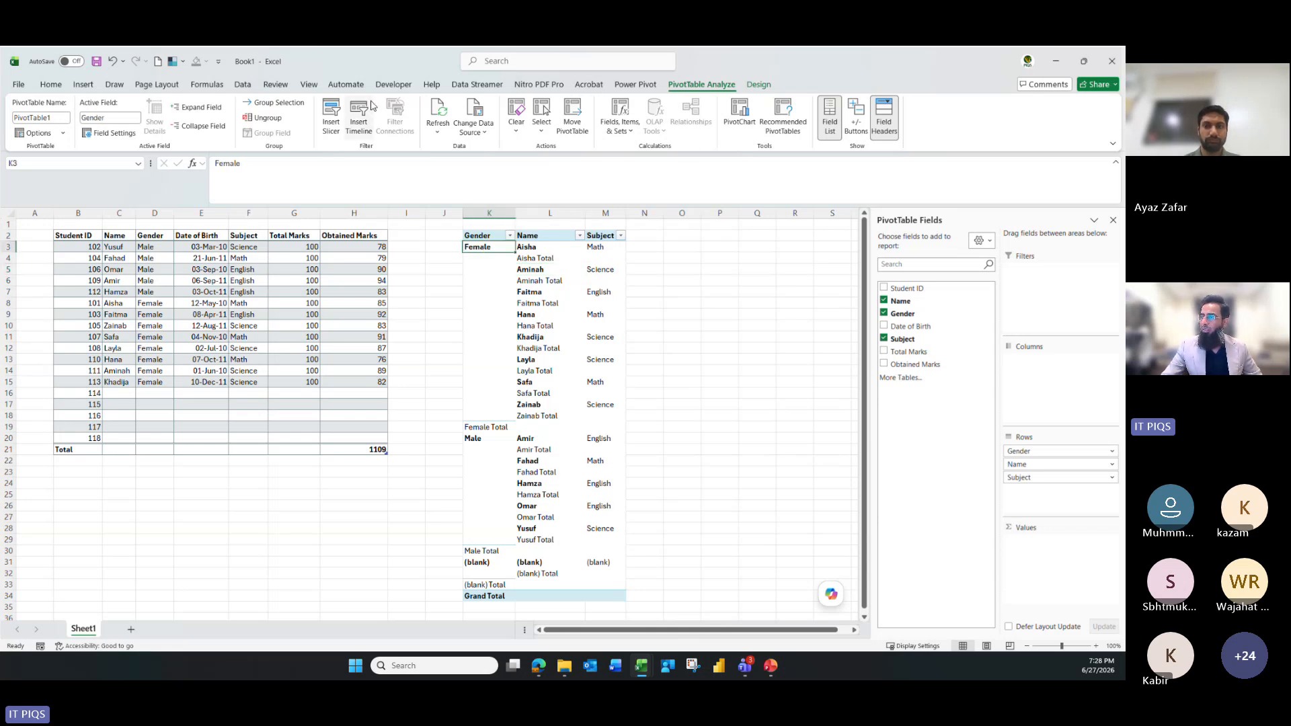
key(Right)
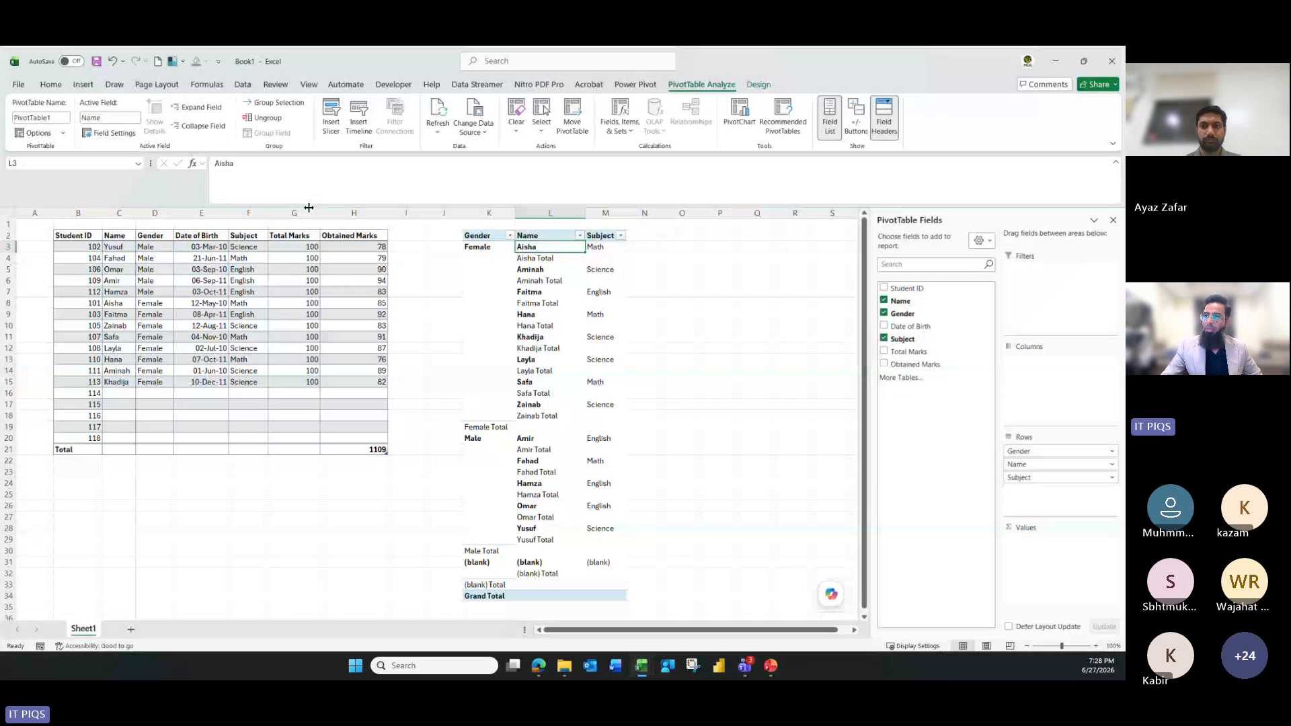
click(110, 132)
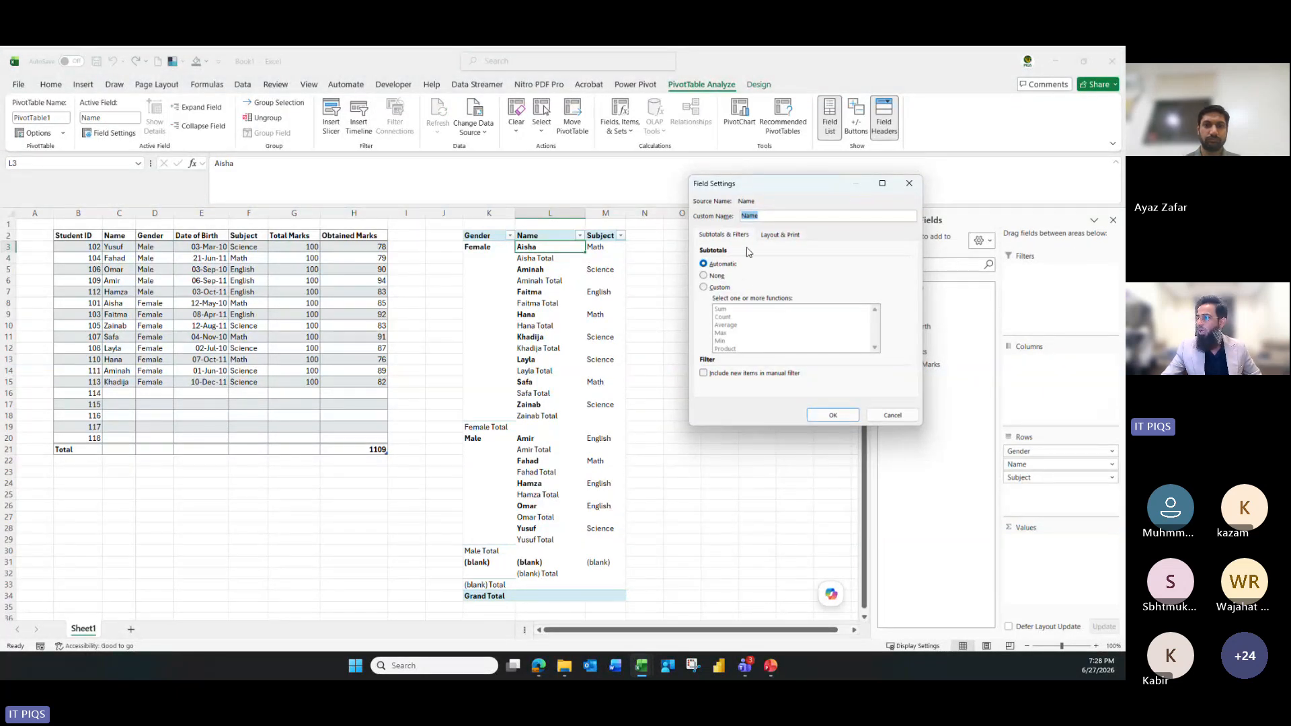
click(716, 277)
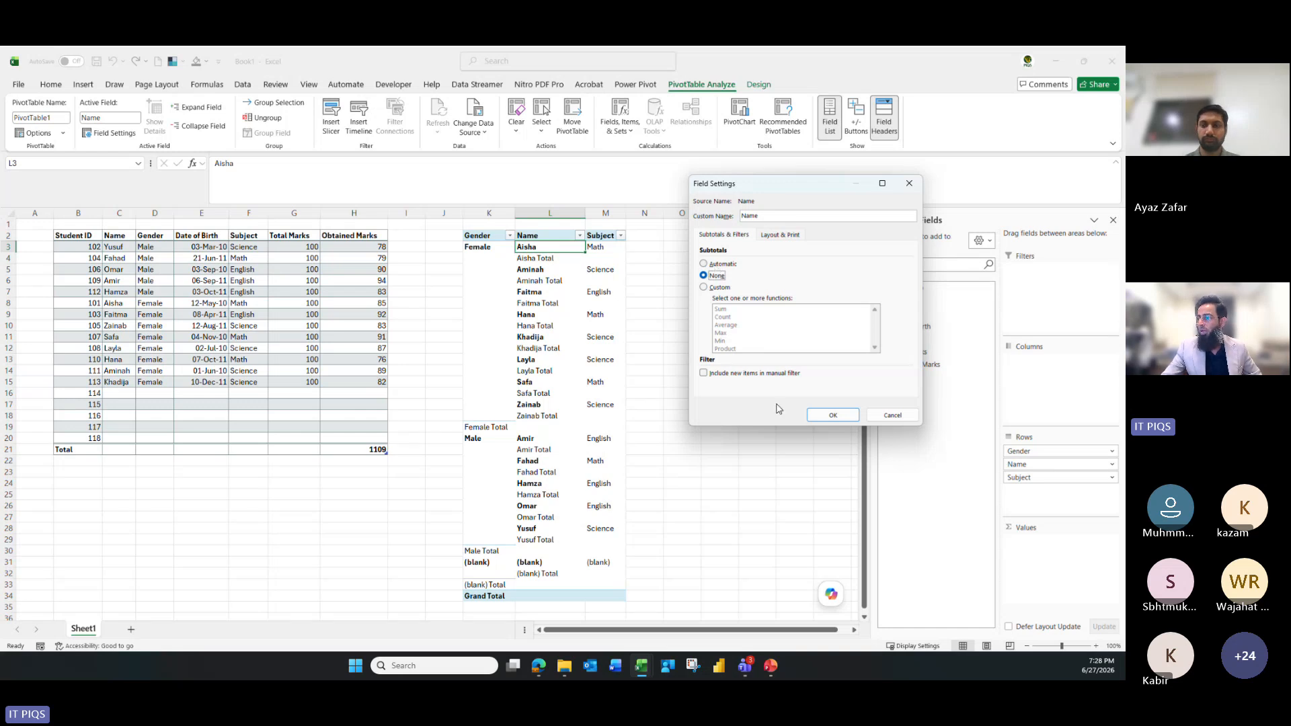
click(832, 416)
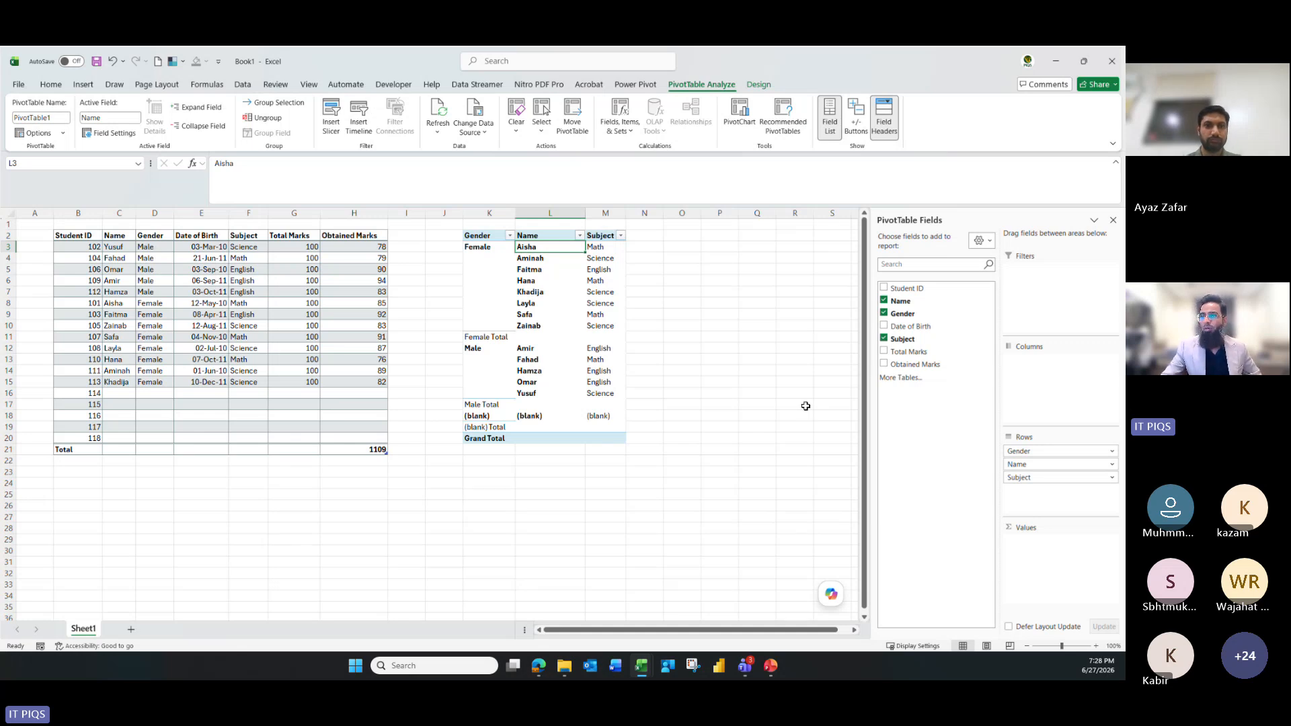
click(124, 133)
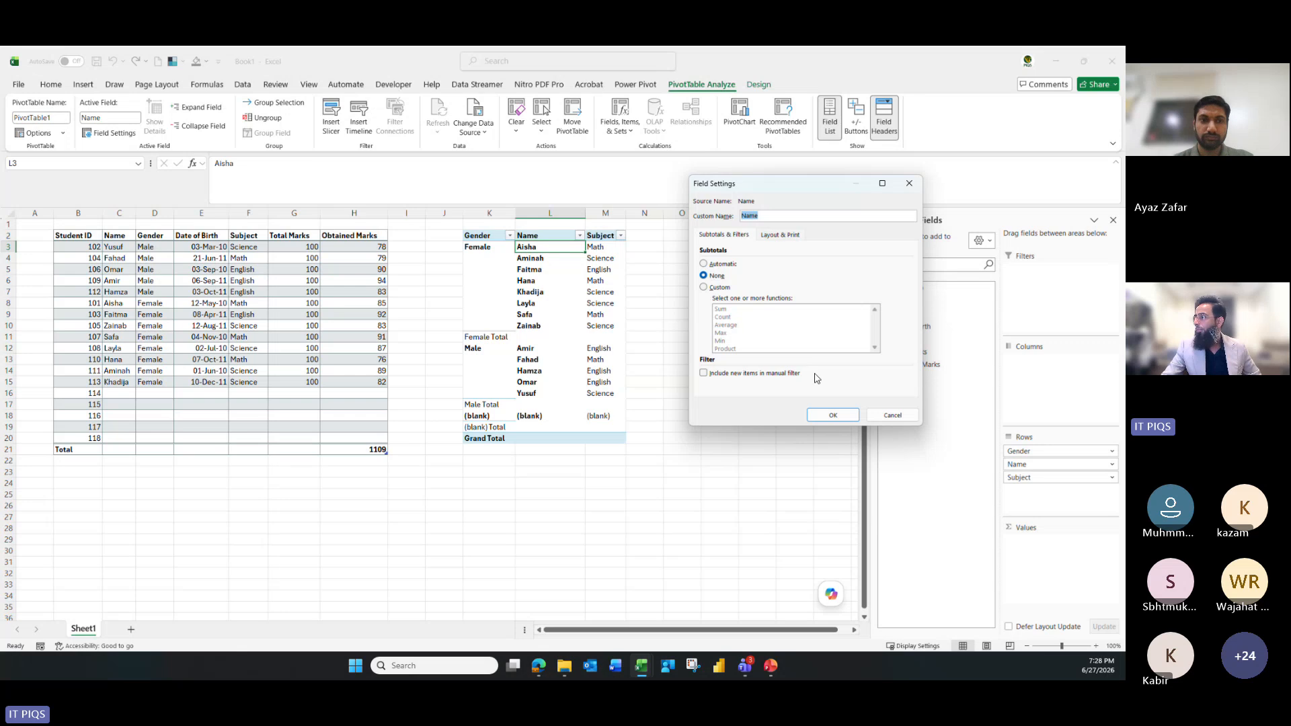
click(873, 418)
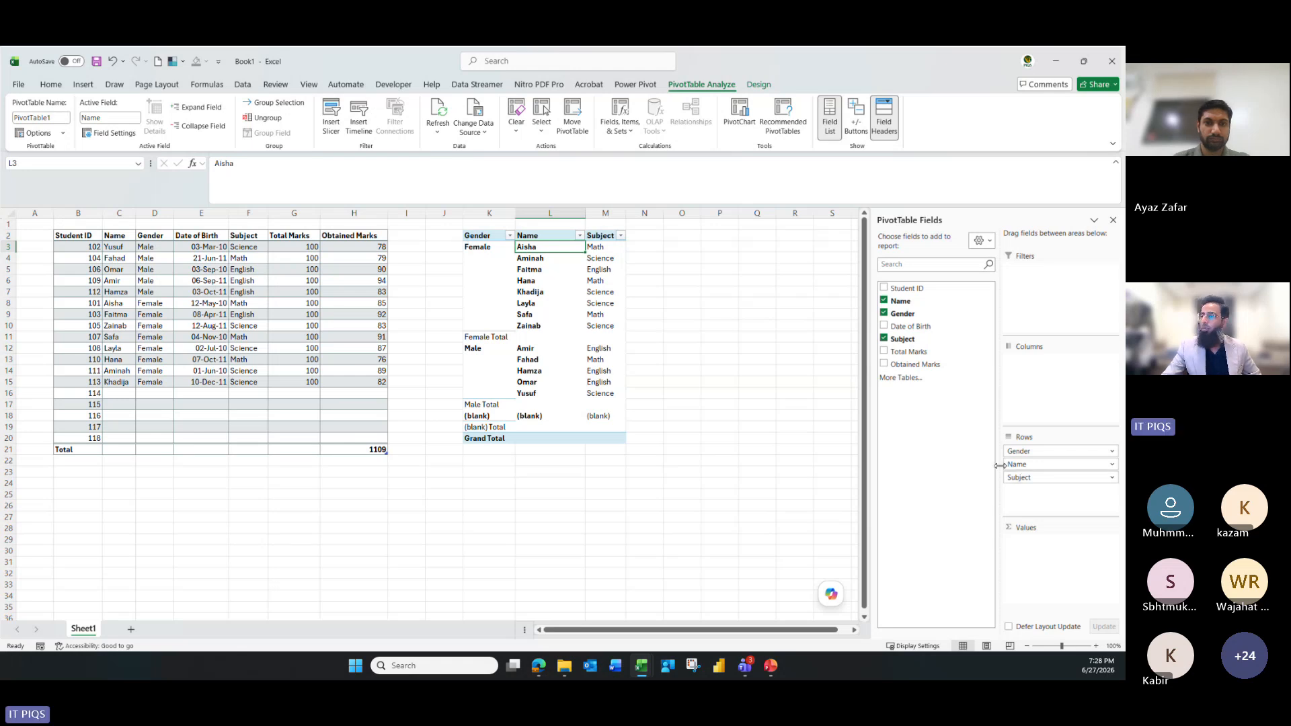
Apply a grey PivotTable style from the Medium group to the pivot table
click(562, 292)
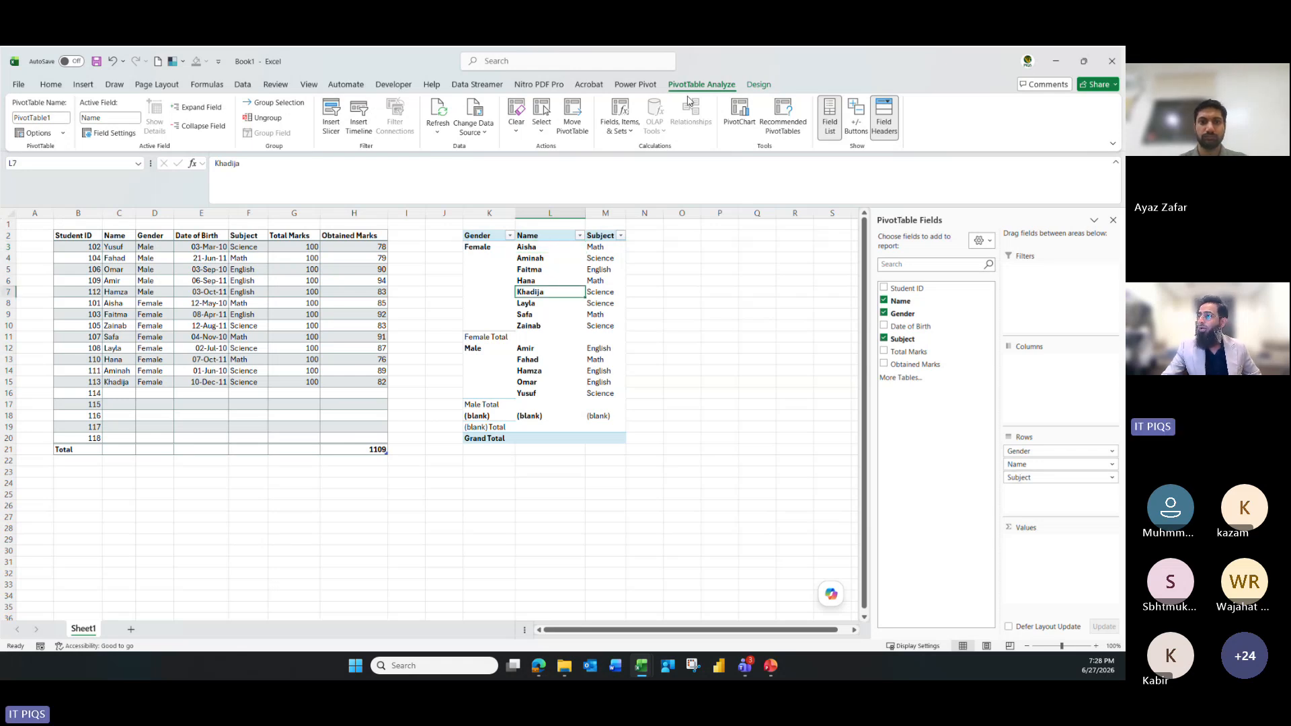
click(758, 85)
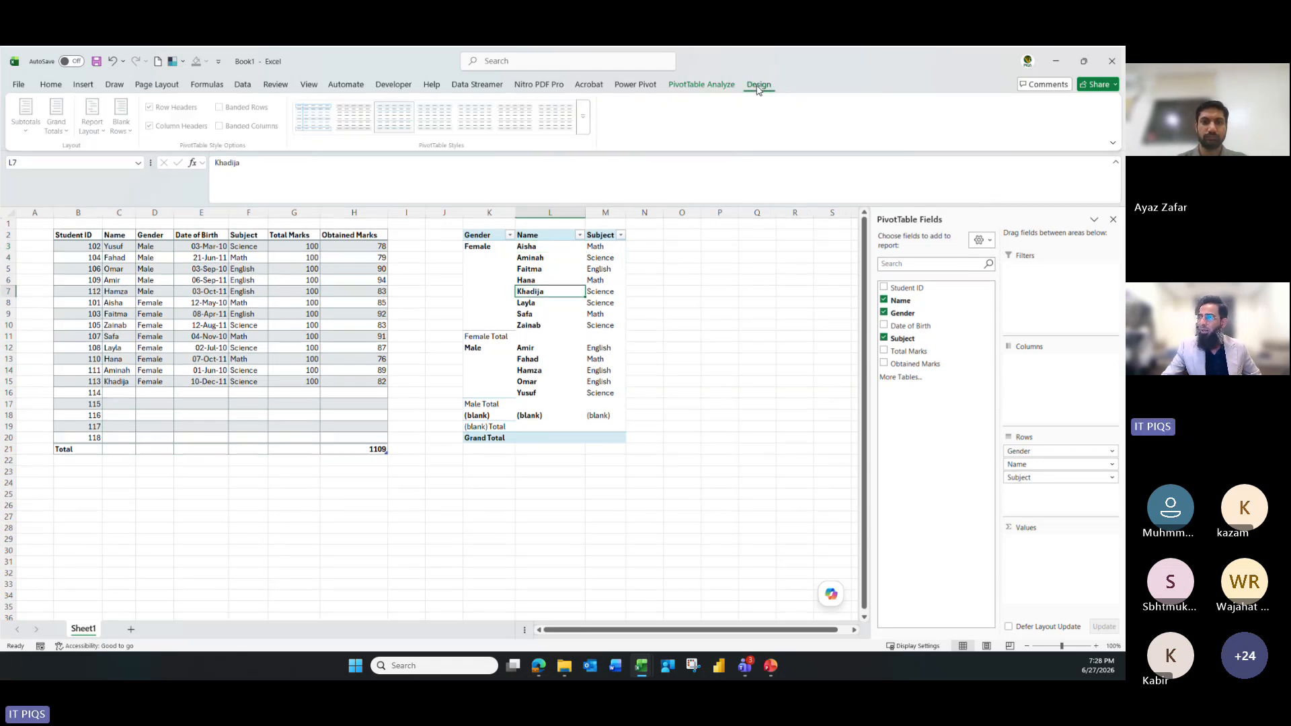
click(586, 121)
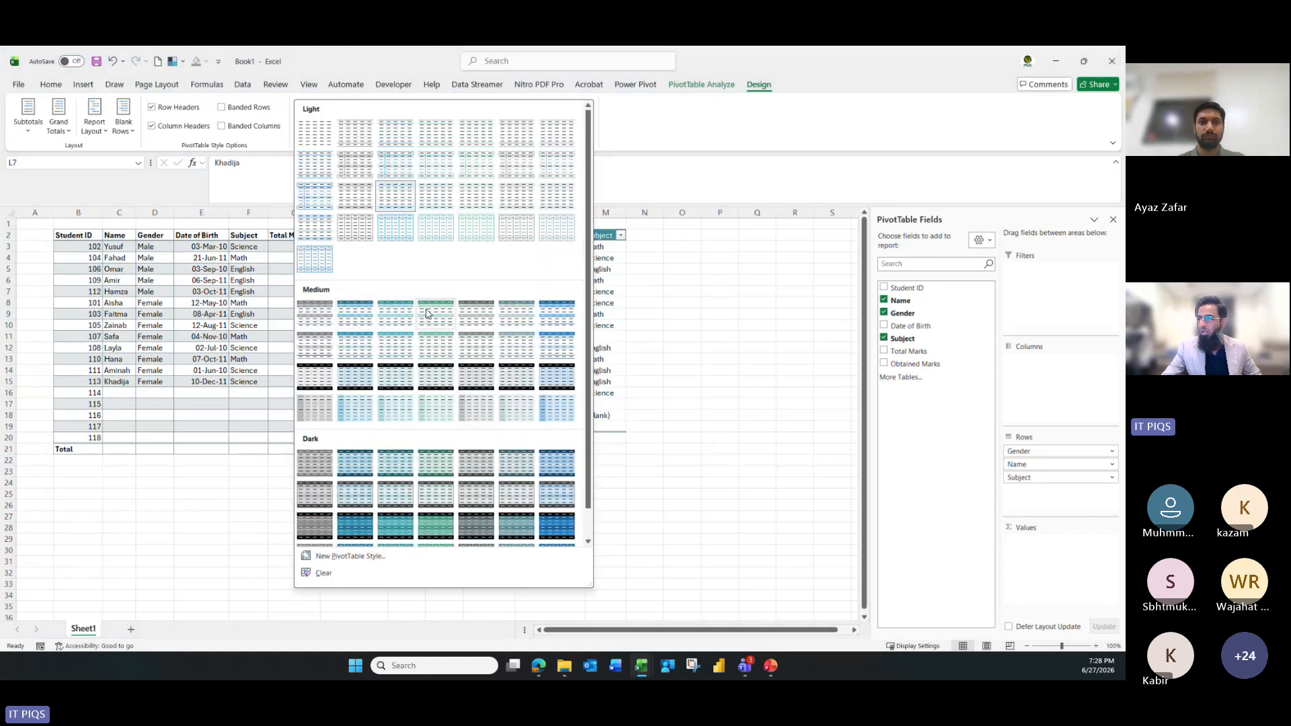
click(476, 313)
click(681, 416)
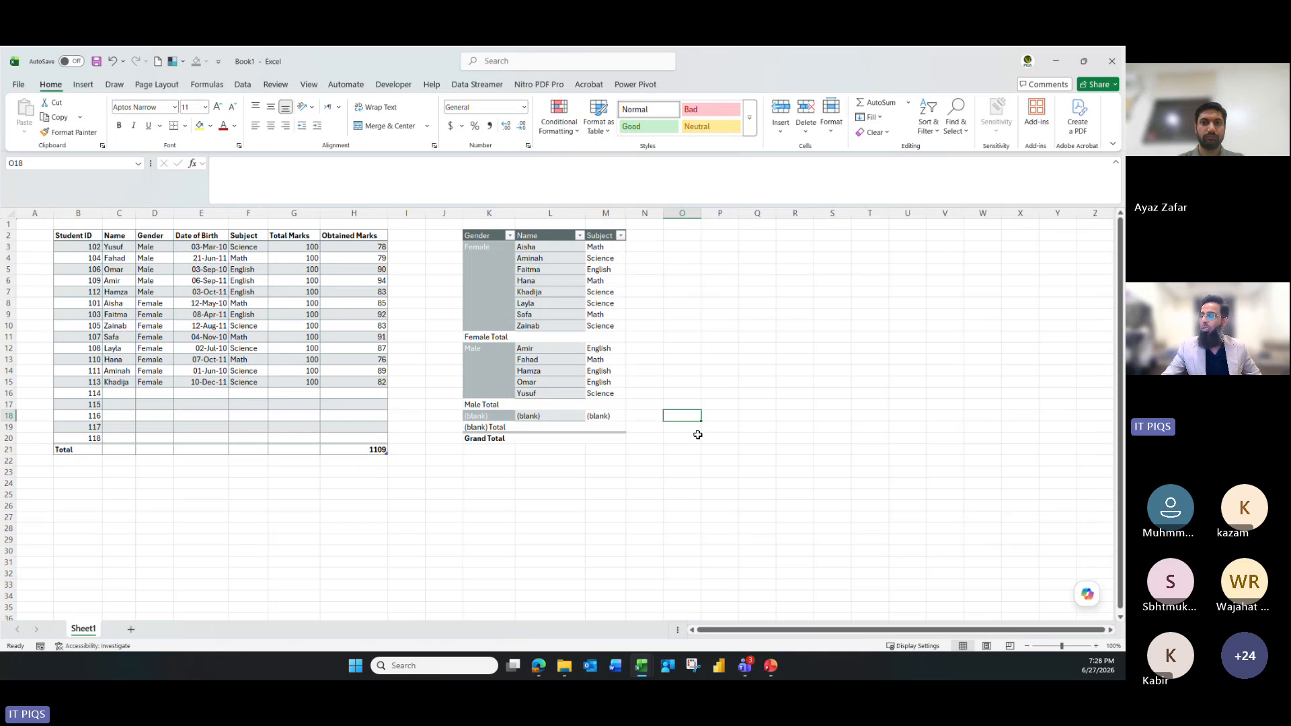
Change the PivotTable Fields pane layout to Areas Section Only (2 by 2)
click(548, 303)
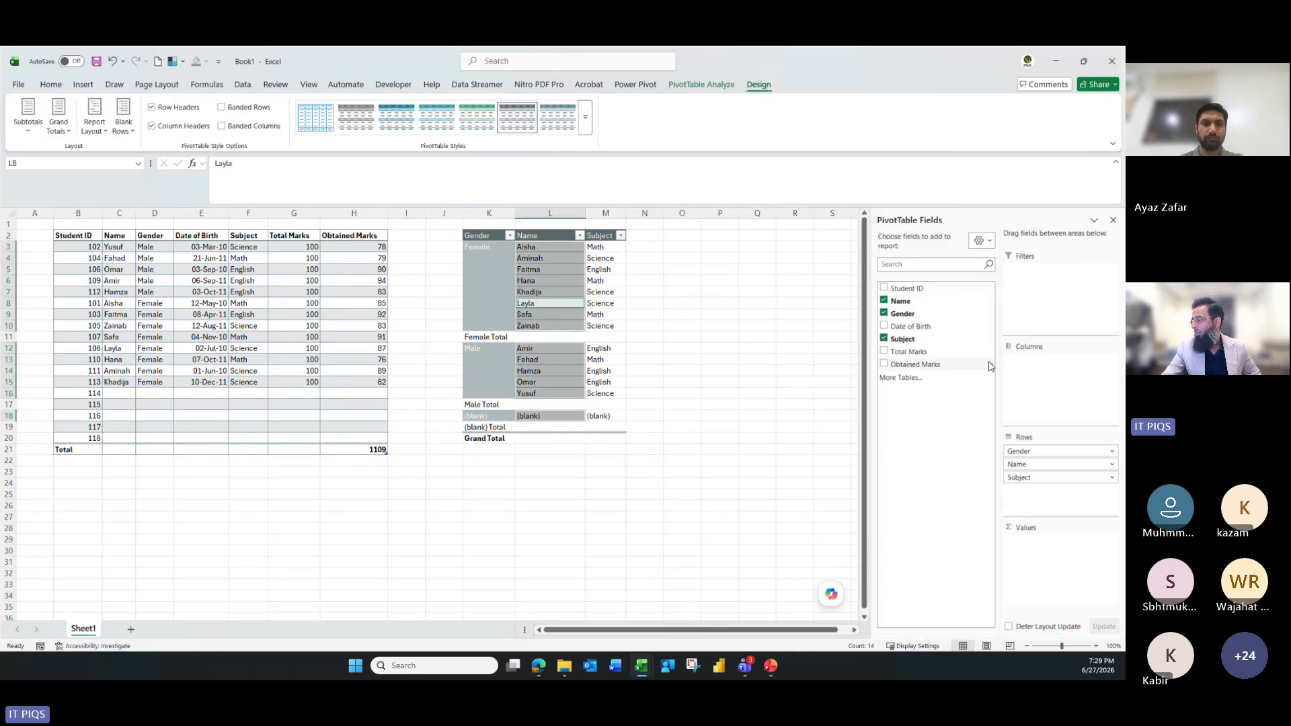
click(987, 242)
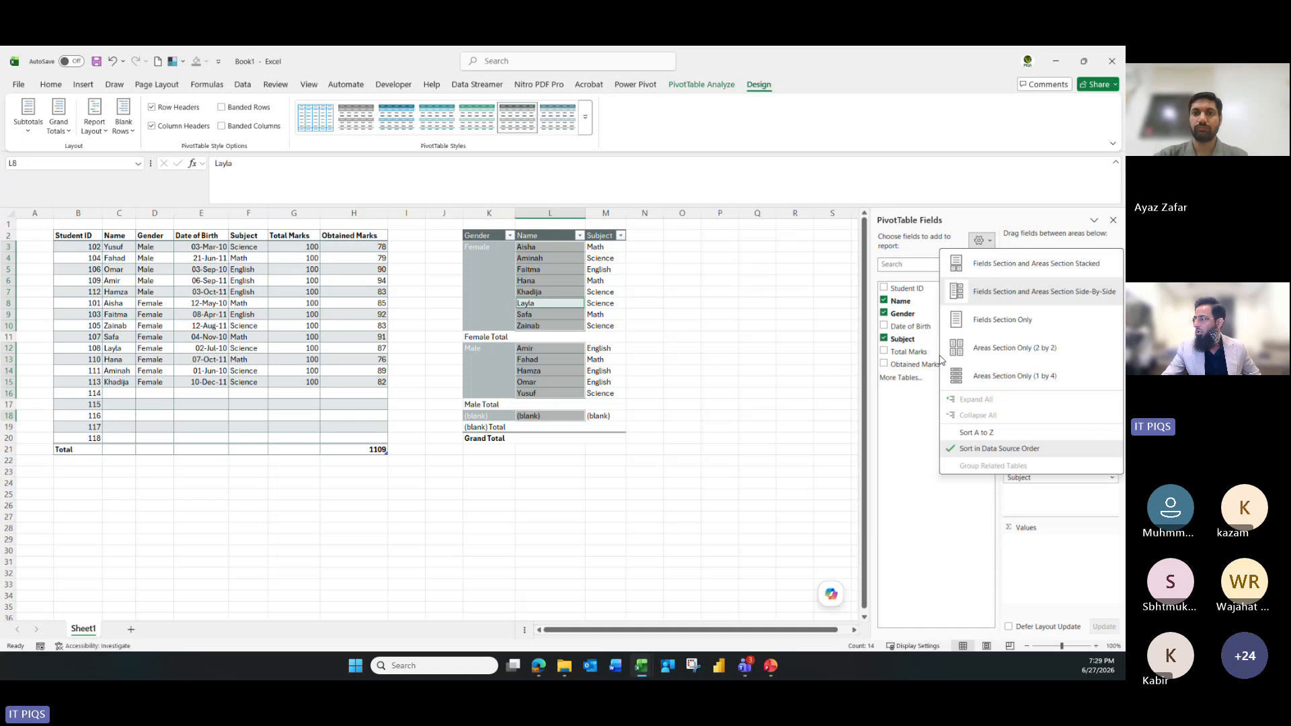
click(901, 479)
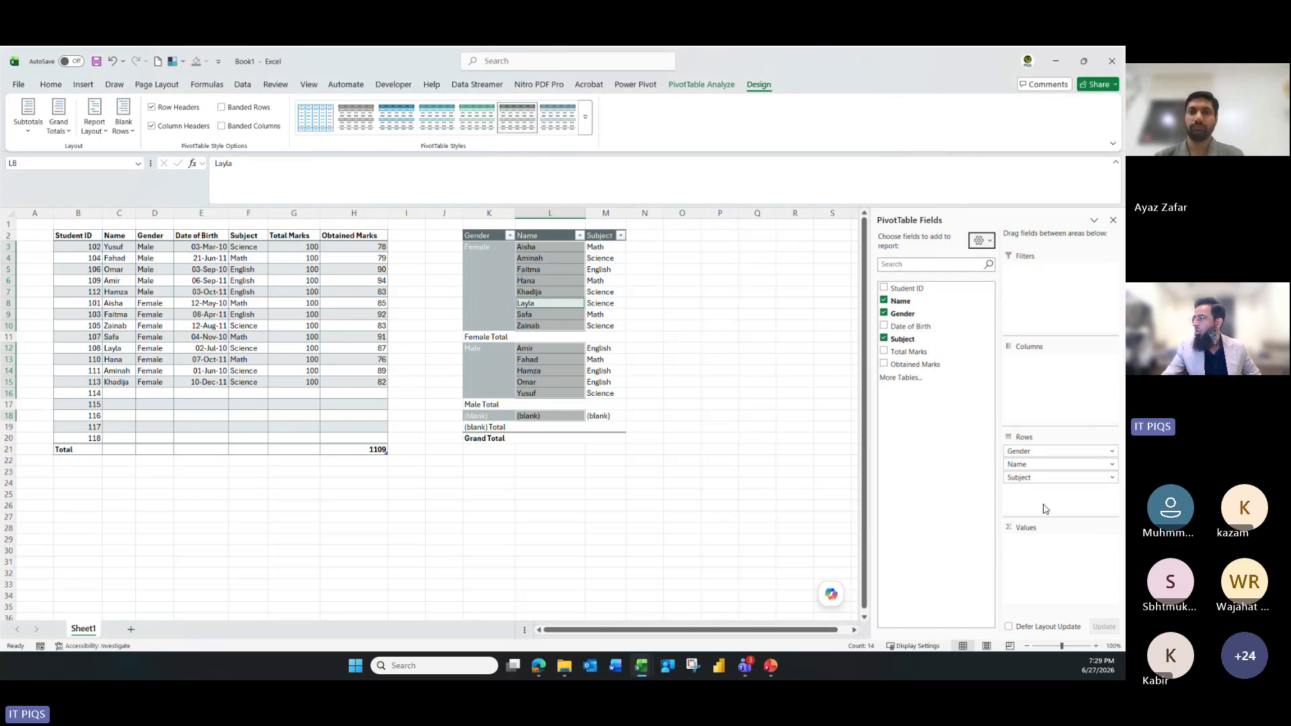
click(982, 241)
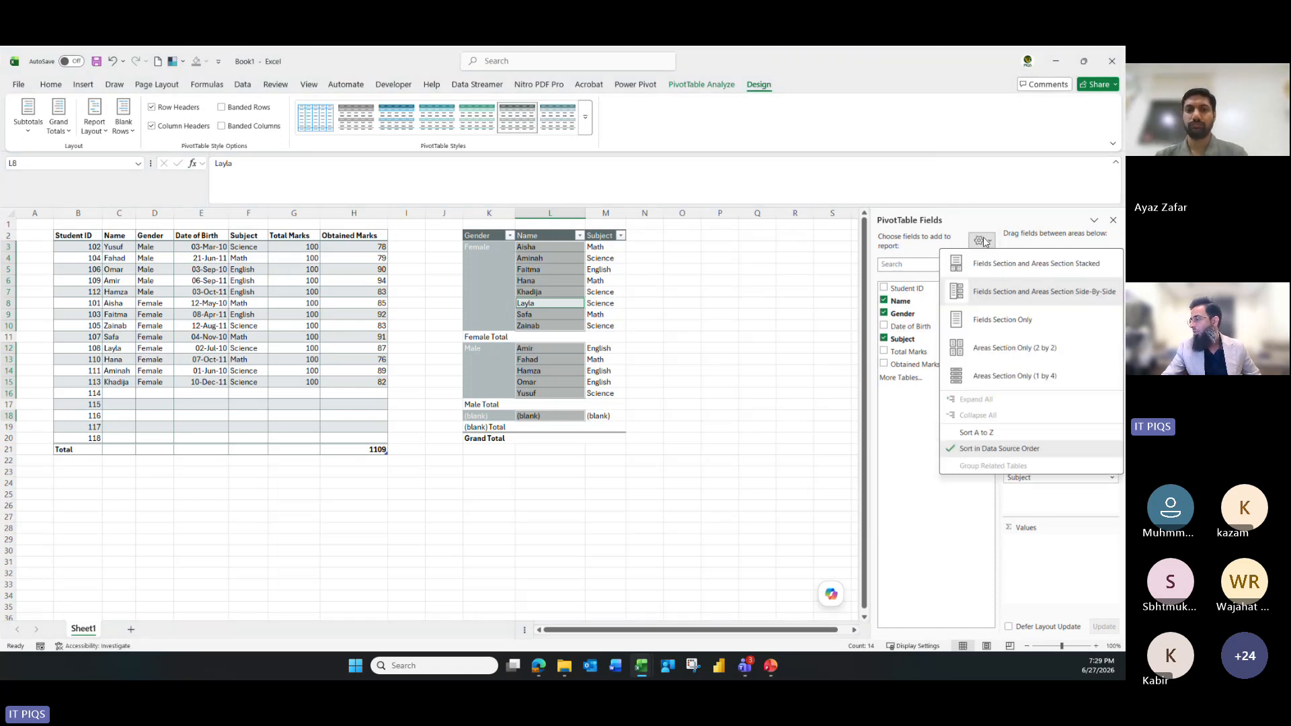
click(984, 348)
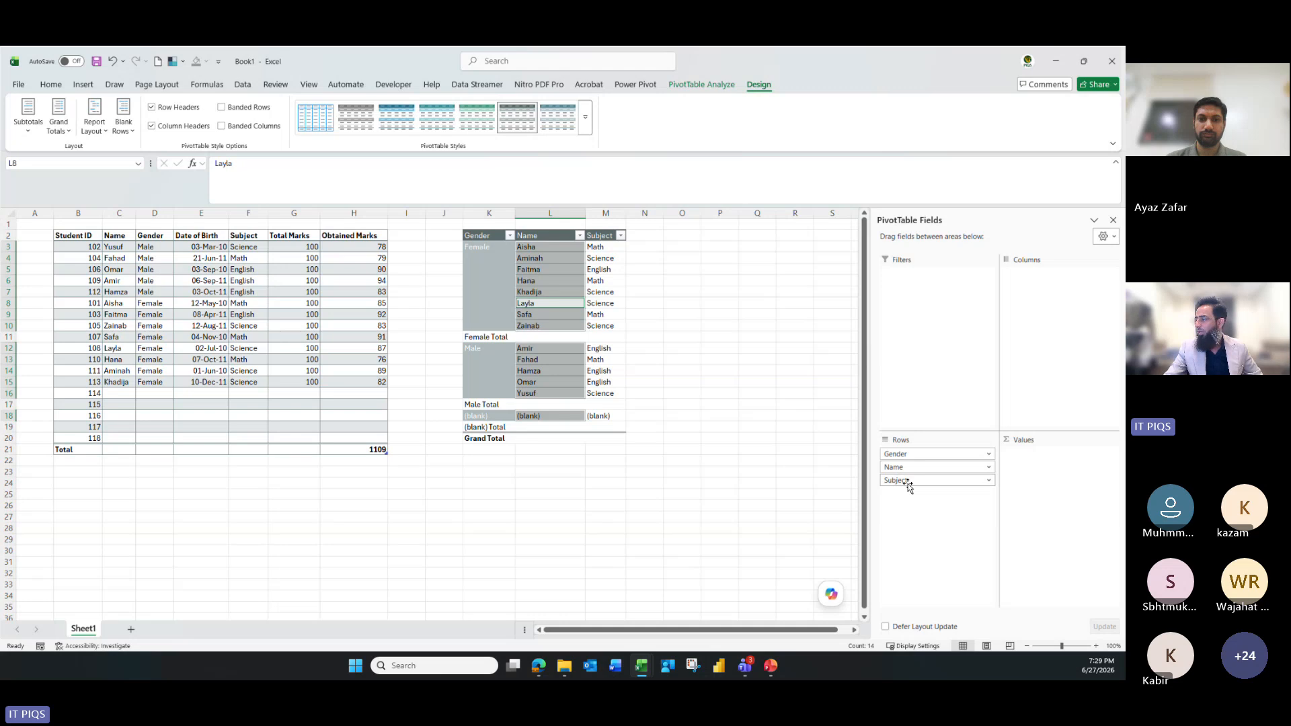
Move the Subject field above Gender in the pivot table's Rows area
drag(909, 485, 912, 457)
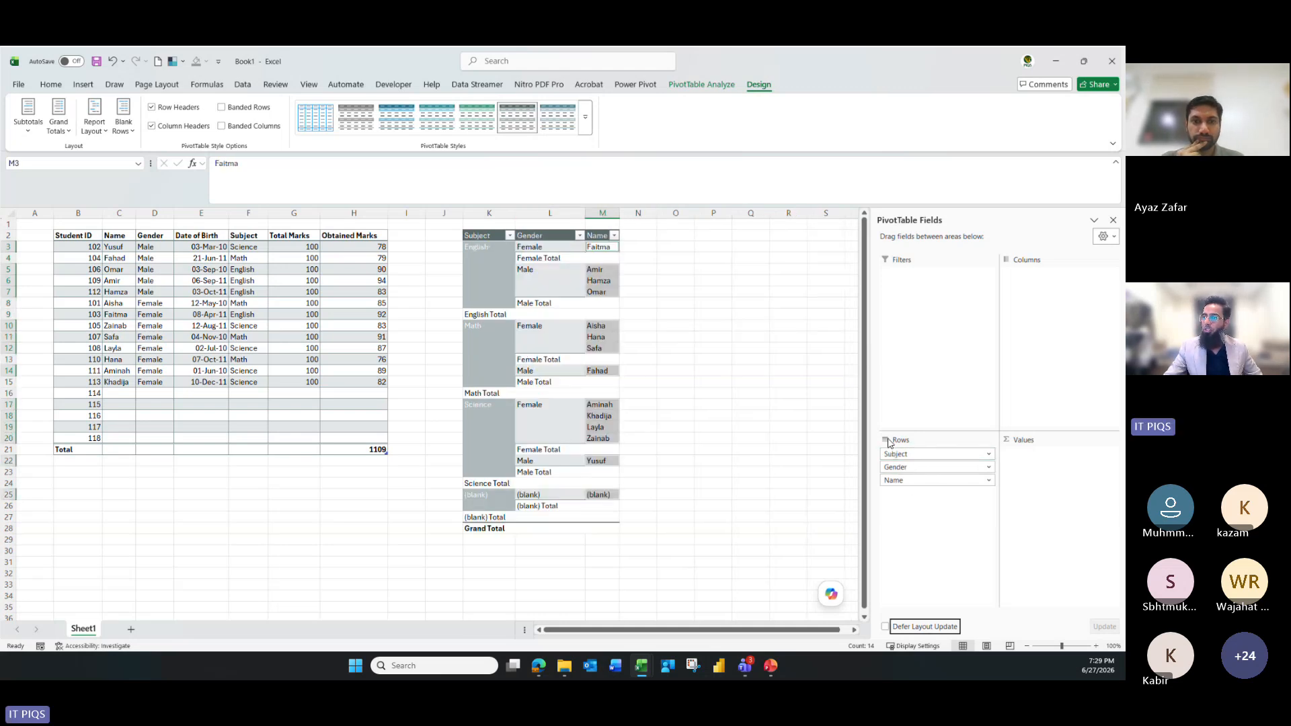
click(672, 325)
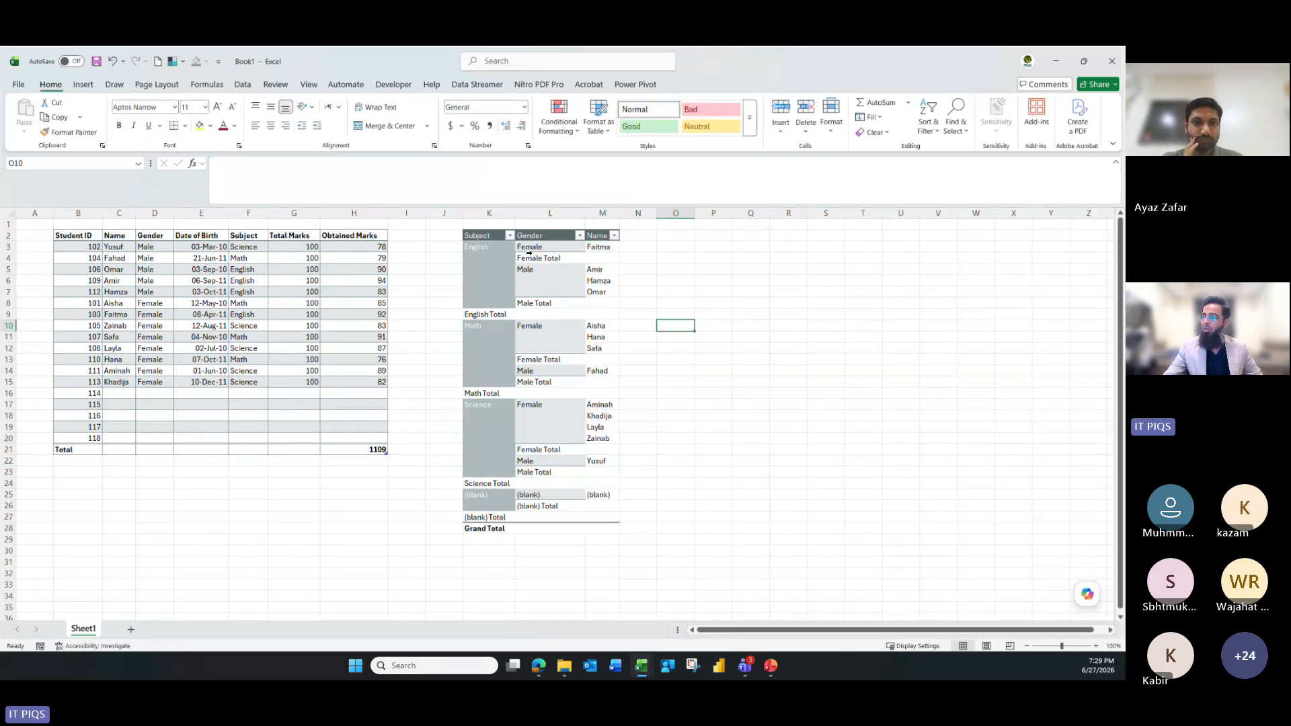
Set the subtotals of the pivot table's Gender field to None in its field settings
click(529, 248)
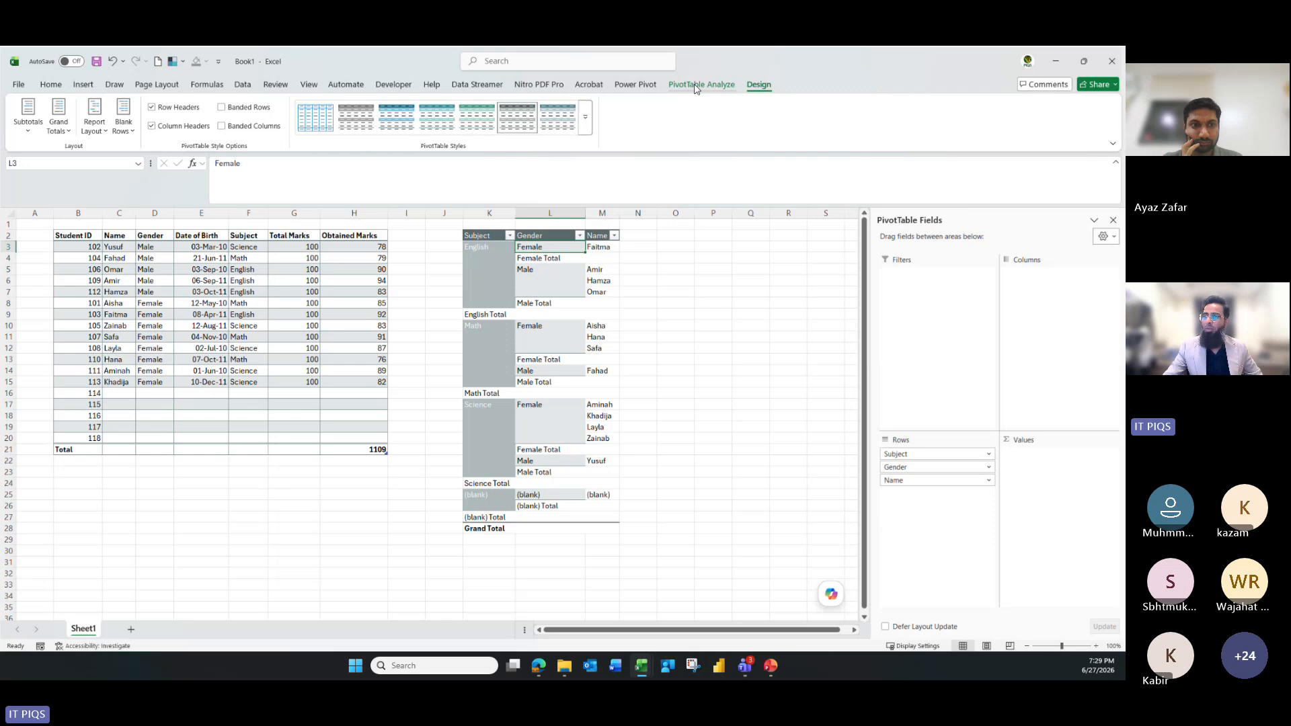
click(695, 86)
click(111, 133)
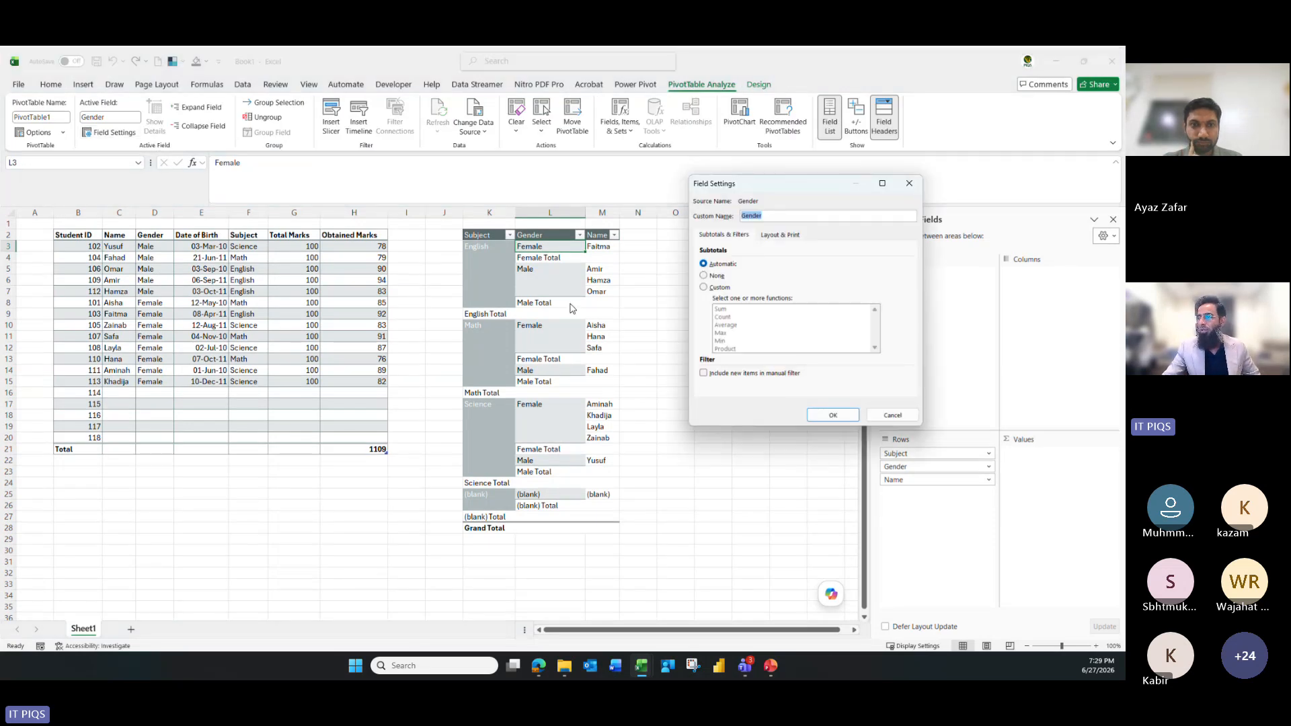
key(Escape)
right_click(547, 247)
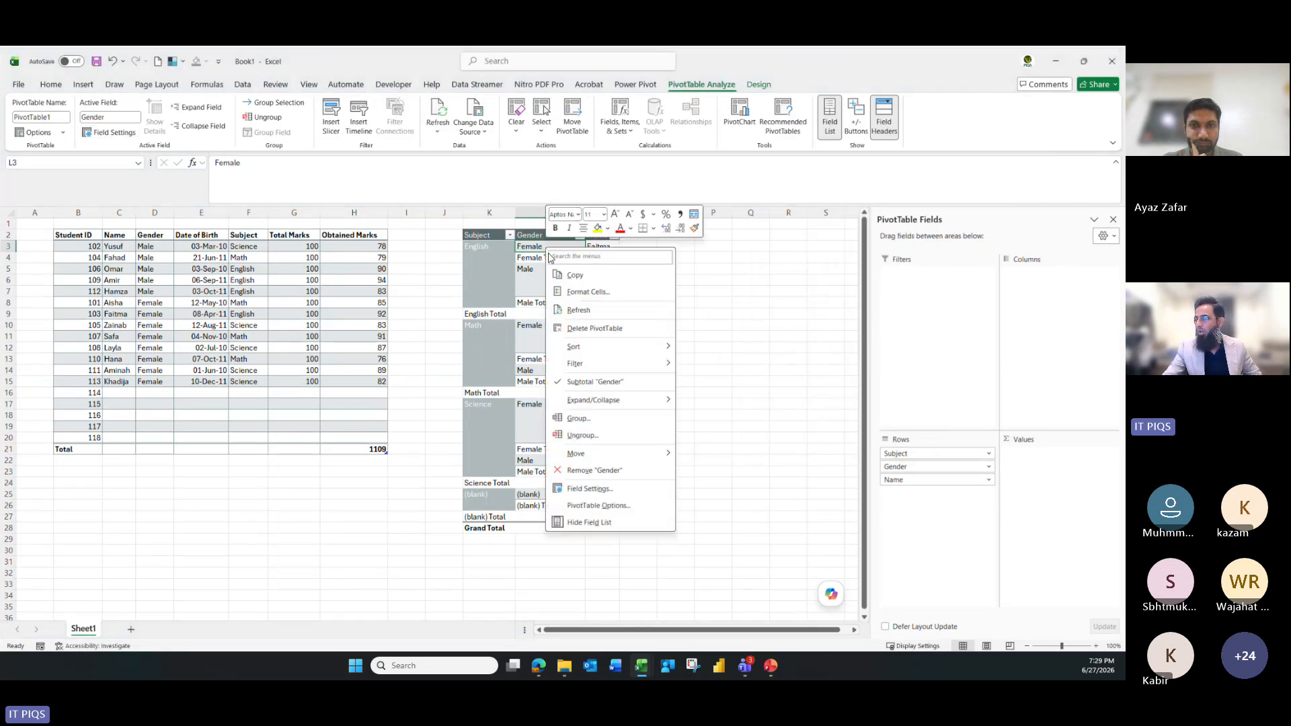
click(590, 488)
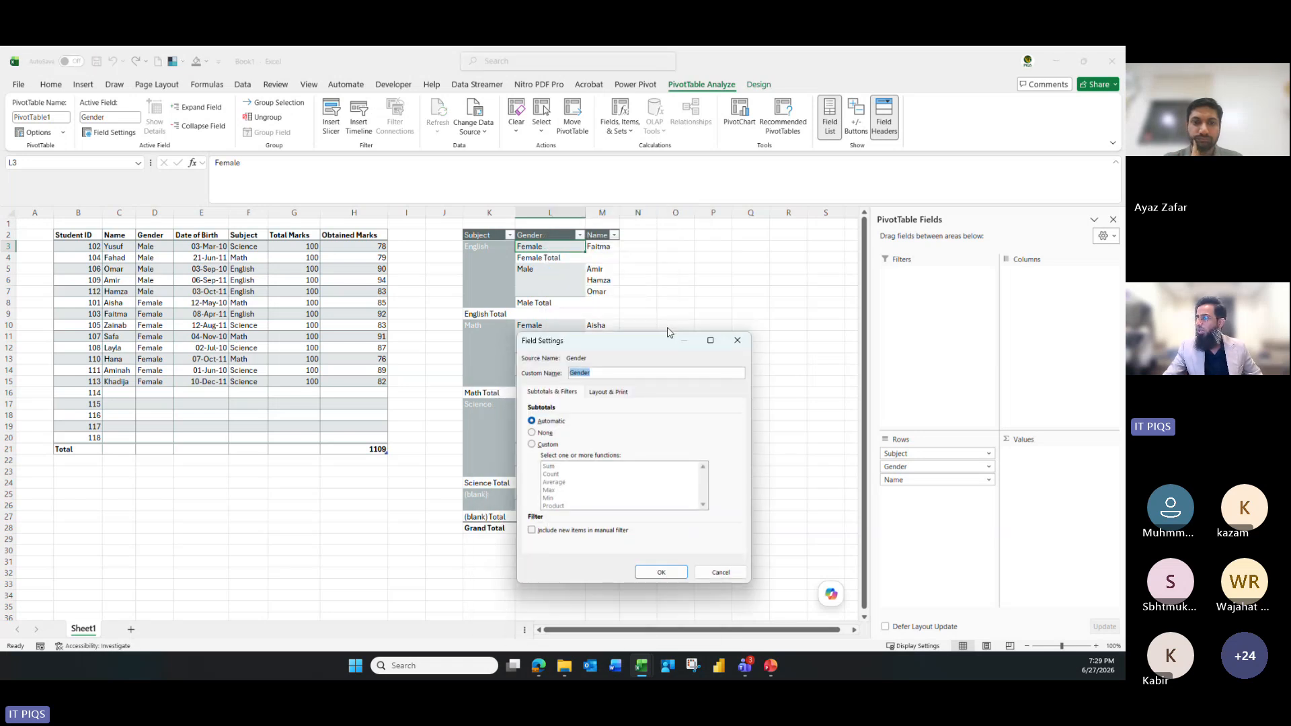
drag(668, 336, 832, 191)
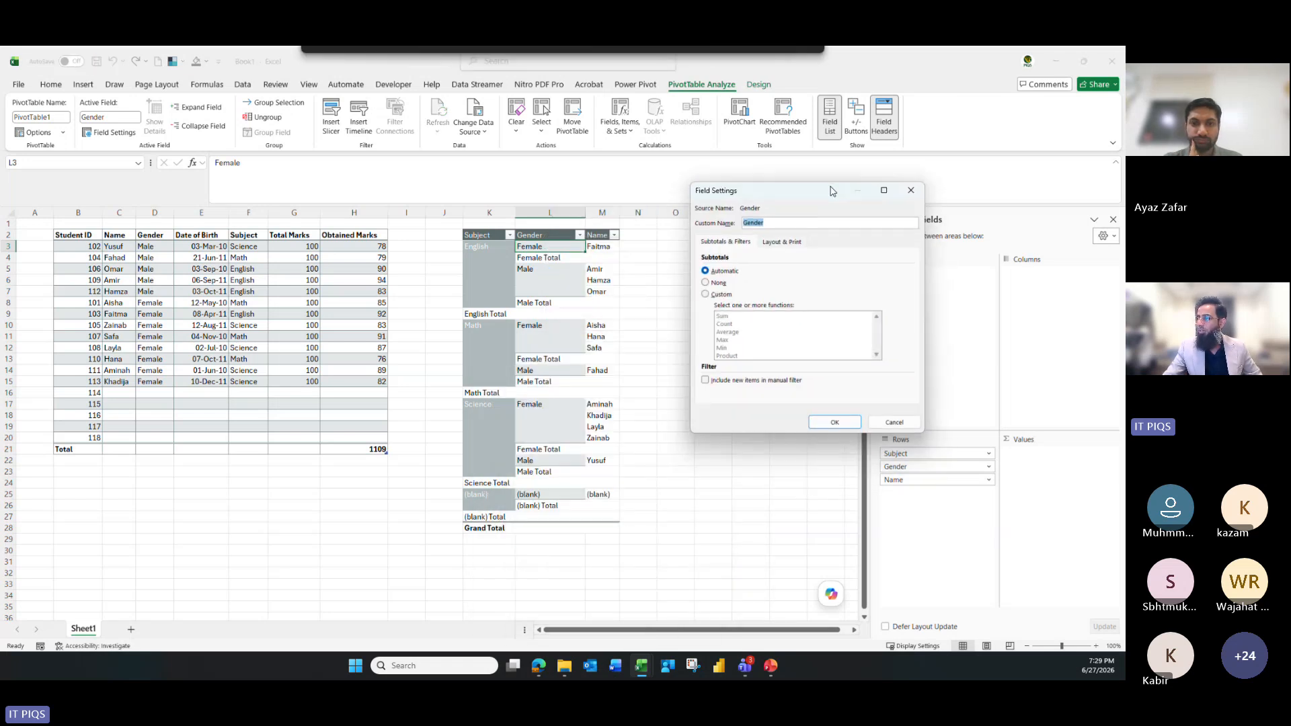
click(705, 283)
click(834, 422)
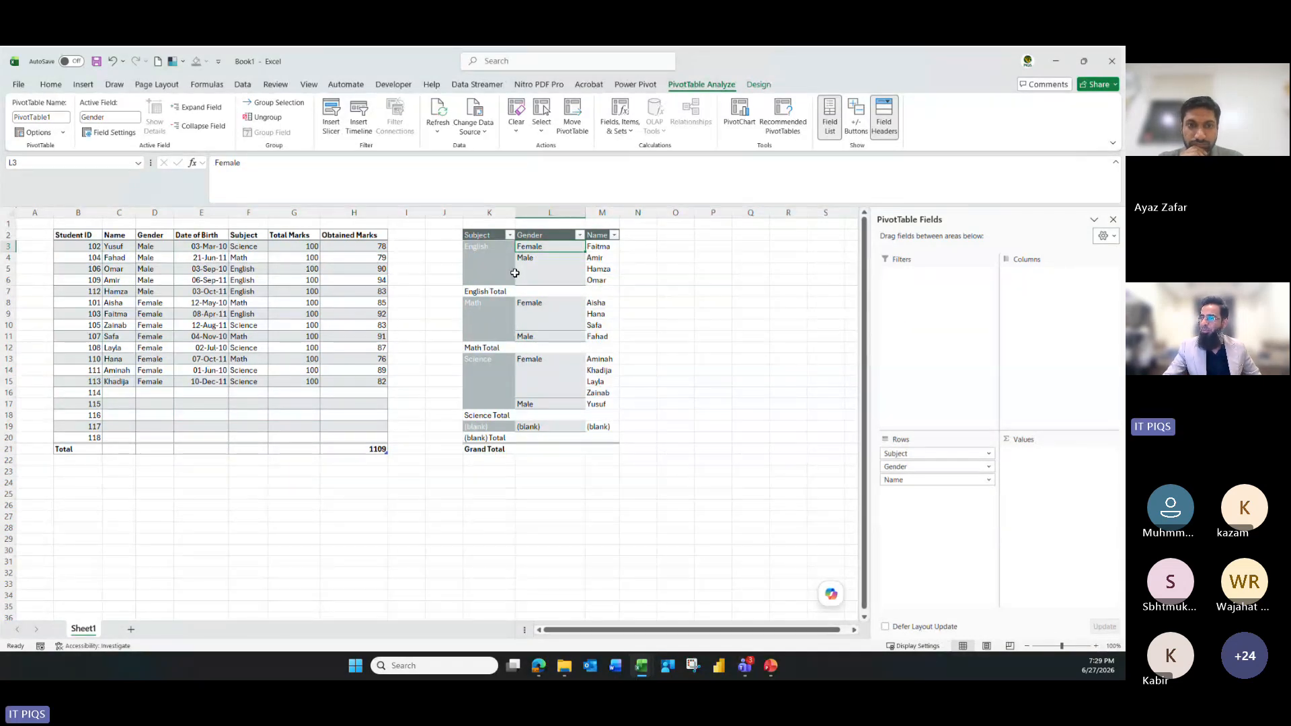
Examine how the English, Math and Science groups are arranged with their gender entries in the pivot table
drag(492, 247, 582, 278)
click(723, 393)
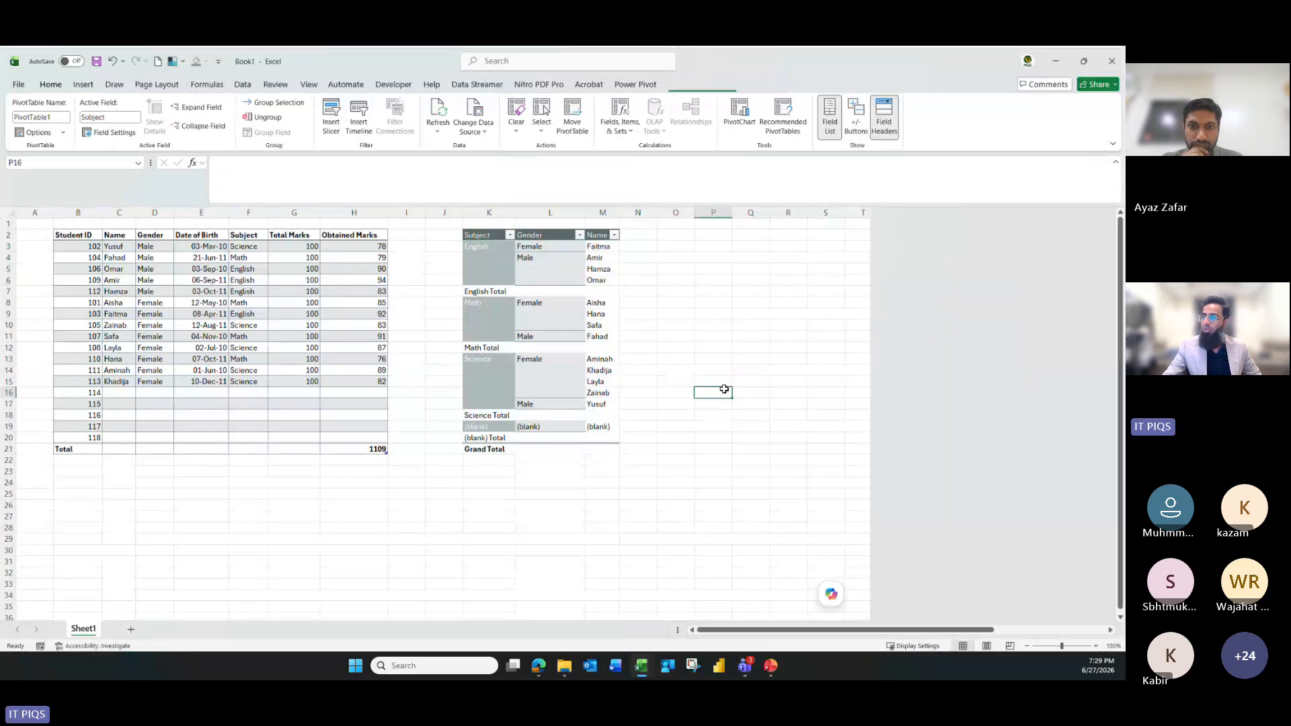
click(481, 237)
click(482, 306)
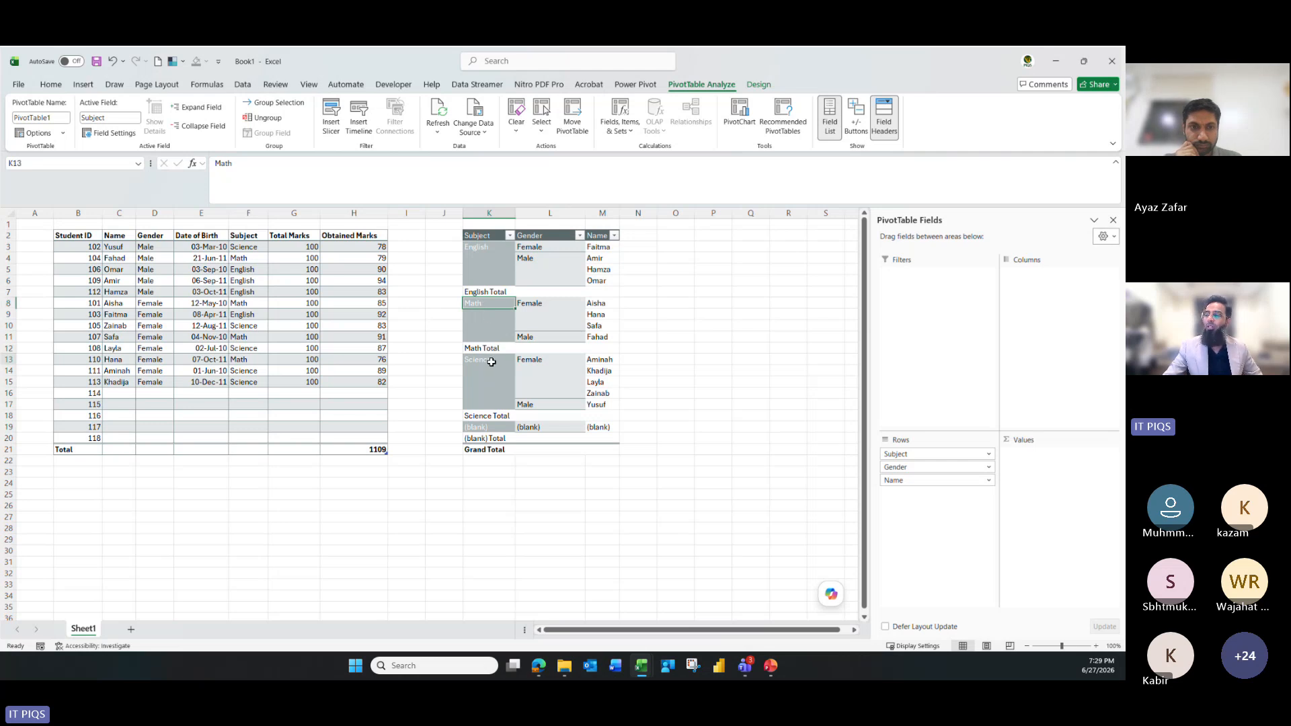
click(493, 360)
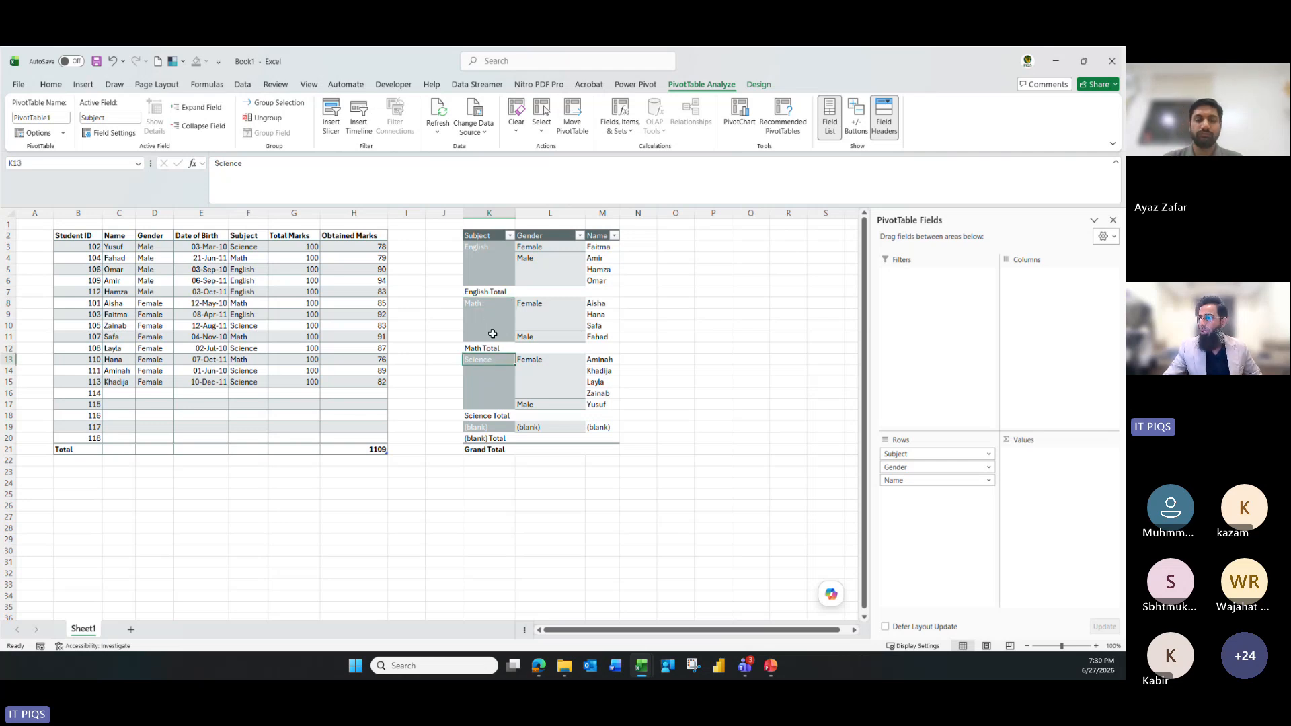
click(484, 258)
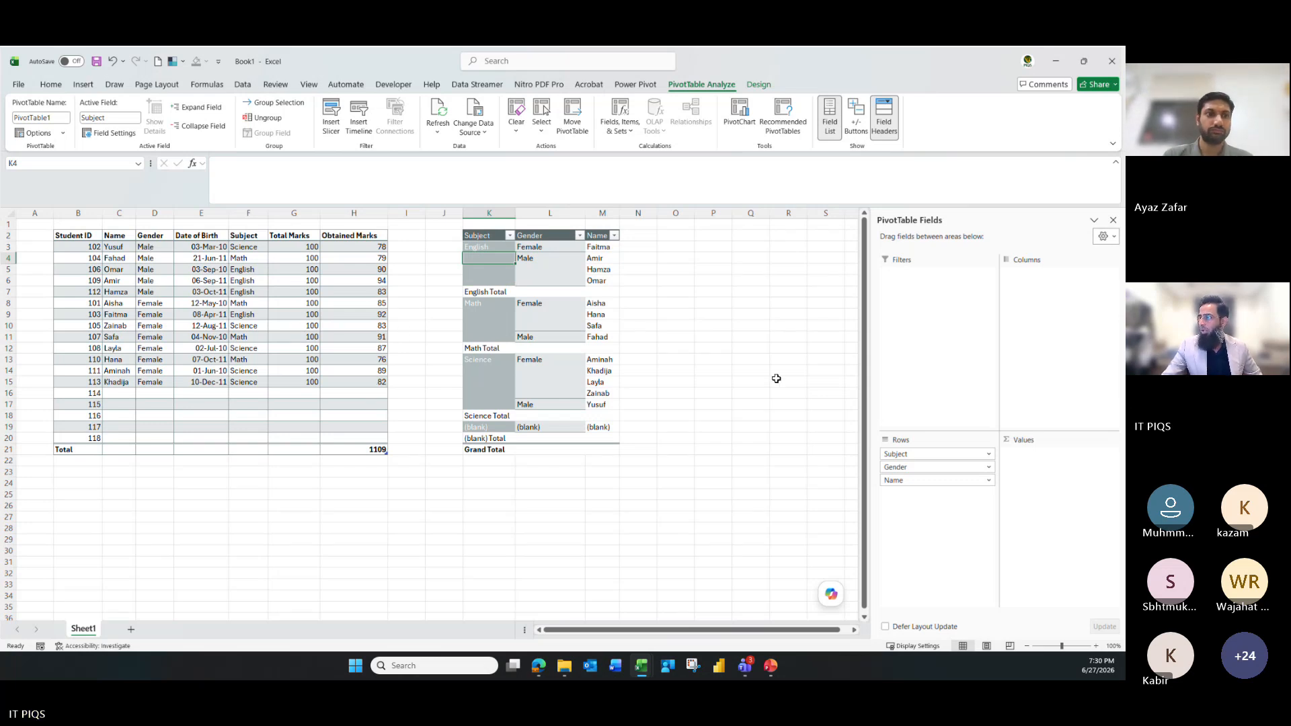
click(549, 246)
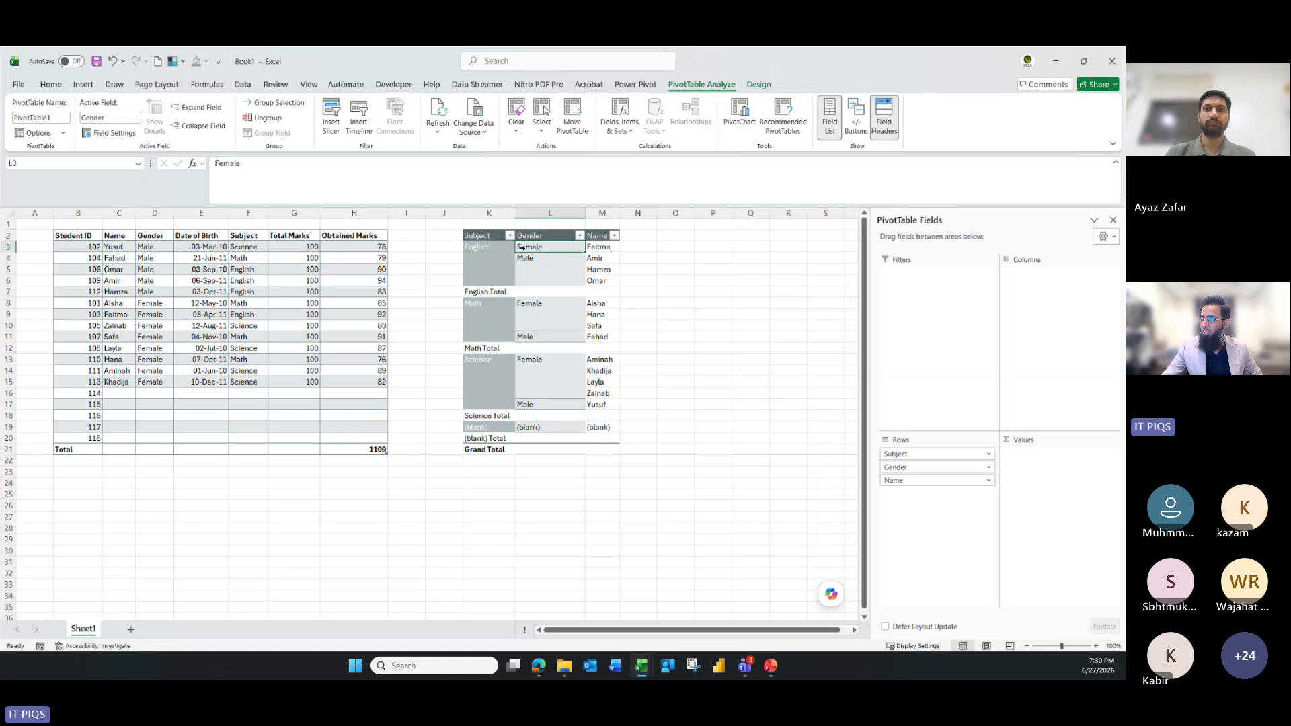
Insert a blank line after each item label of the pivot table's Subject field
click(476, 250)
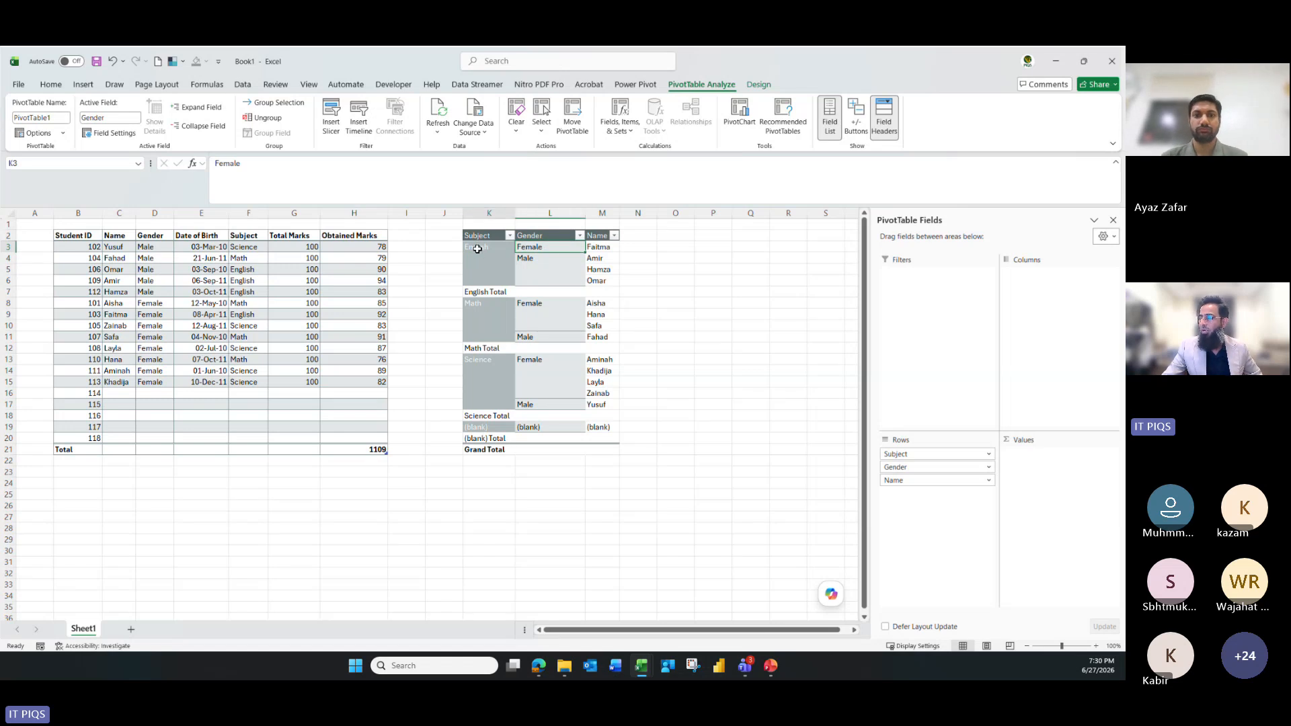
click(110, 133)
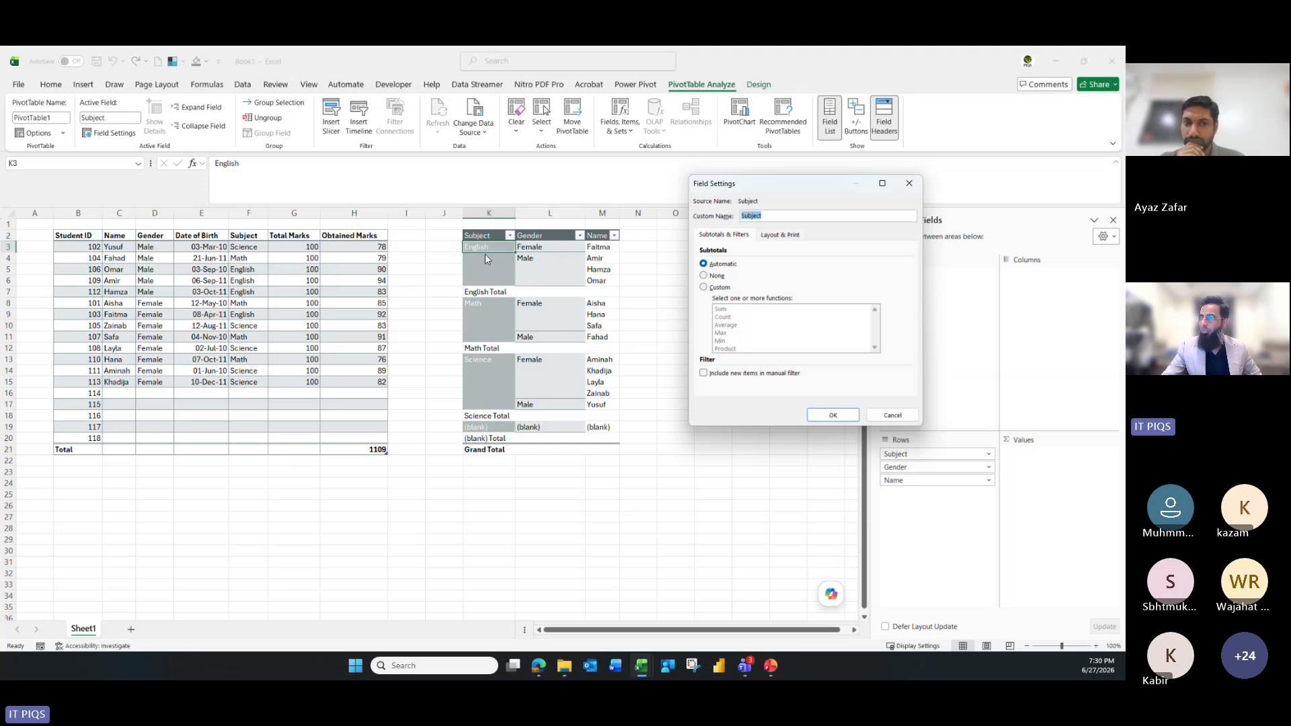
click(781, 236)
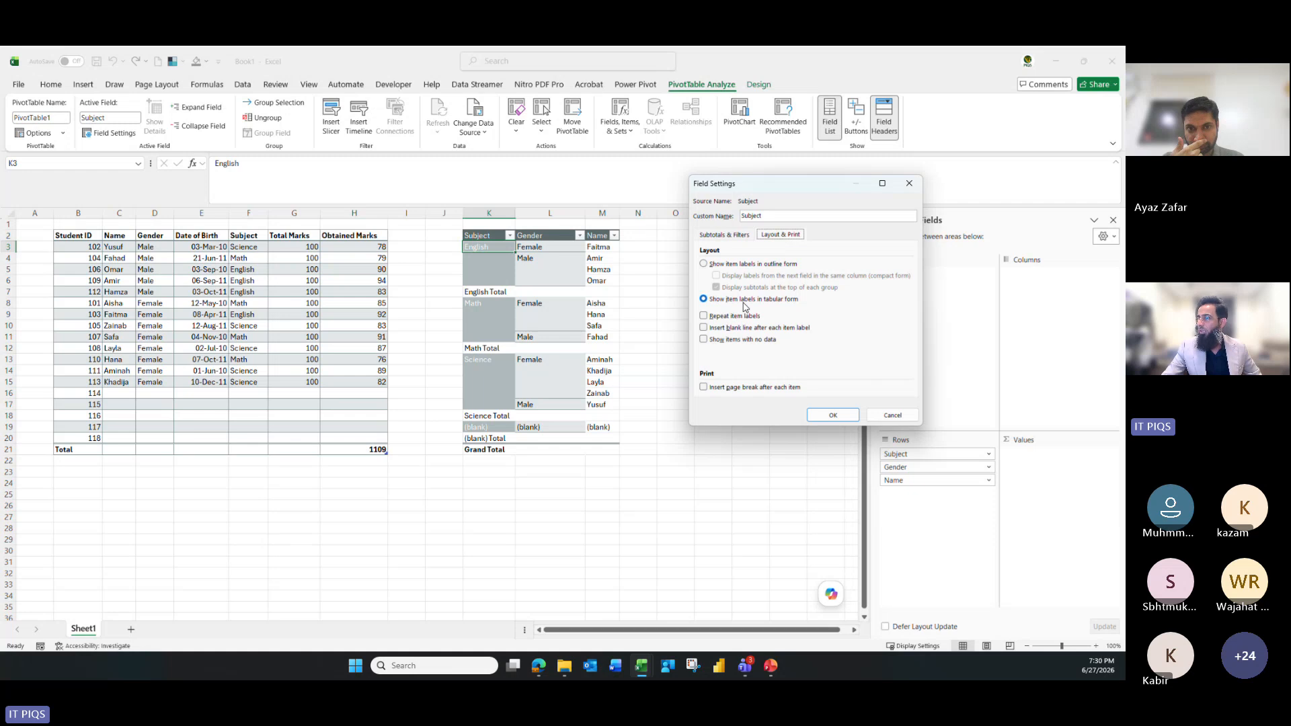
click(716, 330)
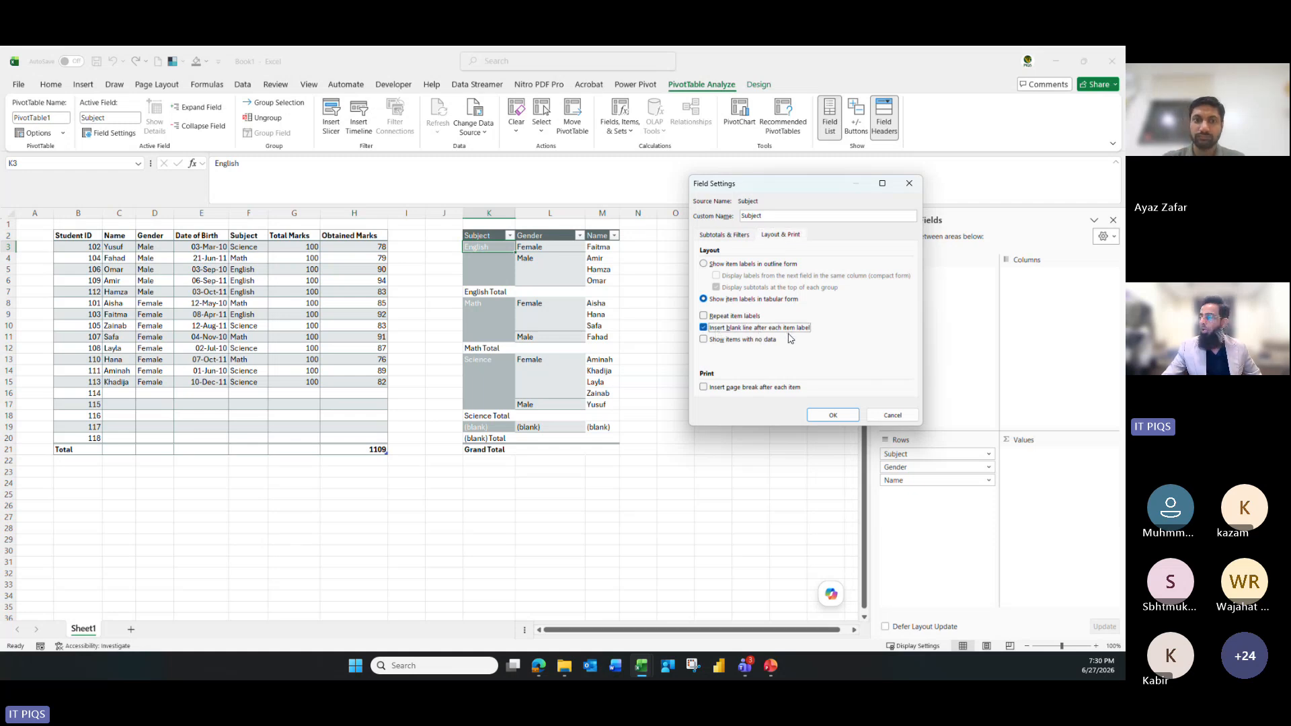
click(824, 416)
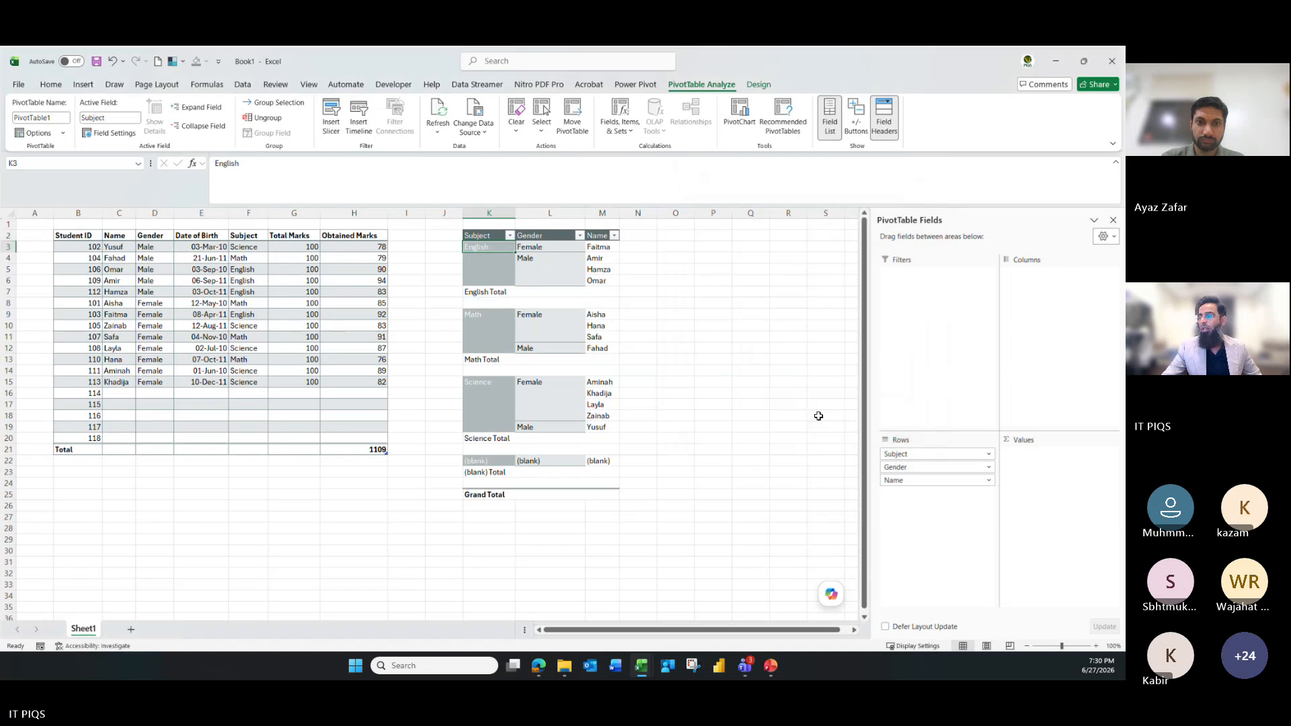
Insert a blank line after each item label of the pivot table's Gender field
click(551, 248)
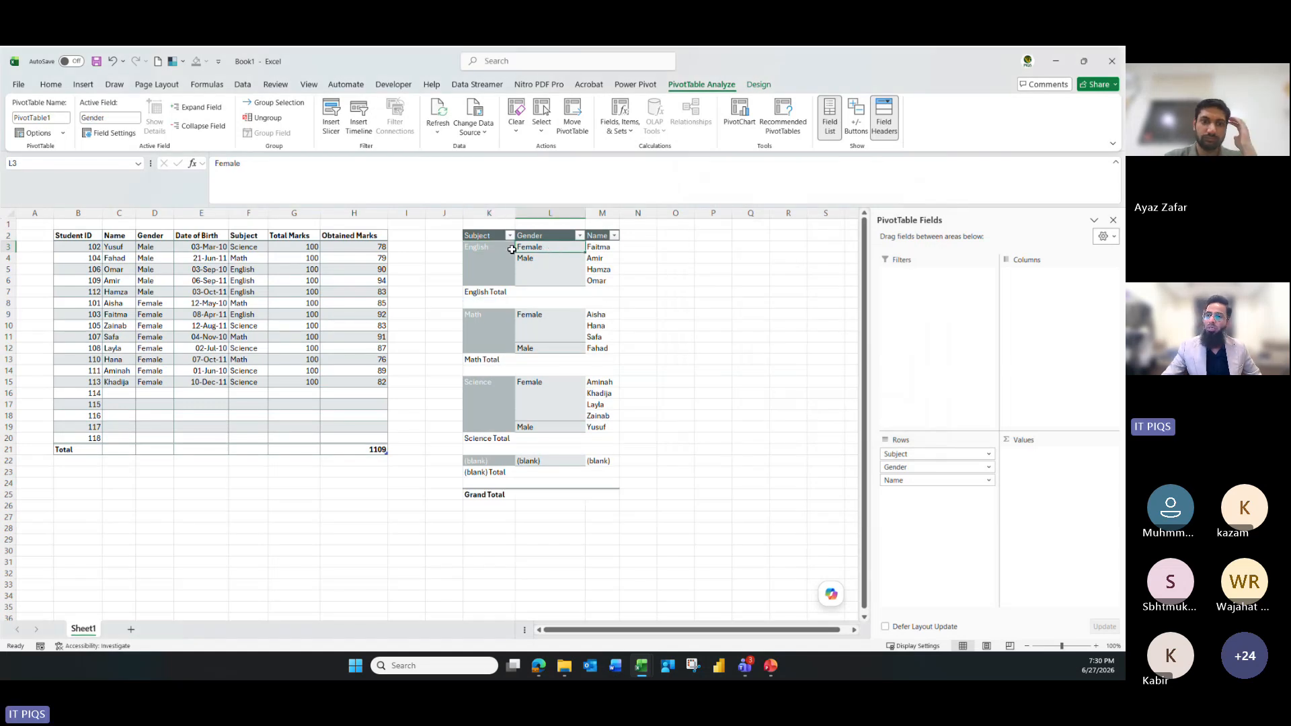
click(95, 135)
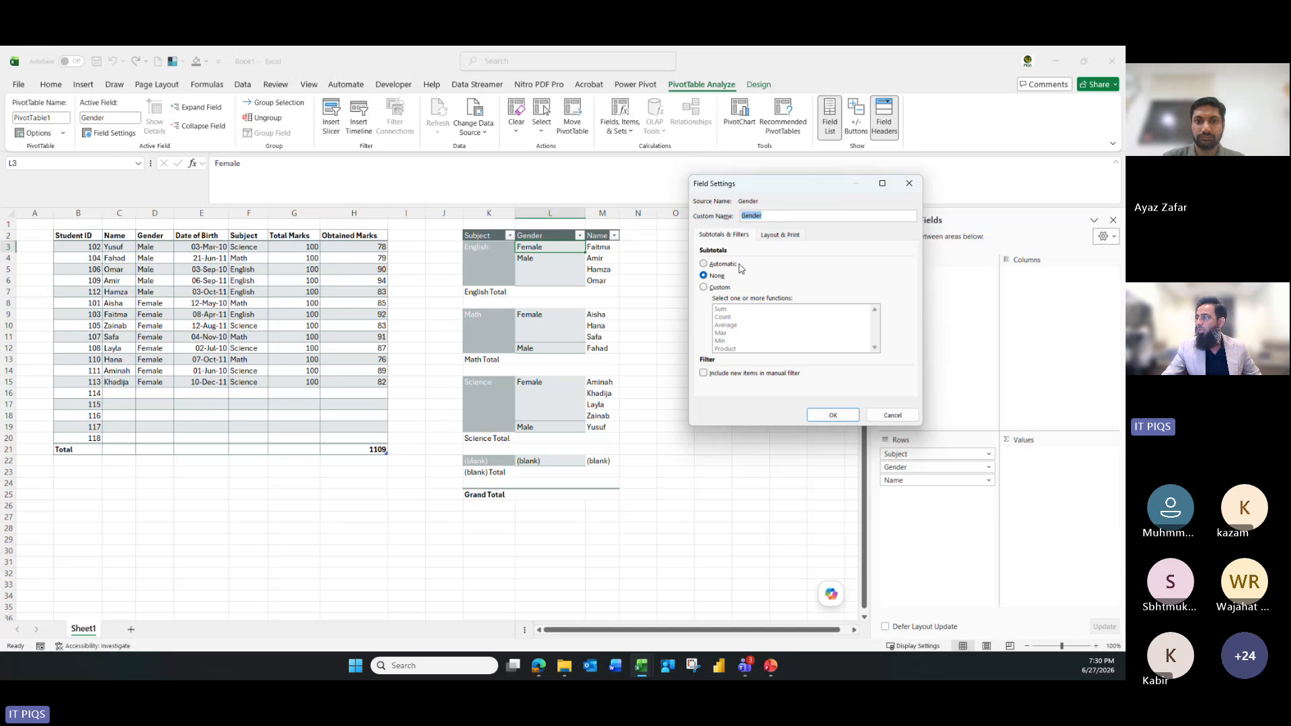
click(782, 235)
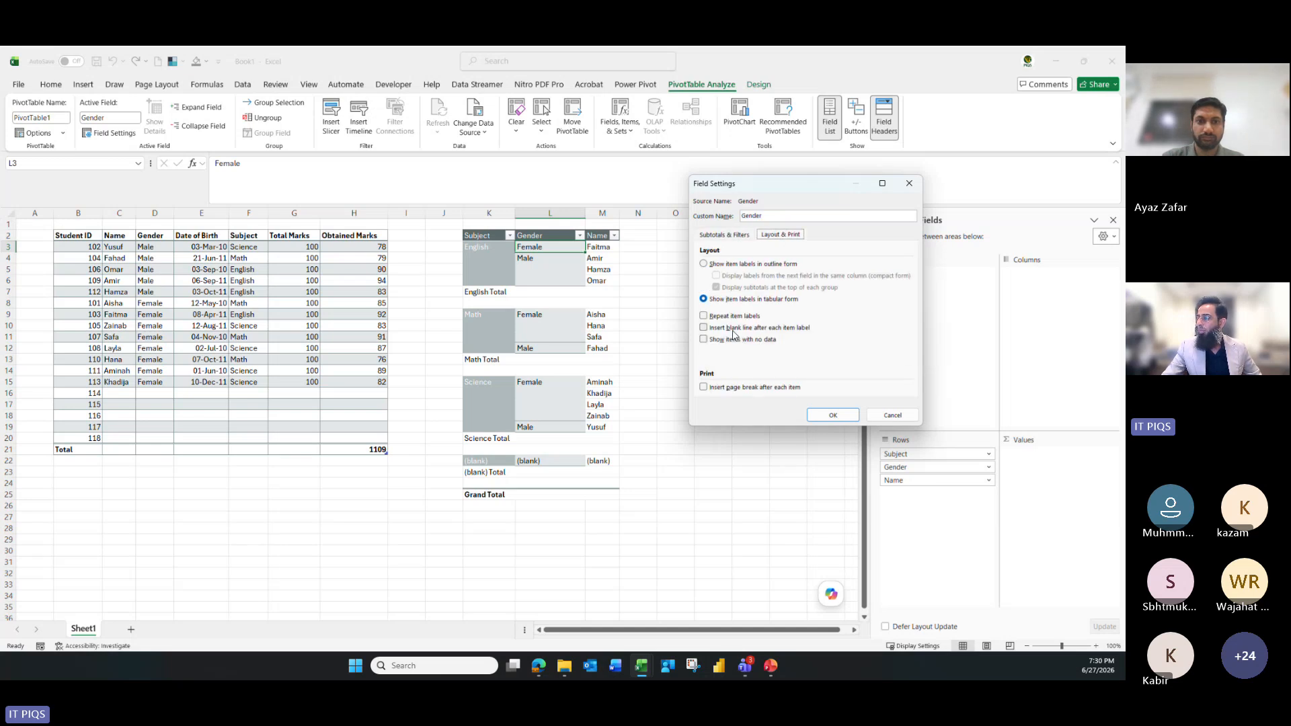
click(733, 329)
click(823, 415)
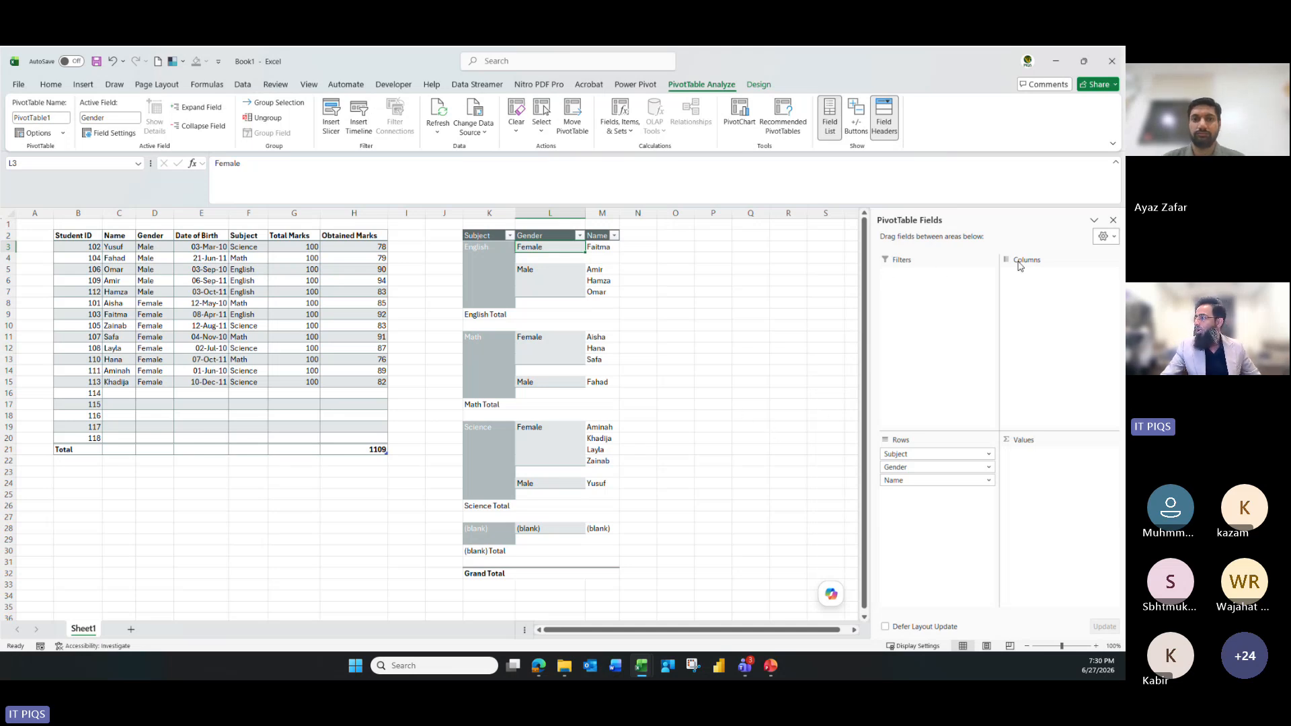
Change the PivotTable Fields pane layout to Fields Section and Areas Section Side-By-Side
click(1106, 236)
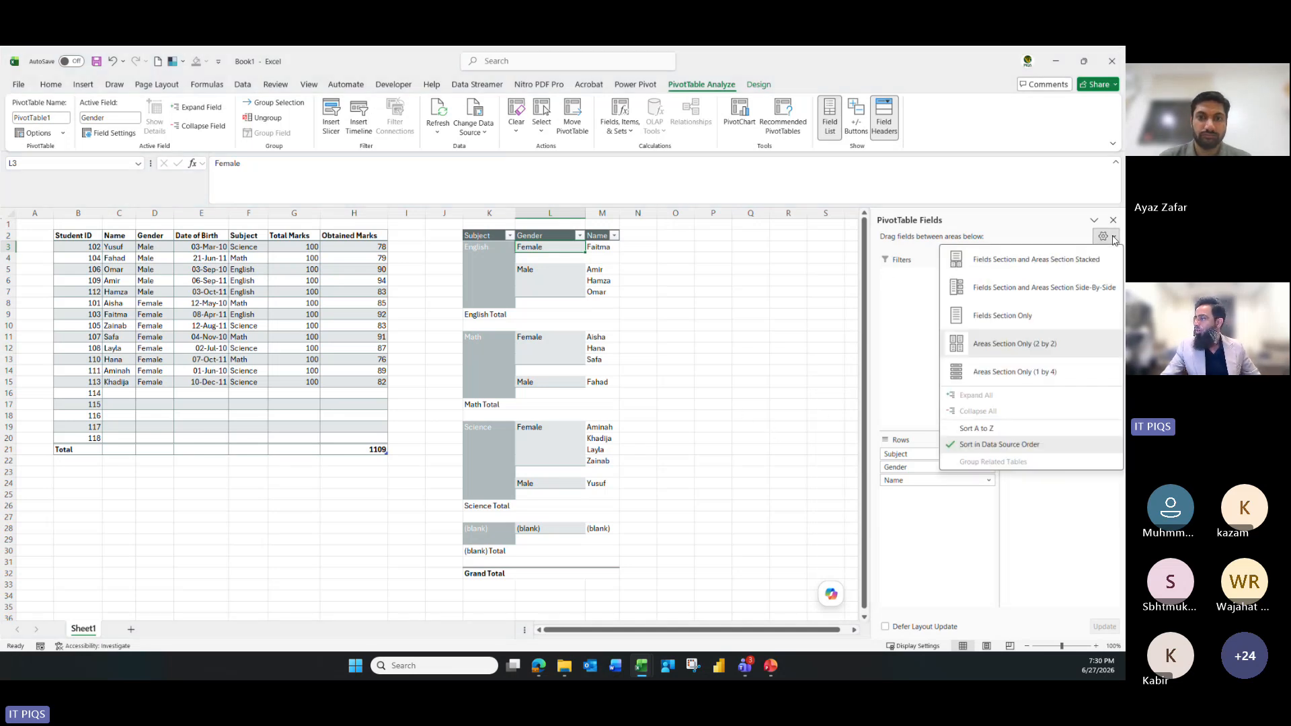
click(1029, 262)
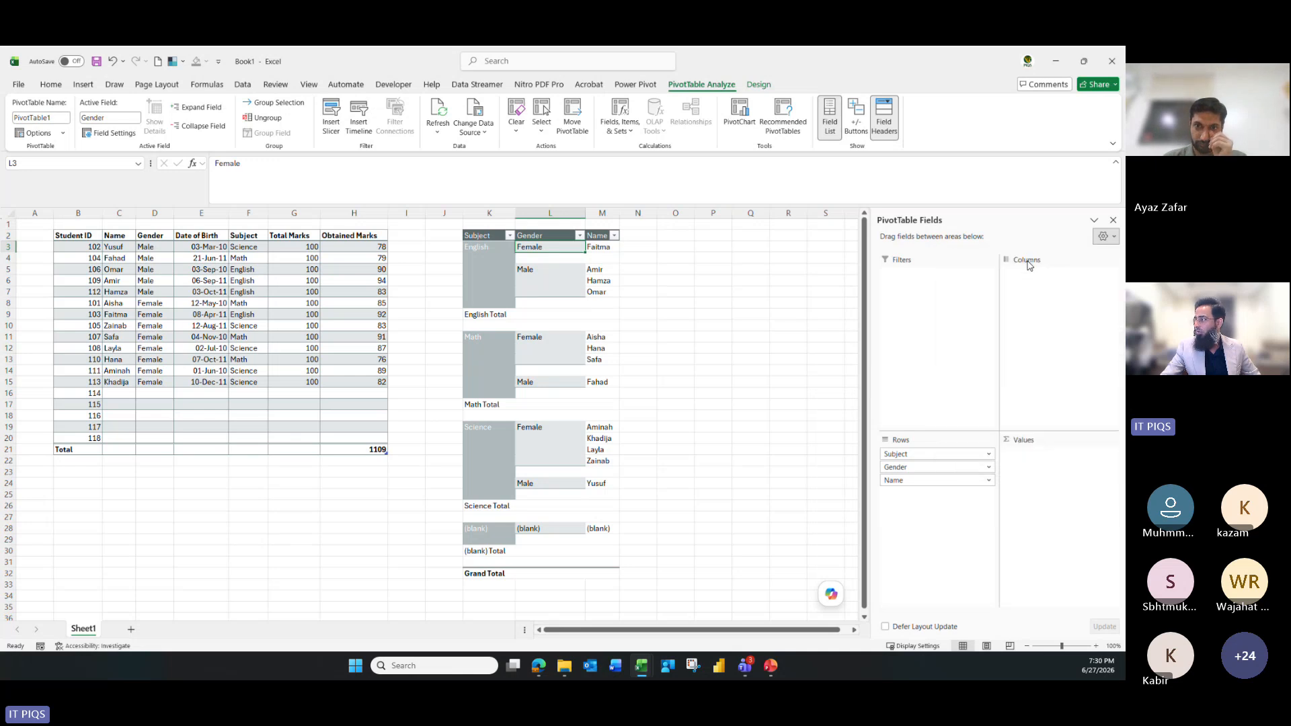
click(1109, 242)
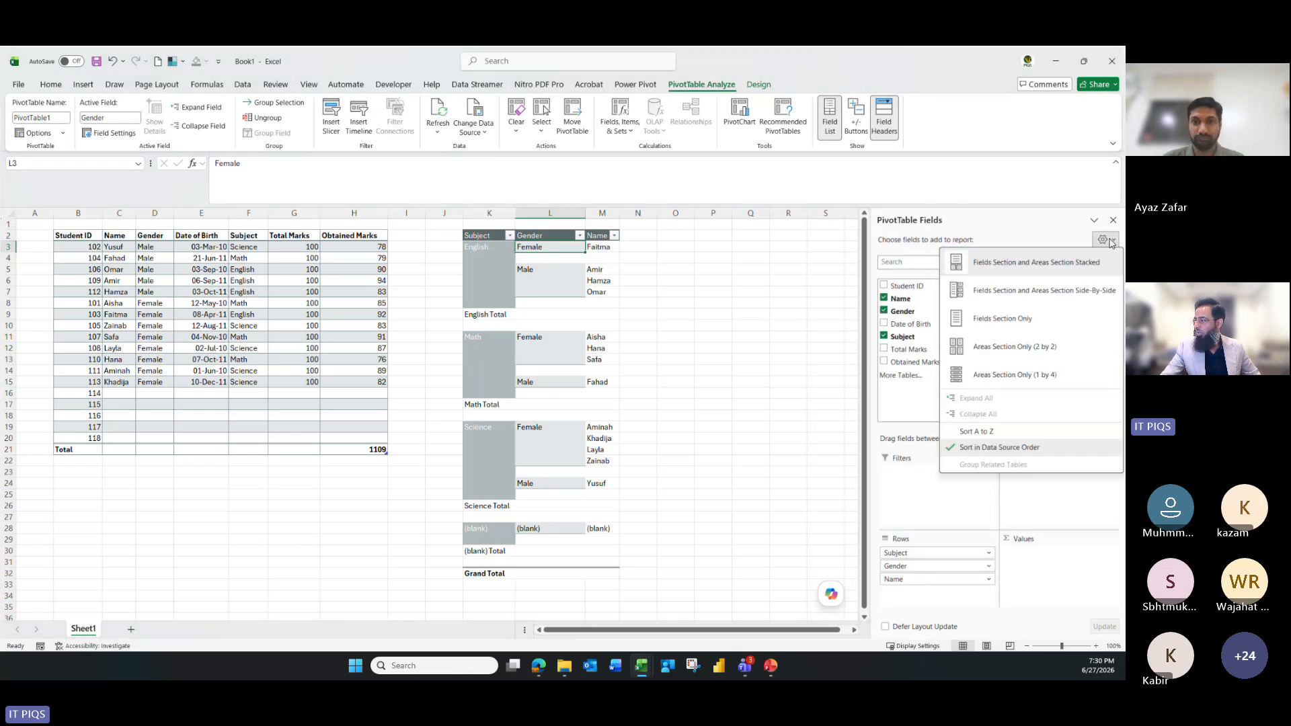
click(1008, 291)
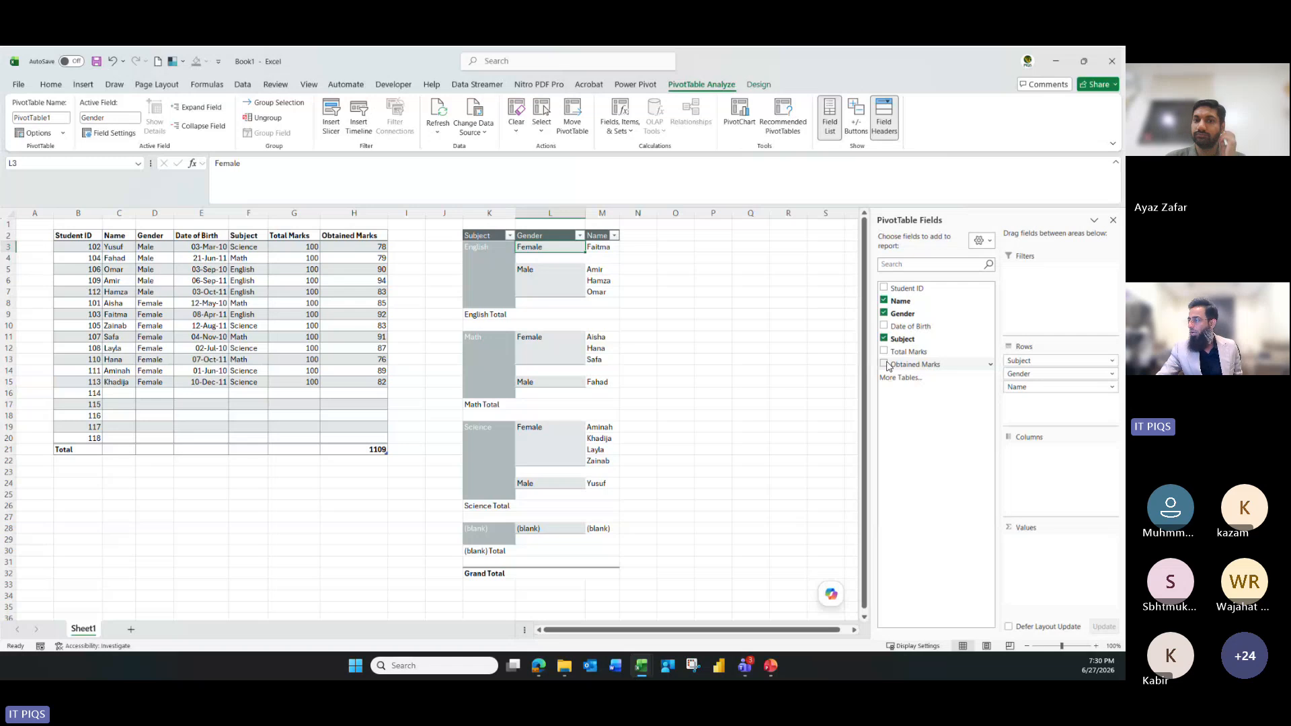
Add Student ID to the pivot table's Values area and summarize it by Count
drag(903, 290, 1041, 543)
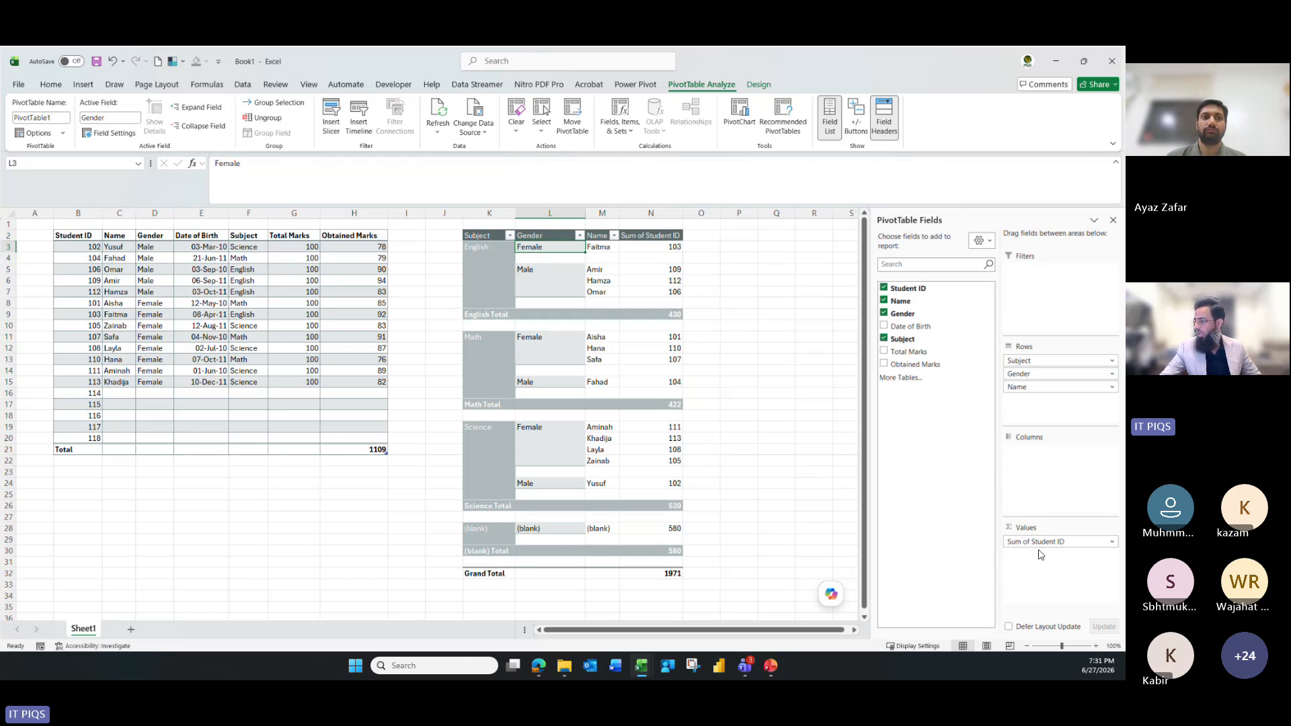
click(1110, 542)
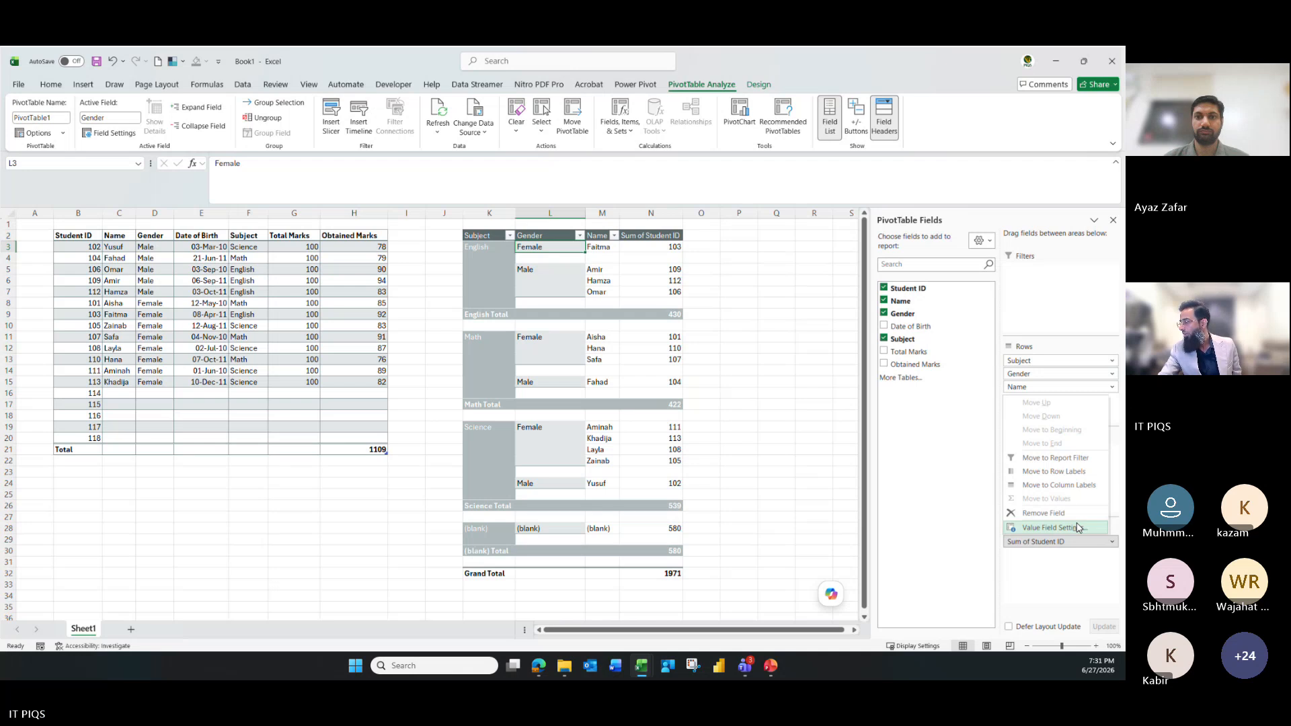
click(1054, 528)
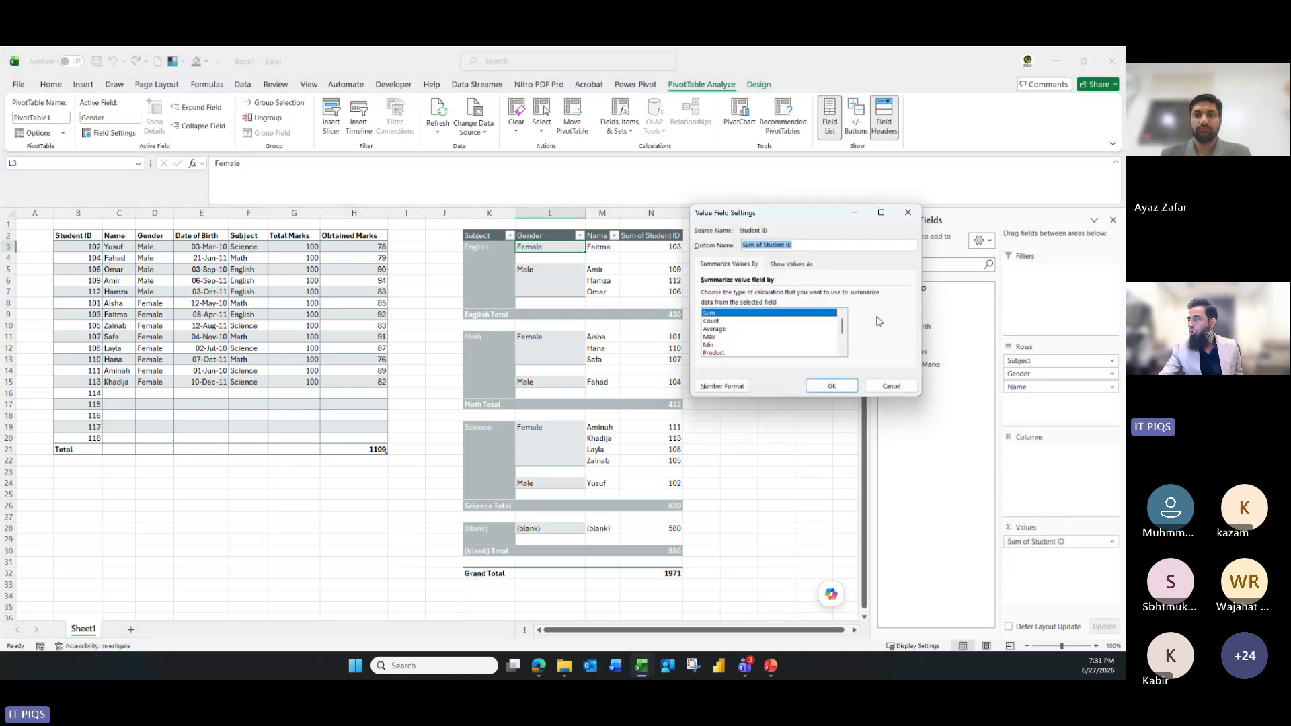
click(719, 321)
click(831, 386)
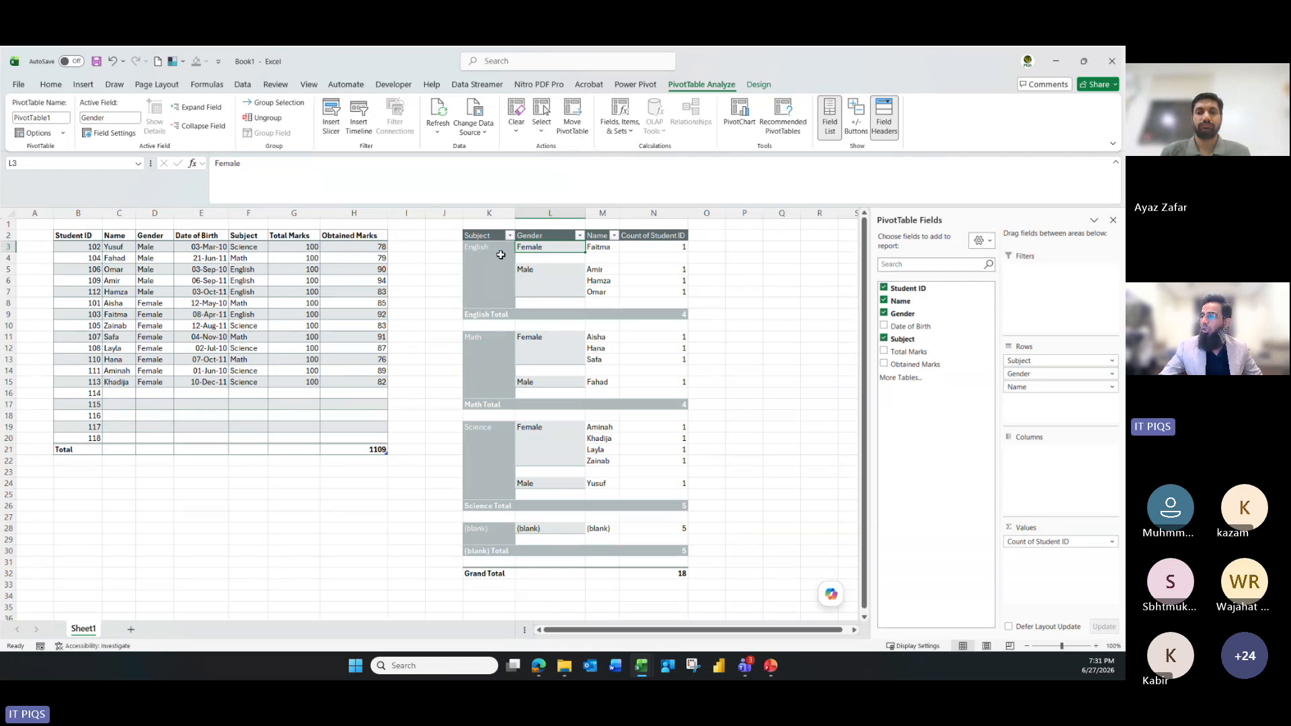
Review the student counts in the English, Math and Science total rows against the source table
click(481, 238)
click(676, 314)
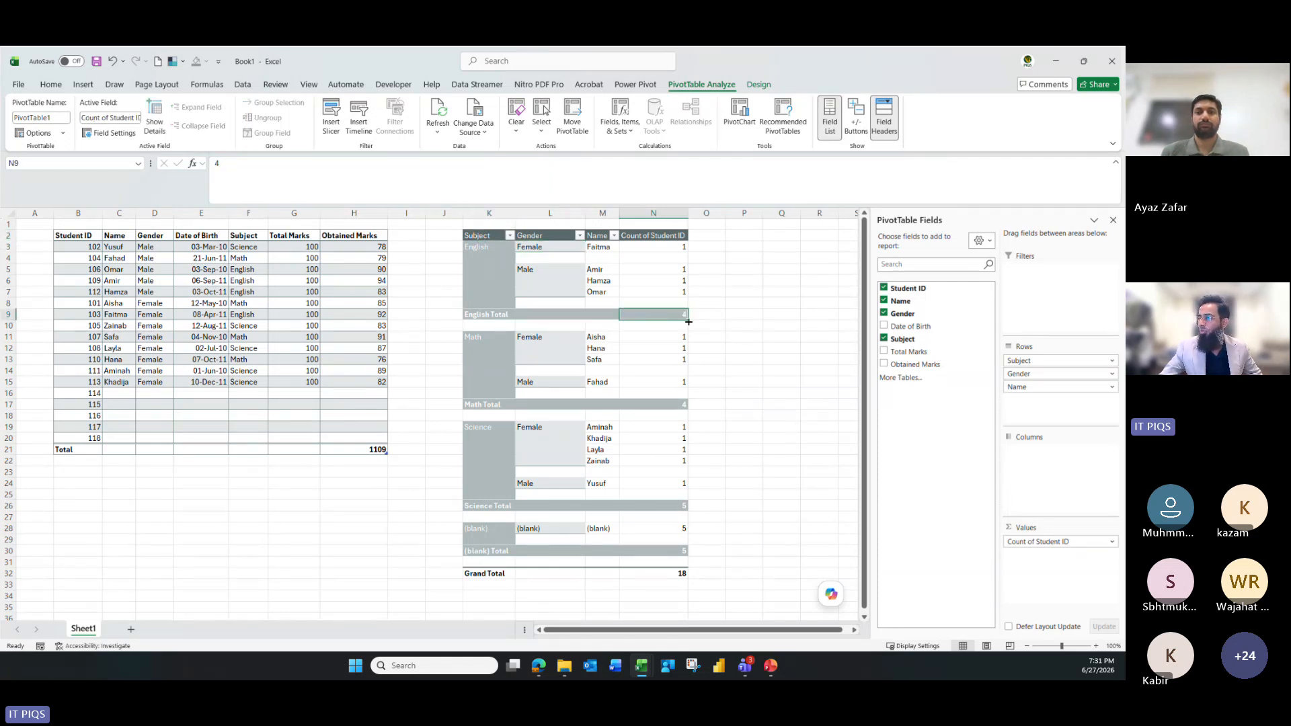
click(470, 342)
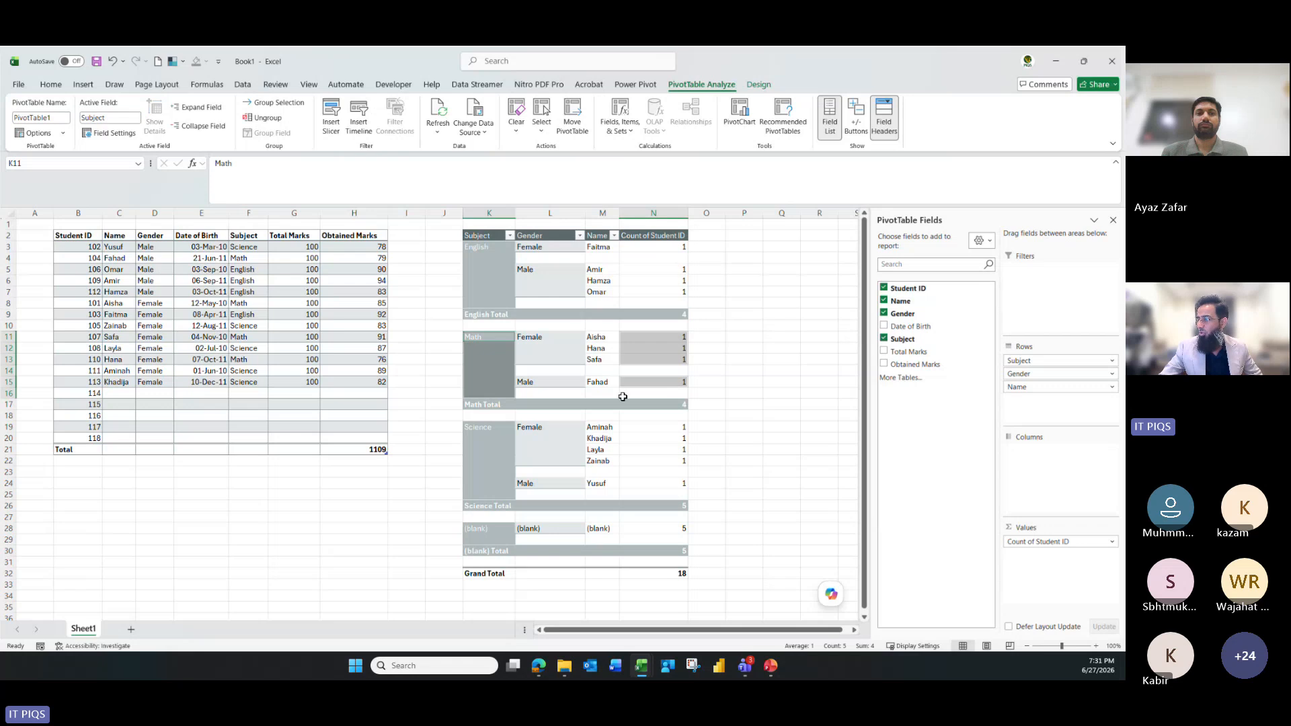
click(686, 406)
click(497, 429)
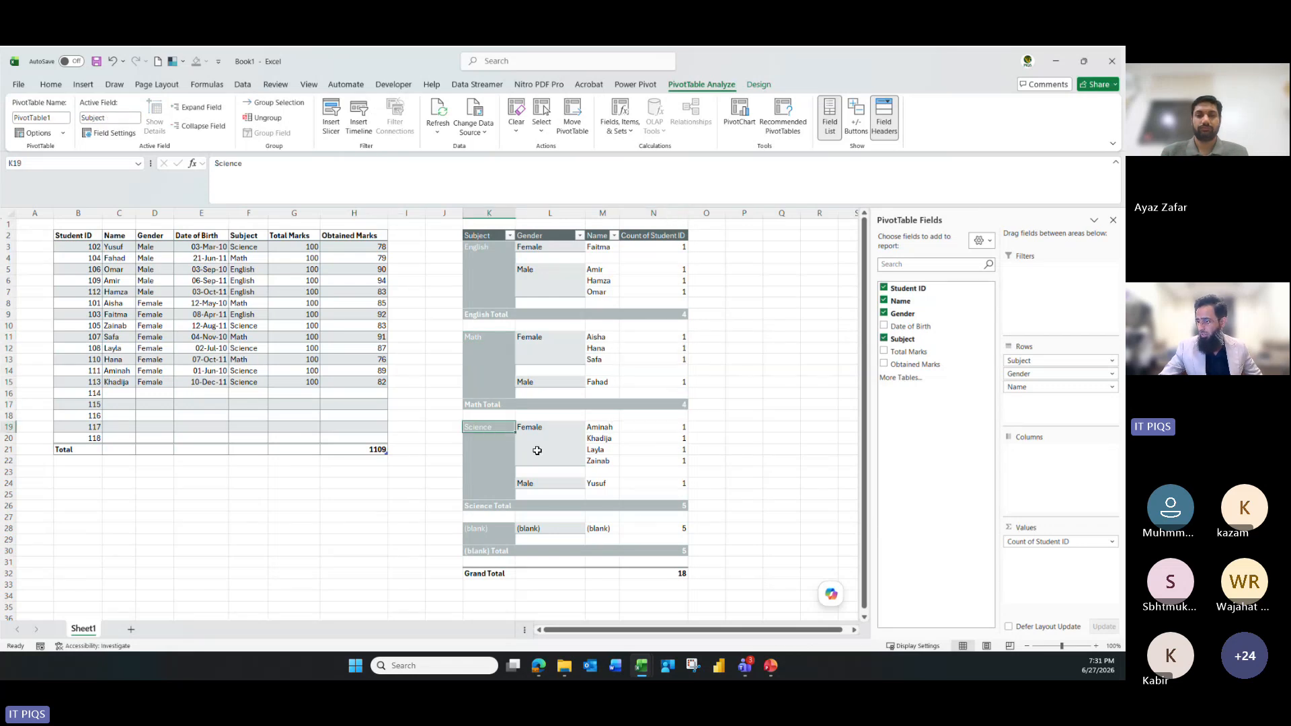
click(680, 508)
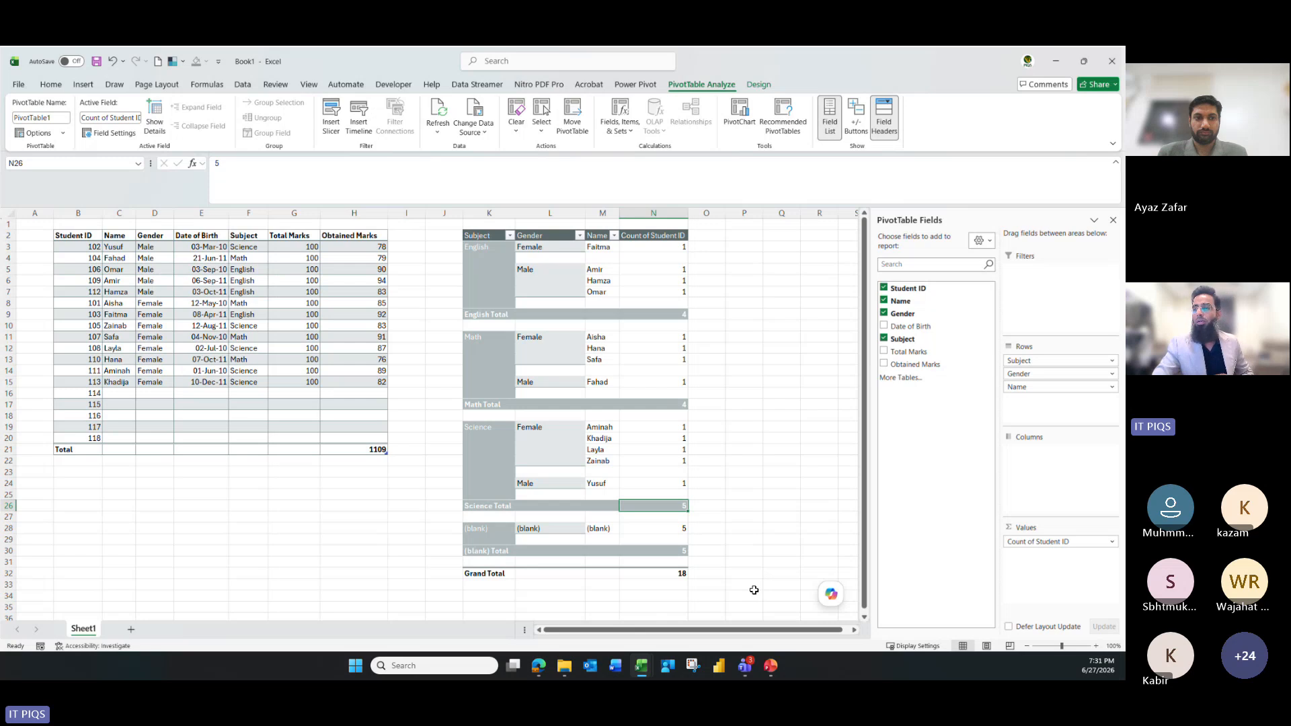
click(209, 259)
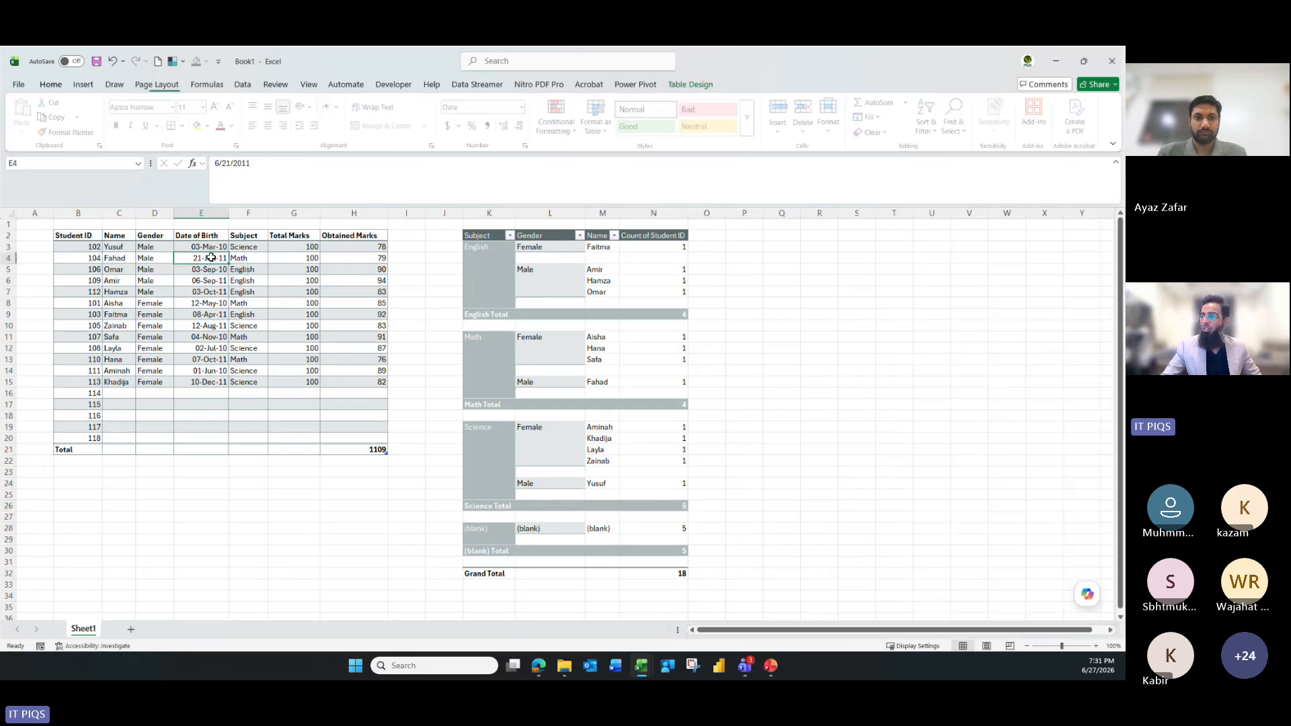
Look at the summary functions available for Count of Student ID in its value field settings, leaving them as they are
click(543, 304)
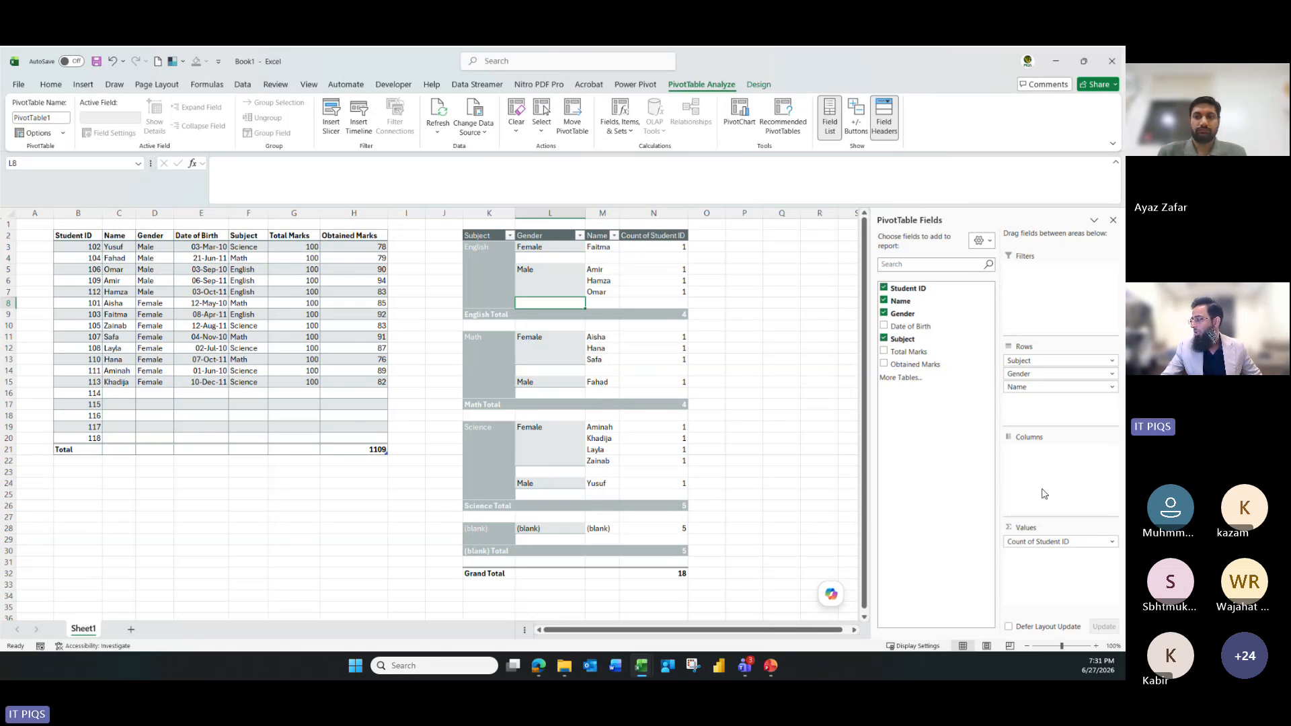
click(1111, 542)
click(1081, 531)
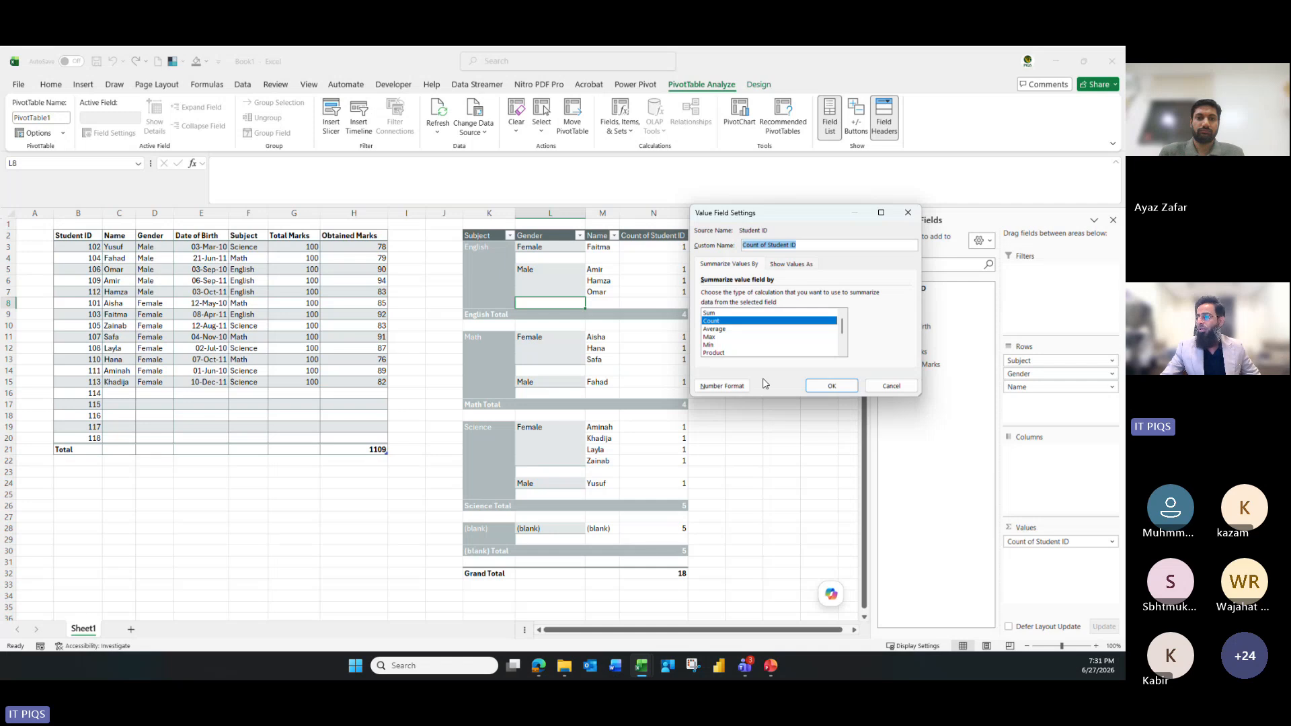
click(881, 387)
click(653, 336)
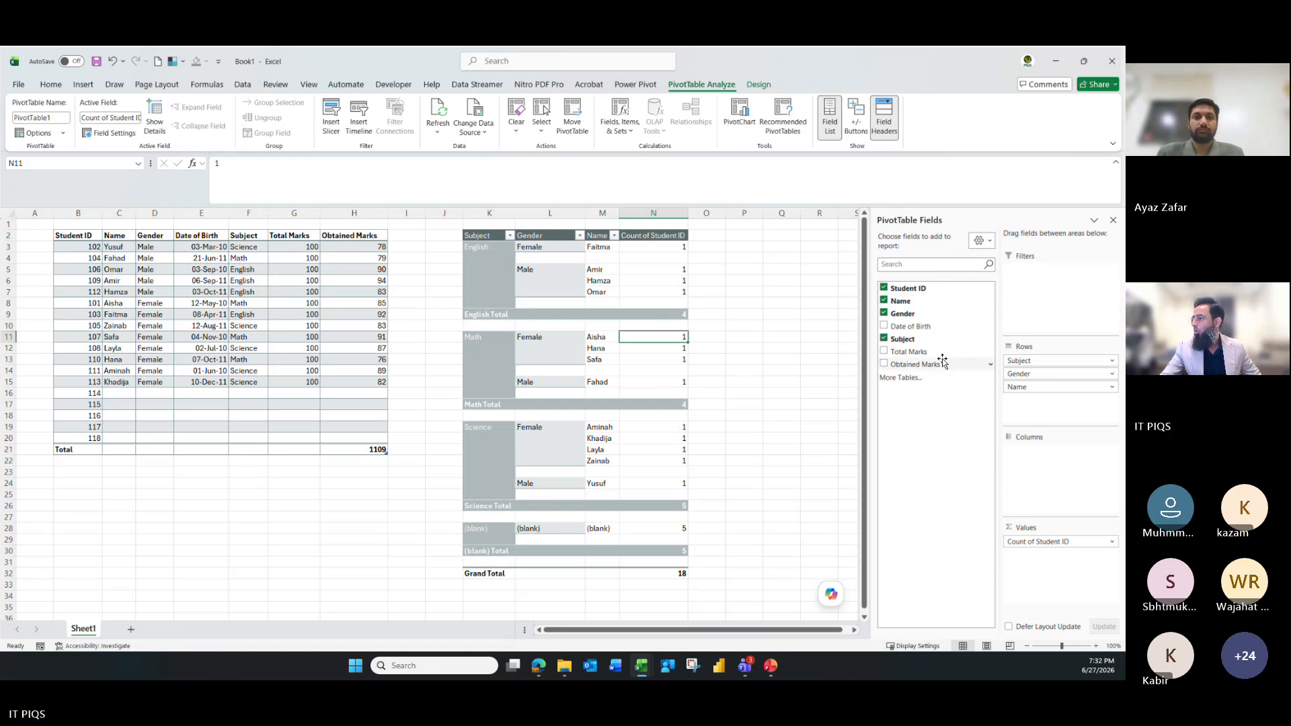
Add Total Marks and Obtained Marks to the pivot table's Values area, and remove both fields again
drag(905, 355, 1050, 547)
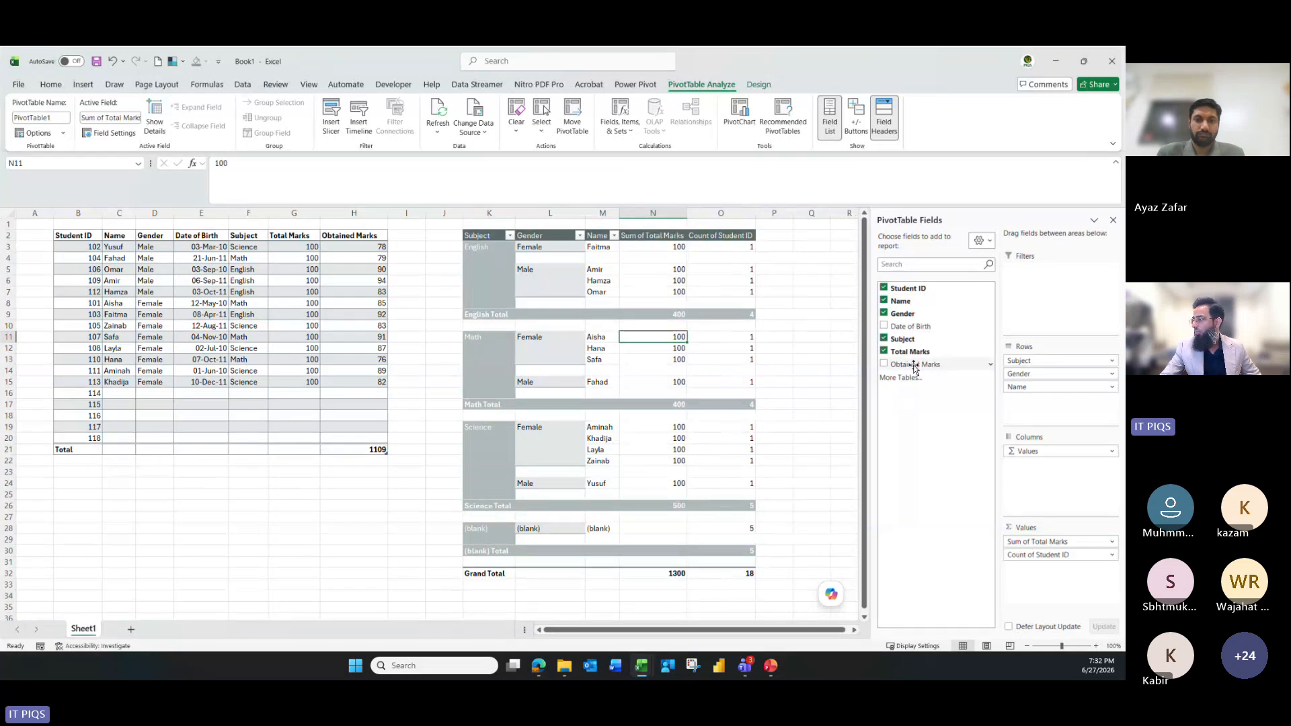
drag(914, 366, 1036, 568)
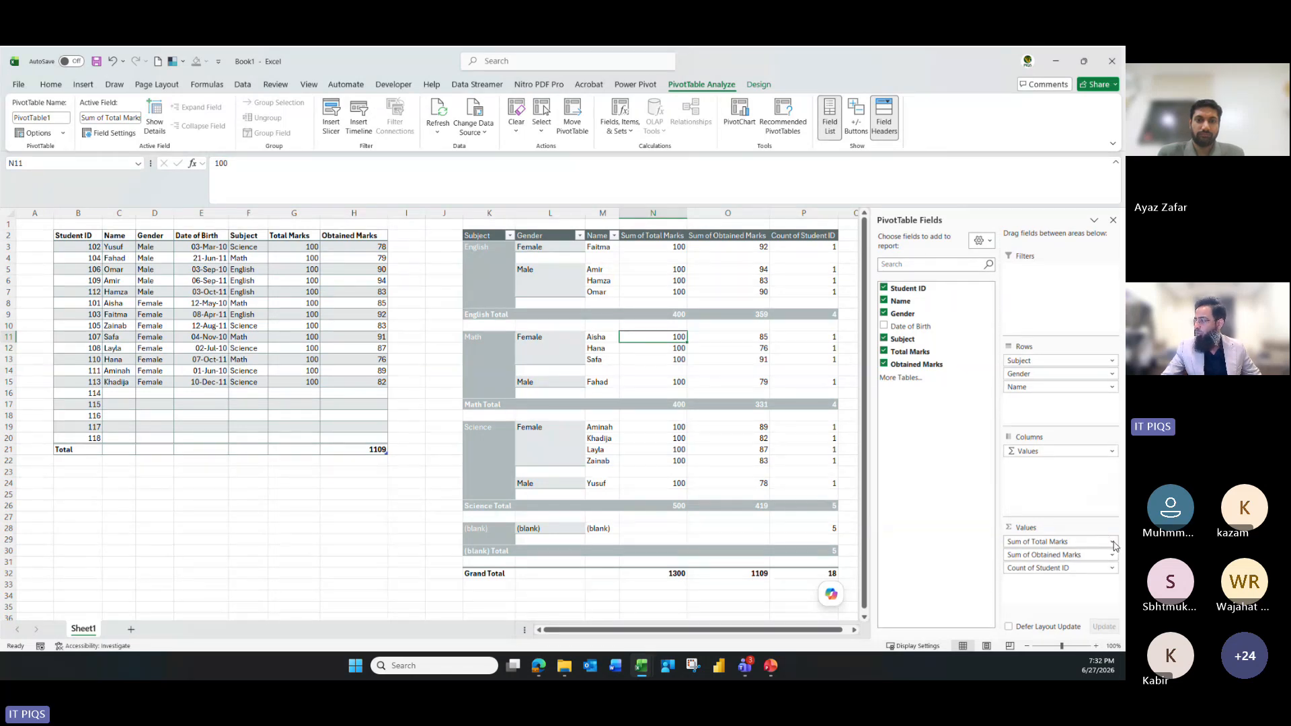
click(1113, 542)
click(1068, 519)
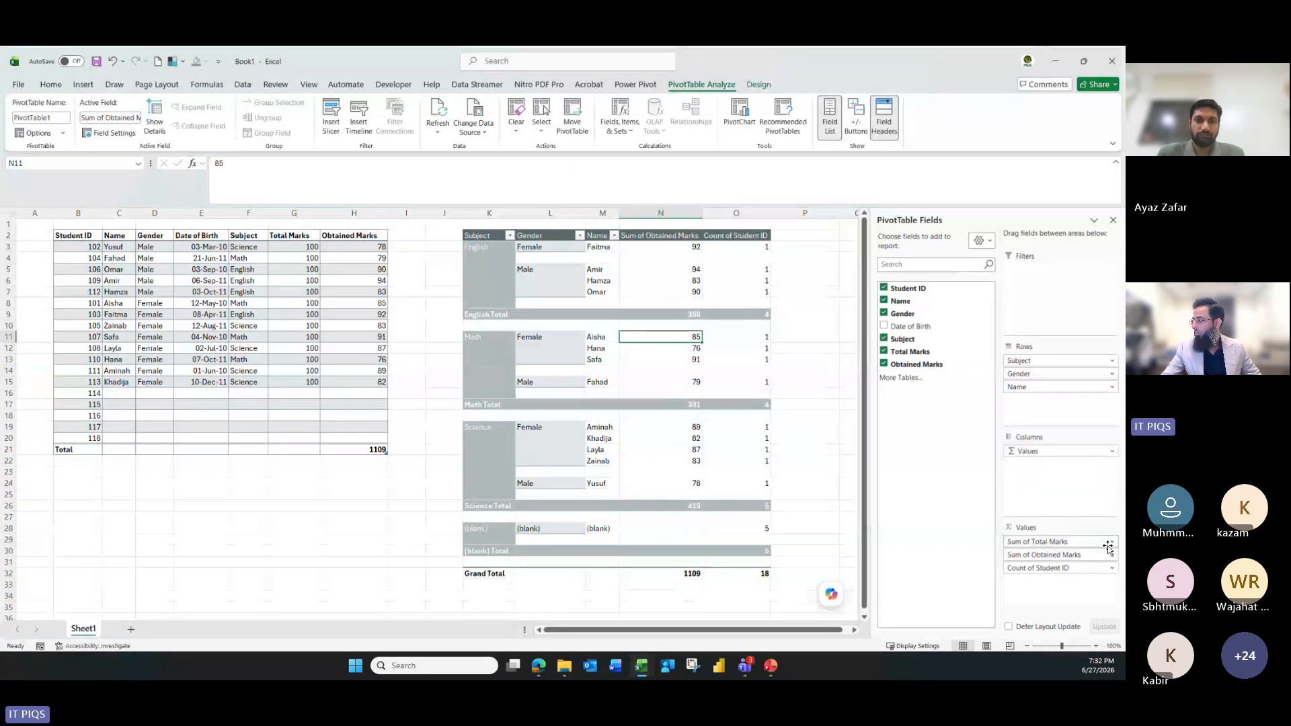
click(1111, 542)
click(1052, 519)
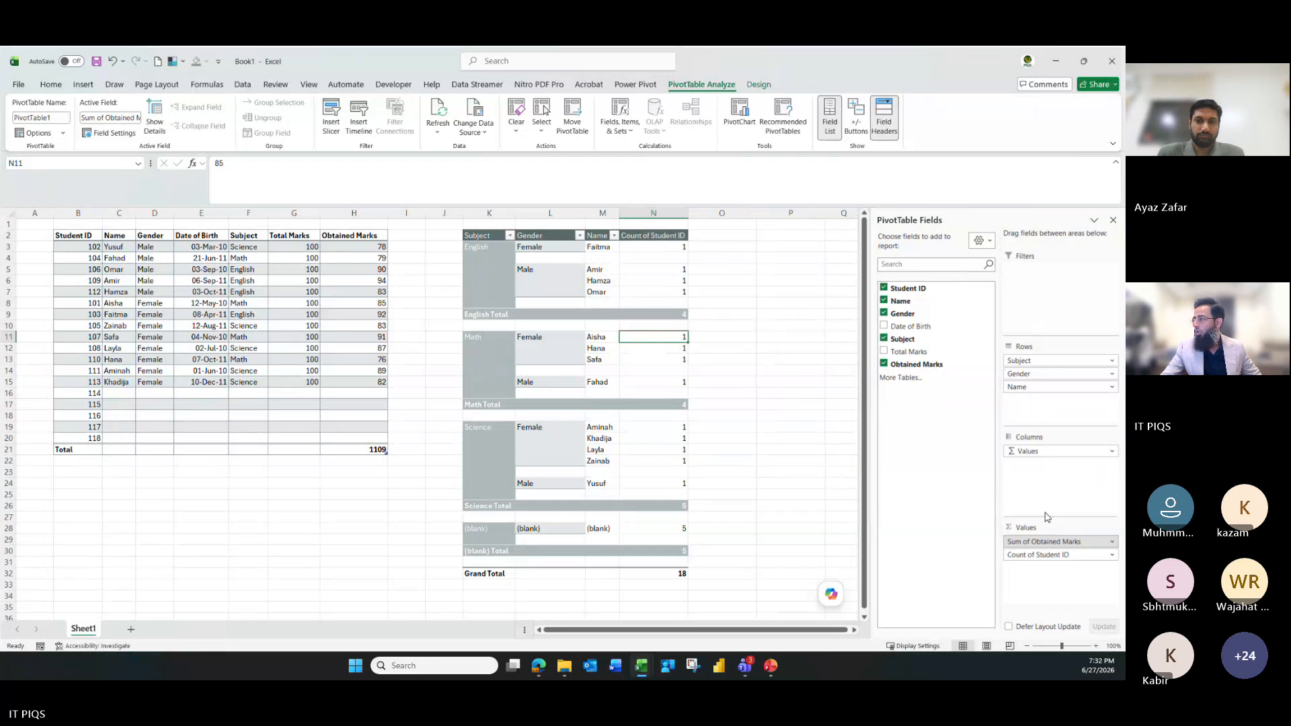
Add Total Marks and Obtained Marks as summed values in the pivot table, and check the source table's Obtained Marks entries
click(884, 351)
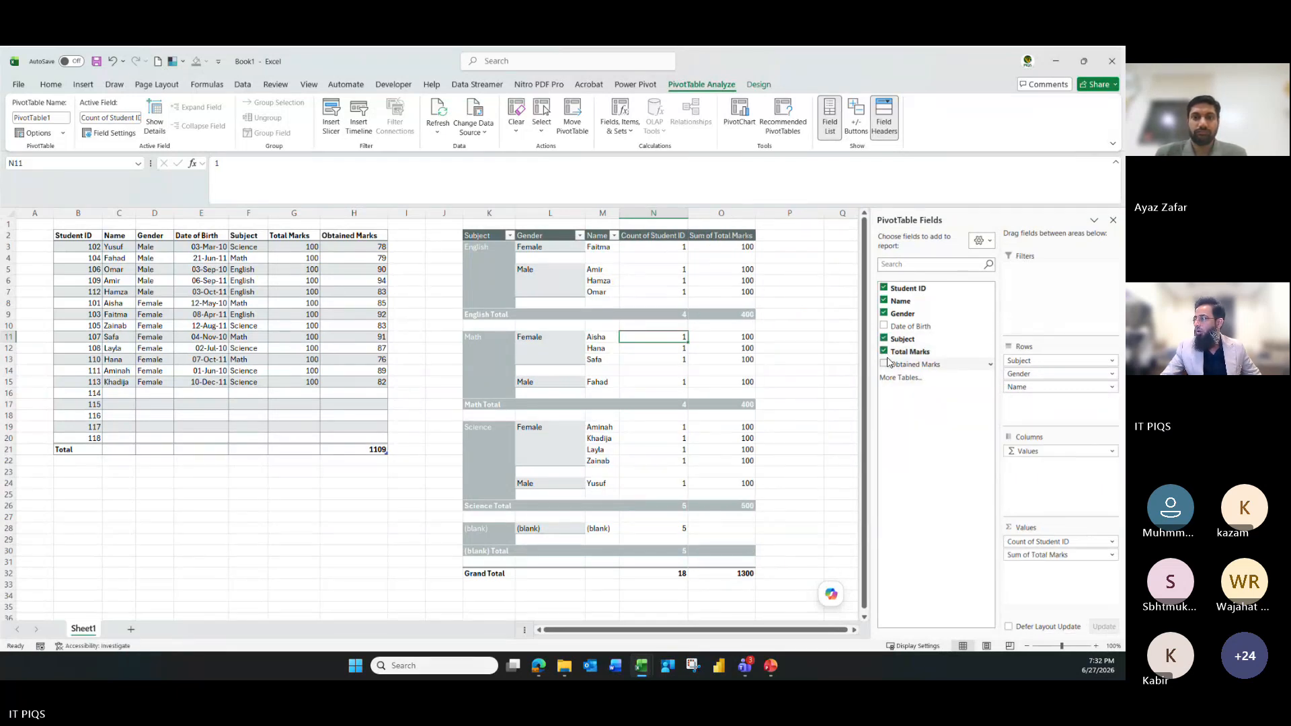
click(884, 364)
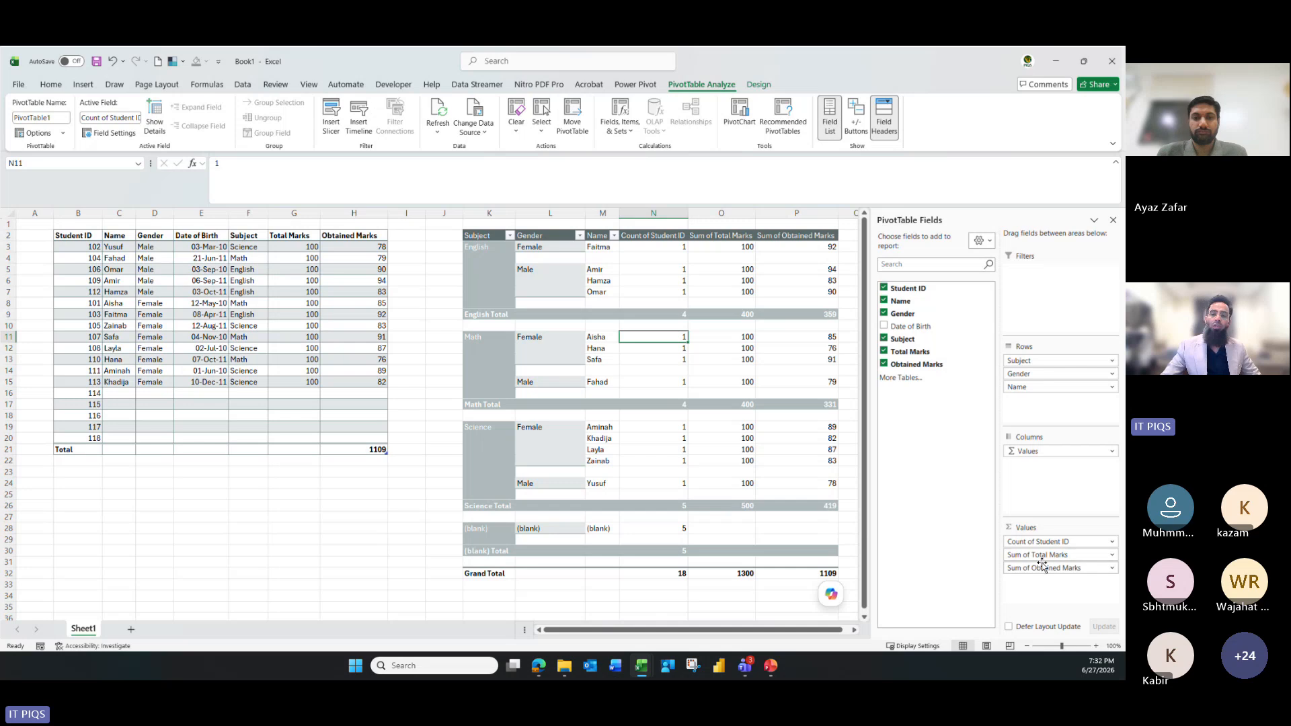
drag(360, 247, 355, 379)
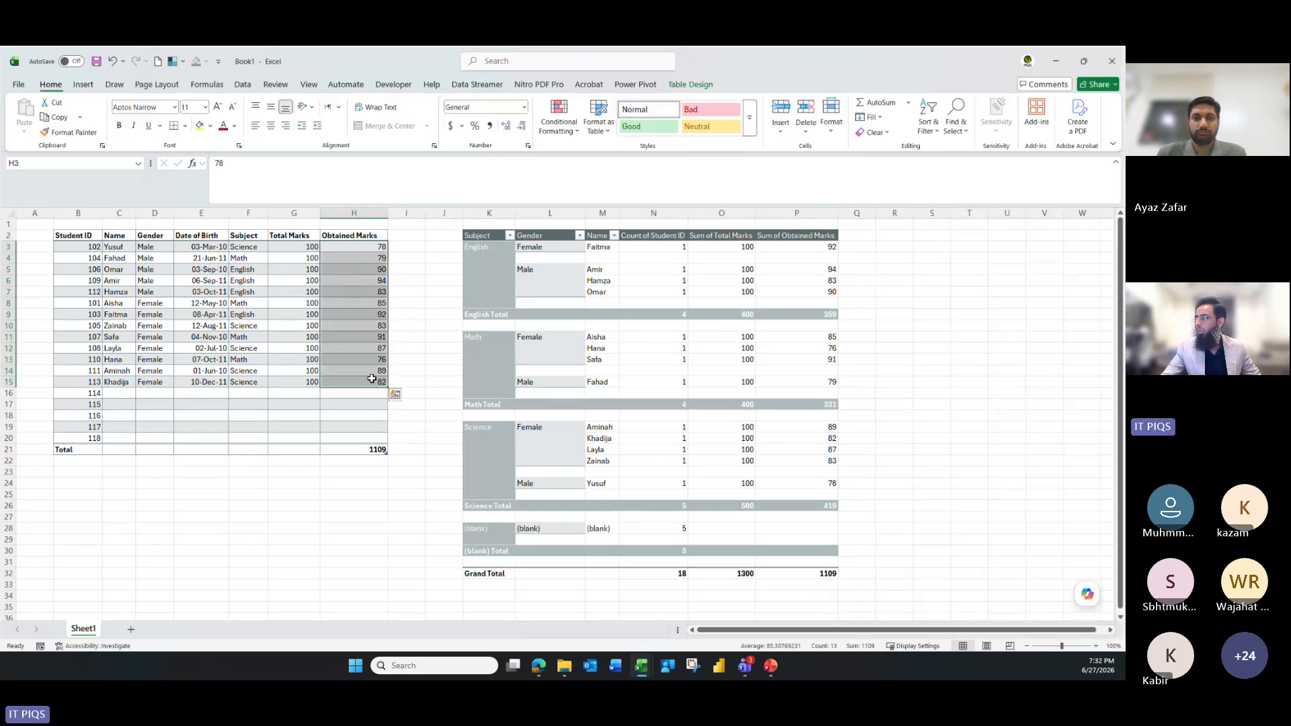
click(628, 382)
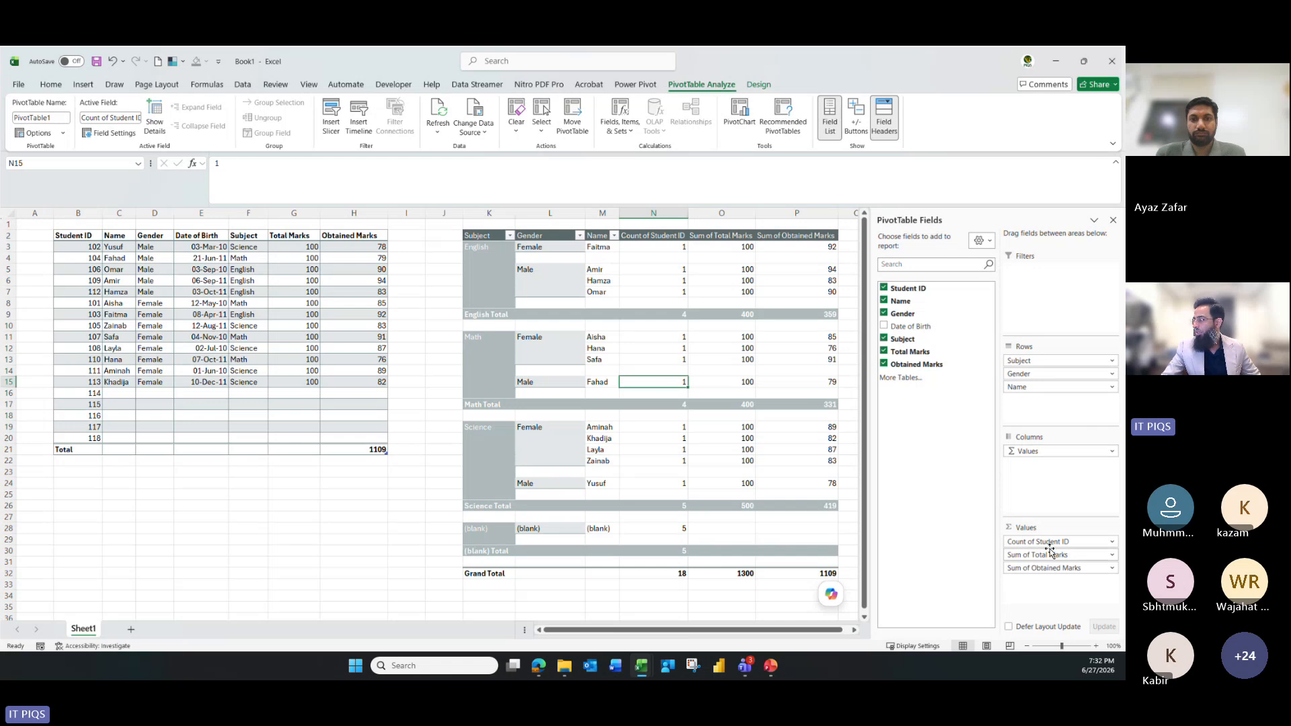
Move Count of Student ID to the end of the Values area, after Sum of Obtained Marks
drag(1046, 543, 1061, 590)
drag(1060, 588, 1060, 582)
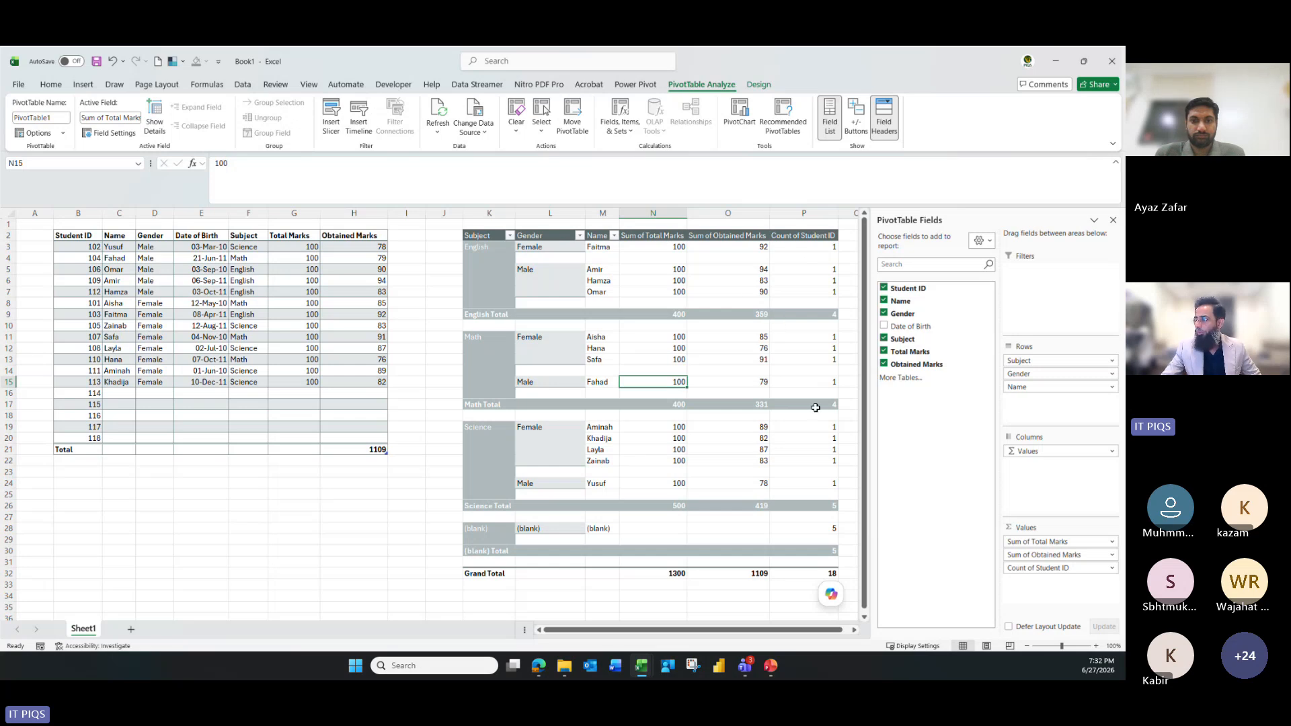
scroll(692, 630, right, 2)
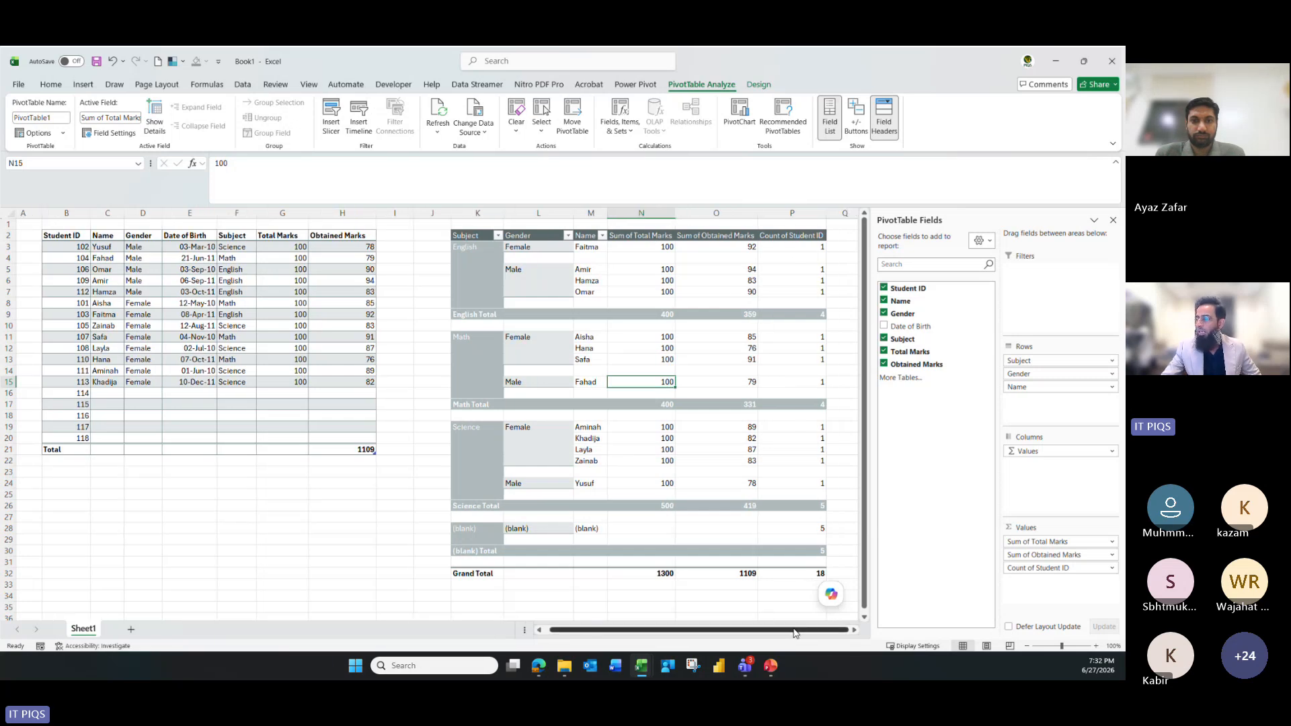
Look at the subtotal options in the pivot table's Gender field settings without changing them
click(644, 292)
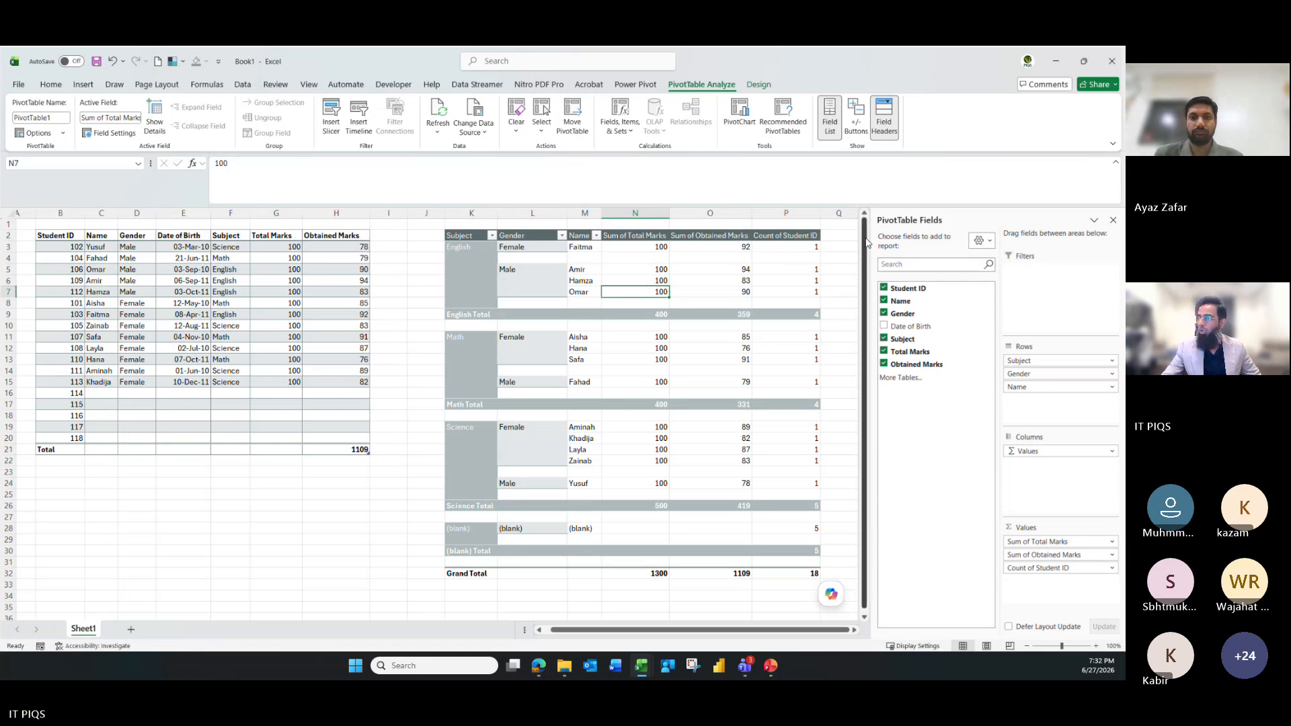
click(517, 268)
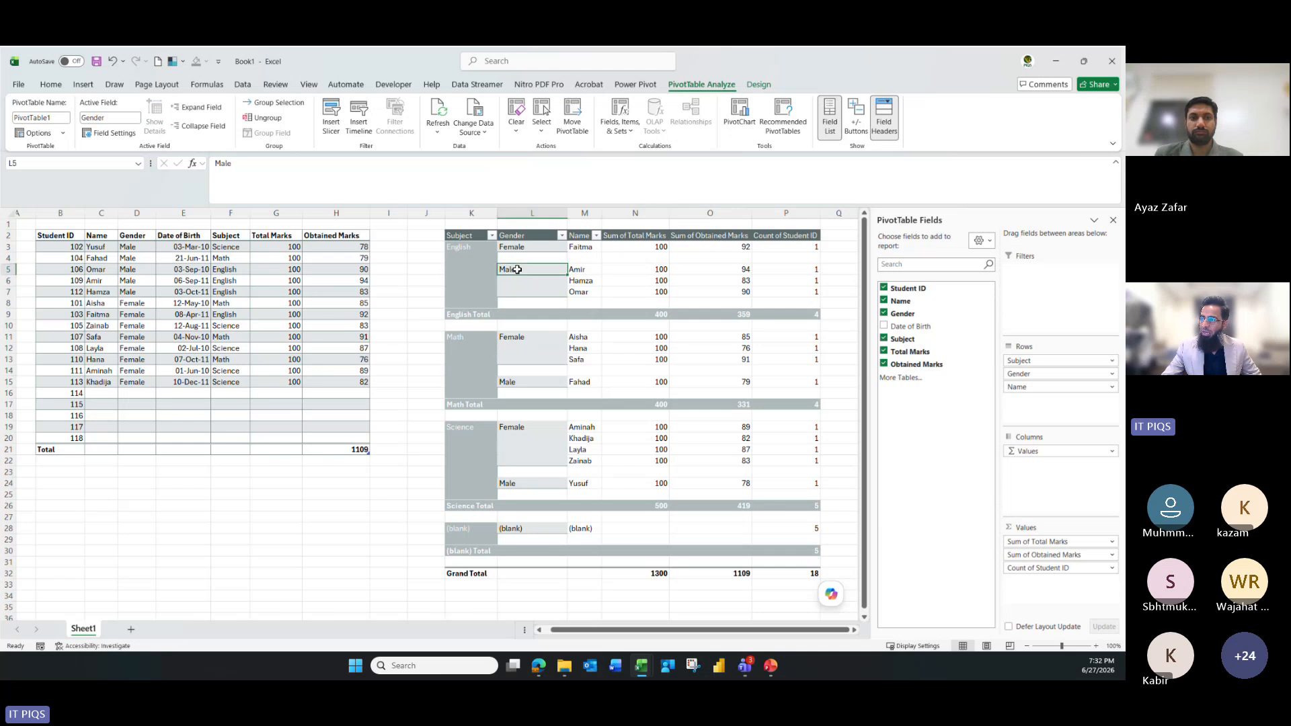
click(516, 248)
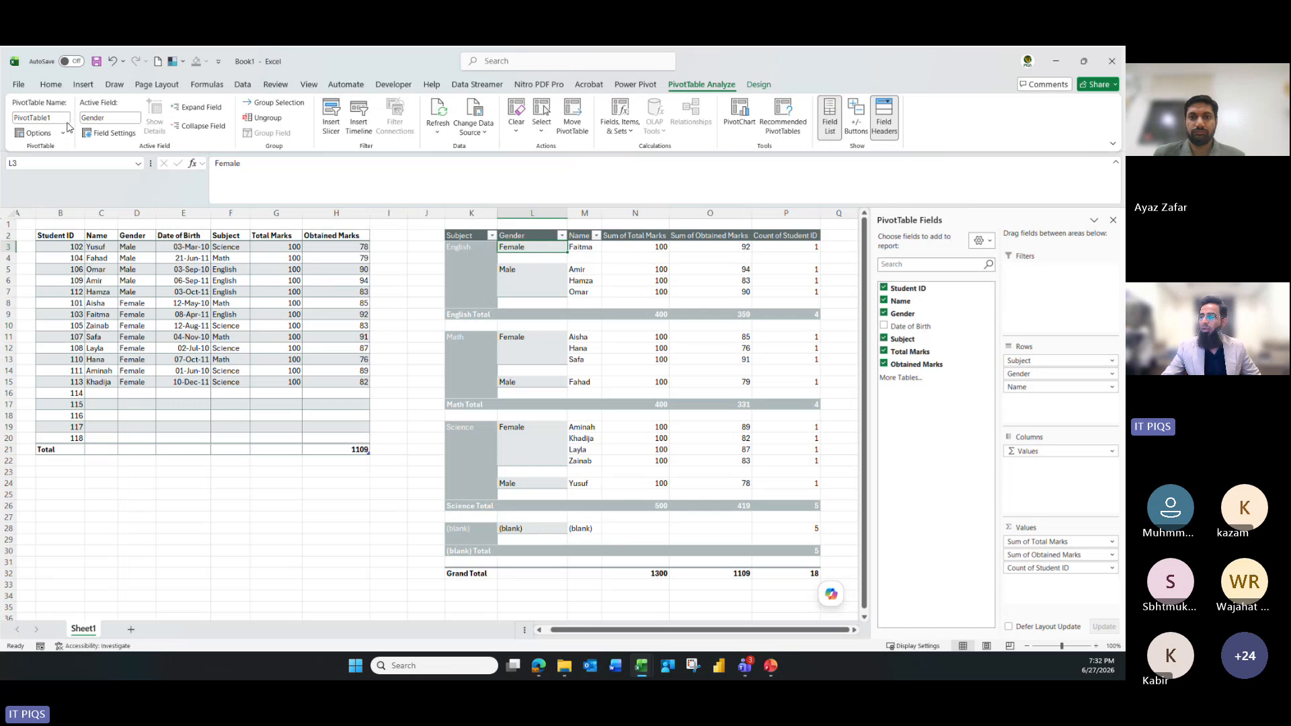
click(109, 133)
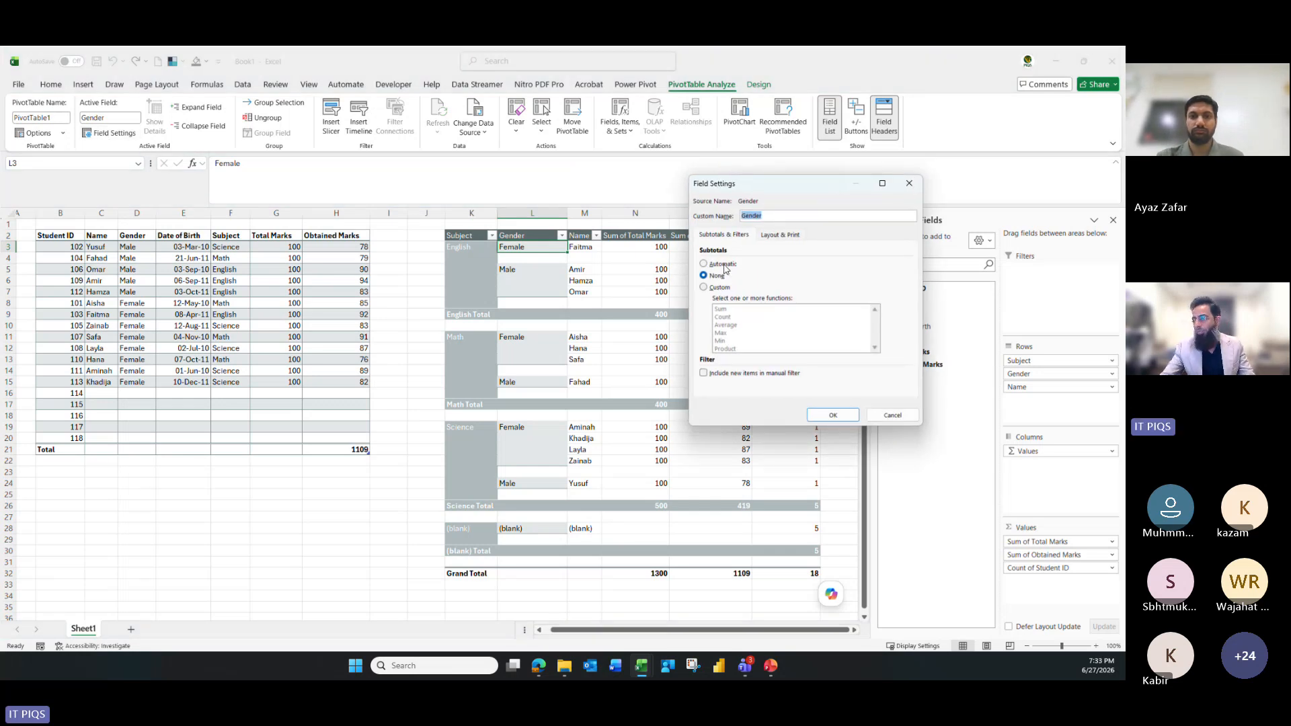
key(Escape)
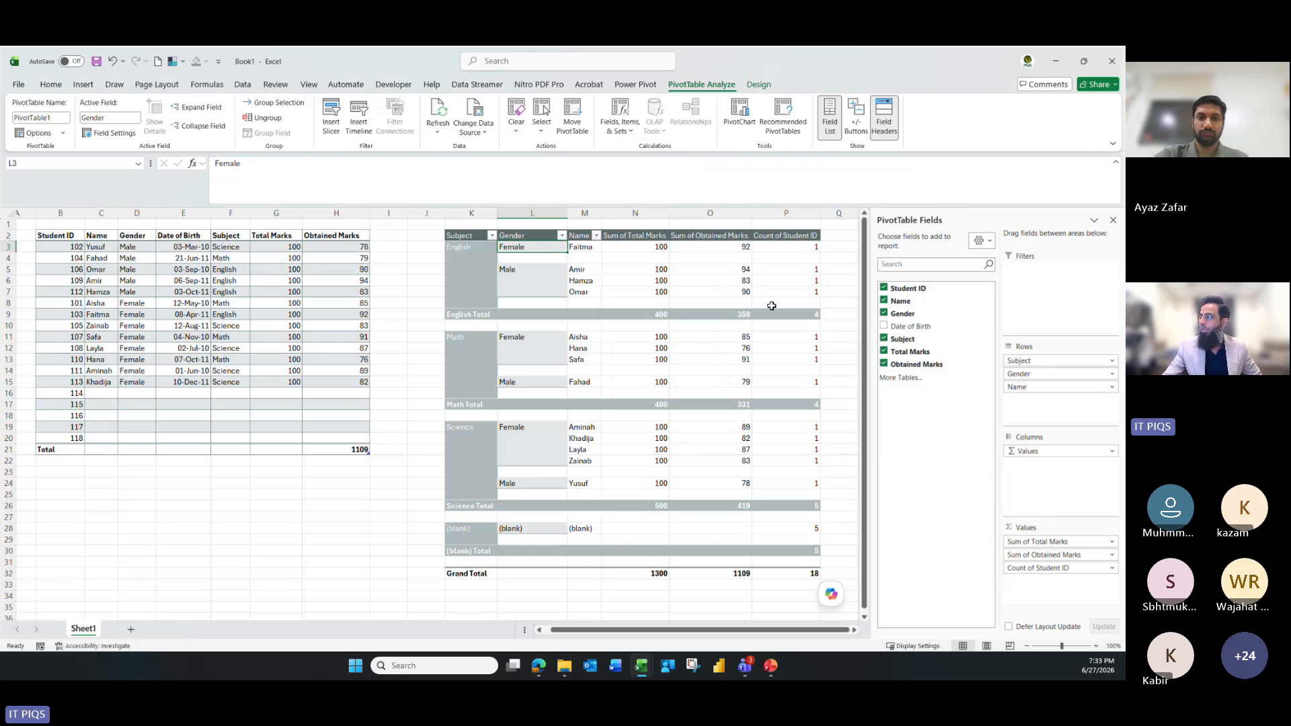
Close the PivotTable Fields pane and insert slicers for Name, Gender and Subject
click(1113, 220)
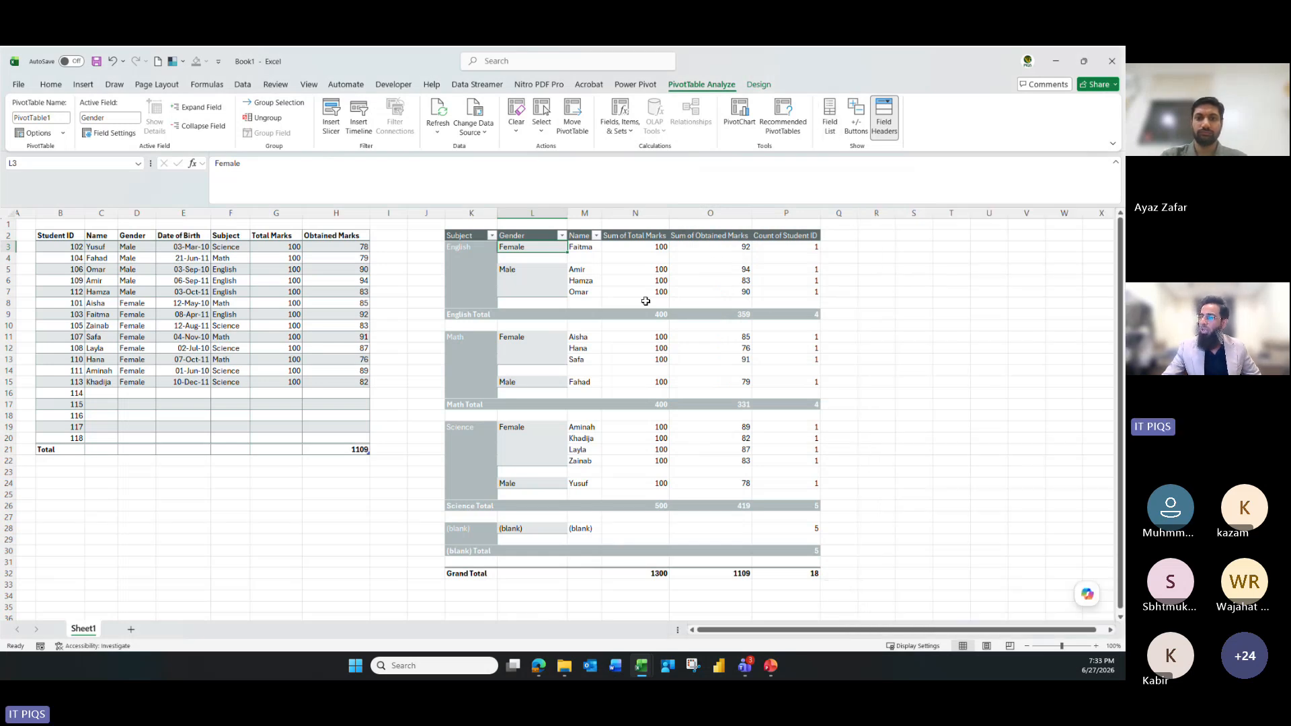
click(639, 302)
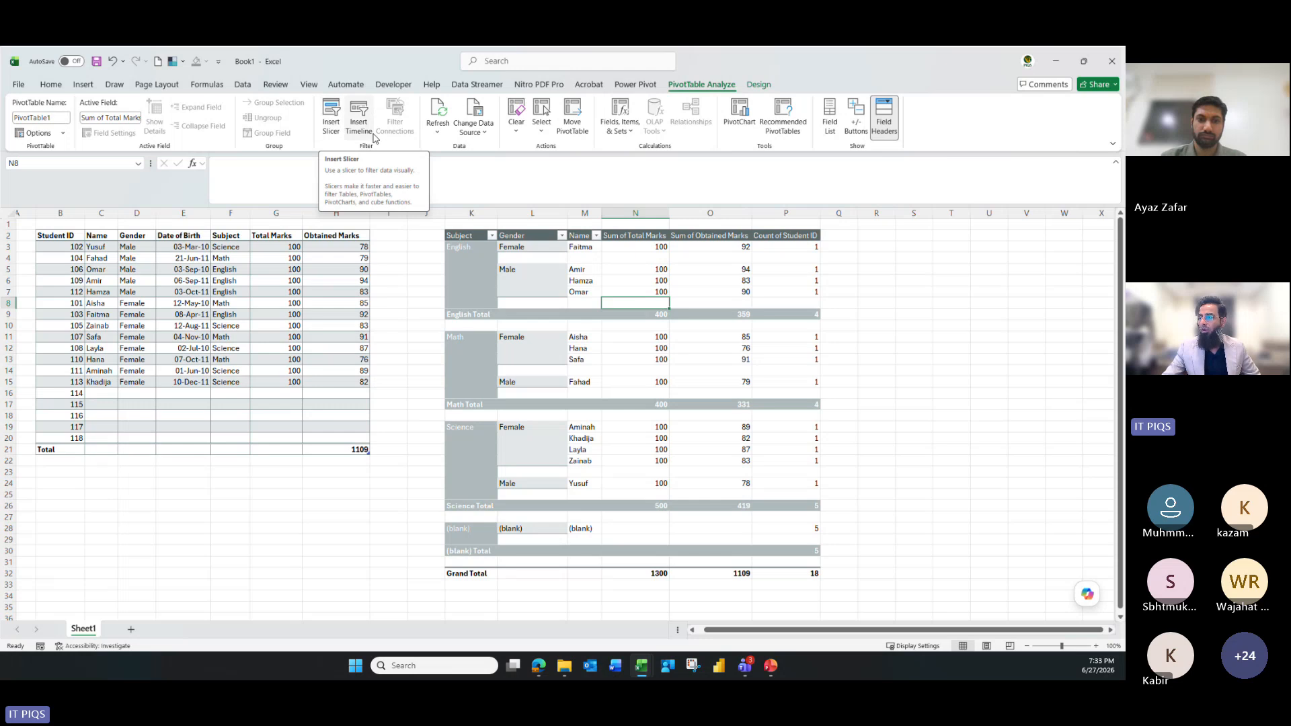
click(331, 116)
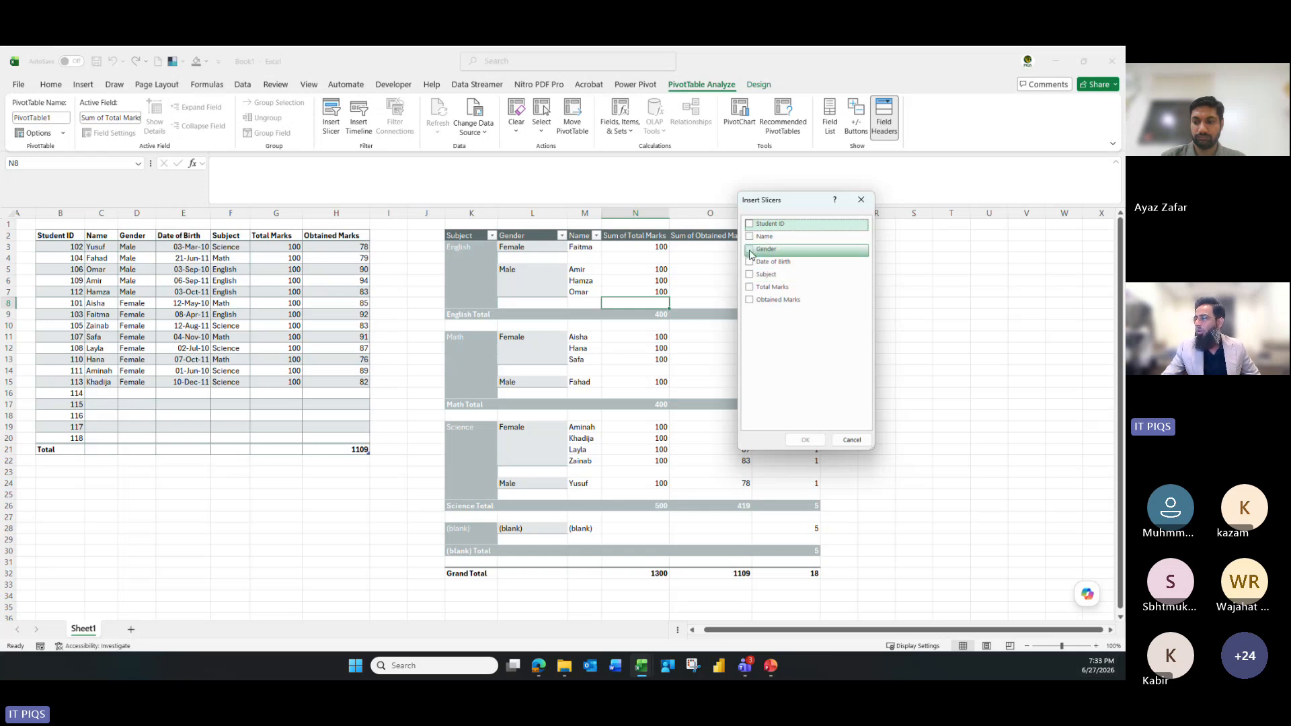
click(750, 250)
click(750, 237)
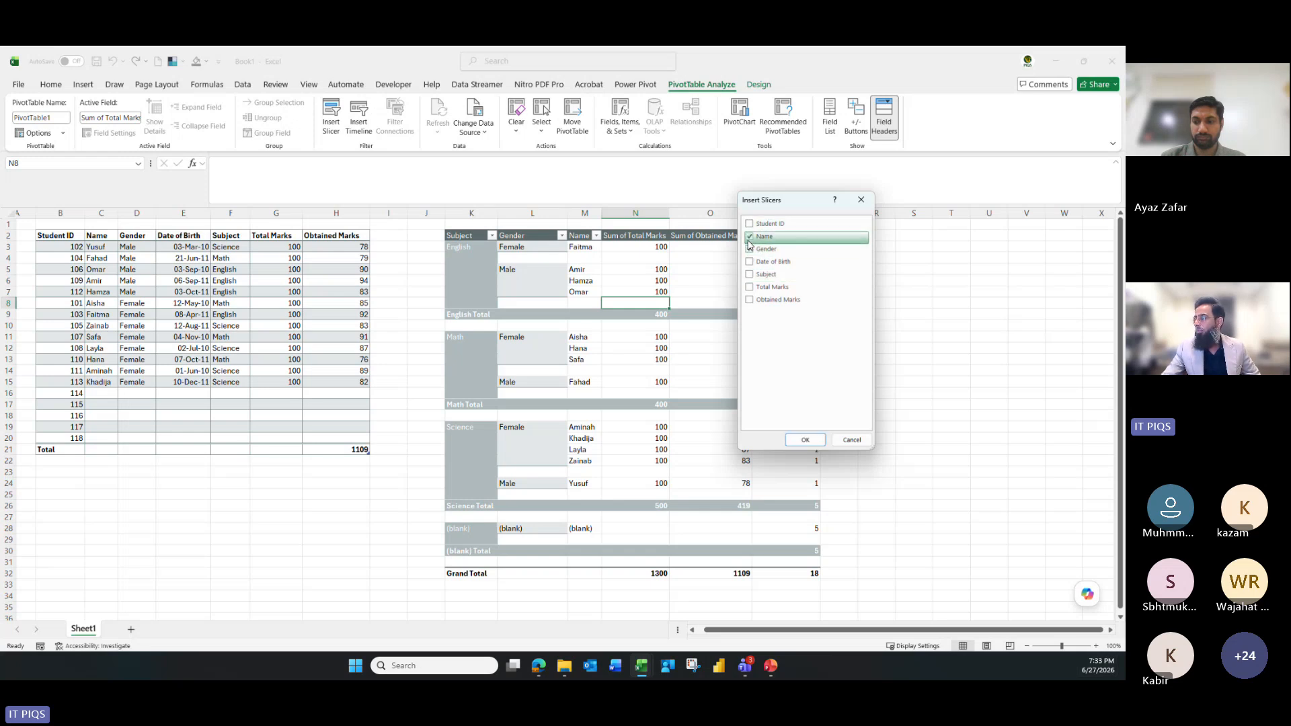
click(750, 275)
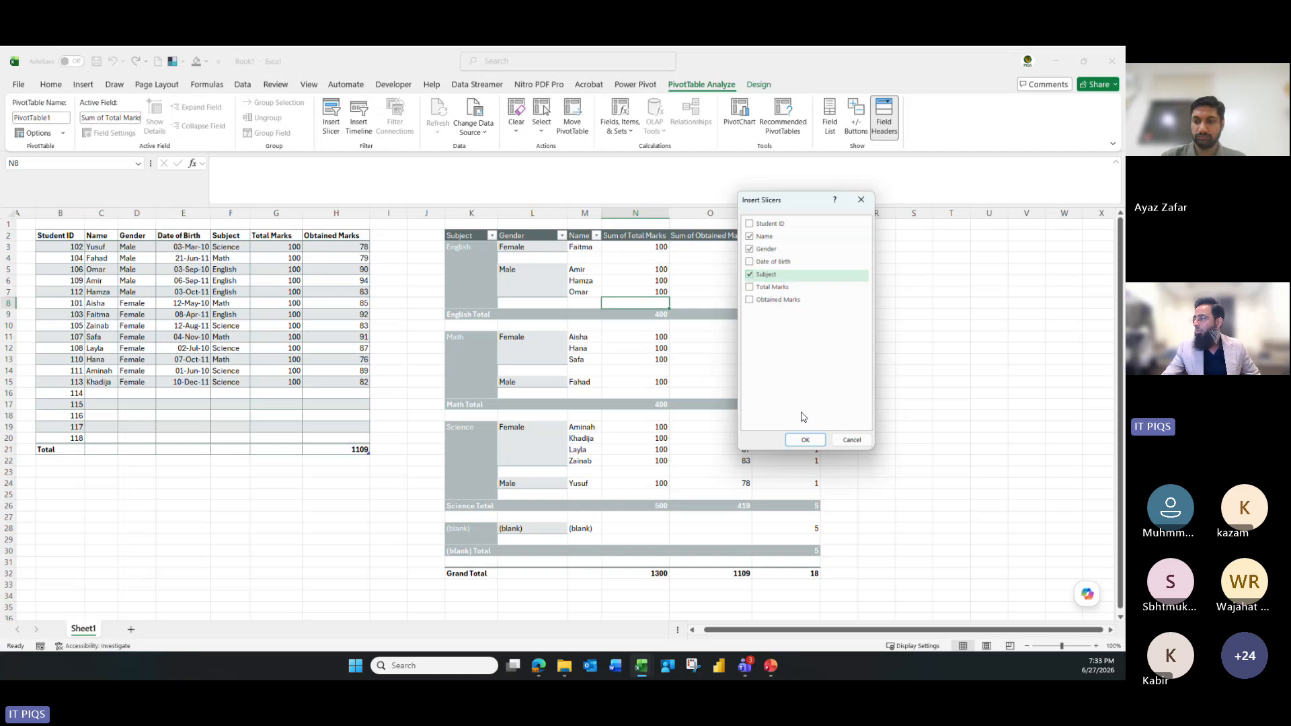
click(806, 439)
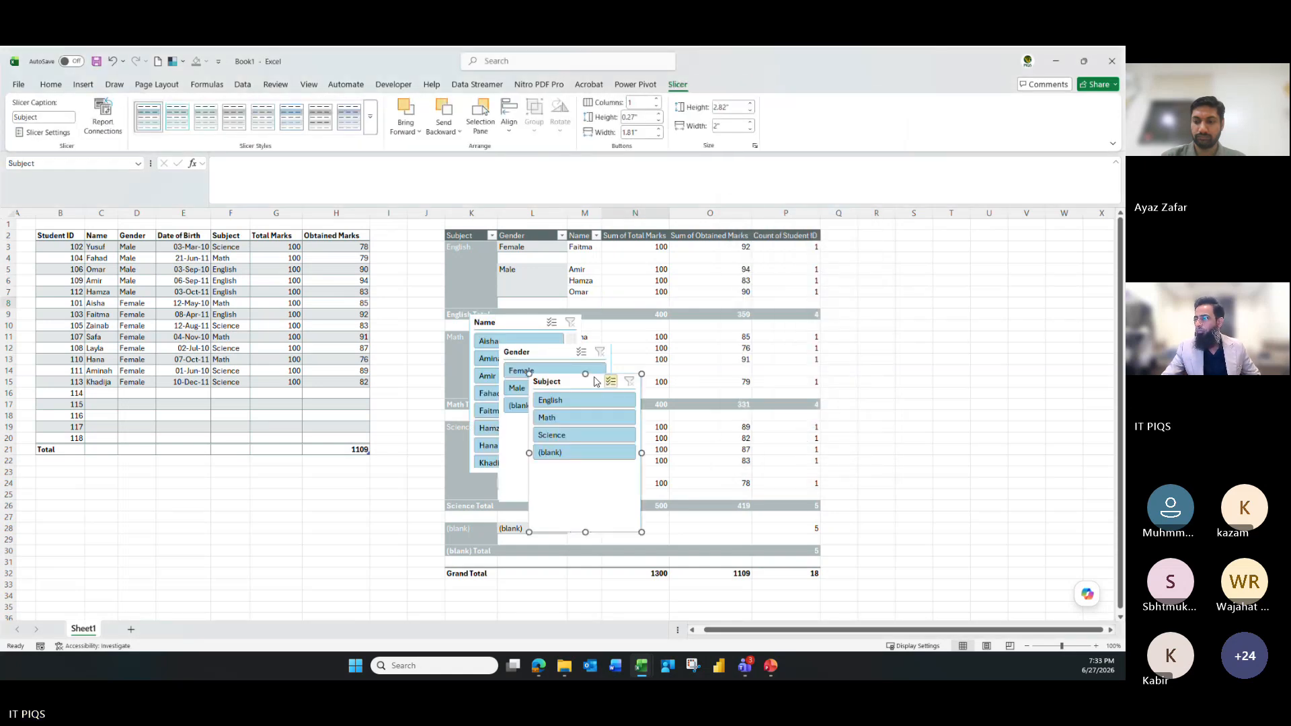
Move the slicers beside the pivot table, with Gender next to Name and Subject below Name
ctrl+click(541, 354)
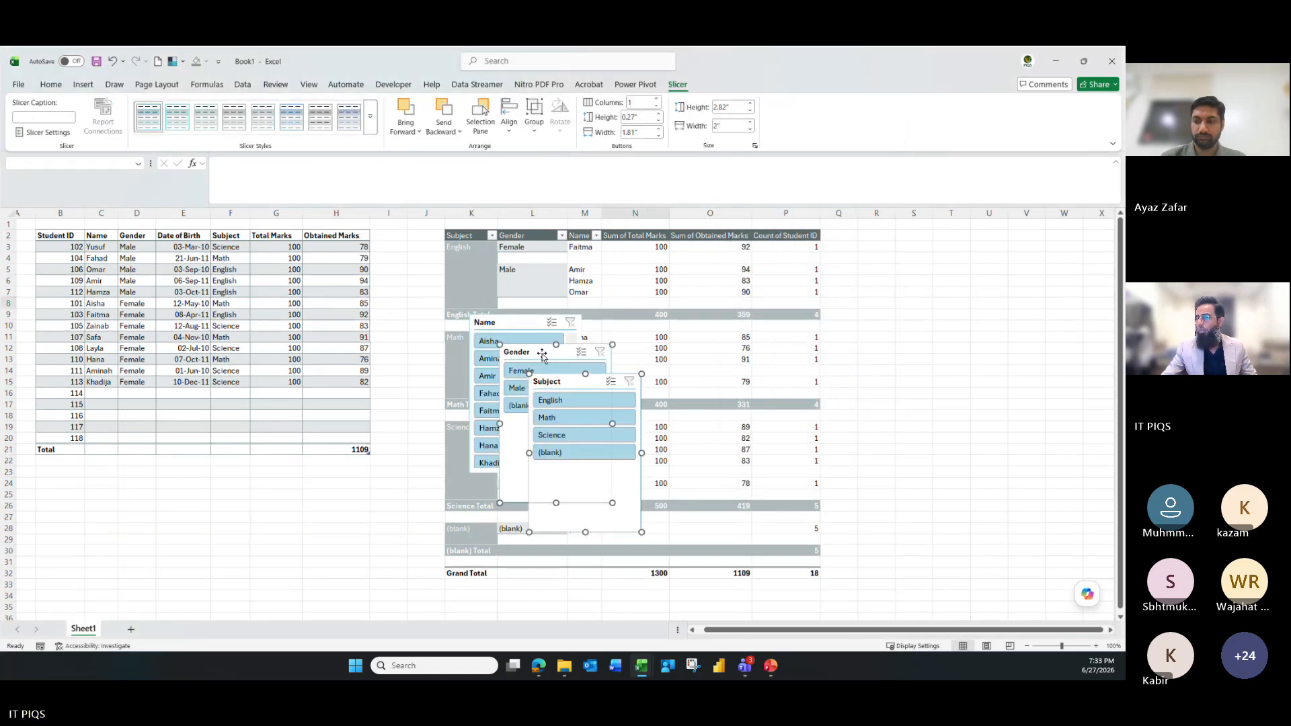
ctrl+click(481, 324)
drag(481, 324, 979, 235)
click(886, 269)
drag(923, 309, 869, 410)
click(992, 459)
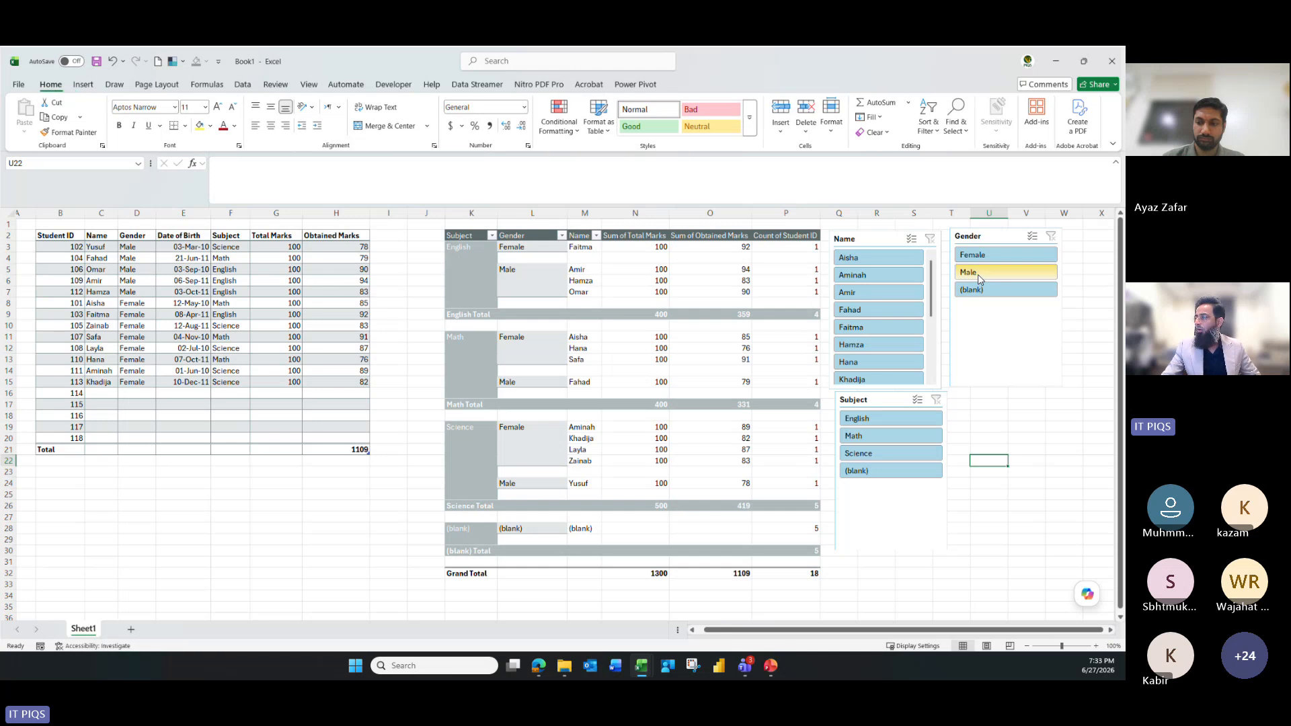
Filter the pivot table to Male with the Gender slicer, and set the Name slicer to hide items with no data
click(979, 278)
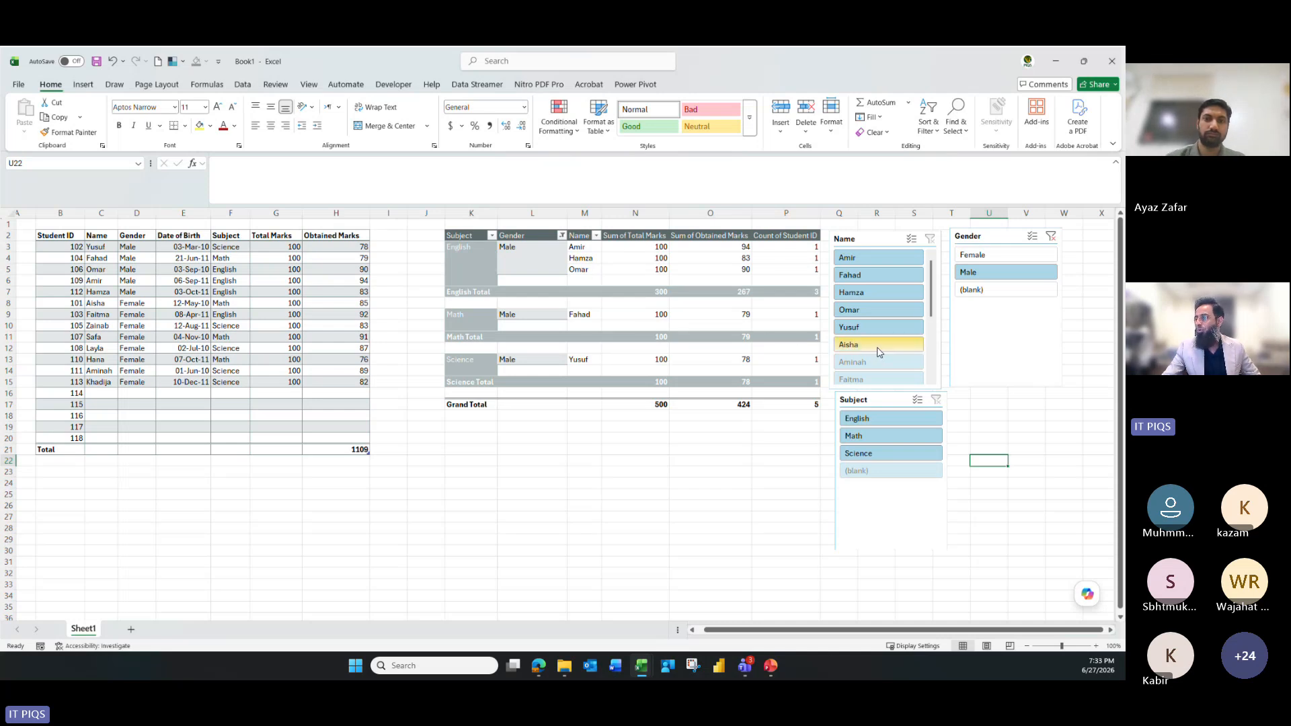
click(875, 241)
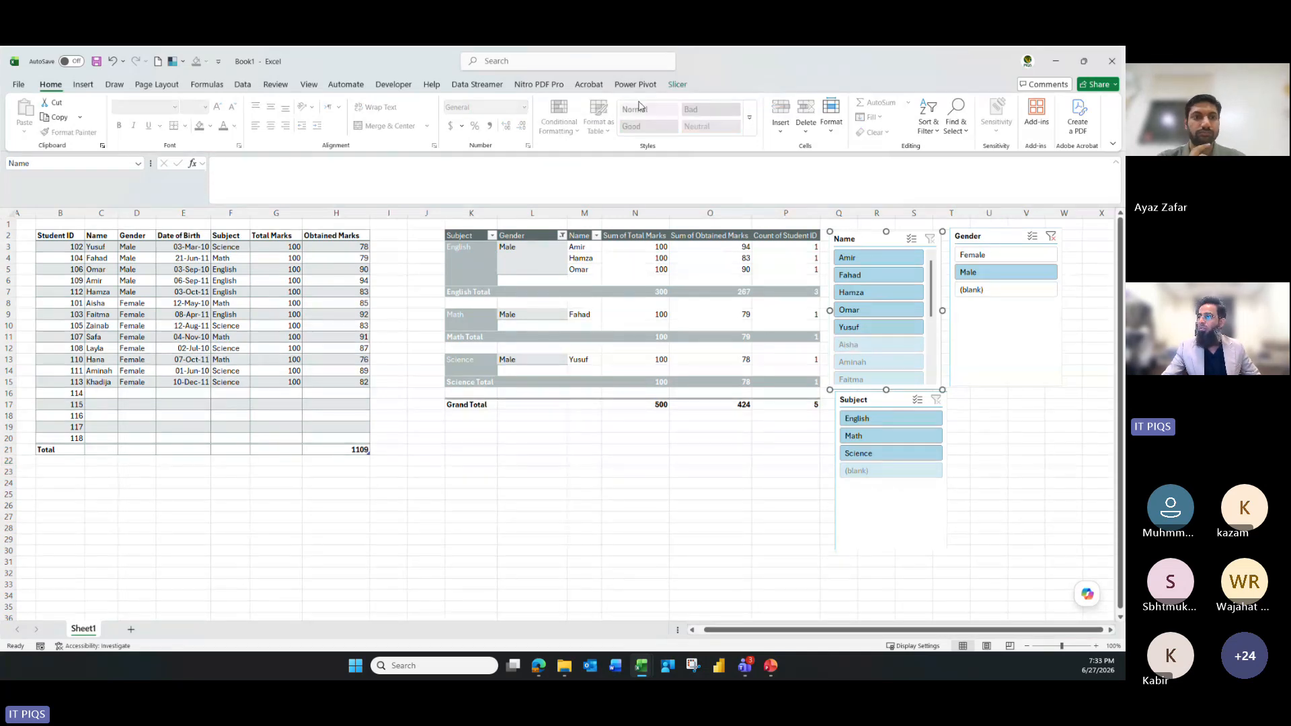
click(677, 84)
click(42, 133)
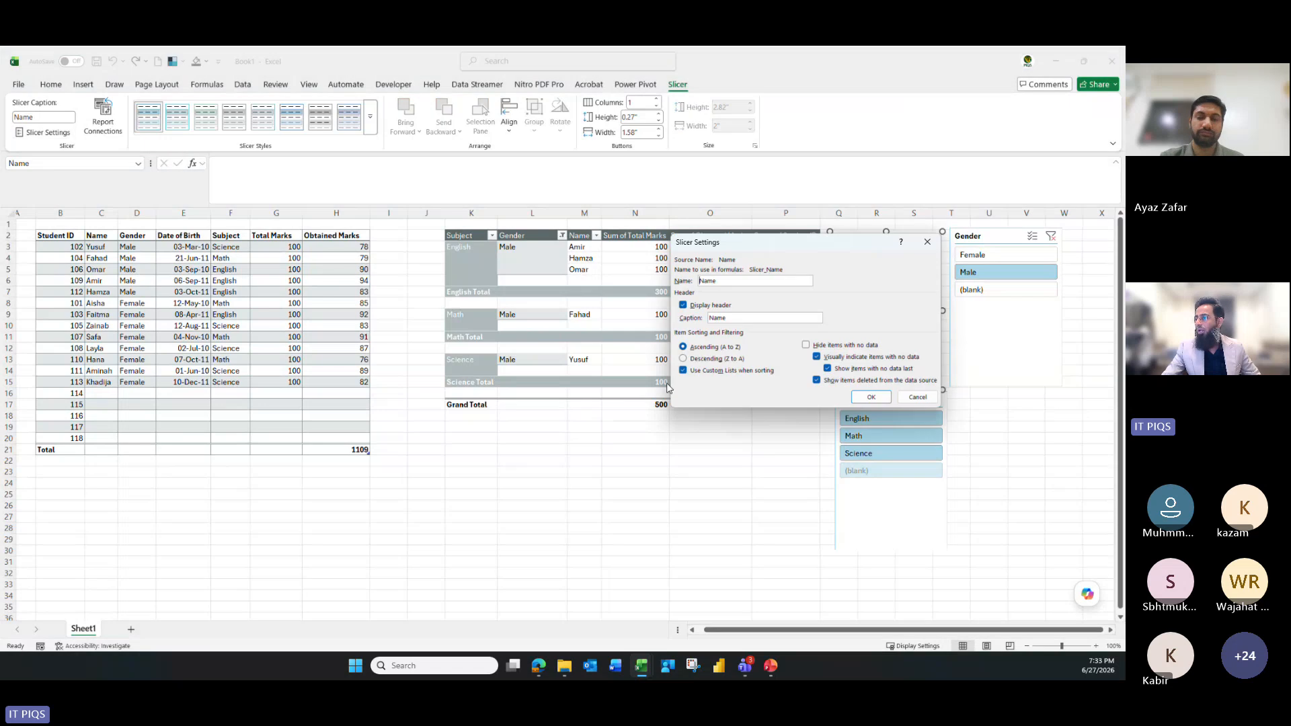
click(806, 345)
click(871, 396)
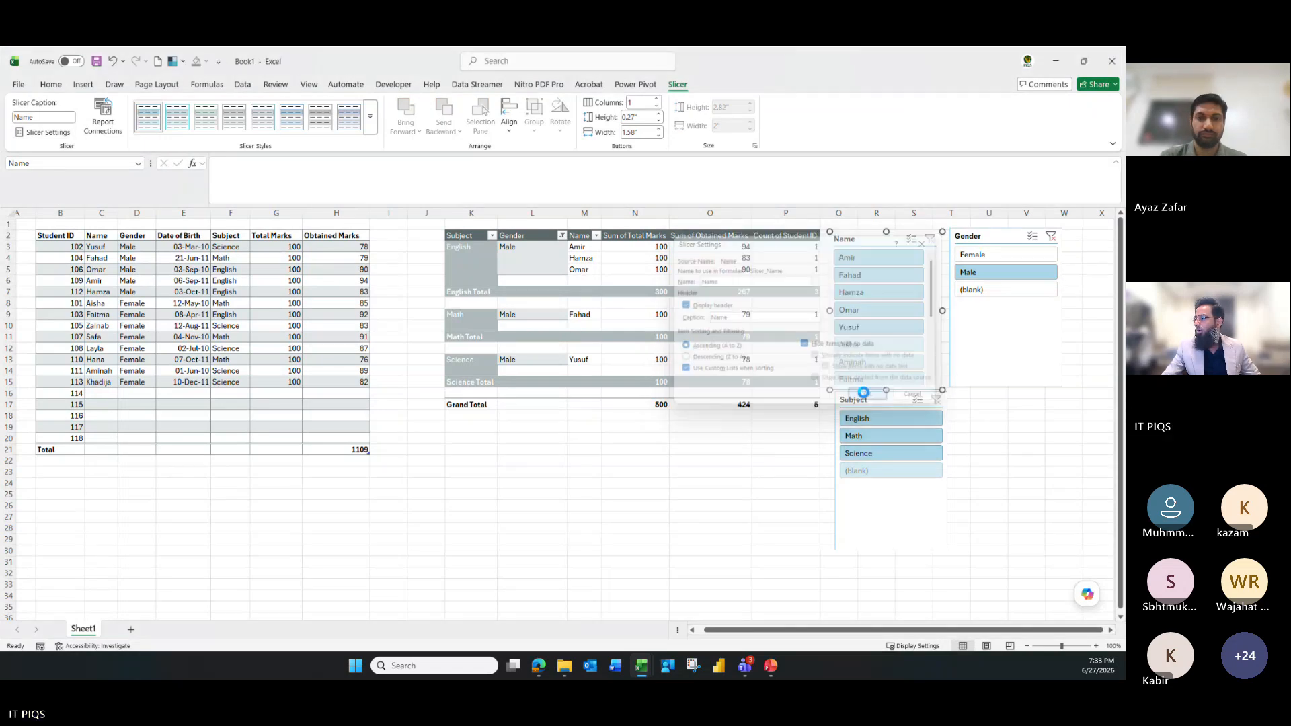
Set the Subject slicer to hide items with no data
click(867, 401)
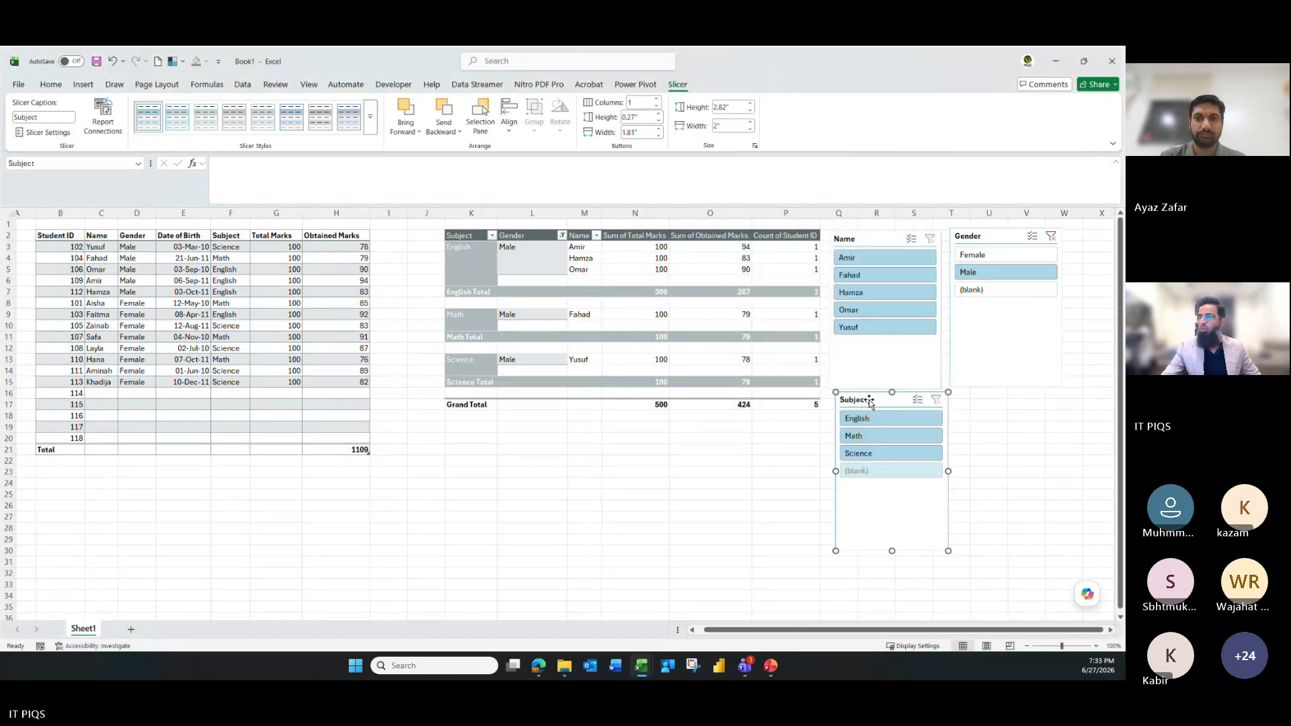
click(42, 132)
click(806, 345)
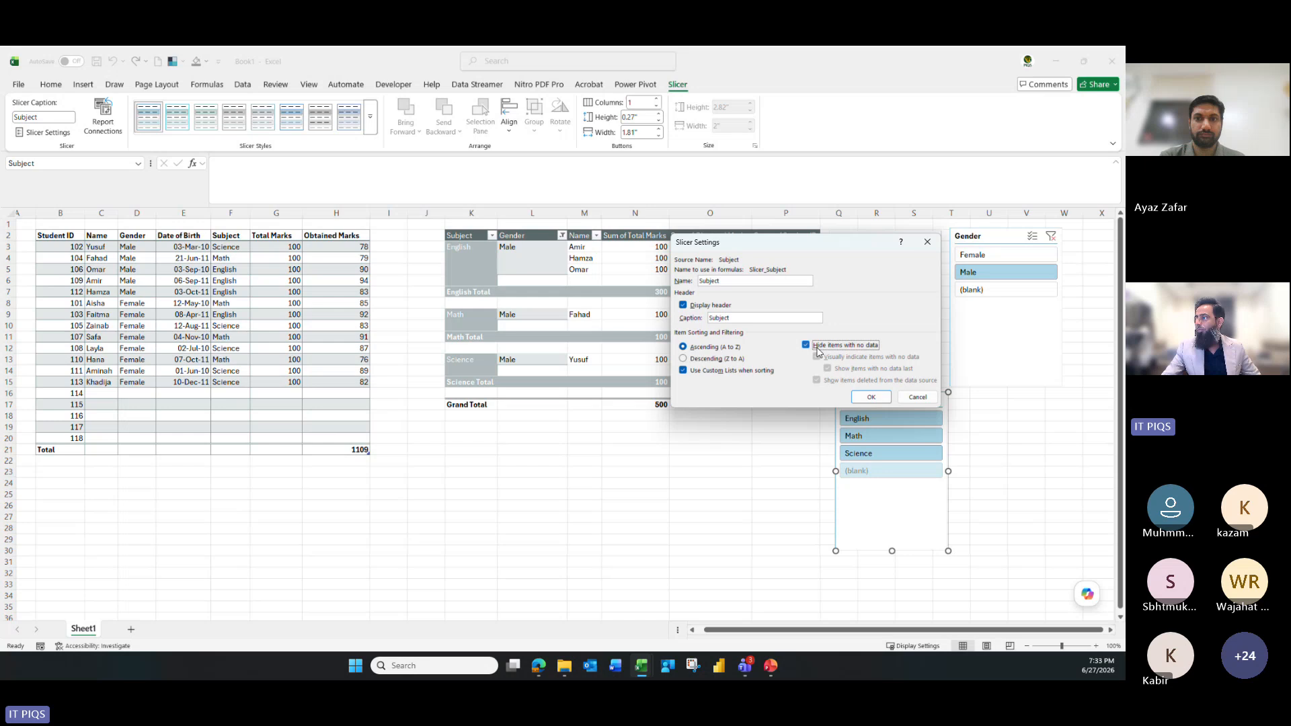
click(871, 396)
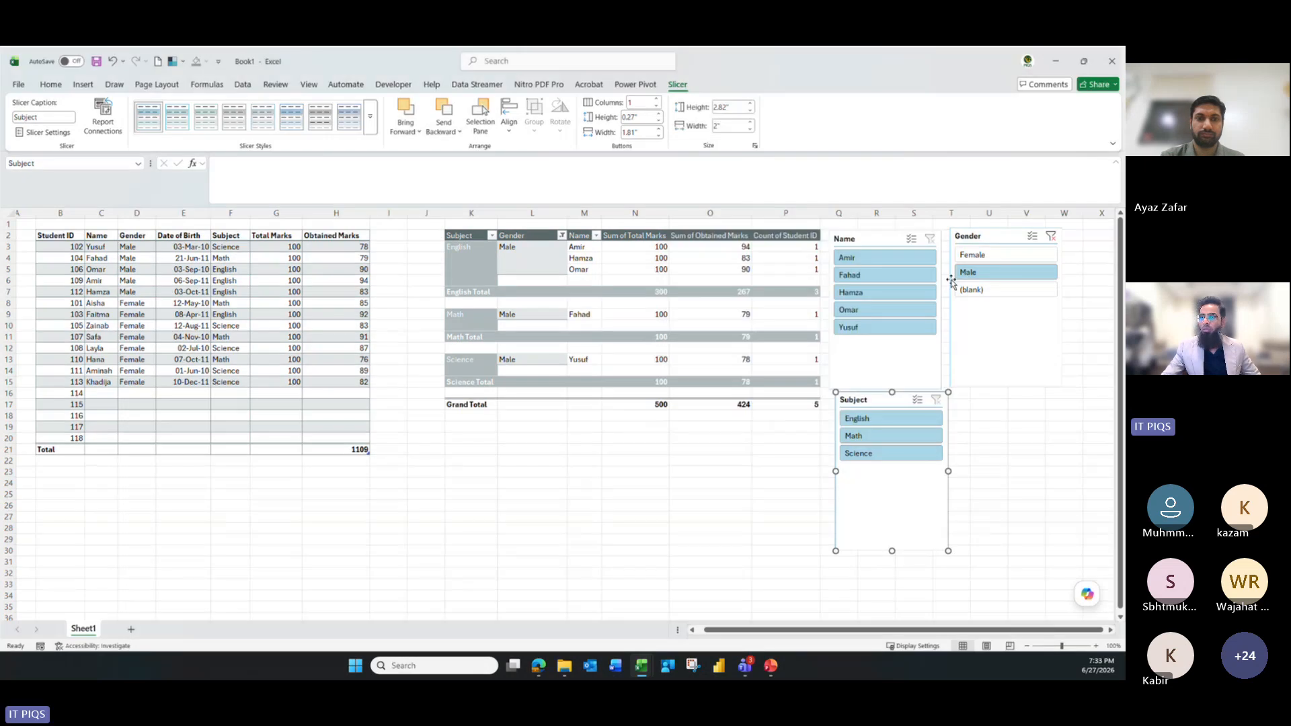
Set the Gender slicer to hide items with no data, and deselect the slicer
click(952, 281)
click(43, 132)
click(806, 345)
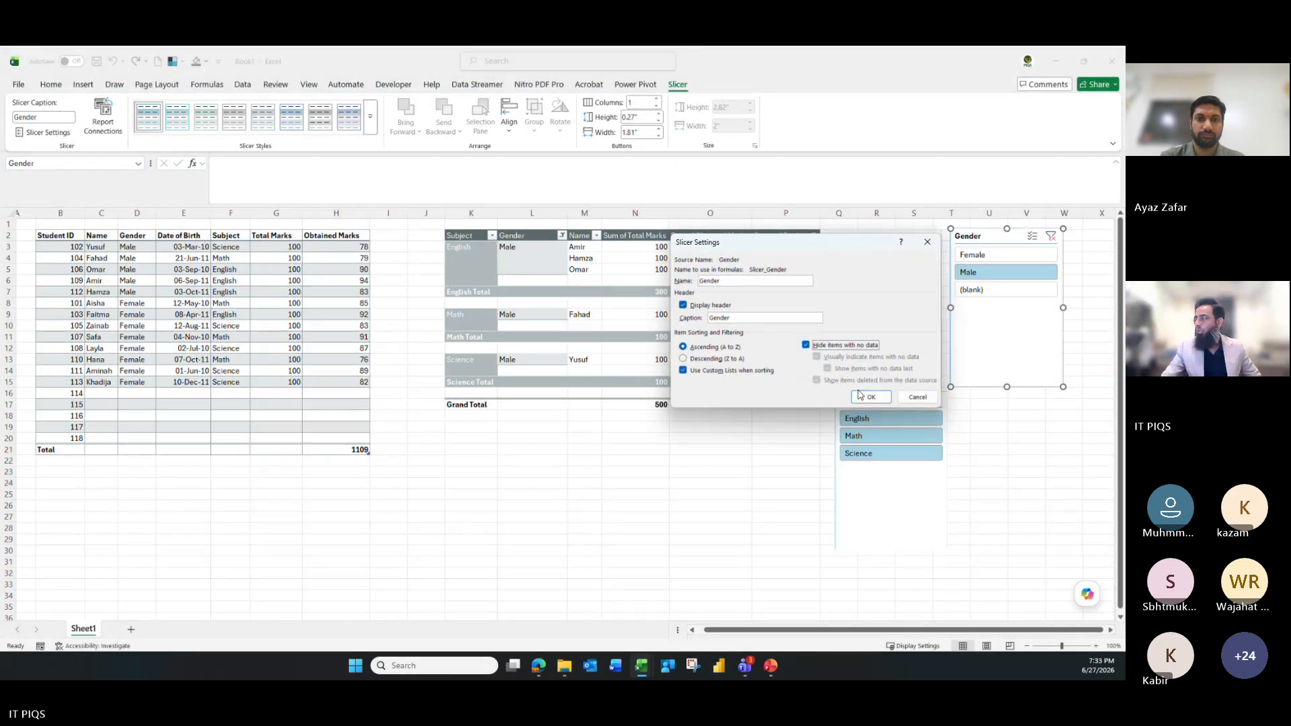
click(864, 397)
click(673, 501)
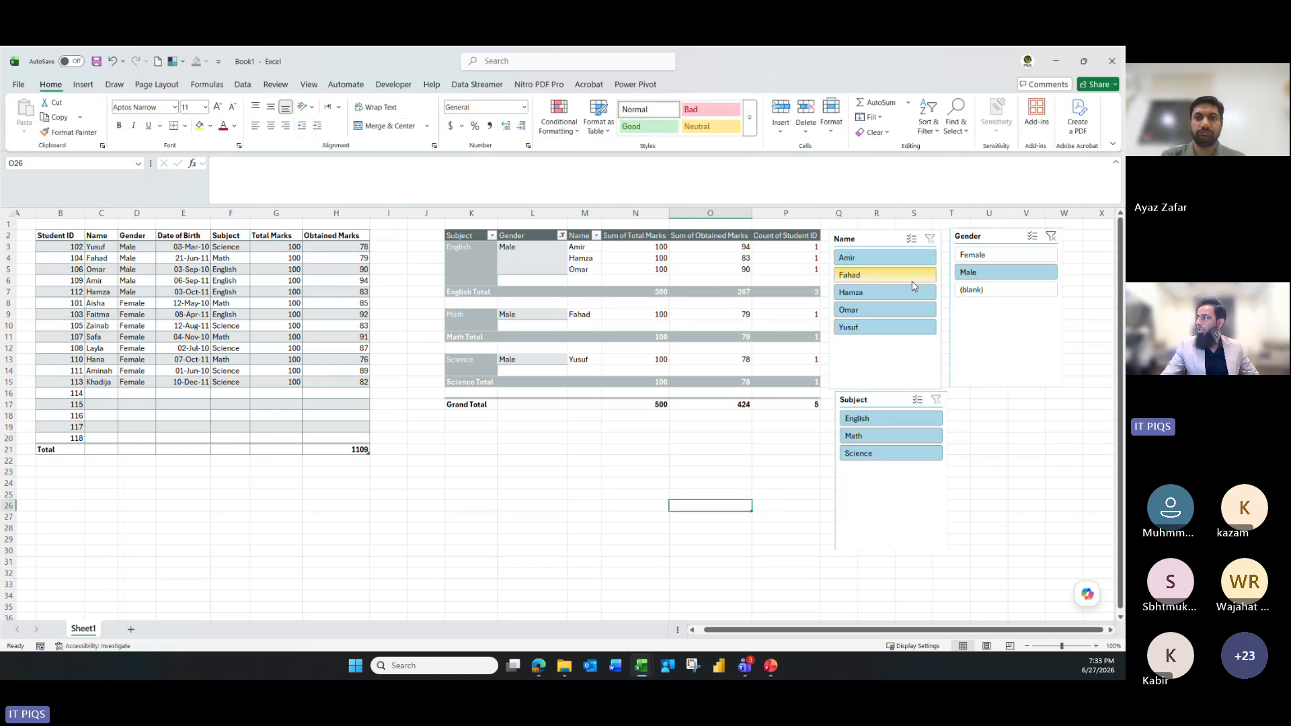
Clear the Gender slicer's filter and filter the pivot table to English with the Subject slicer
click(1051, 235)
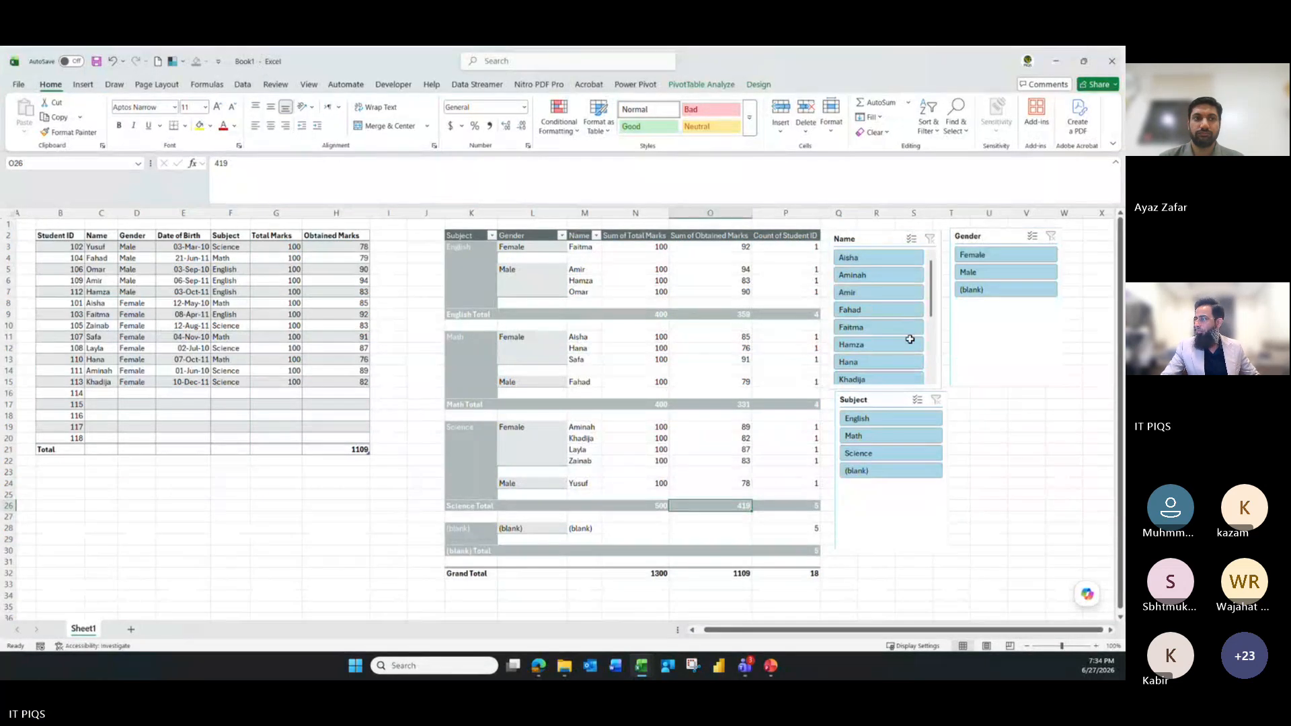
scroll(886, 395, down, 1)
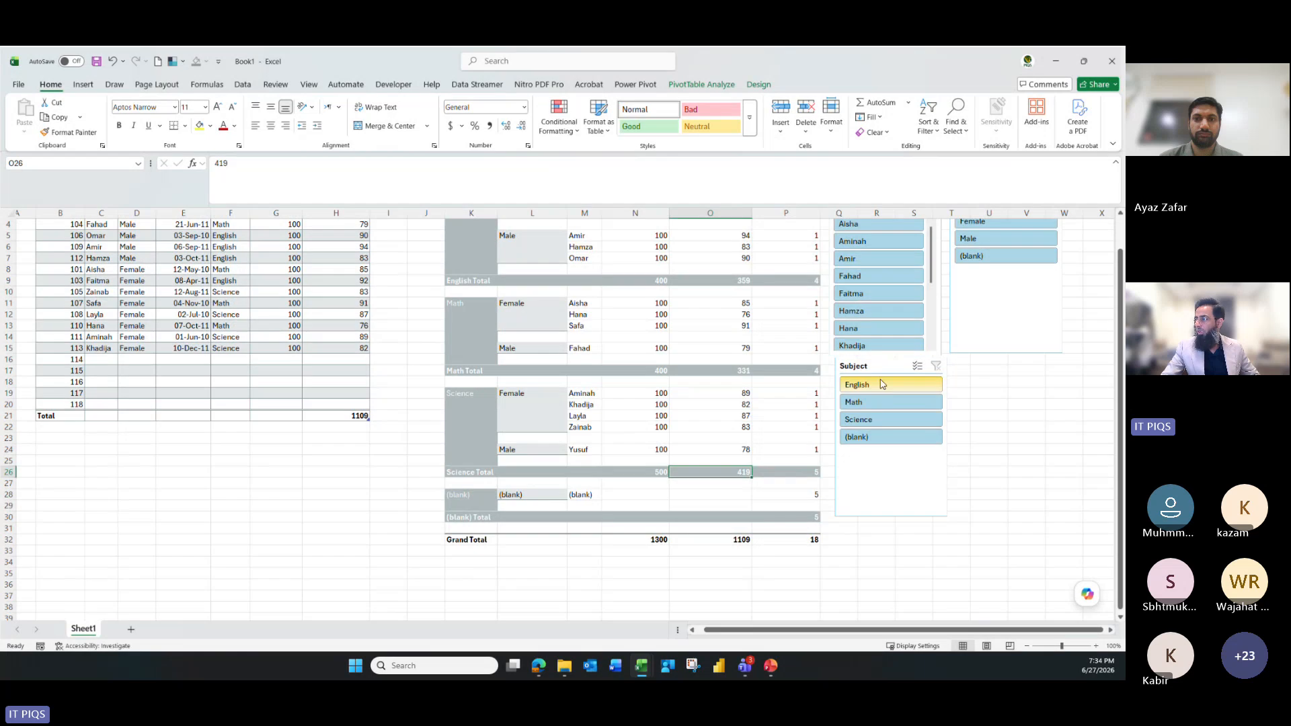
click(884, 390)
scroll(720, 413, up, 1)
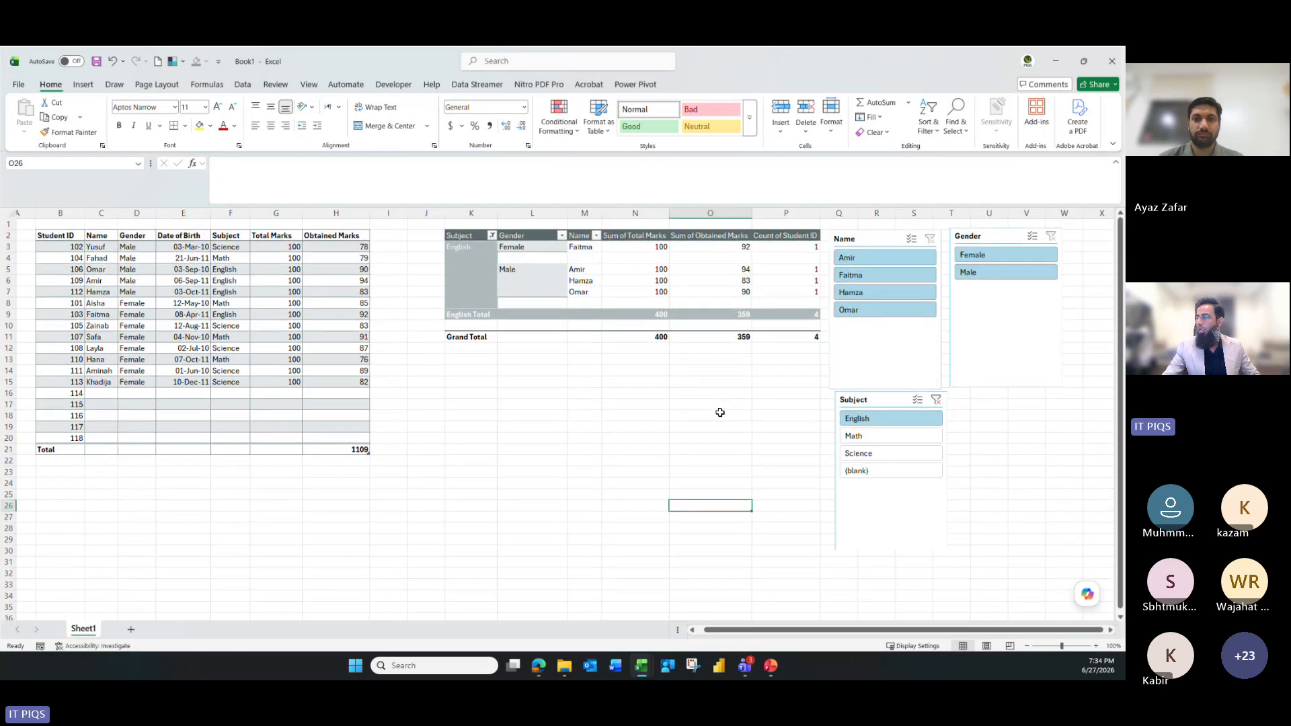
Filter the pivot table to Math, add English to the Subject selection, and clear the Subject filter
click(865, 441)
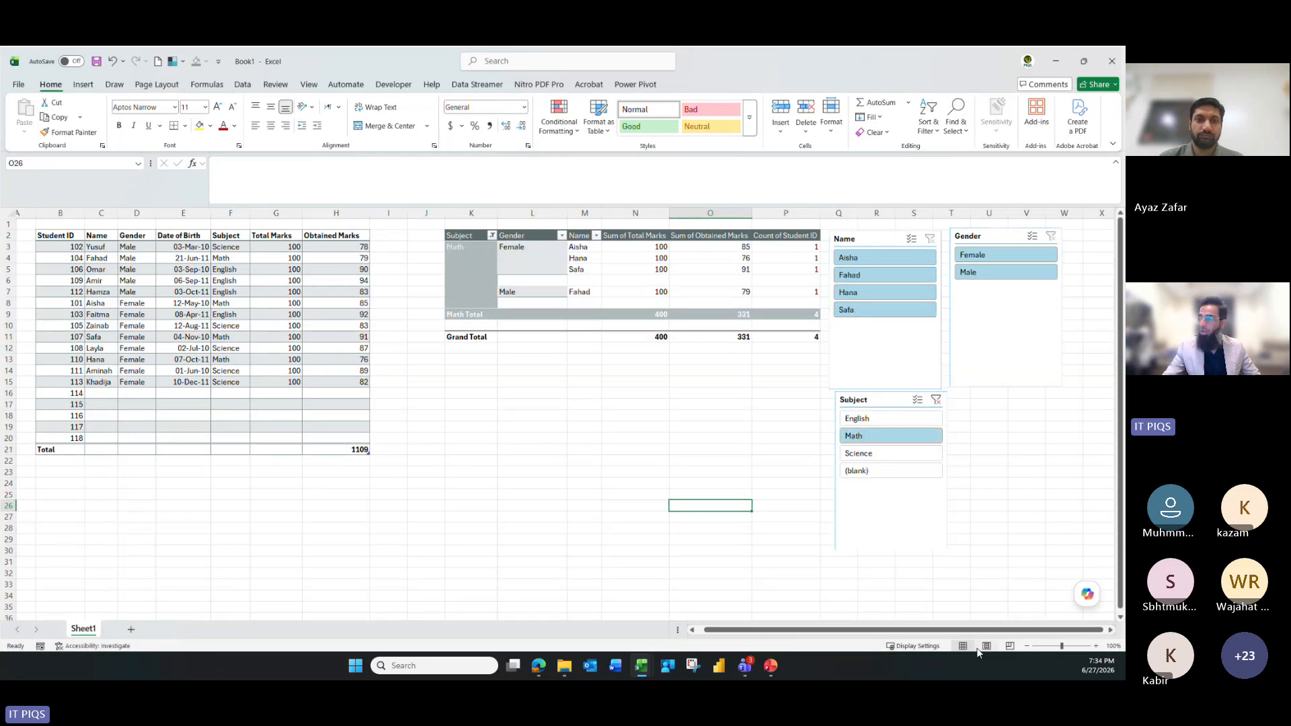
ctrl+click(901, 422)
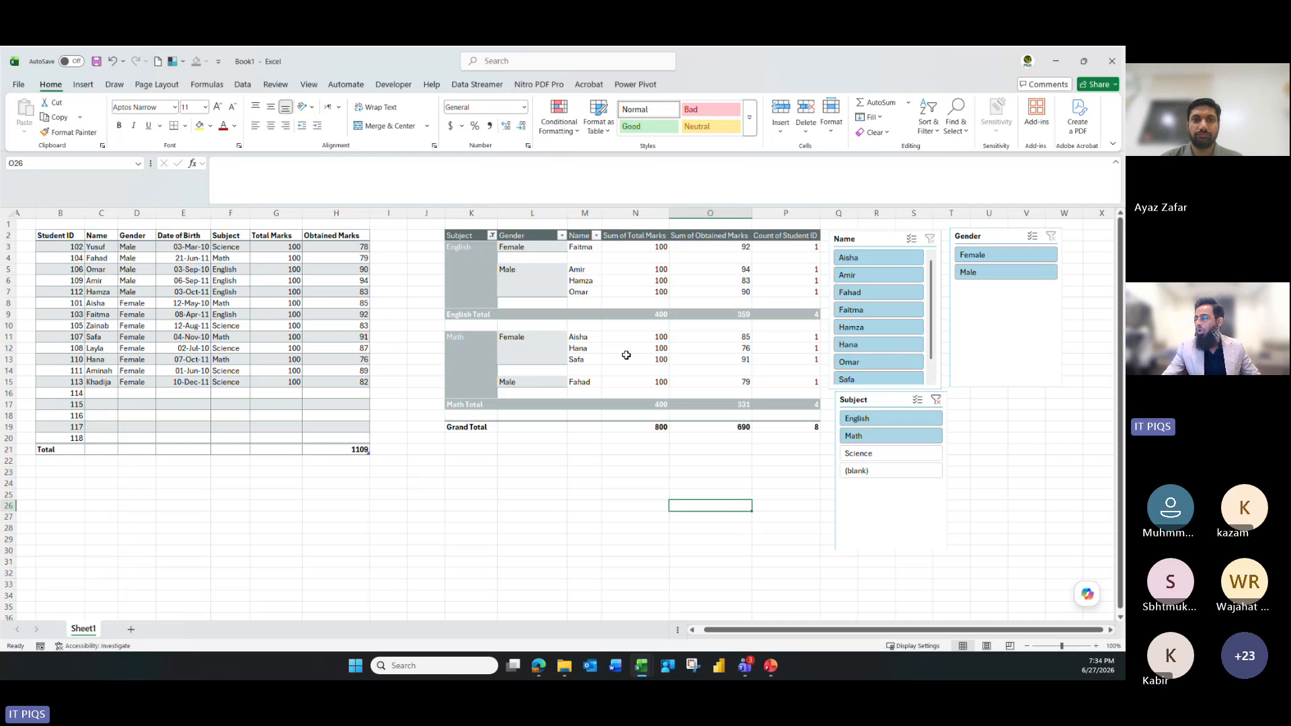
click(936, 399)
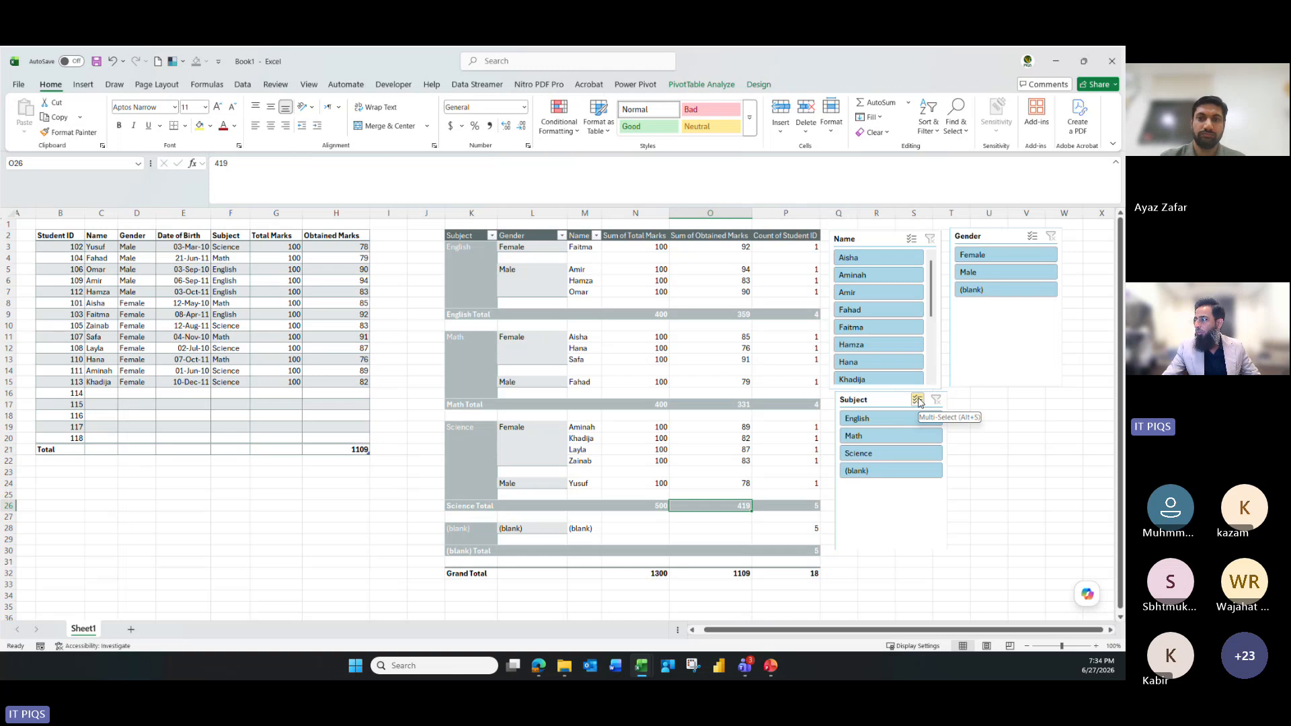
Exclude English and (blank) from the pivot table with multi-select on the Subject slicer, and clear the filter
click(917, 399)
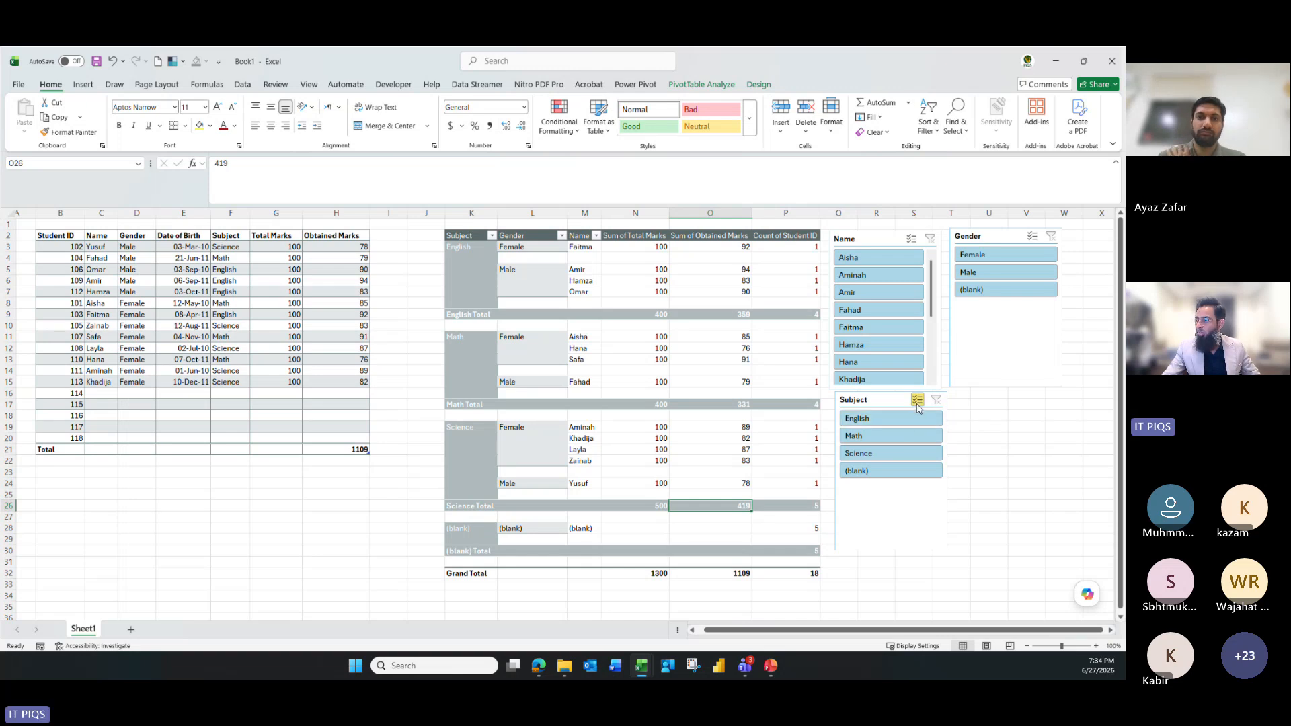
click(888, 418)
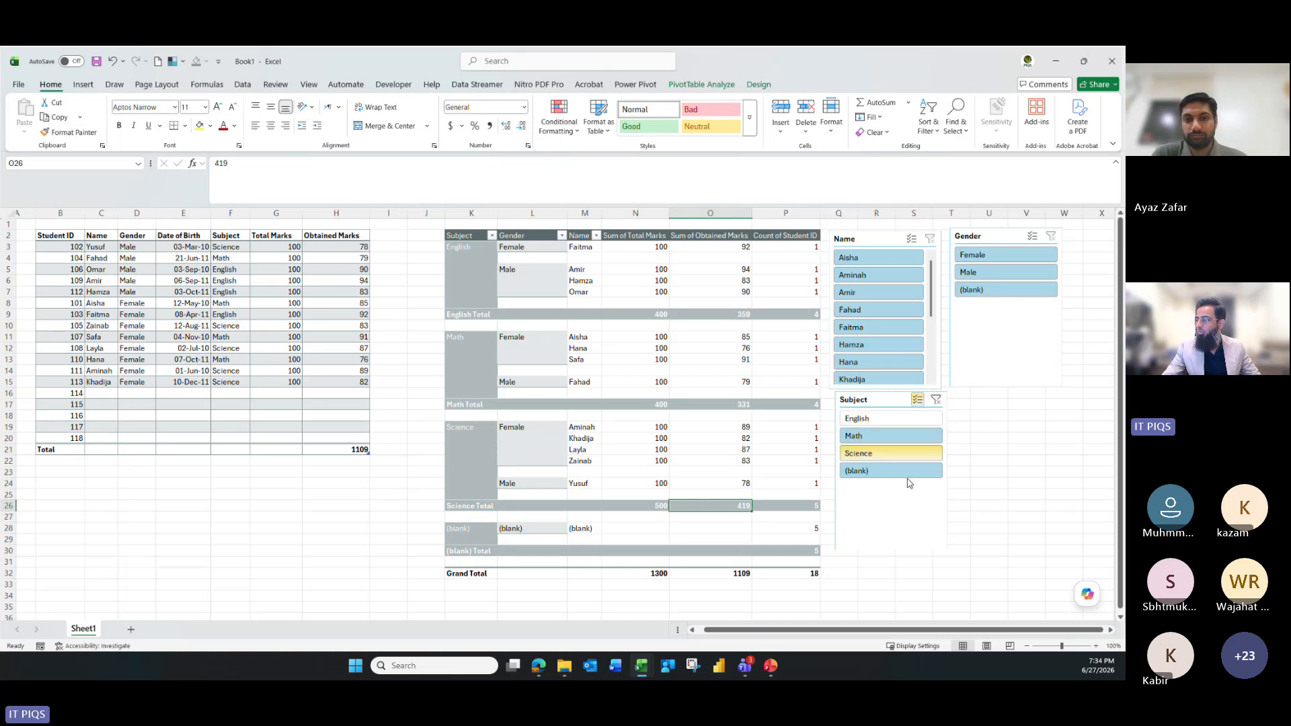
click(905, 472)
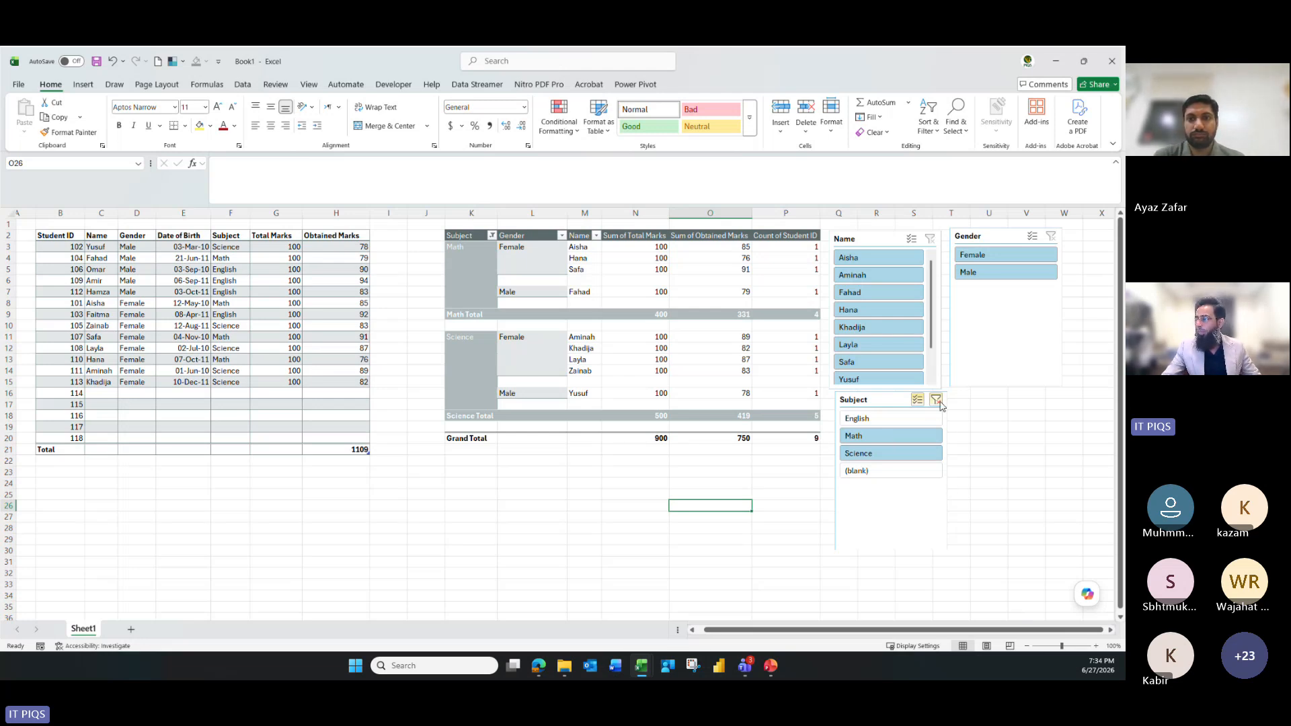
click(936, 401)
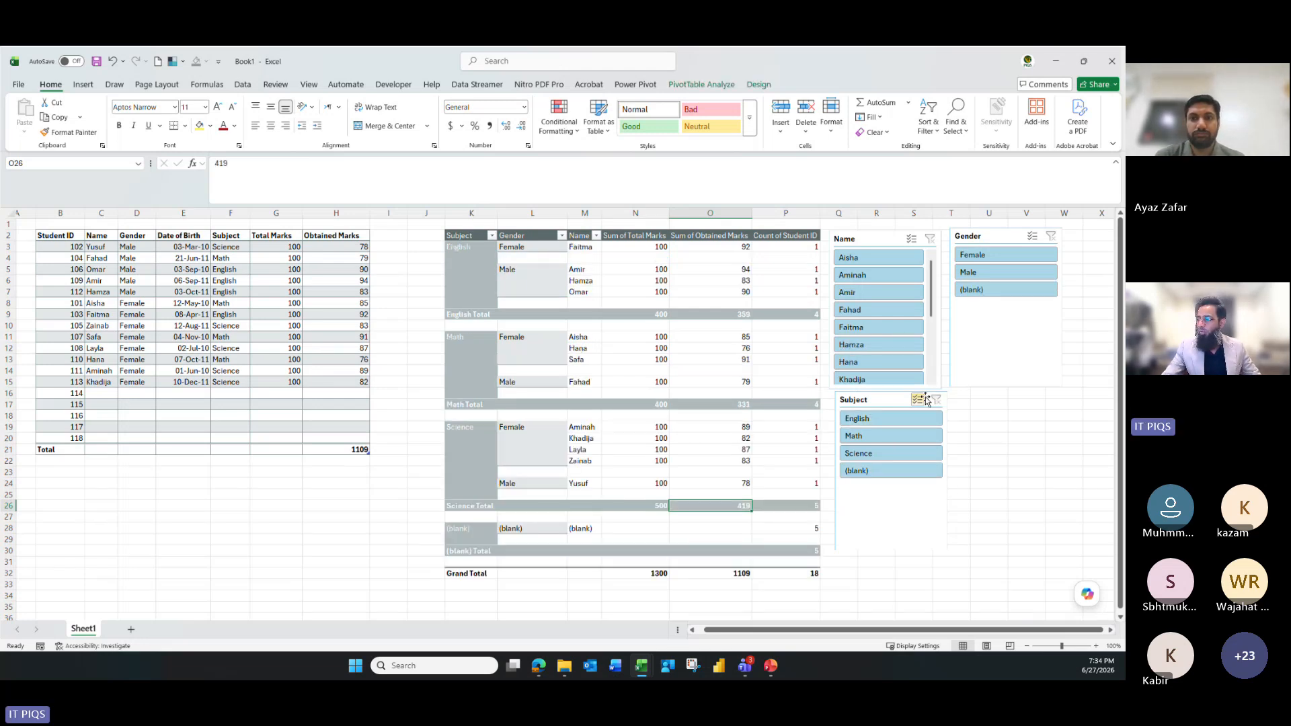
Filter by English alone, by Math alone and by both subjects together, and clear the Subject slicer's filter
click(892, 420)
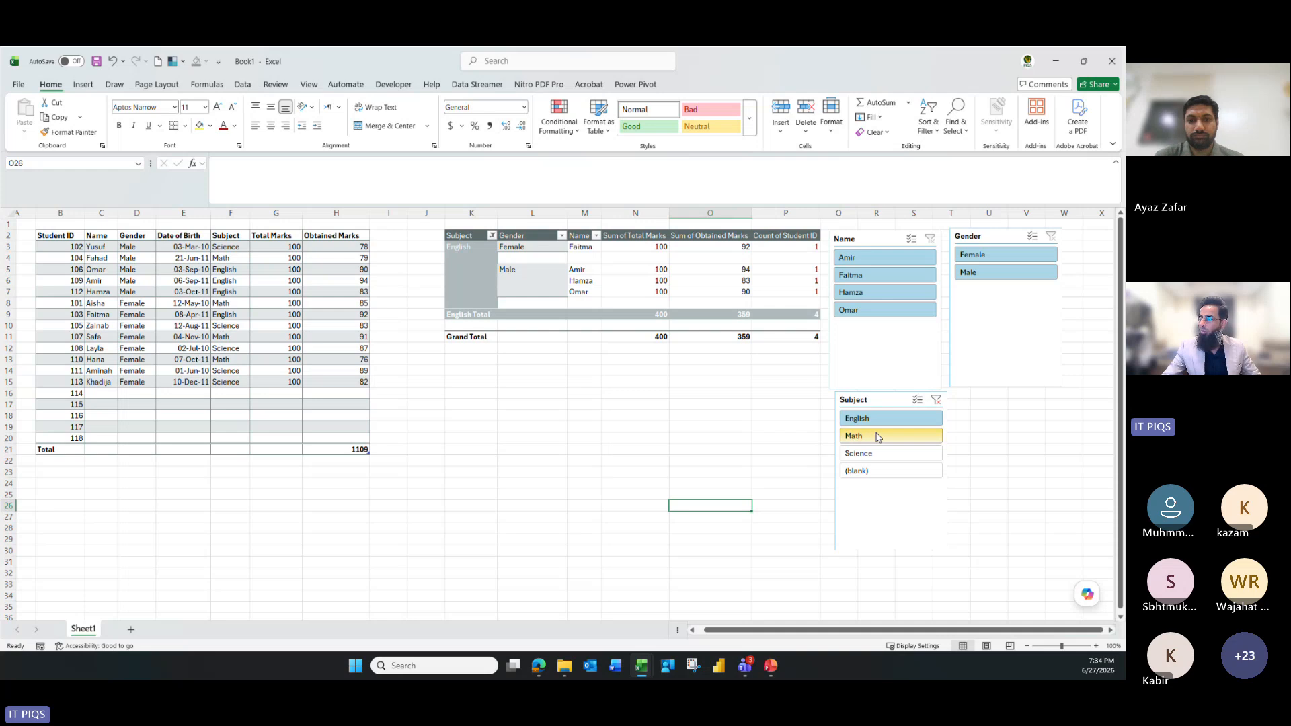
click(877, 437)
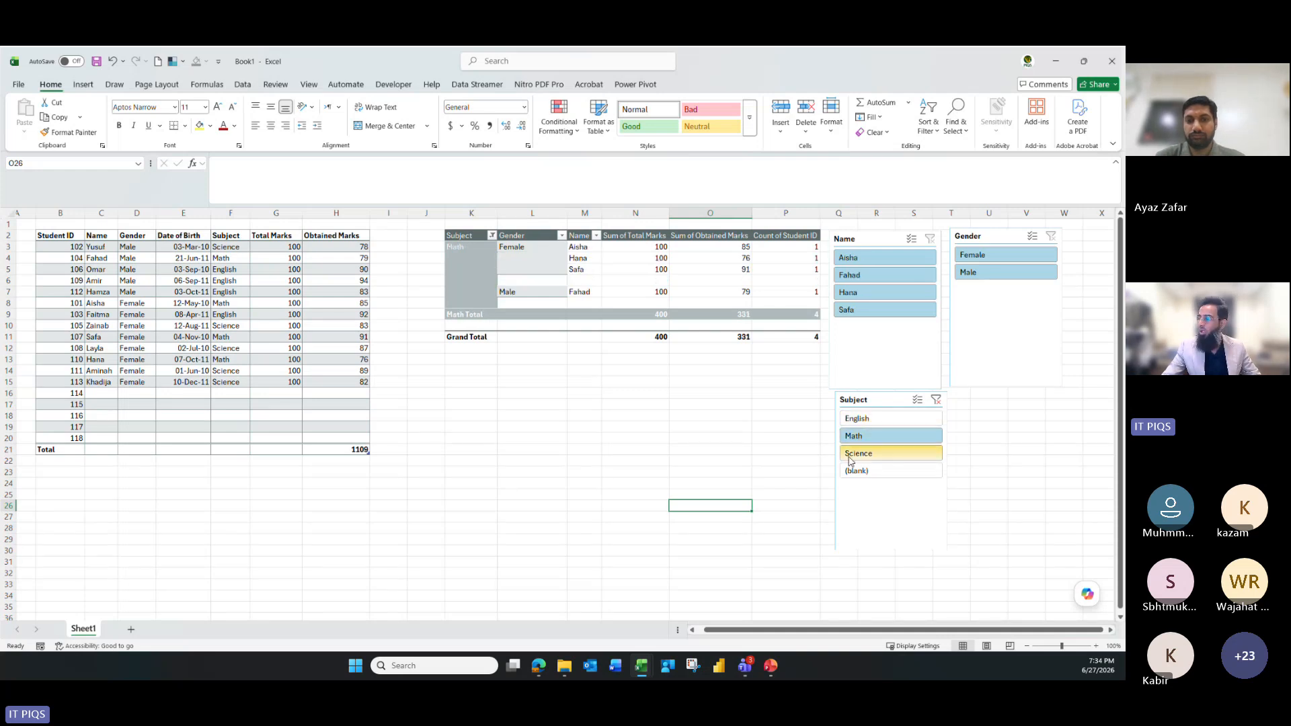
ctrl+click(867, 422)
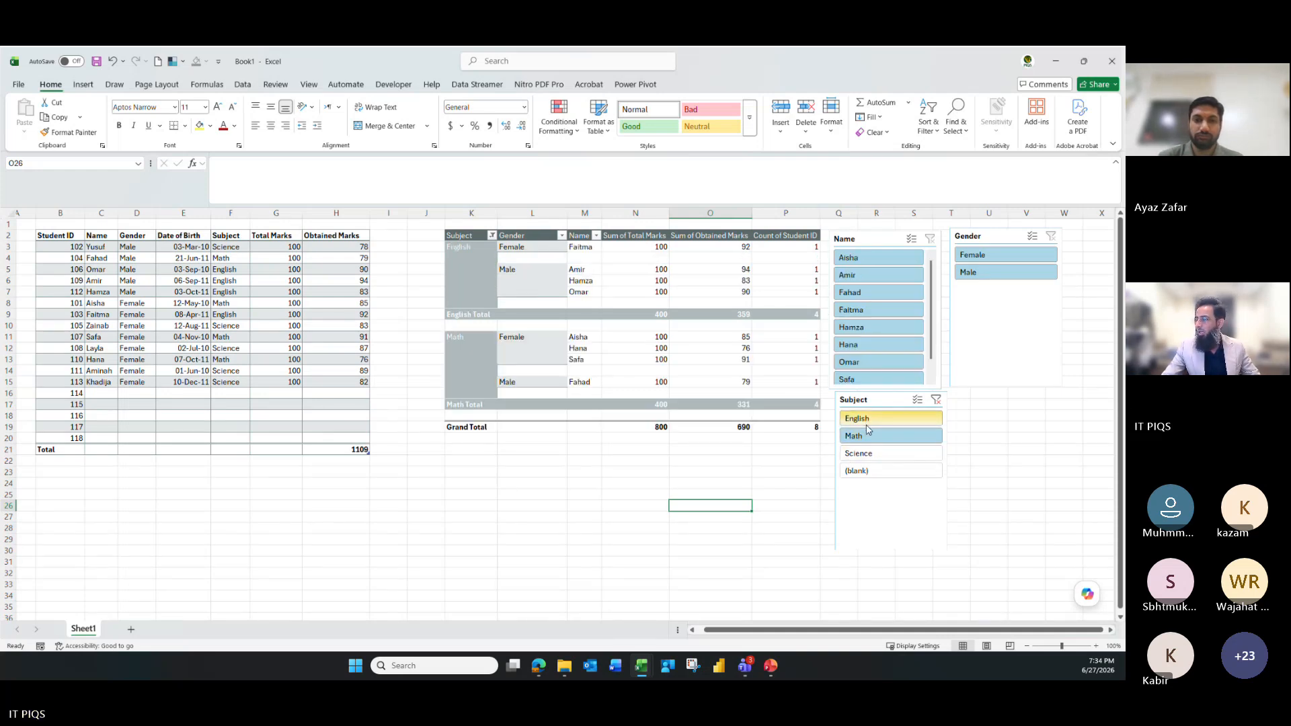
click(936, 401)
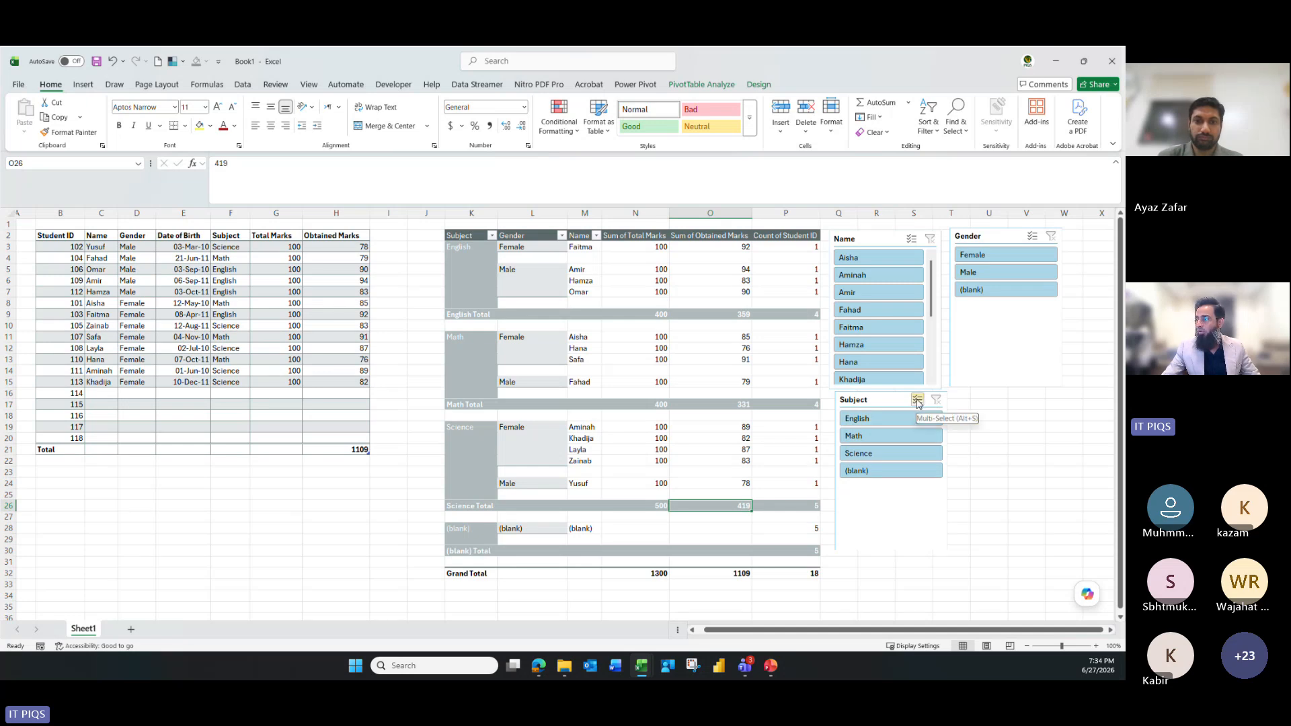
click(917, 400)
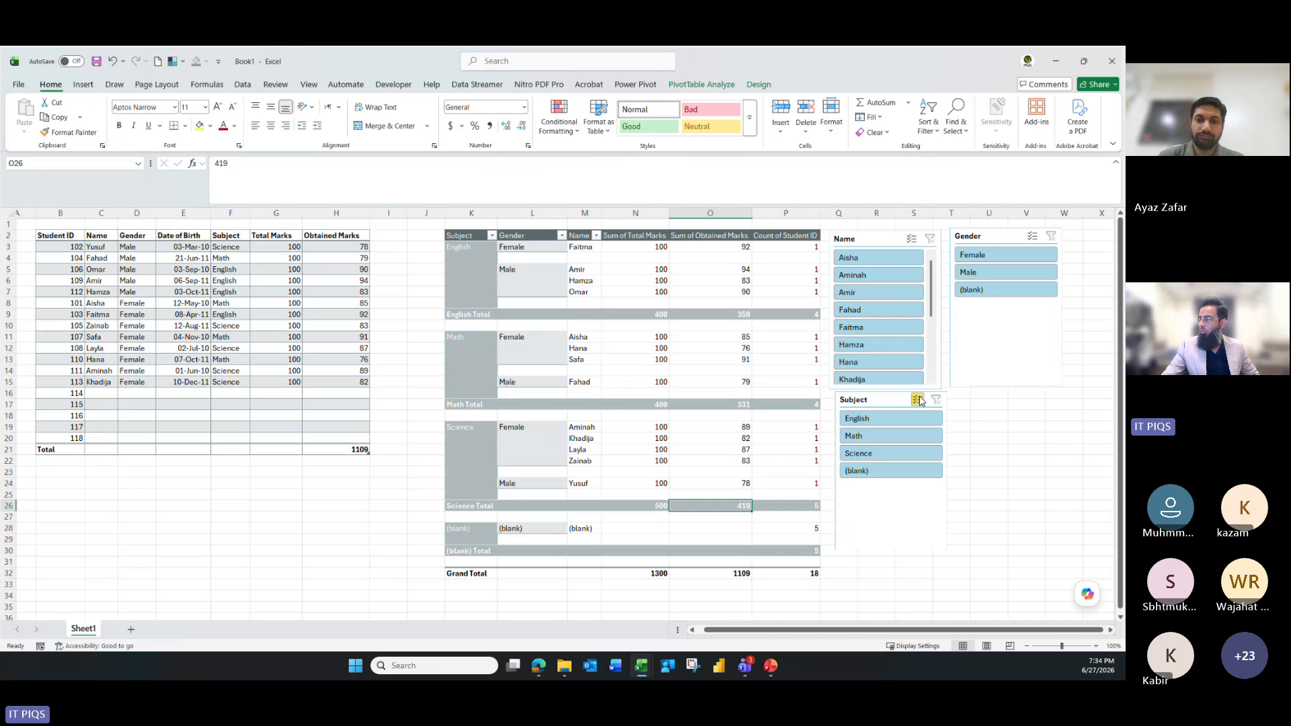
click(918, 401)
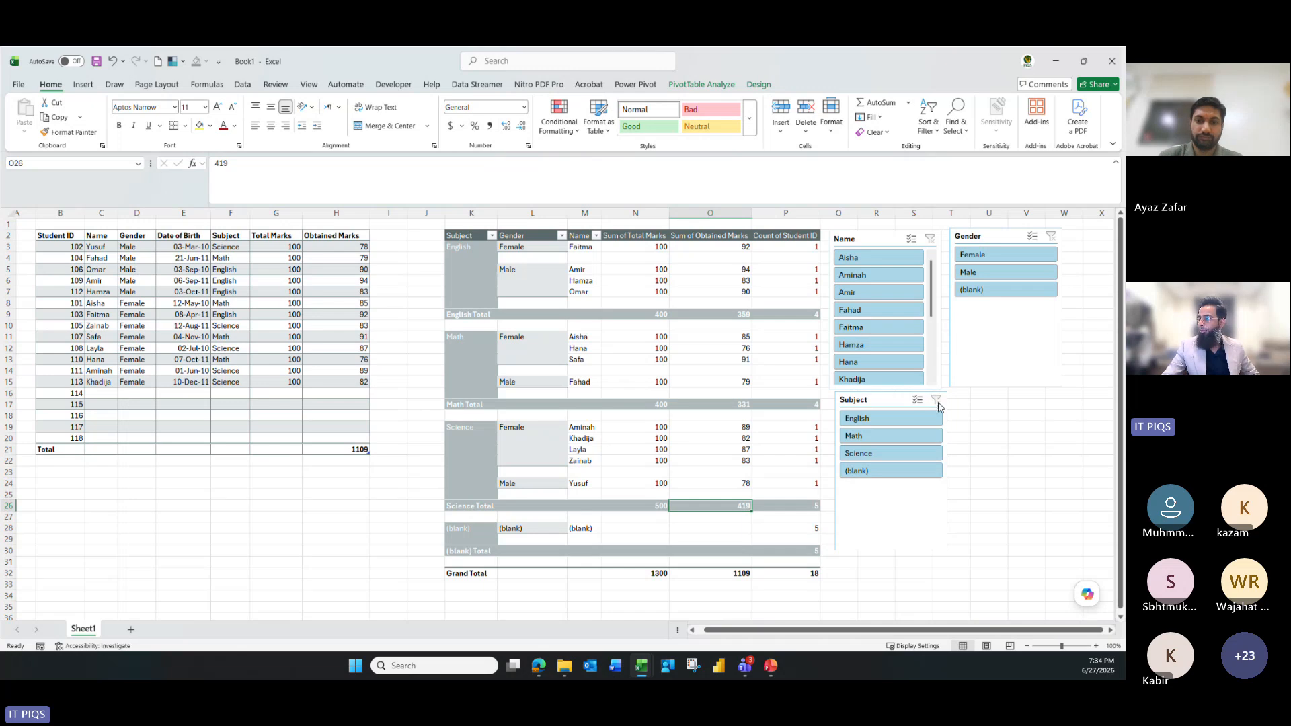
click(1004, 501)
click(646, 358)
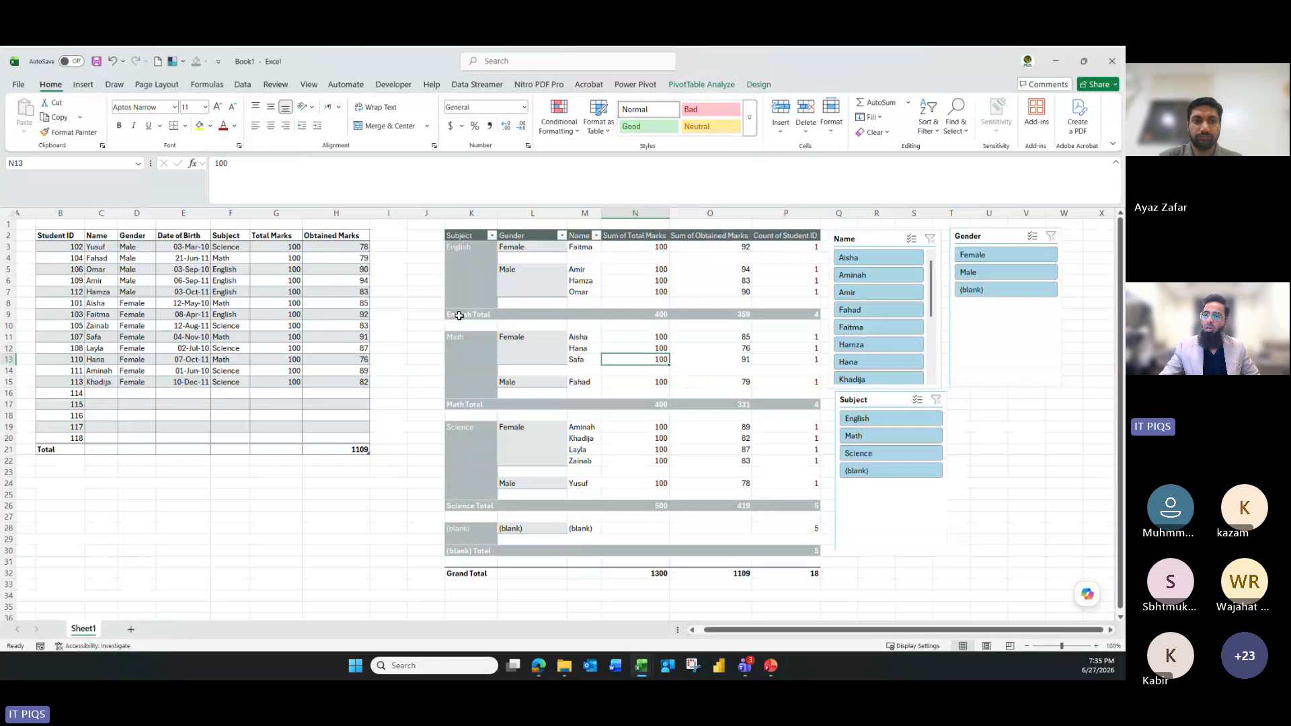
click(227, 339)
click(446, 326)
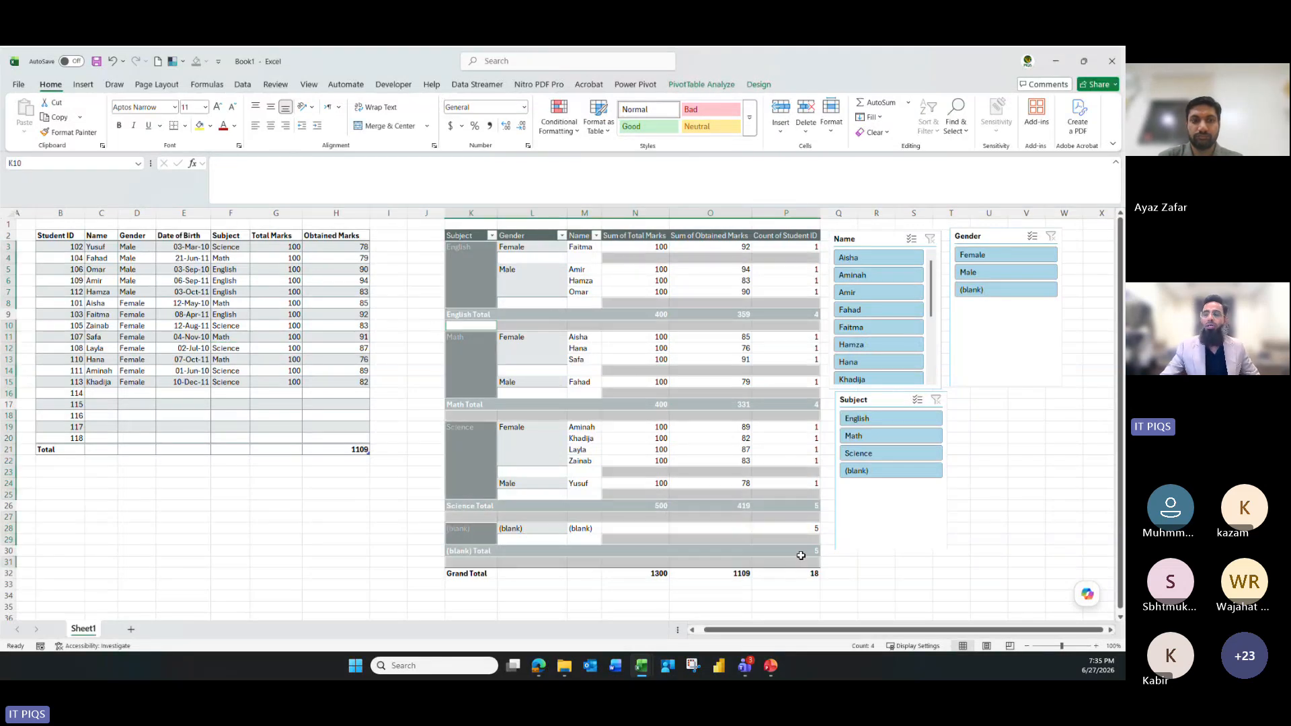
mouse_move(800, 555)
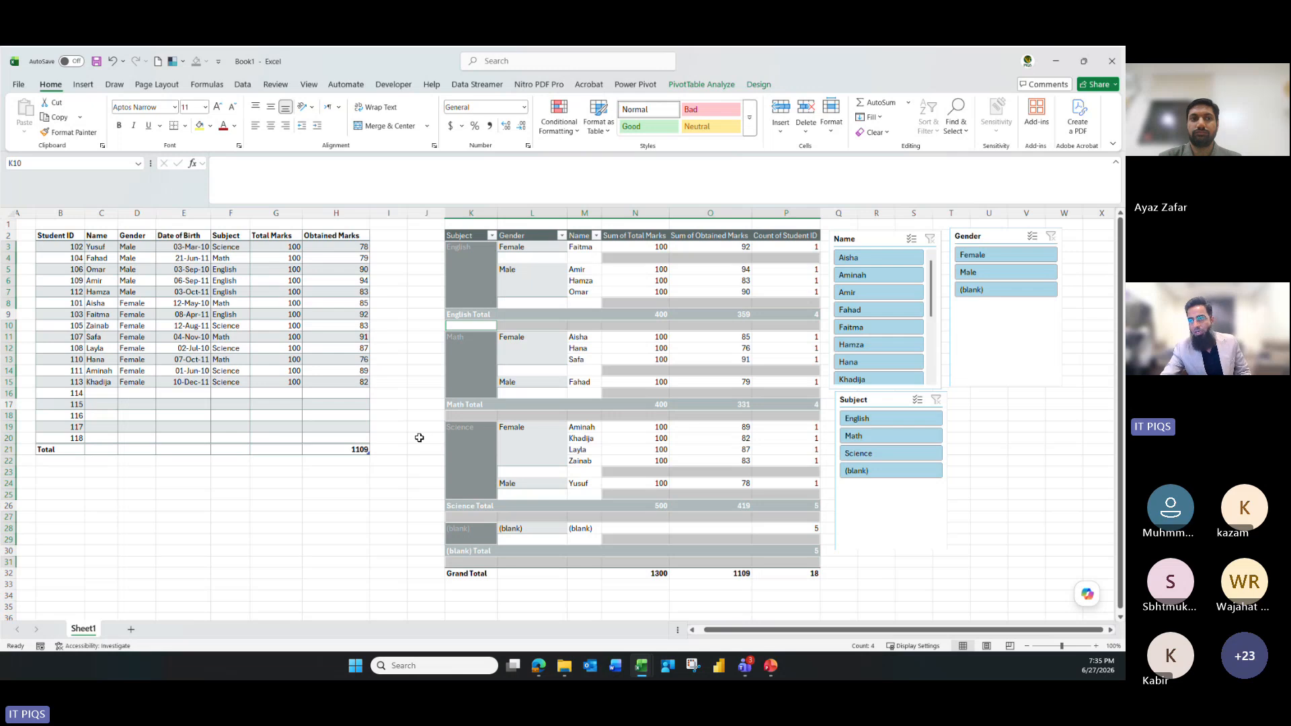
click(681, 429)
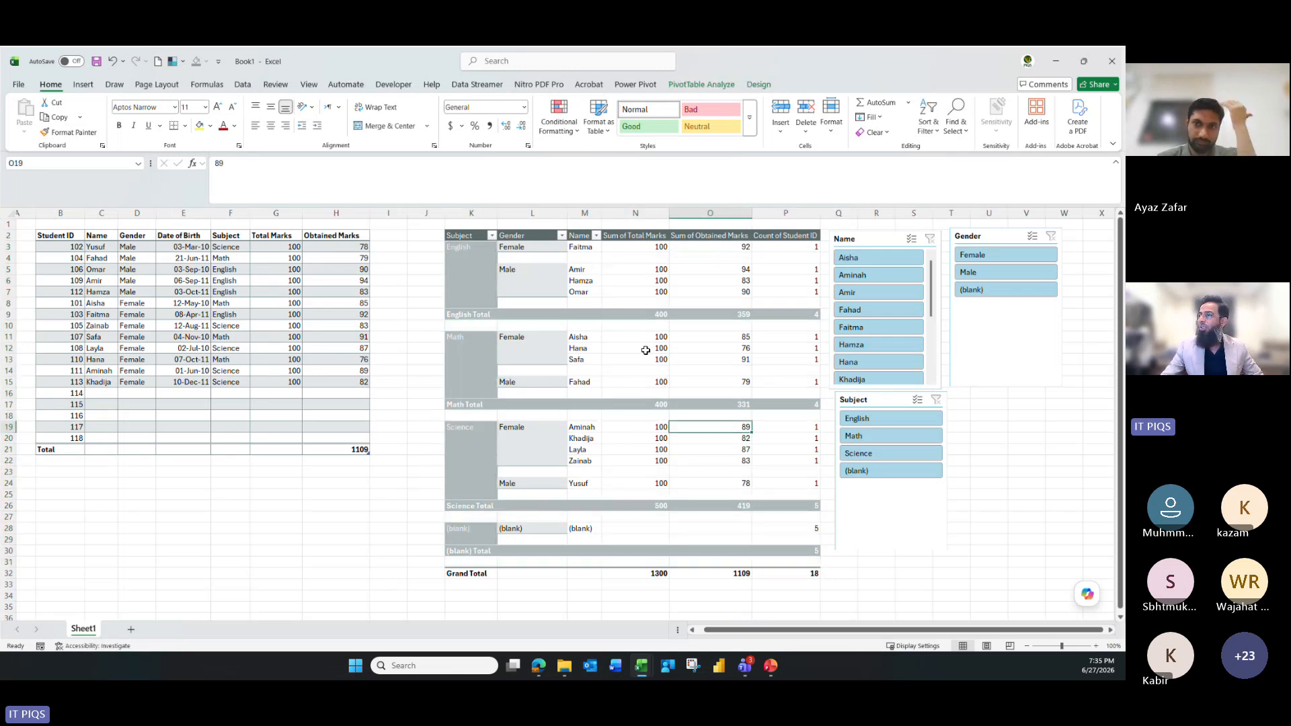
click(689, 86)
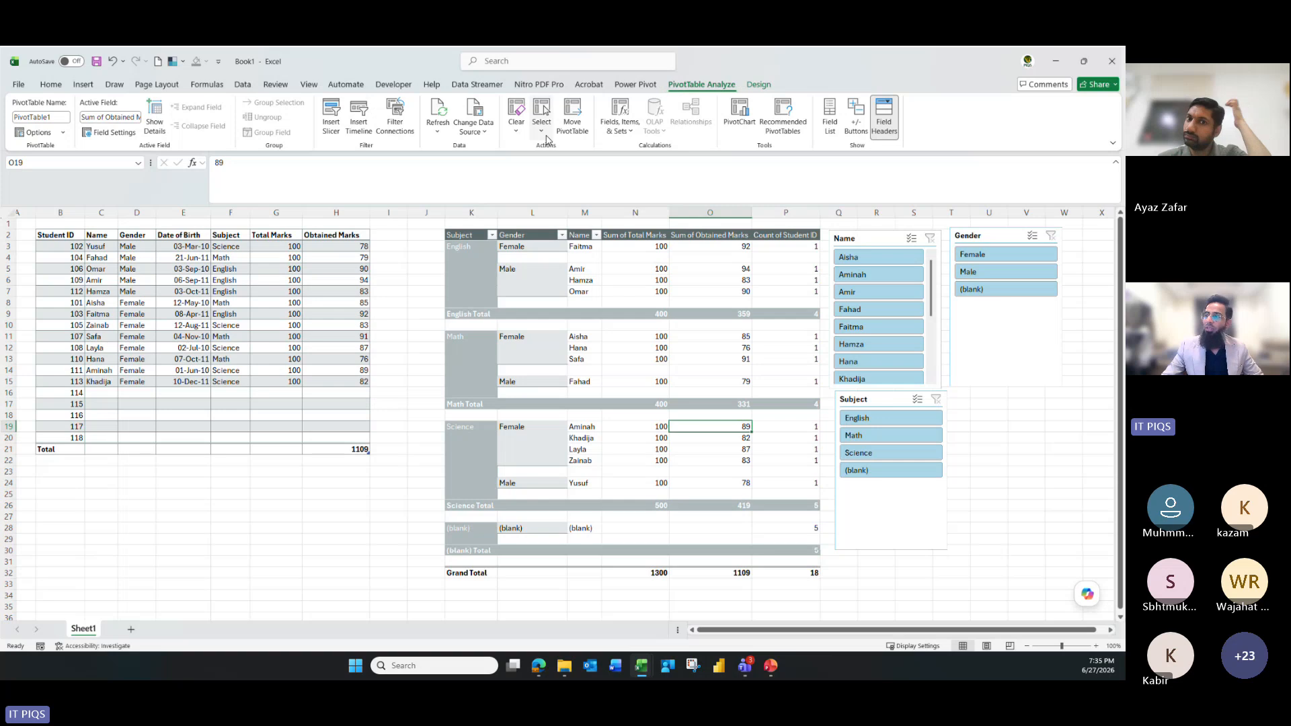
click(360, 127)
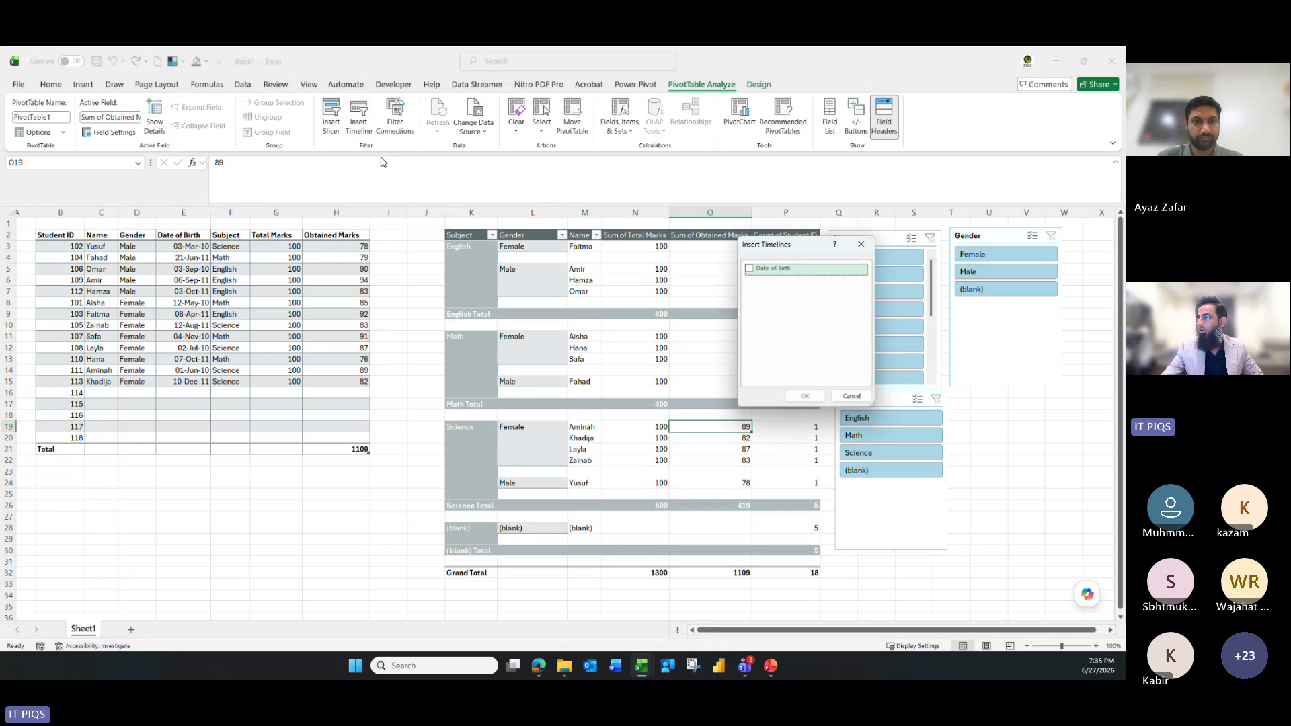
drag(777, 250, 813, 250)
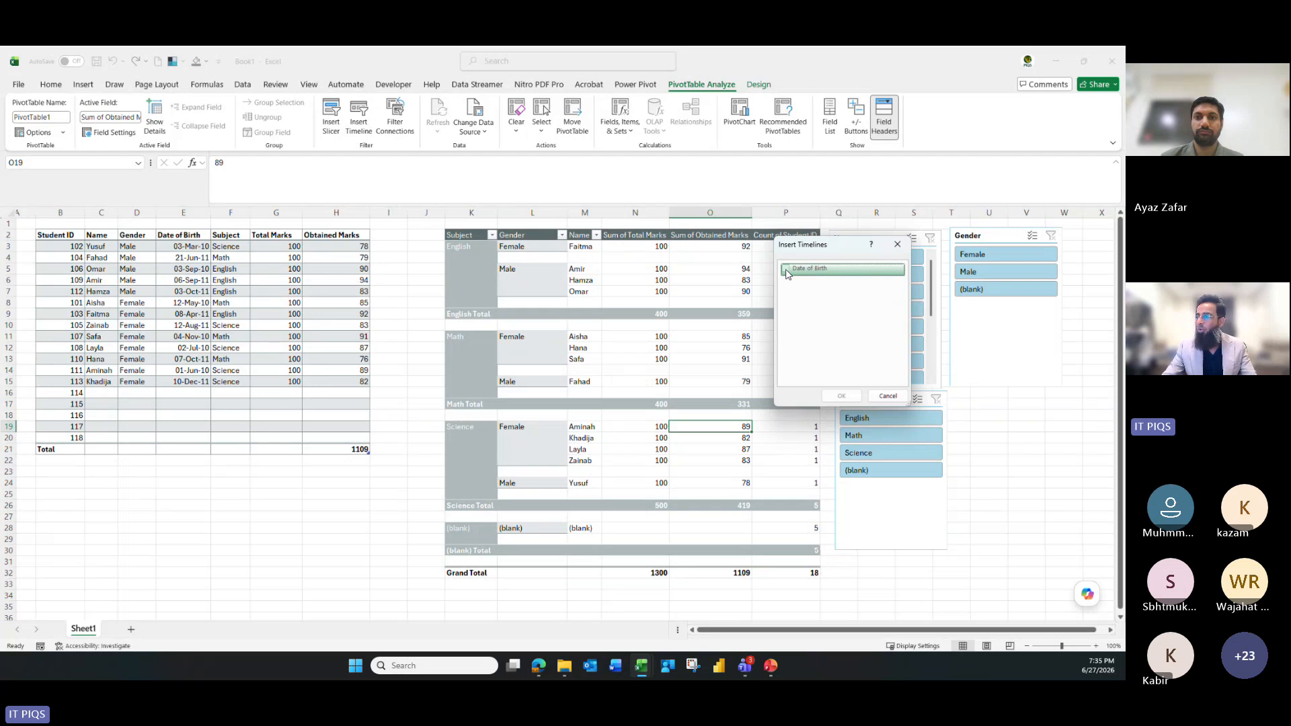
key(Escape)
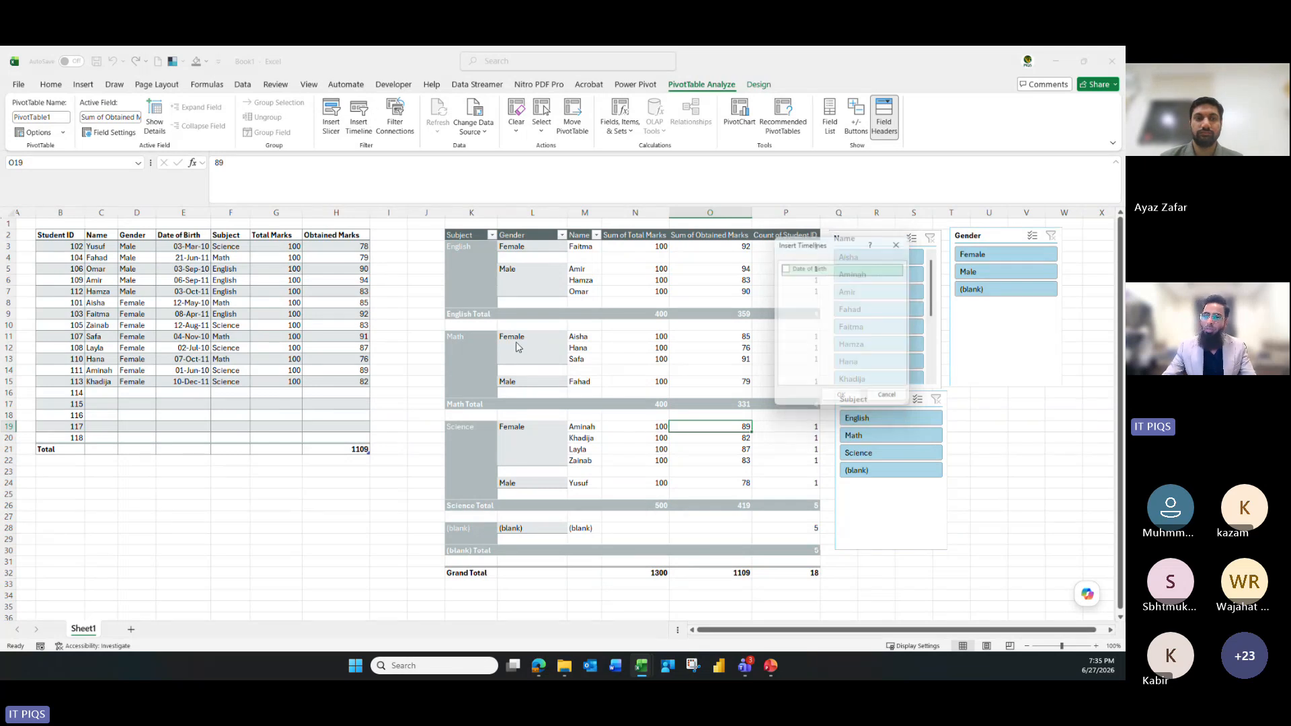
drag(192, 247, 184, 437)
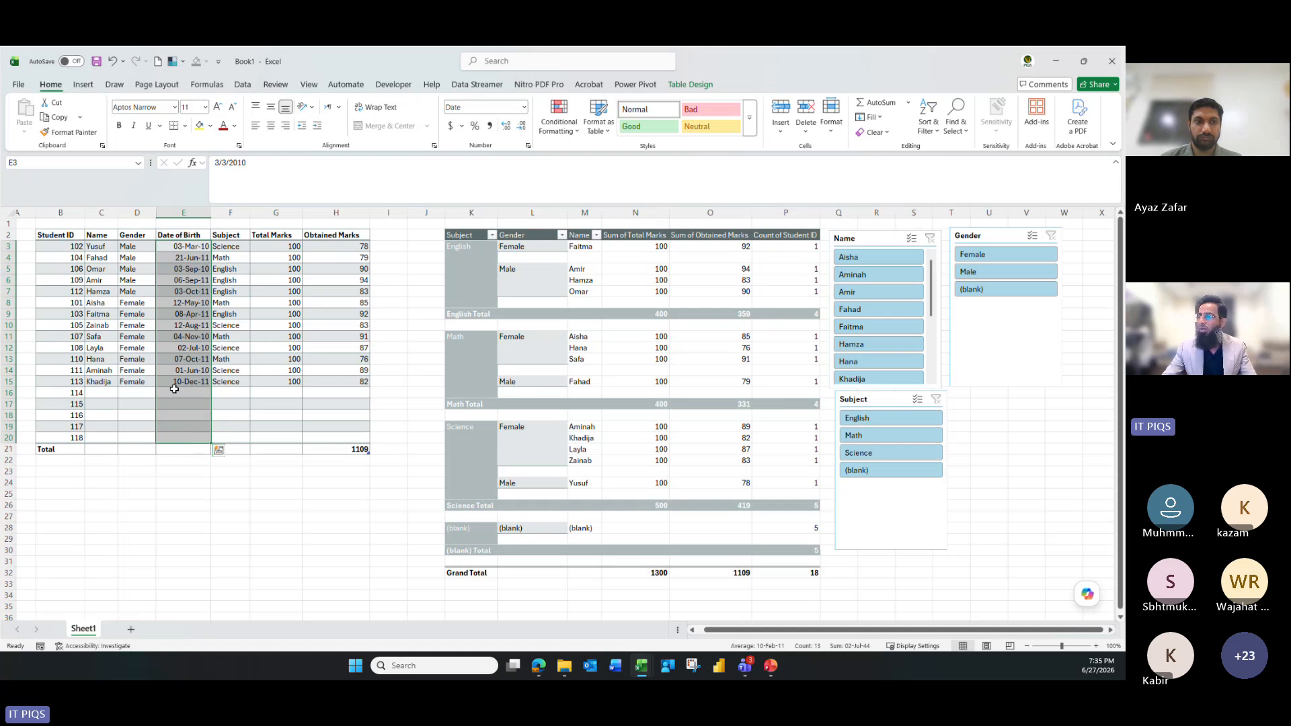
Insert a Date of Birth timeline for the pivot table and place it below the student marks table
click(582, 336)
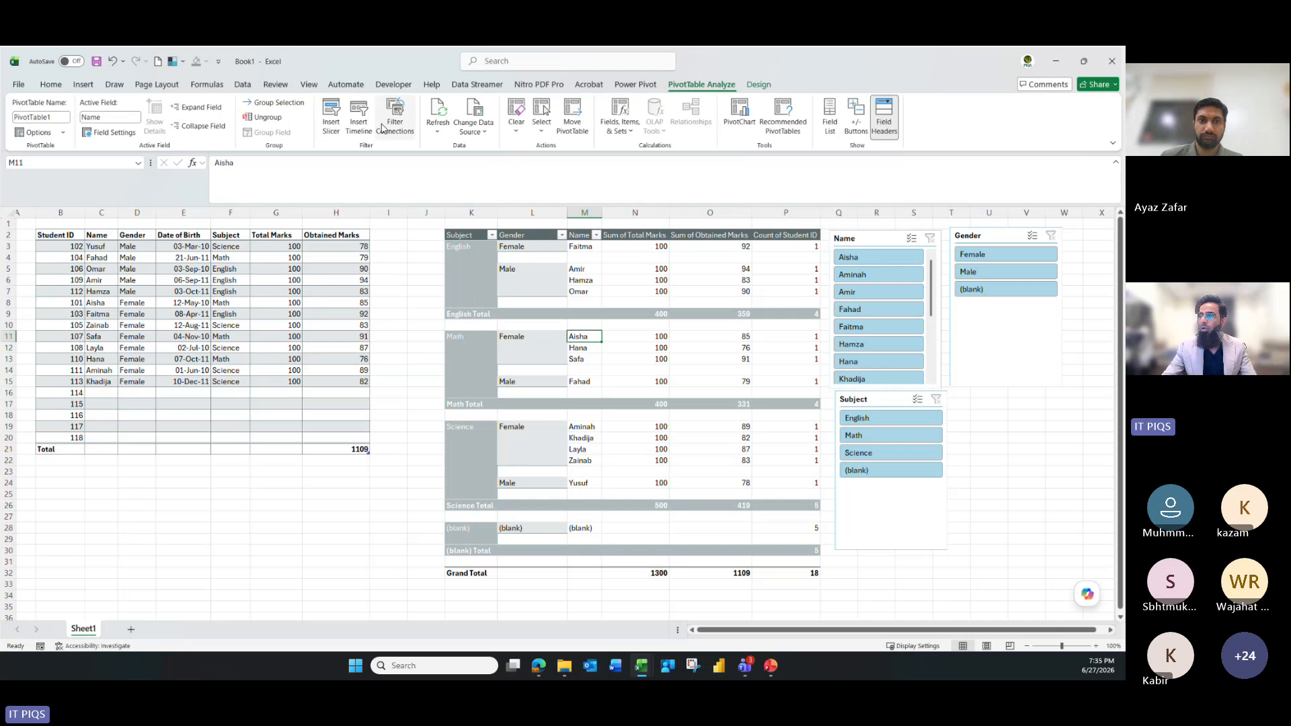
click(359, 117)
click(786, 268)
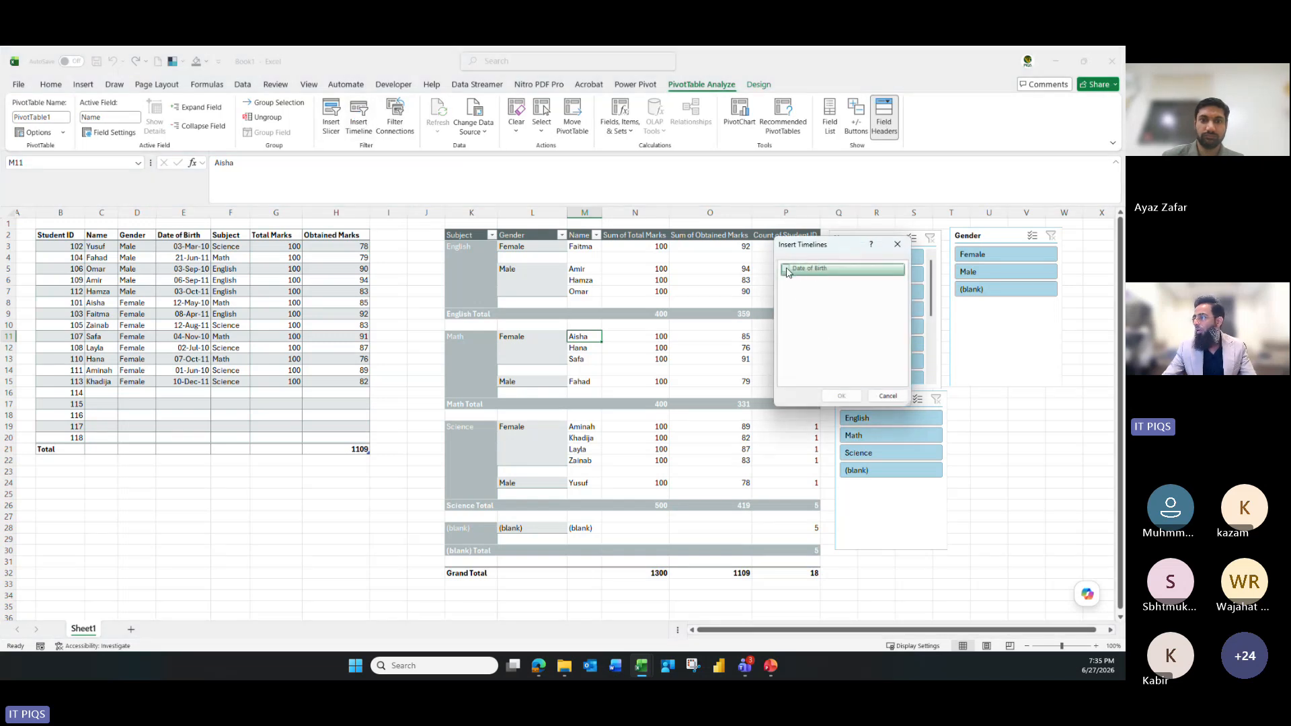
click(841, 396)
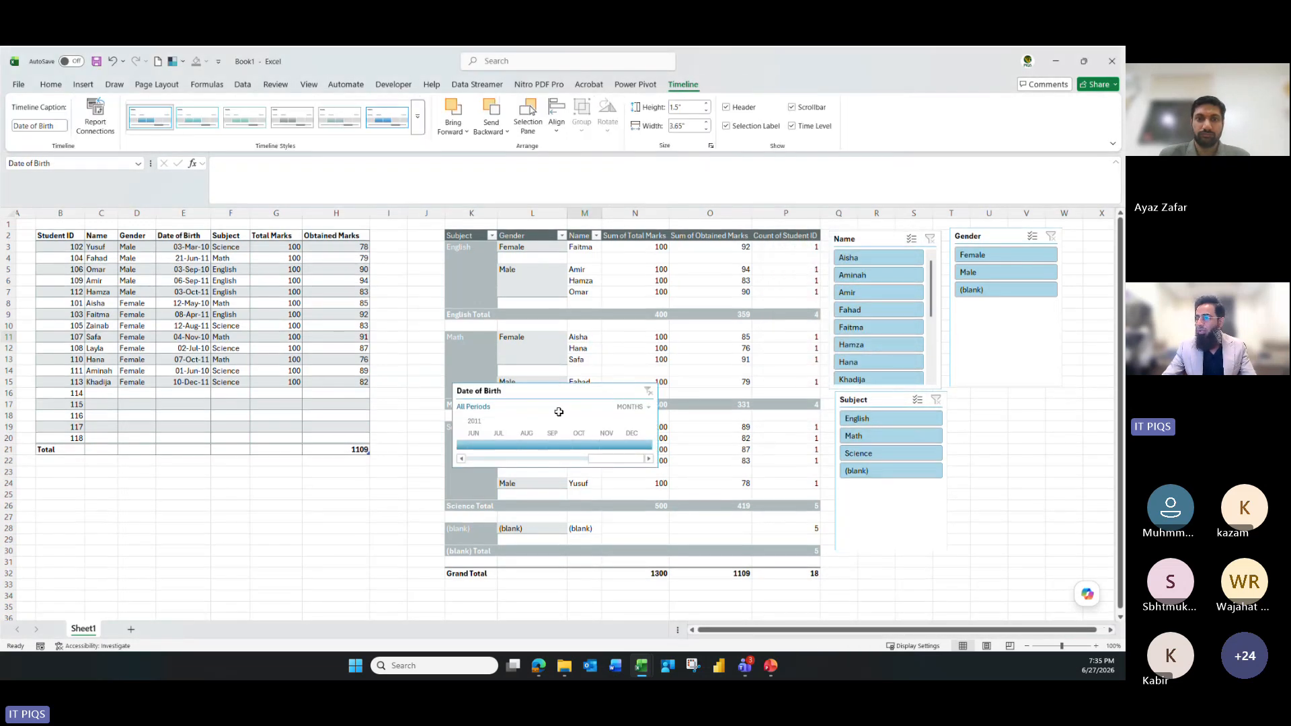
drag(505, 396, 227, 477)
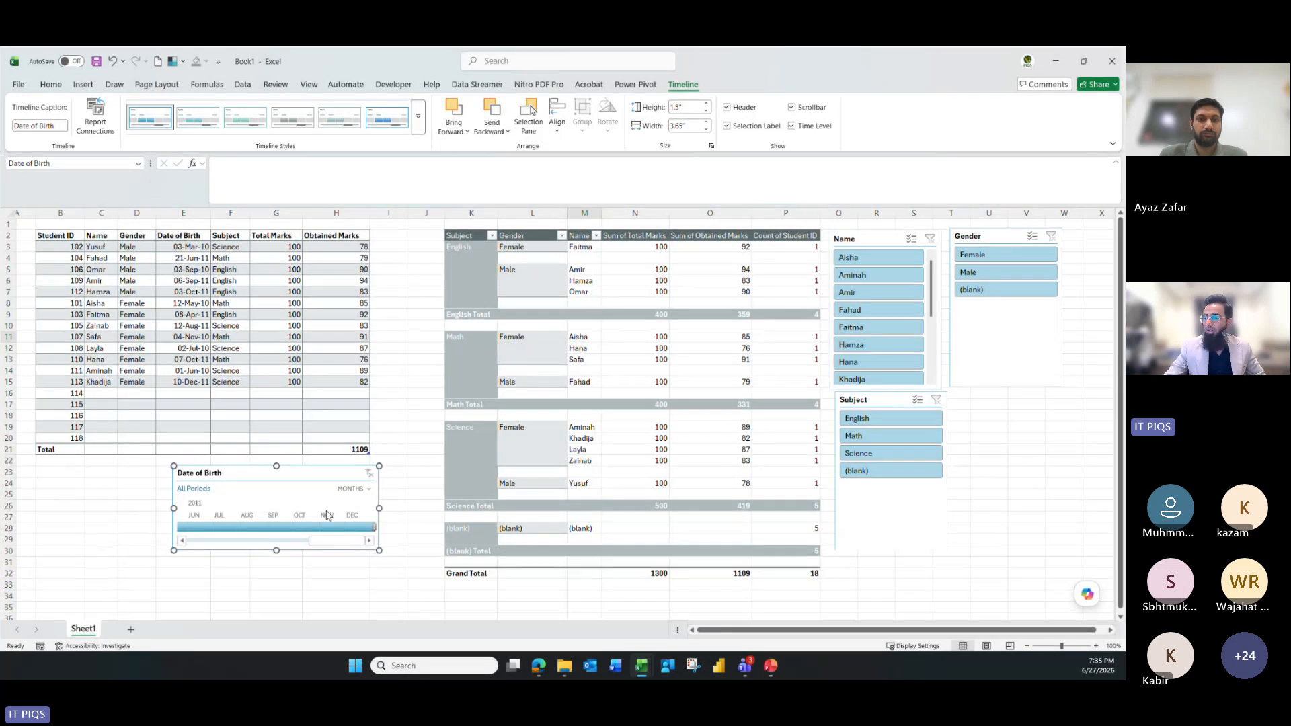
Set the Date of Birth cell in the student table's total row to Max, and inspect its formula
click(199, 247)
drag(199, 247, 185, 382)
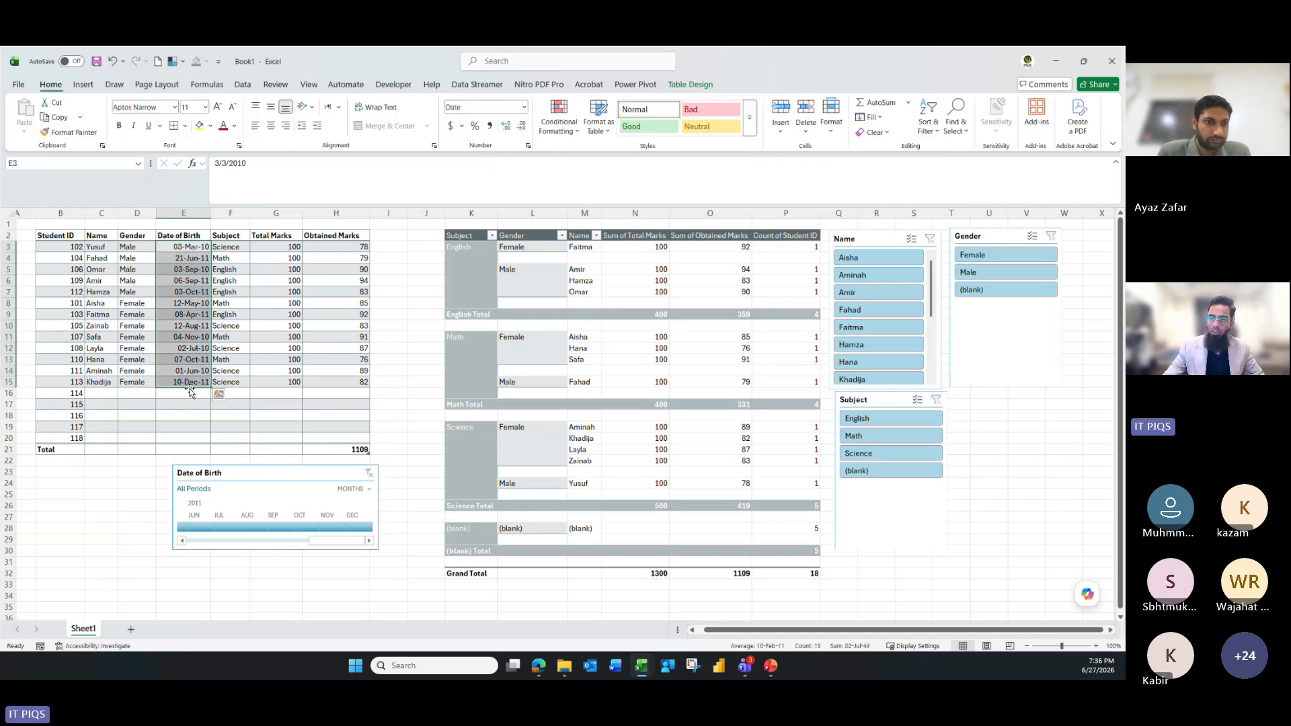
click(202, 450)
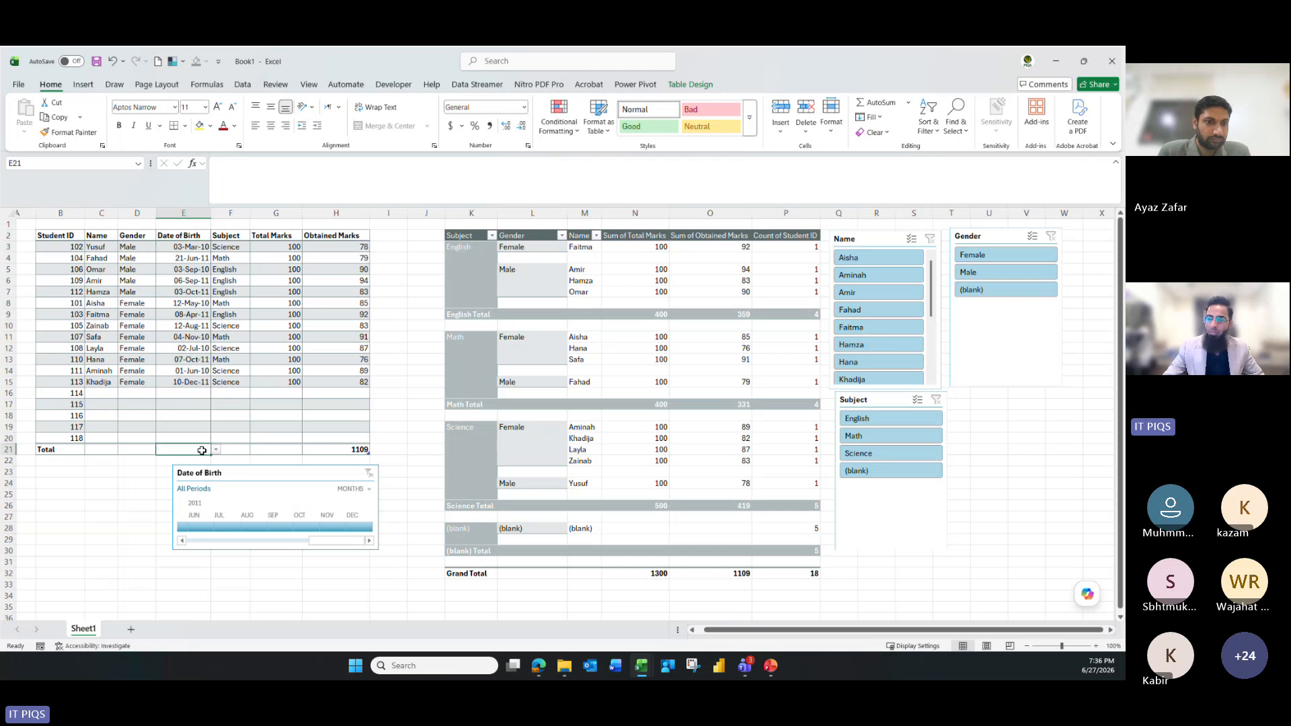
click(216, 449)
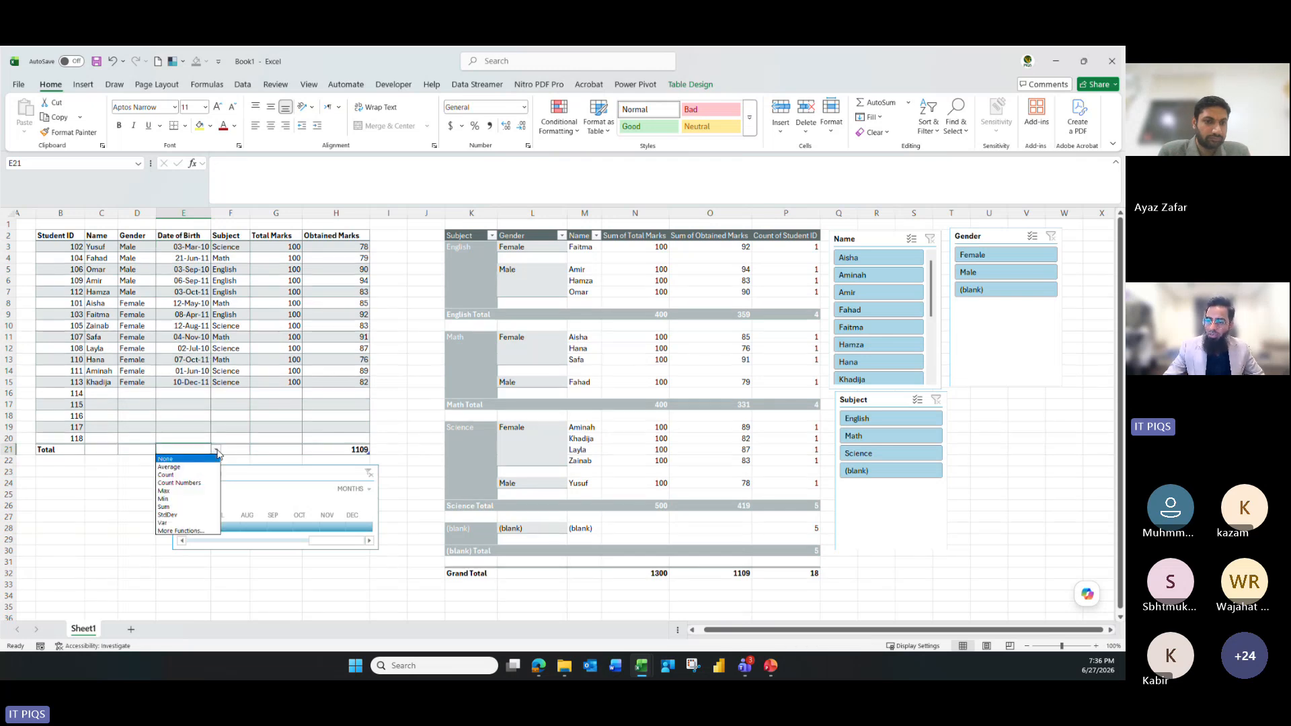
click(182, 491)
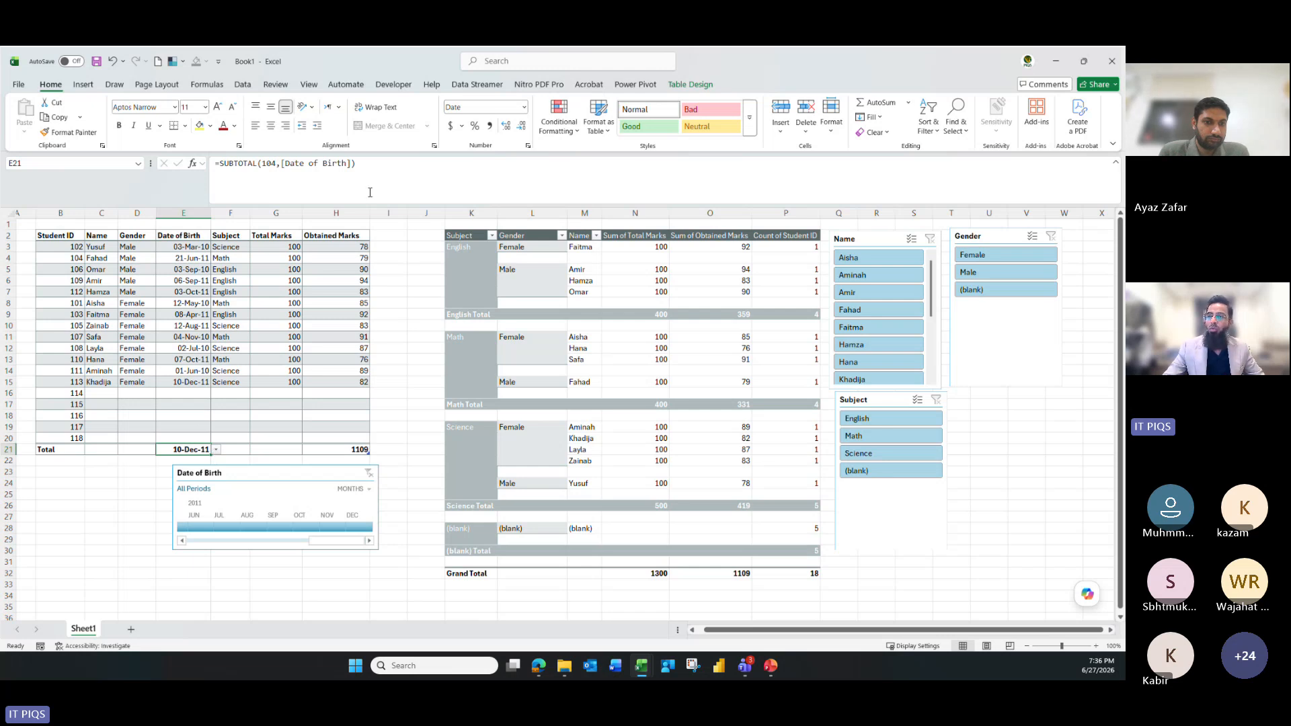
click(333, 165)
key(Escape)
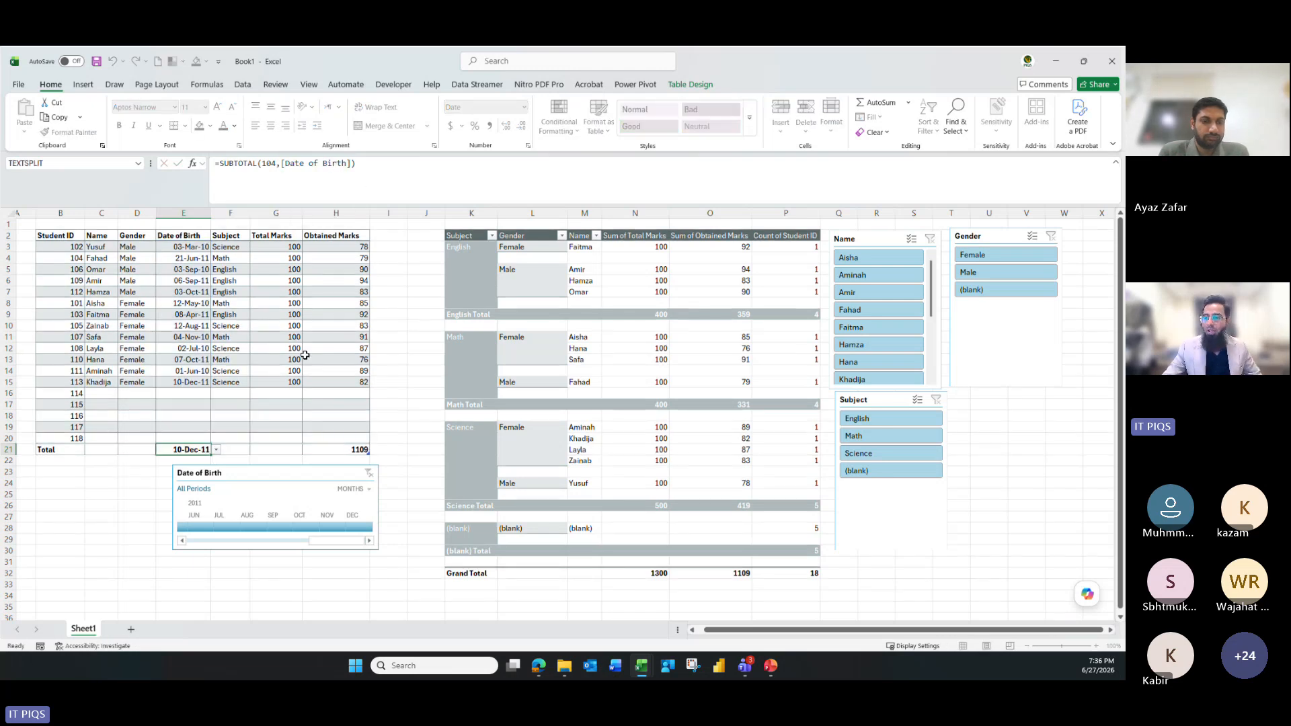
Switch the Date of Birth total in the student table to Min, and clear that total cell
click(216, 449)
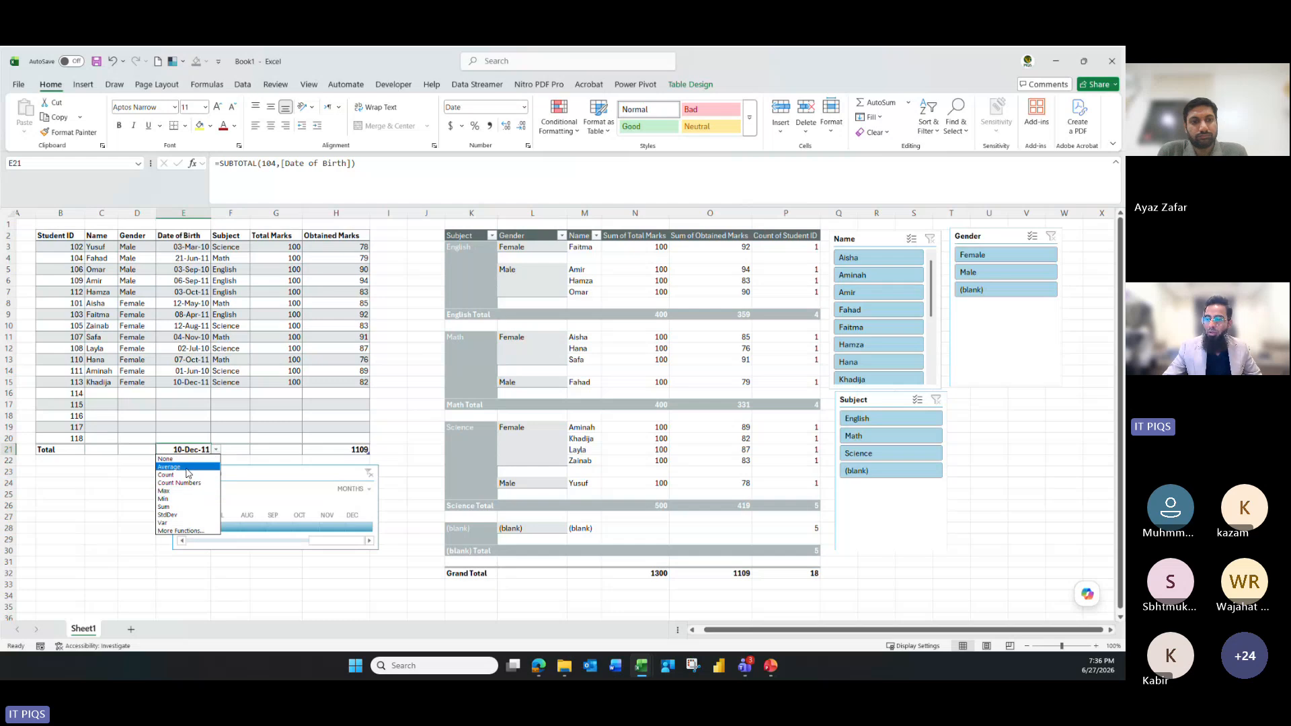
click(172, 501)
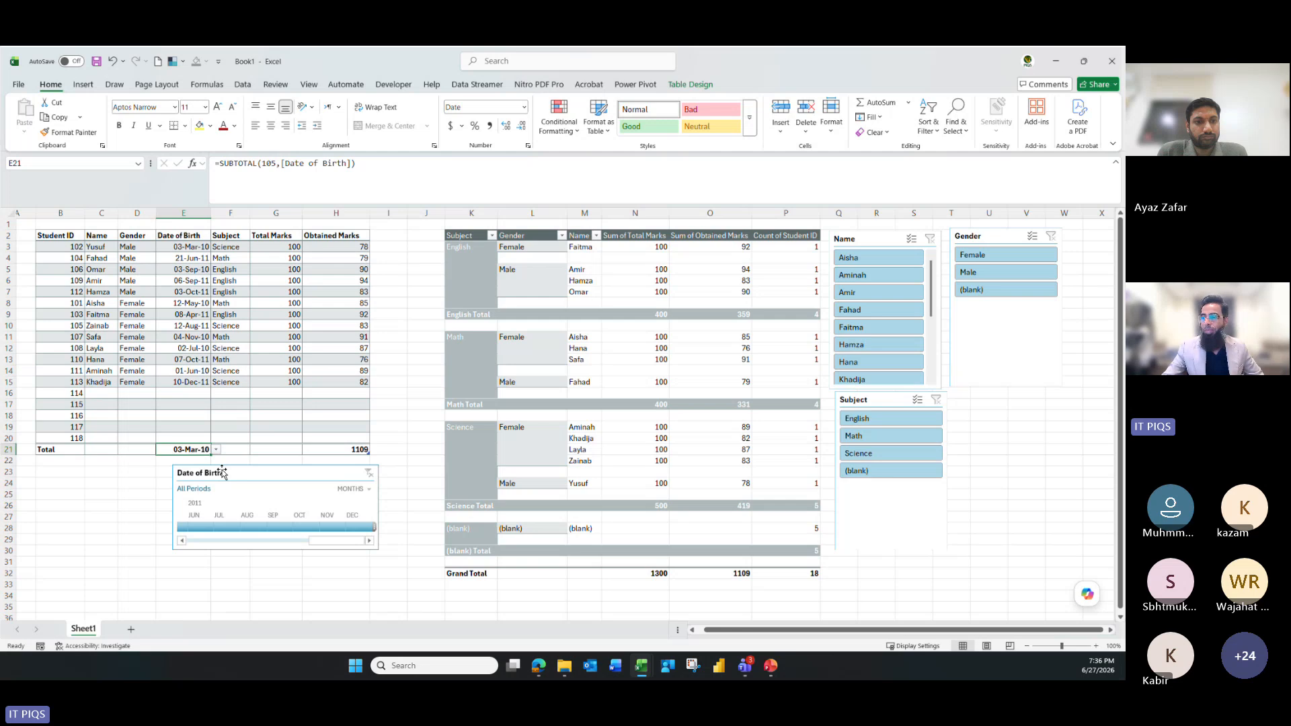
key(Delete)
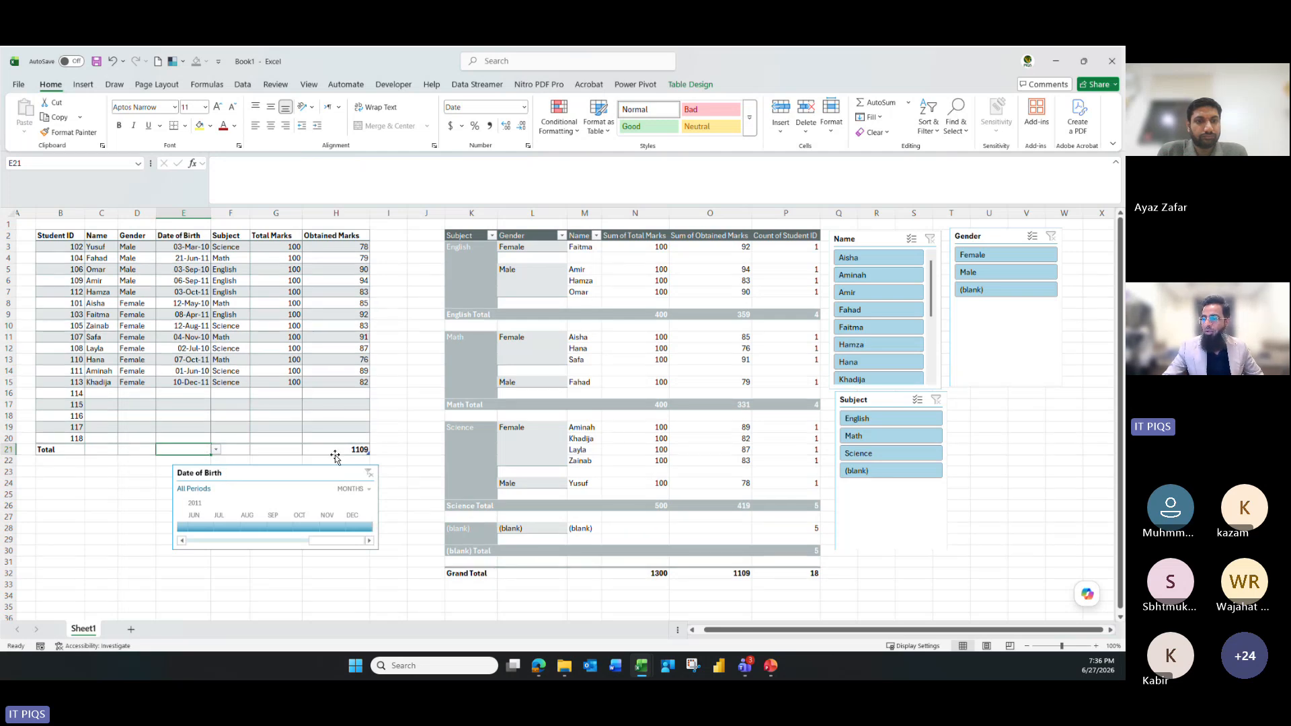
Switch the Obtained Marks total in the student table to Average, to Count and back to Sum
click(363, 450)
click(374, 449)
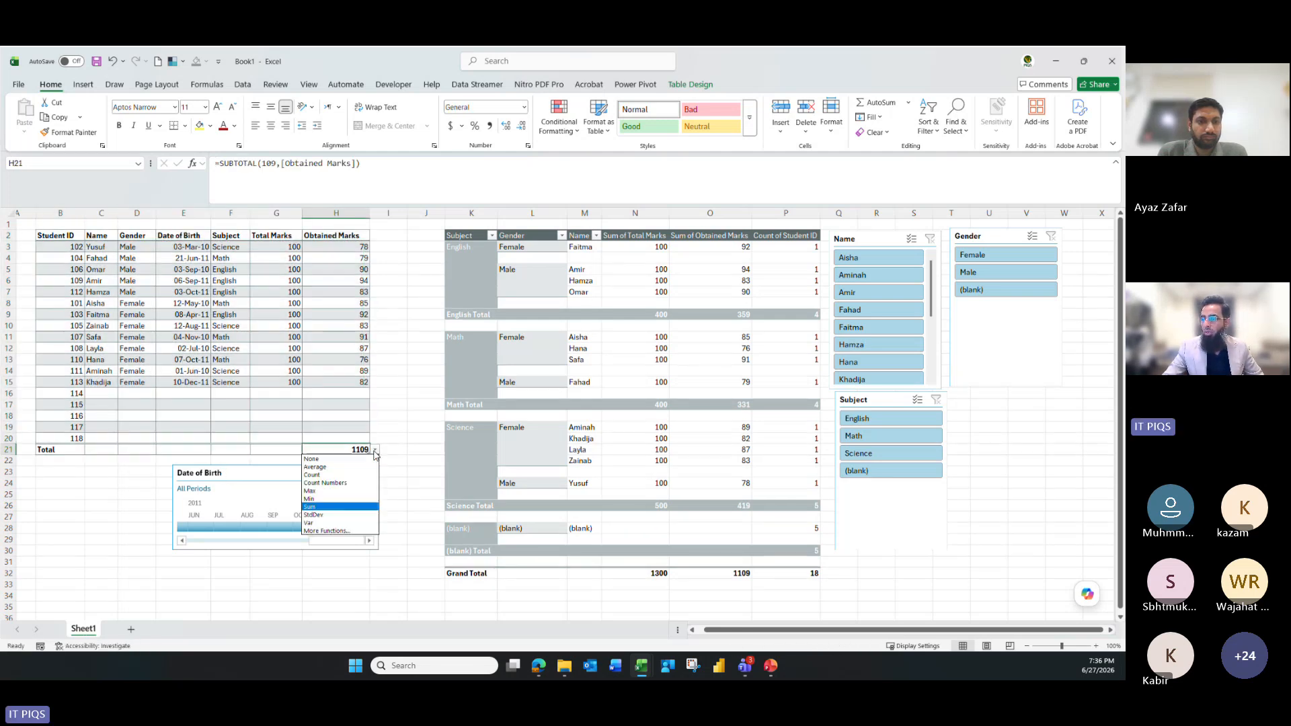
click(347, 466)
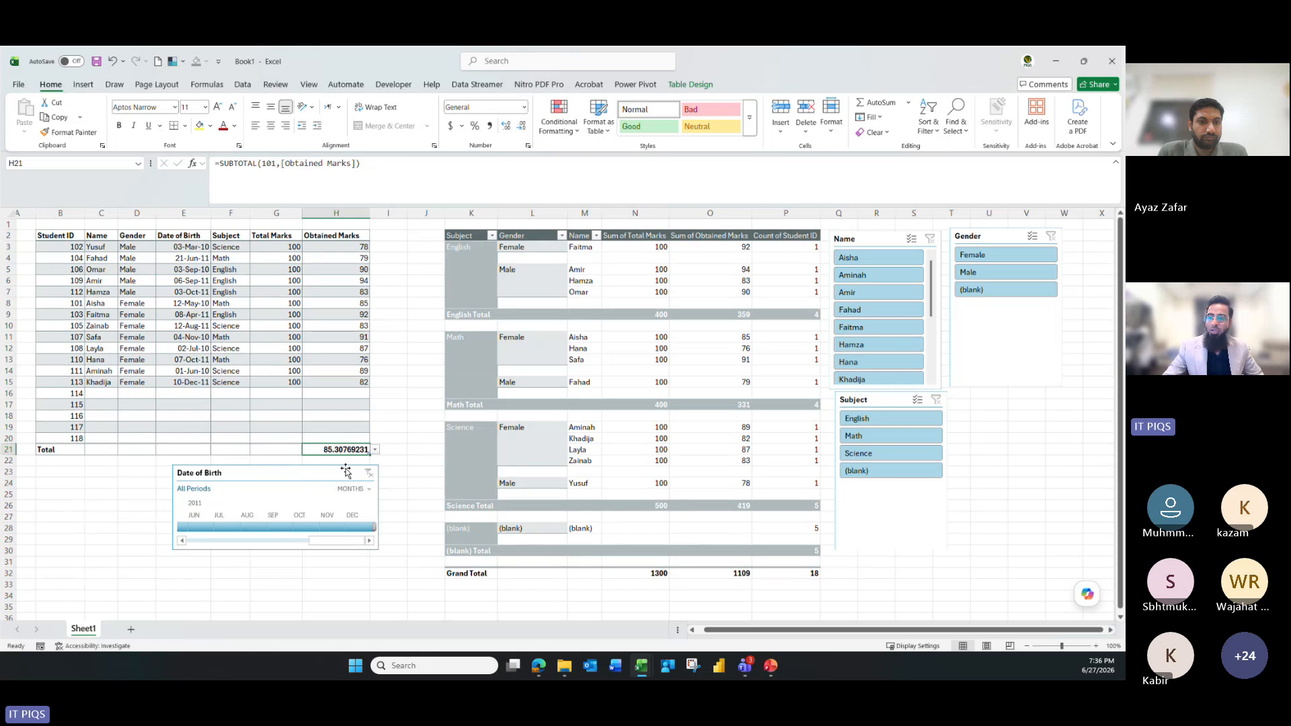
click(374, 449)
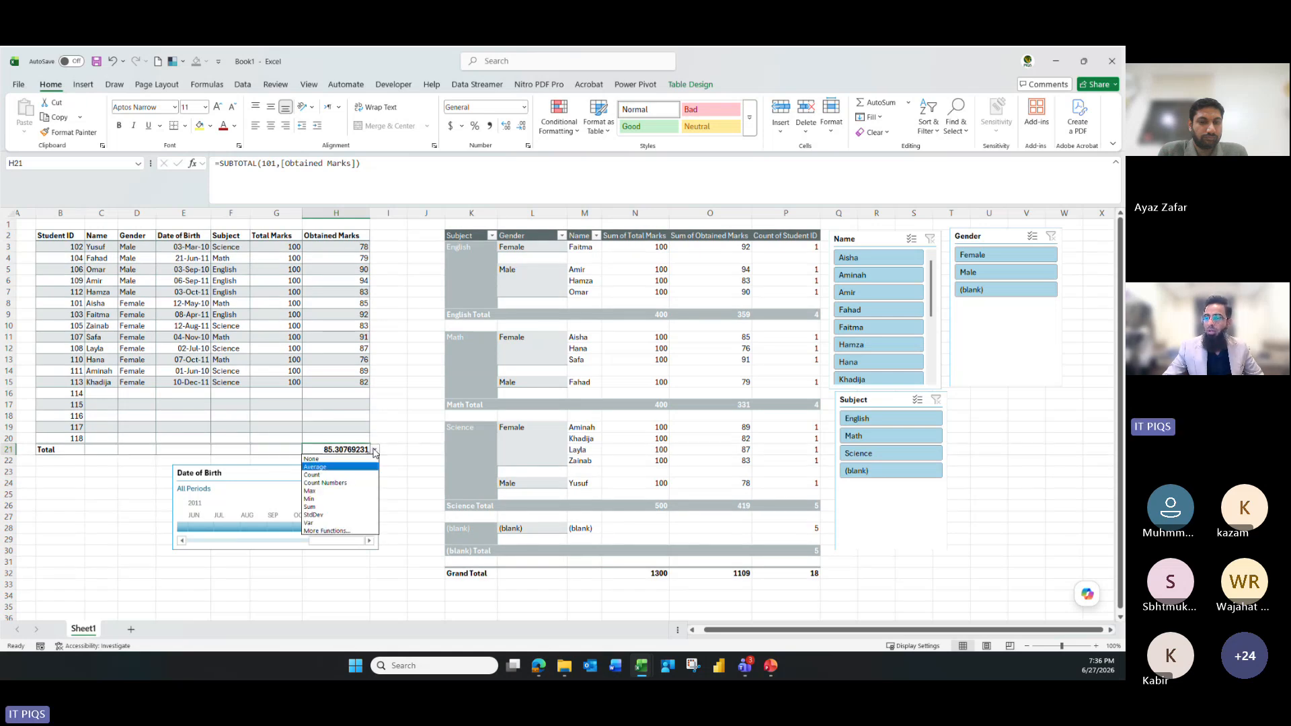
click(342, 475)
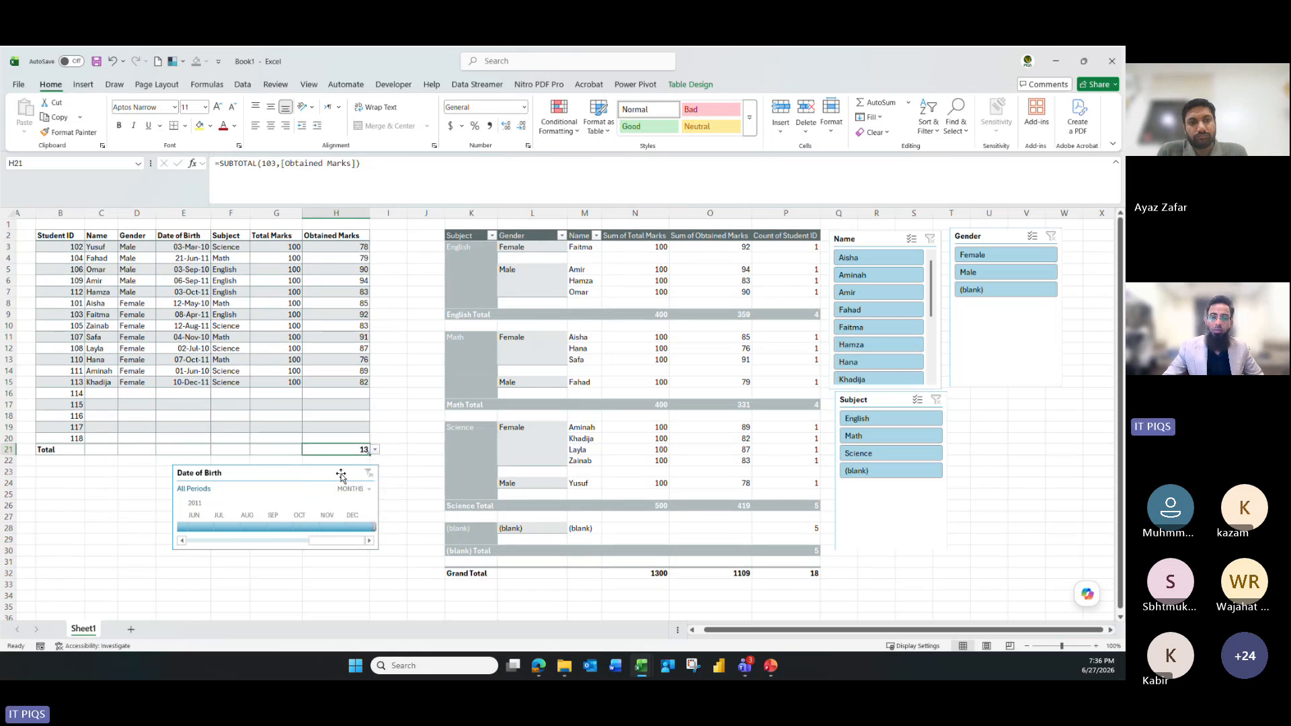
click(375, 450)
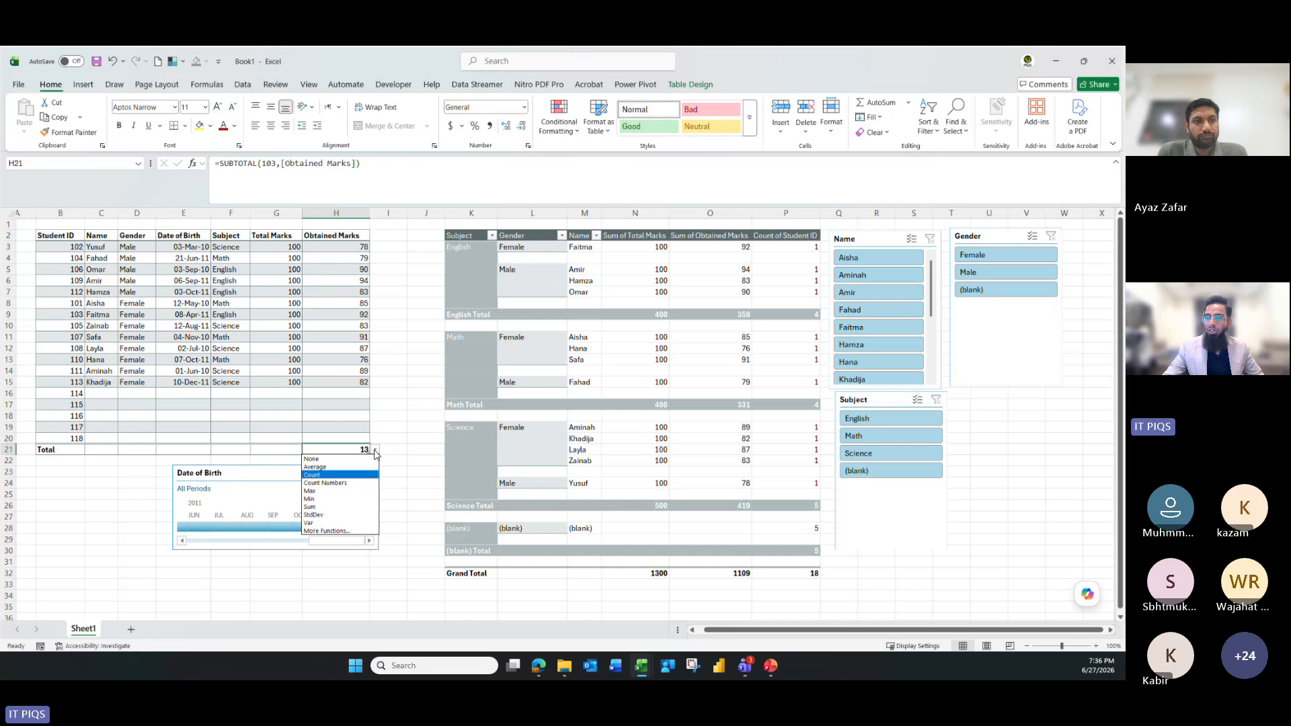
click(330, 507)
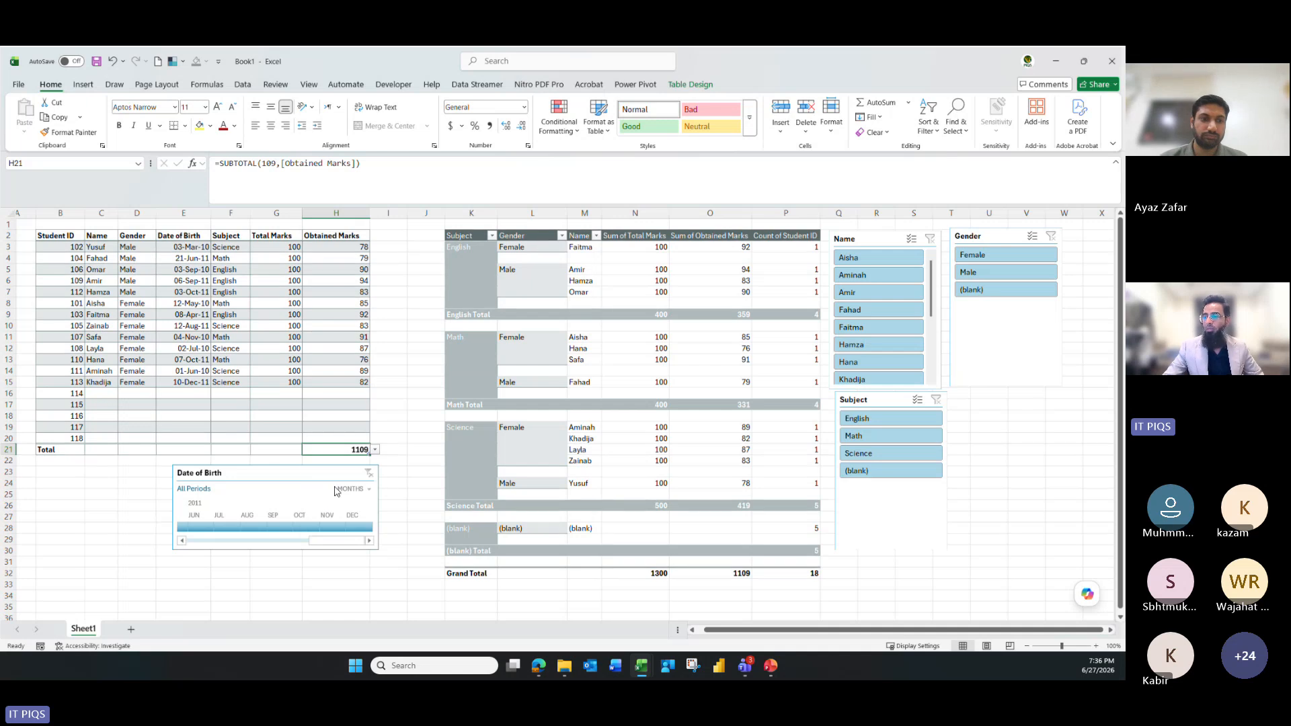
click(388, 404)
Shift the Date of Birth timeline slightly, filter it to October 2011, and highlight the matching rows in the student table
click(339, 485)
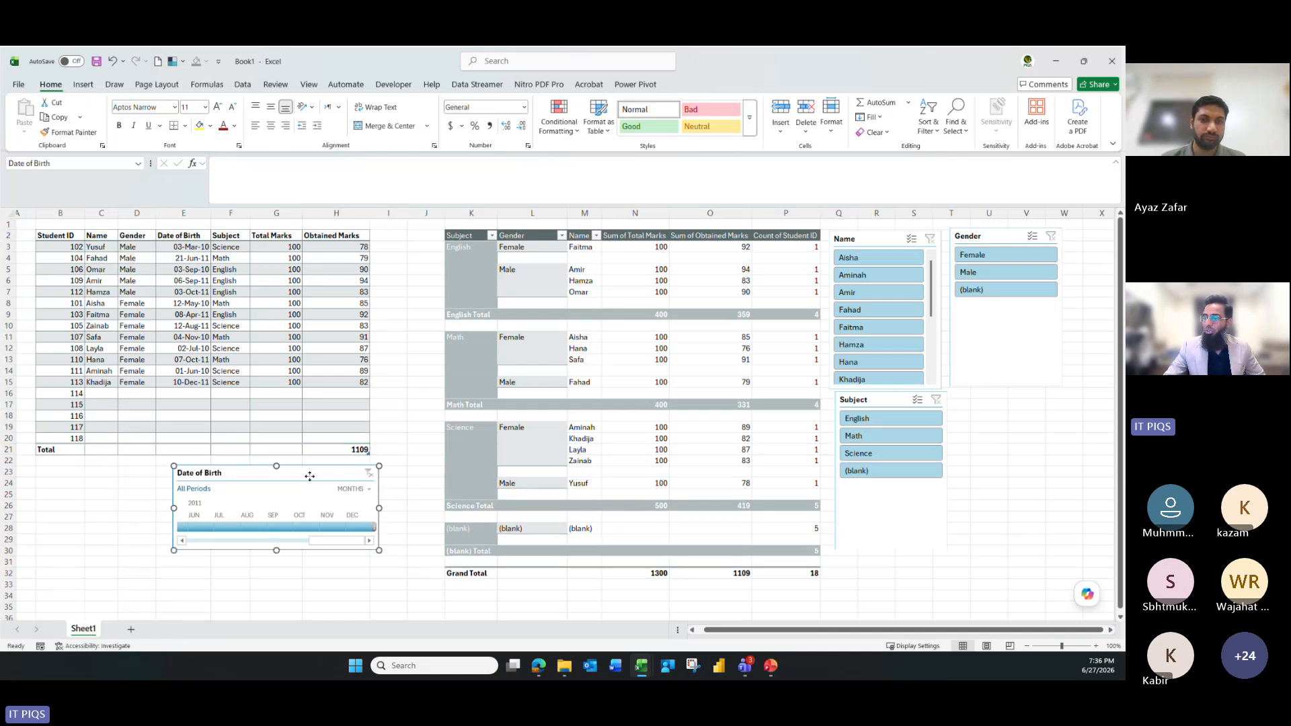
drag(338, 485, 363, 482)
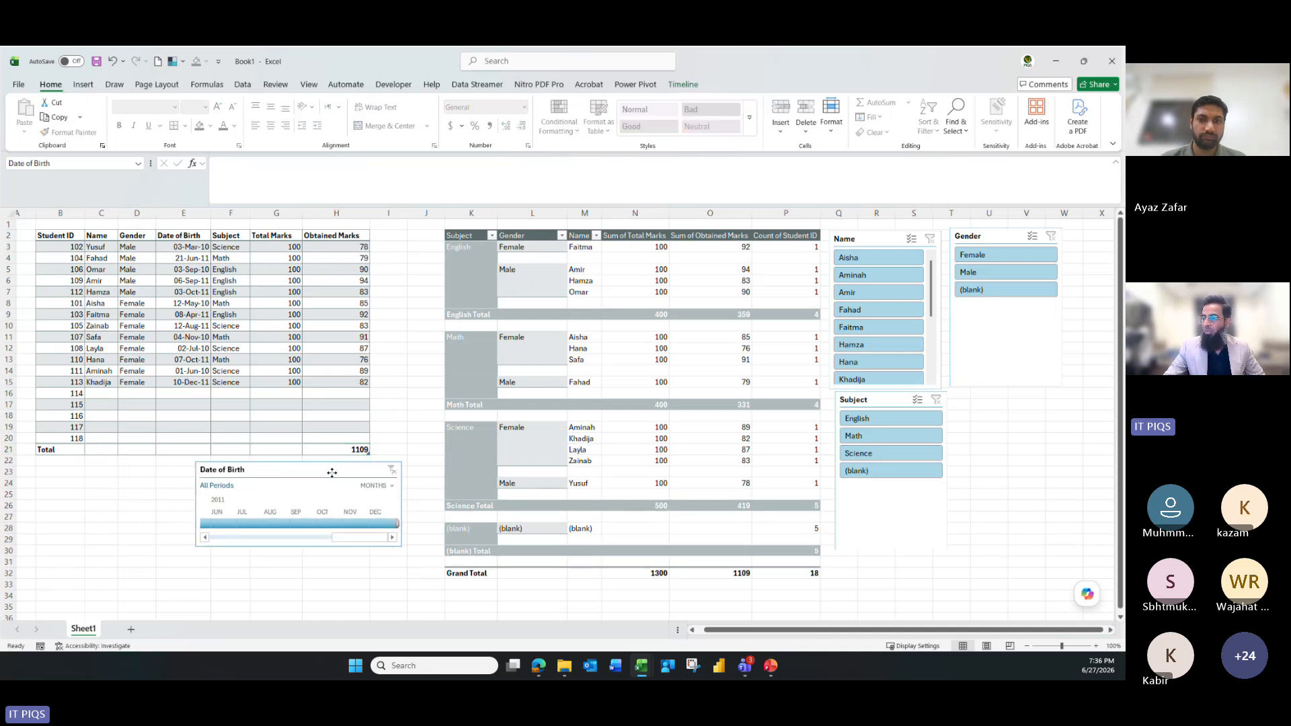
click(325, 525)
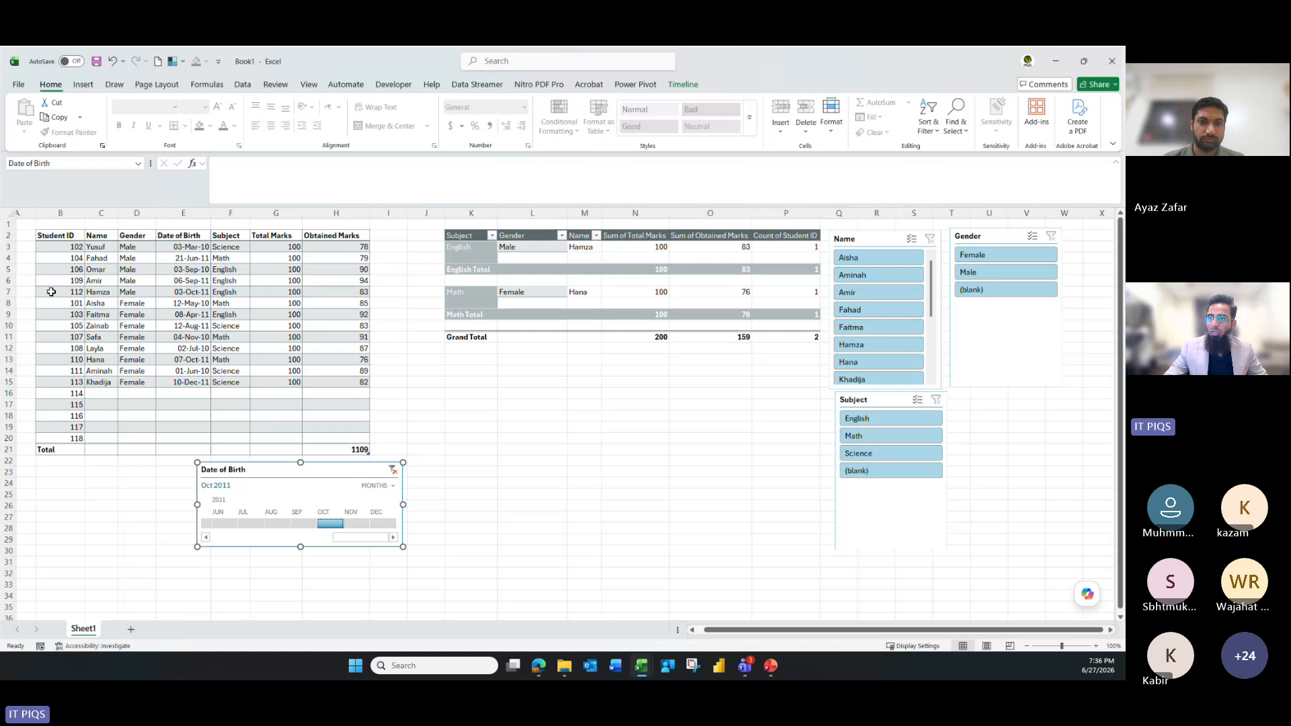
drag(51, 292, 302, 291)
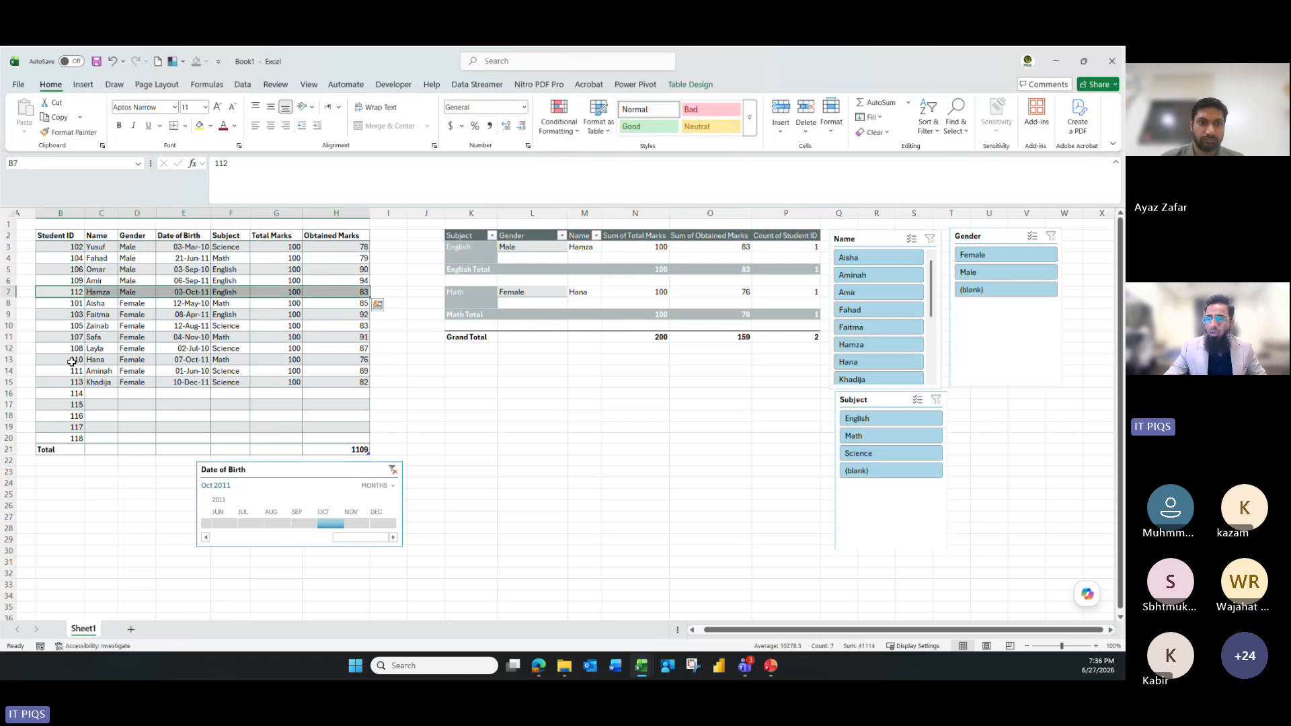
drag(64, 362, 349, 360)
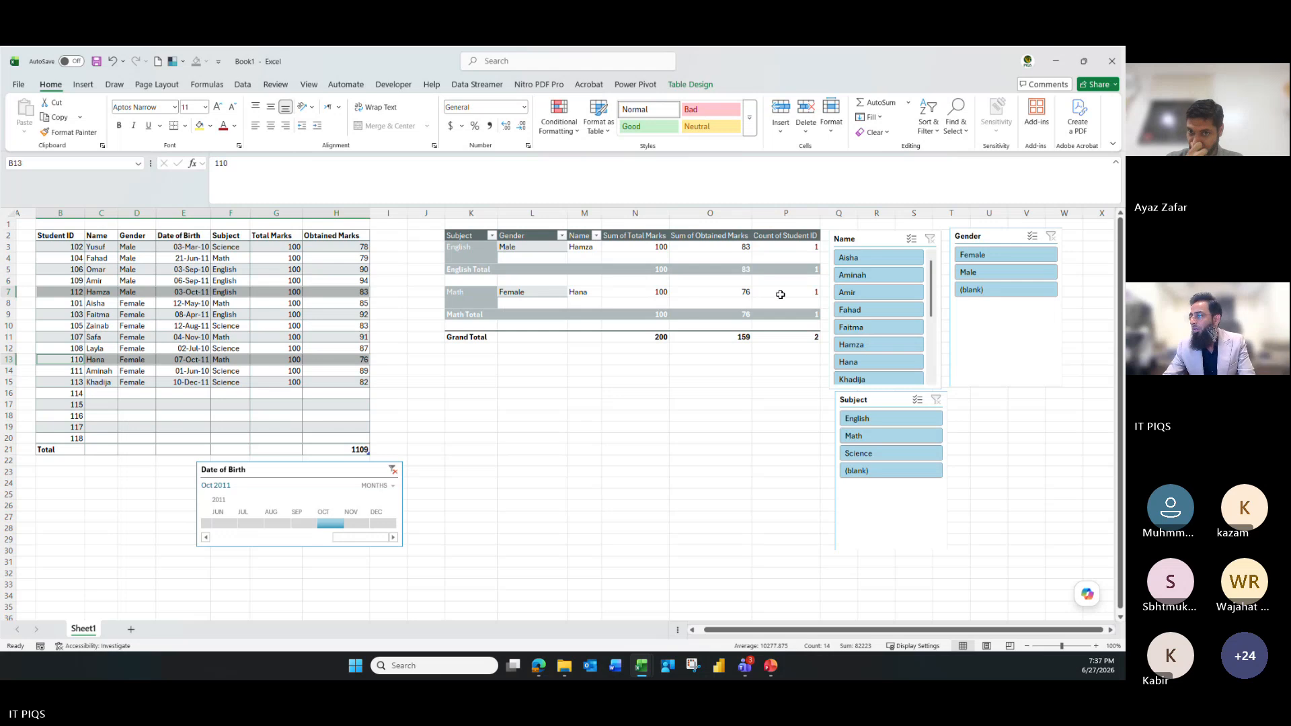
Filter the pivot table to Male students and set the Date of Birth timeline to August, extended to June–August 2011
click(985, 272)
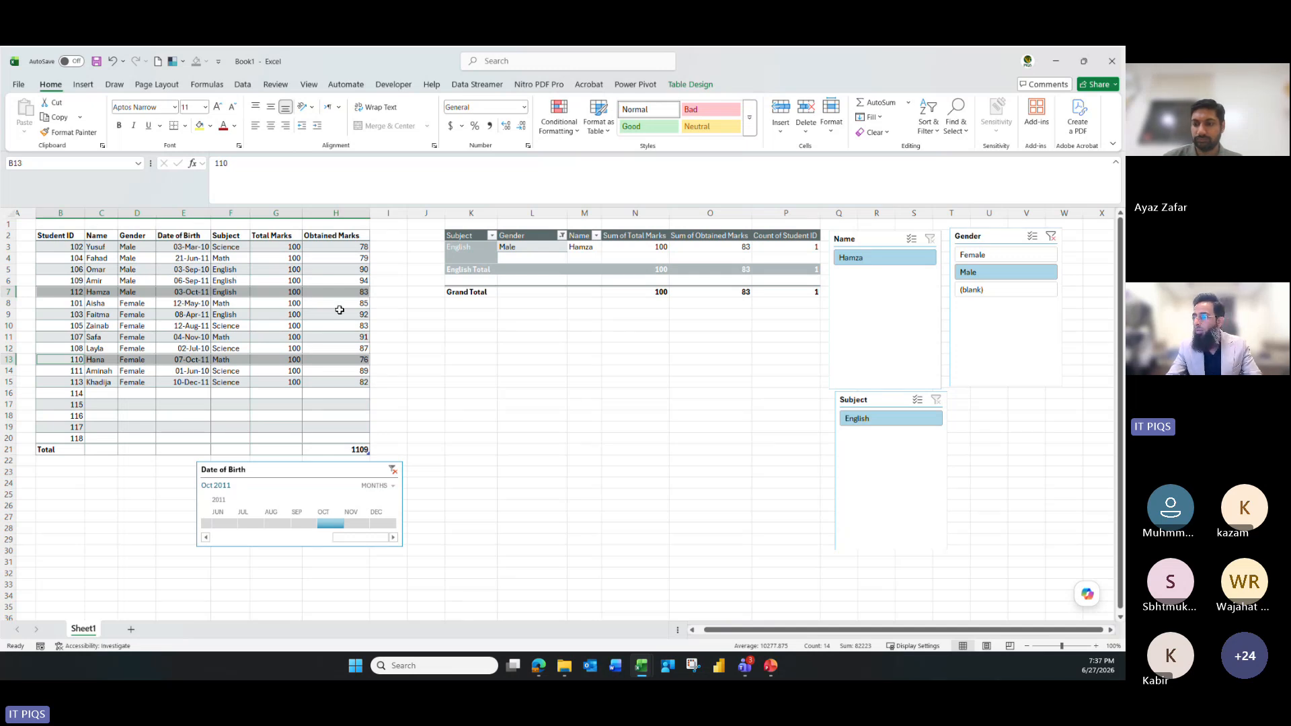
mouse_move(609, 272)
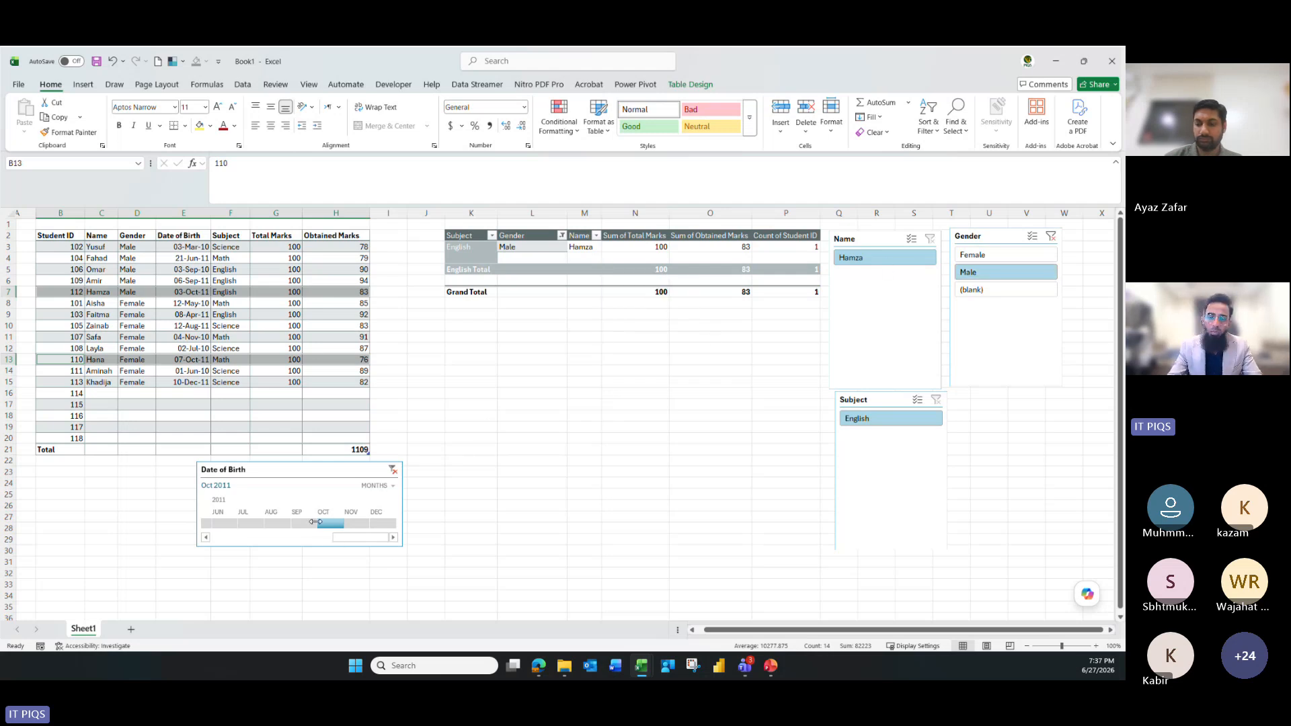
click(273, 523)
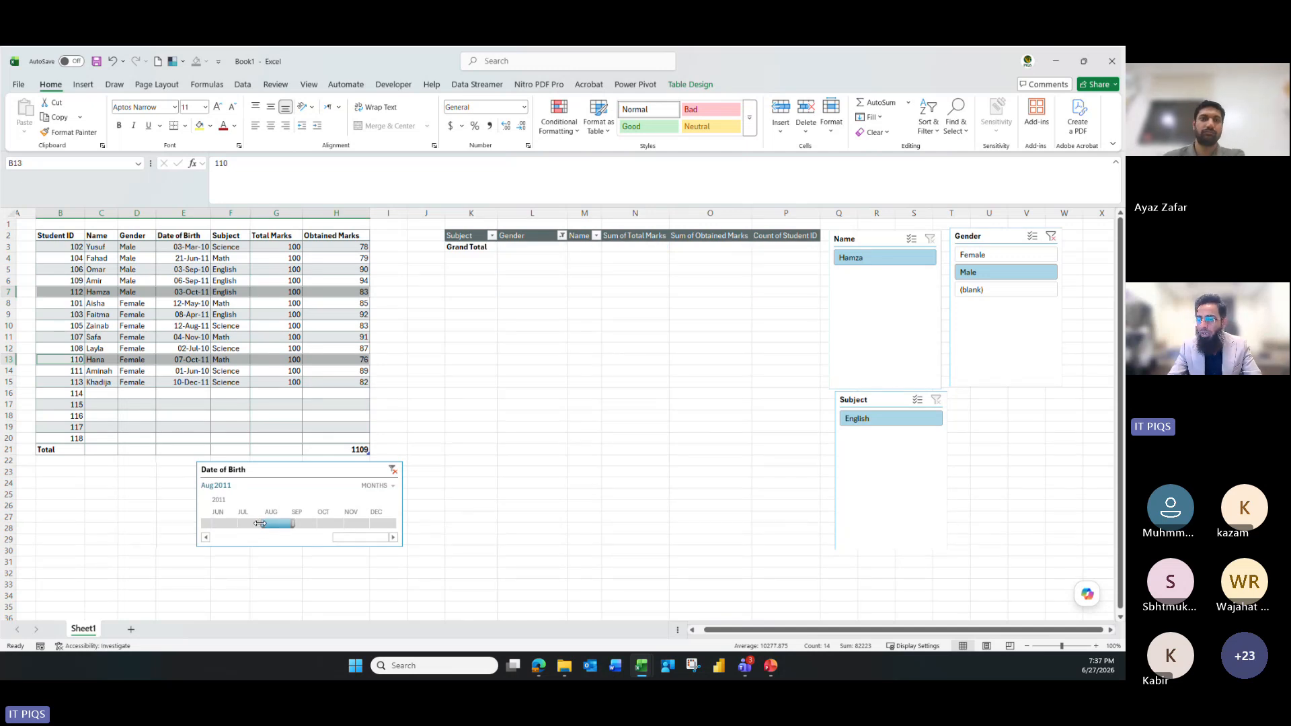
drag(261, 527, 218, 523)
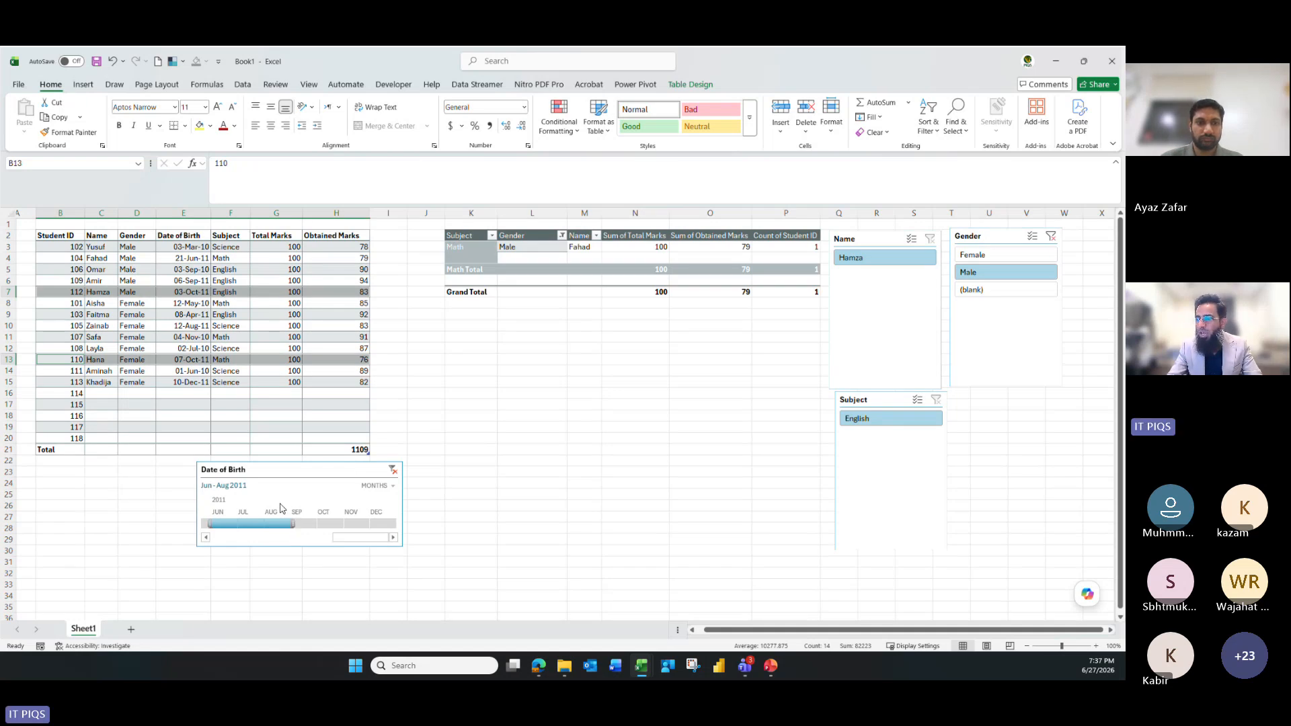
Switch the Date of Birth timeline to quarters and extend its range to Q2–Q4 2011
click(376, 486)
click(387, 520)
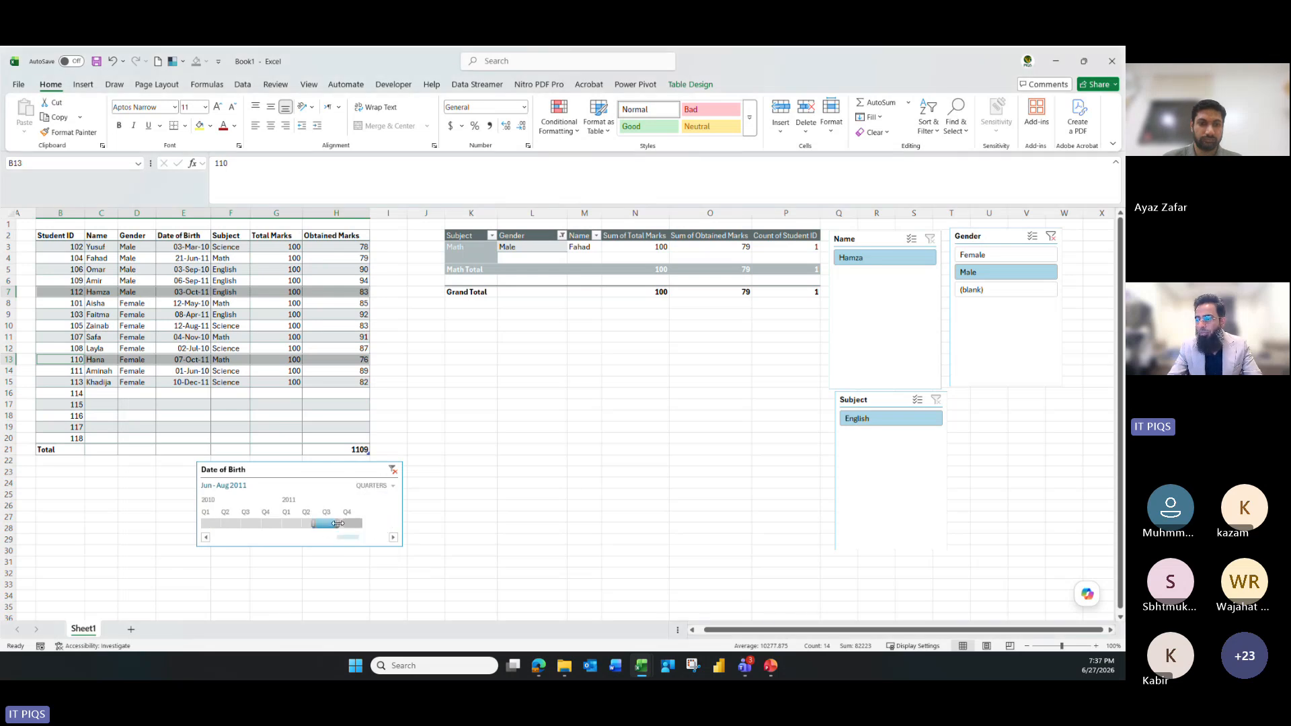
drag(338, 523, 365, 524)
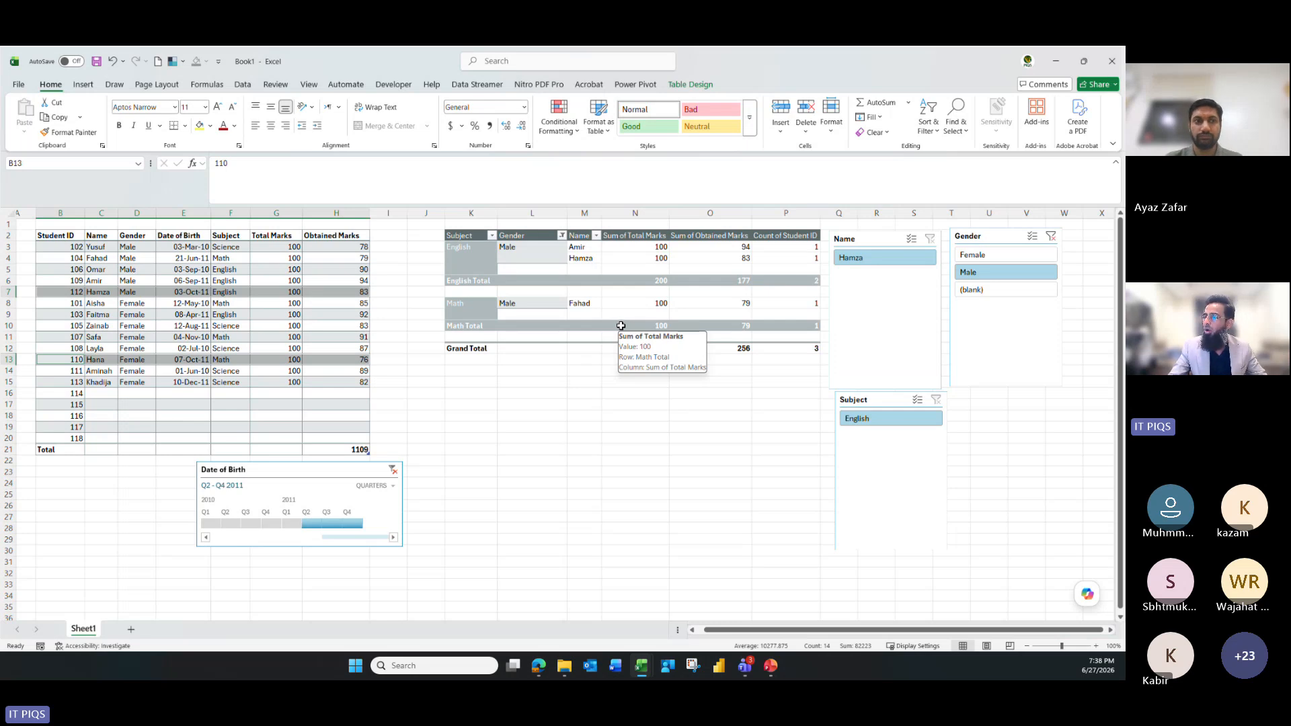
click(574, 275)
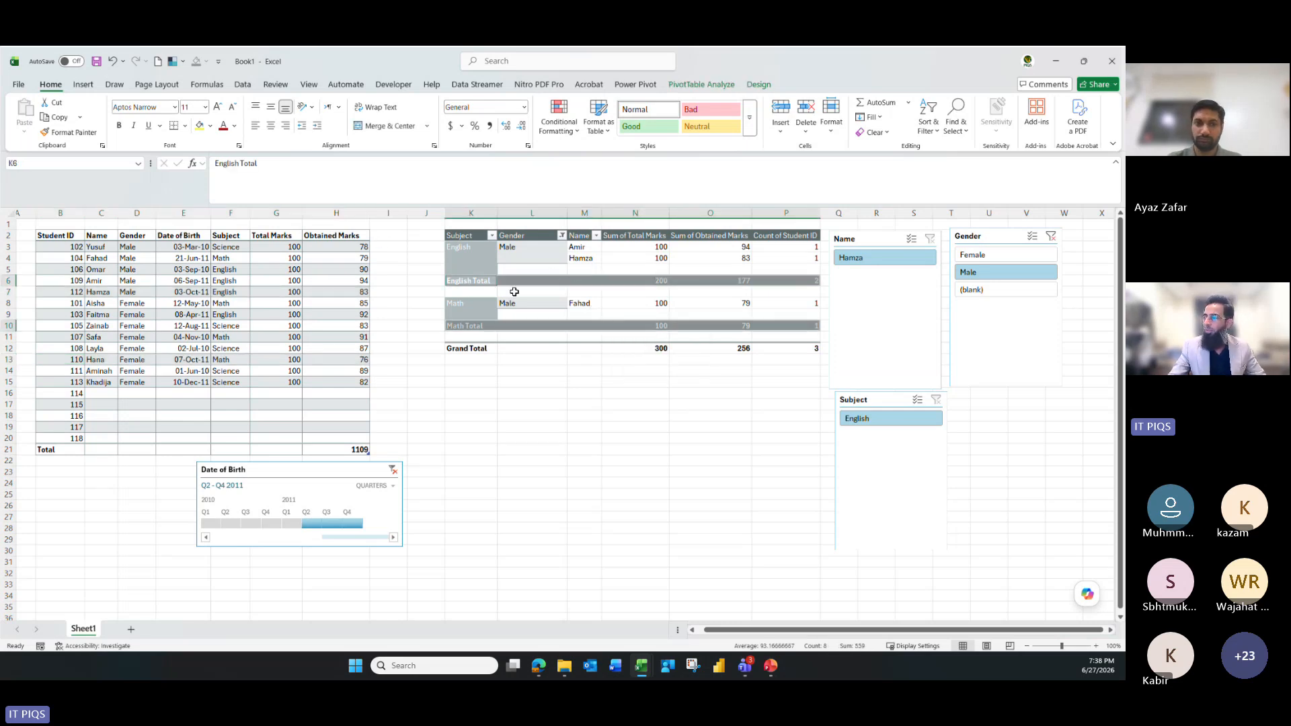
Create a new workbook from the PivotTable tutorial template
click(18, 85)
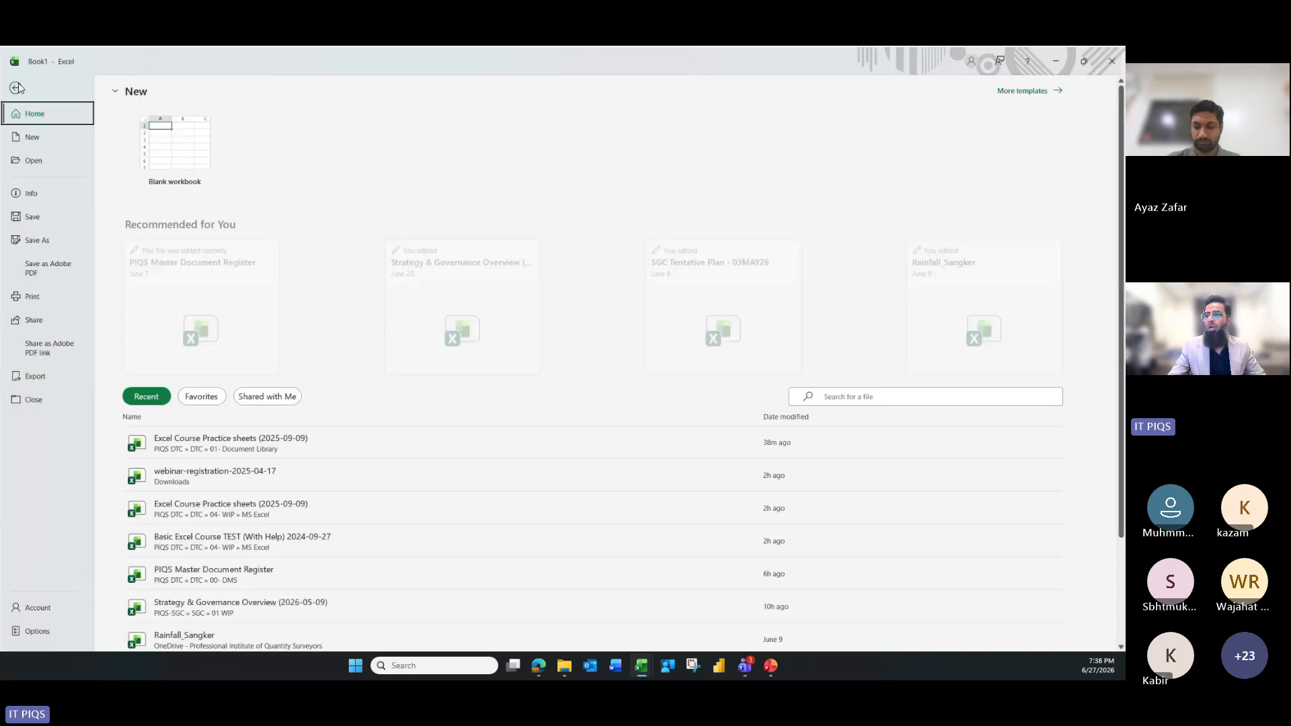
click(29, 138)
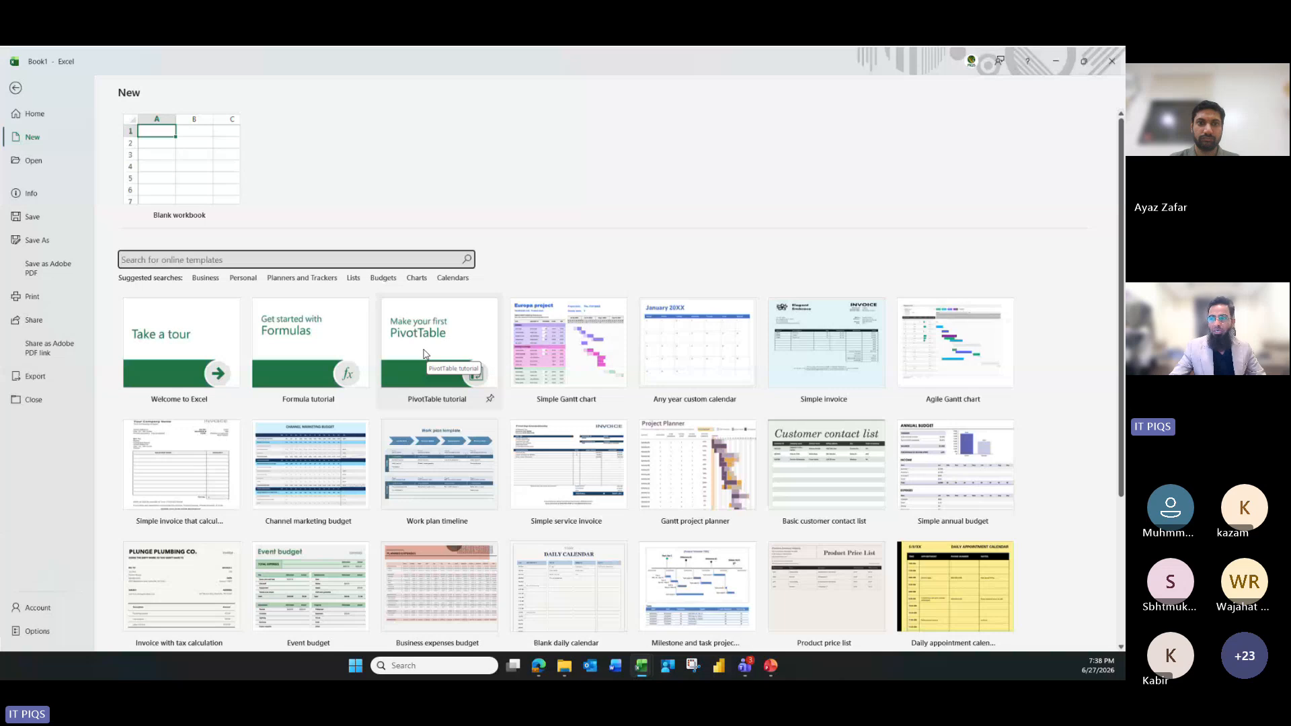
click(217, 264)
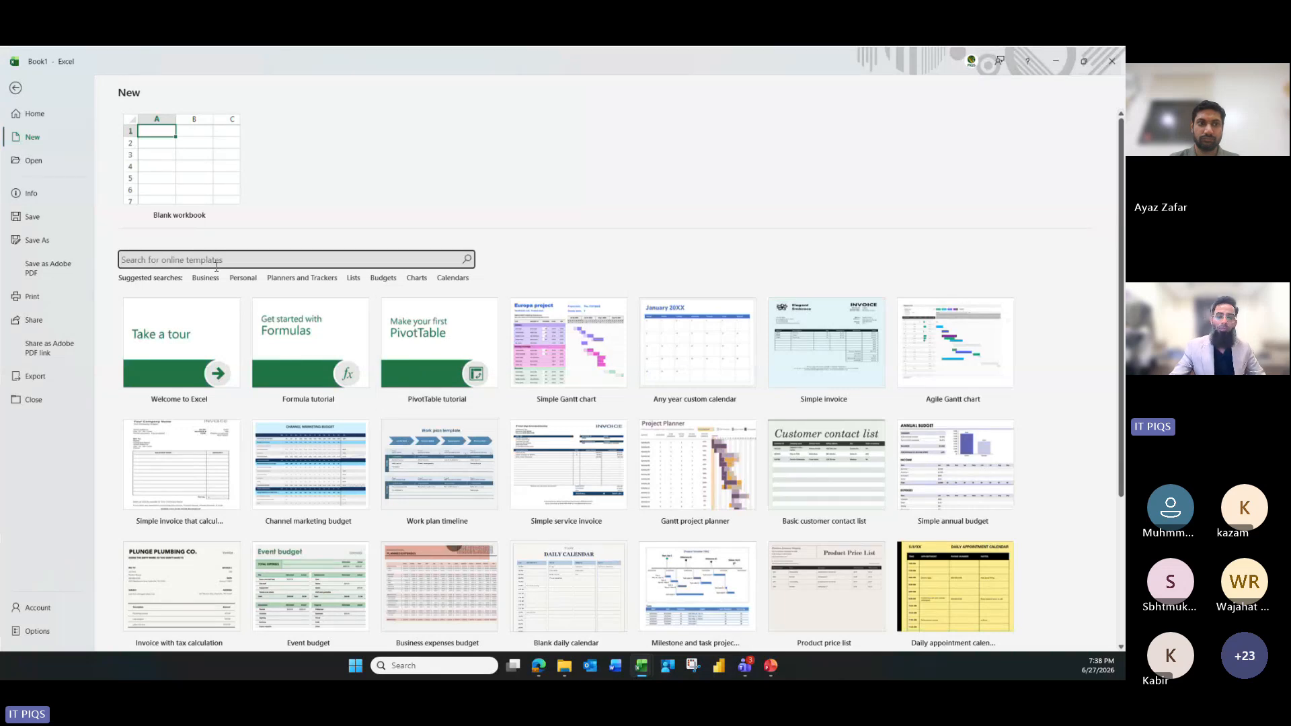
click(413, 346)
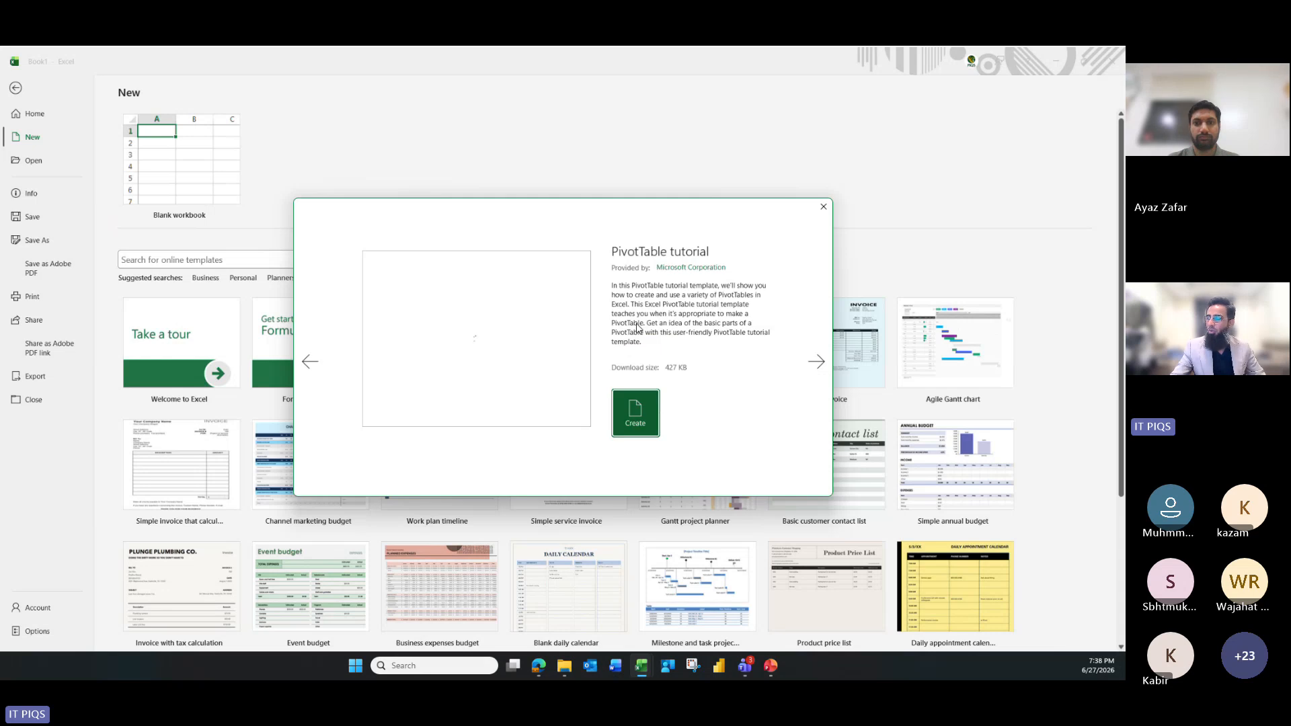
click(642, 398)
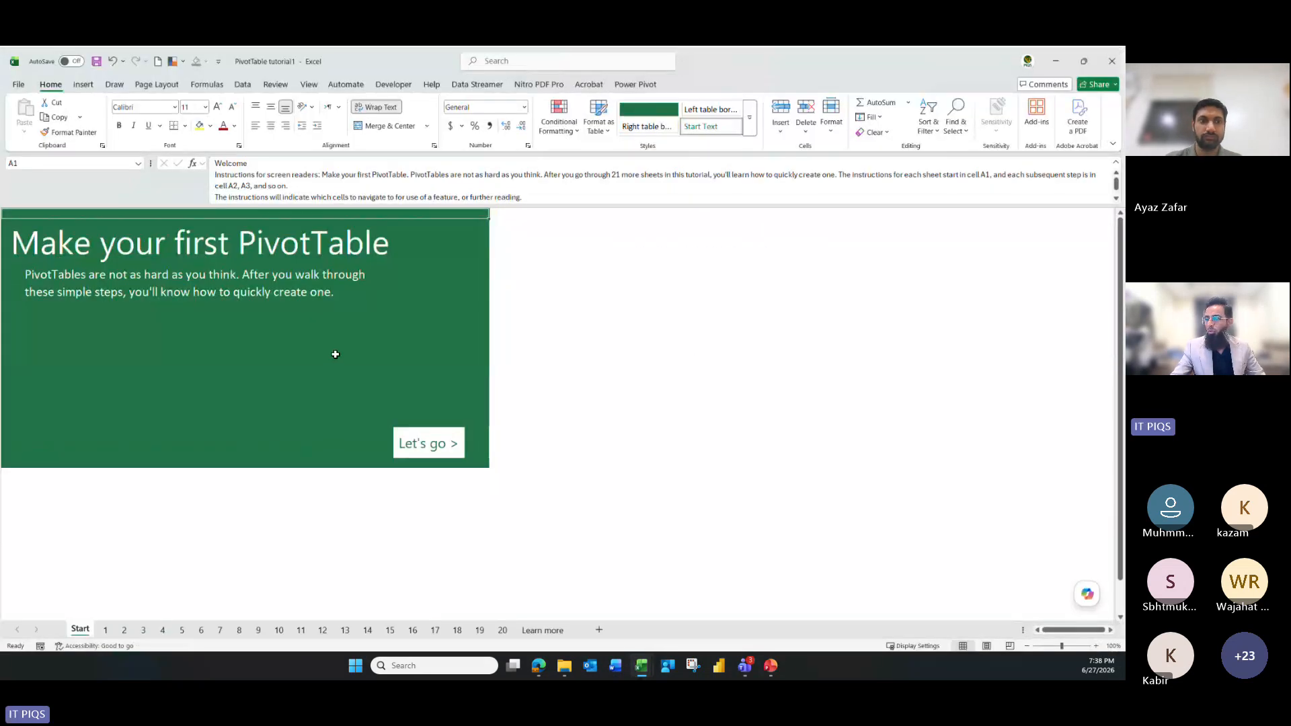
Go through the PivotTable tutorial's pages from the start sheet to the review on sheet 12
click(429, 447)
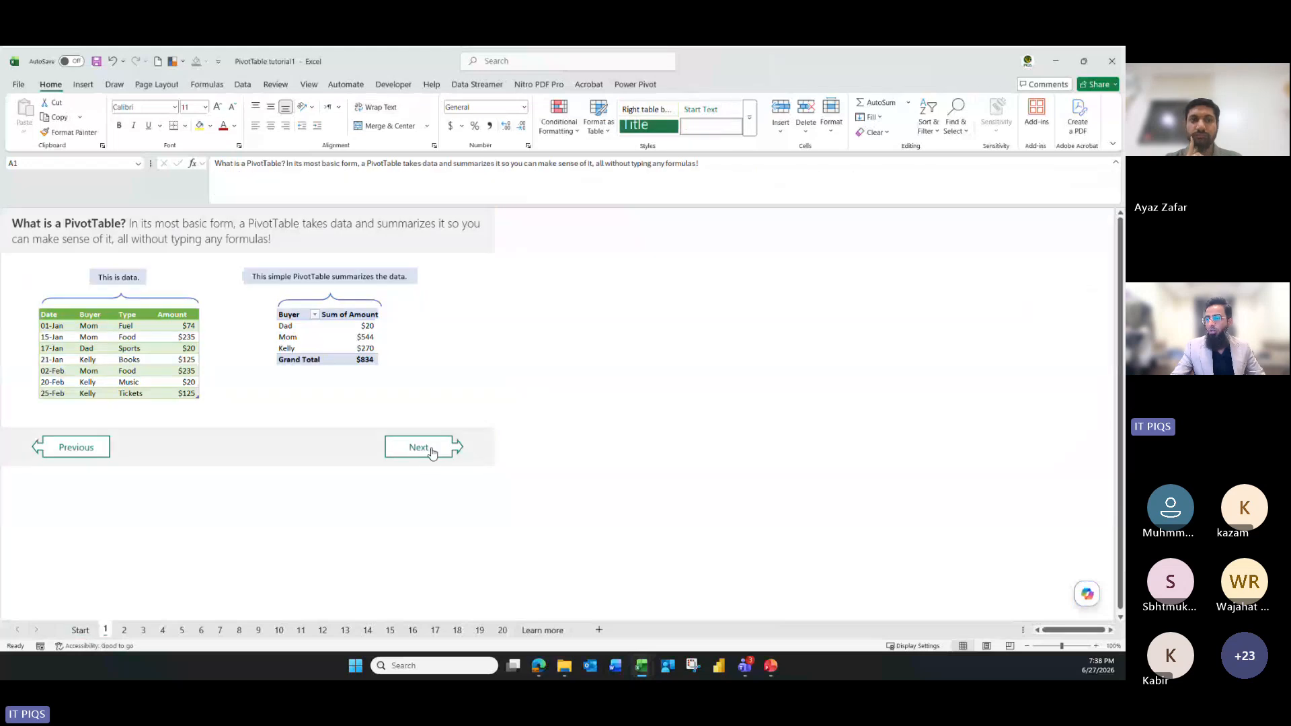
click(431, 448)
click(433, 448)
click(432, 448)
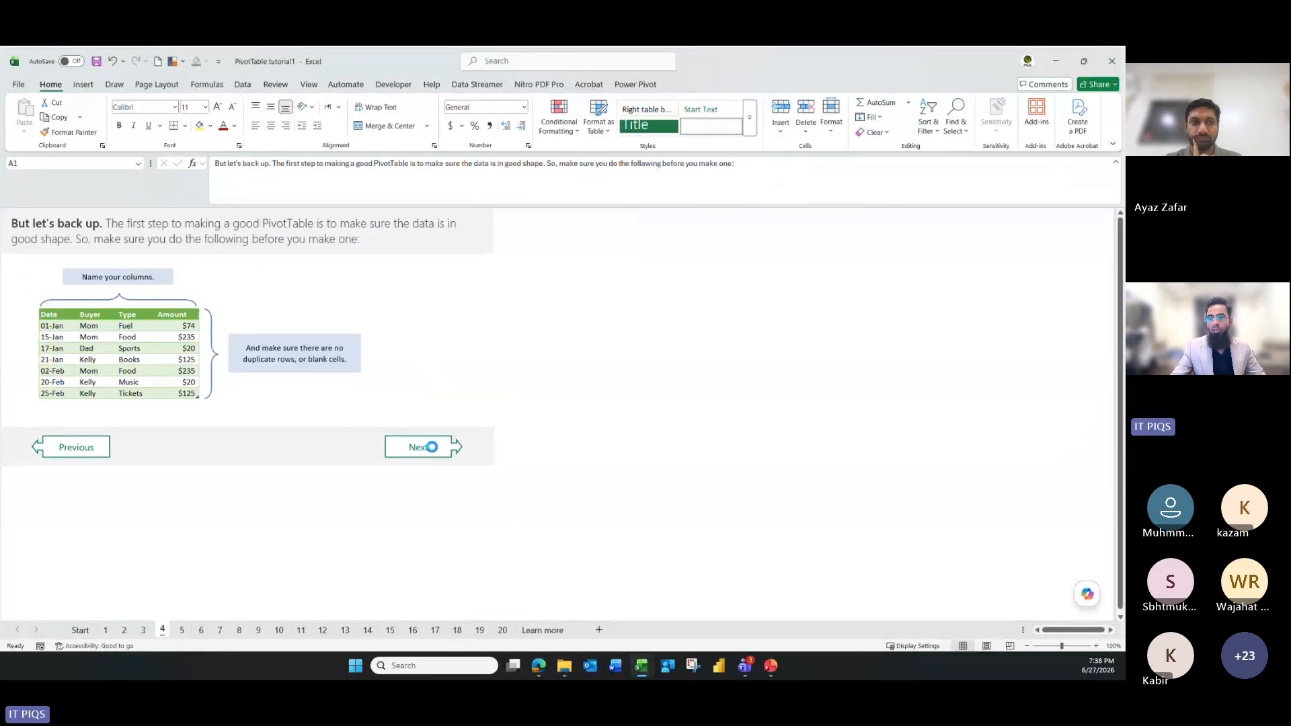
click(431, 447)
click(432, 448)
click(432, 448)
click(433, 449)
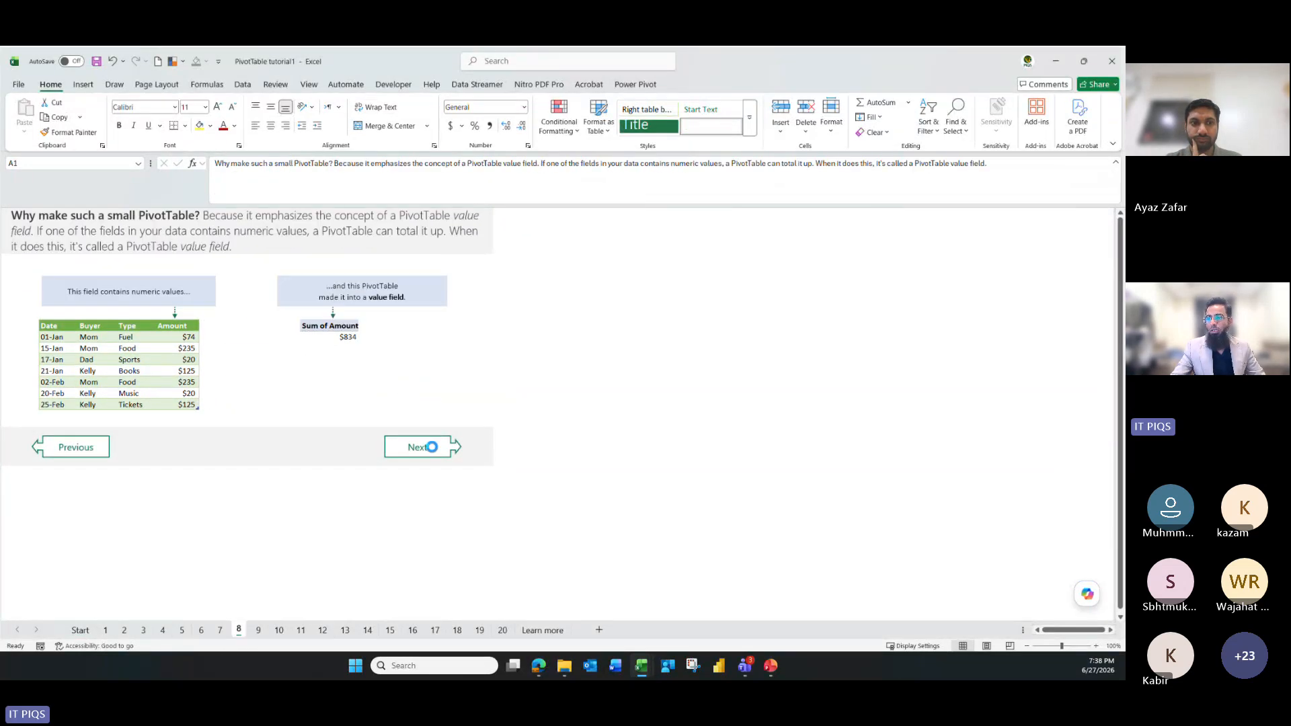
click(433, 451)
click(433, 451)
click(434, 451)
click(434, 450)
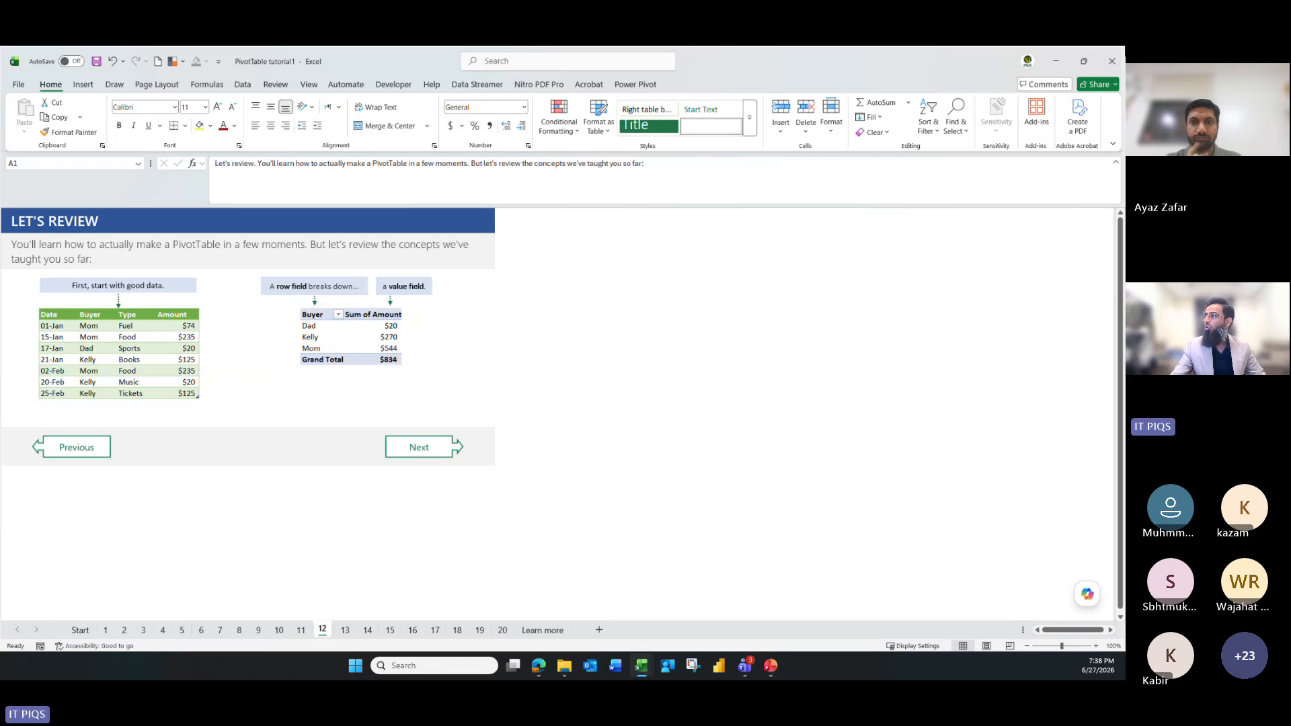
Close the PivotTable tutorial workbook without saving it
click(1079, 66)
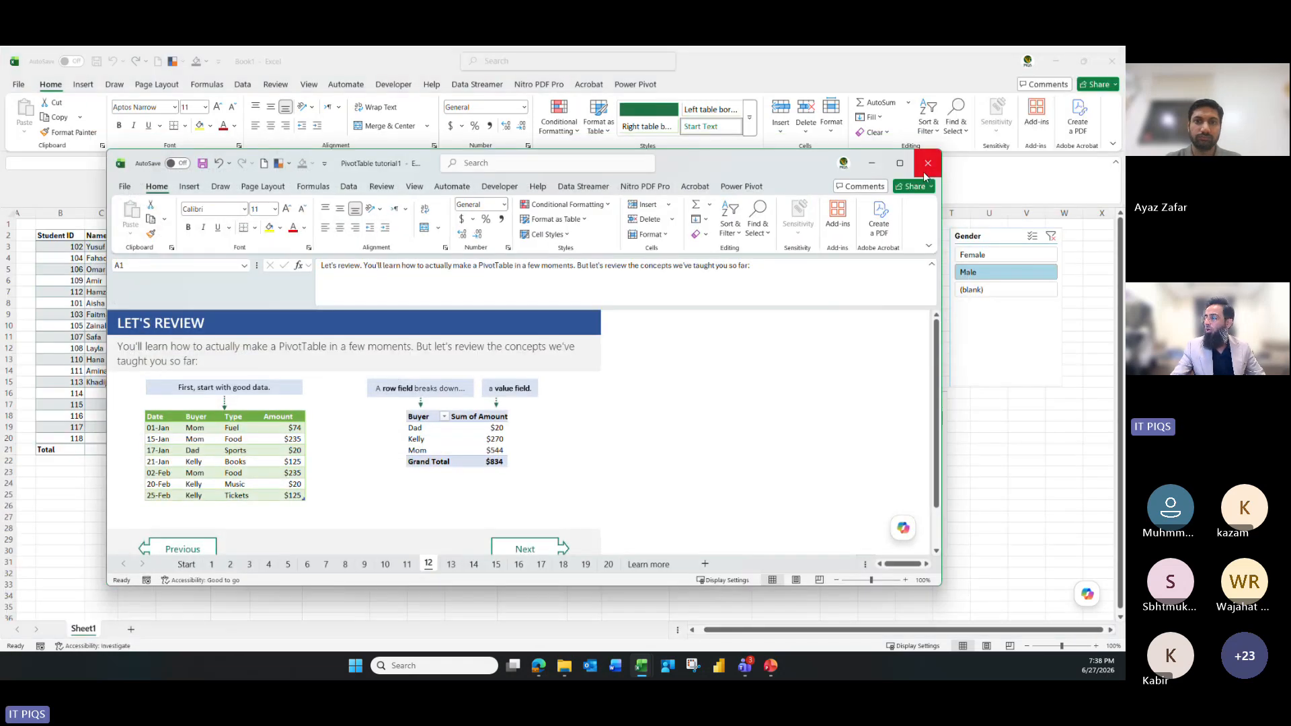
click(928, 162)
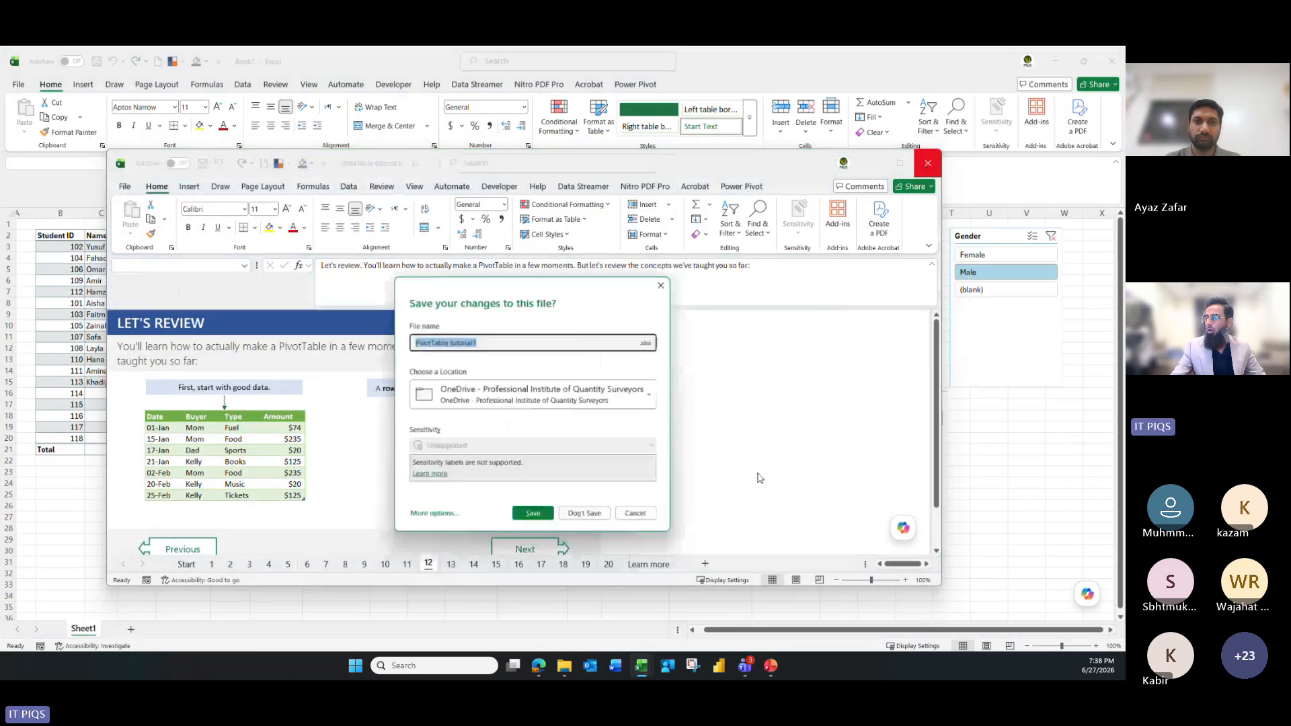
click(574, 513)
Move the Date of Birth timeline below the Gender slicer, beside the Subject slicer
click(198, 273)
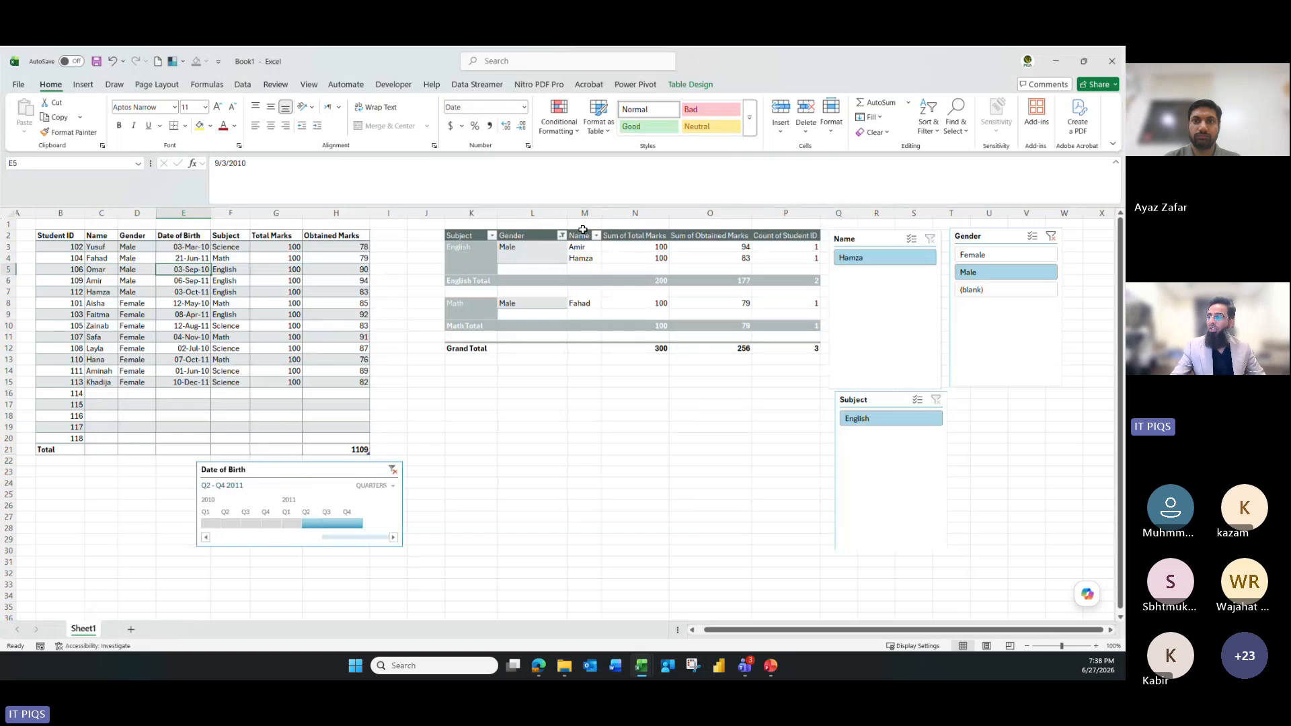
click(626, 262)
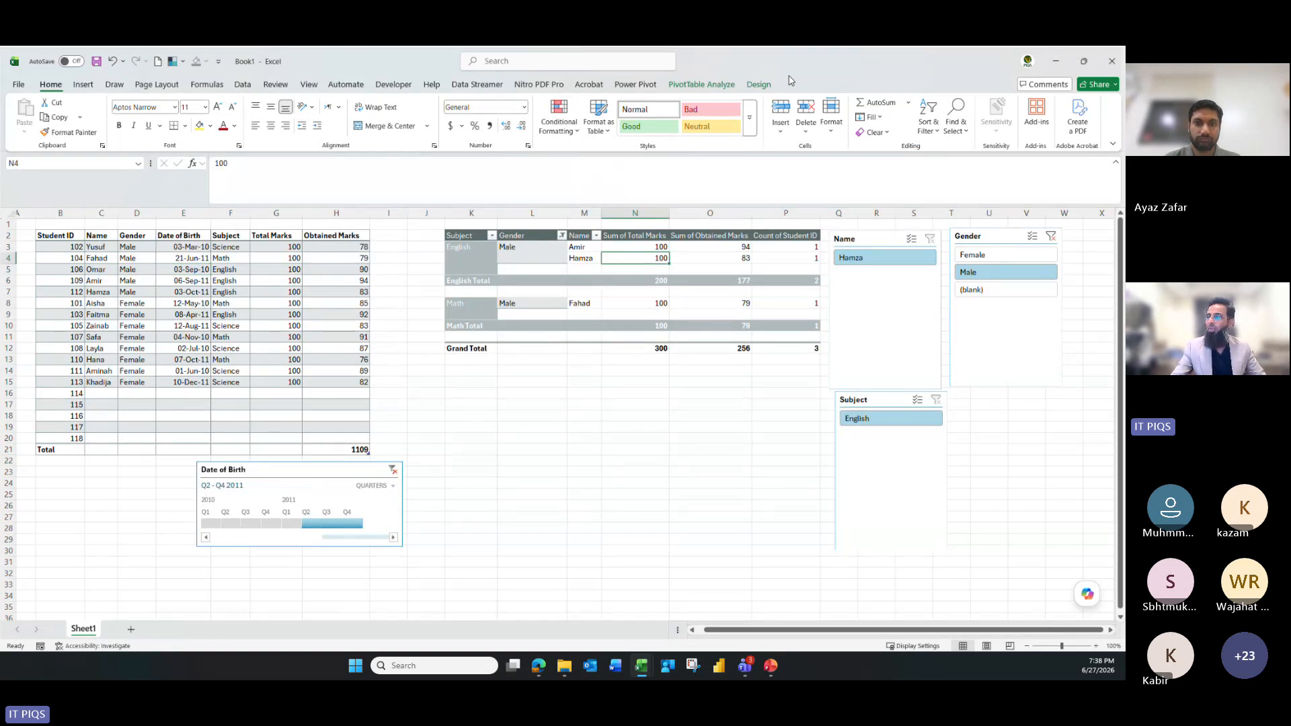
click(731, 82)
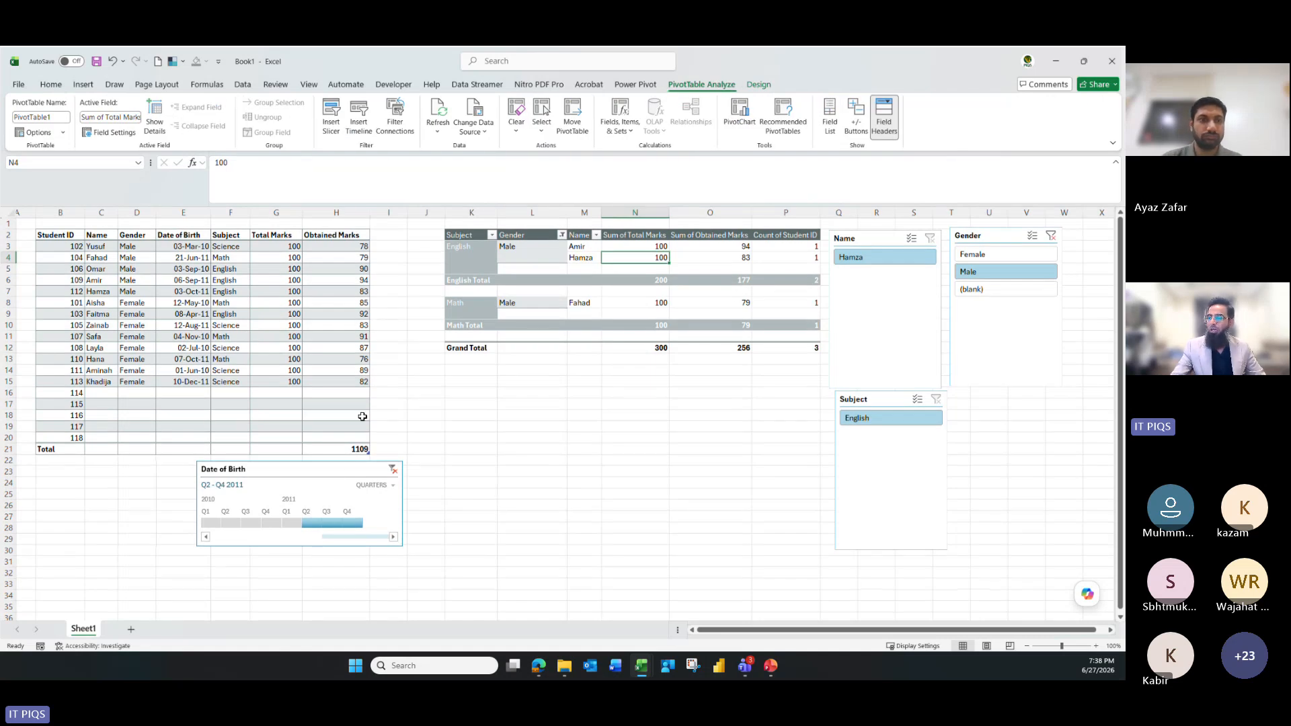
drag(320, 474, 611, 434)
drag(1121, 382, 1074, 410)
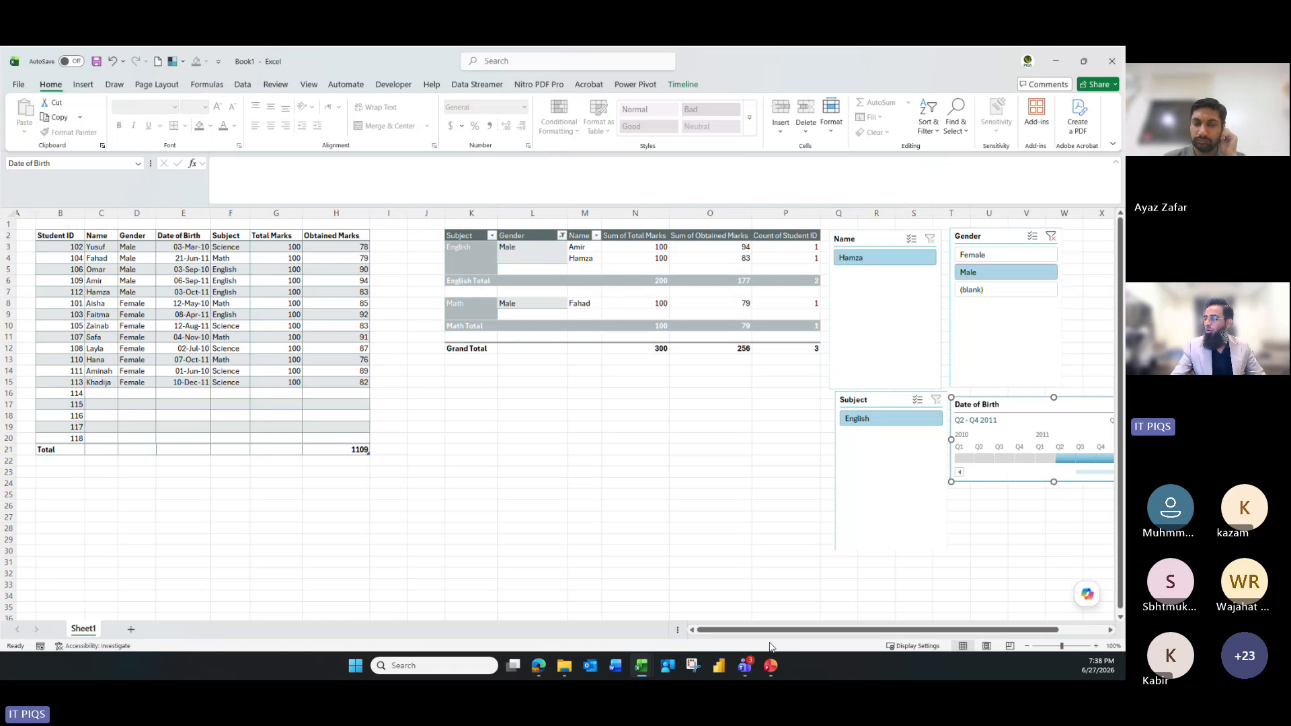
drag(765, 631, 866, 645)
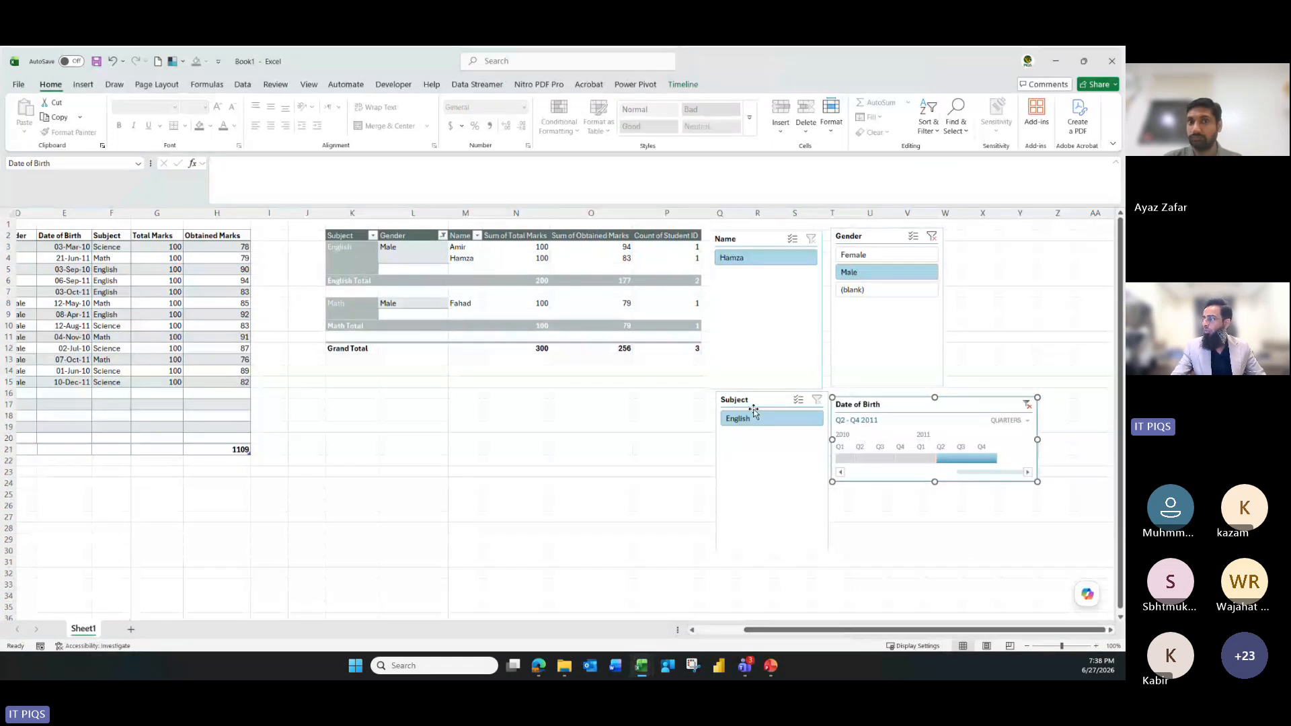
Clear the filters on the Gender slicer and the Date of Birth timeline
click(931, 237)
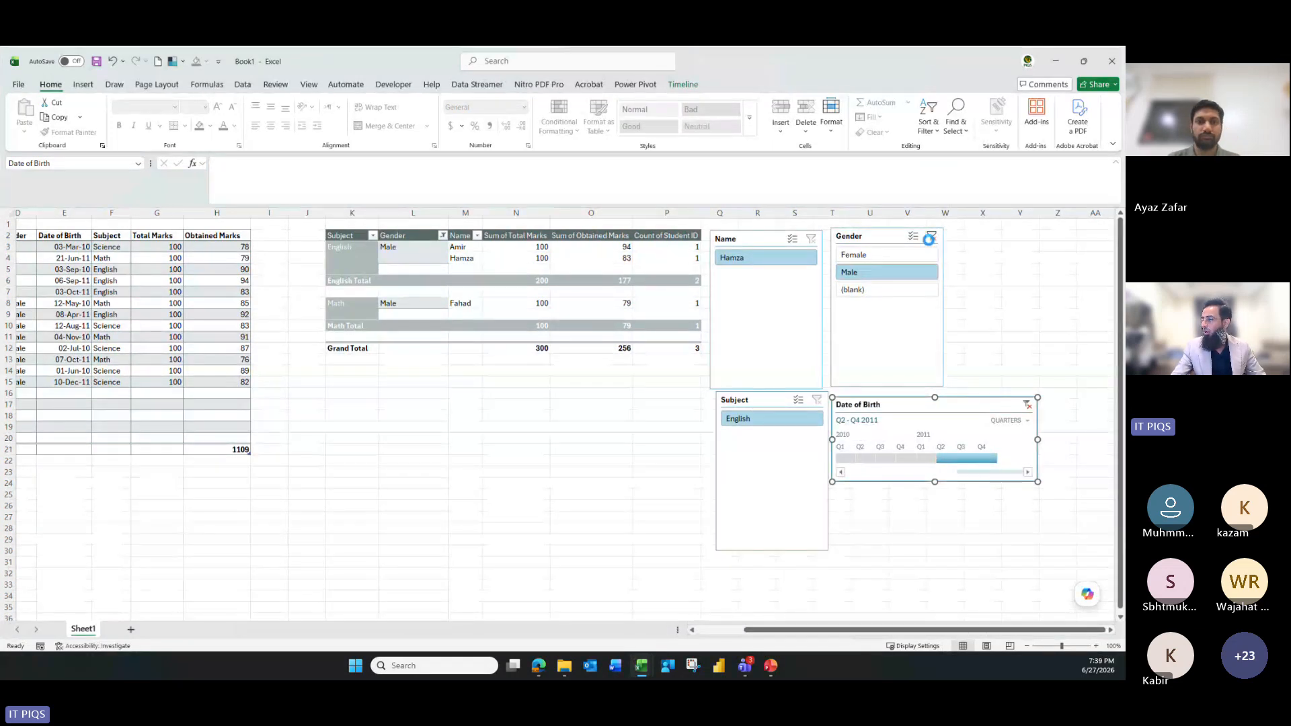
click(1027, 404)
Shorten the Name slicer to about four visible items and reduce the Gender slicer to a matching height
click(746, 243)
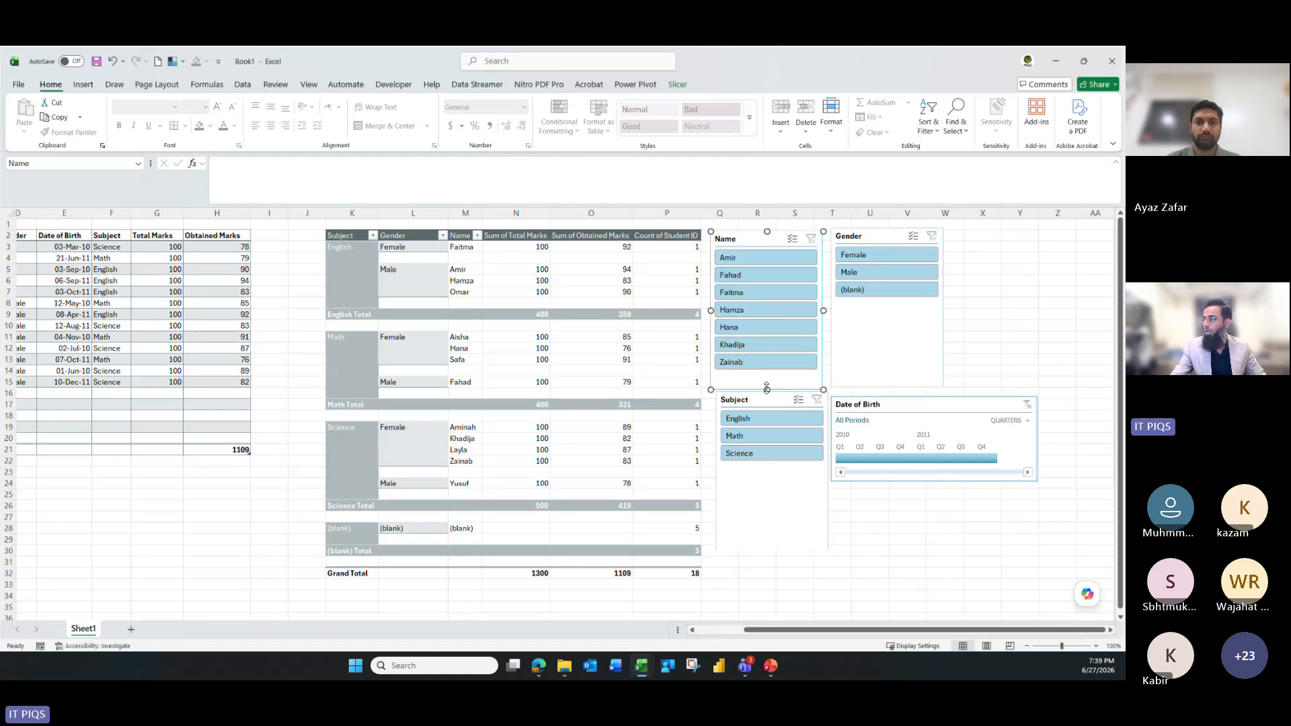
drag(766, 389, 770, 323)
click(874, 235)
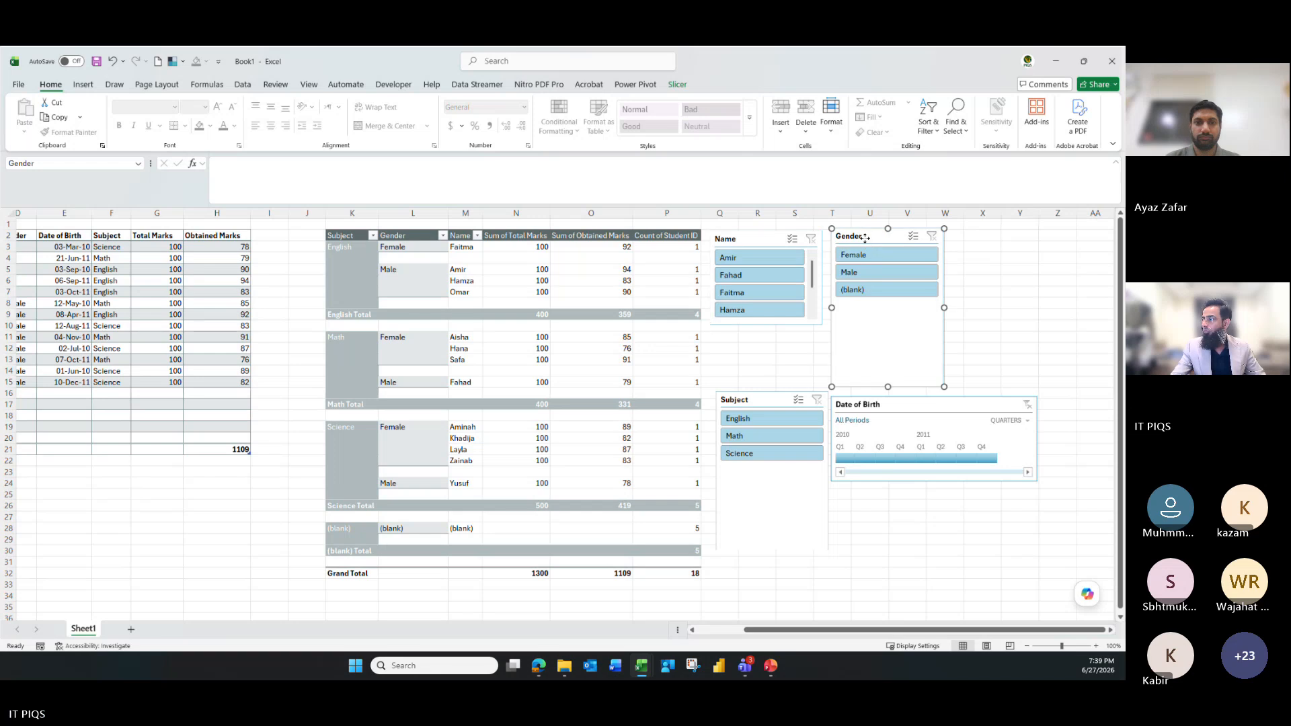
drag(886, 385, 882, 324)
Move the Subject slicer directly beneath the Name slicer, shorten it to fit its three items, and place the Date of Birth timeline beside it
drag(760, 399, 751, 334)
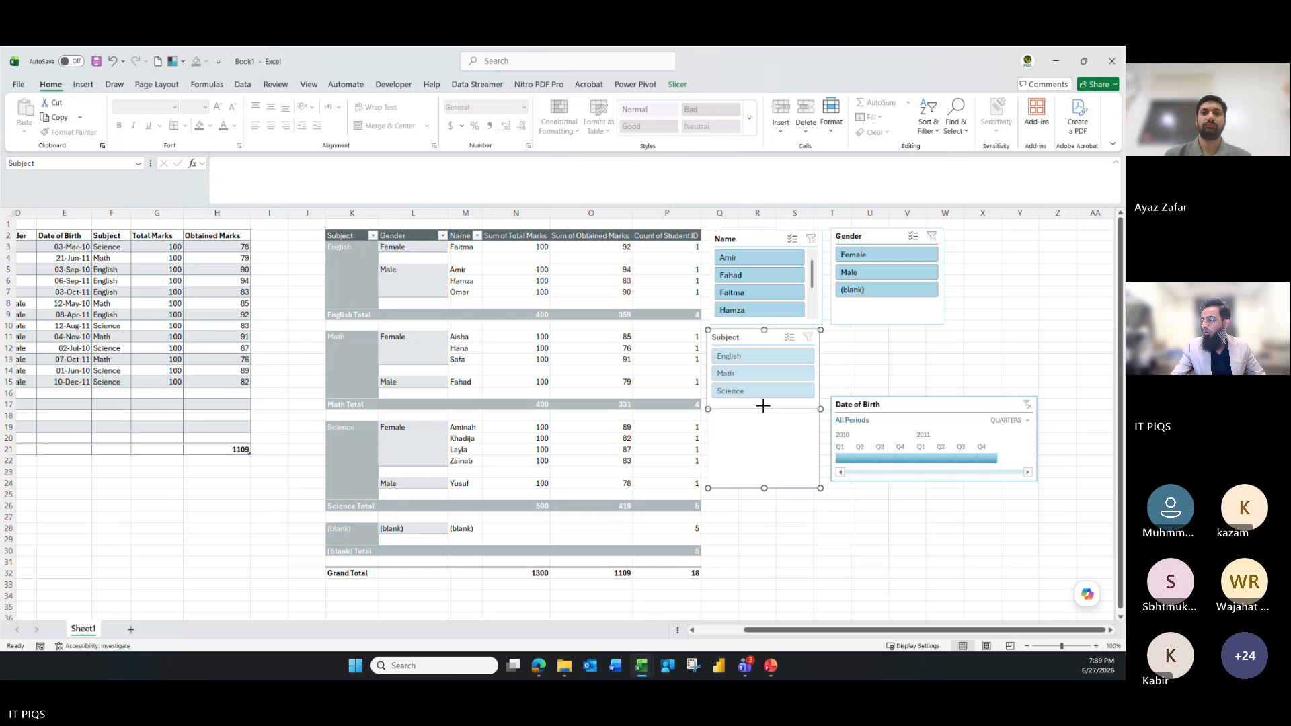
drag(763, 406, 763, 404)
drag(854, 406, 849, 339)
drag(811, 279, 811, 306)
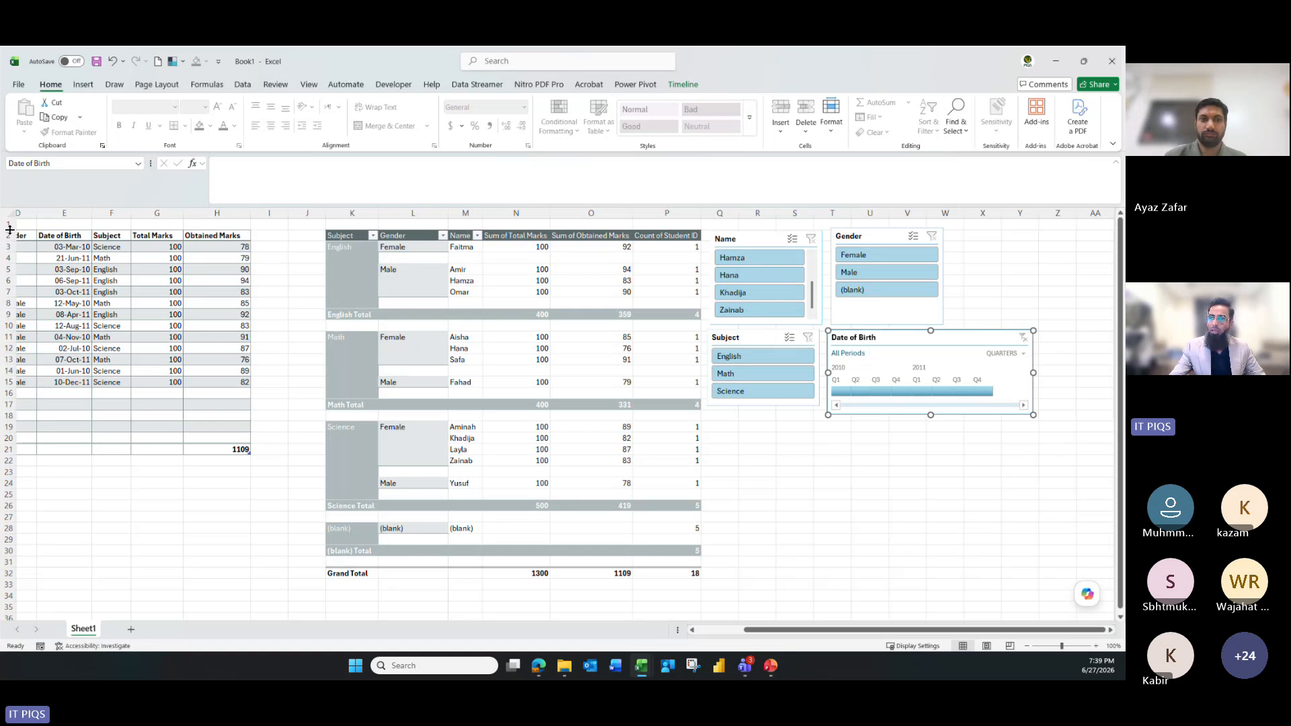
Increase the height of row 1 and move the Name slicer into the space above the PivotTable
drag(9, 229, 10, 297)
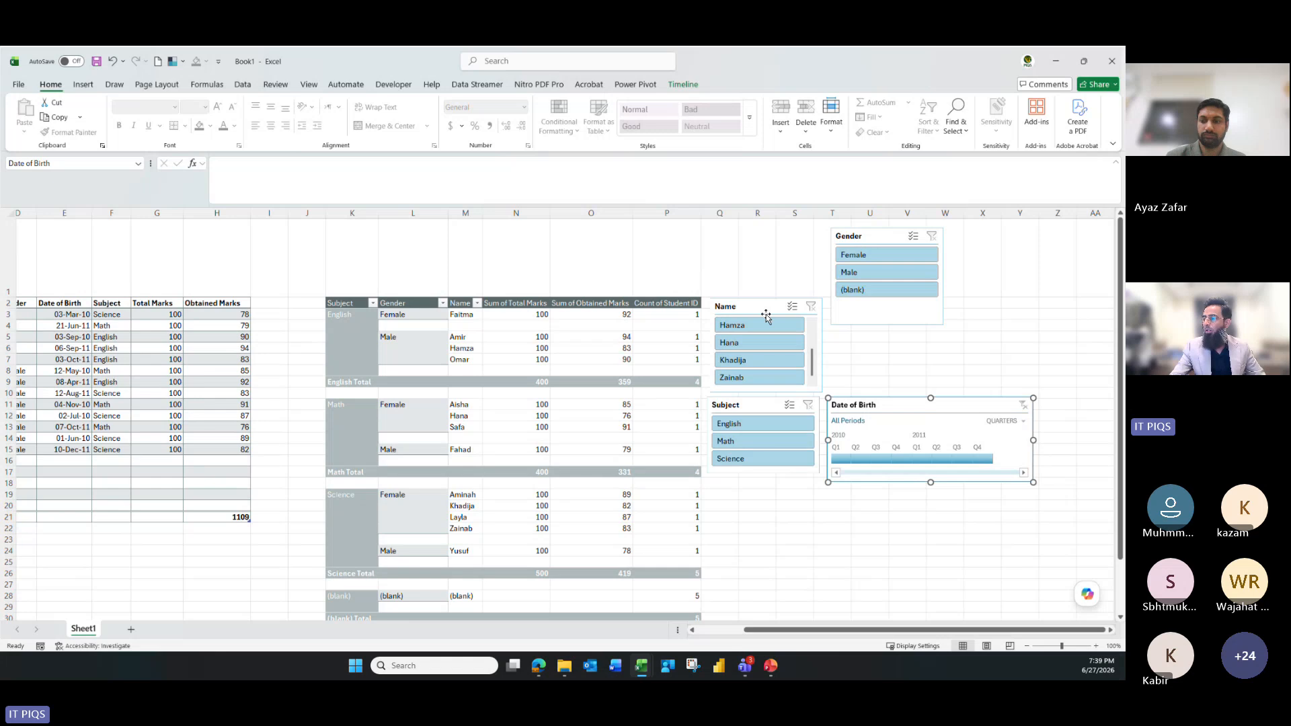
drag(767, 315, 365, 229)
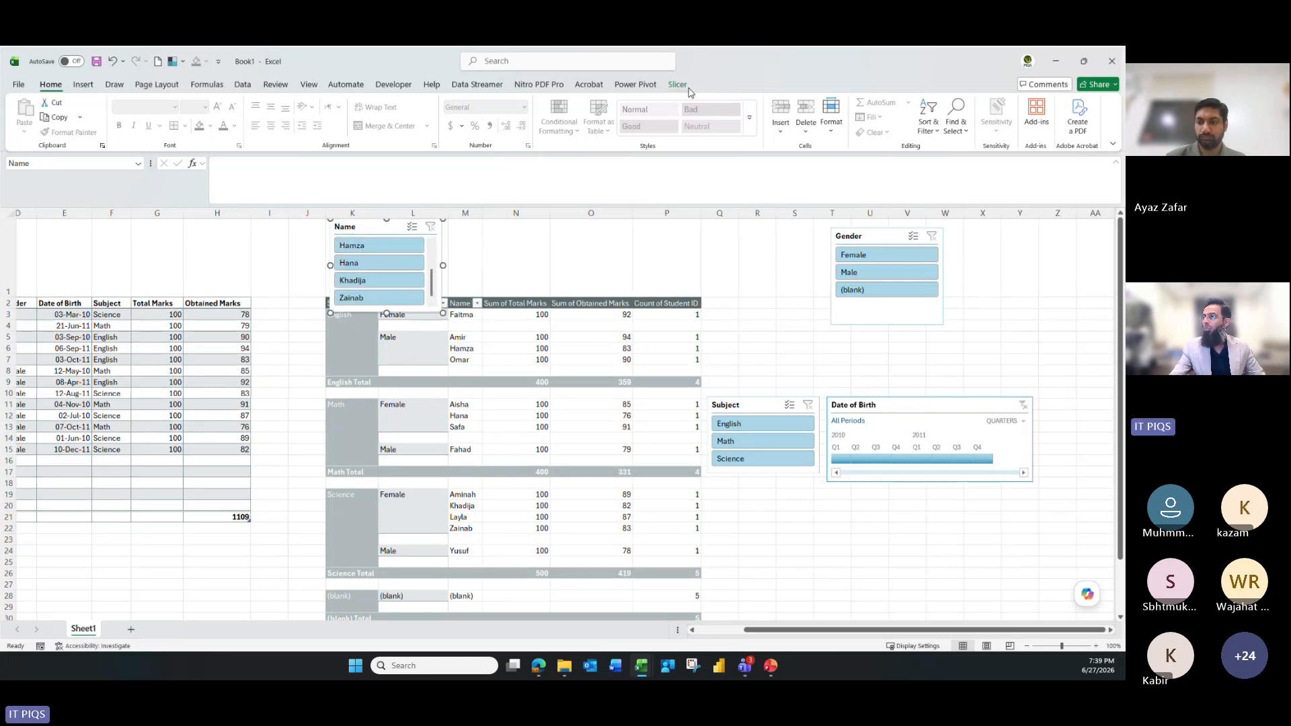
Arrange the Name slicer's buttons in 3 columns and resize the slicer to about 3.08" wide and 1.38" high
click(687, 90)
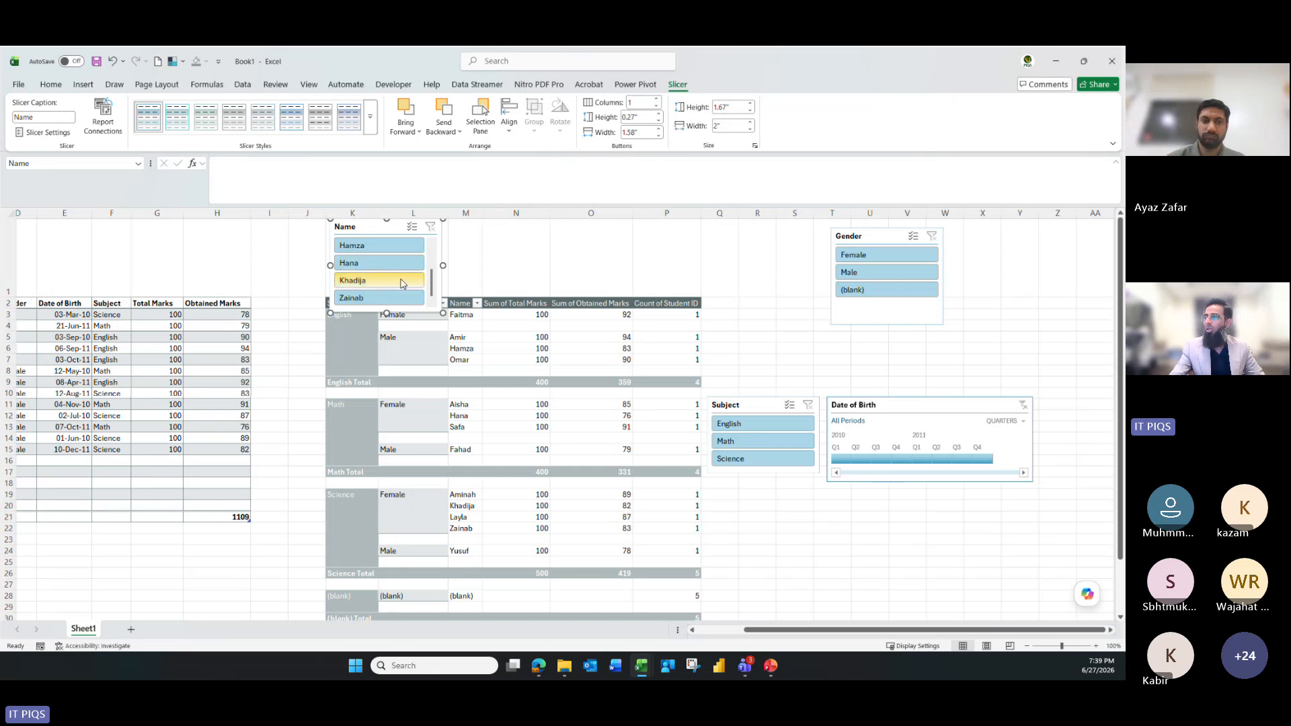
click(657, 99)
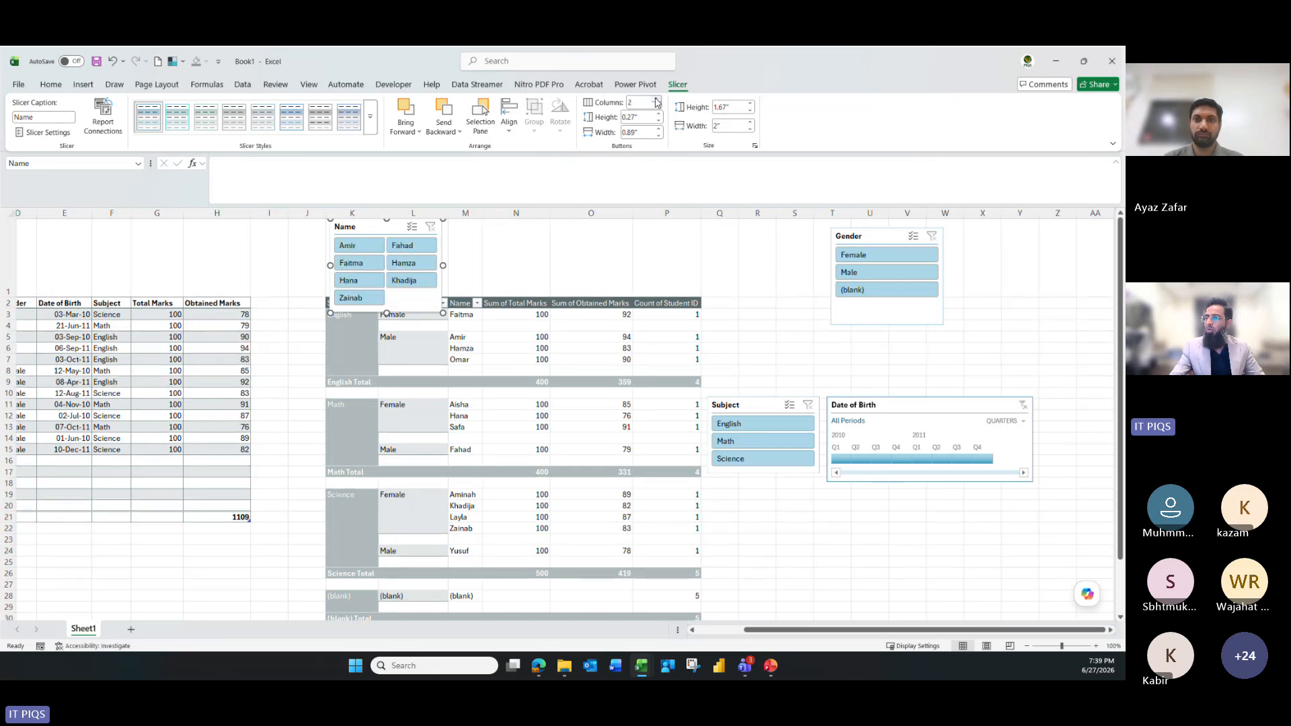
click(657, 99)
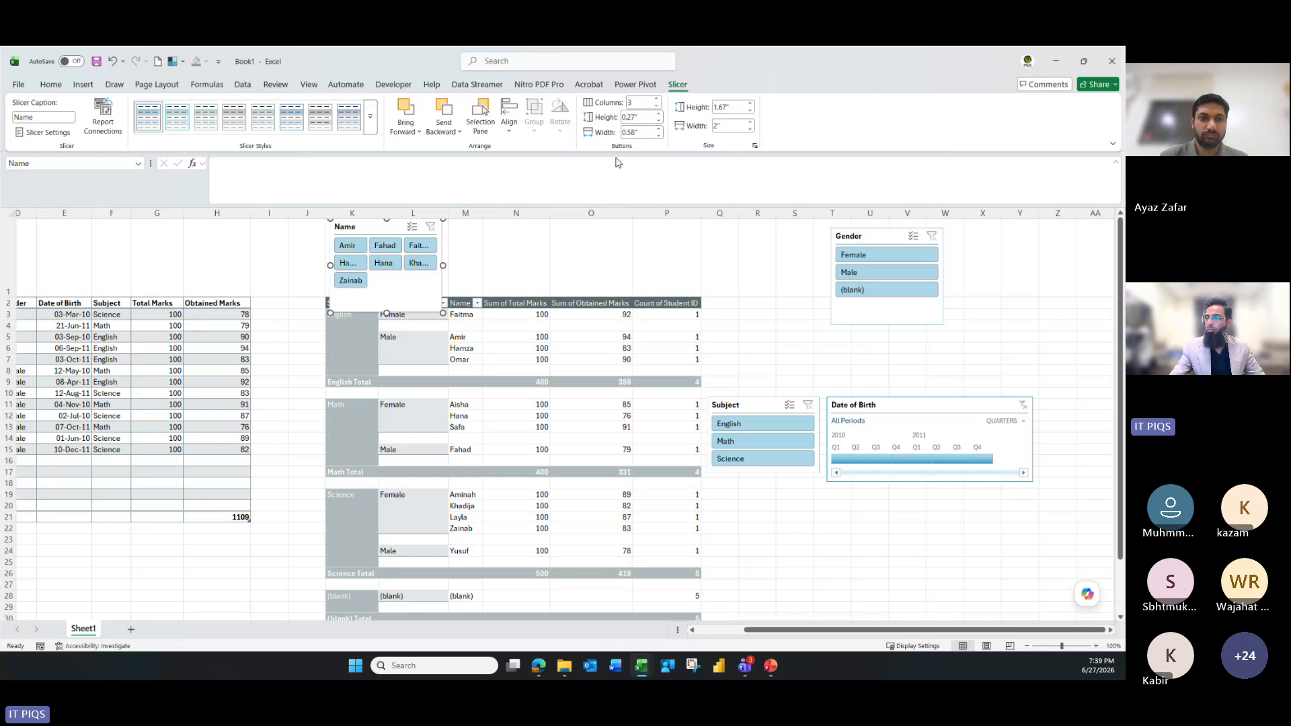
drag(443, 265, 499, 267)
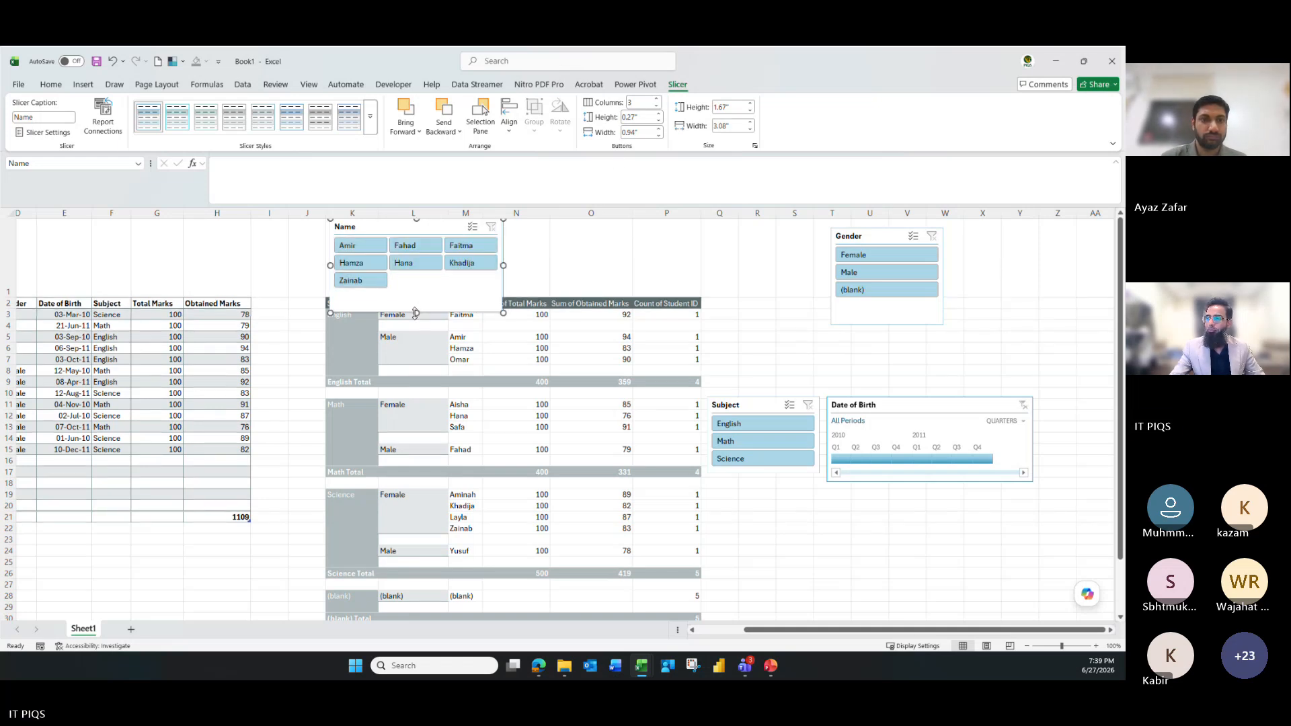
drag(416, 313, 417, 295)
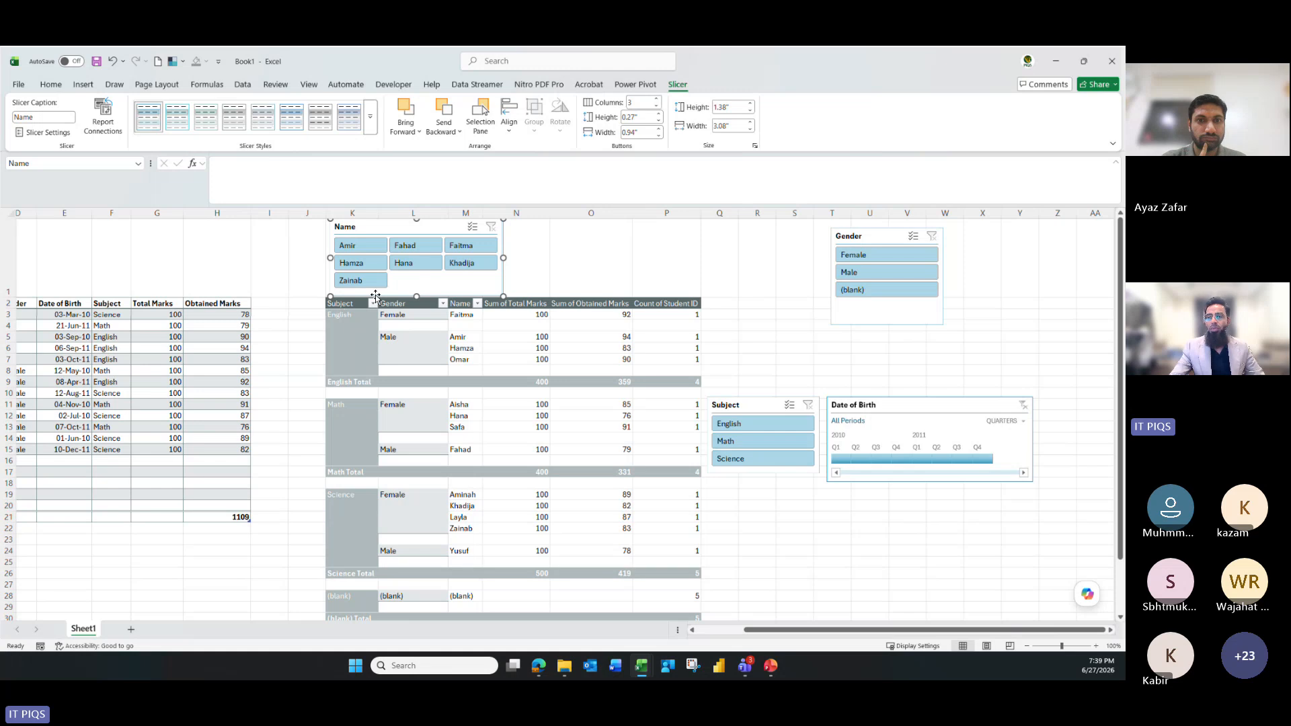
Make row 1 slightly taller and line up the Gender and Subject slicers beside the Name slicer above the PivotTable
drag(10, 297, 10, 314)
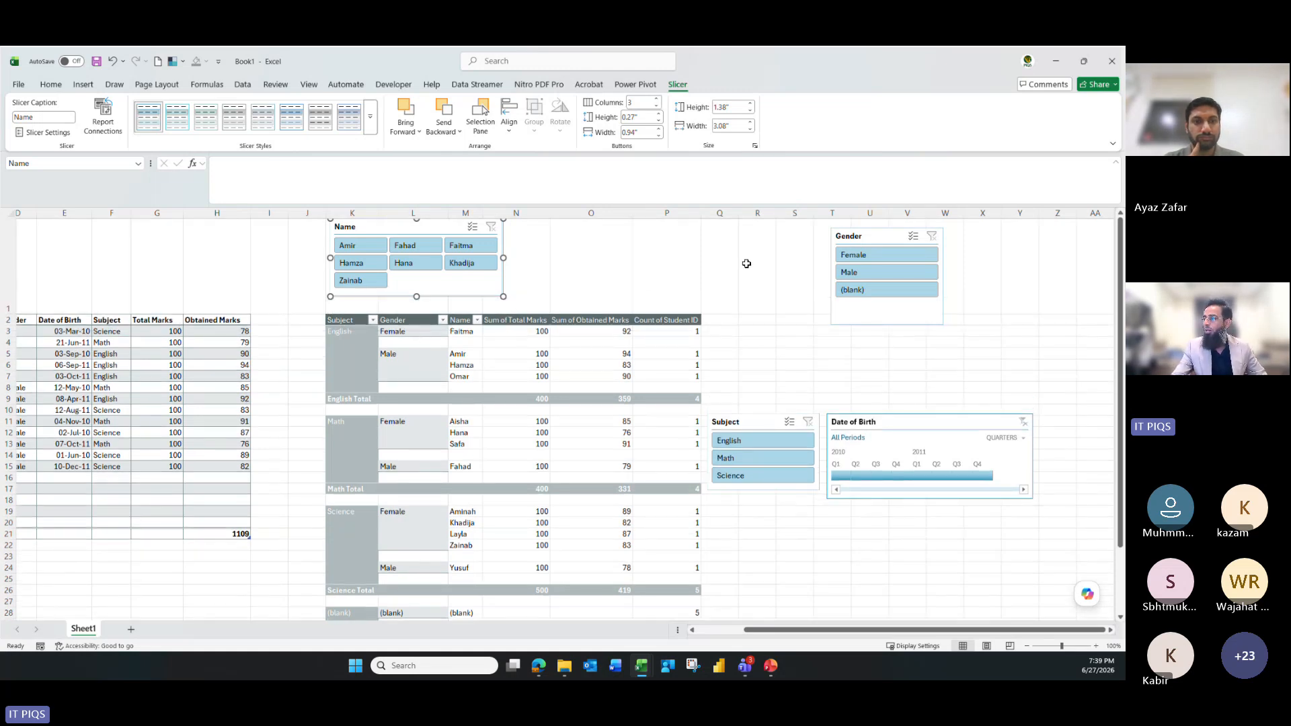
click(839, 244)
drag(843, 239, 521, 233)
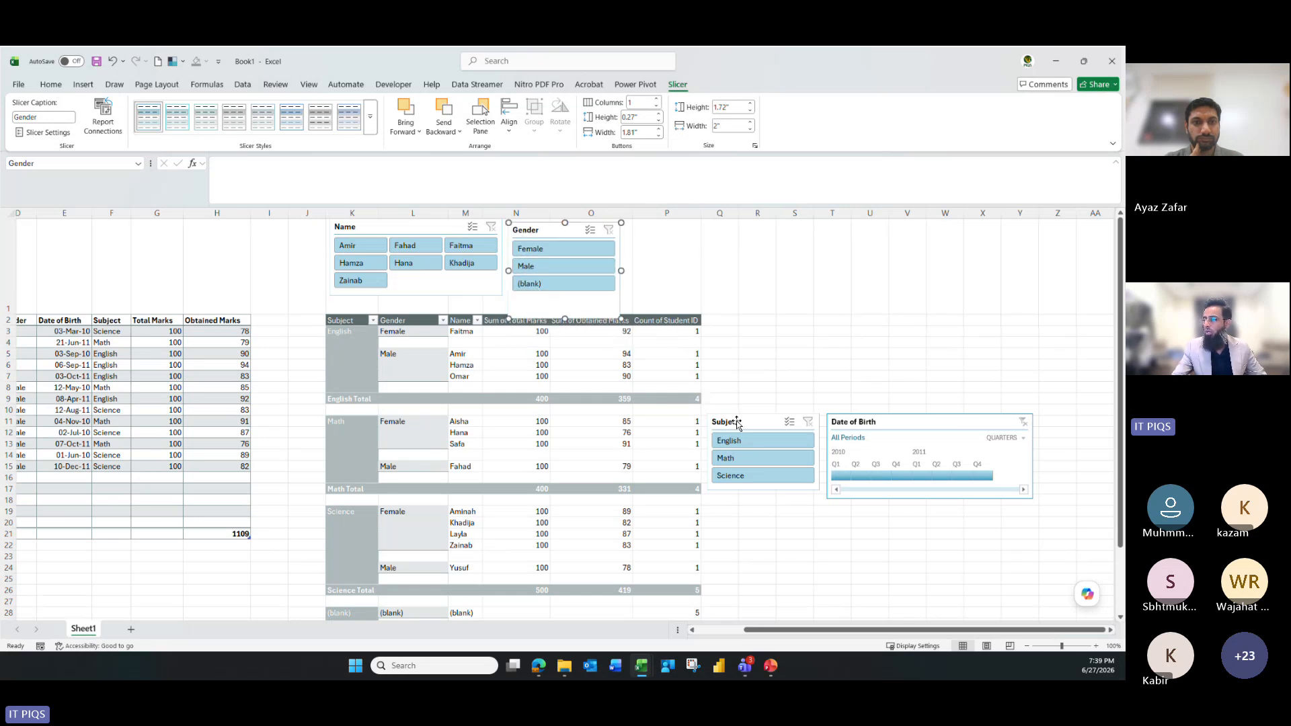
drag(736, 422, 655, 231)
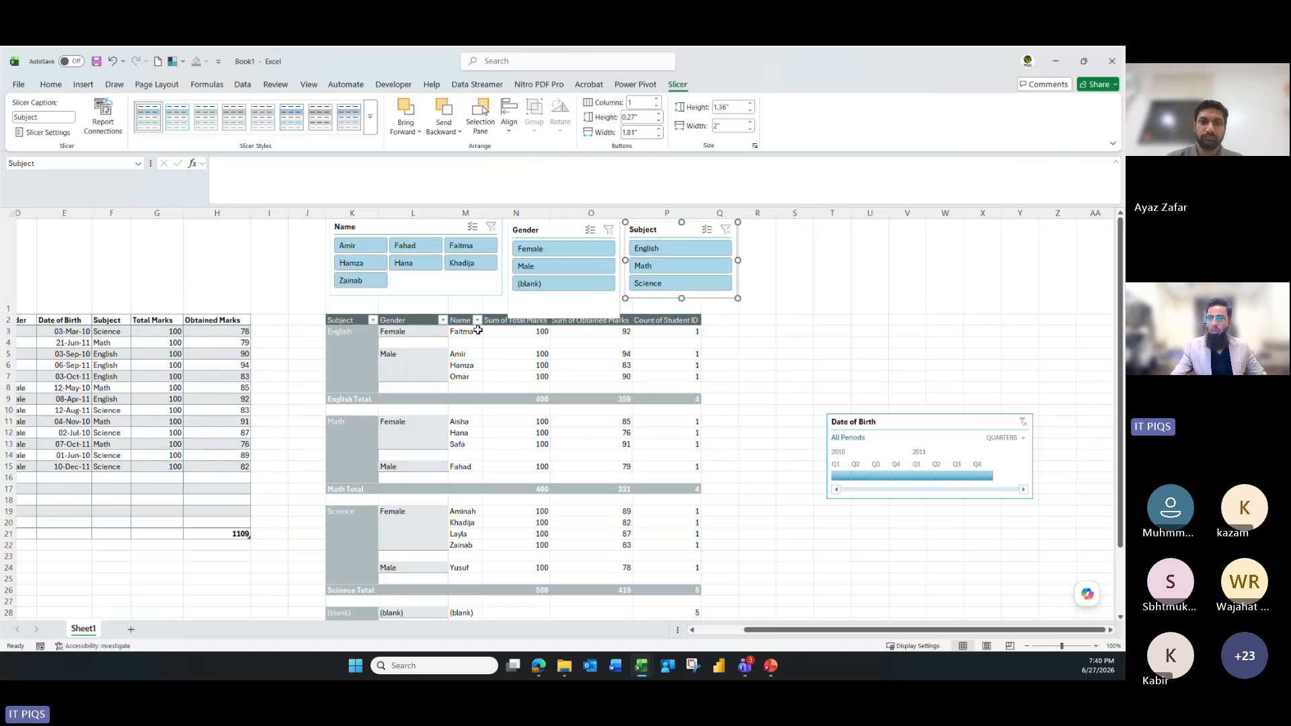
Insert a new row above the header row at row 2
click(8, 320)
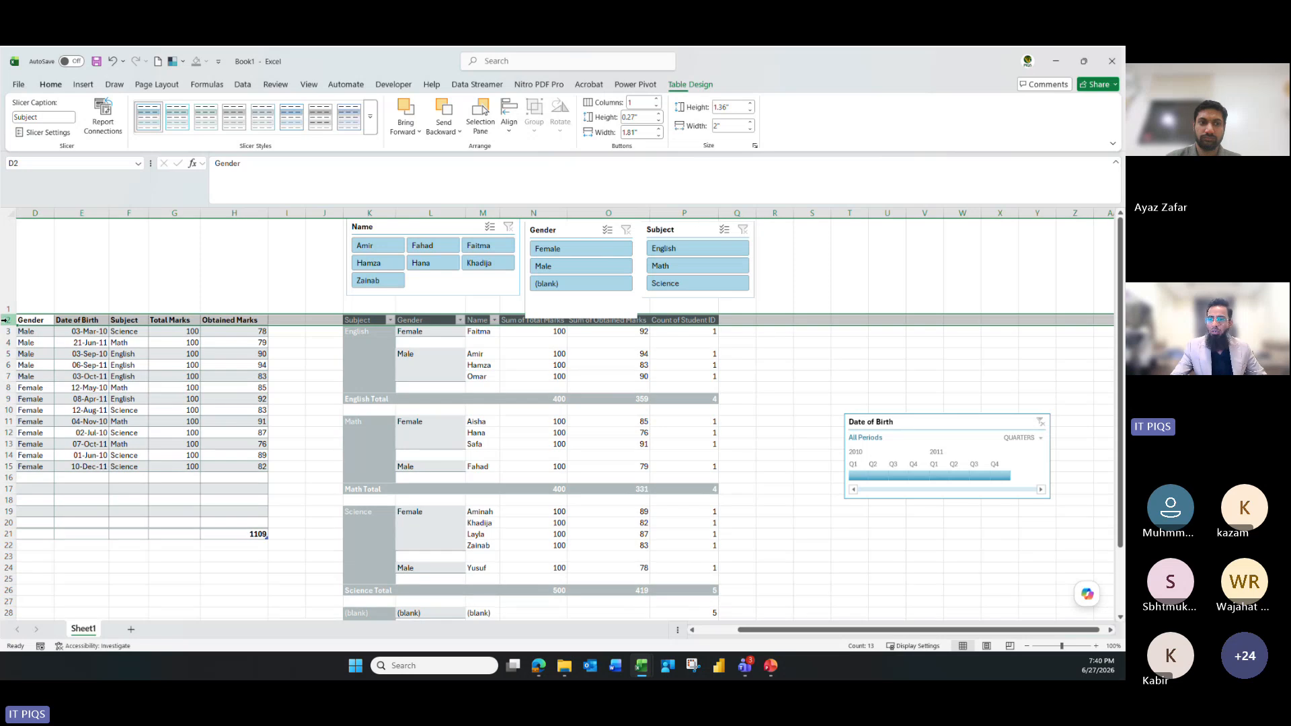
right_click(8, 321)
click(37, 439)
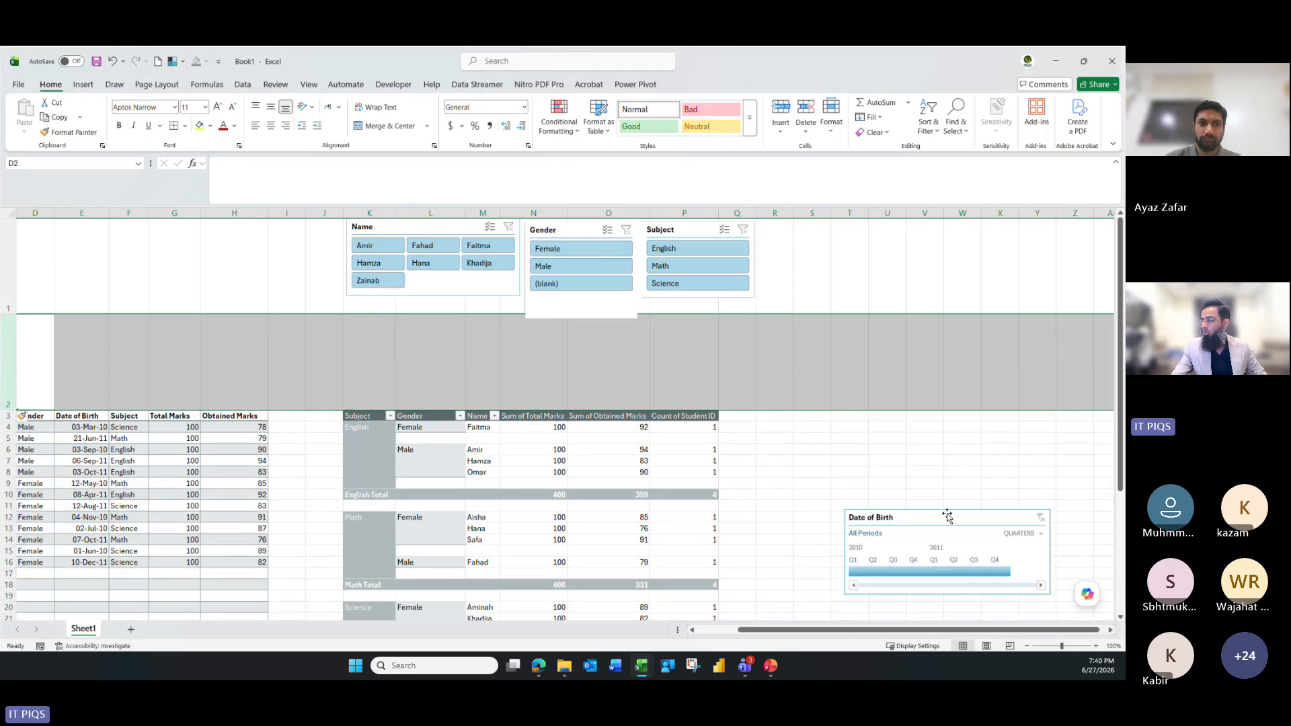
Place the Date of Birth timeline in the new row beneath the slicers and stretch it to their combined width
drag(946, 515, 442, 324)
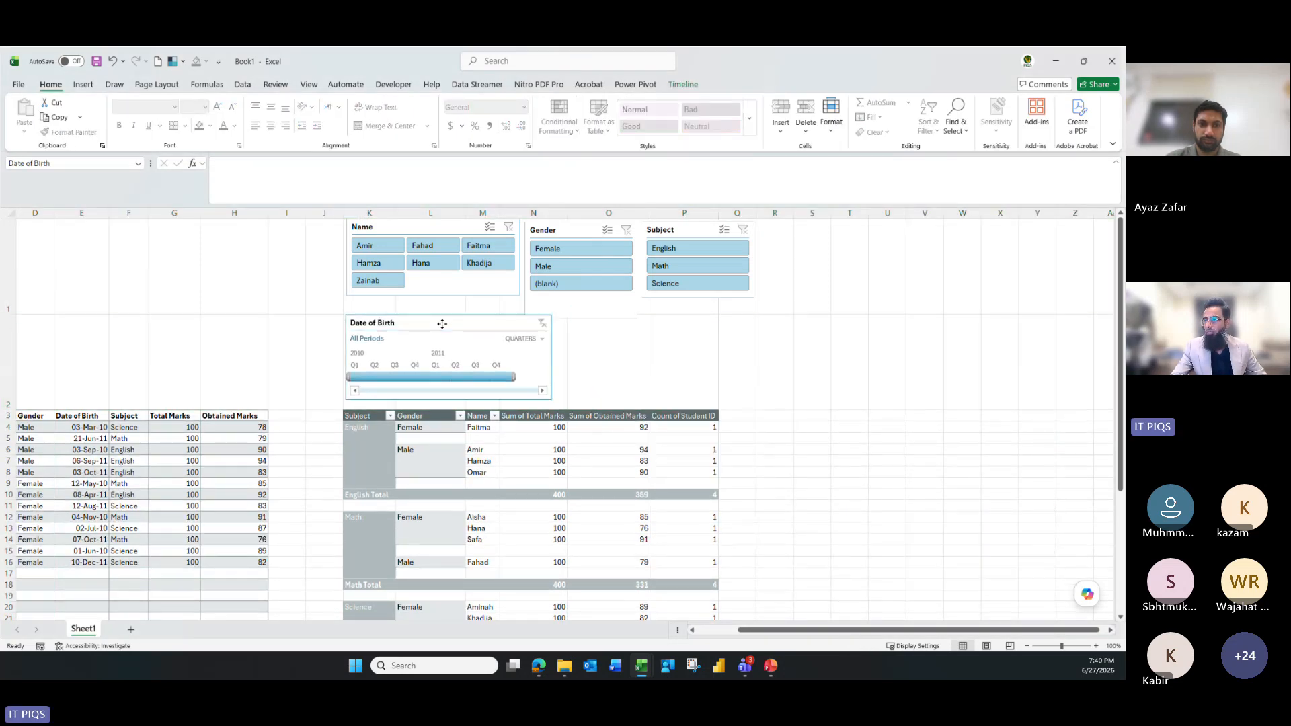
drag(554, 358, 754, 356)
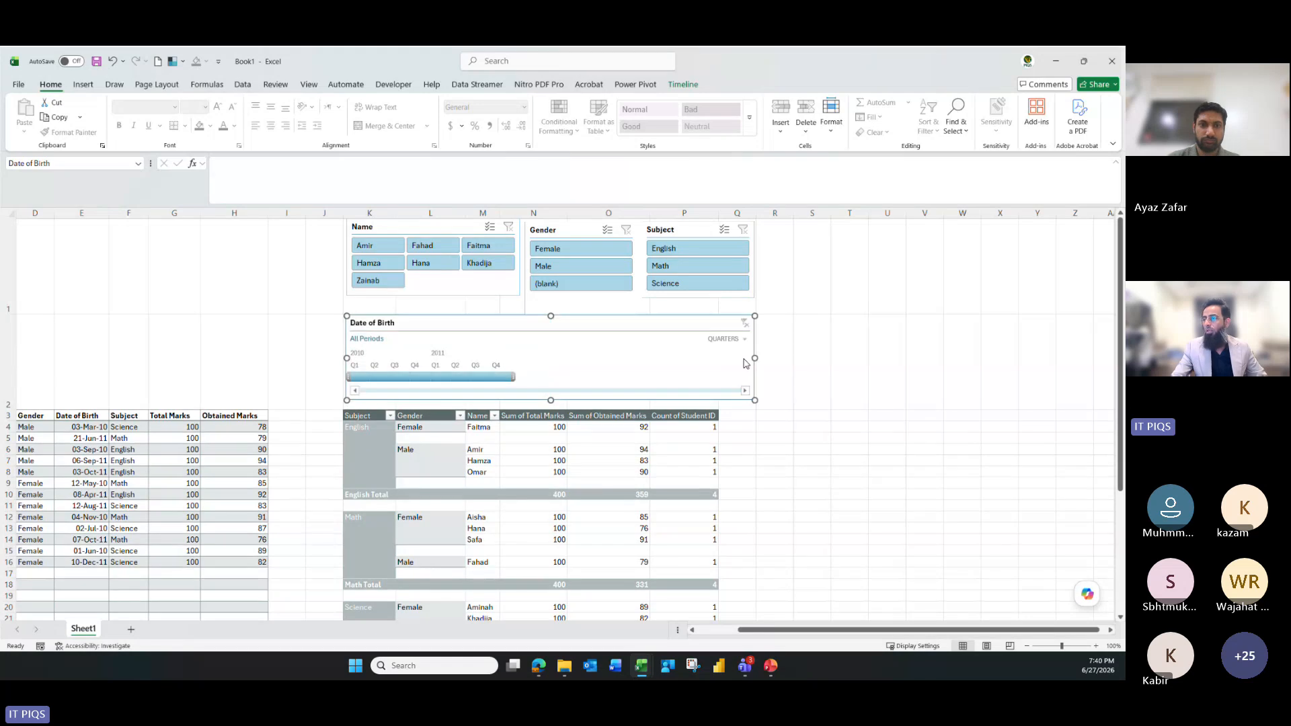
click(814, 436)
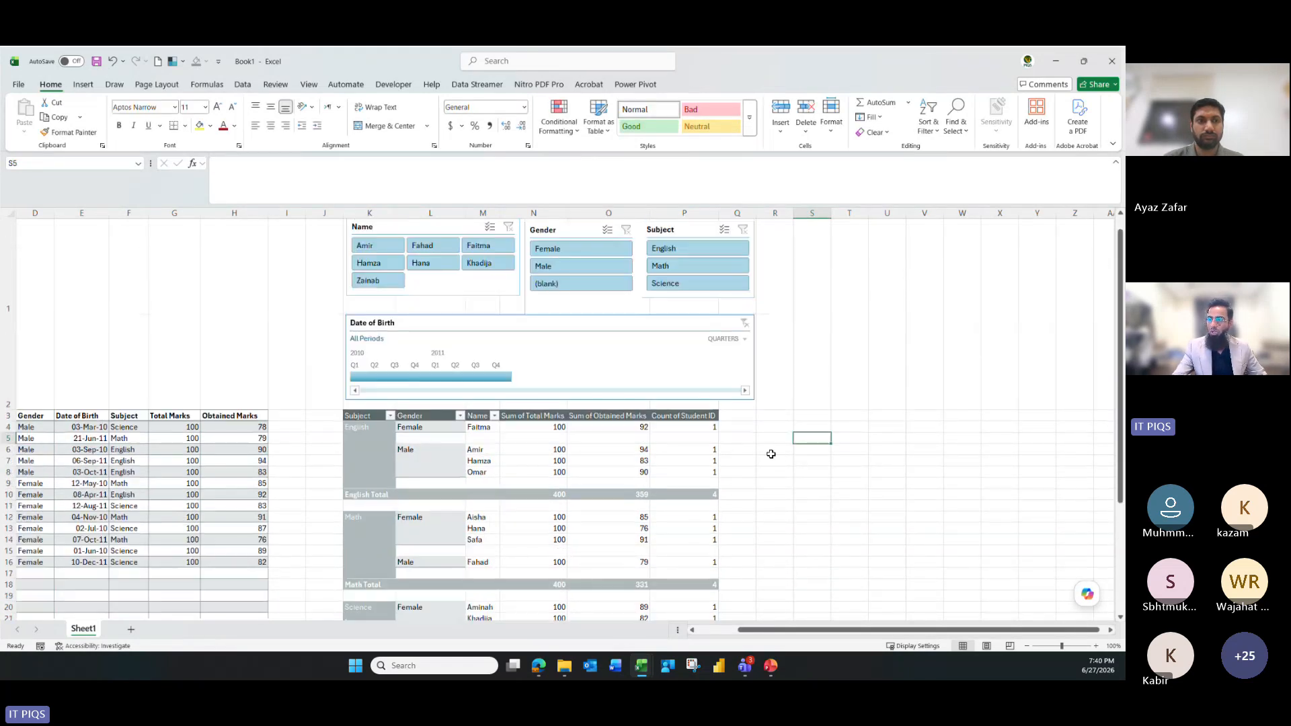
Narrow the Date of Birth timeline to about 3.55", move it beside the Subject slicer in row 1, and reduce row 2's height
click(479, 338)
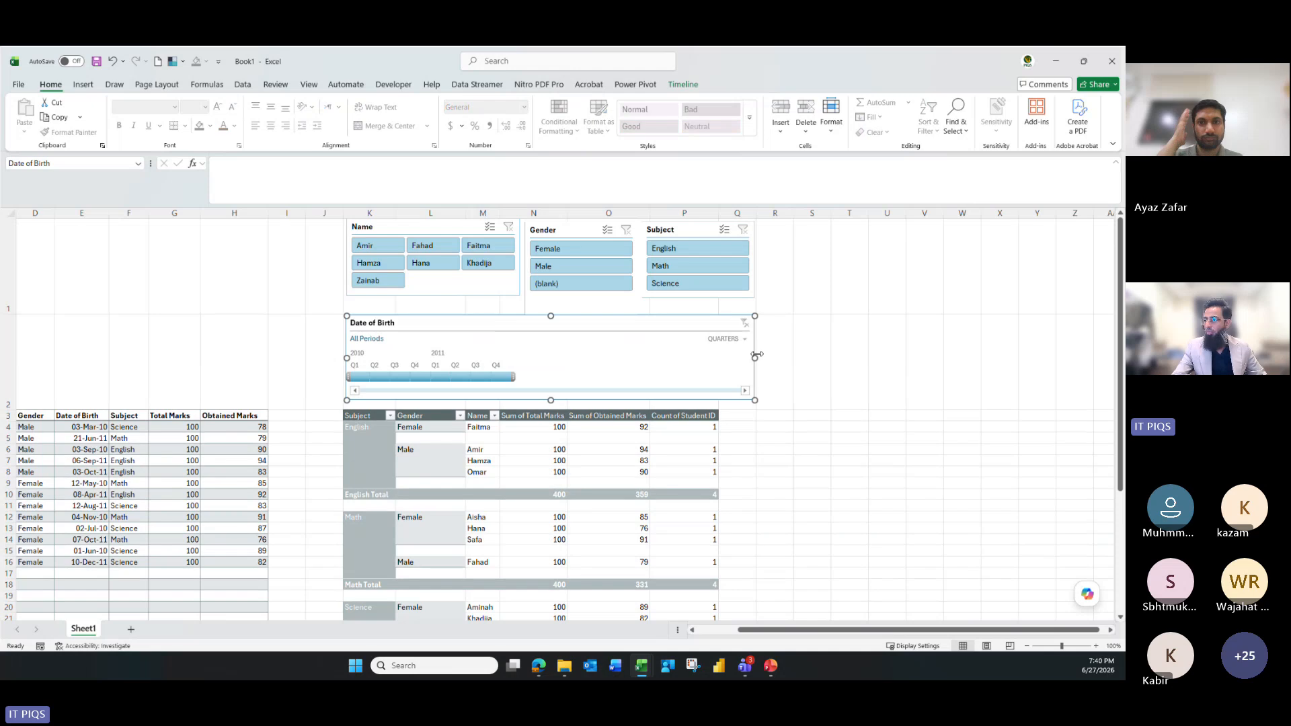
drag(757, 354, 542, 355)
drag(481, 322, 895, 229)
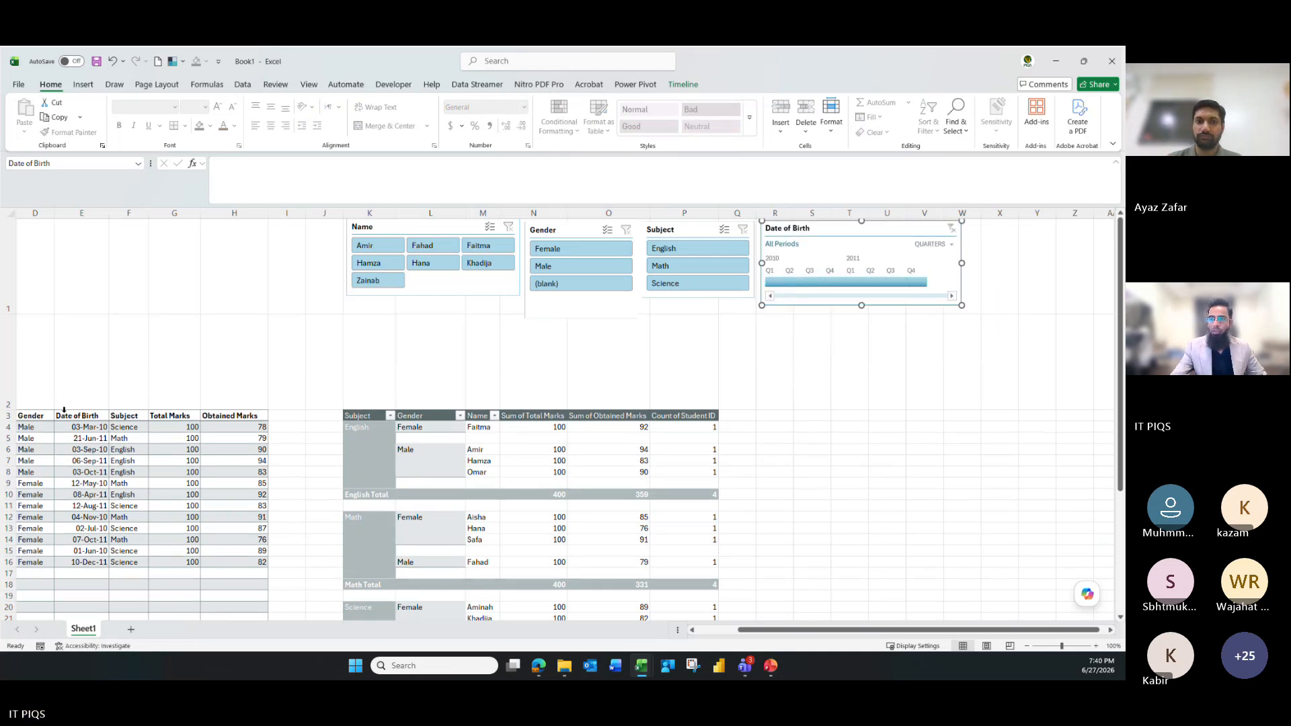
drag(8, 410, 37, 343)
Insert a column at R and move the Date of Birth timeline back against the Subject slicer
right_click(776, 213)
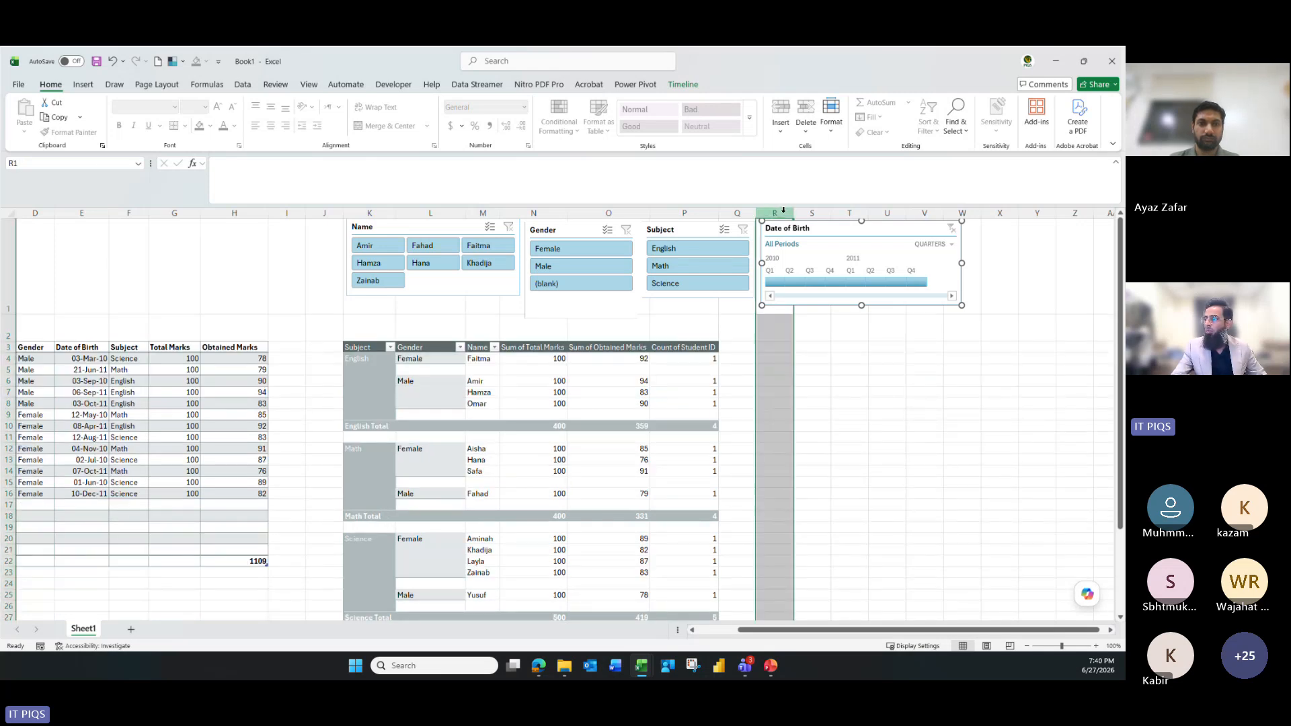
click(814, 330)
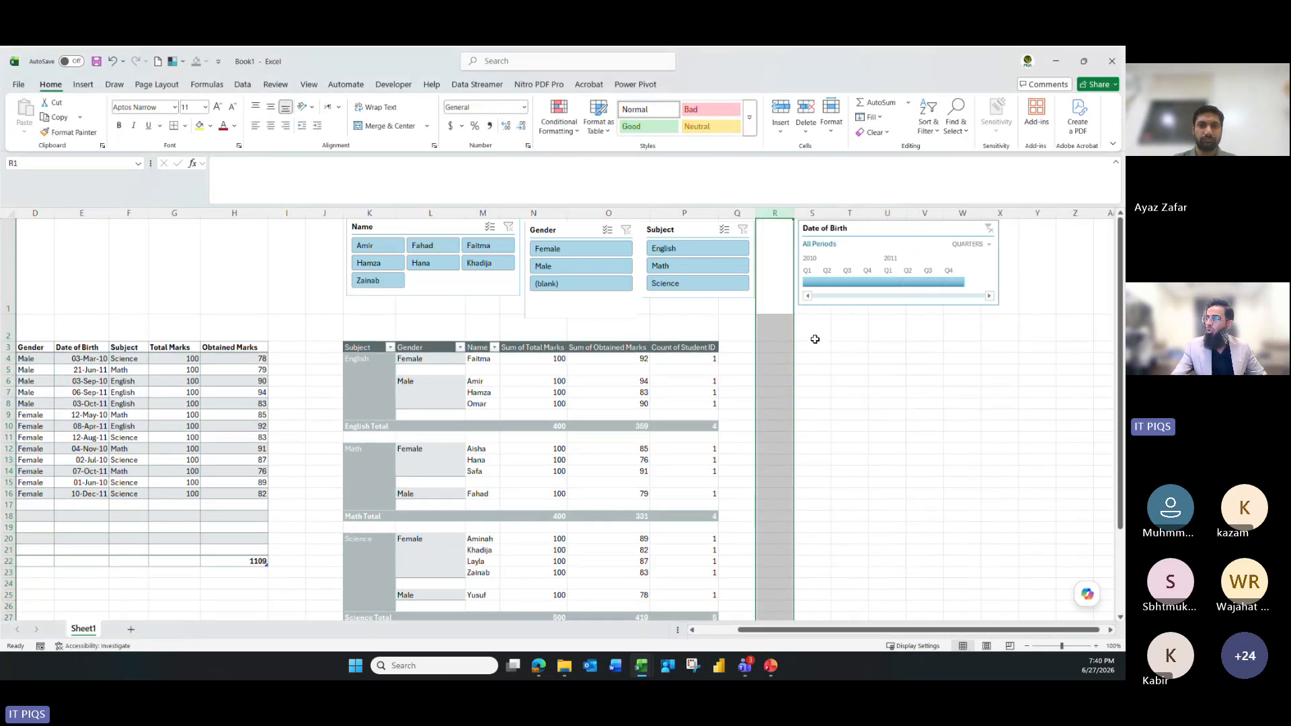
click(818, 231)
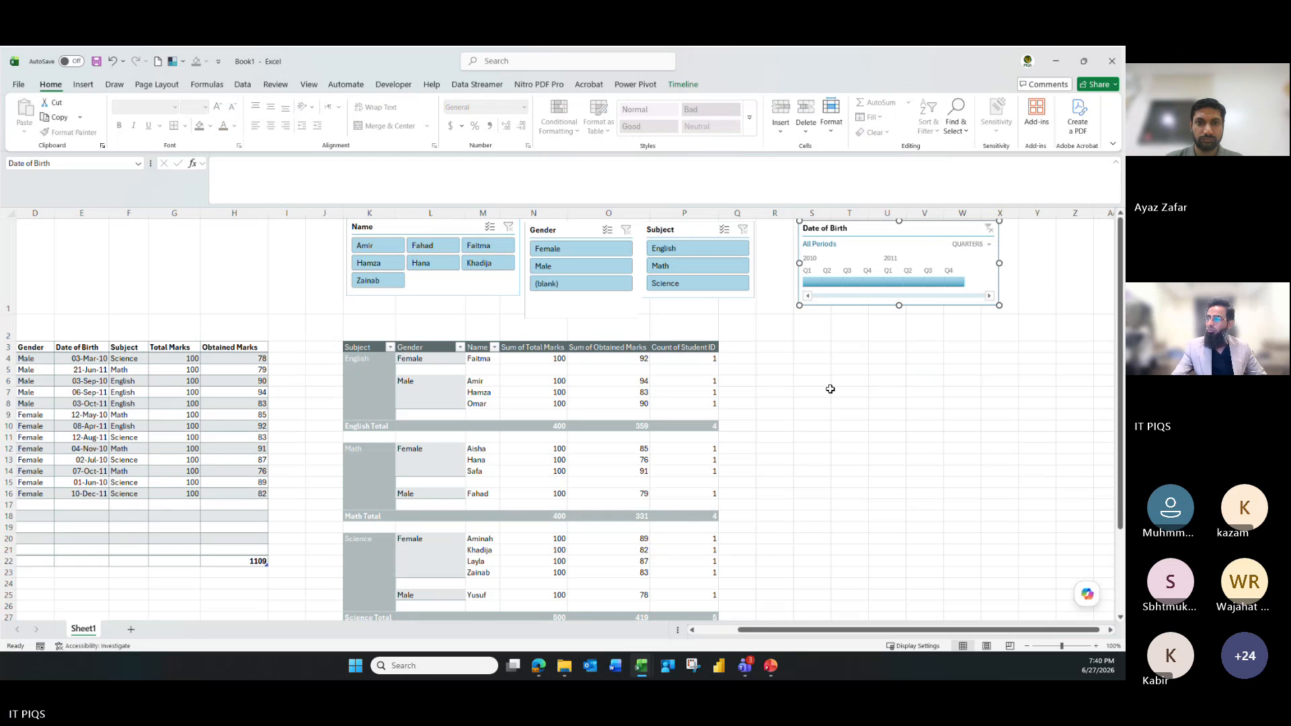
drag(817, 231, 778, 230)
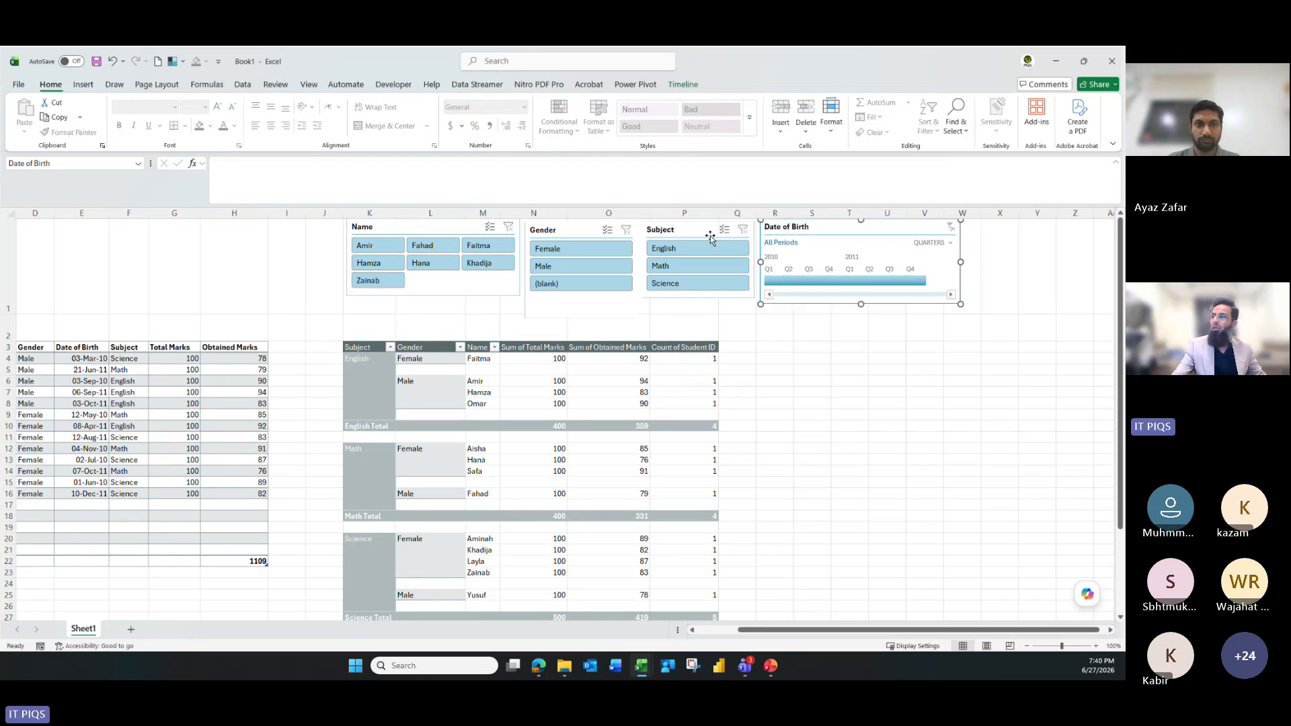
Set the Date of Birth timeline's positioning property to "Don't move or size with cells"
right_click(780, 226)
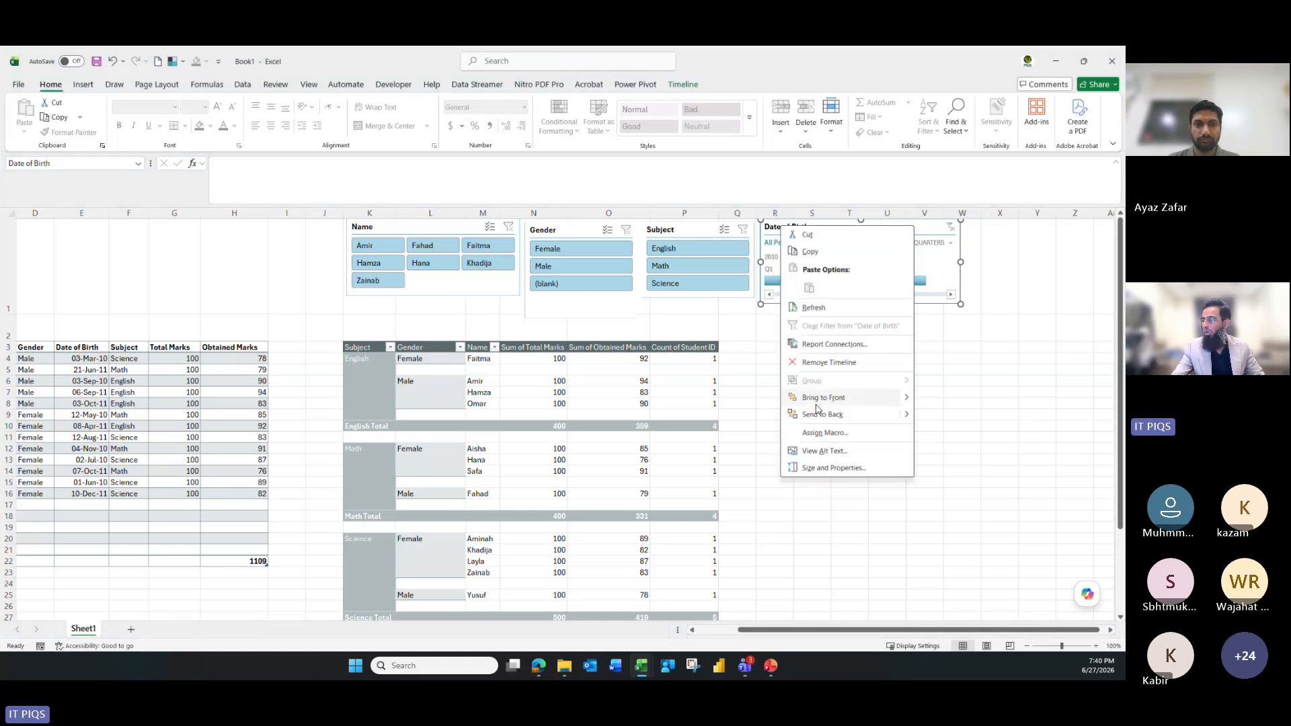
click(819, 469)
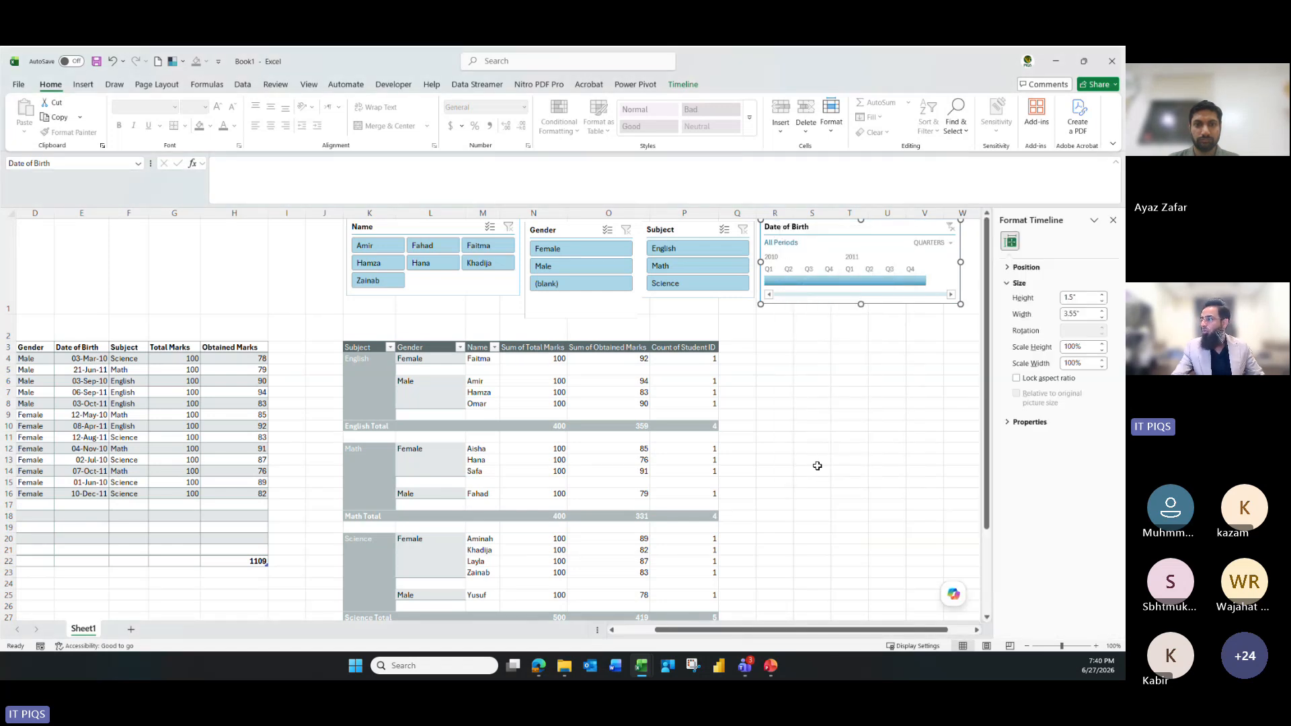
click(1011, 268)
click(1015, 473)
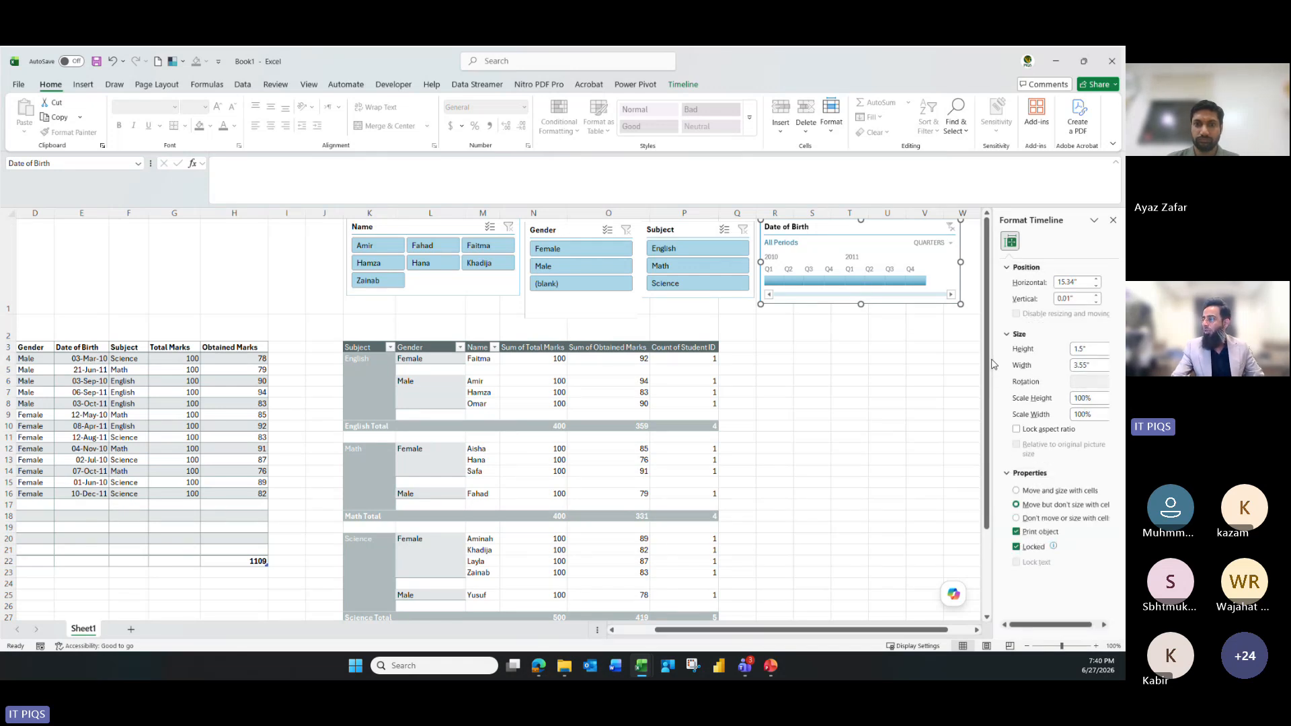
drag(993, 364, 890, 364)
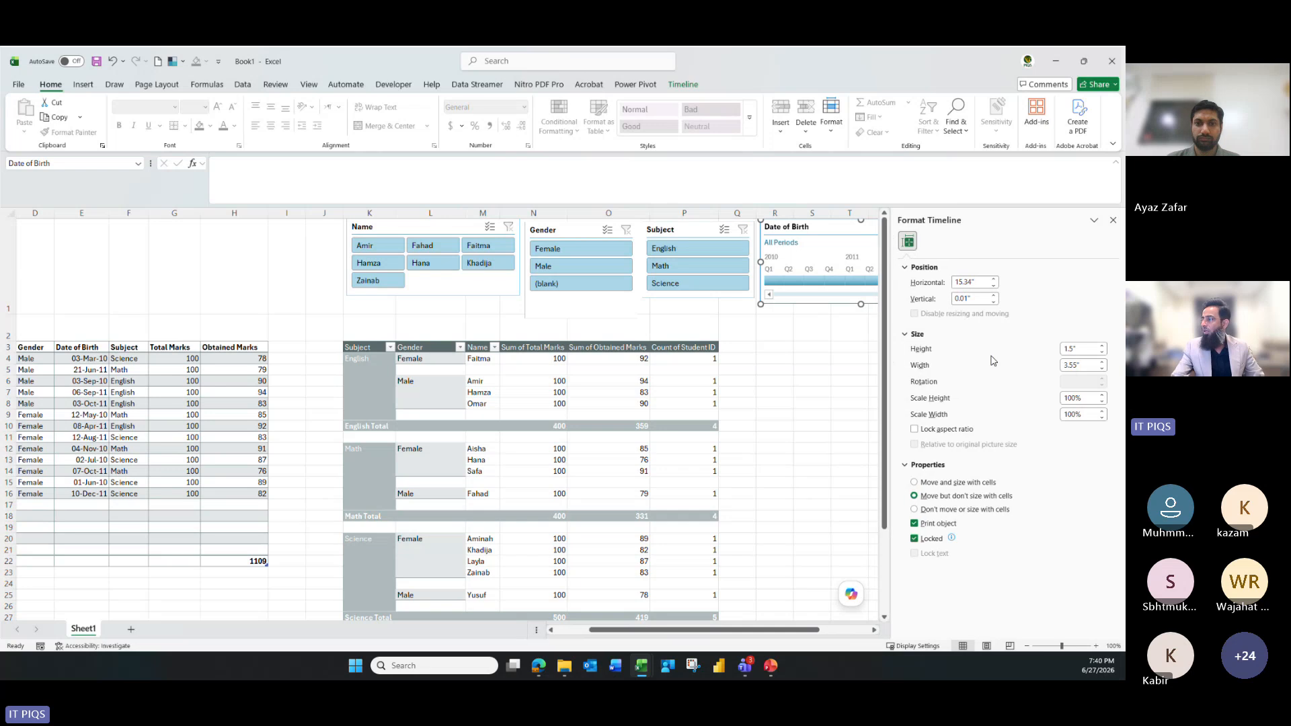
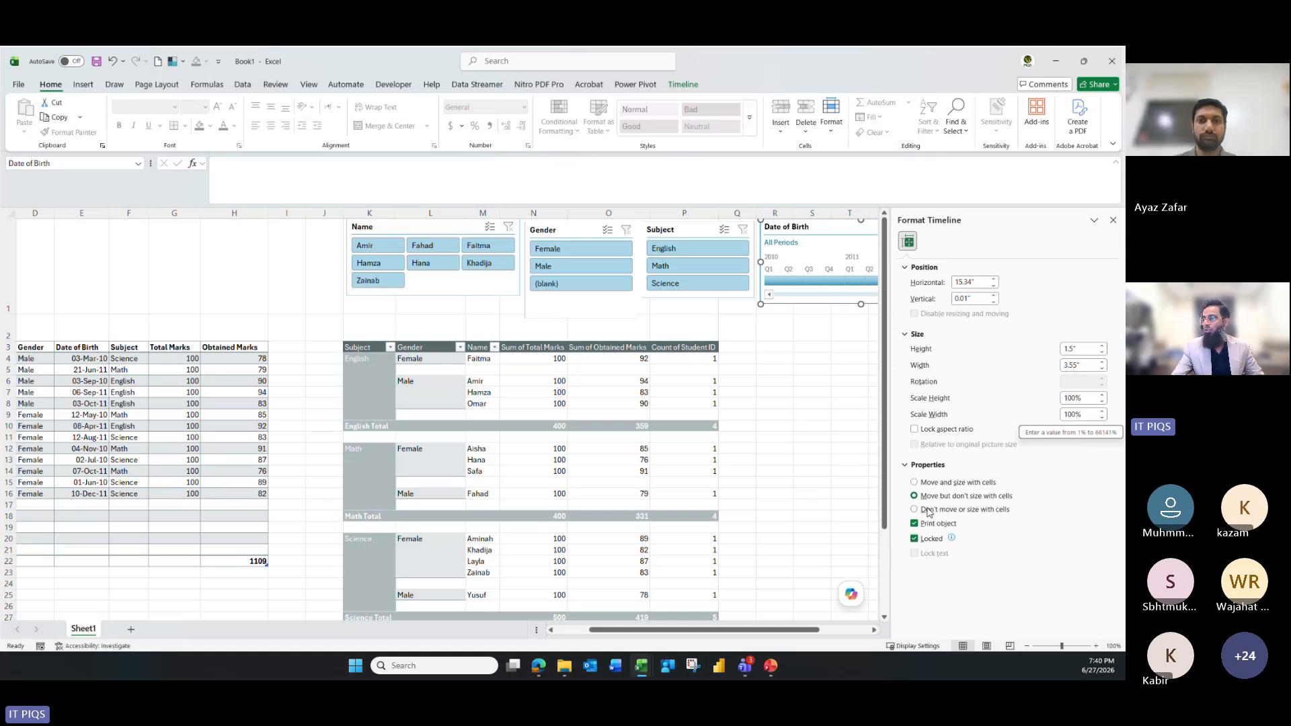
click(941, 509)
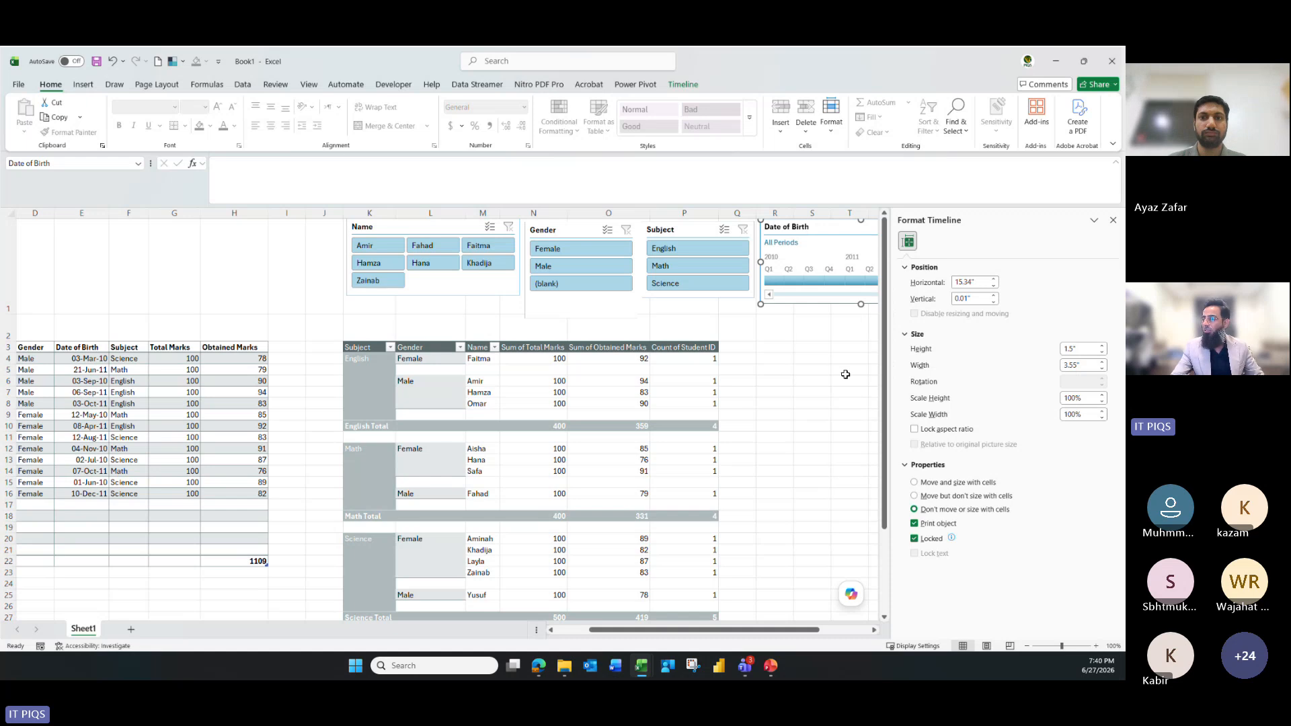
Select the Subject, Gender and Name slicers together with the Date of Birth timeline and set them to "Don't move or size with cells"
click(681, 230)
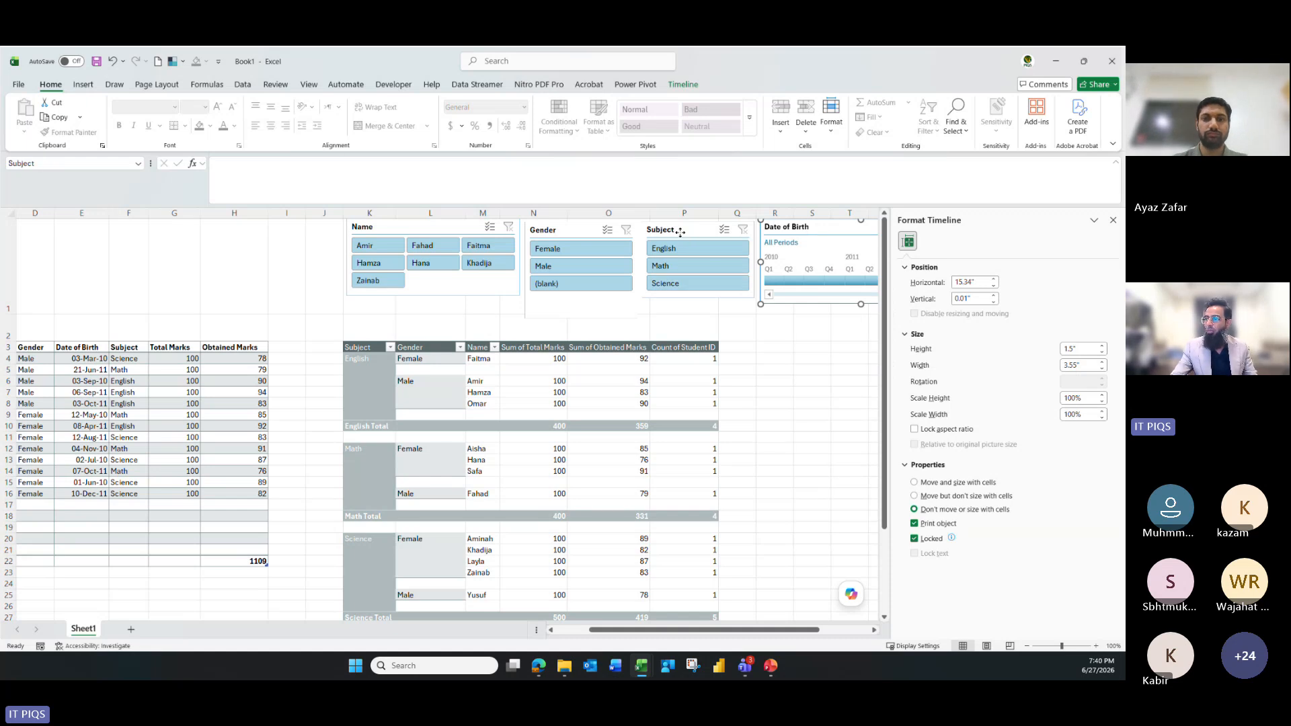
ctrl+click(559, 230)
ctrl+click(458, 228)
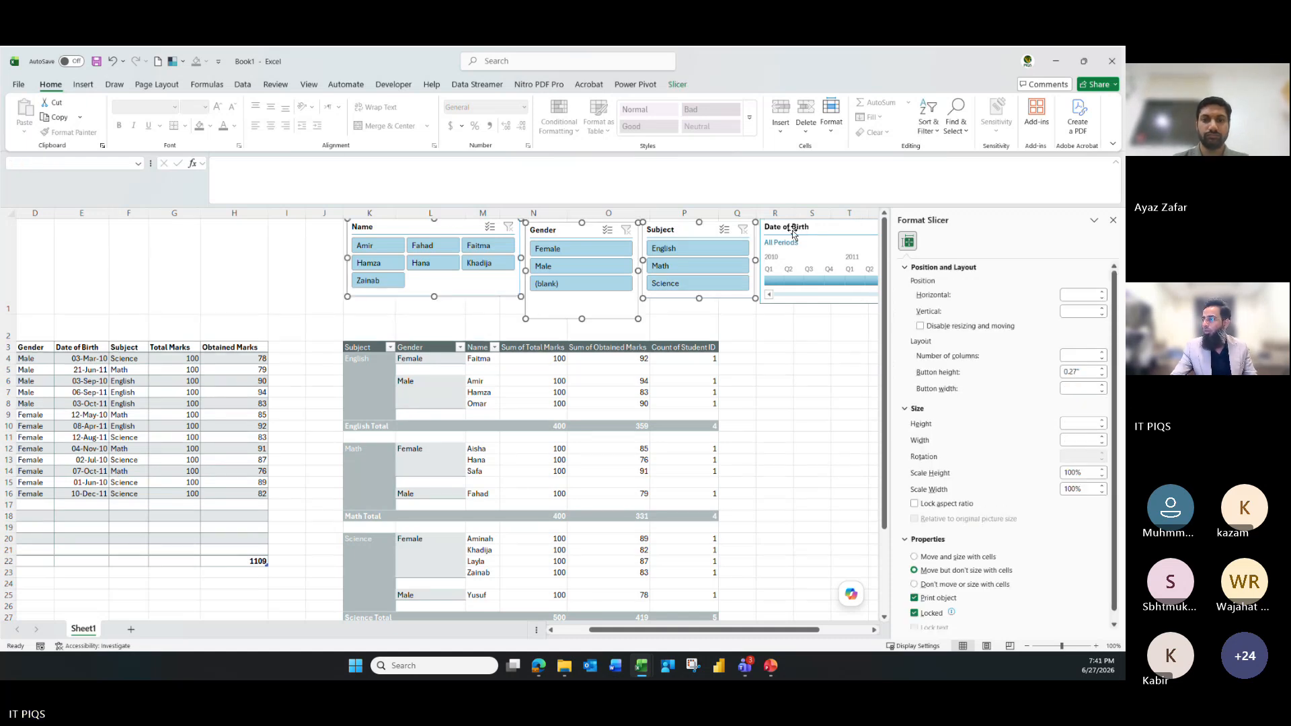
ctrl+click(793, 233)
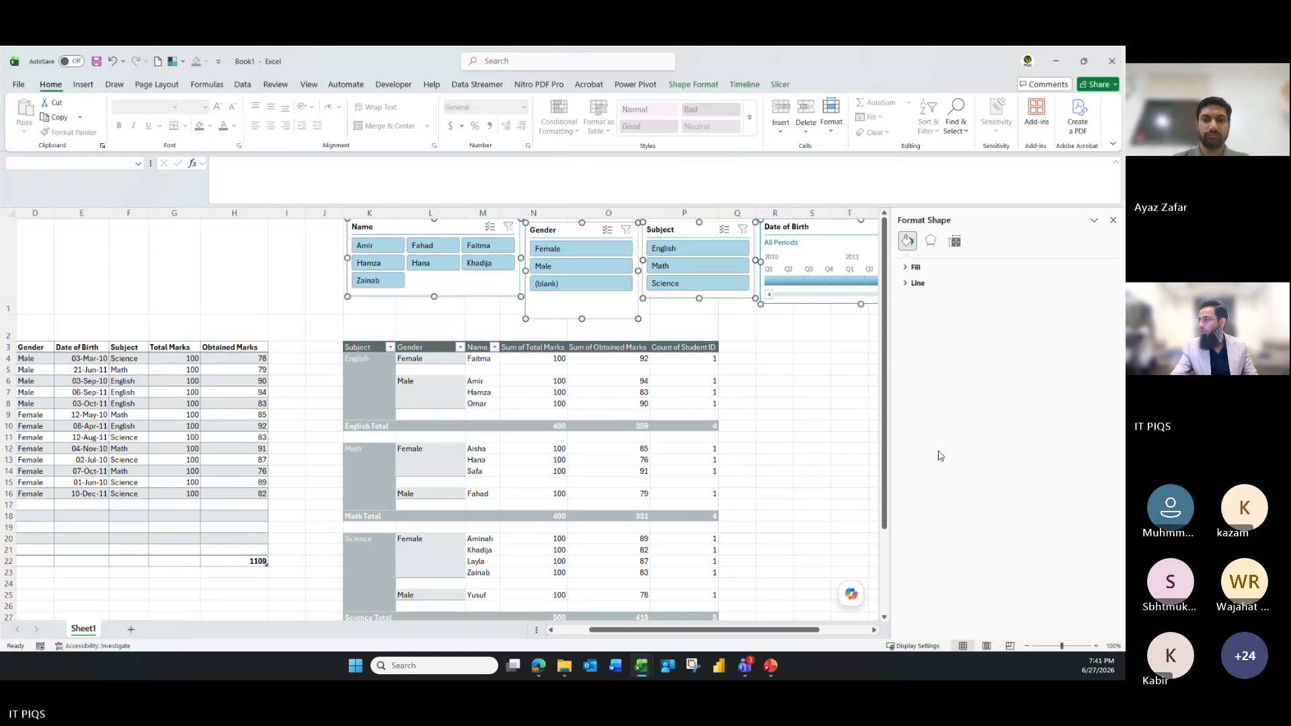
click(953, 246)
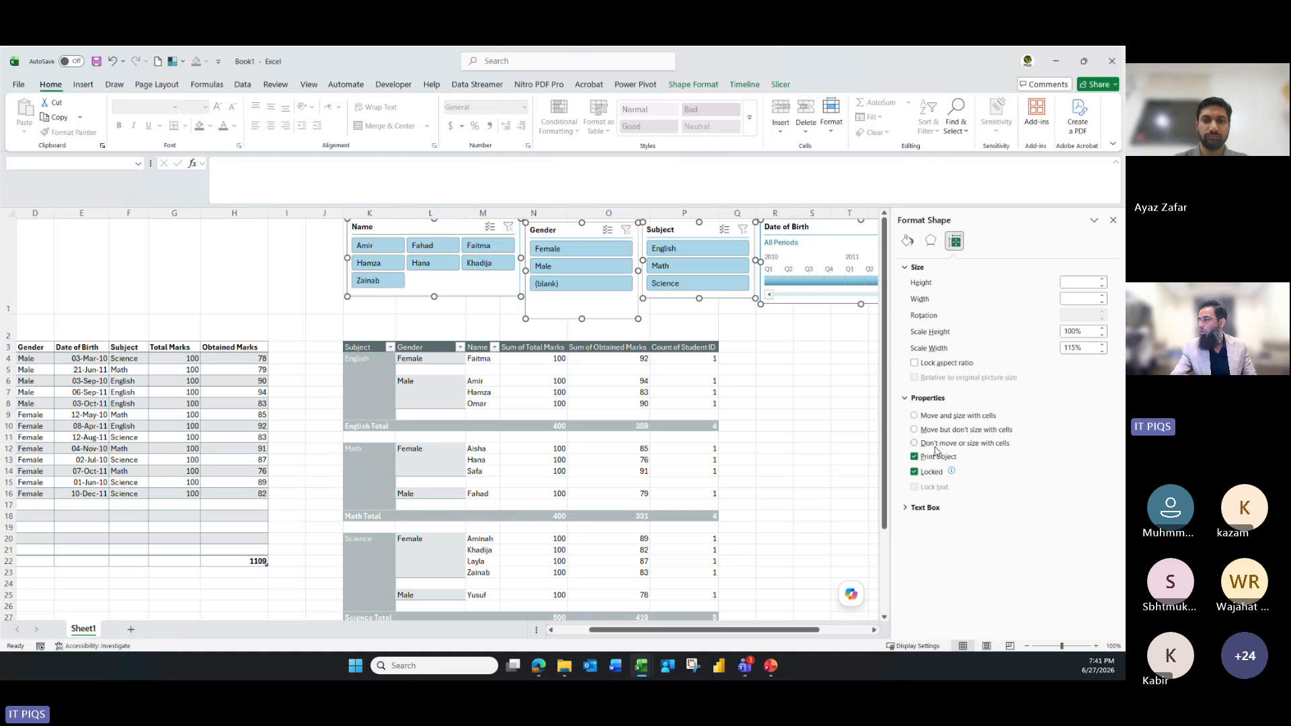
click(935, 445)
click(838, 482)
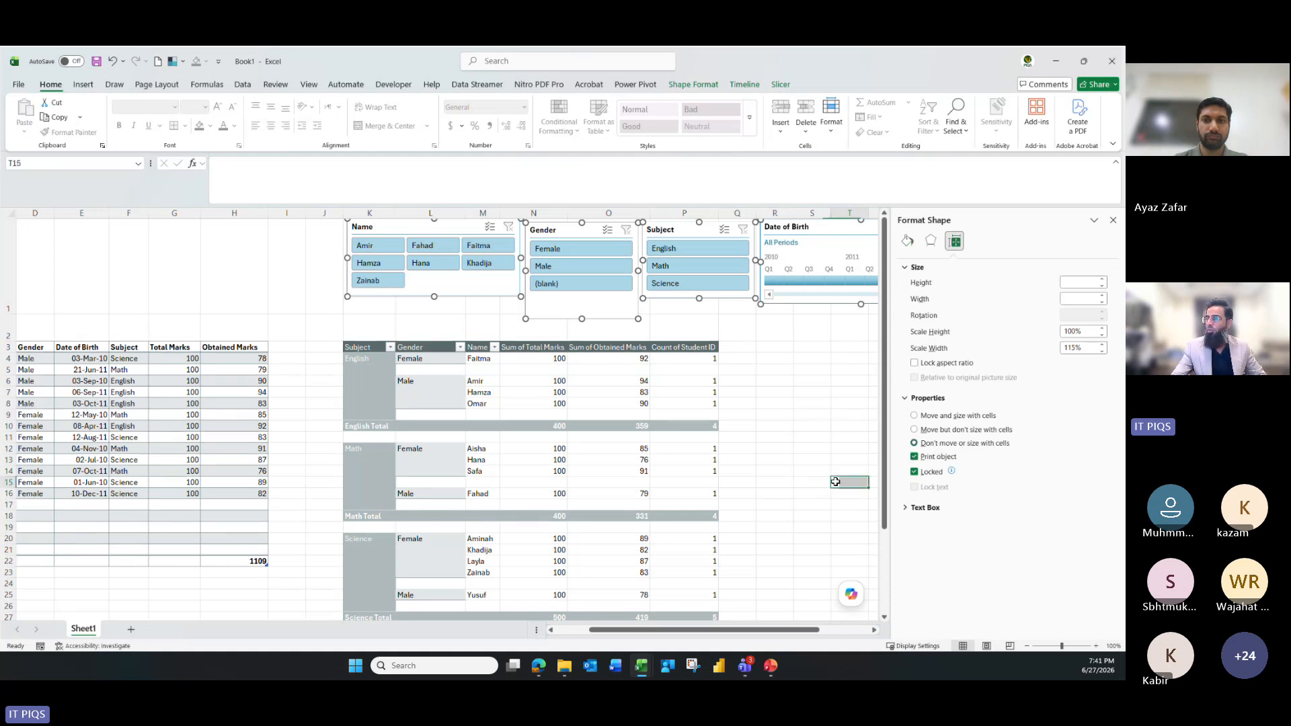
Insert a new column at R beneath the Date of Birth timeline and close the shape formatting options
right_click(774, 213)
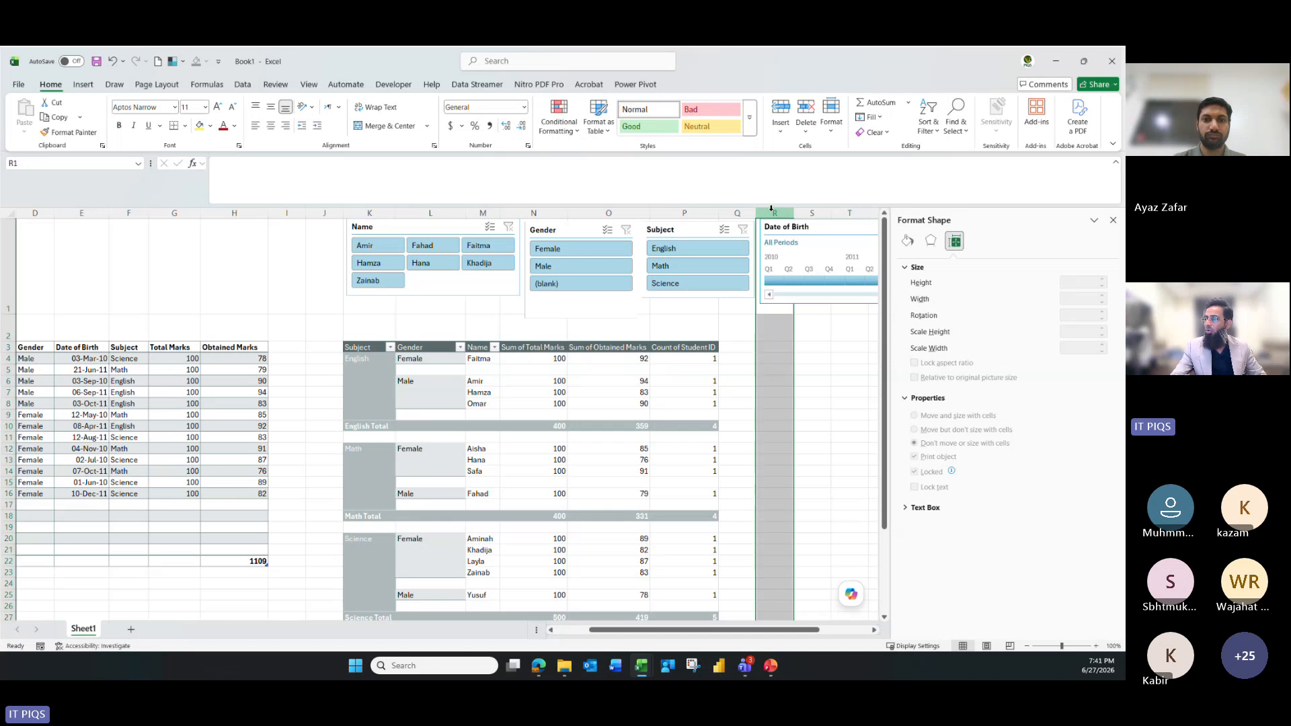
click(800, 329)
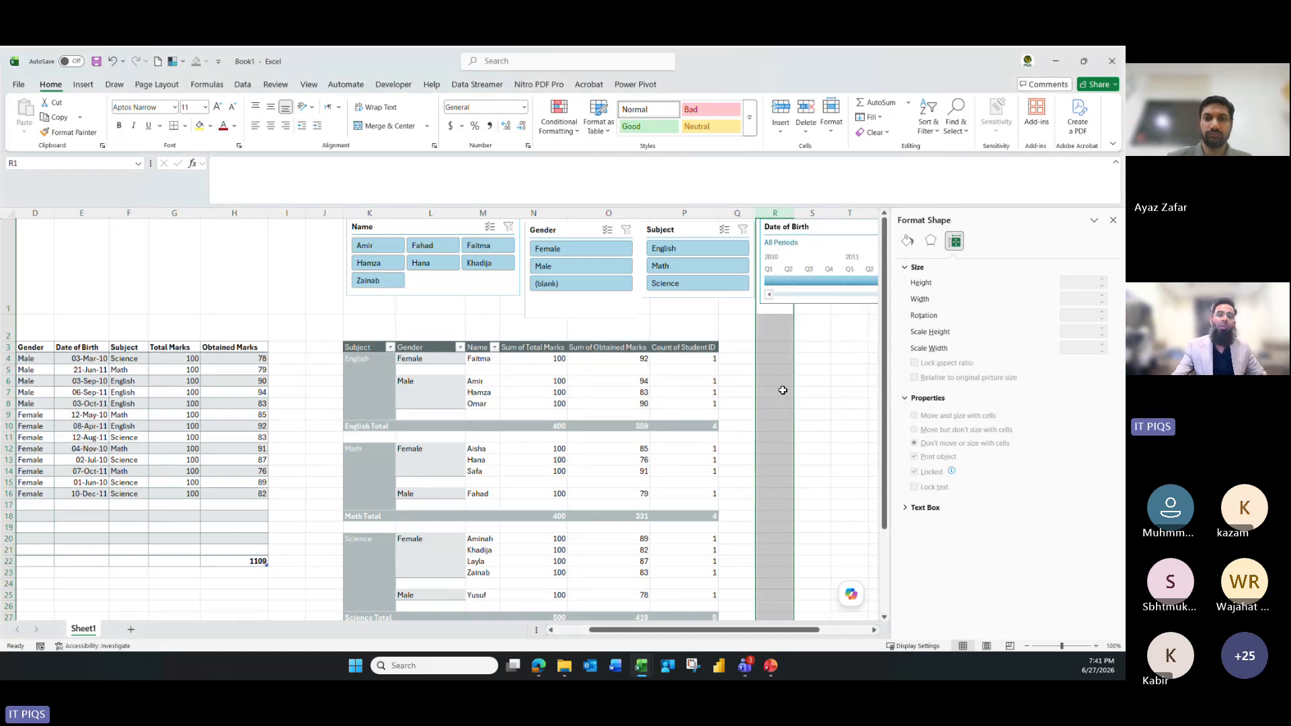
click(1113, 220)
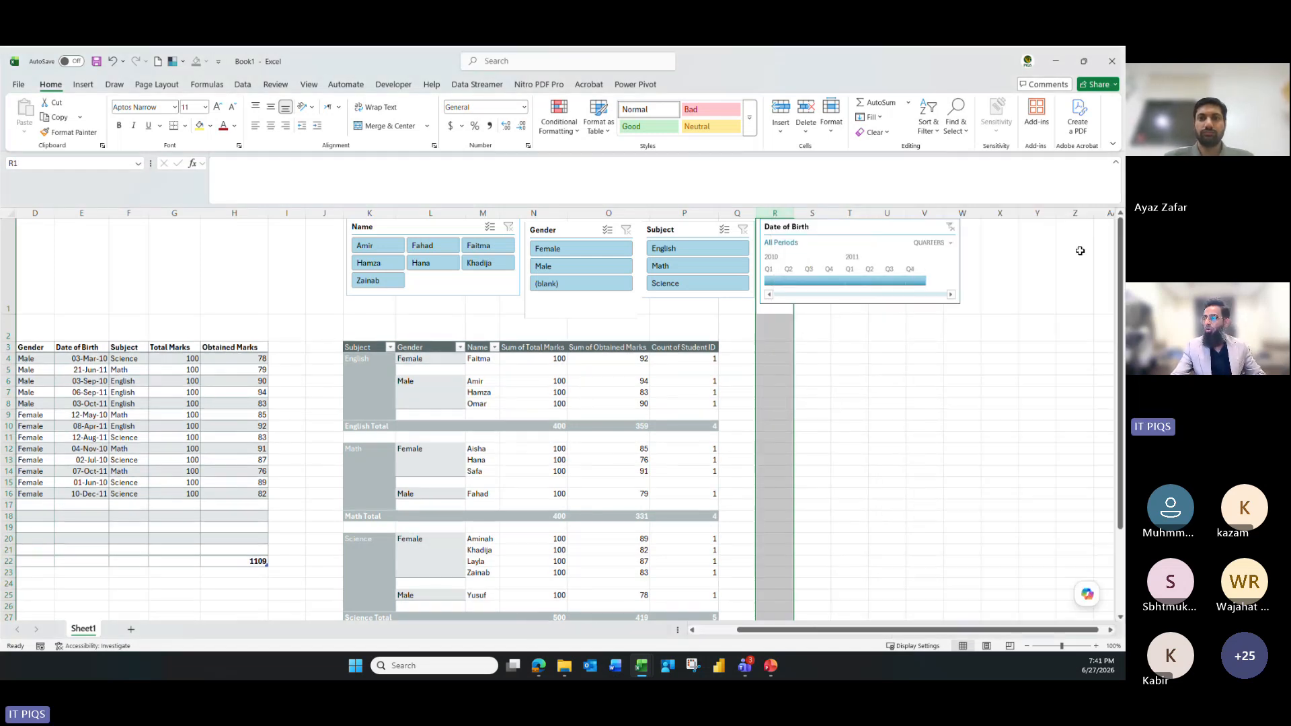
click(841, 397)
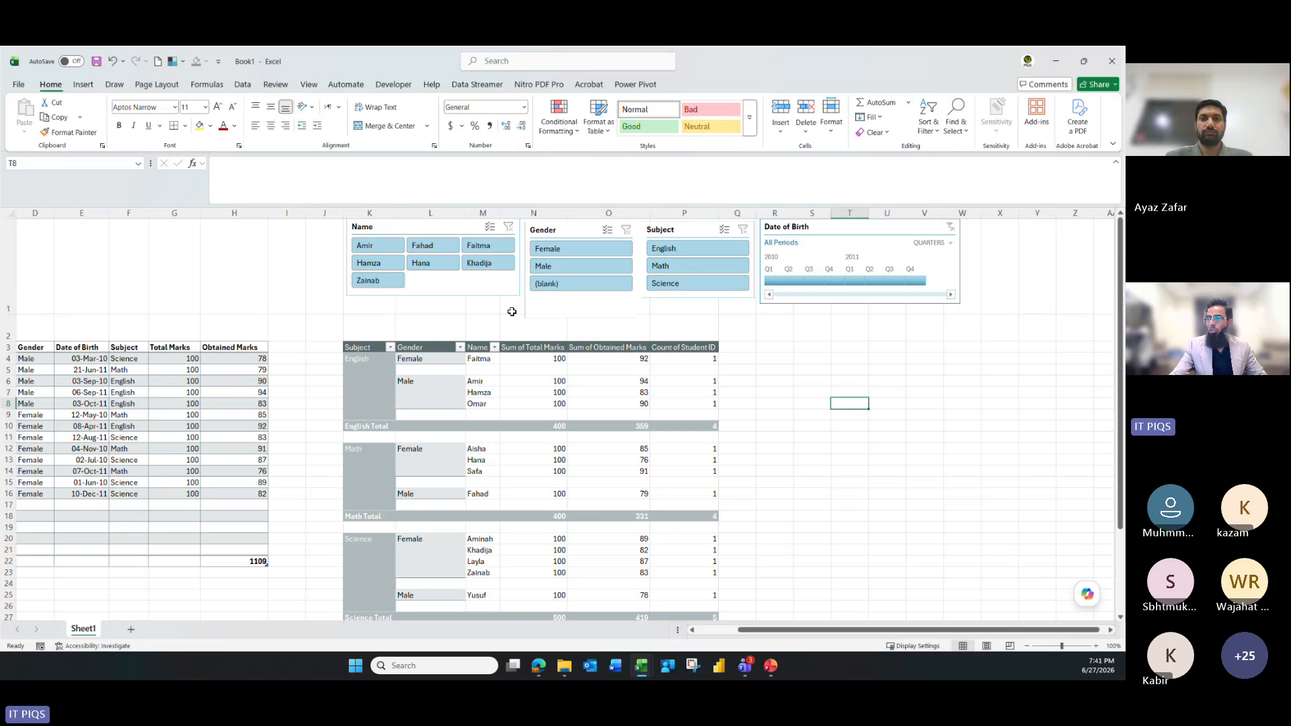
Shorten the Gender slicer to match the Subject slicer's height and reduce the heights of rows 1 and 2
click(571, 308)
drag(582, 318, 582, 299)
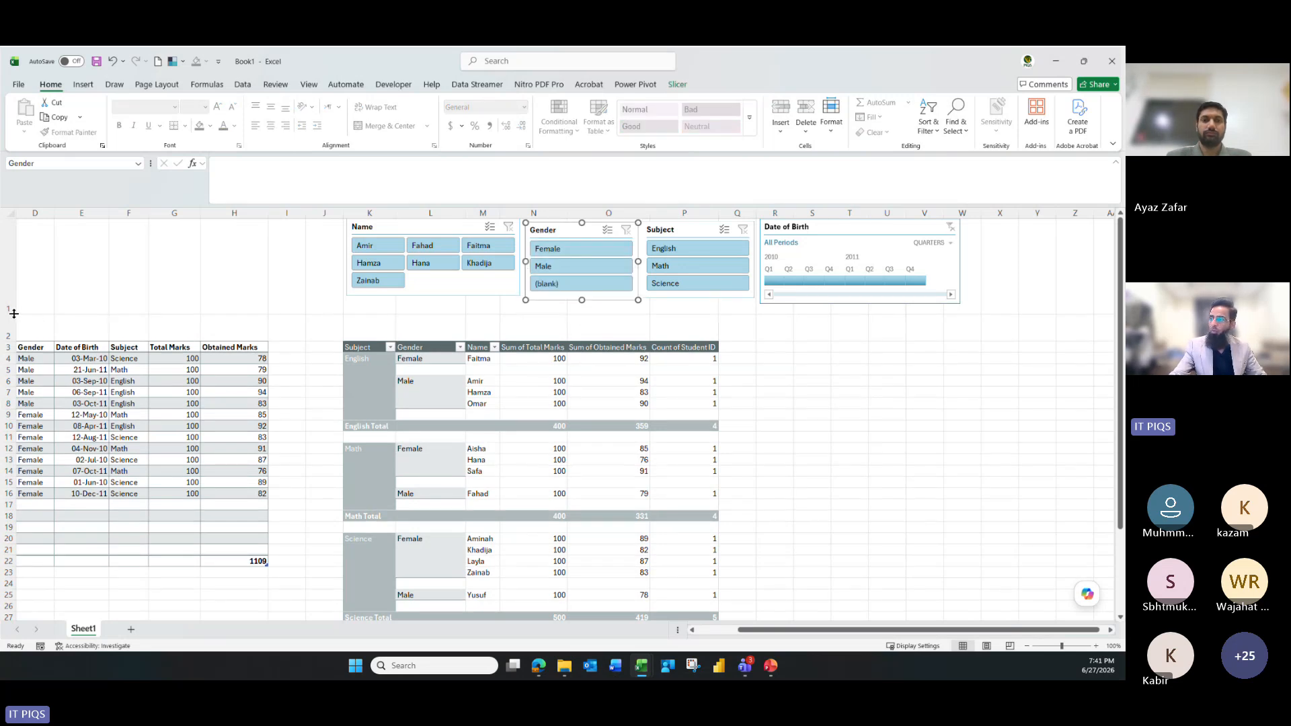
drag(13, 314, 12, 306)
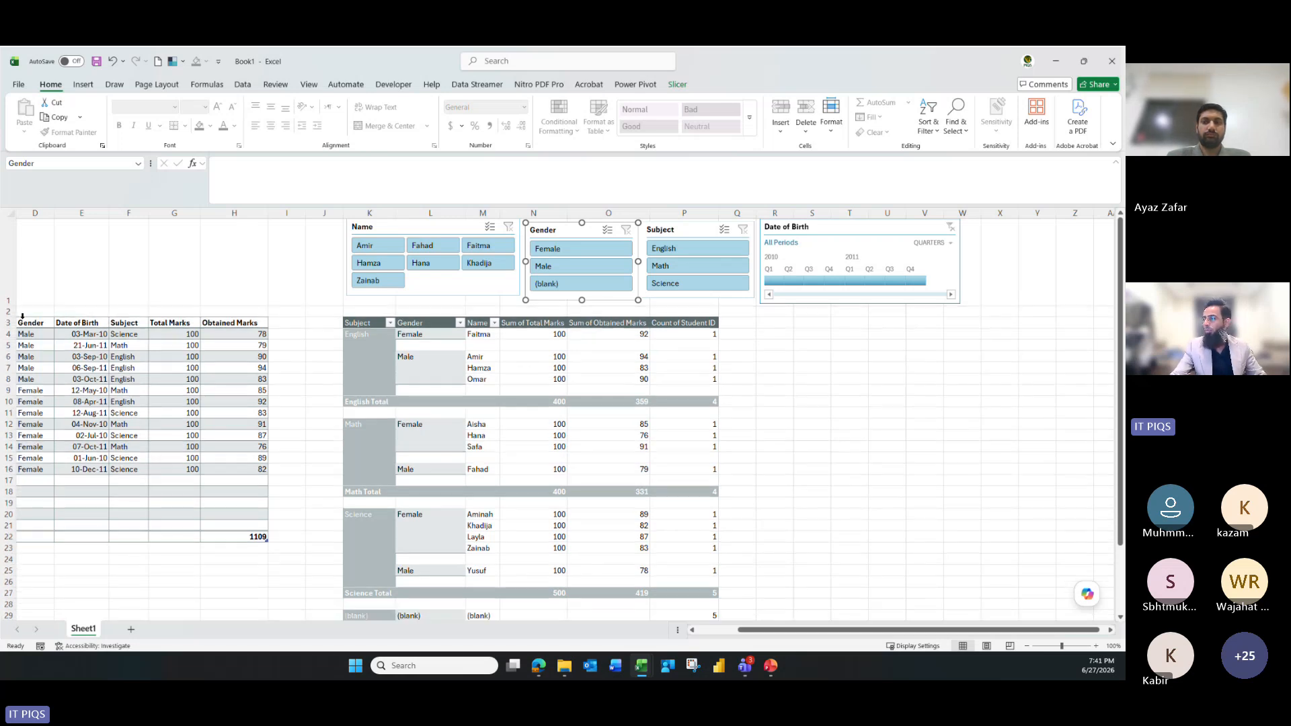
click(773, 344)
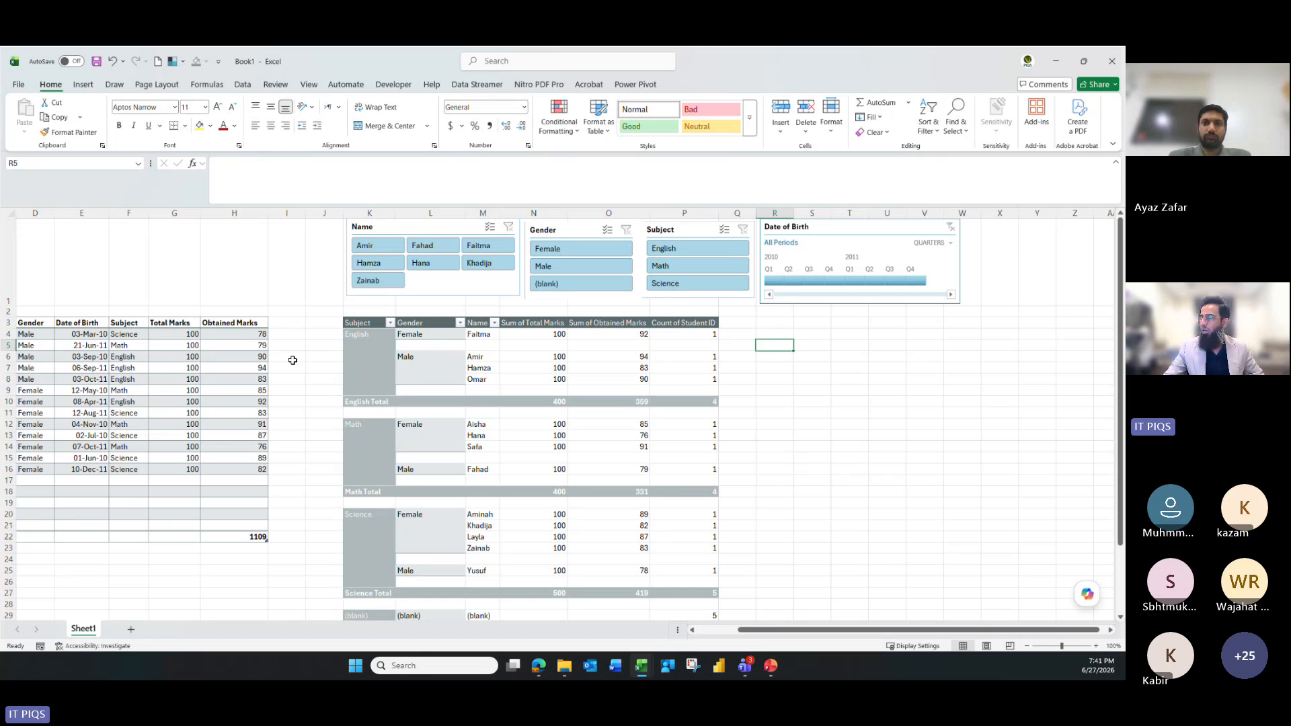
click(641, 380)
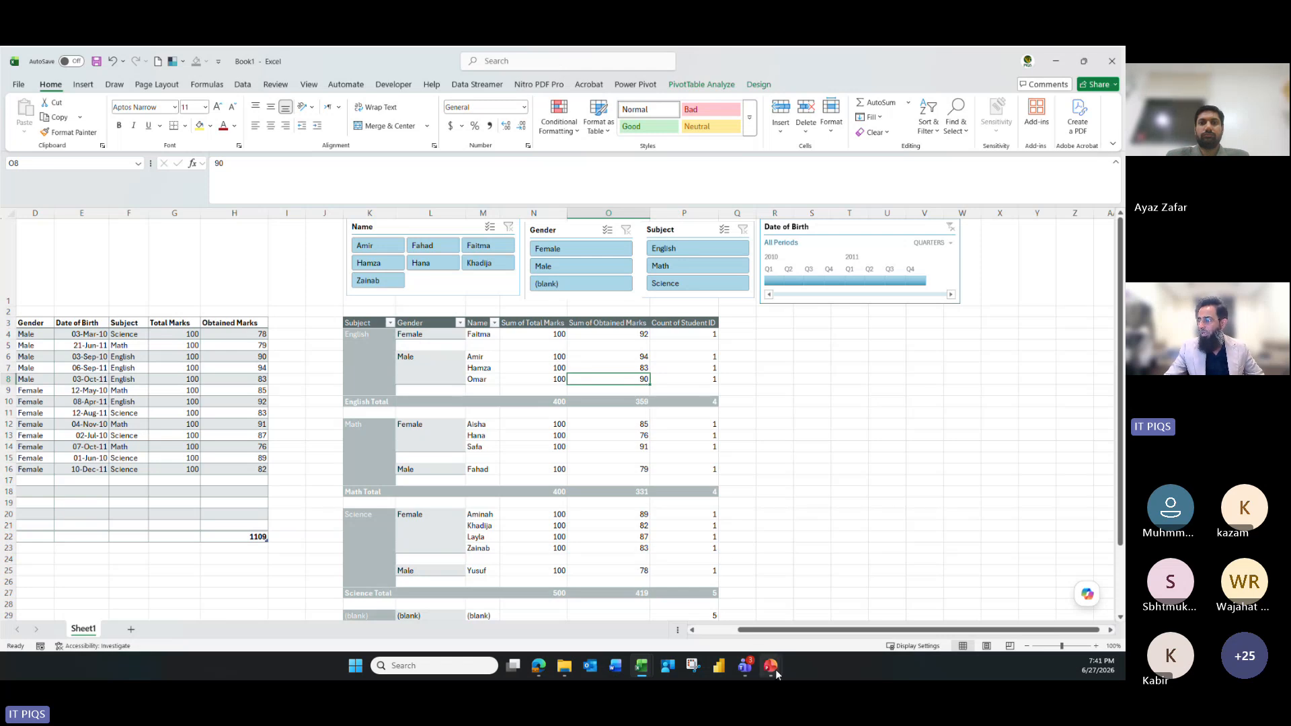
Switch to the PowerPoint course deck, review the "2.2b- Pivot Table" slide, and return to the Excel workbook
mouse_move(771, 670)
click(834, 588)
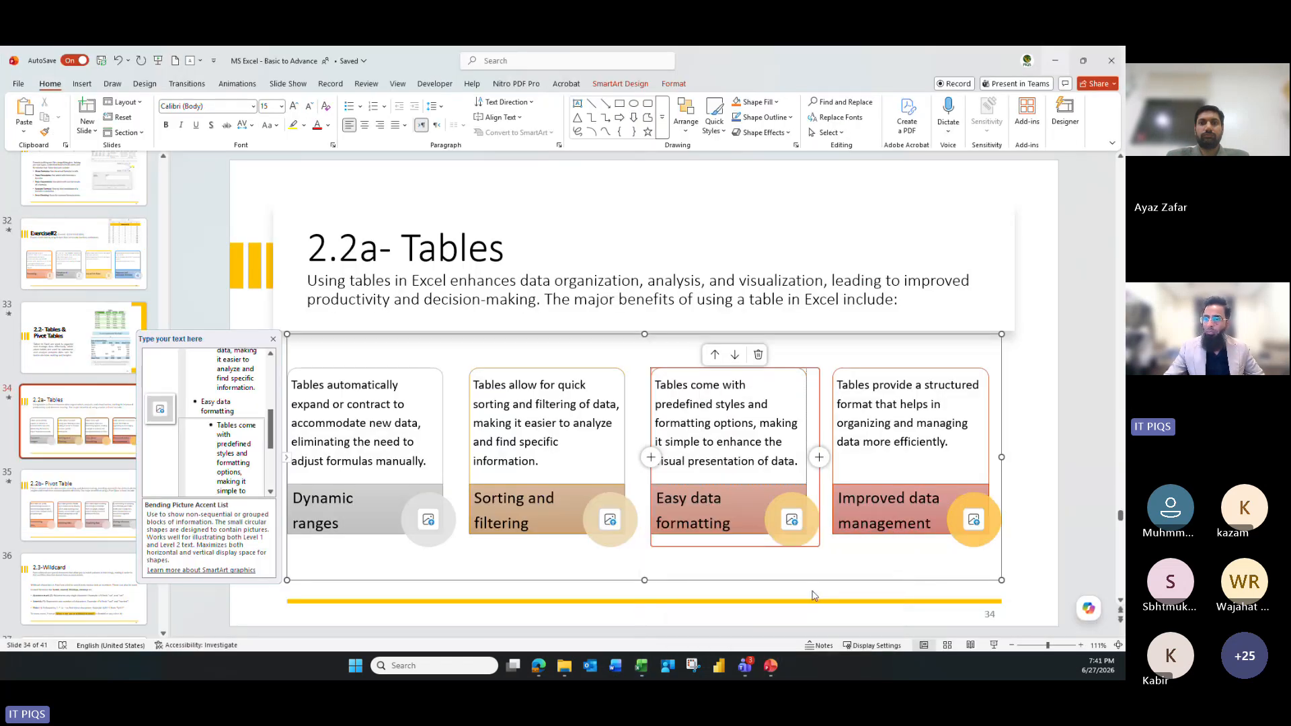
click(72, 498)
click(331, 449)
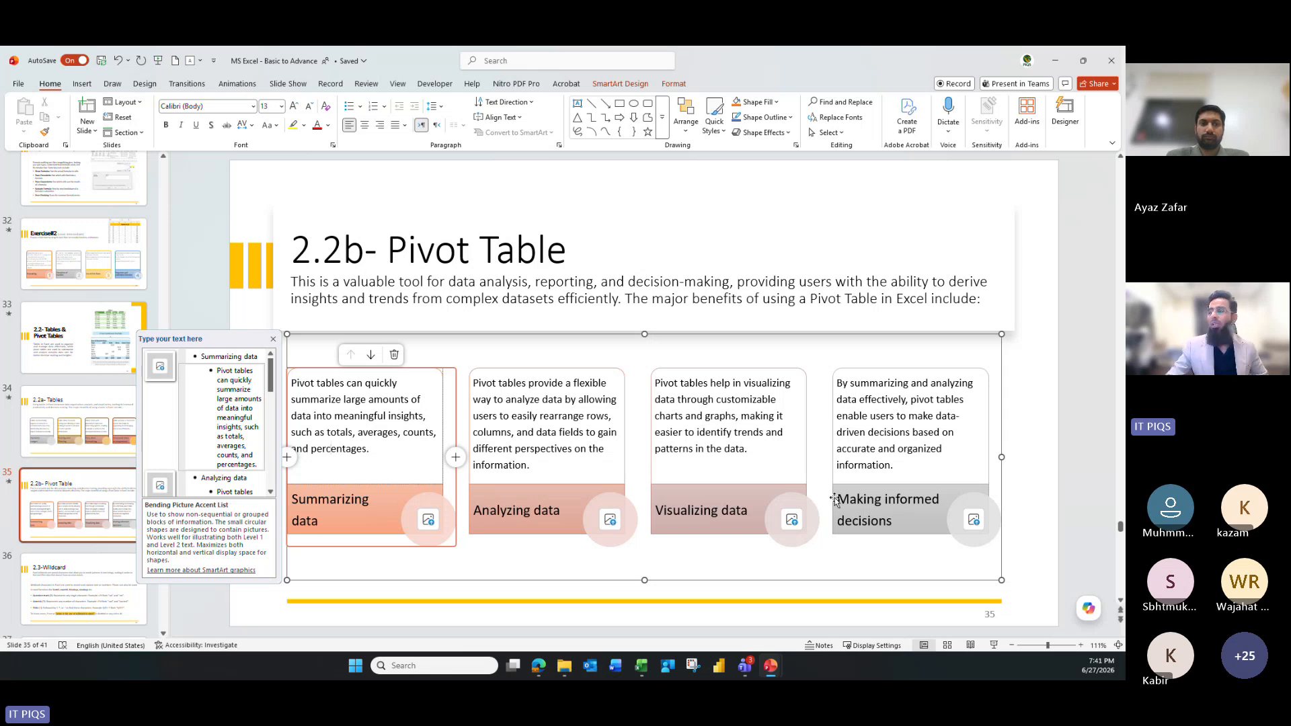
key(alt+Tab)
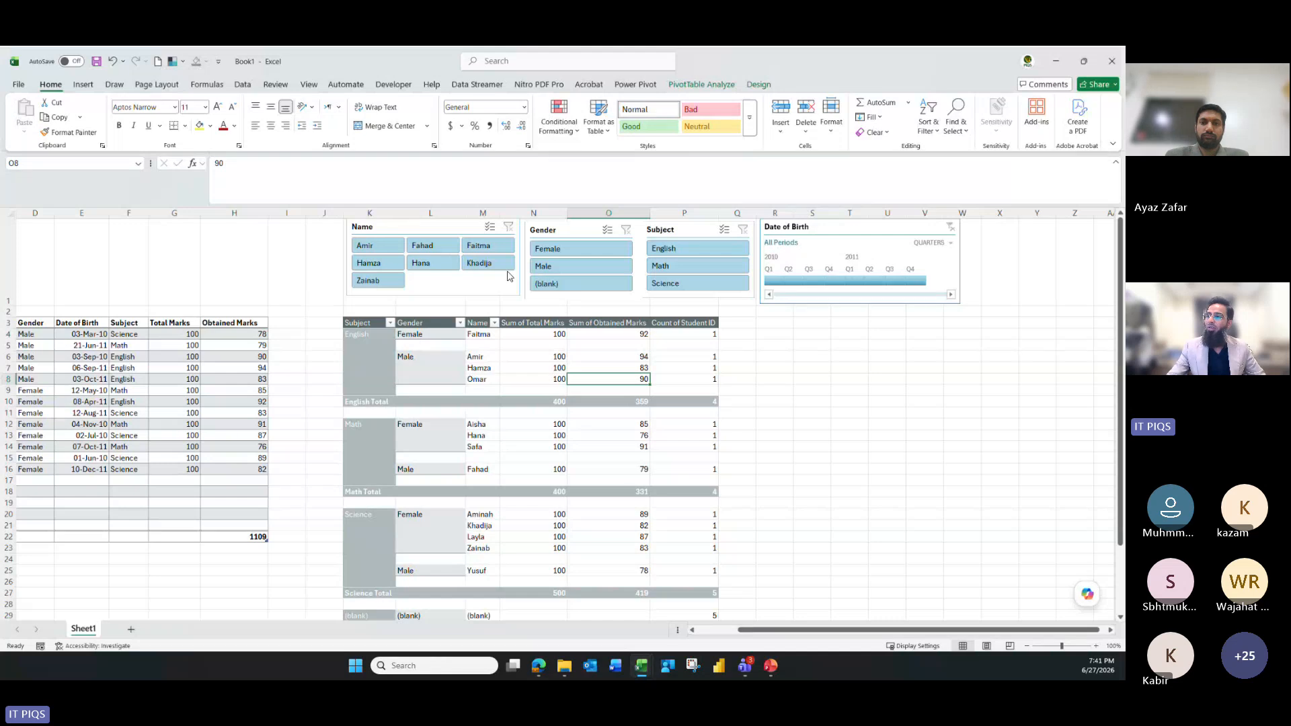
Close the Book1 workbook without saving its changes
click(1083, 61)
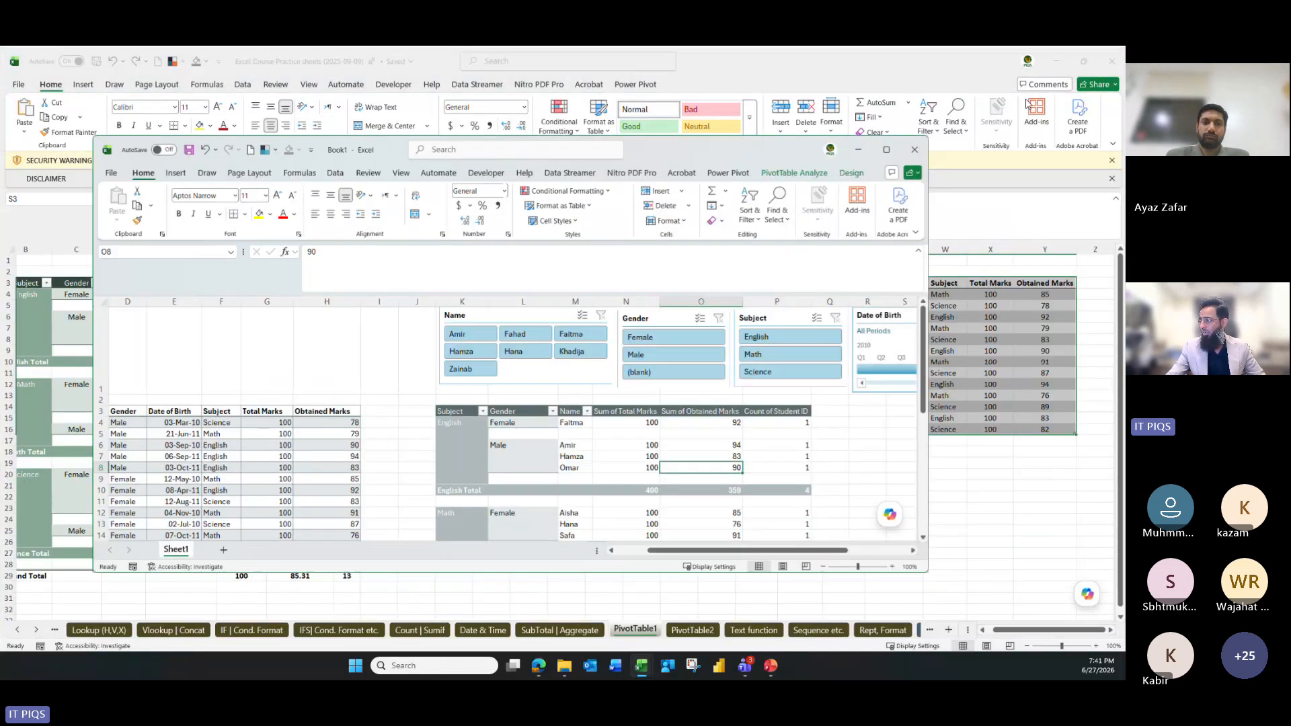
click(916, 150)
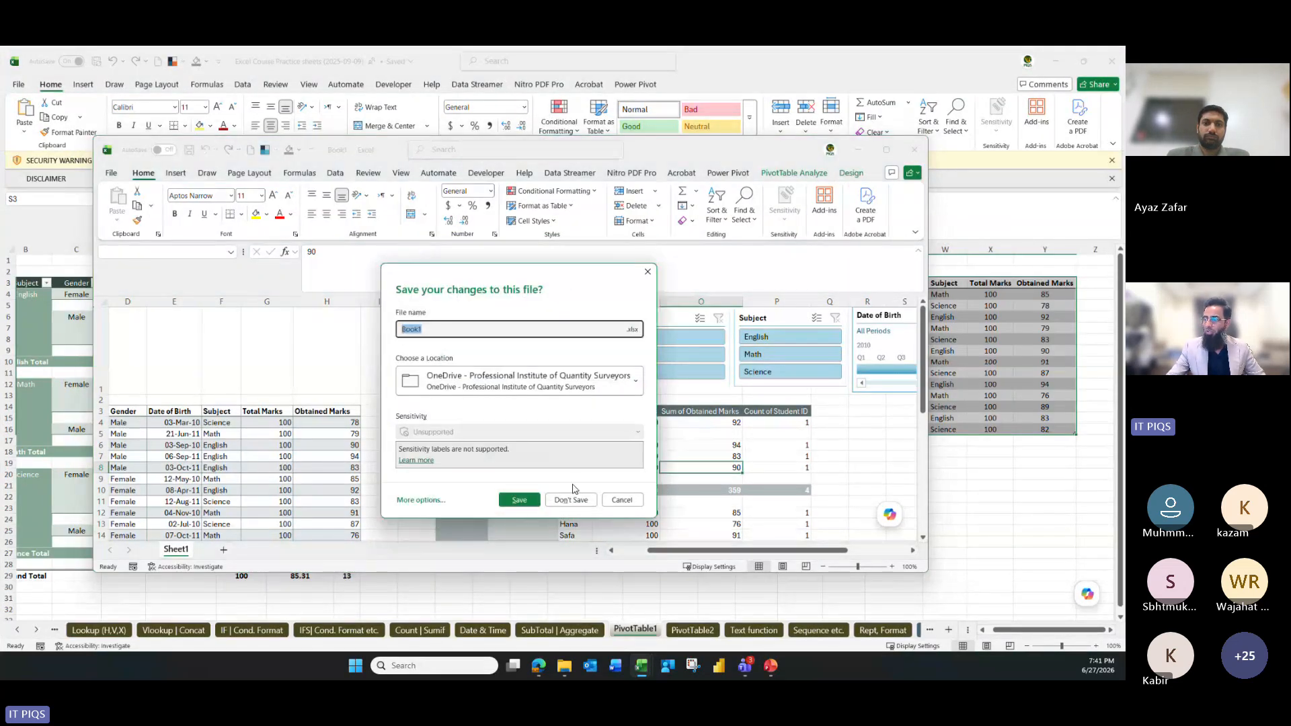
click(570, 500)
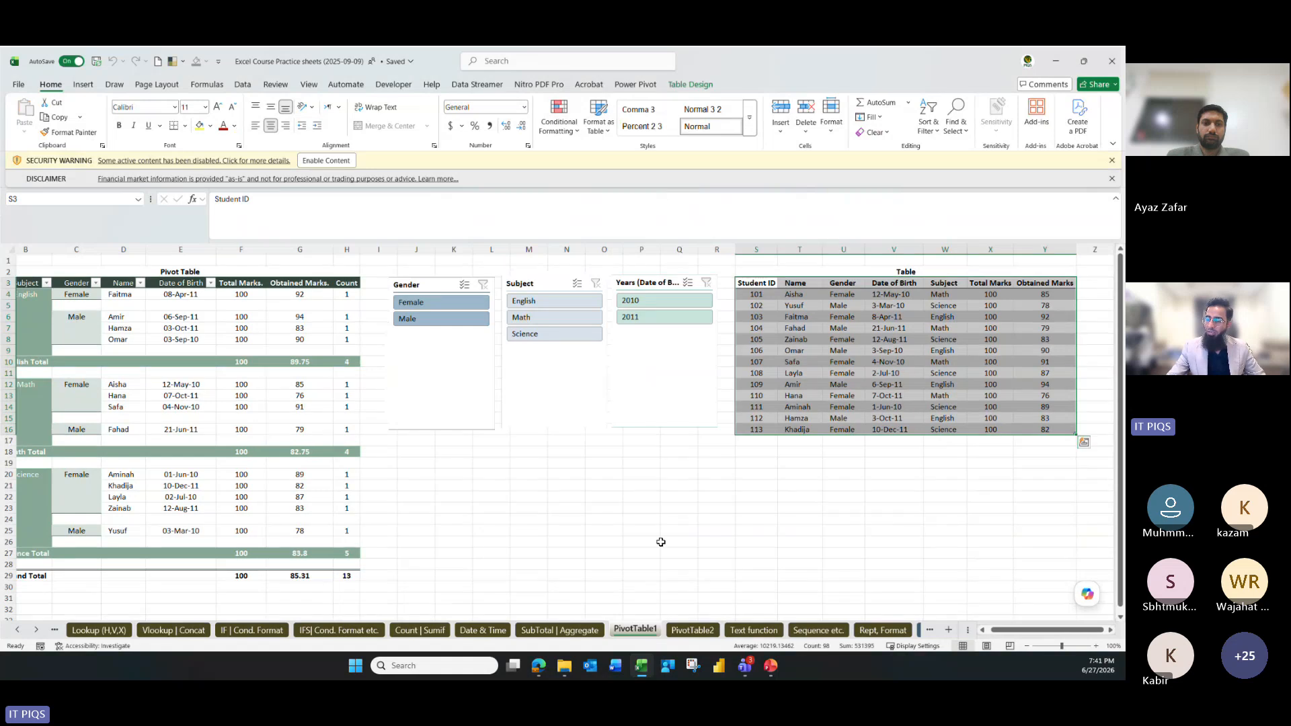
Examine the PivotTable1 practice sheet, comparing the source table's records with the PivotTable's grouping and its Gender, Subject and Years slicers
click(17, 630)
click(37, 630)
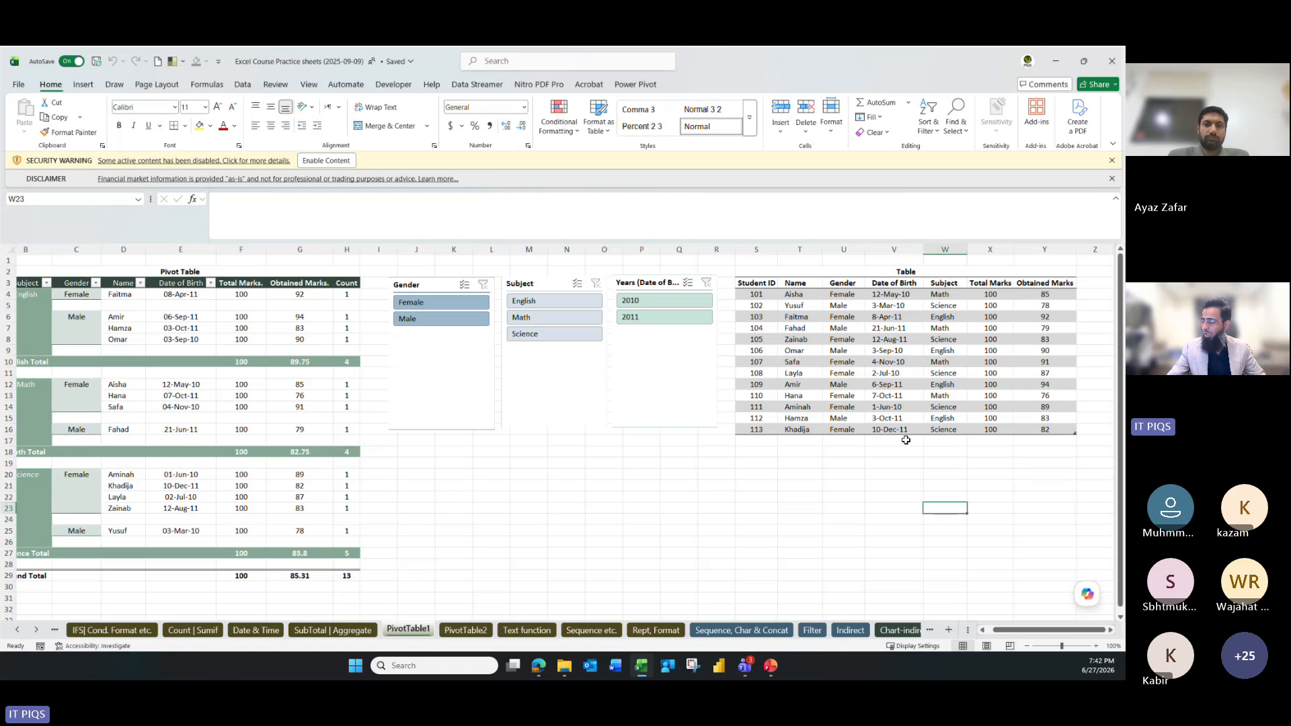
click(843, 384)
click(814, 305)
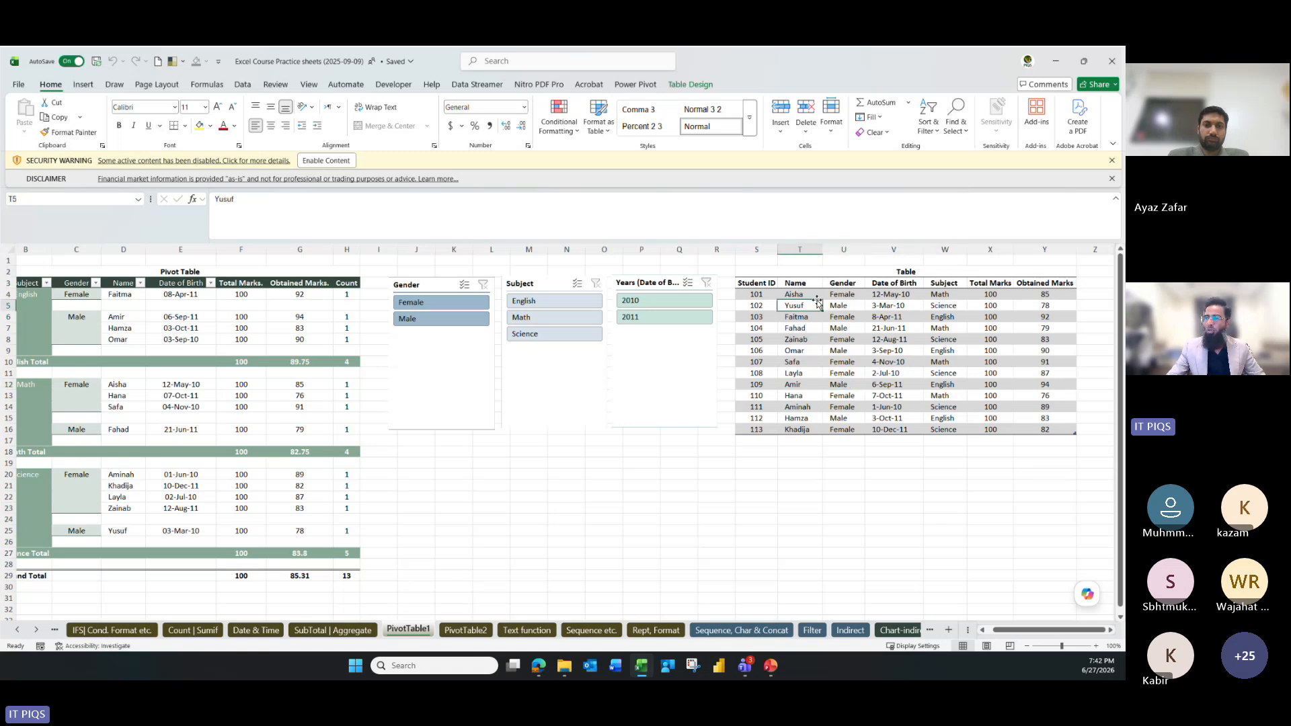
click(81, 321)
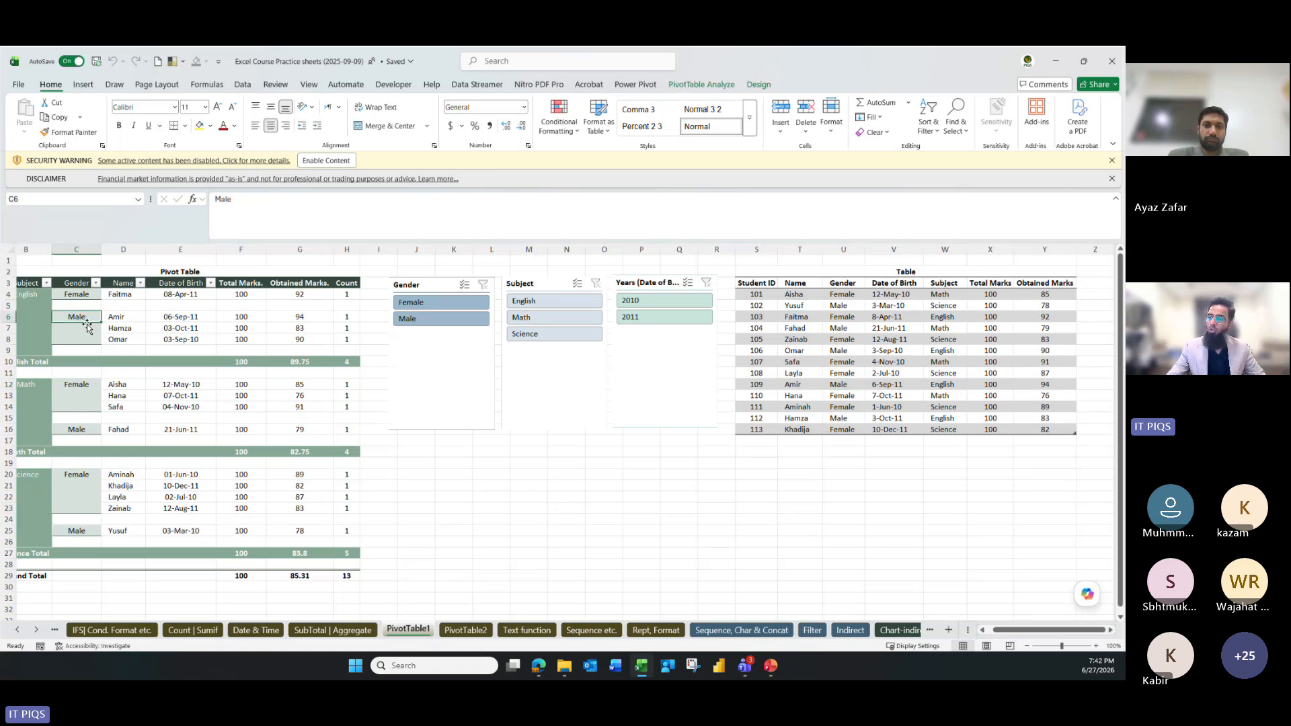
click(780, 352)
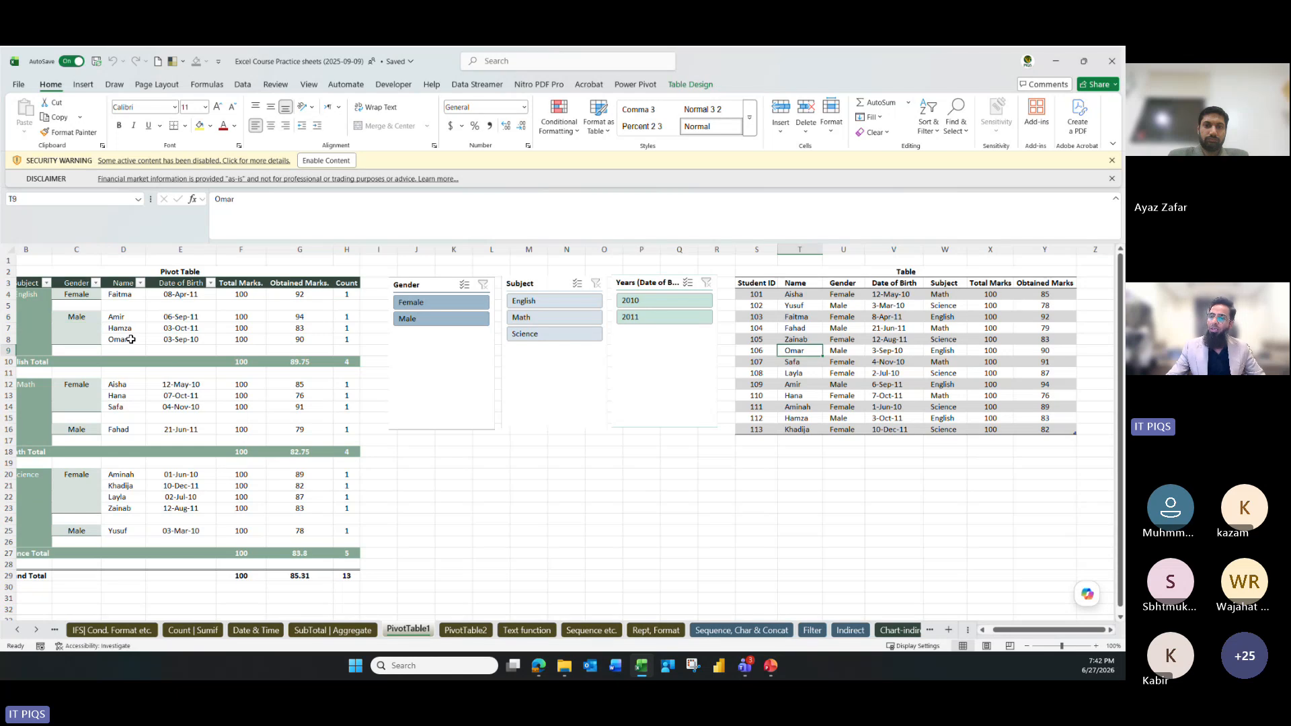
click(132, 330)
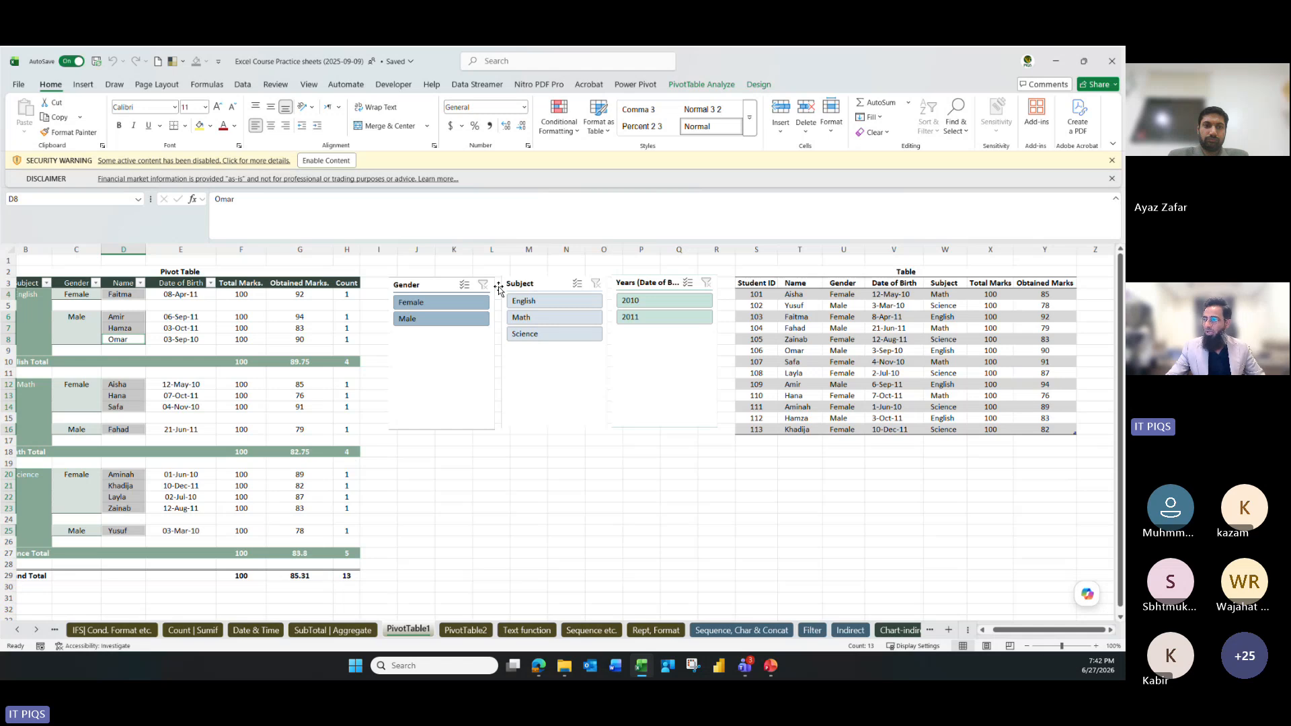
click(529, 290)
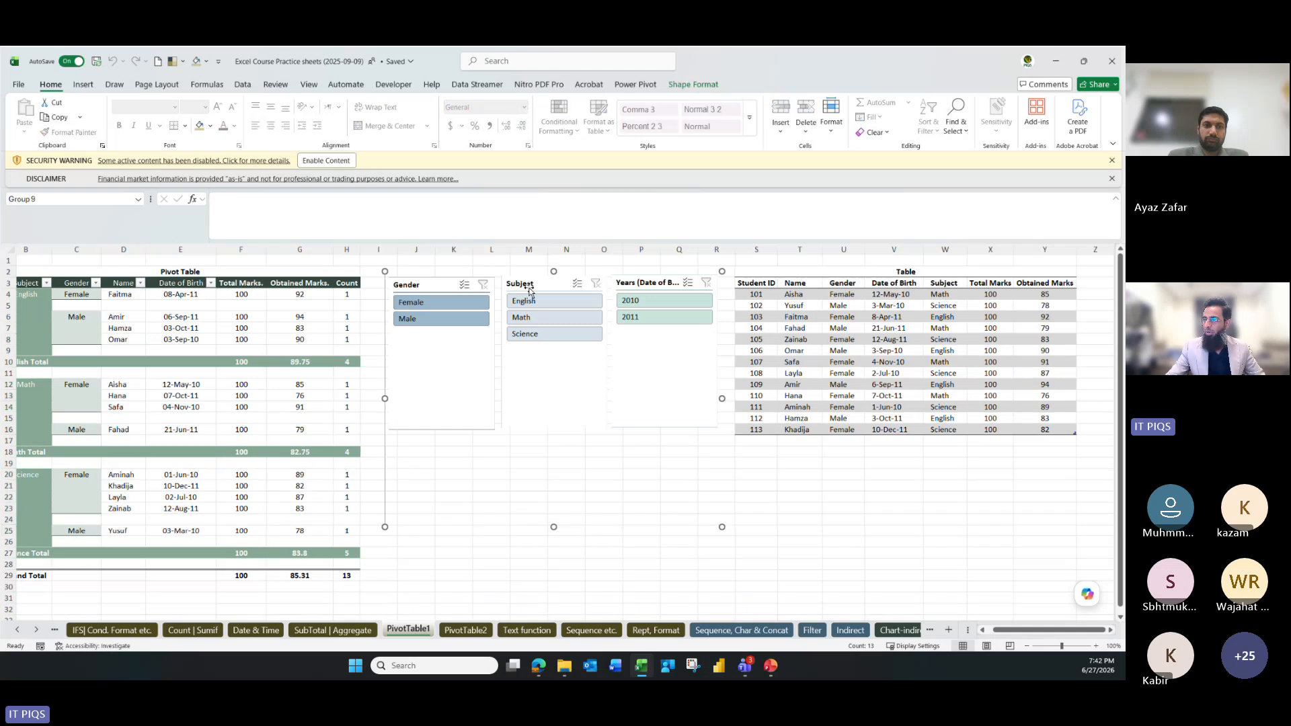
click(451, 496)
click(280, 371)
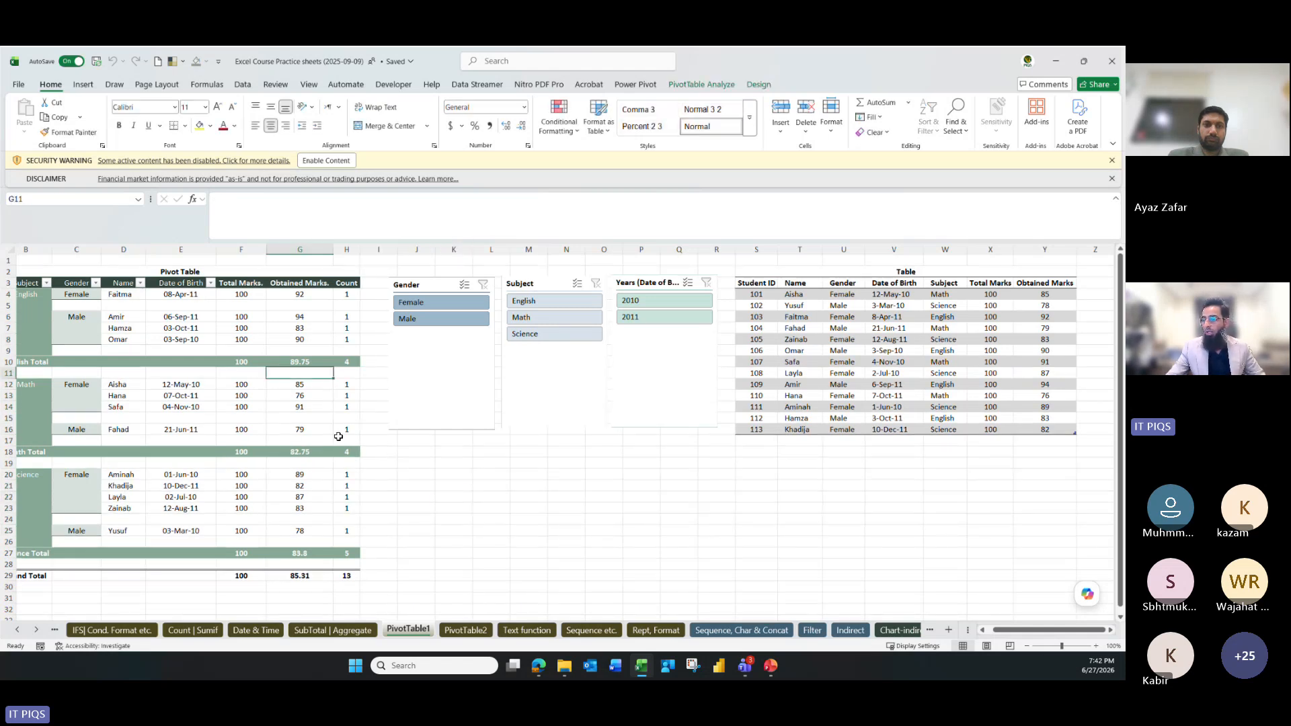
Review the data-model PivotTables on the PivotTable2 sheet, then return to PivotTable1 and look over its full extent
click(460, 631)
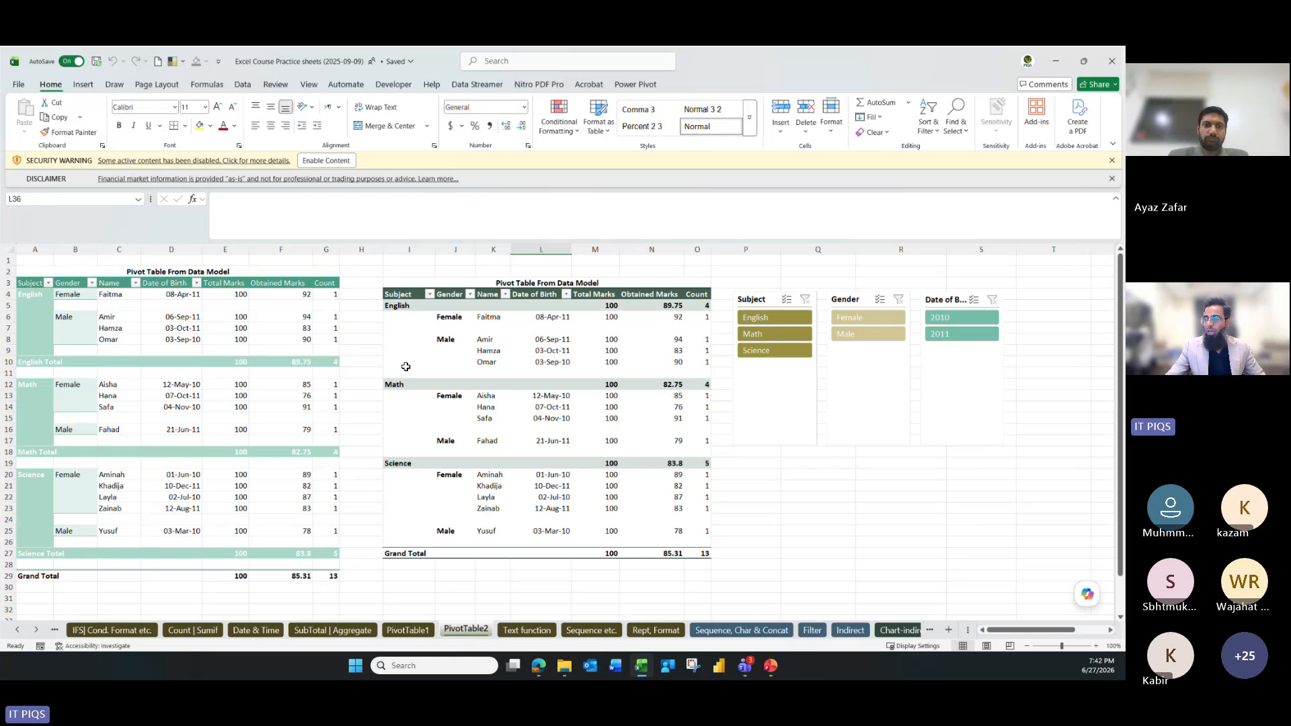
click(408, 630)
scroll(438, 591, down, 6)
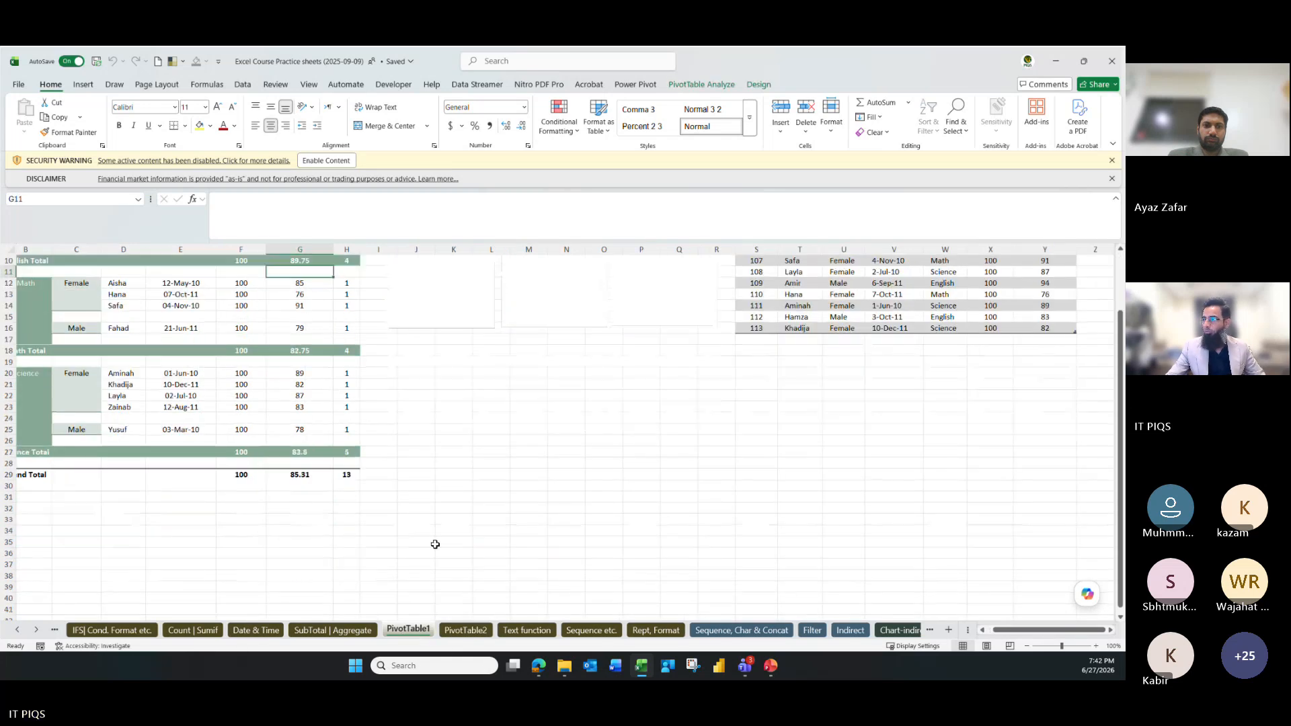
scroll(434, 541, up, 6)
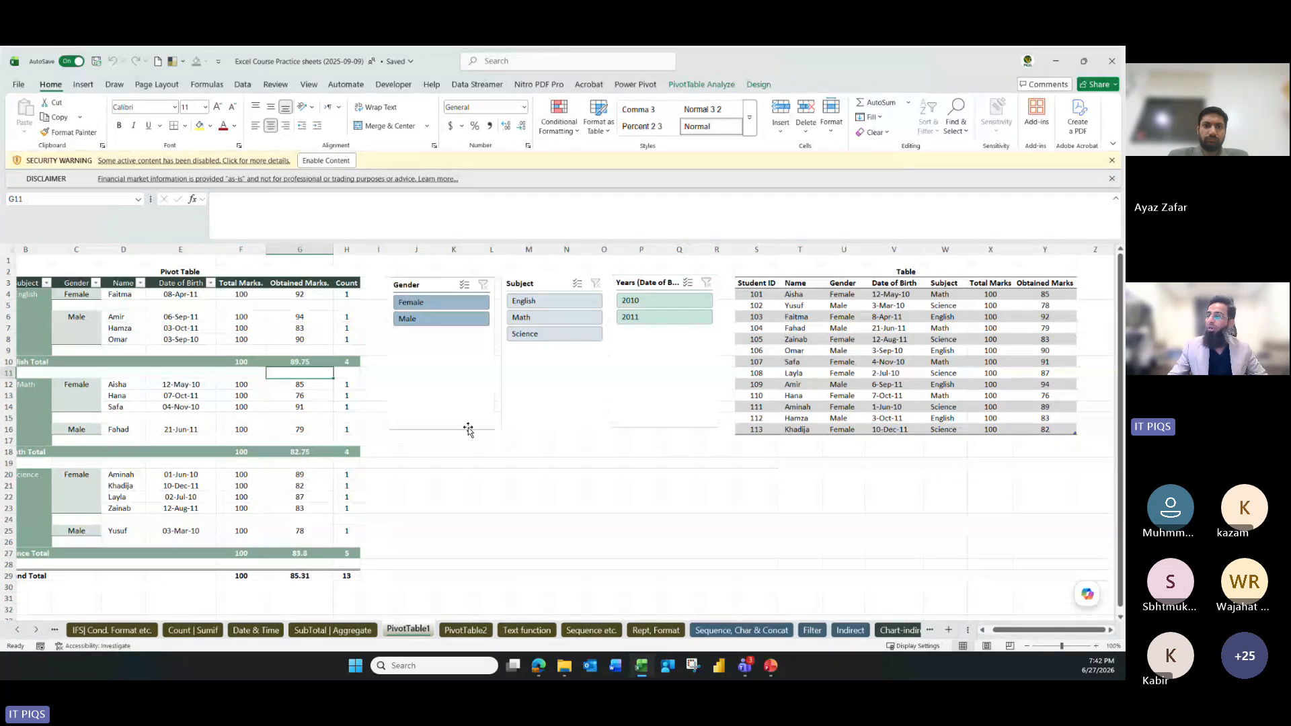
click(783, 348)
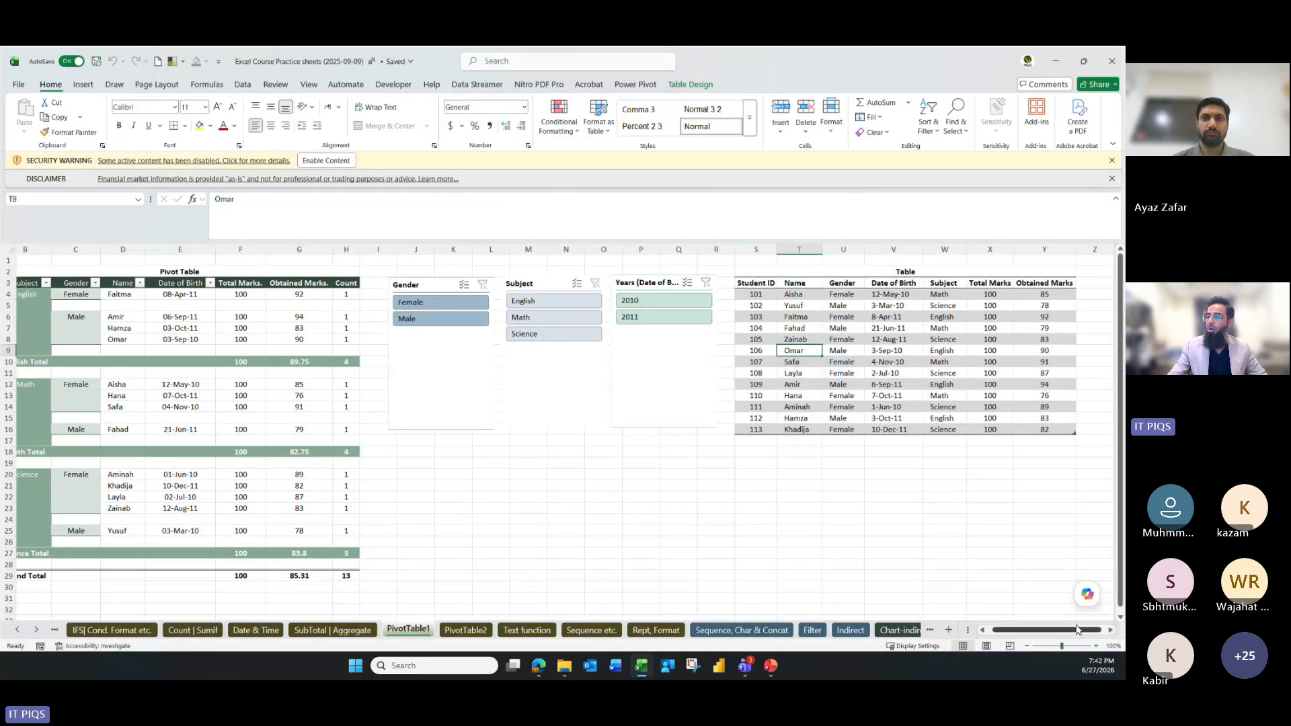
mouse_move(736, 675)
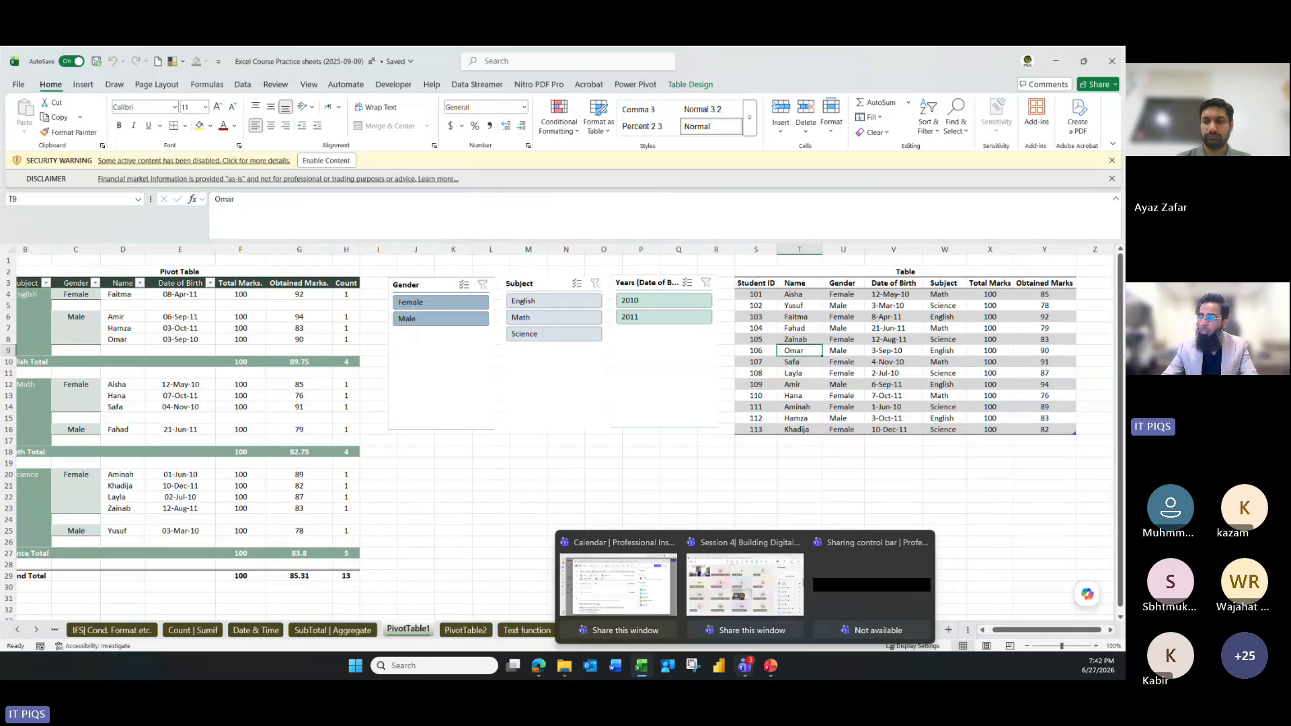
click(445, 472)
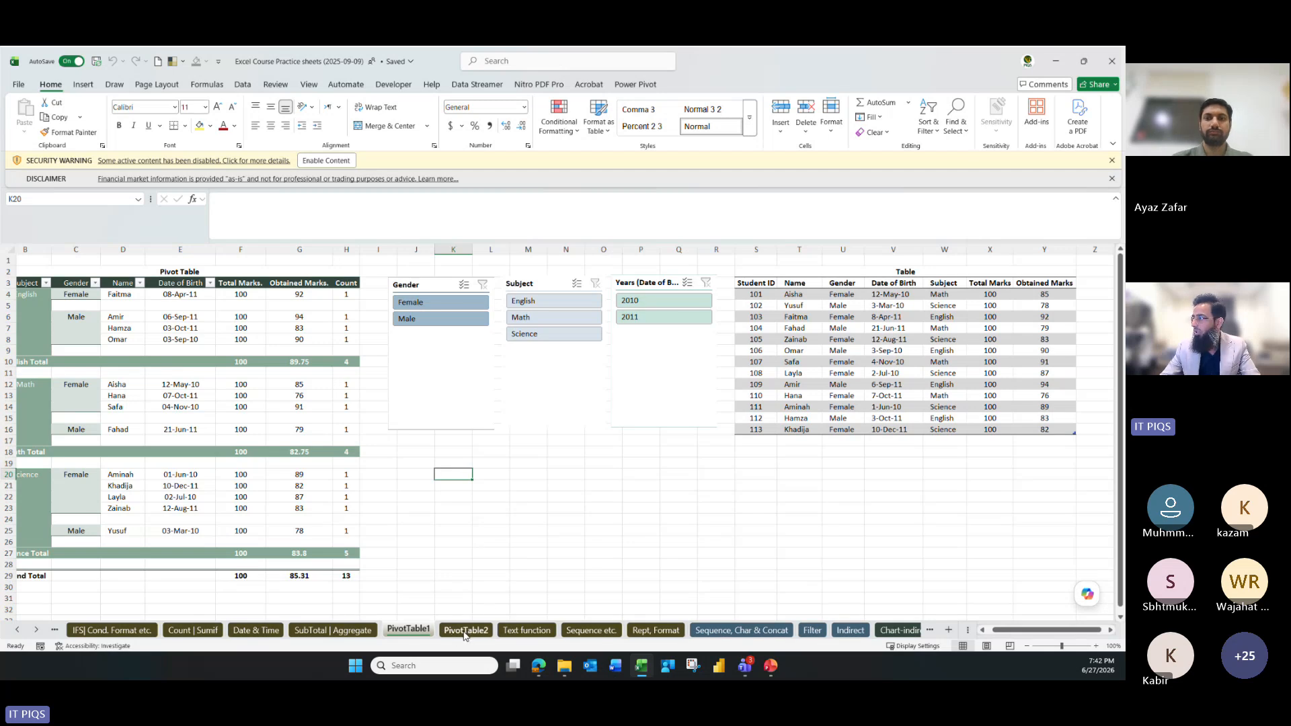
click(858, 397)
click(233, 371)
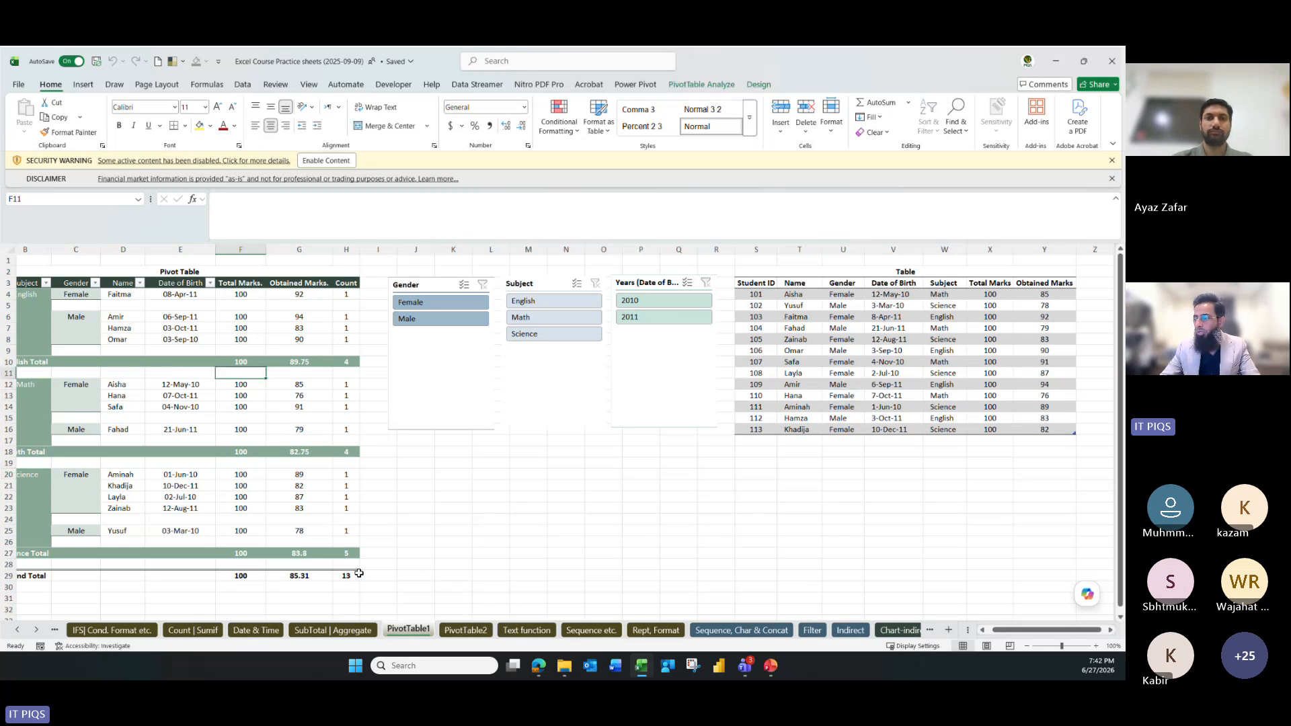
Review the two data-model PivotTables and their Subject, Gender and Date of Birth slicers on the PivotTable2 sheet
click(480, 631)
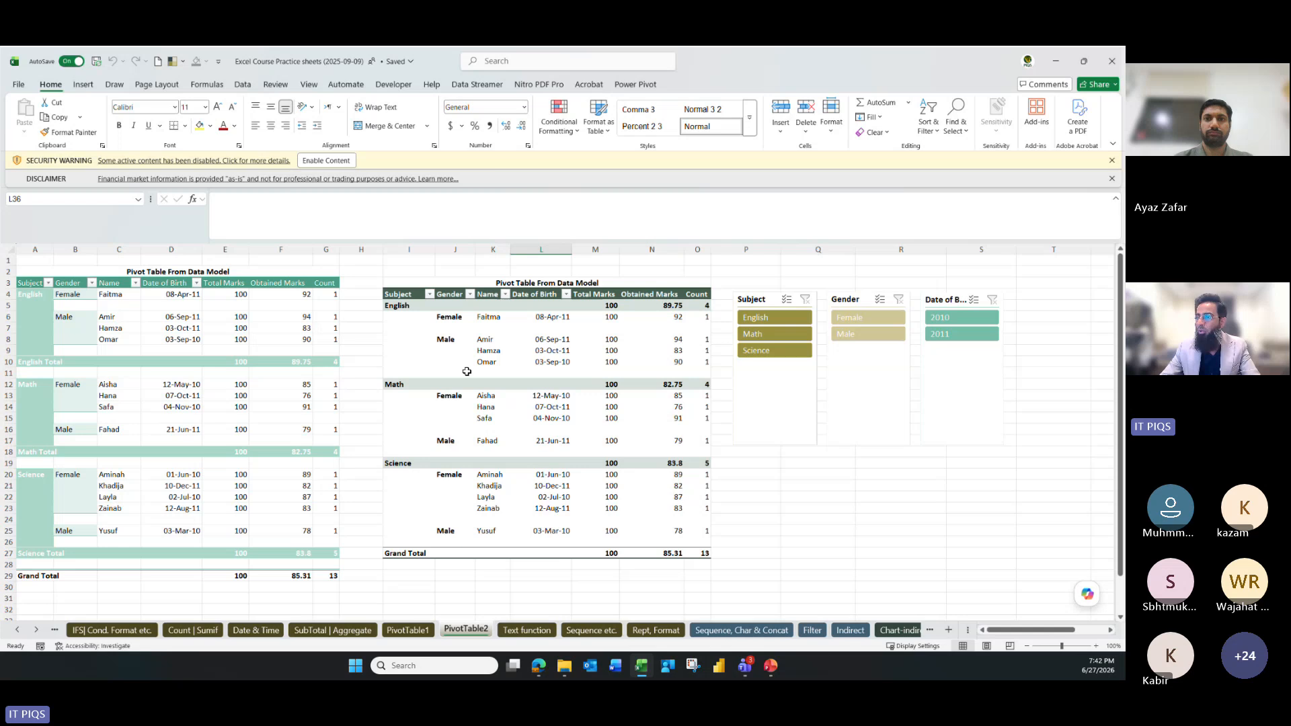
click(455, 350)
click(253, 326)
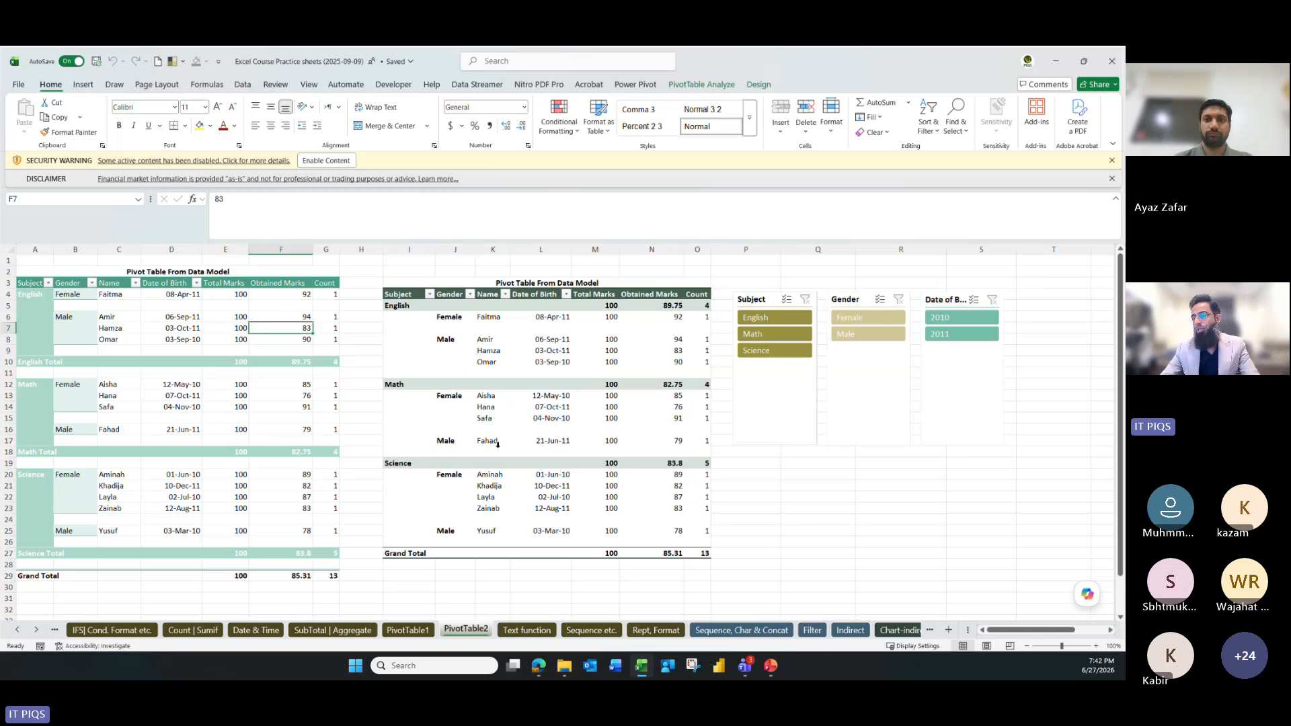
scroll(498, 444, down, 3)
scroll(723, 426, up, 3)
click(751, 481)
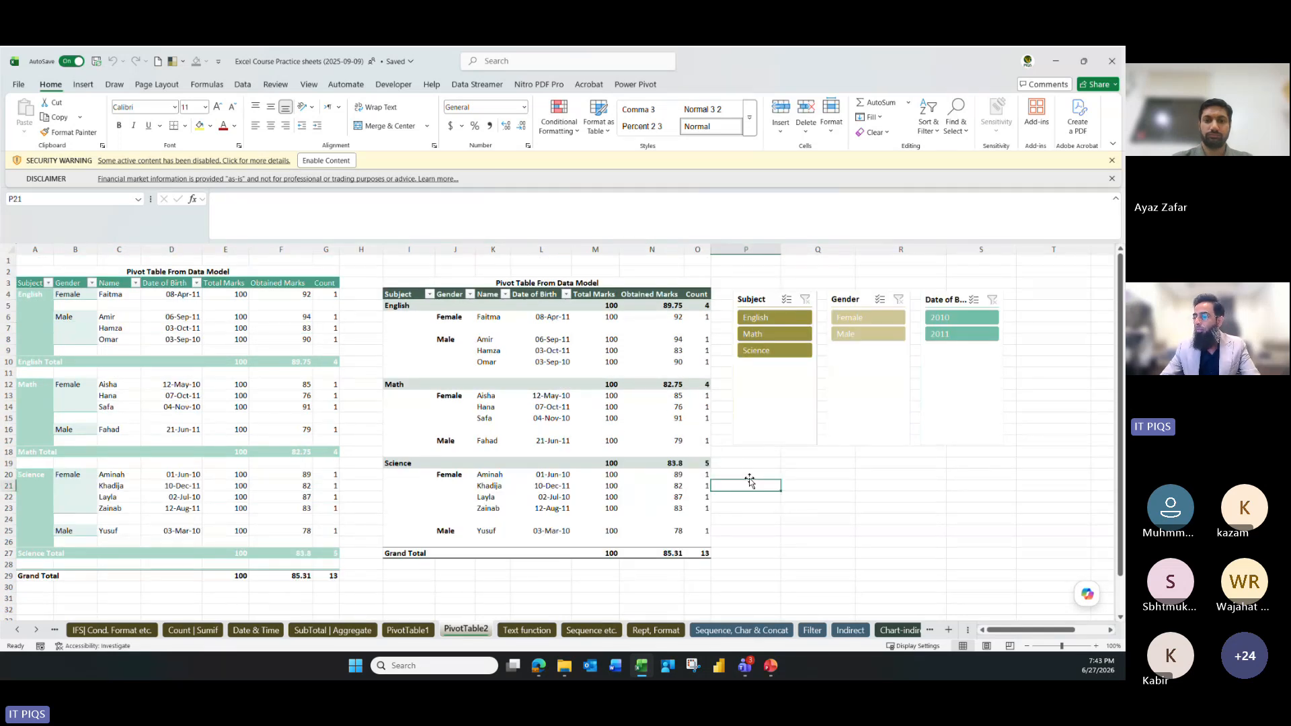
click(817, 487)
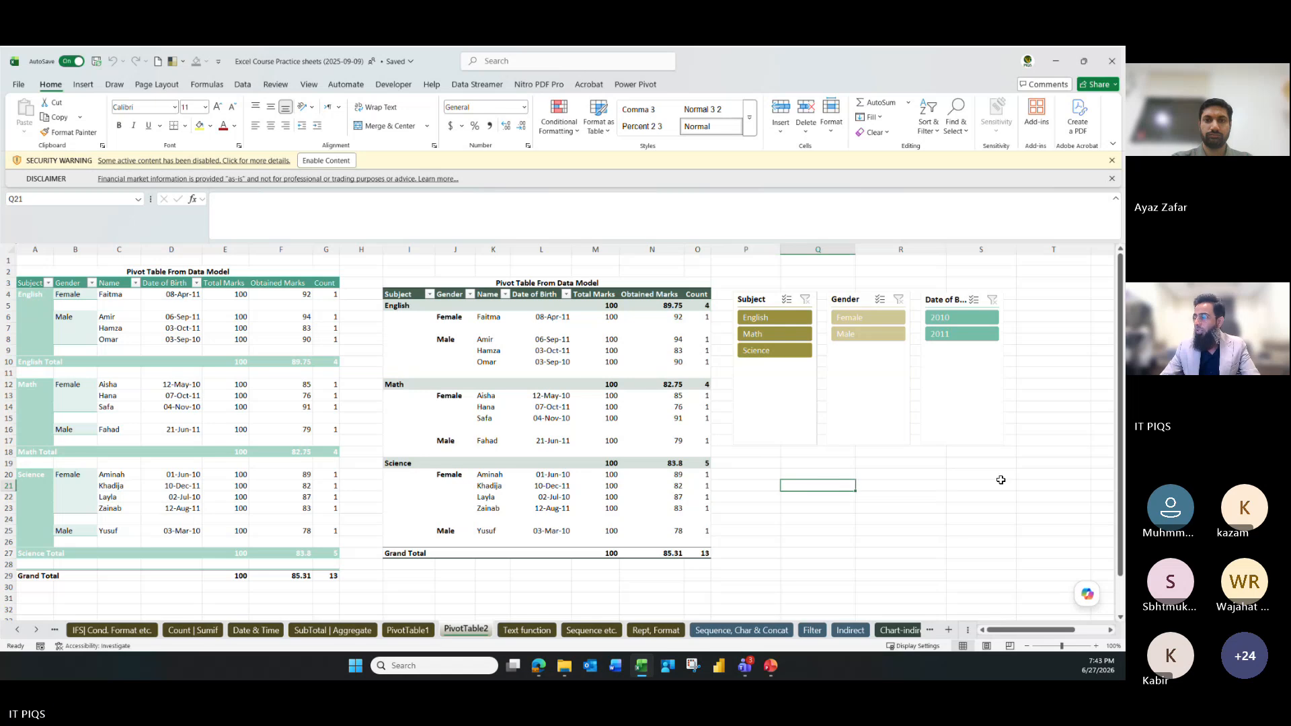
click(1000, 477)
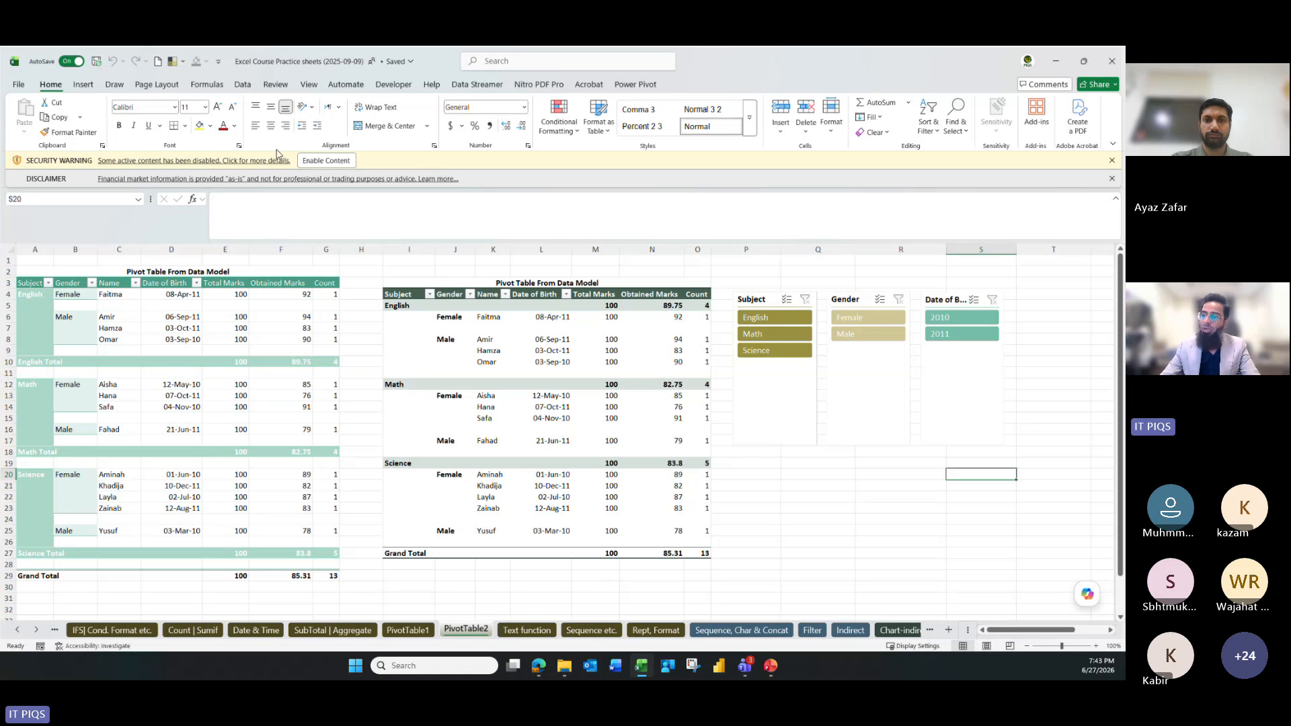
Insert a Date of Birth timeline for the PivotTable on the PivotTable1 sheet and place it below the slicers
click(402, 632)
drag(893, 294, 894, 417)
click(565, 474)
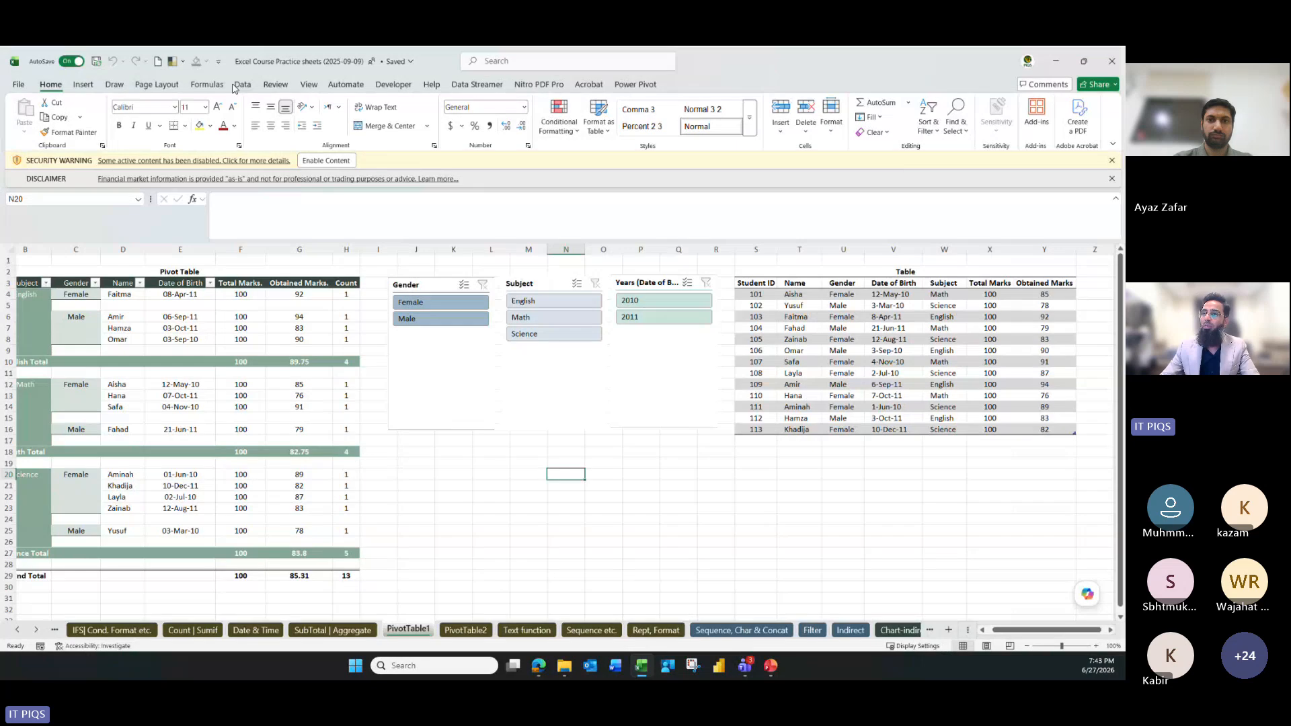
click(83, 85)
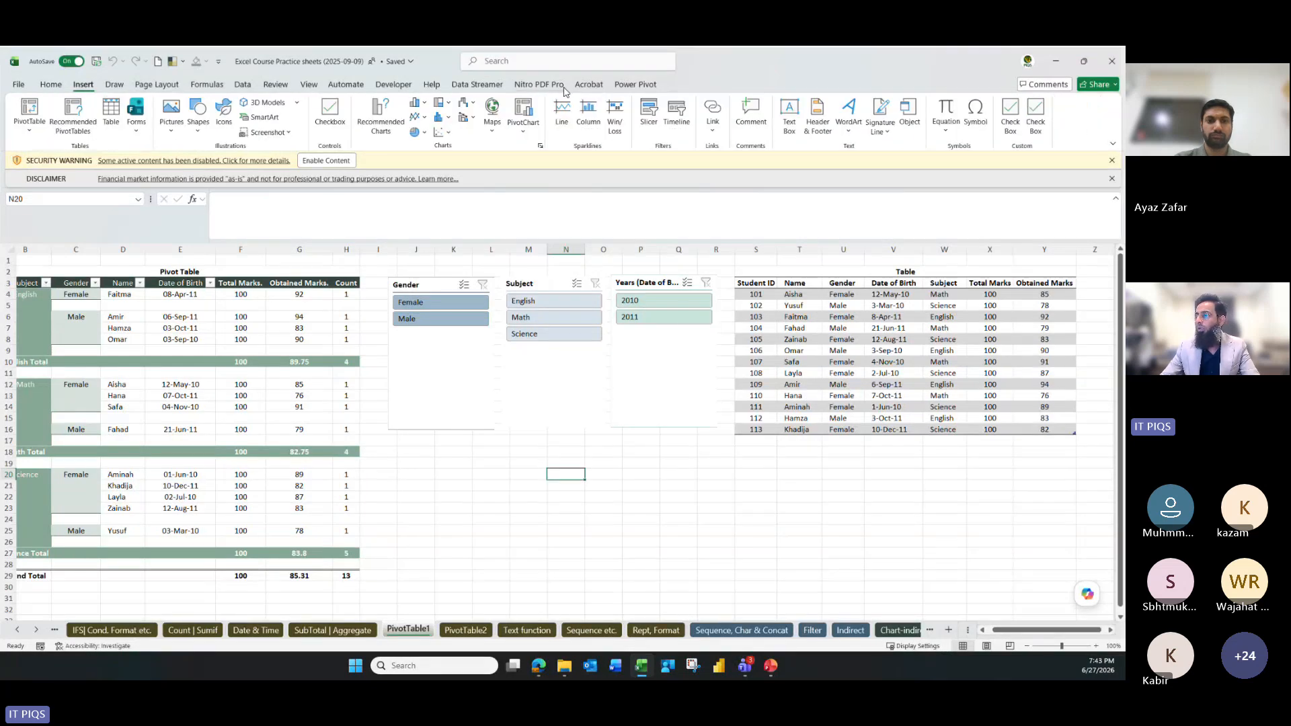
click(839, 398)
click(203, 378)
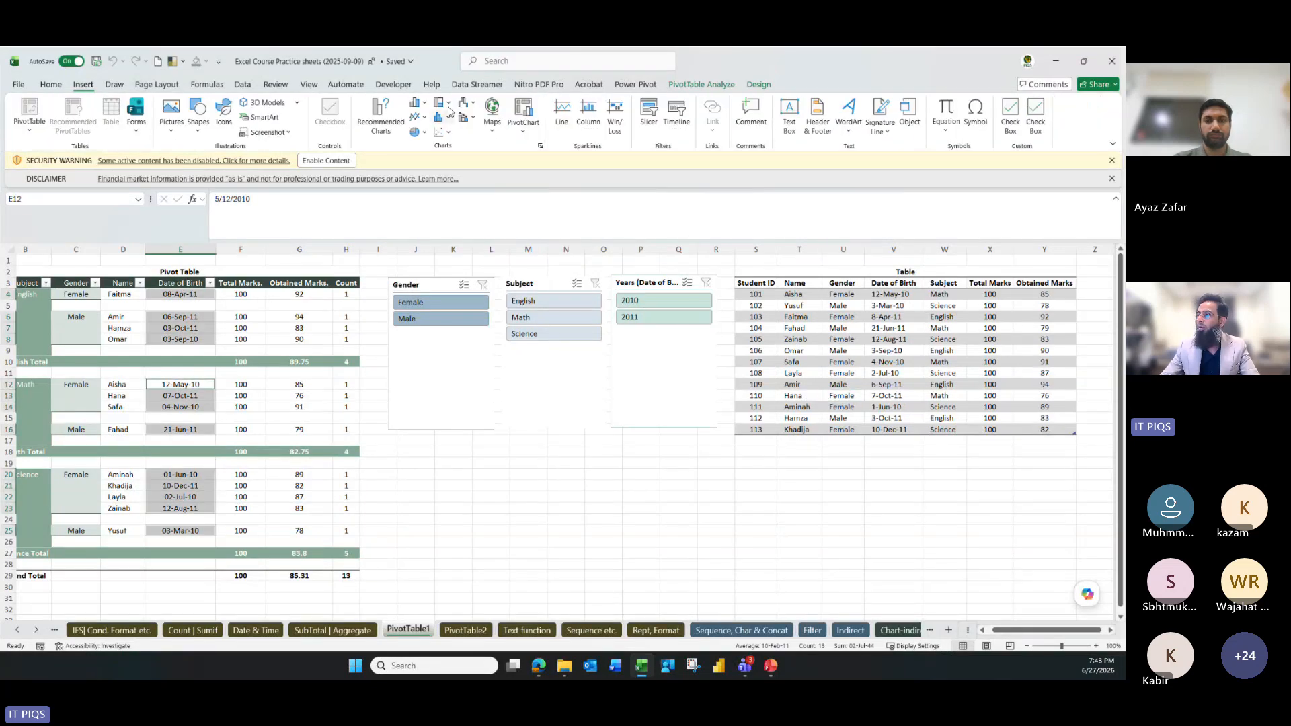
click(699, 85)
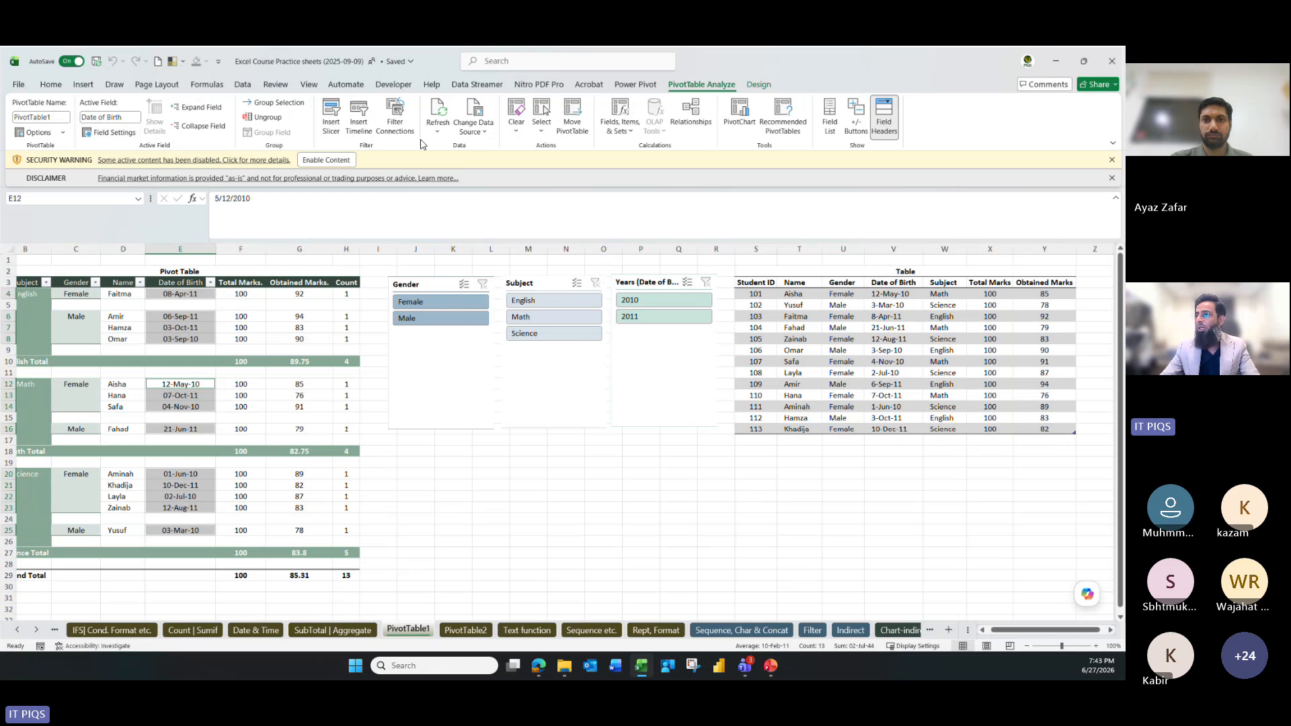
click(358, 116)
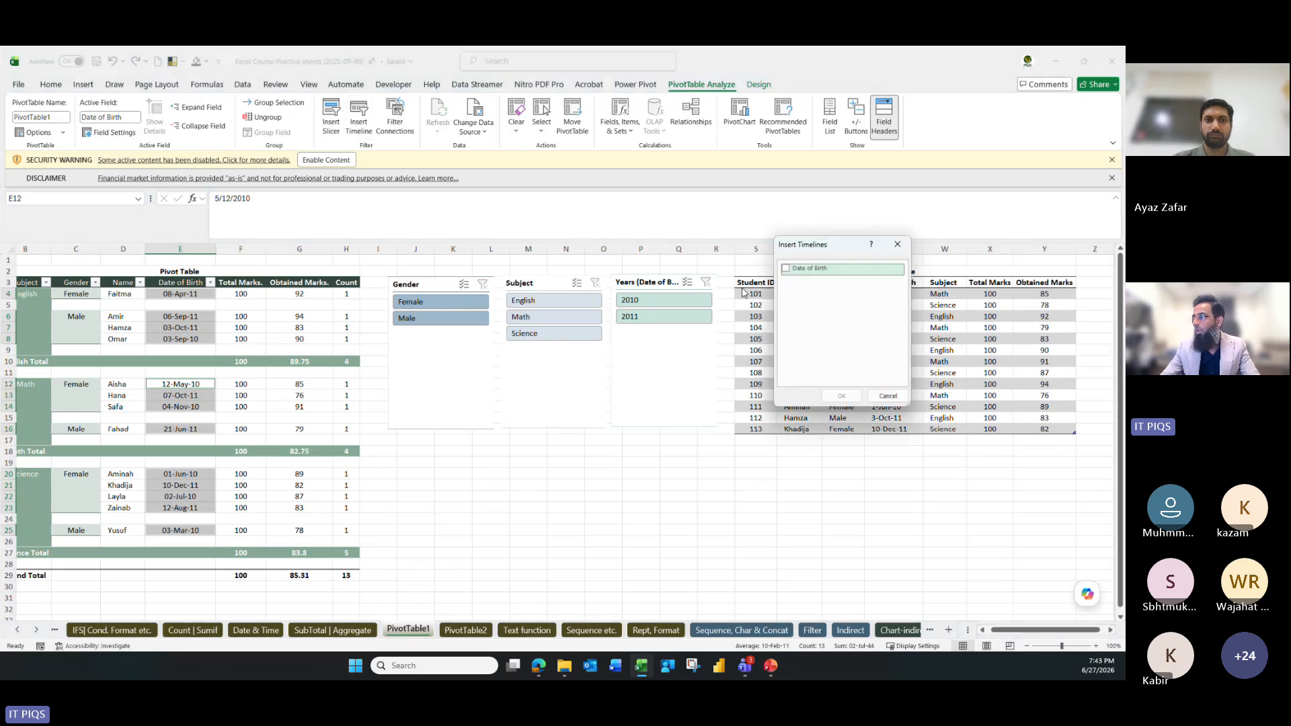
click(785, 269)
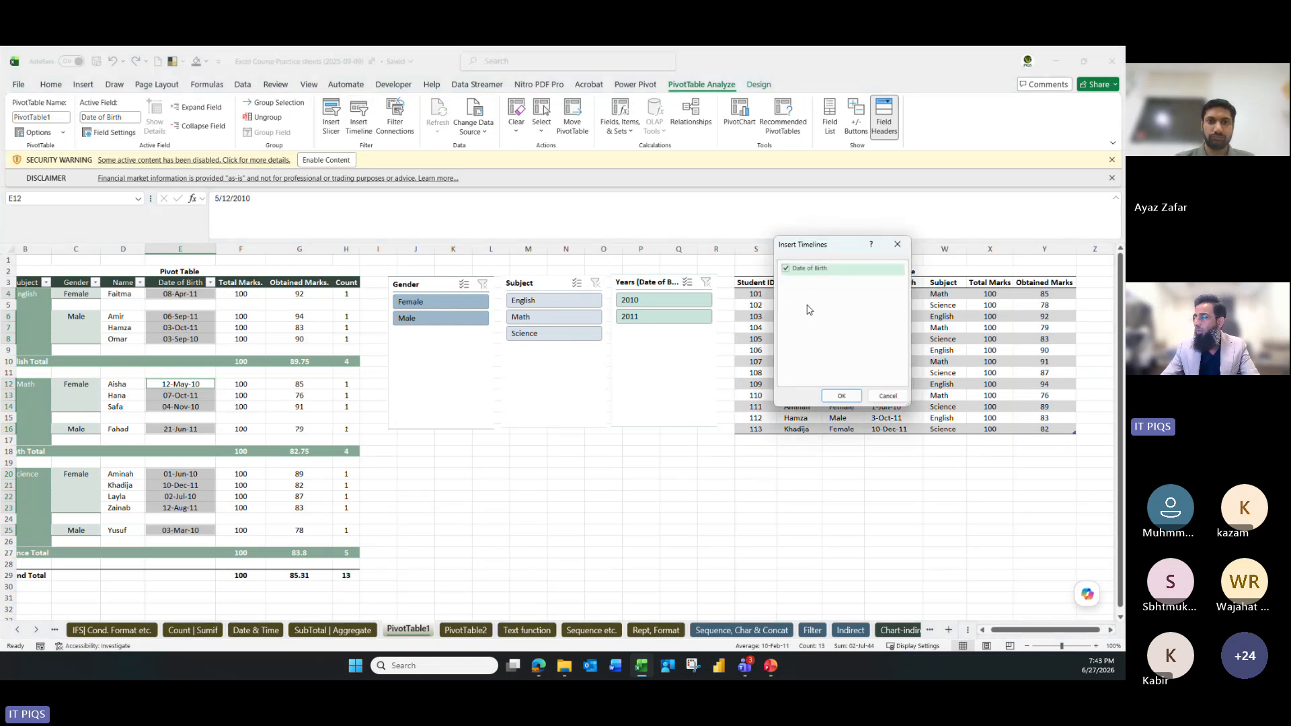
click(840, 395)
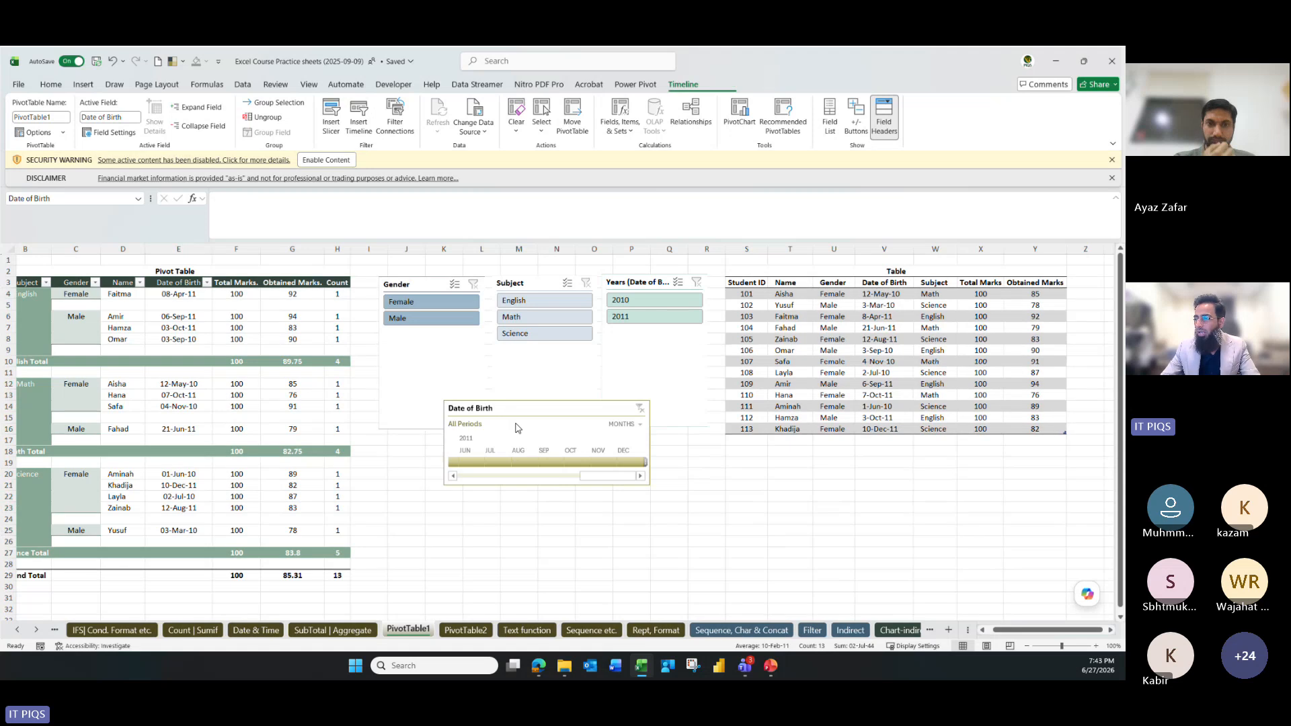
drag(502, 465, 501, 469)
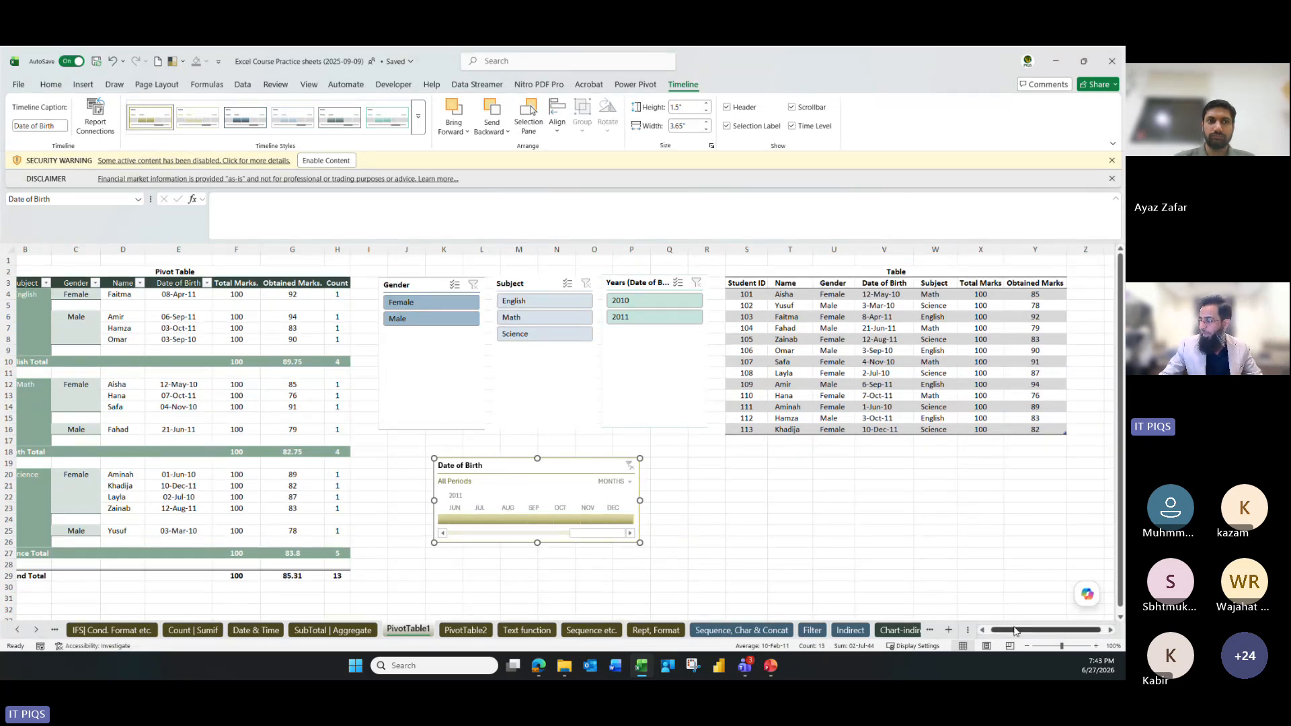
Replace the Date of Birth in cell V8 of the source table with a hyphen
drag(995, 629, 985, 629)
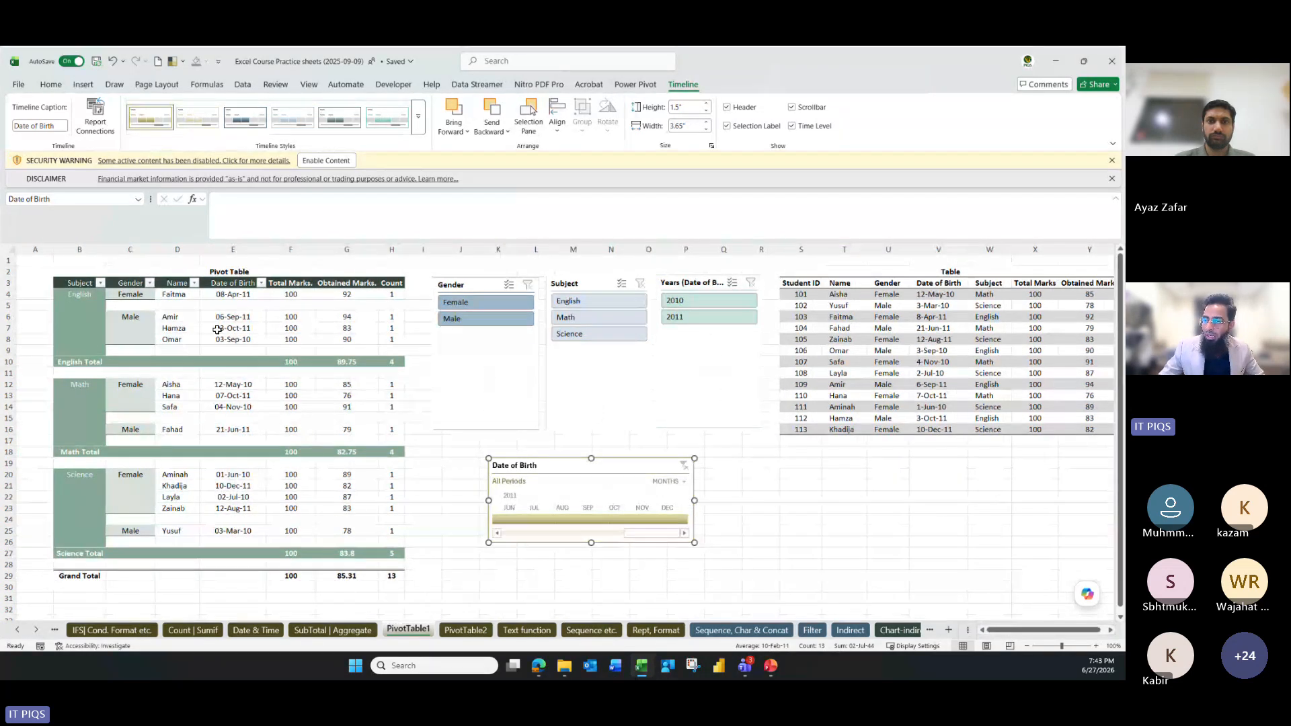
key(Escape)
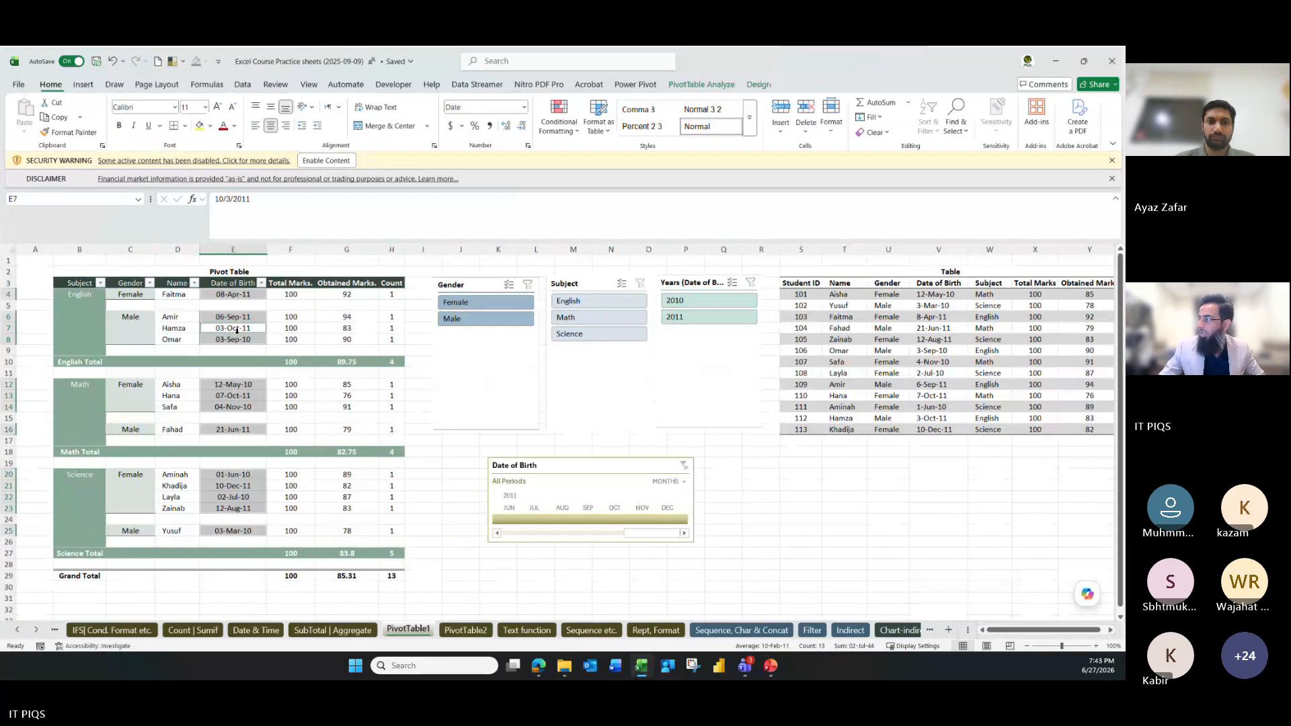
click(946, 337)
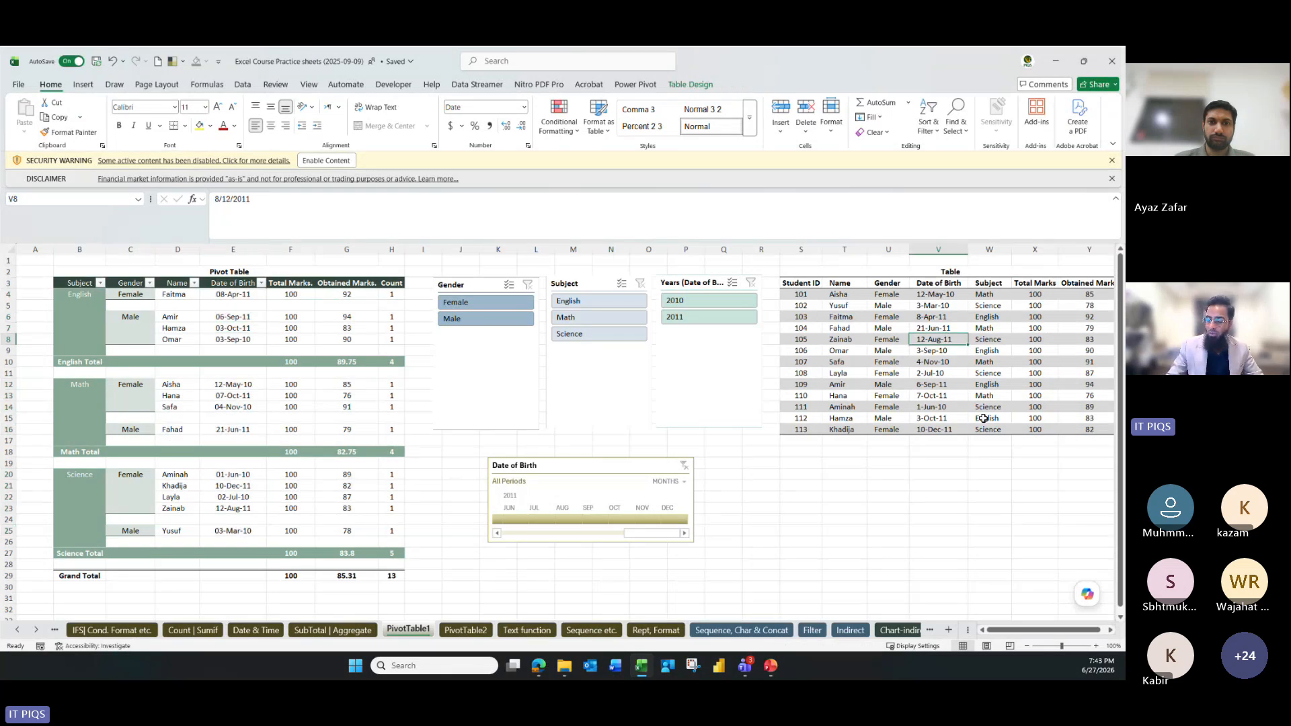
text(=)
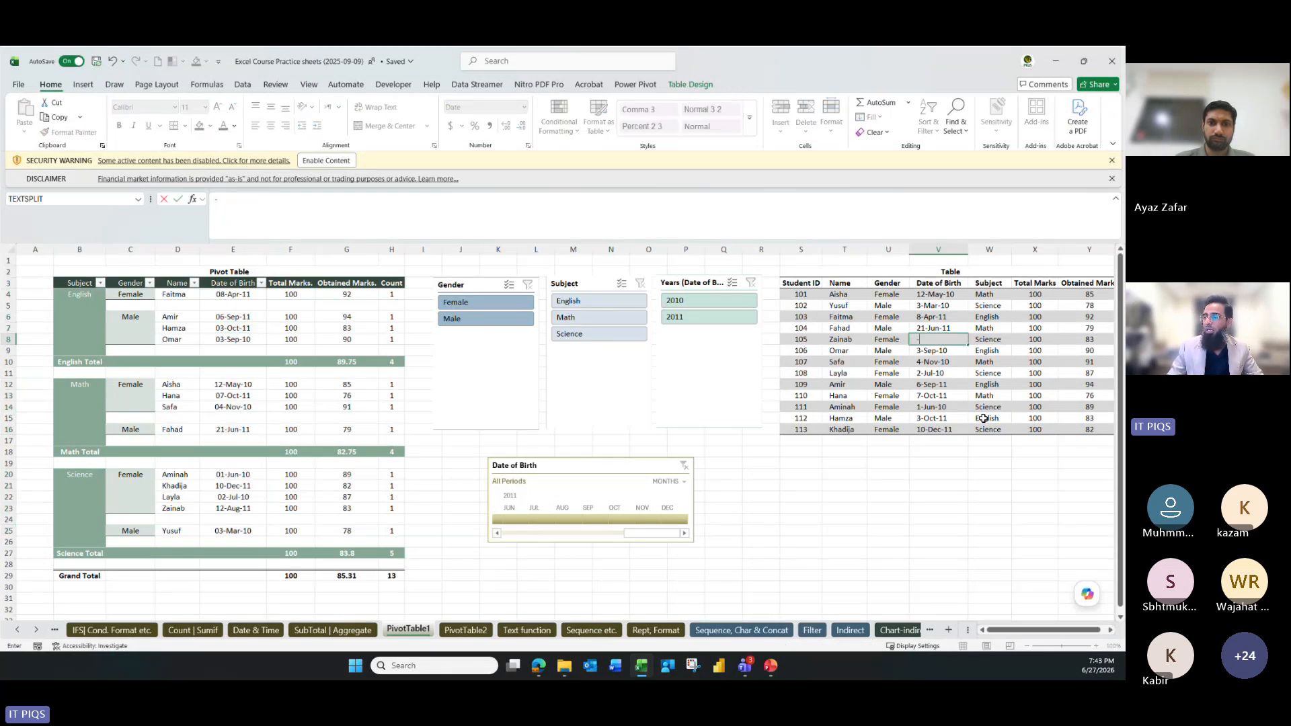
key(Return)
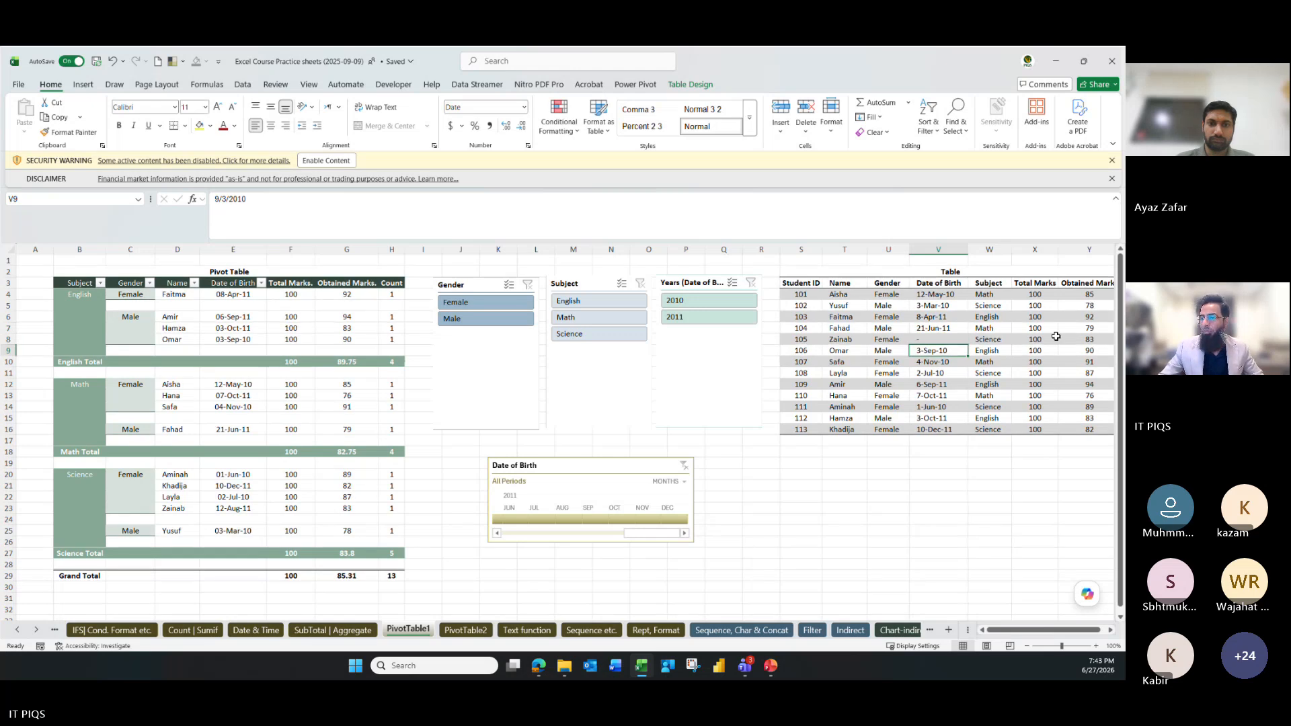
Refresh the PivotTable on the PivotTable1 sheet from its edited source table
right_click(214, 416)
key(Escape)
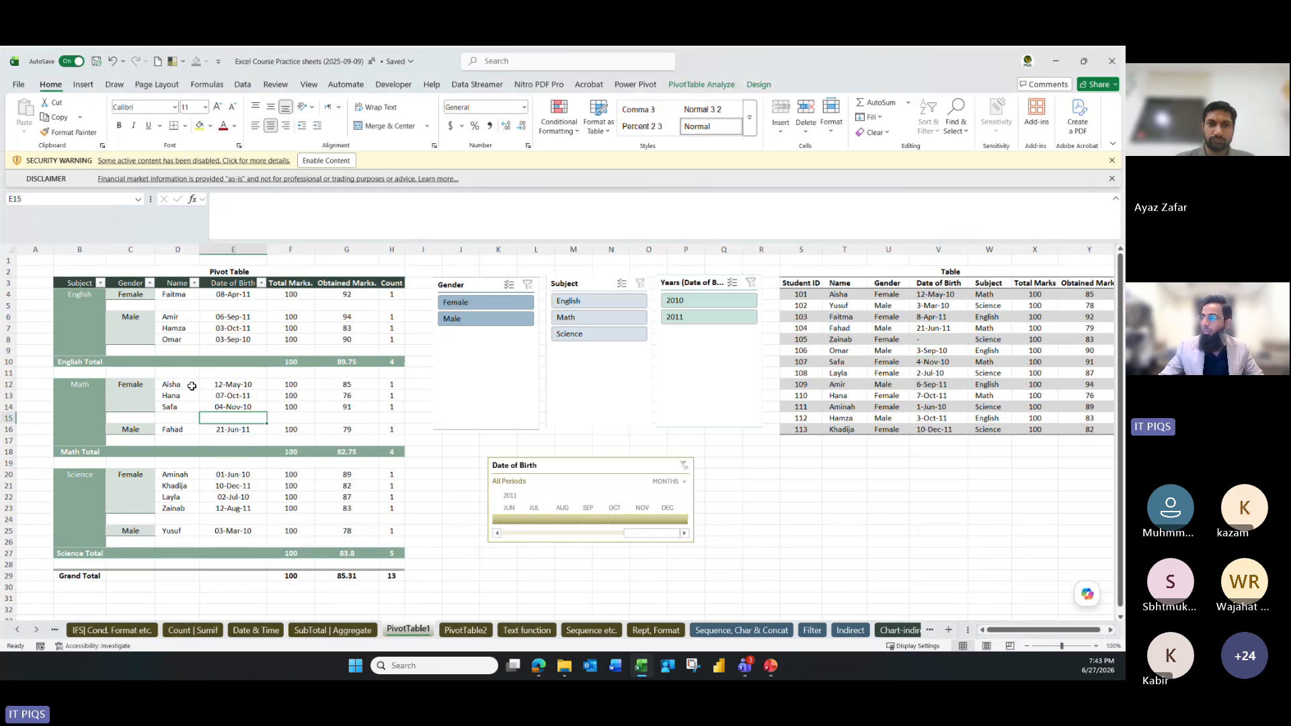
click(886, 362)
click(293, 382)
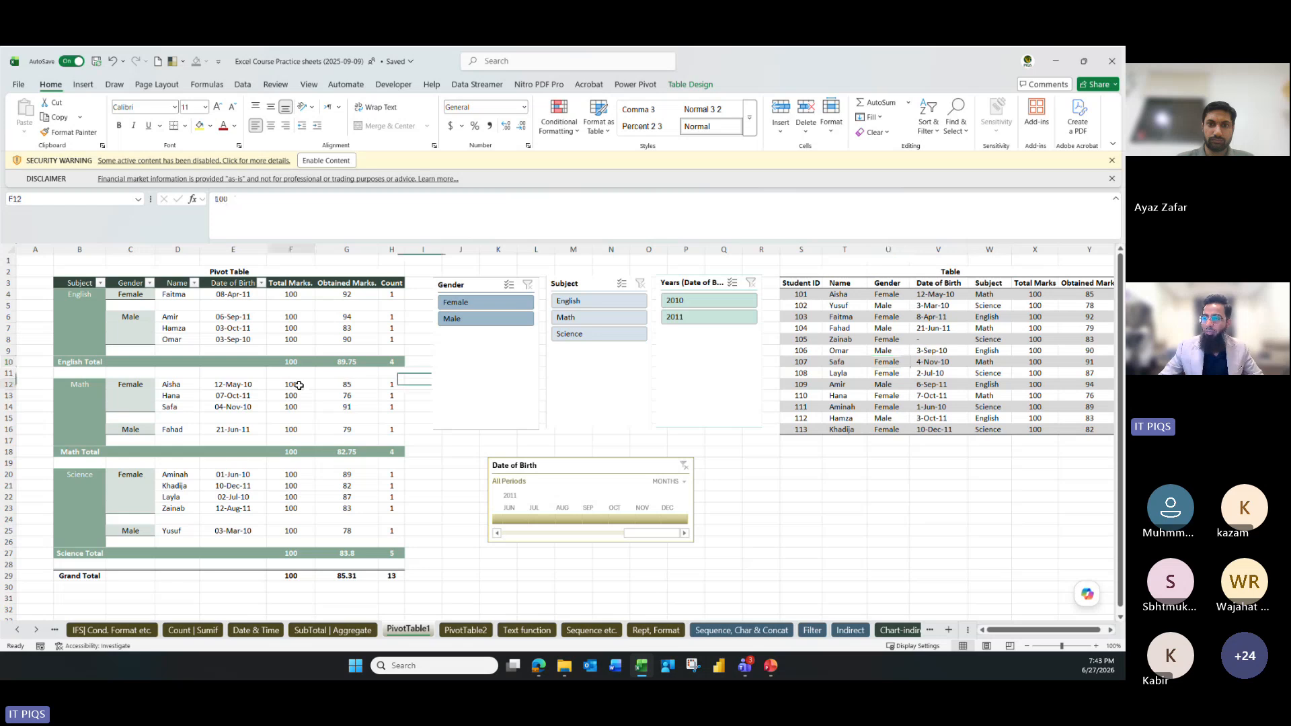
right_click(293, 382)
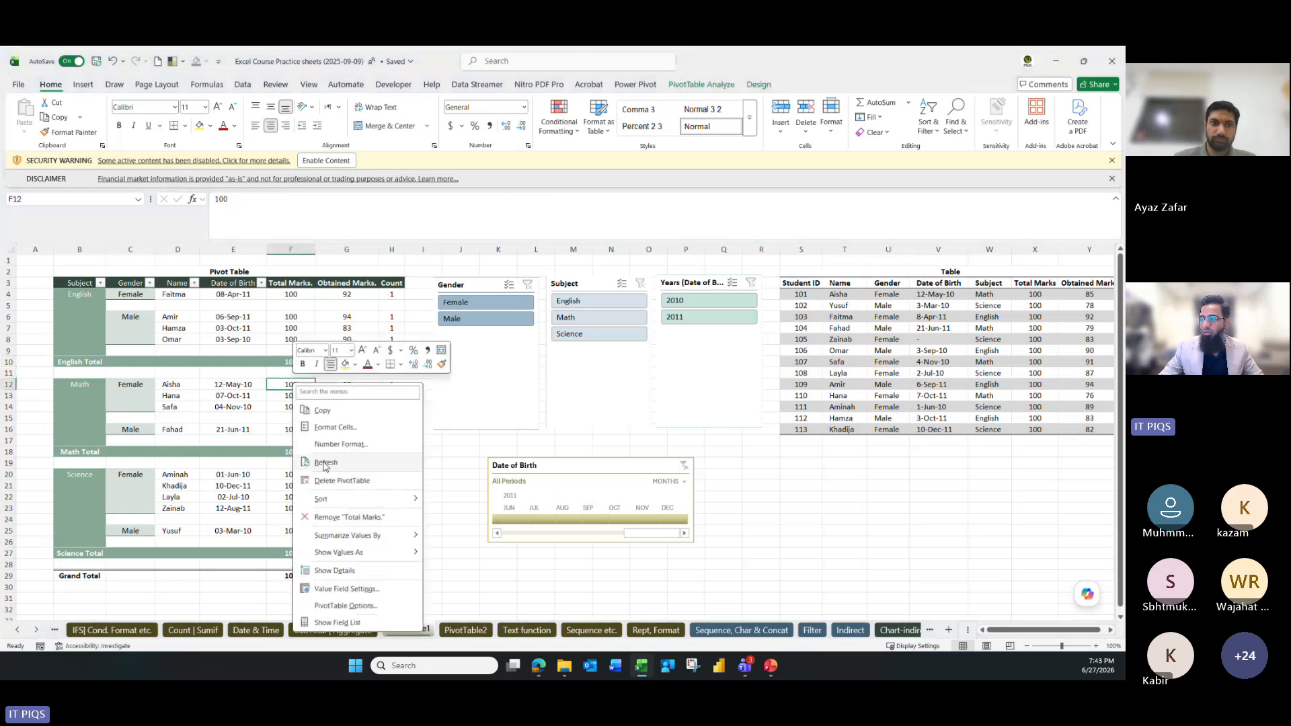
click(323, 461)
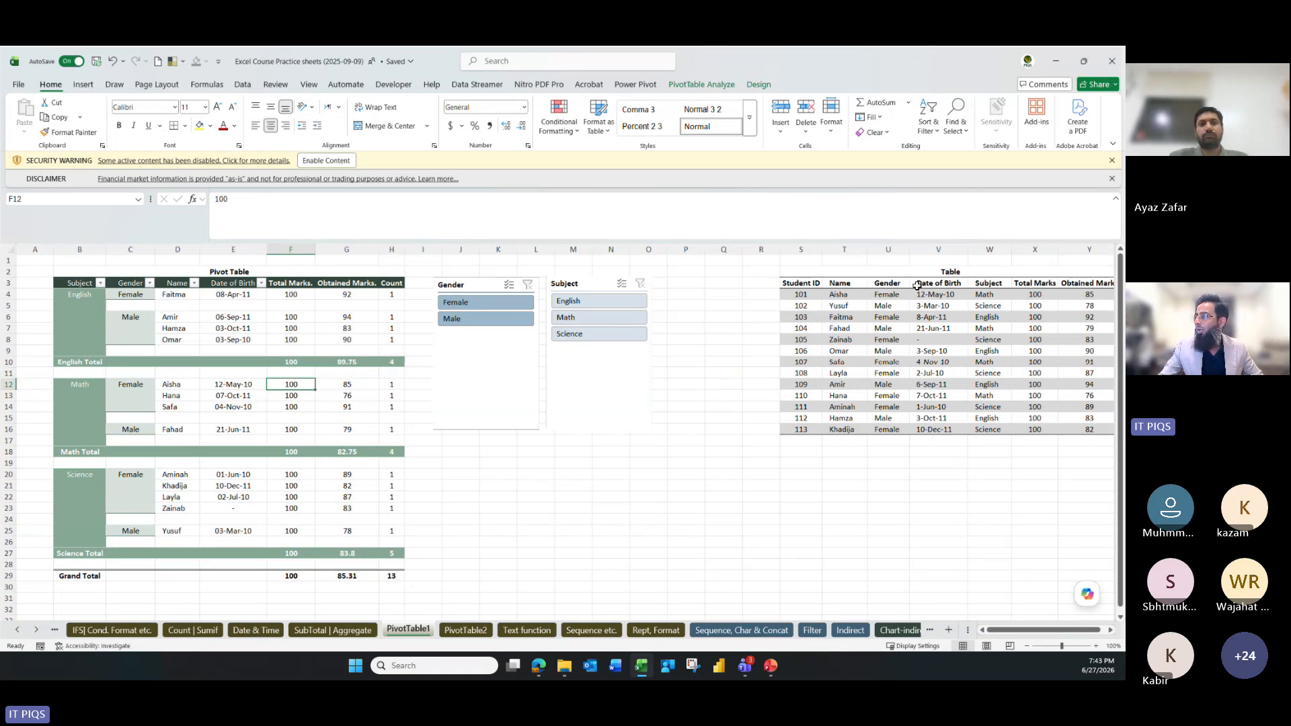
Check the source table's Date of Birth column and re-enter the hyphen in cell V8
drag(929, 294, 931, 429)
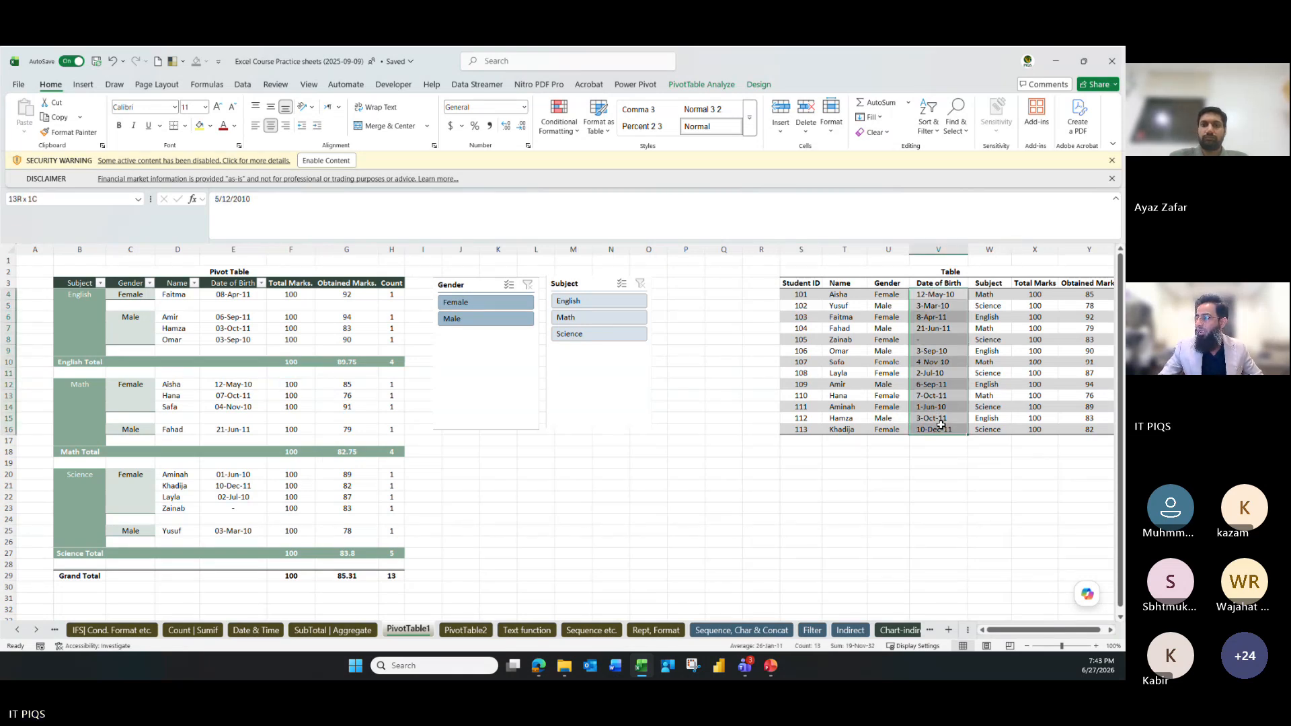
click(928, 340)
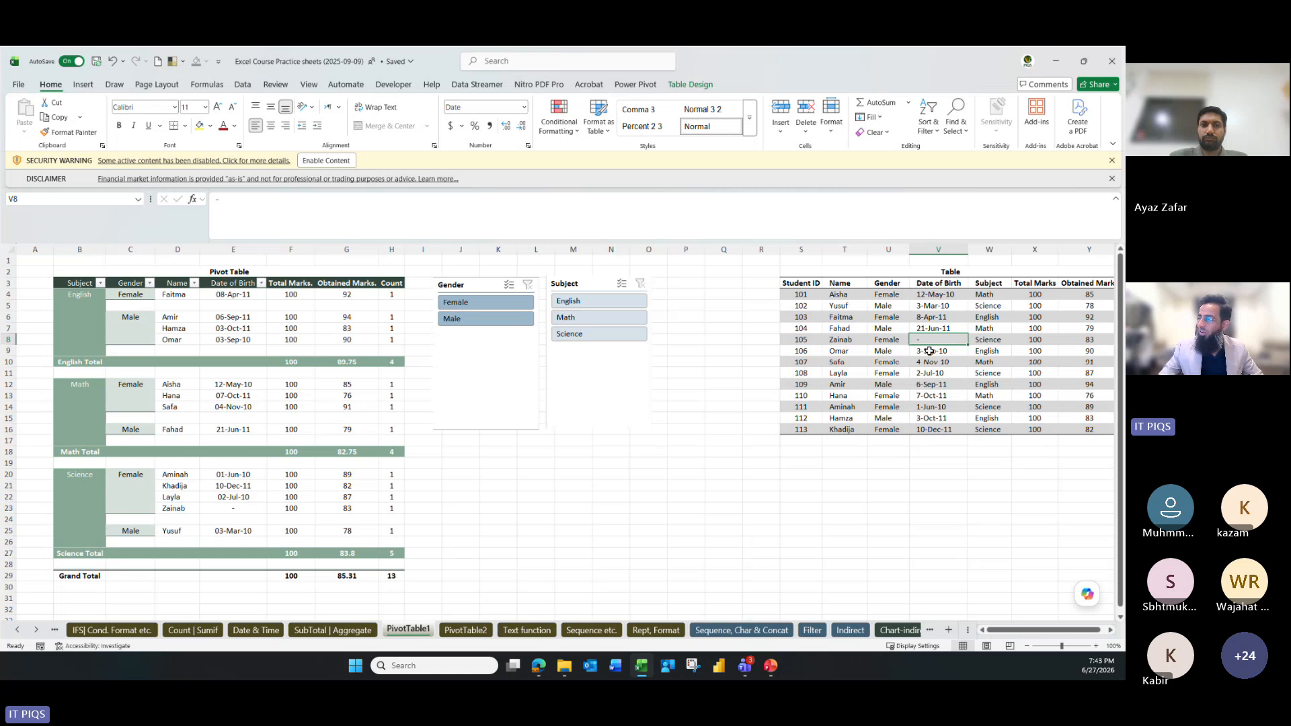
text(-)
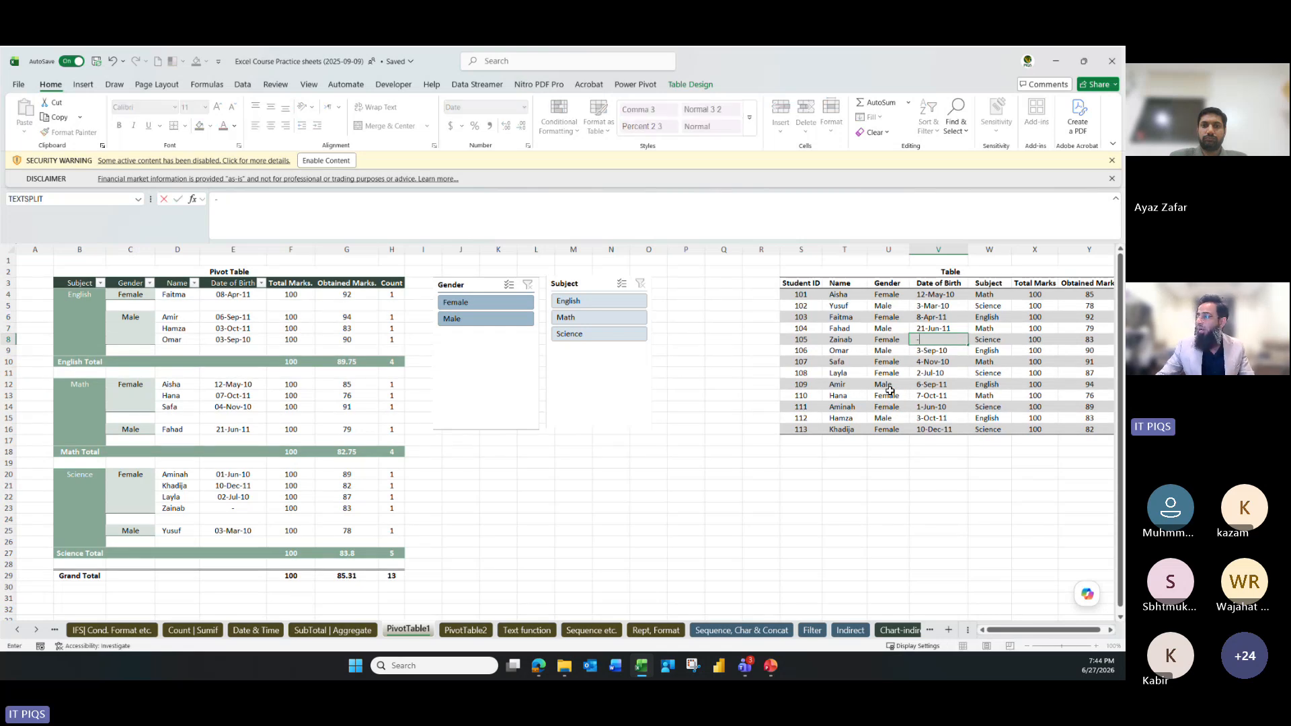
key(Return)
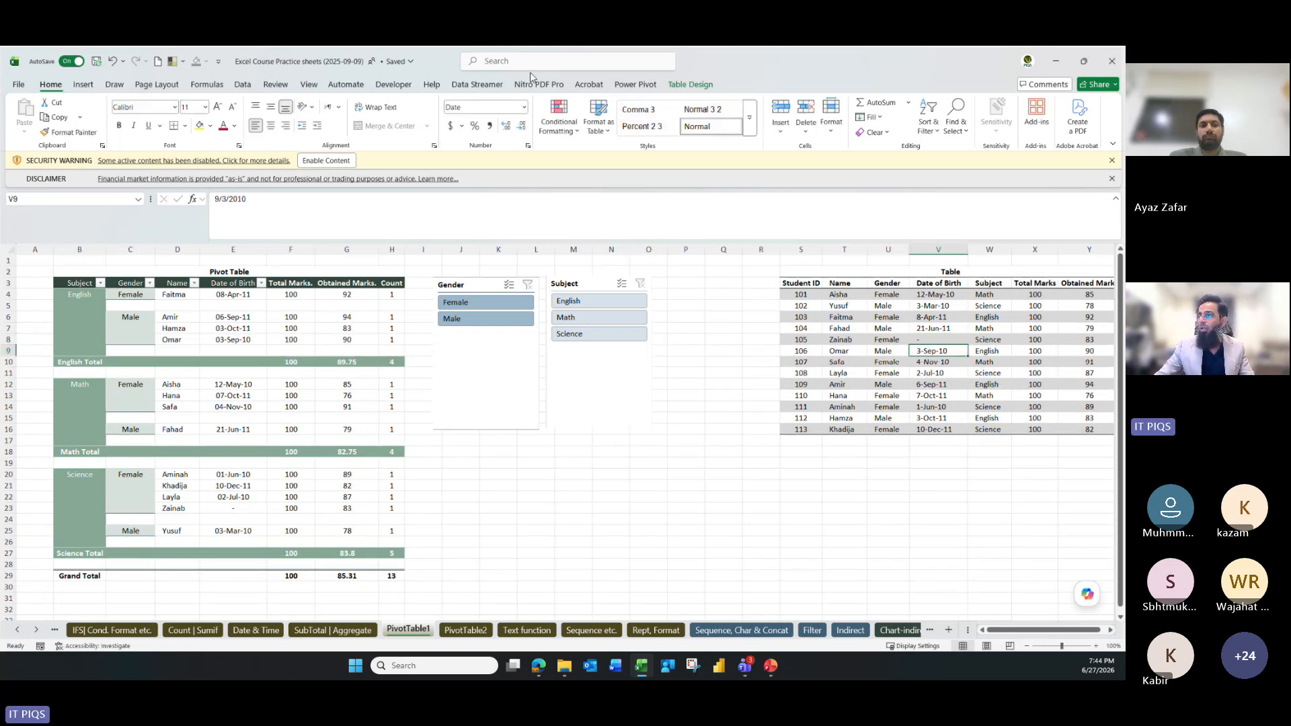
Try to insert a timeline for the refreshed PivotTable and dismiss the resulting message
click(695, 91)
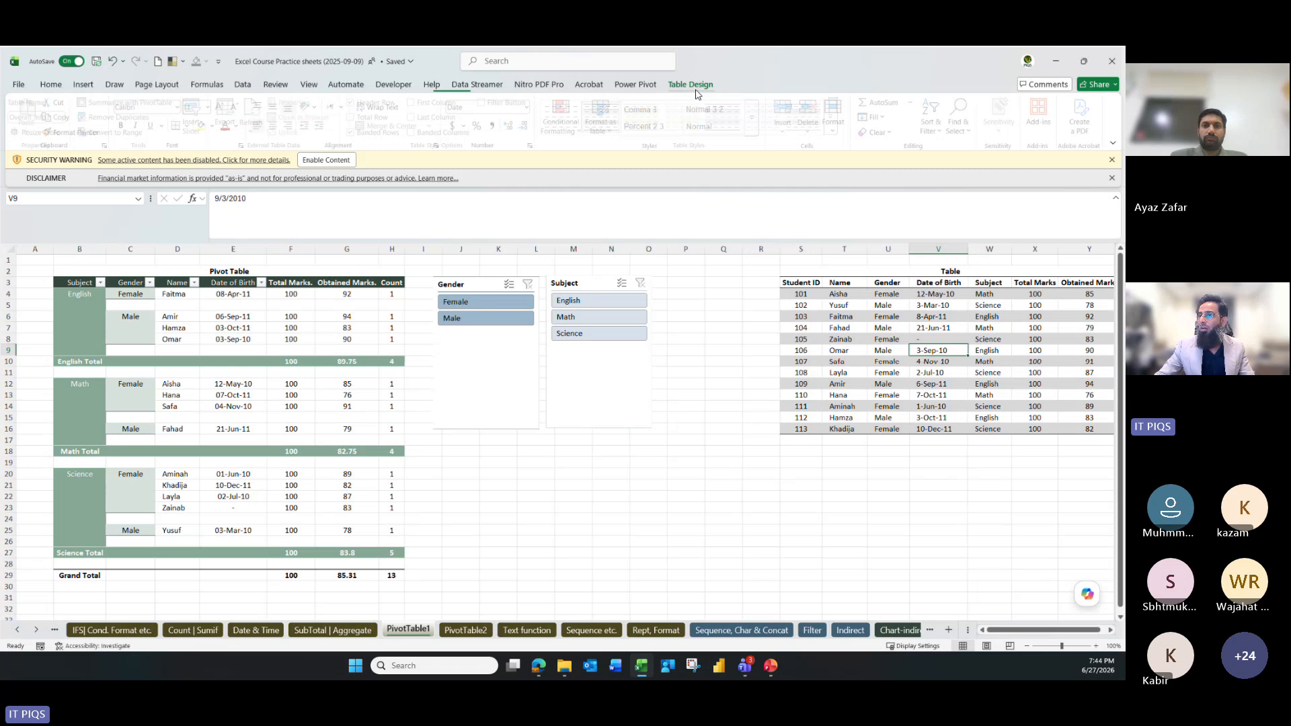
click(347, 361)
click(359, 118)
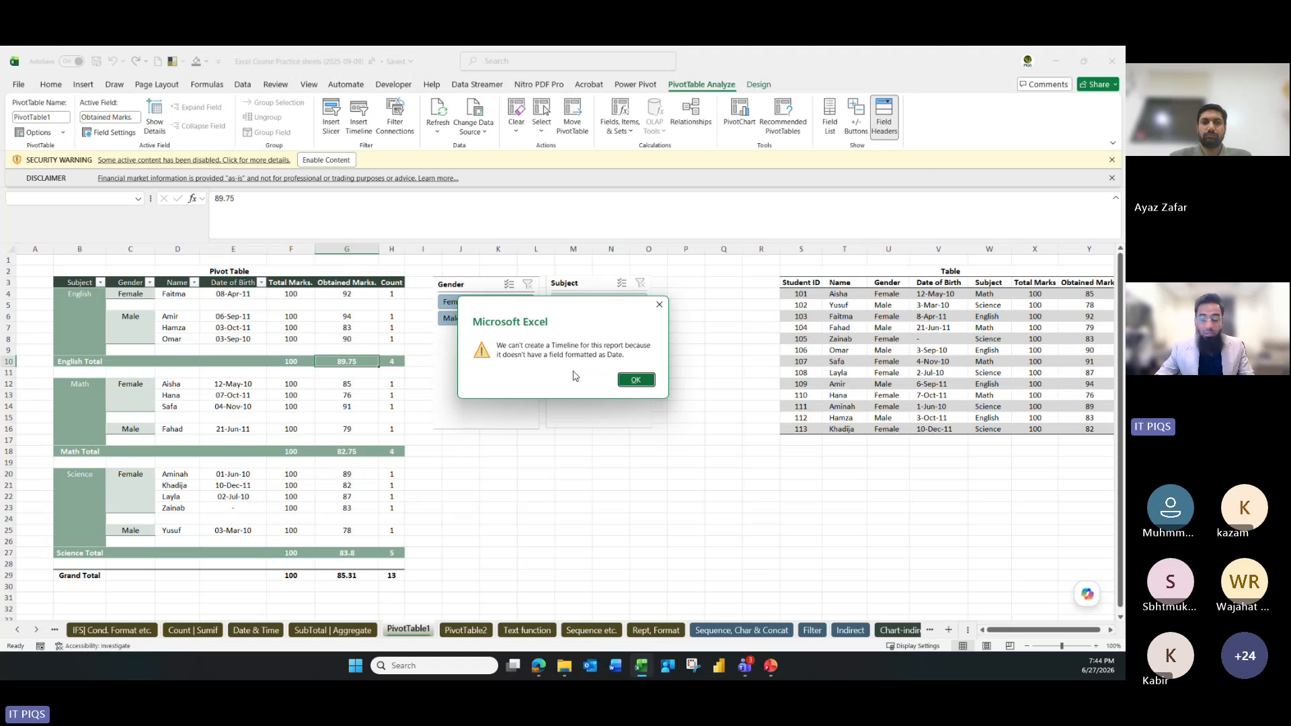
click(623, 382)
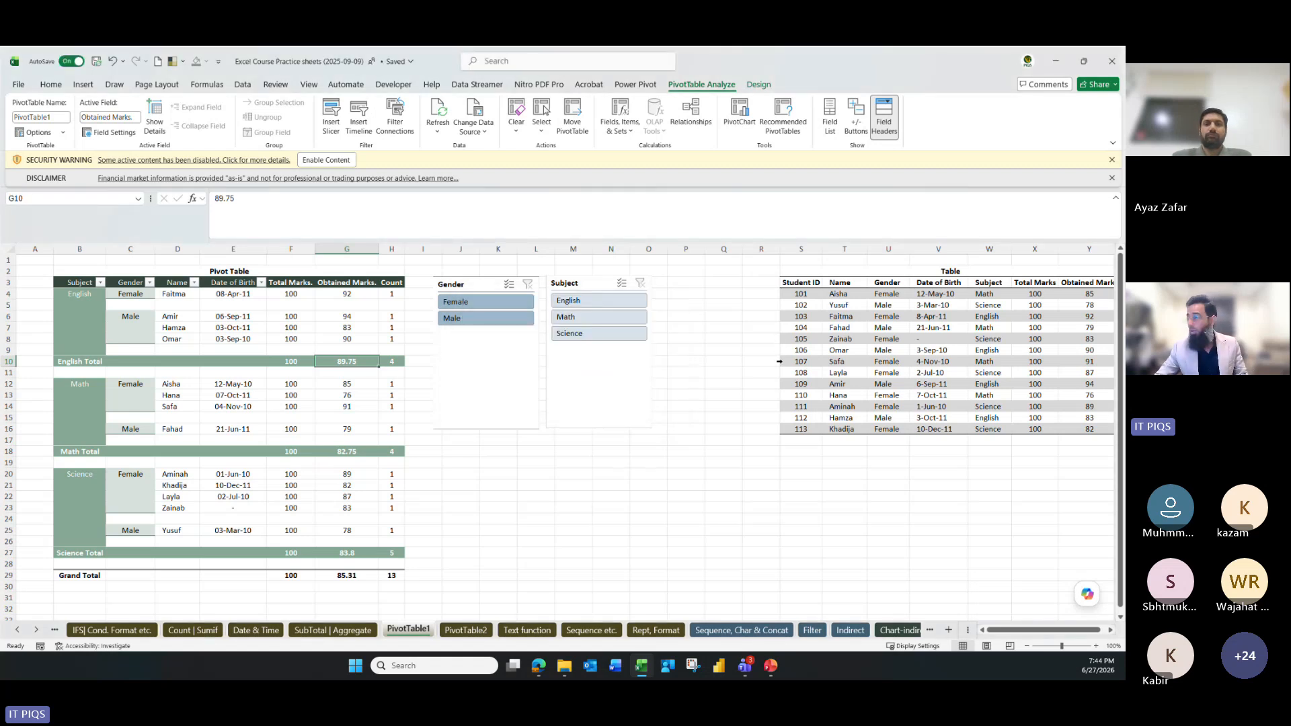
Undo the latest PivotTable refresh and the deletion of its Years slicer and Date of Birth timeline
key(ctrl+z)
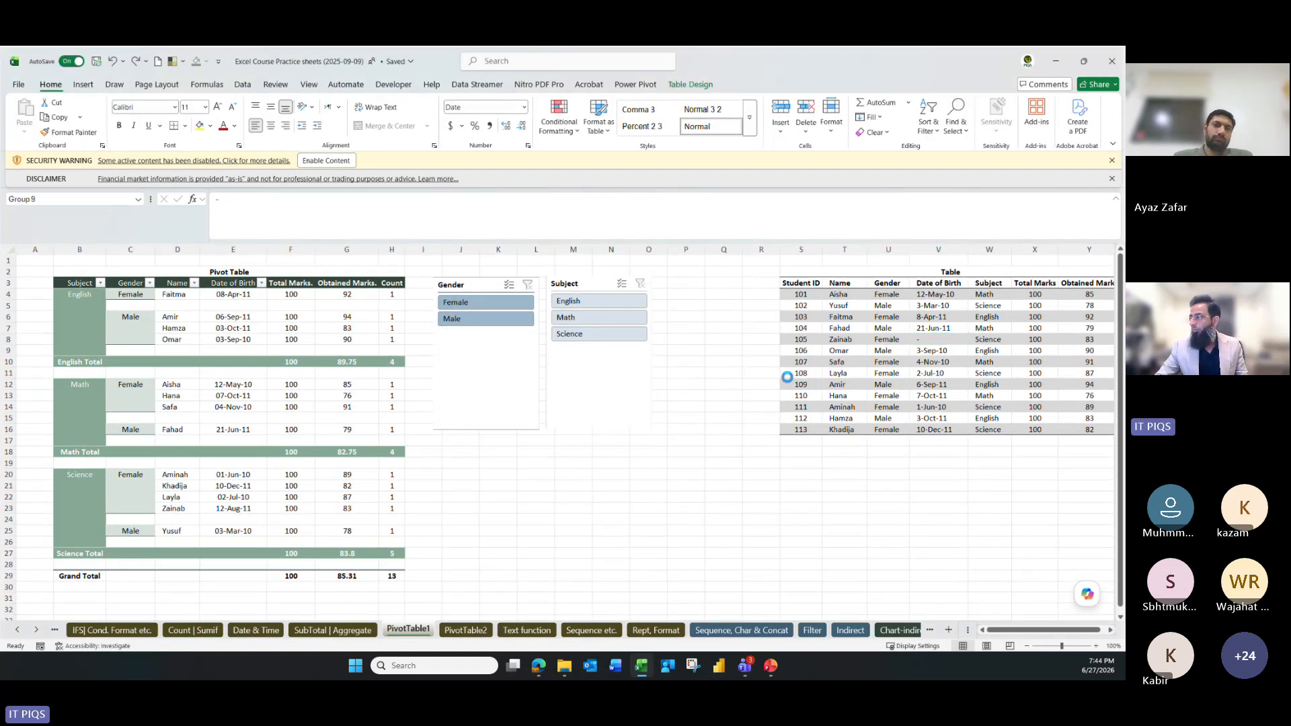
key(ctrl+y)
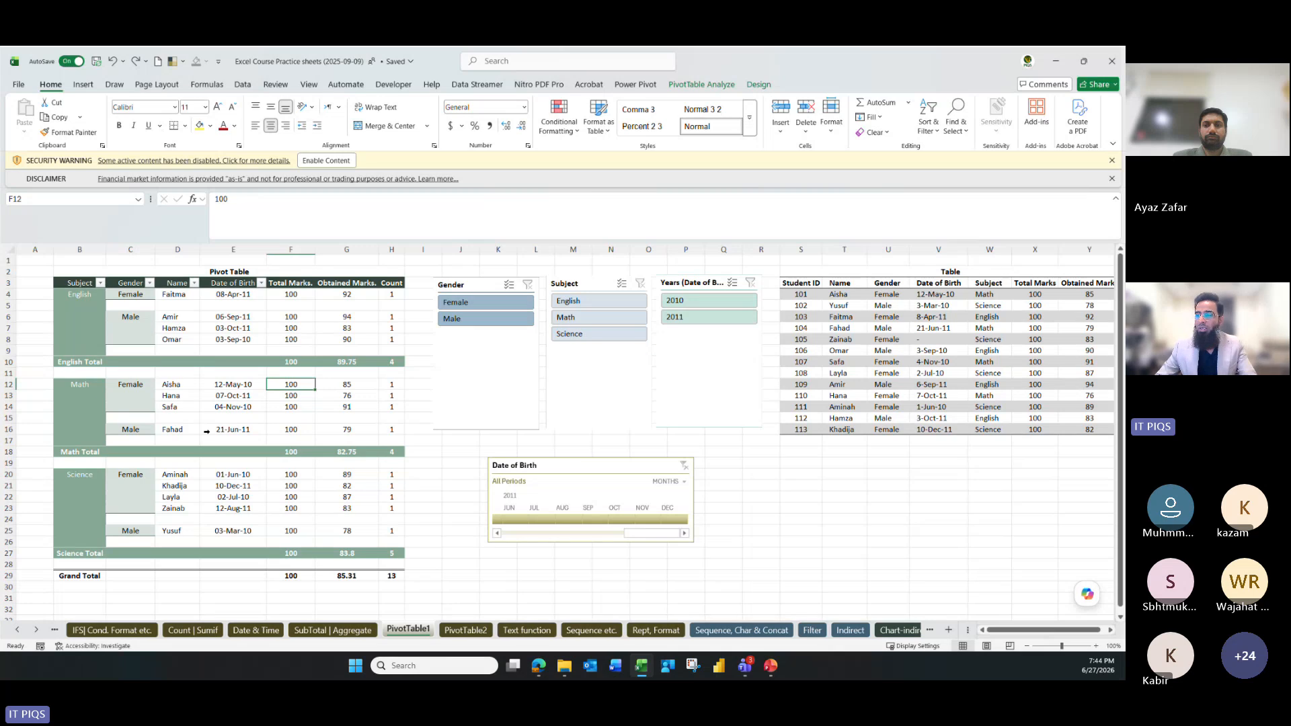
Review the Data settings in the PivotTable options for PivotTable1, including refreshing on file open, and leave them unchanged
click(231, 384)
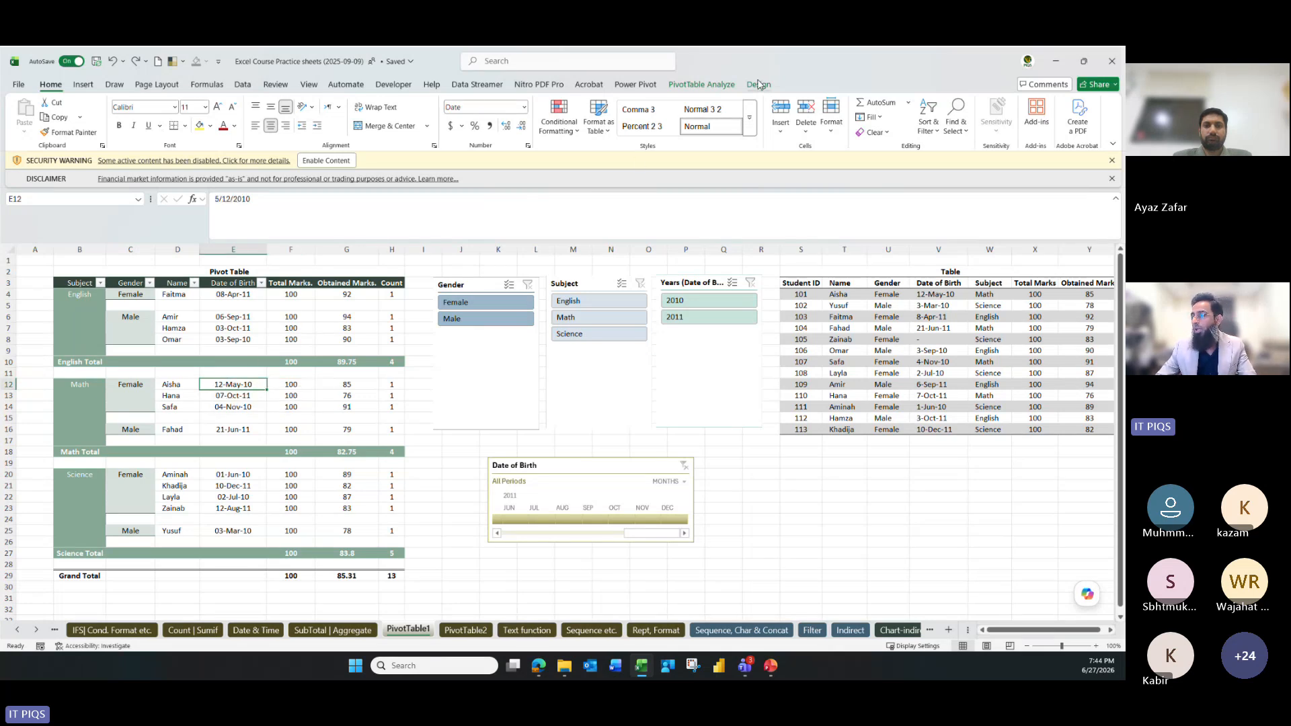
click(702, 84)
click(35, 132)
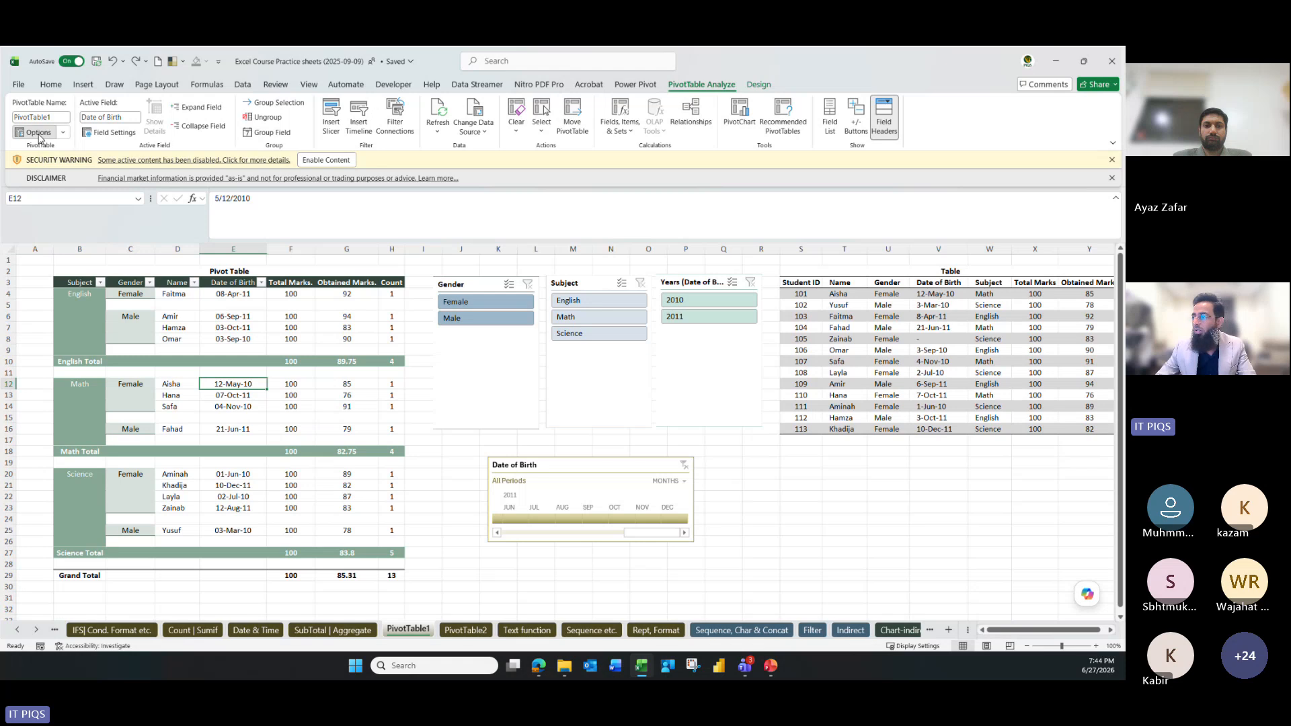
drag(787, 164, 550, 181)
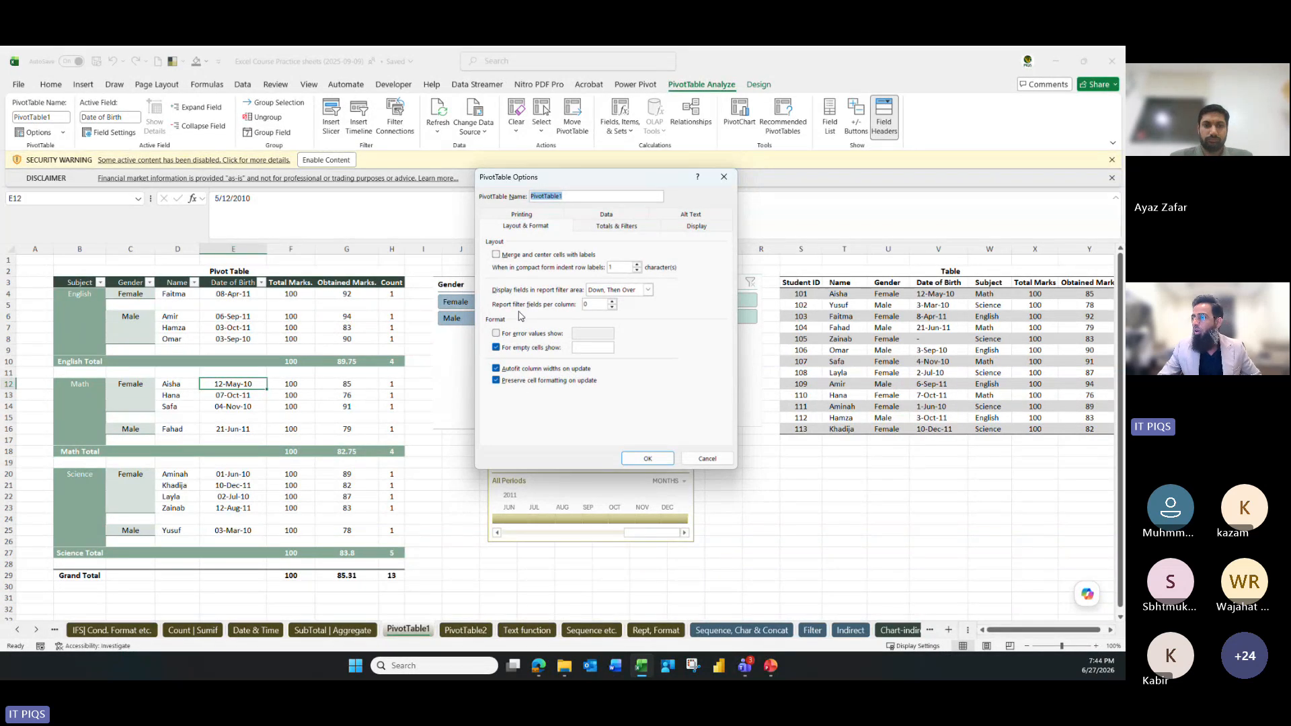
click(617, 215)
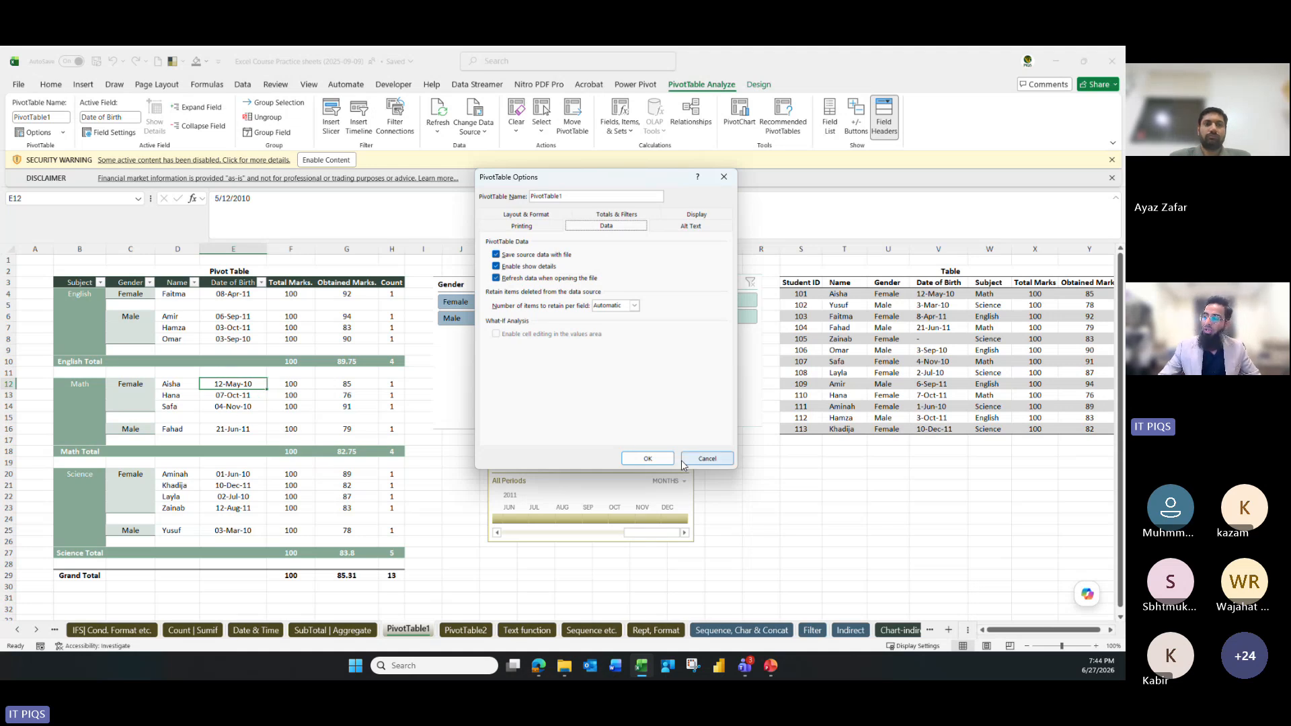
click(707, 458)
Show the ways to refresh the PivotTable from its Total Marks column without running a refresh
click(291, 385)
right_click(291, 387)
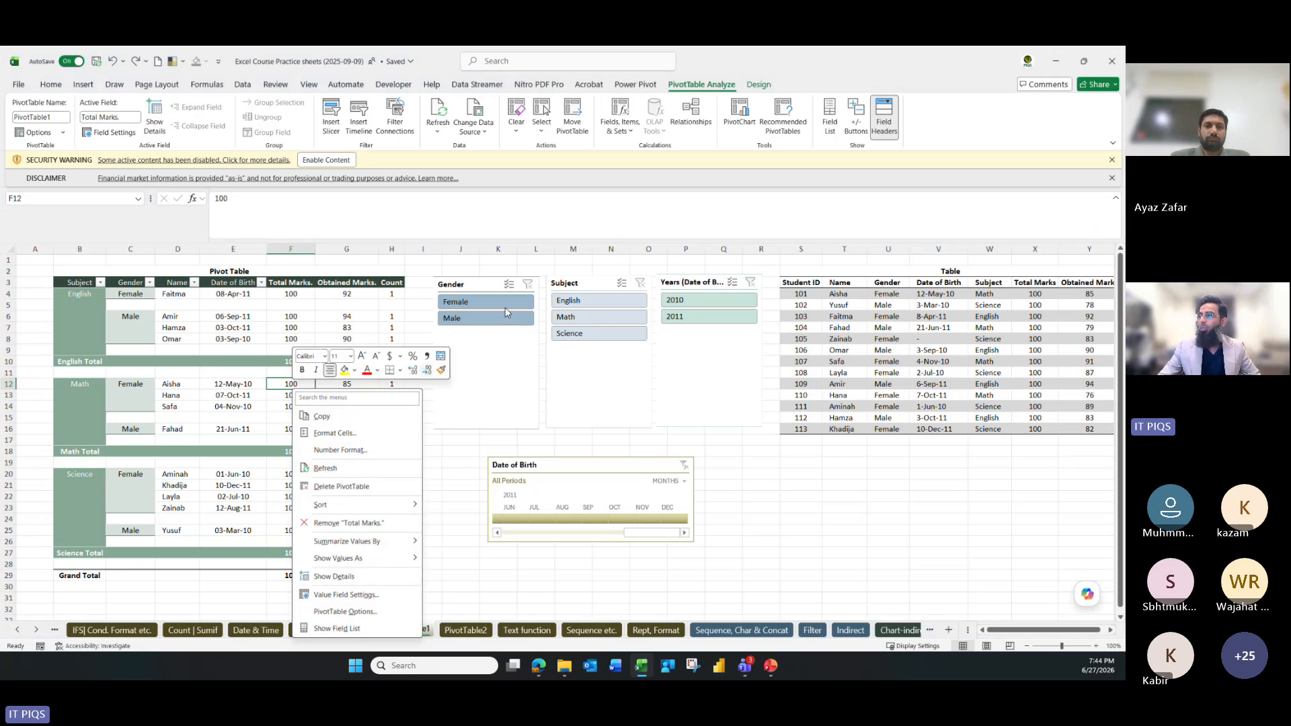
click(689, 81)
click(438, 128)
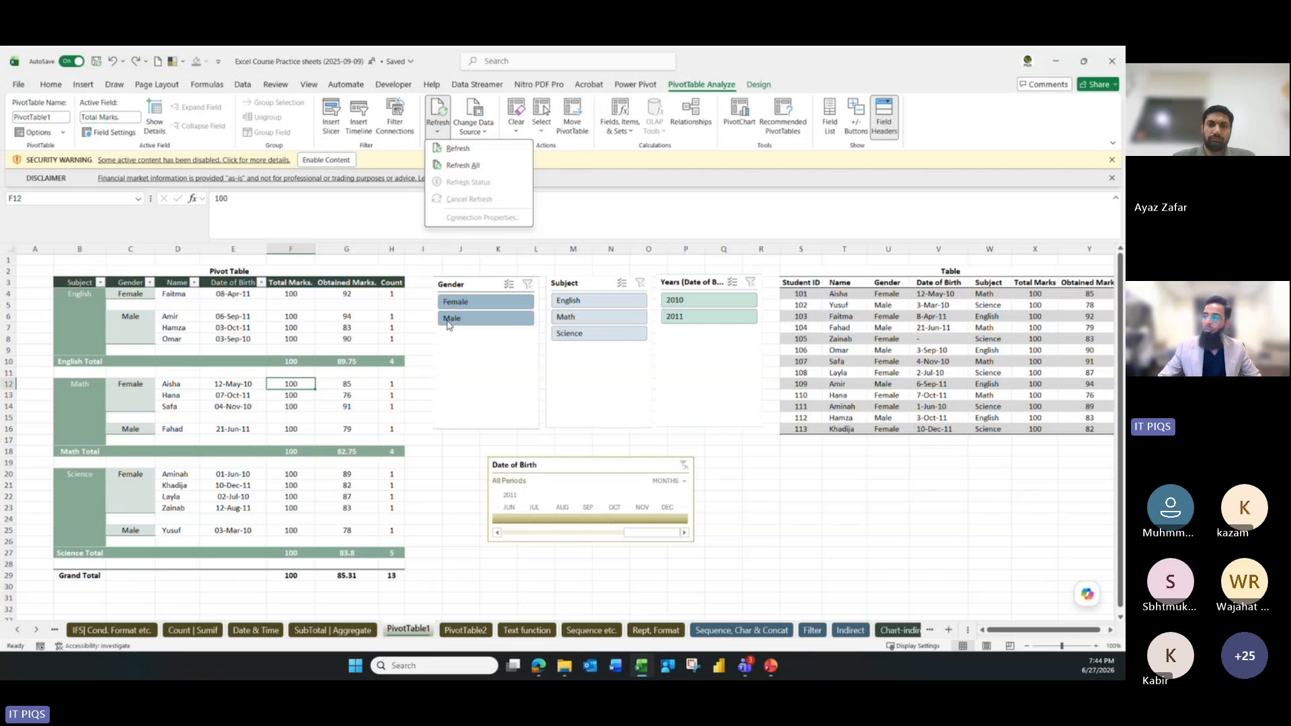
click(864, 470)
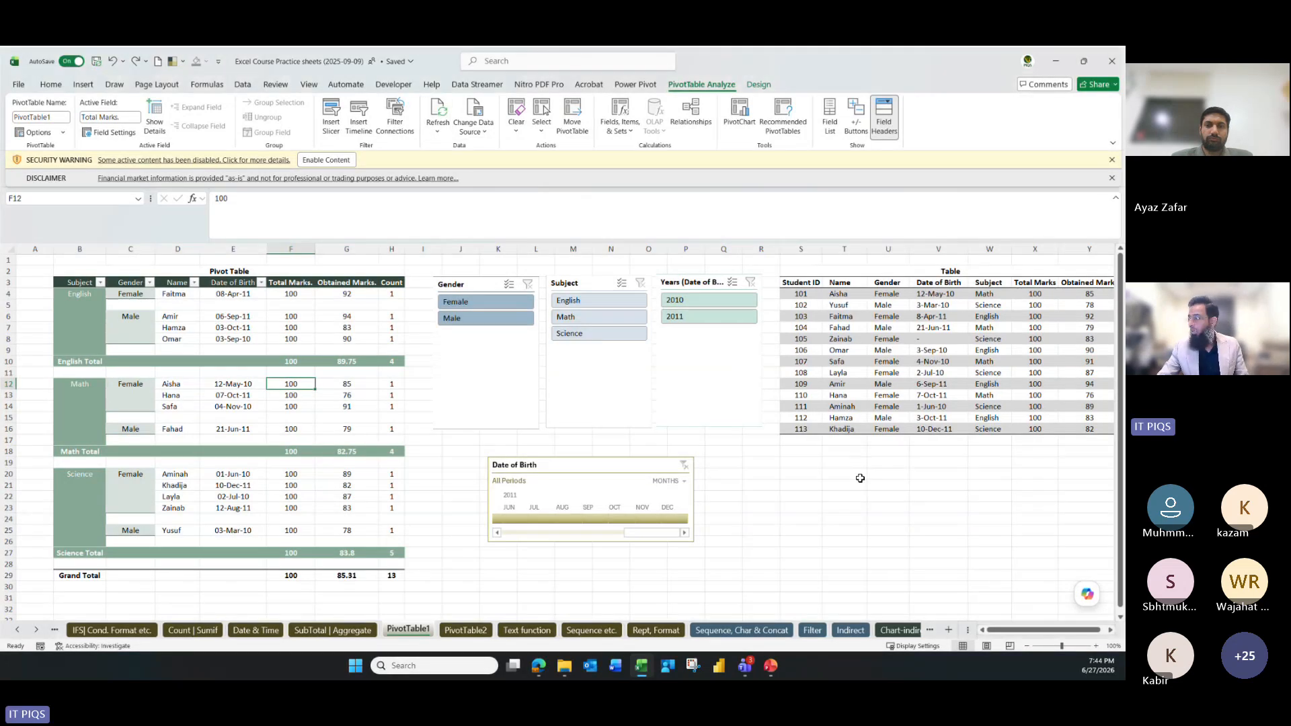
click(860, 478)
Undo the hyphen entry in the source table's Date of Birth cell V8 and save the workbook
key(ctrl+z)
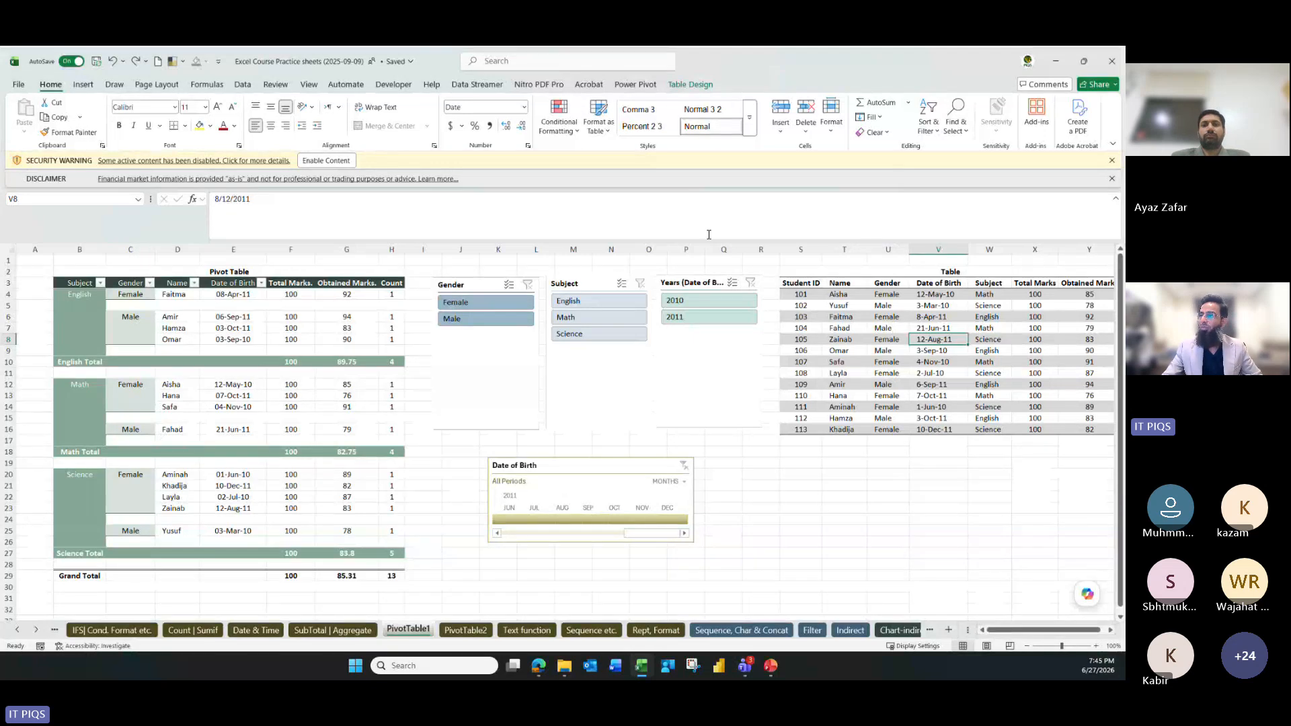
click(682, 87)
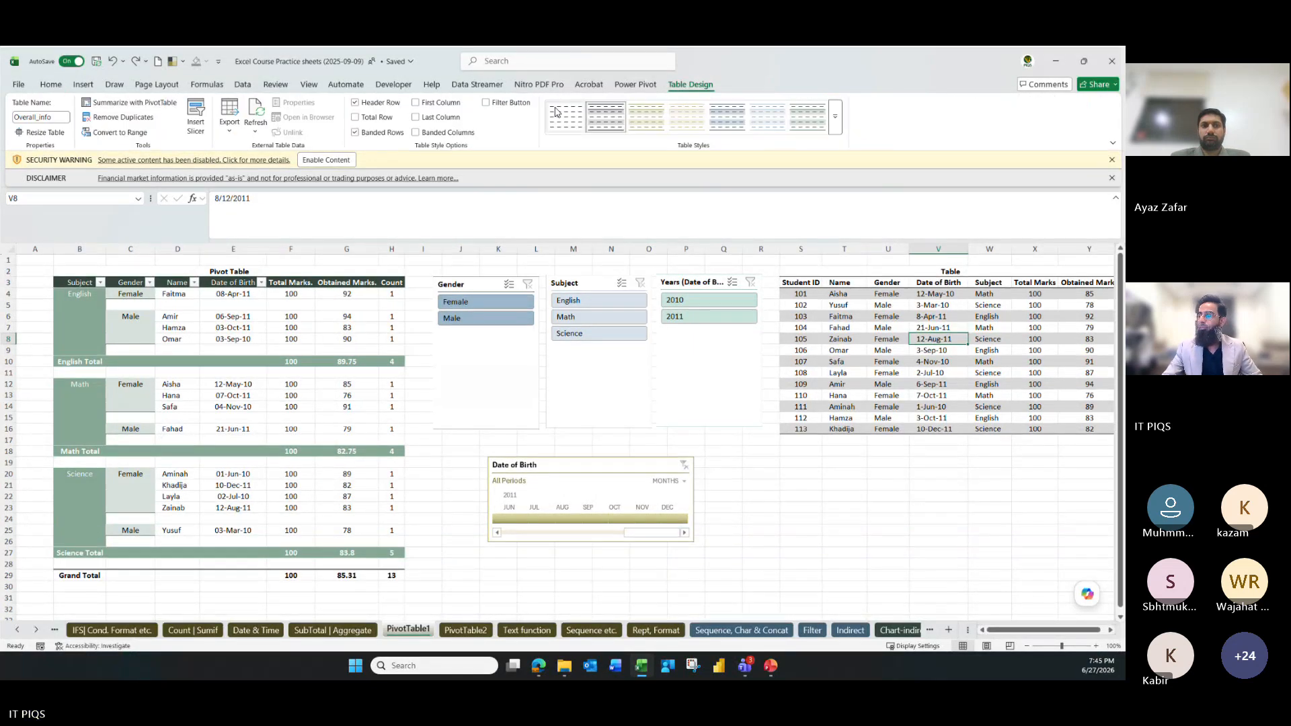
click(97, 65)
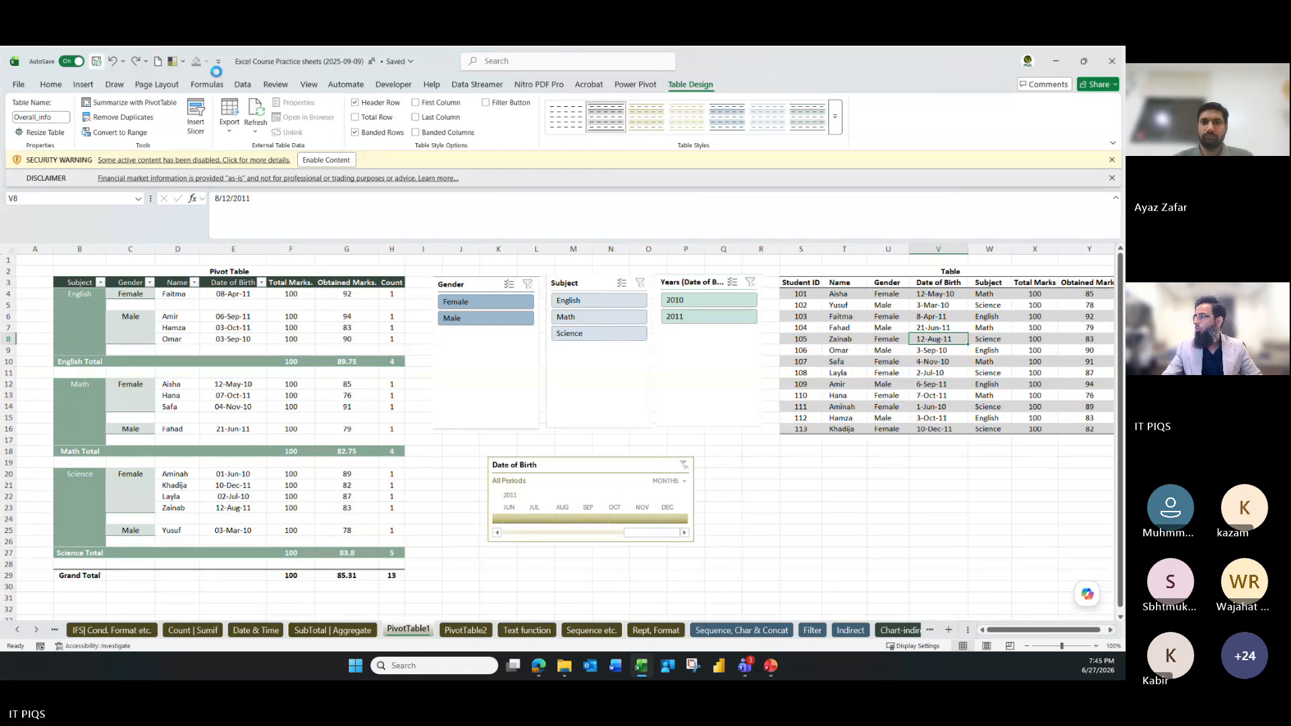
Leave the workbook, close the Building Digital Excellence presentation and open the MS Excel - Basic to Advance presentation in PowerPoint
click(1083, 61)
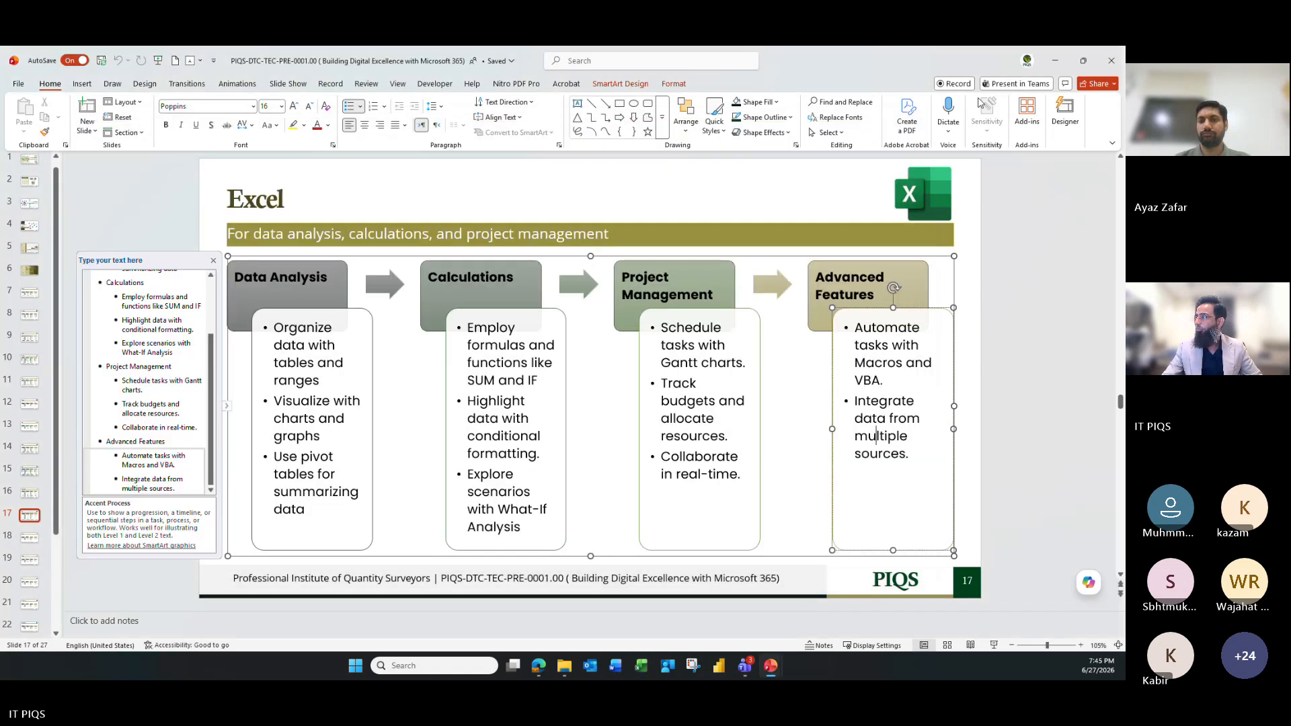
click(1083, 61)
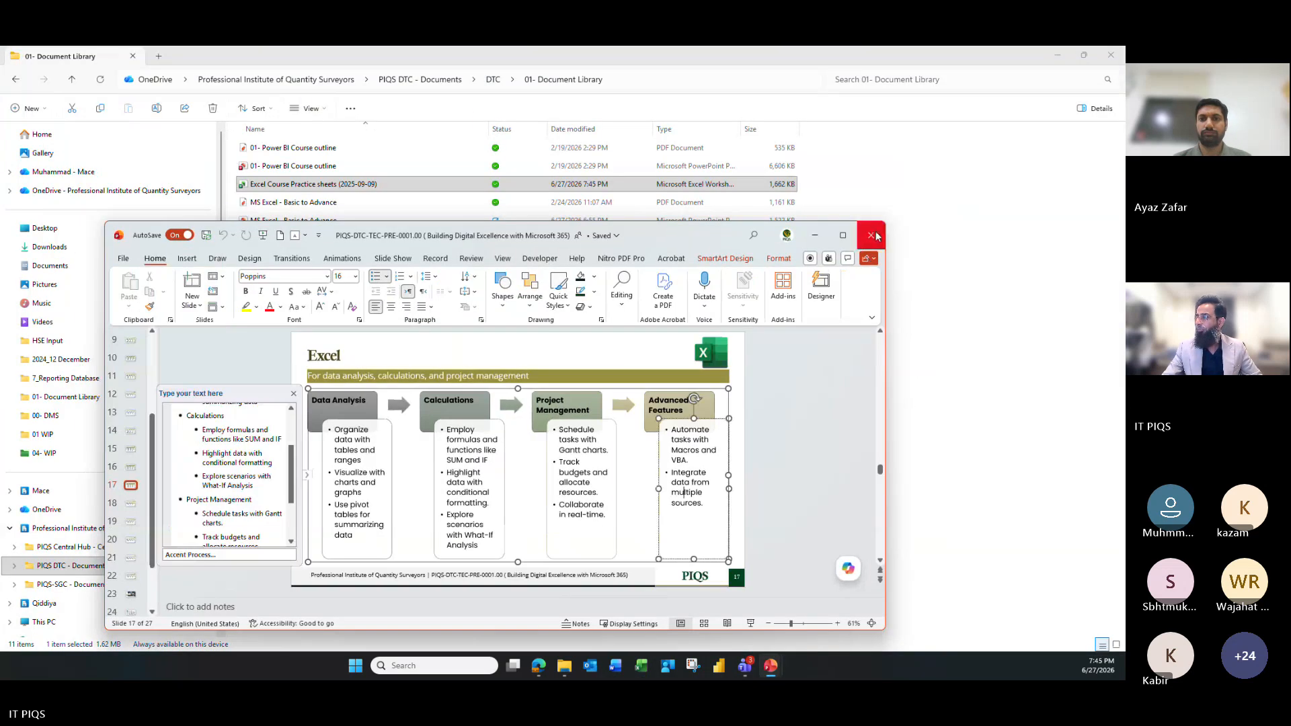
click(871, 235)
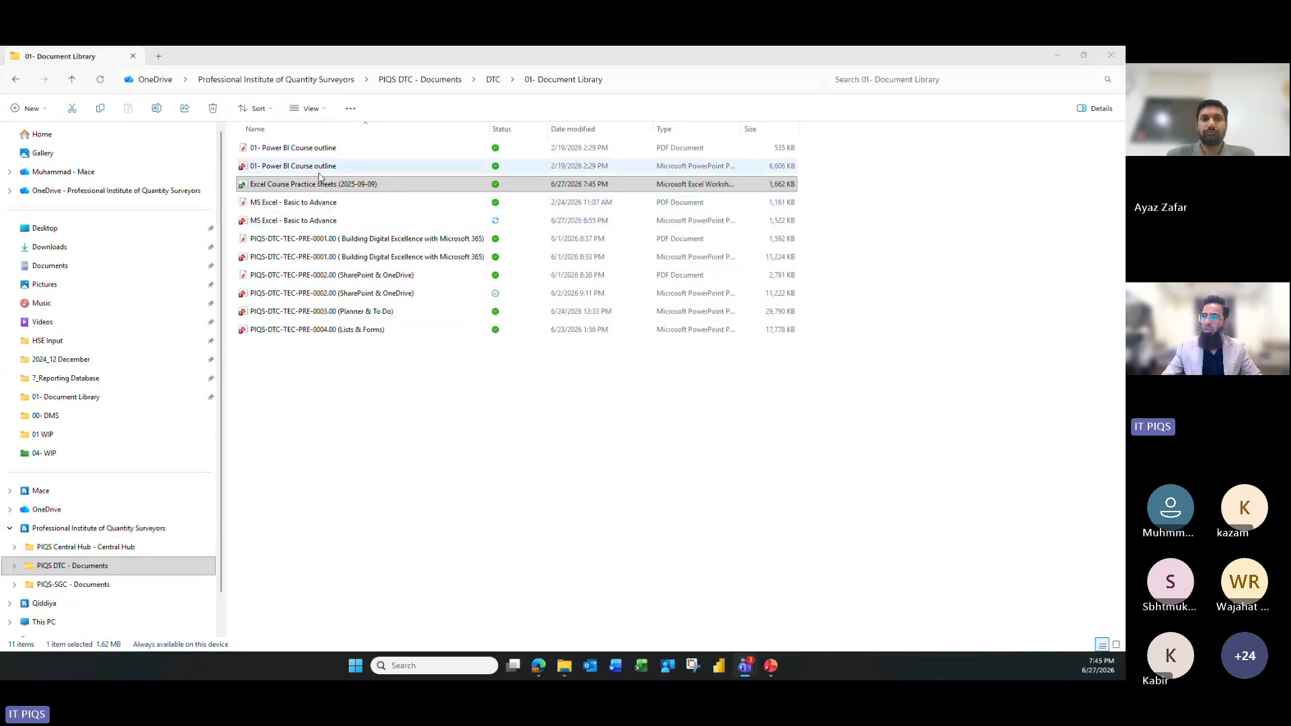
double_click(323, 220)
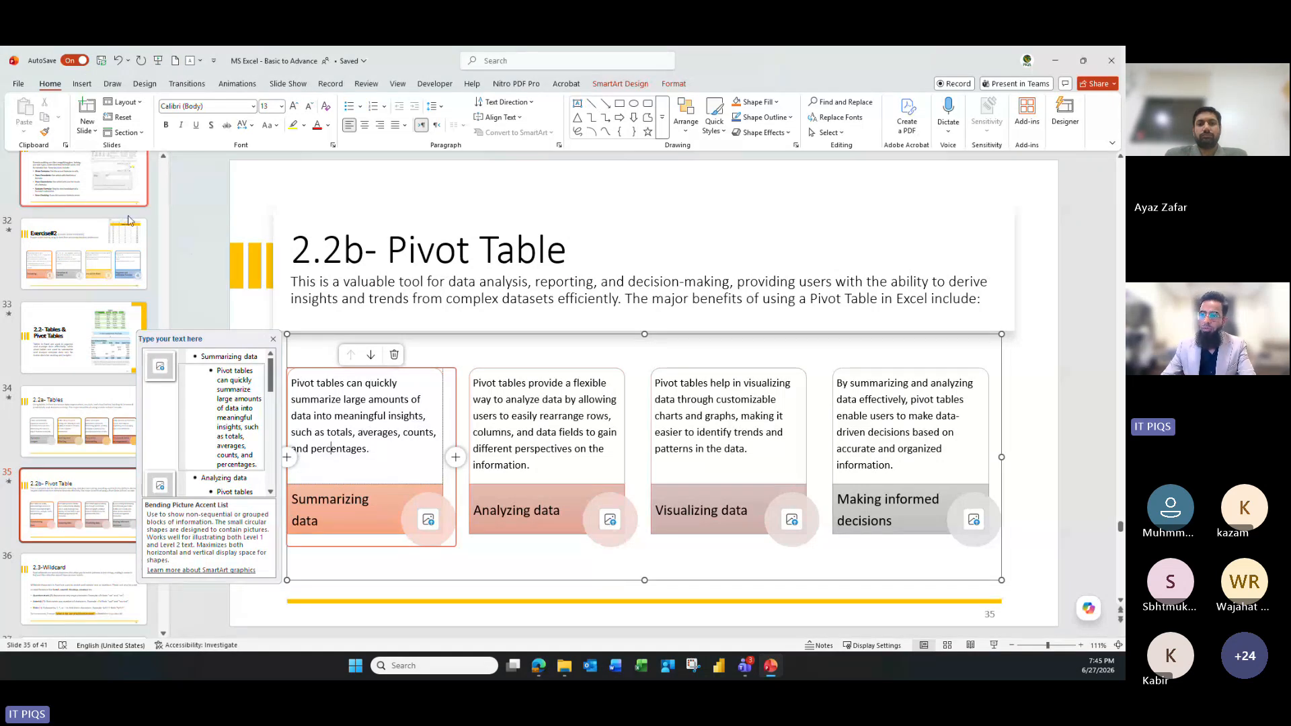
Go back from the Exercise#2 slide to the title slide and examine the Course Outline slide up to the Advanced Level section
click(137, 287)
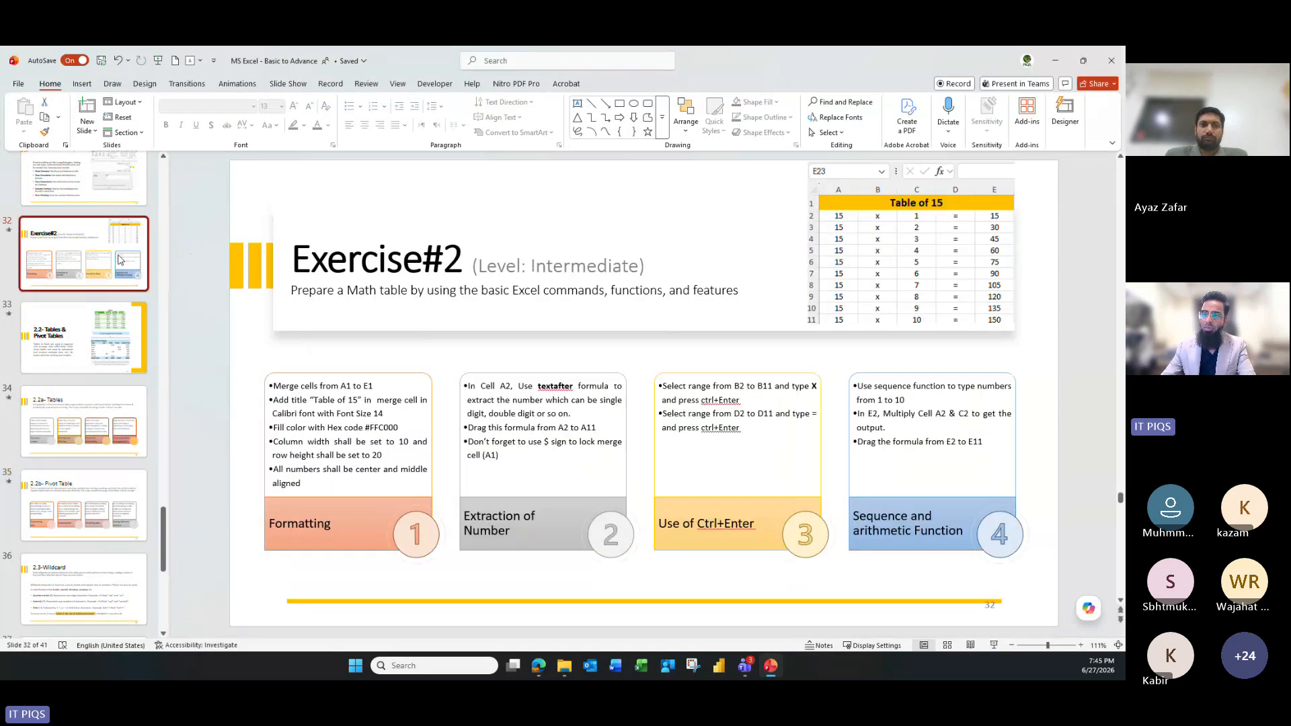
scroll(114, 255, up, 8)
scroll(113, 255, up, 20)
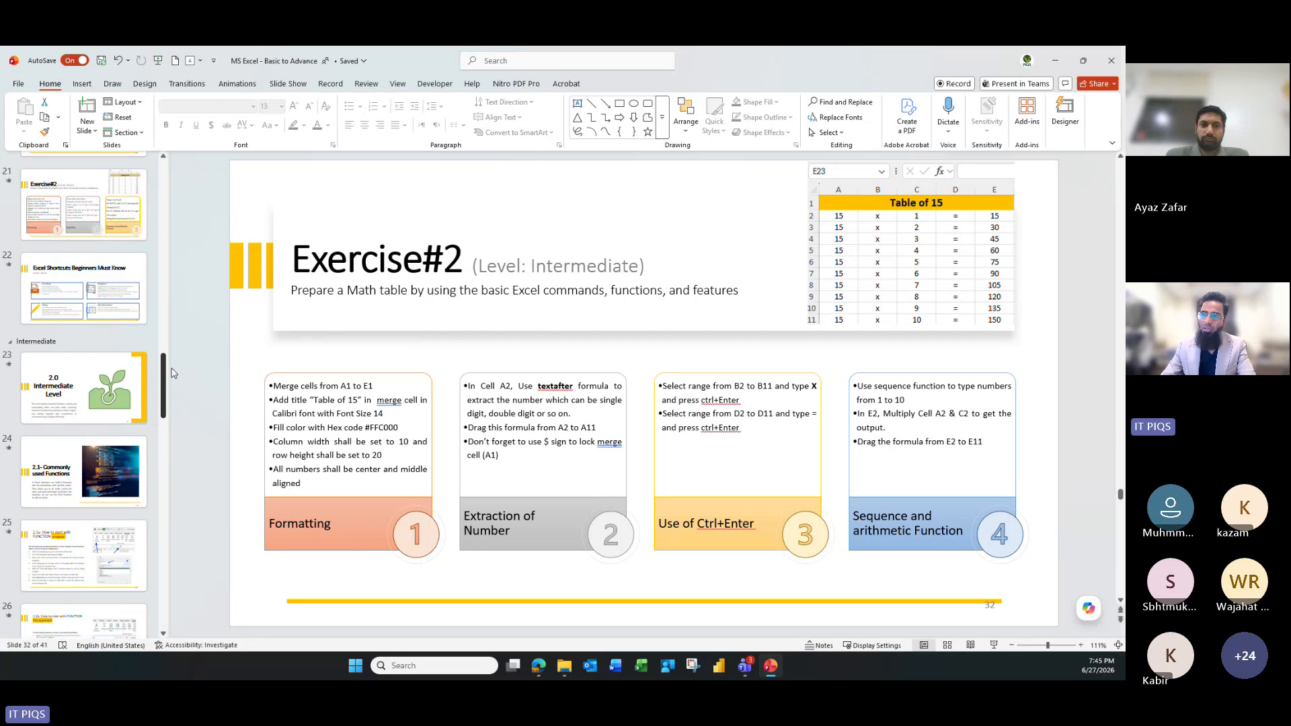
click(98, 225)
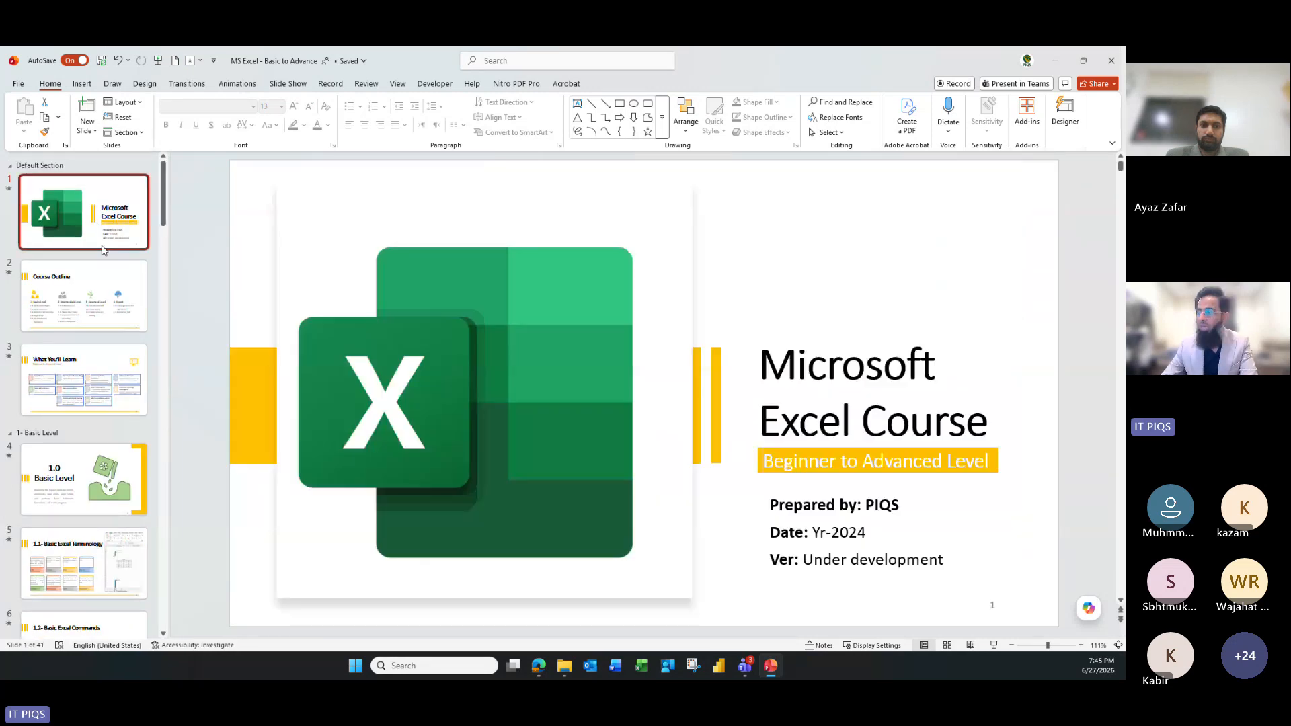
click(104, 311)
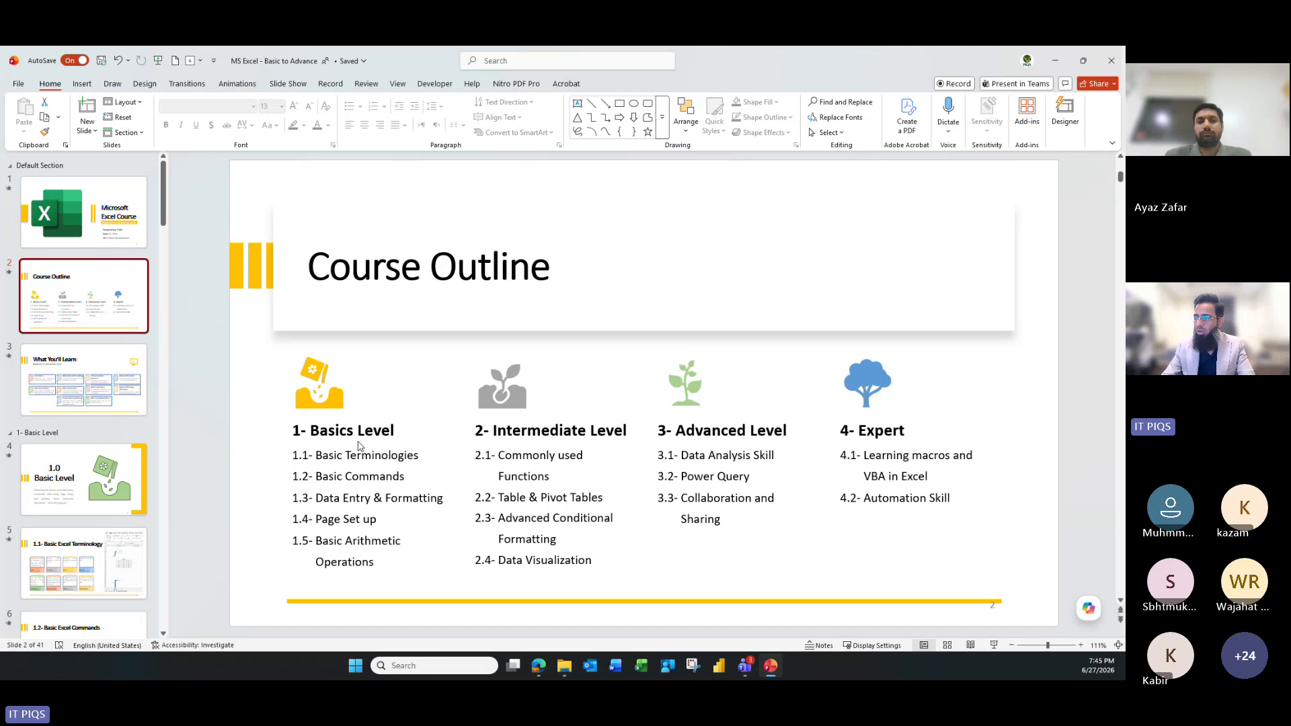
click(726, 440)
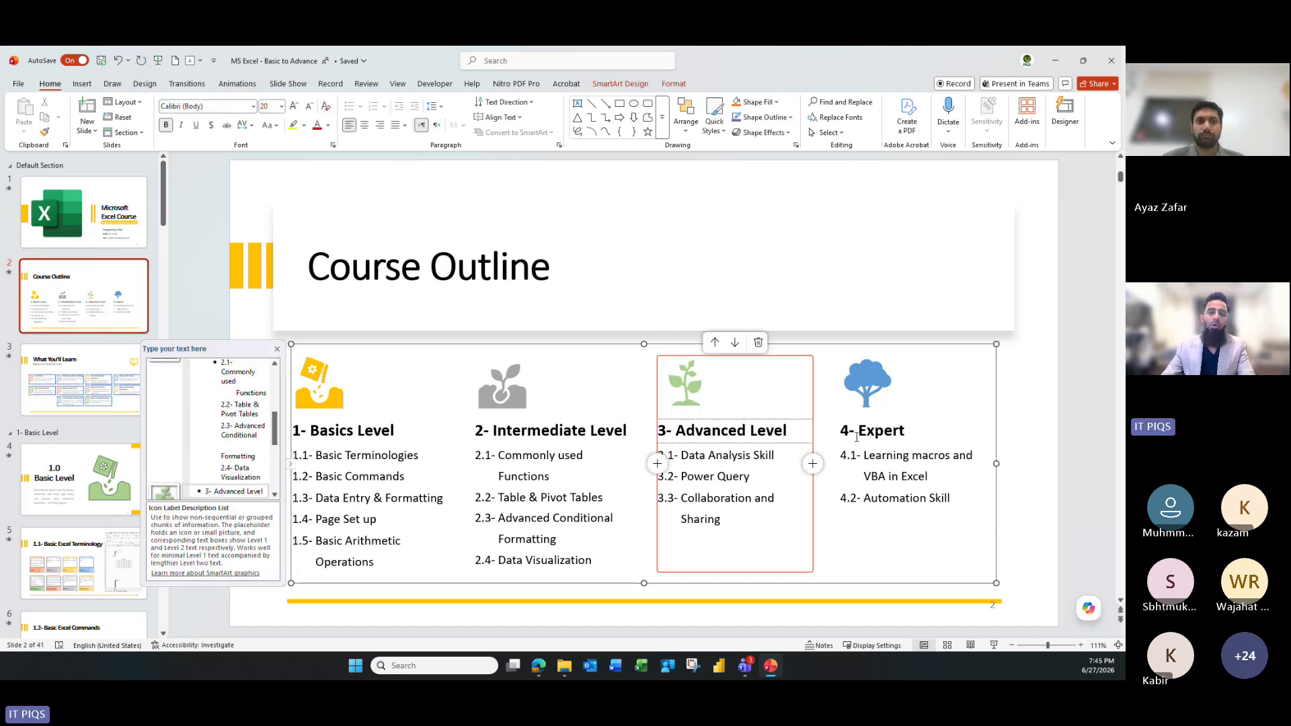